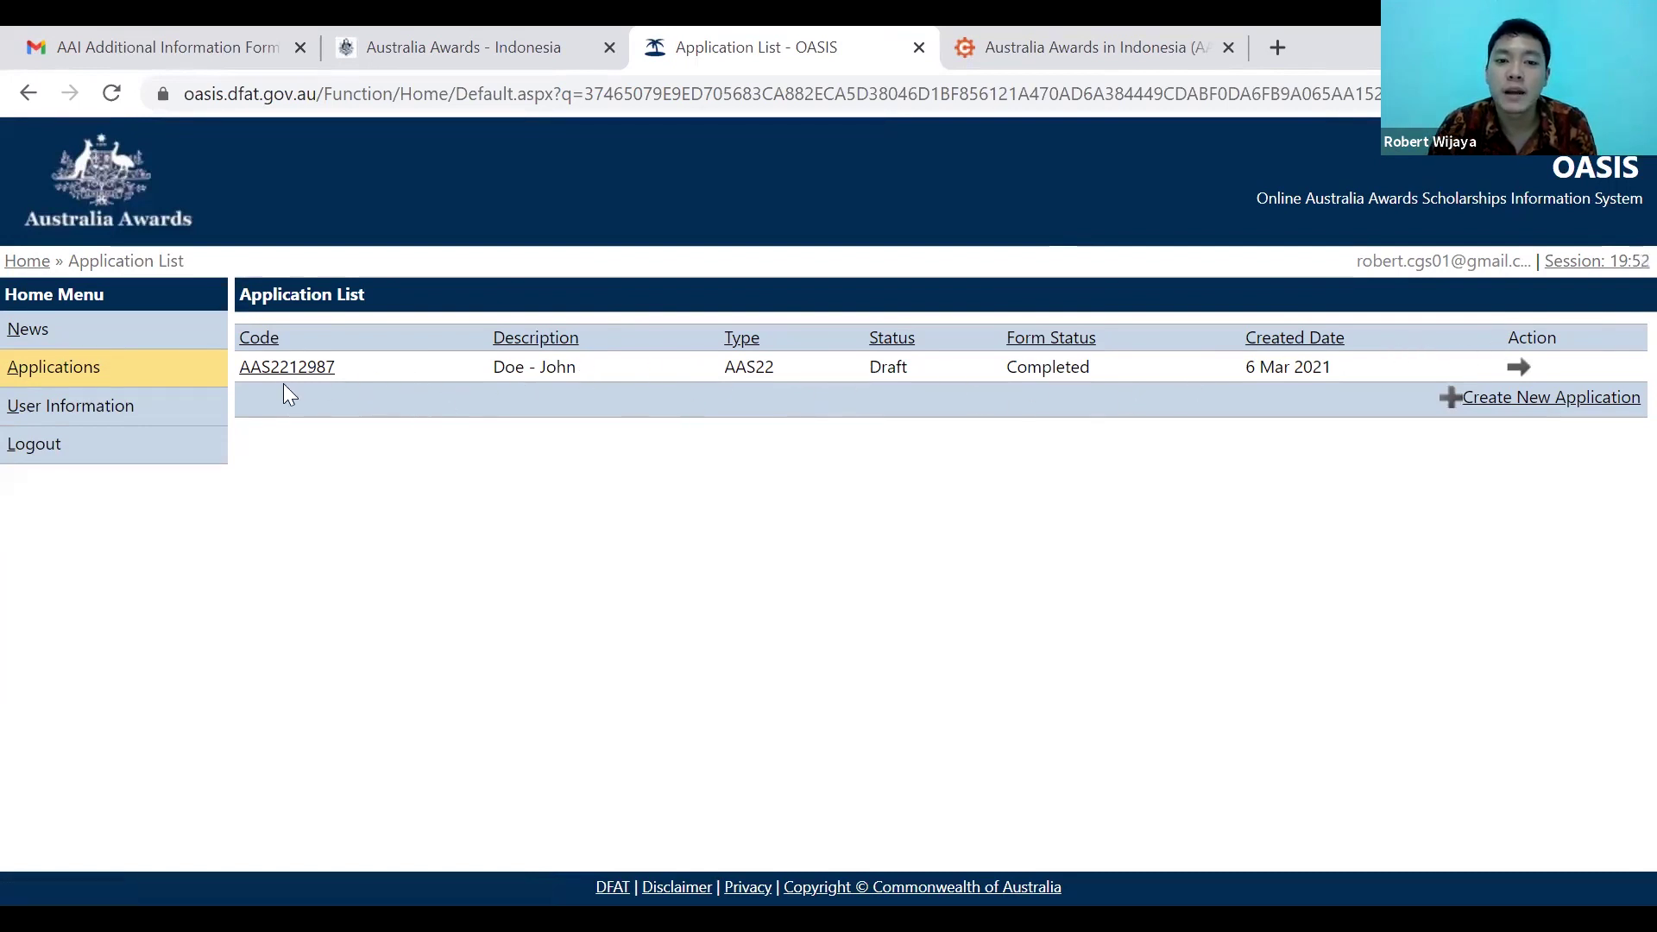
left_click(1576, 406)
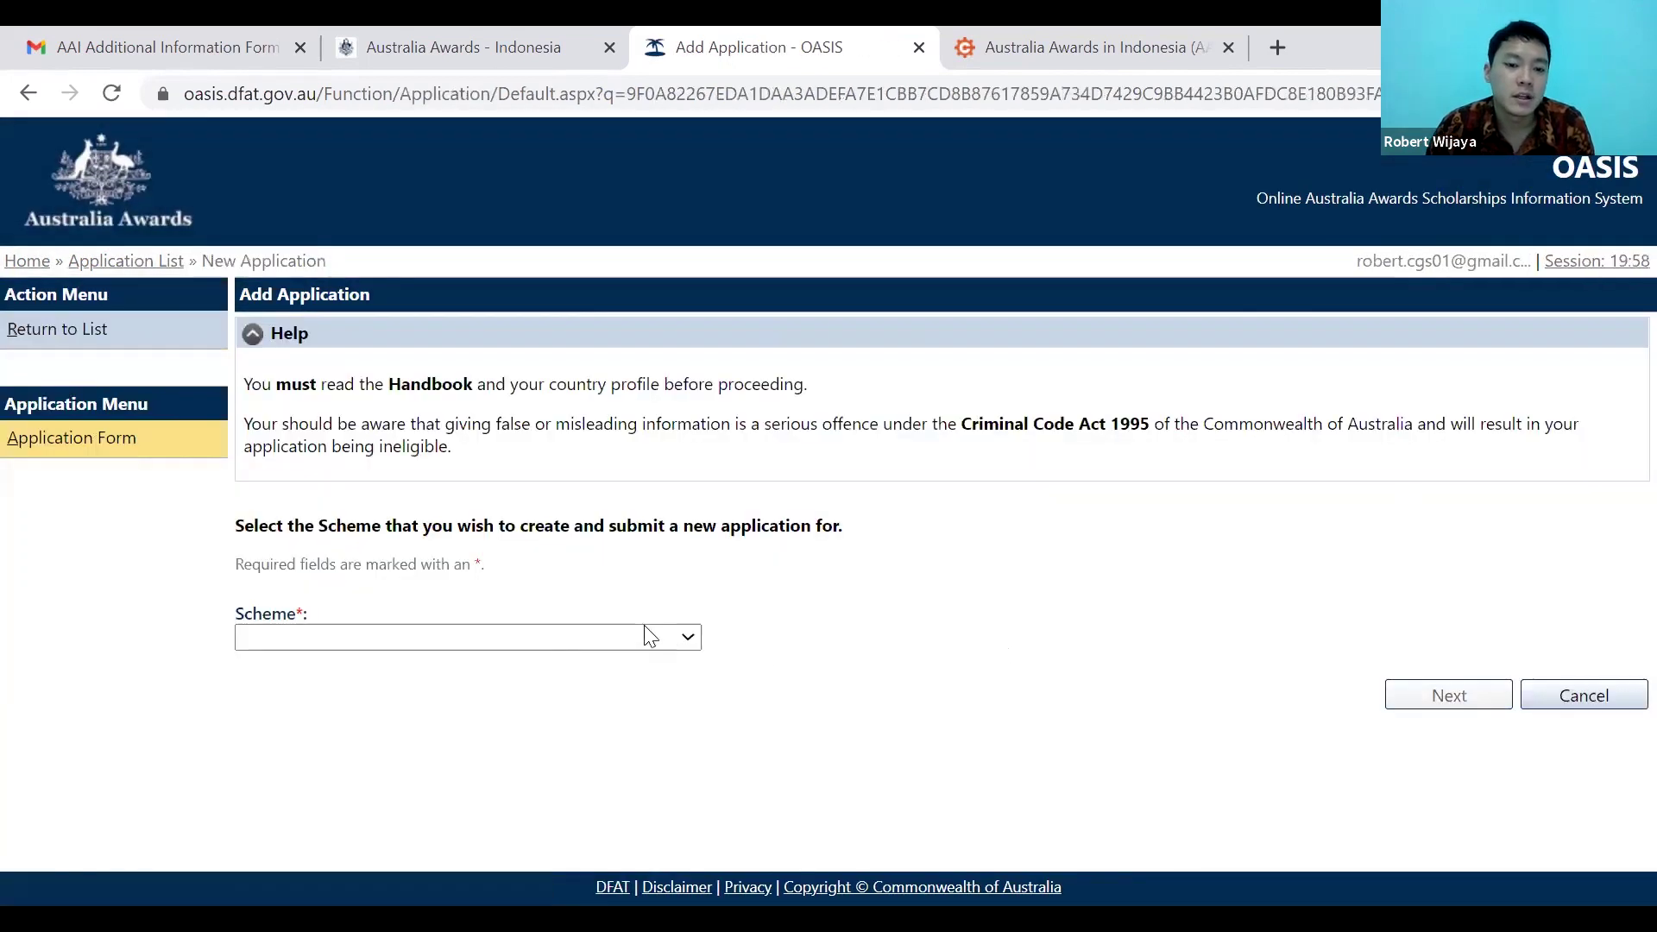
left_click(673, 637)
left_click(528, 687)
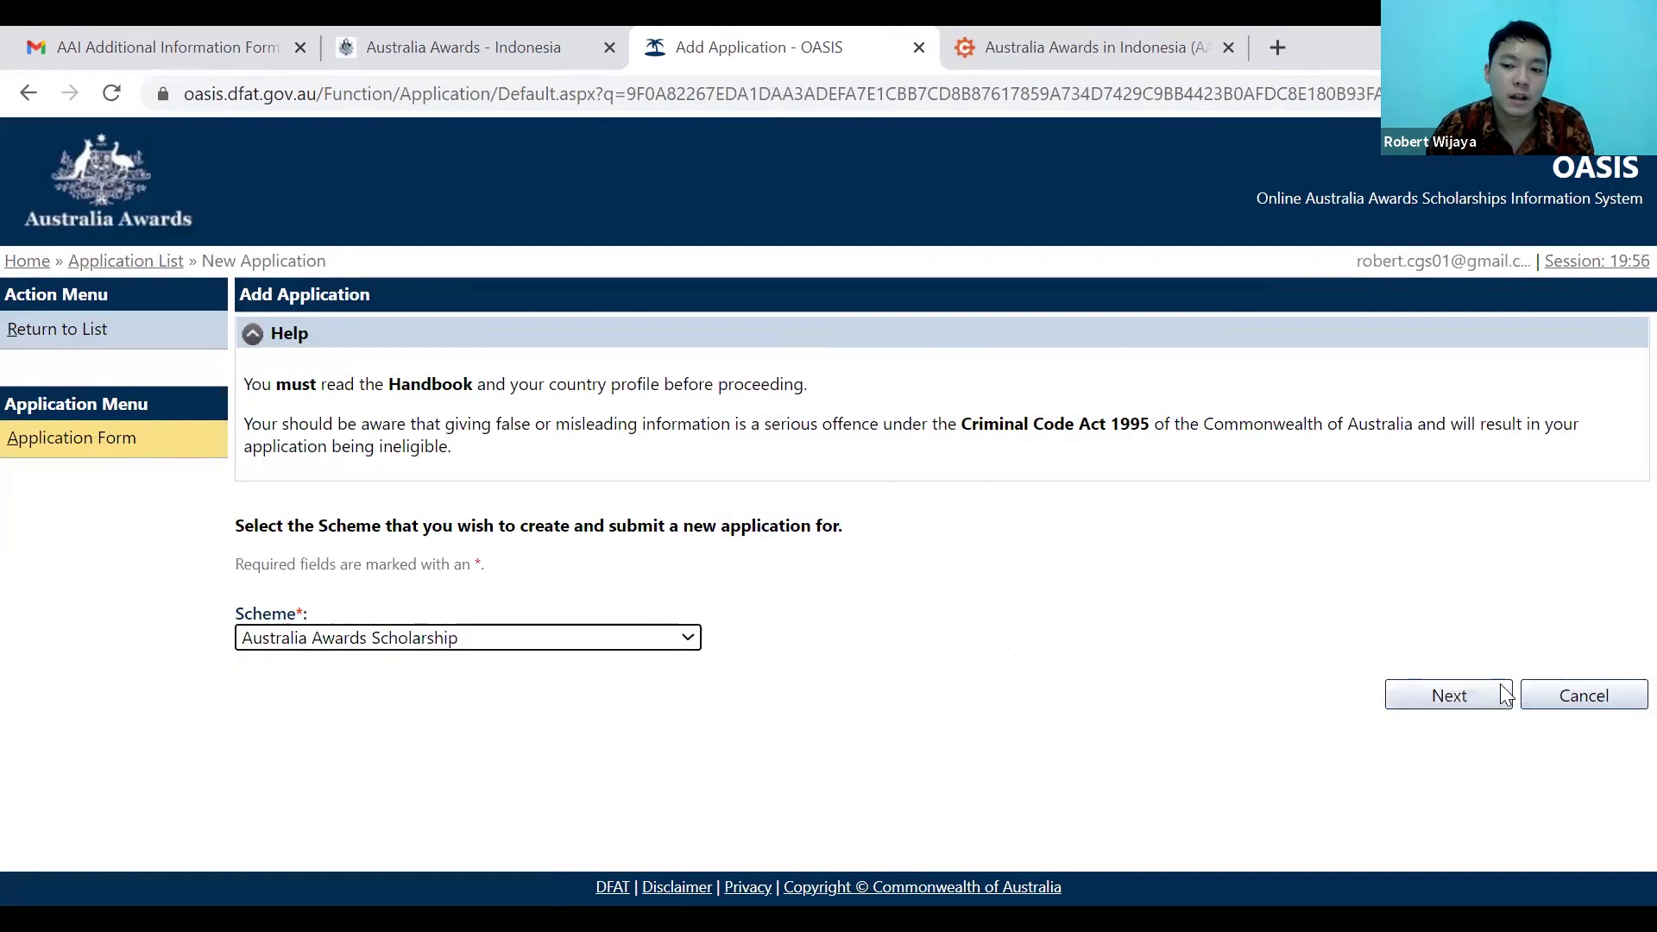
left_click(26, 93)
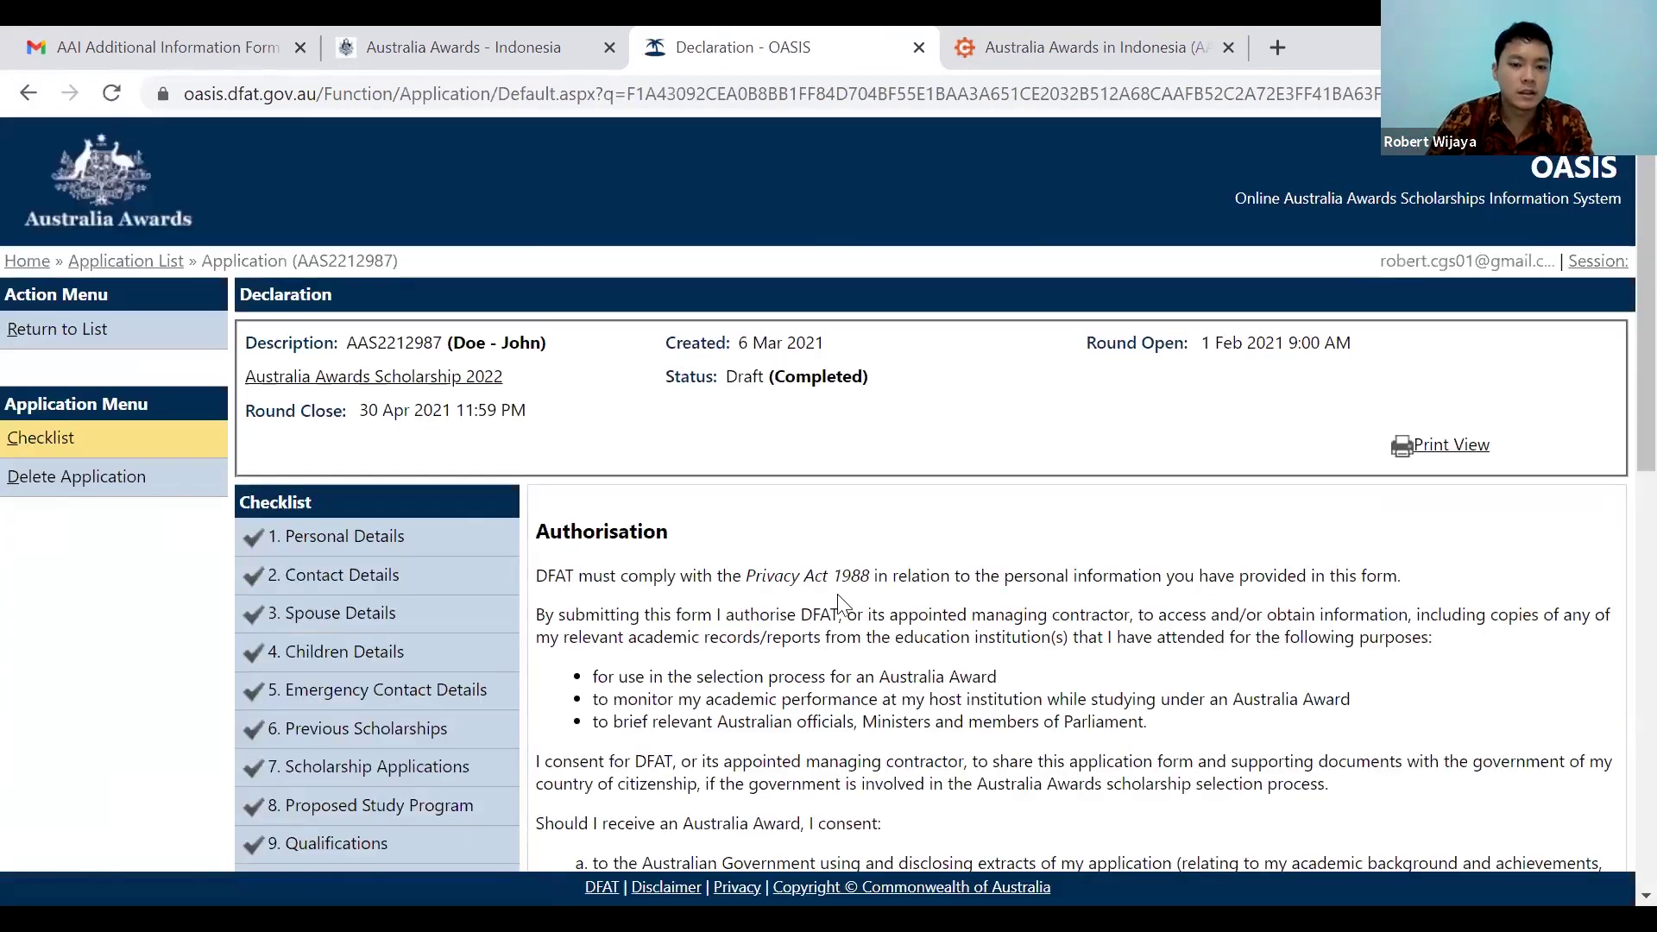
Examine the declaration text and the 19-section checklist of the existing Australia Awards Scholarship 2022 draft application.
scroll(578, 440, "down", 3)
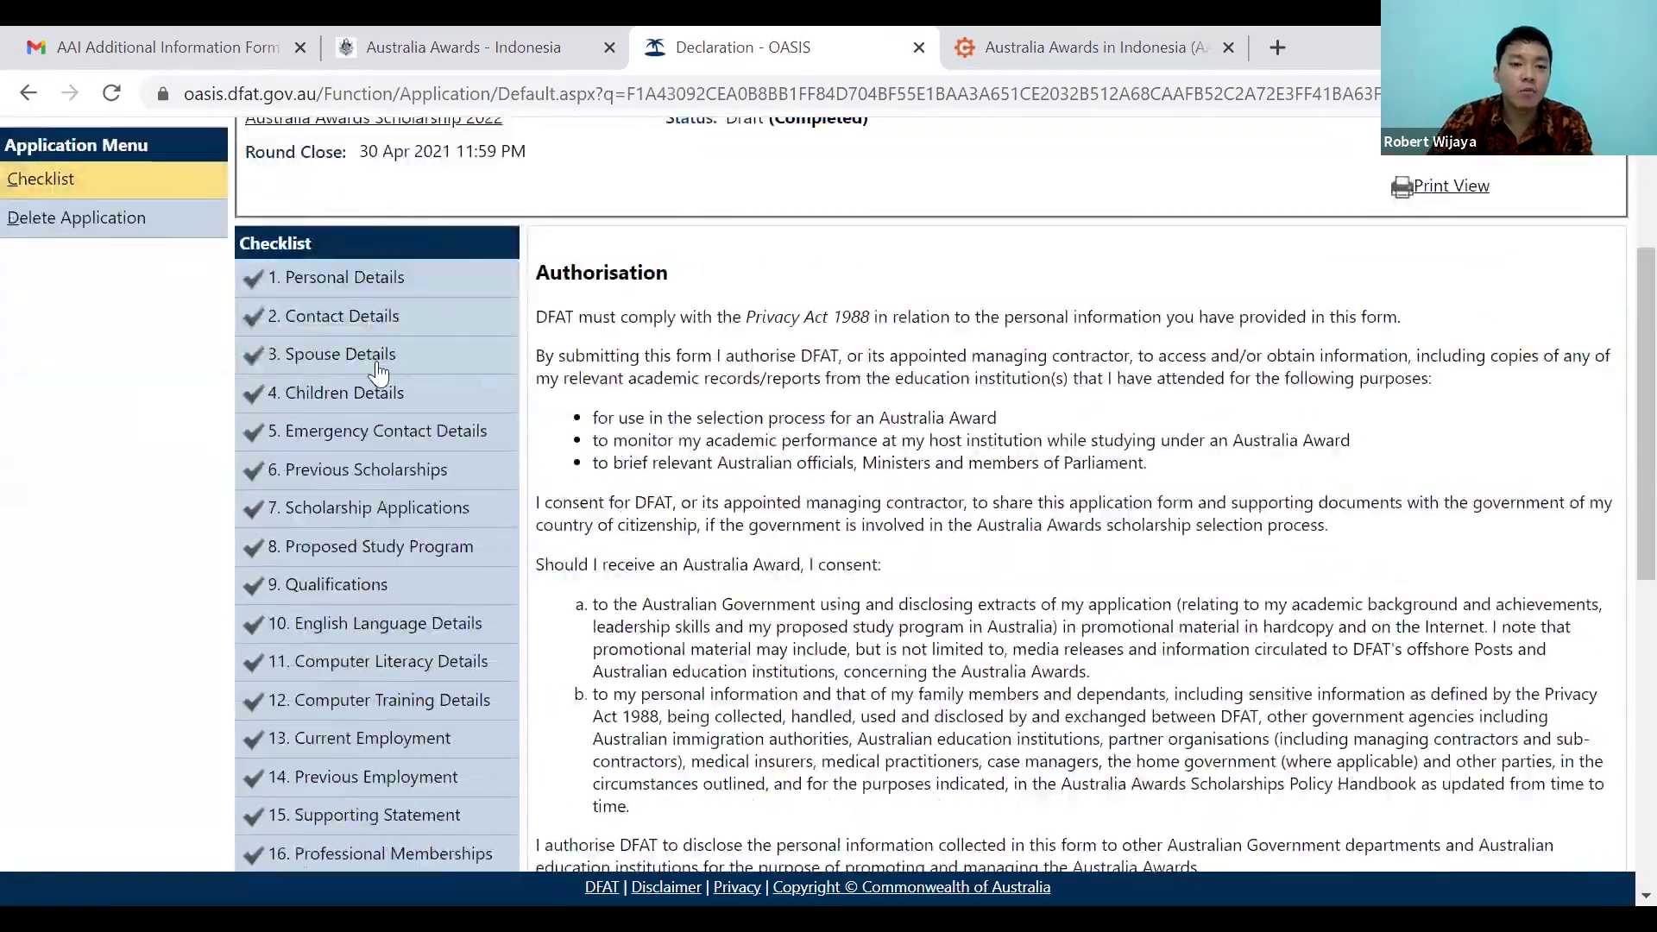
scroll(374, 625, "down", 2)
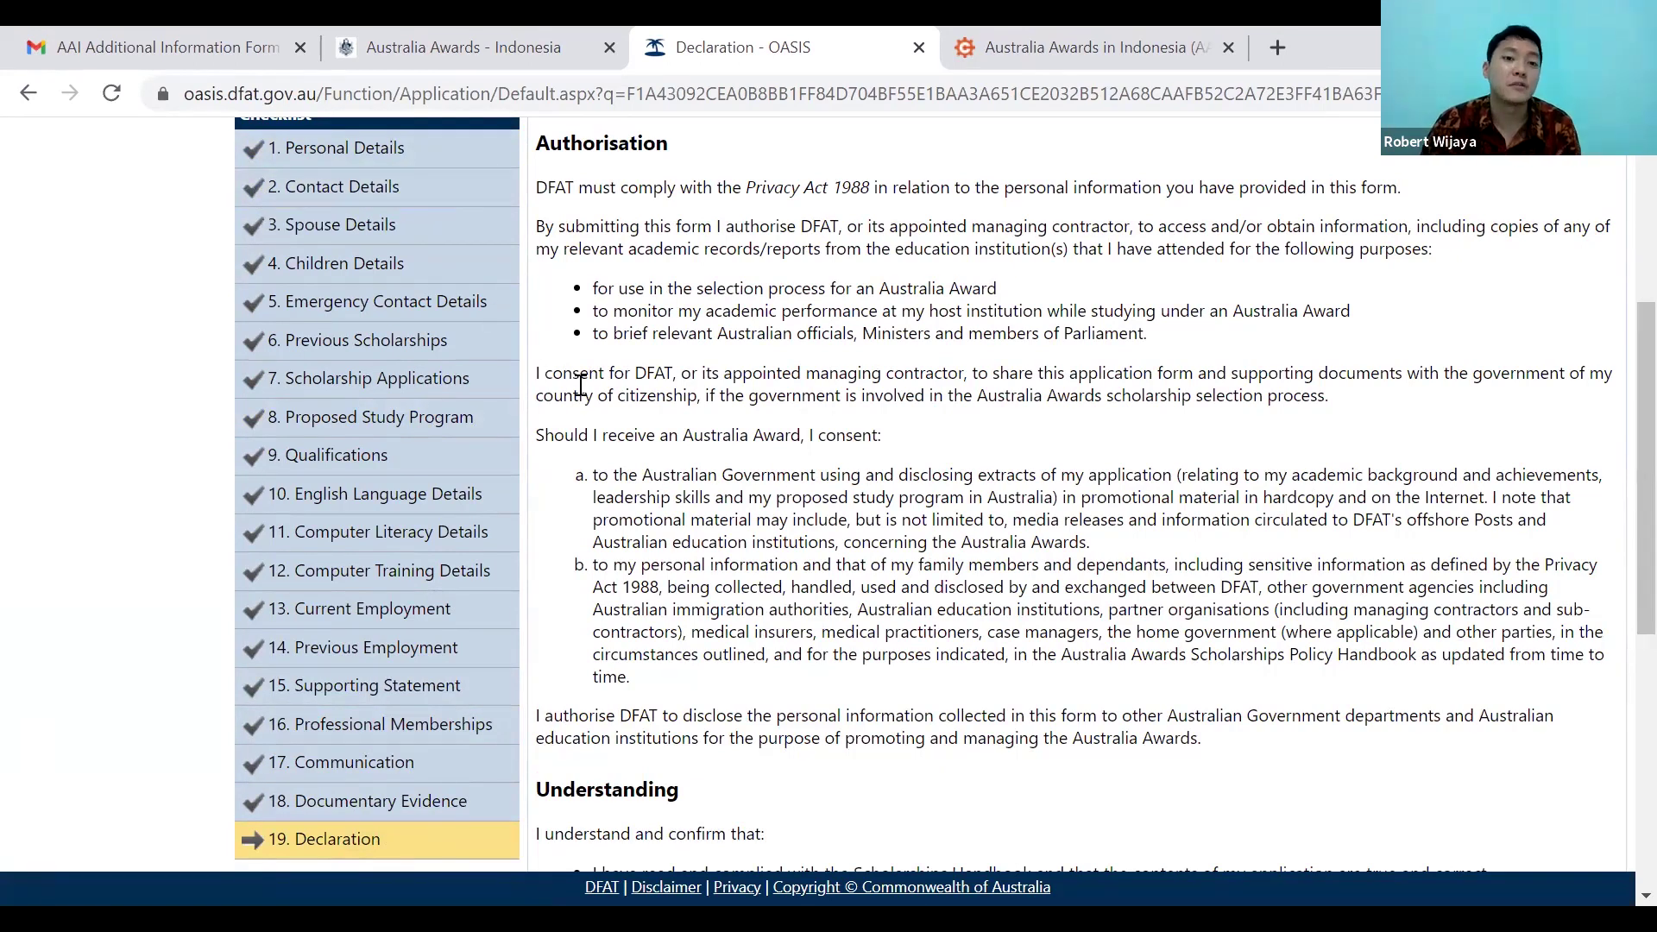
scroll(686, 502, "up", 2)
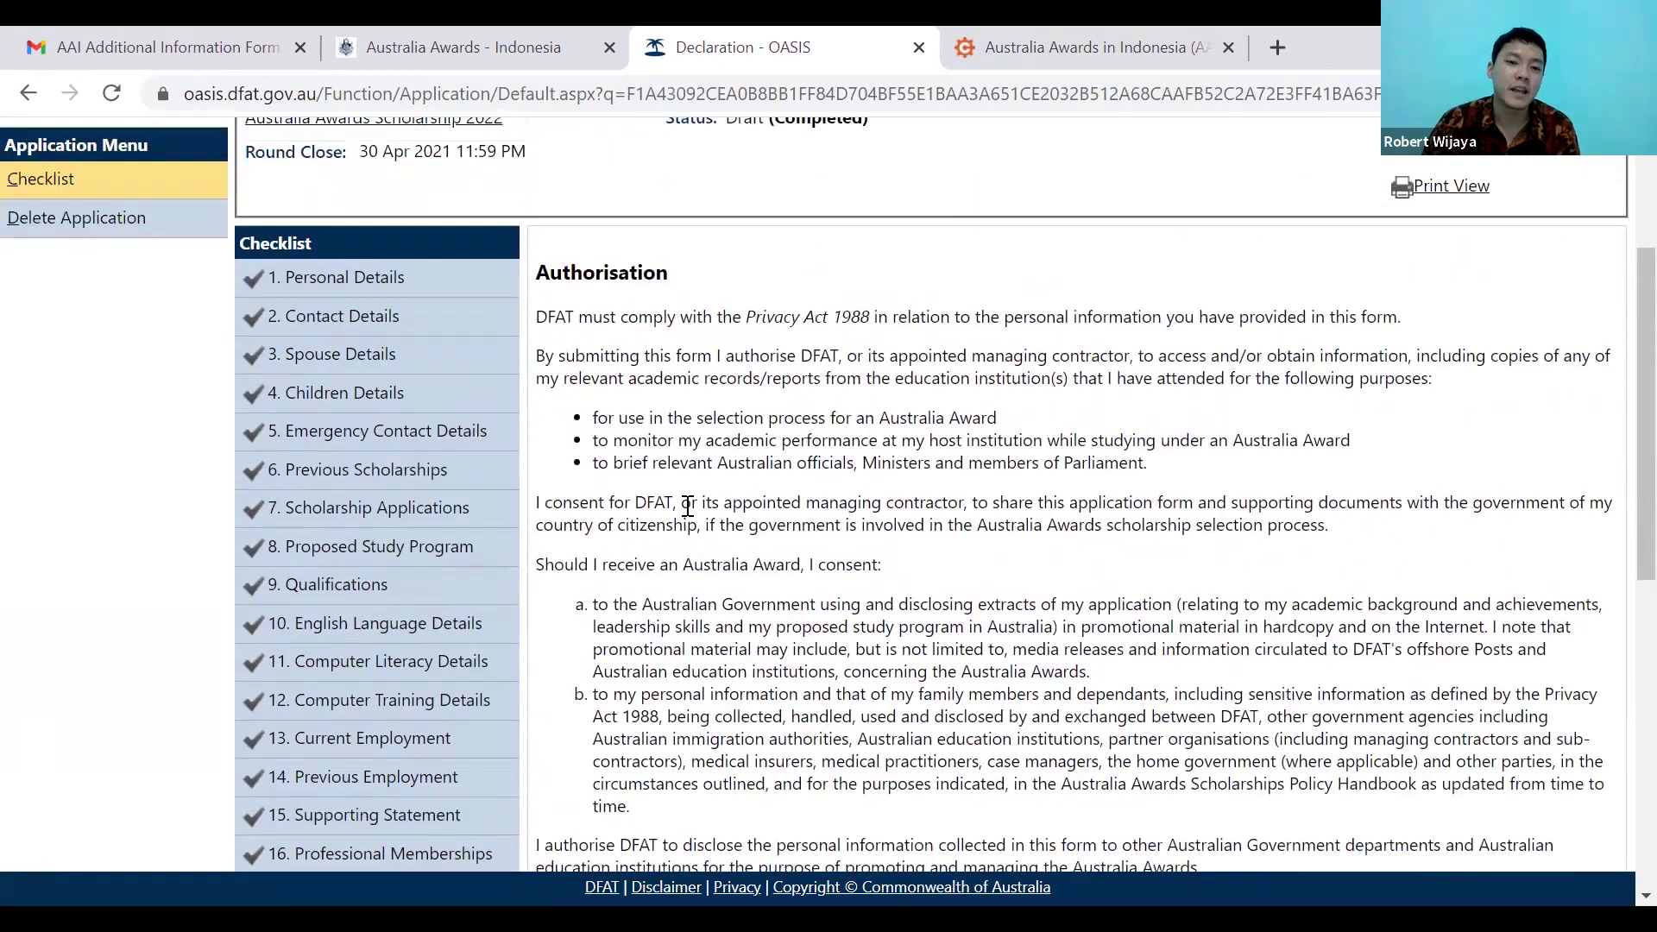
Open the Personal Details section and review its fields from title and names through citizenship to passport details.
left_click(361, 280)
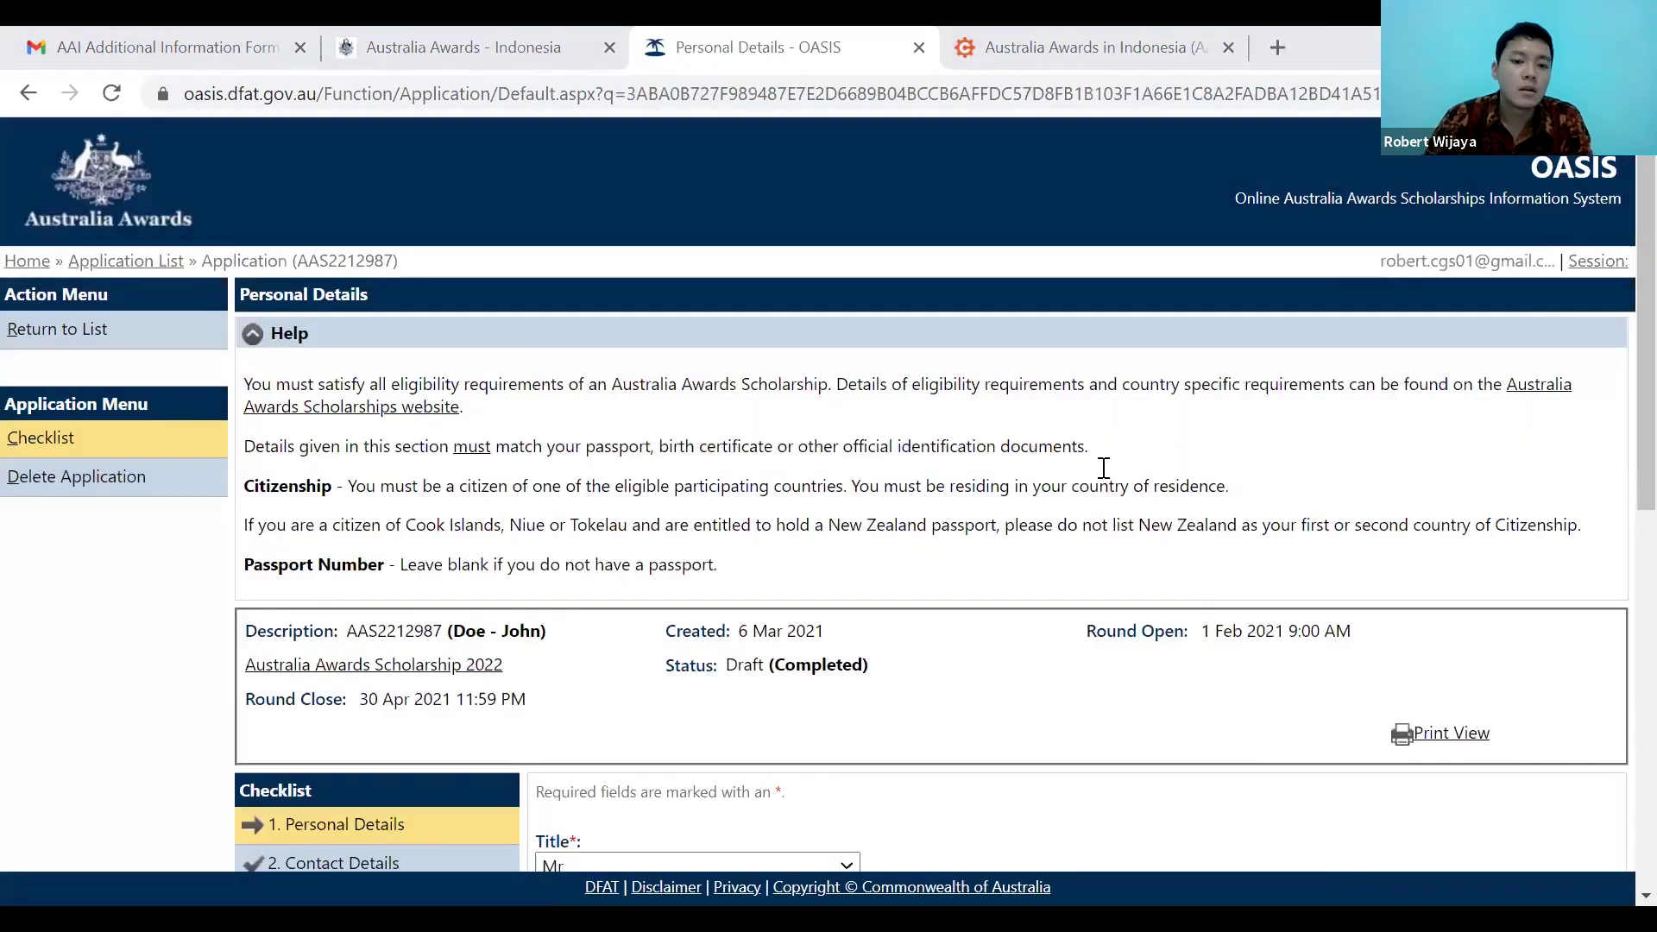
scroll(1103, 467, "down", 5)
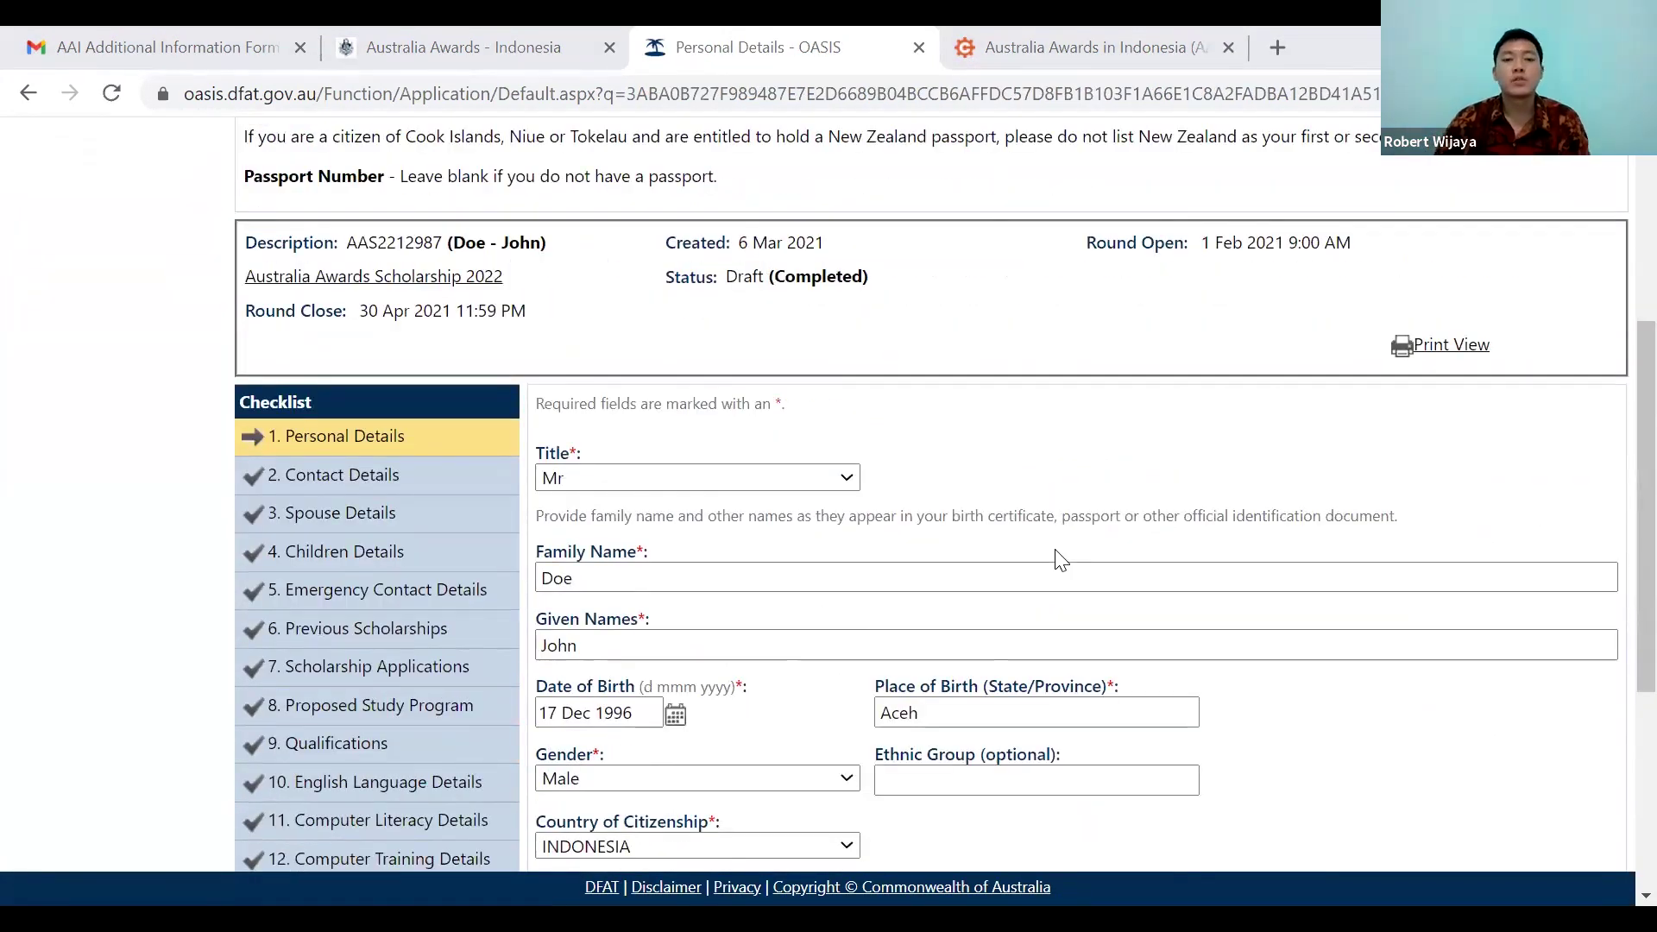
scroll(1028, 492, "down", 2)
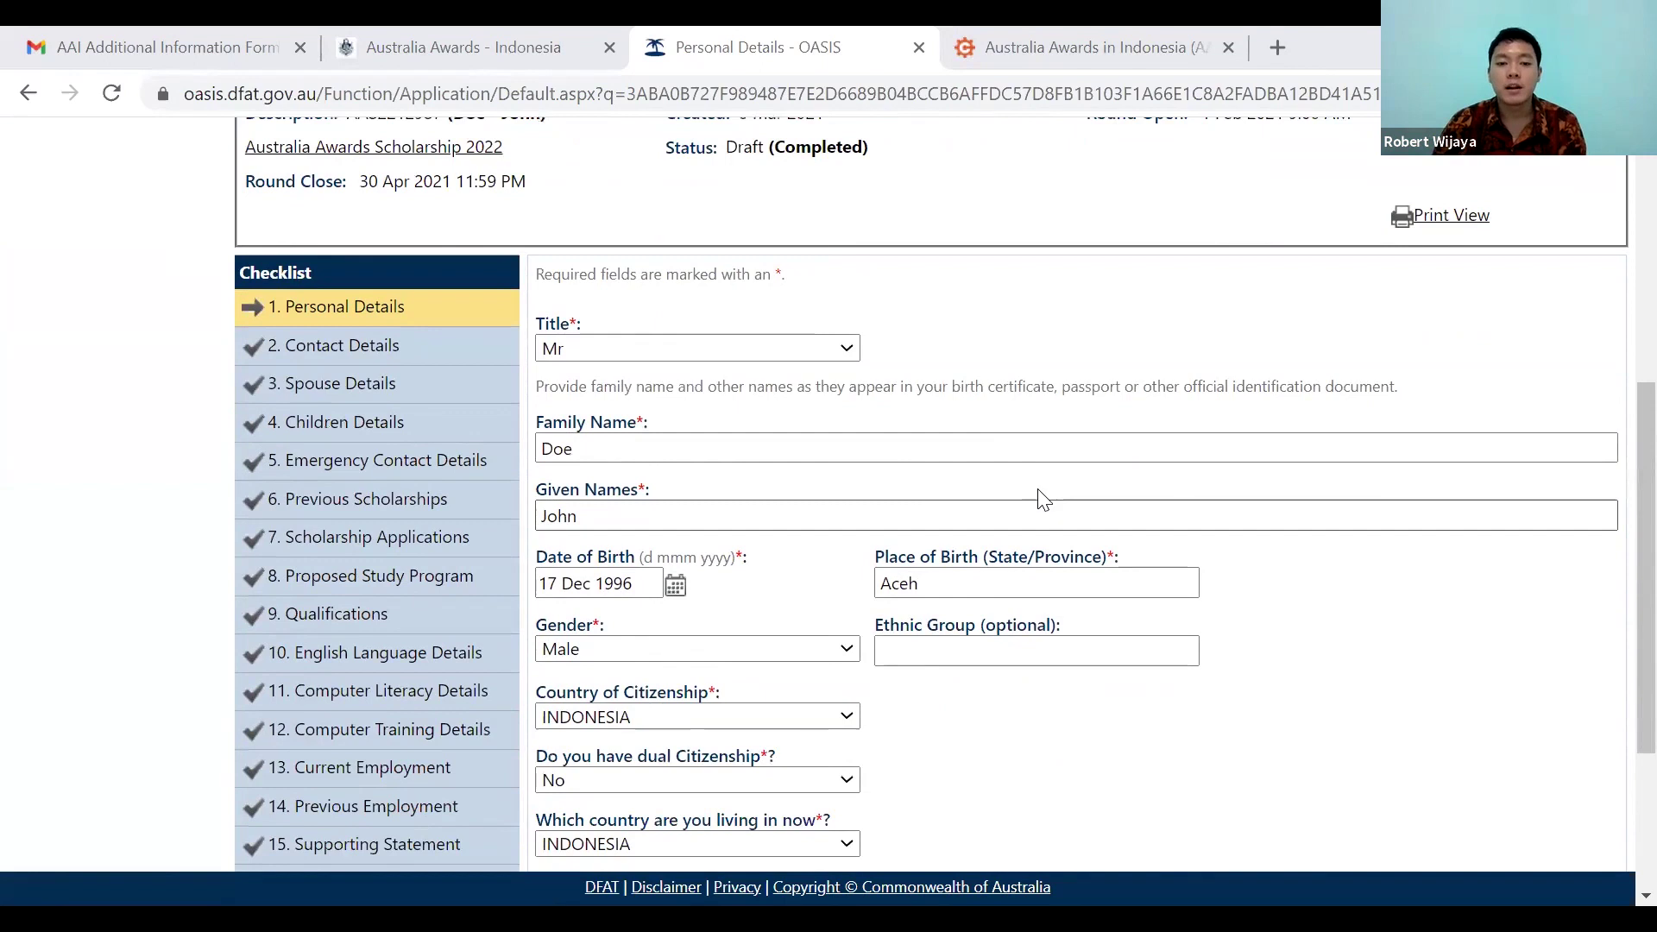
scroll(1039, 496, "down", 2)
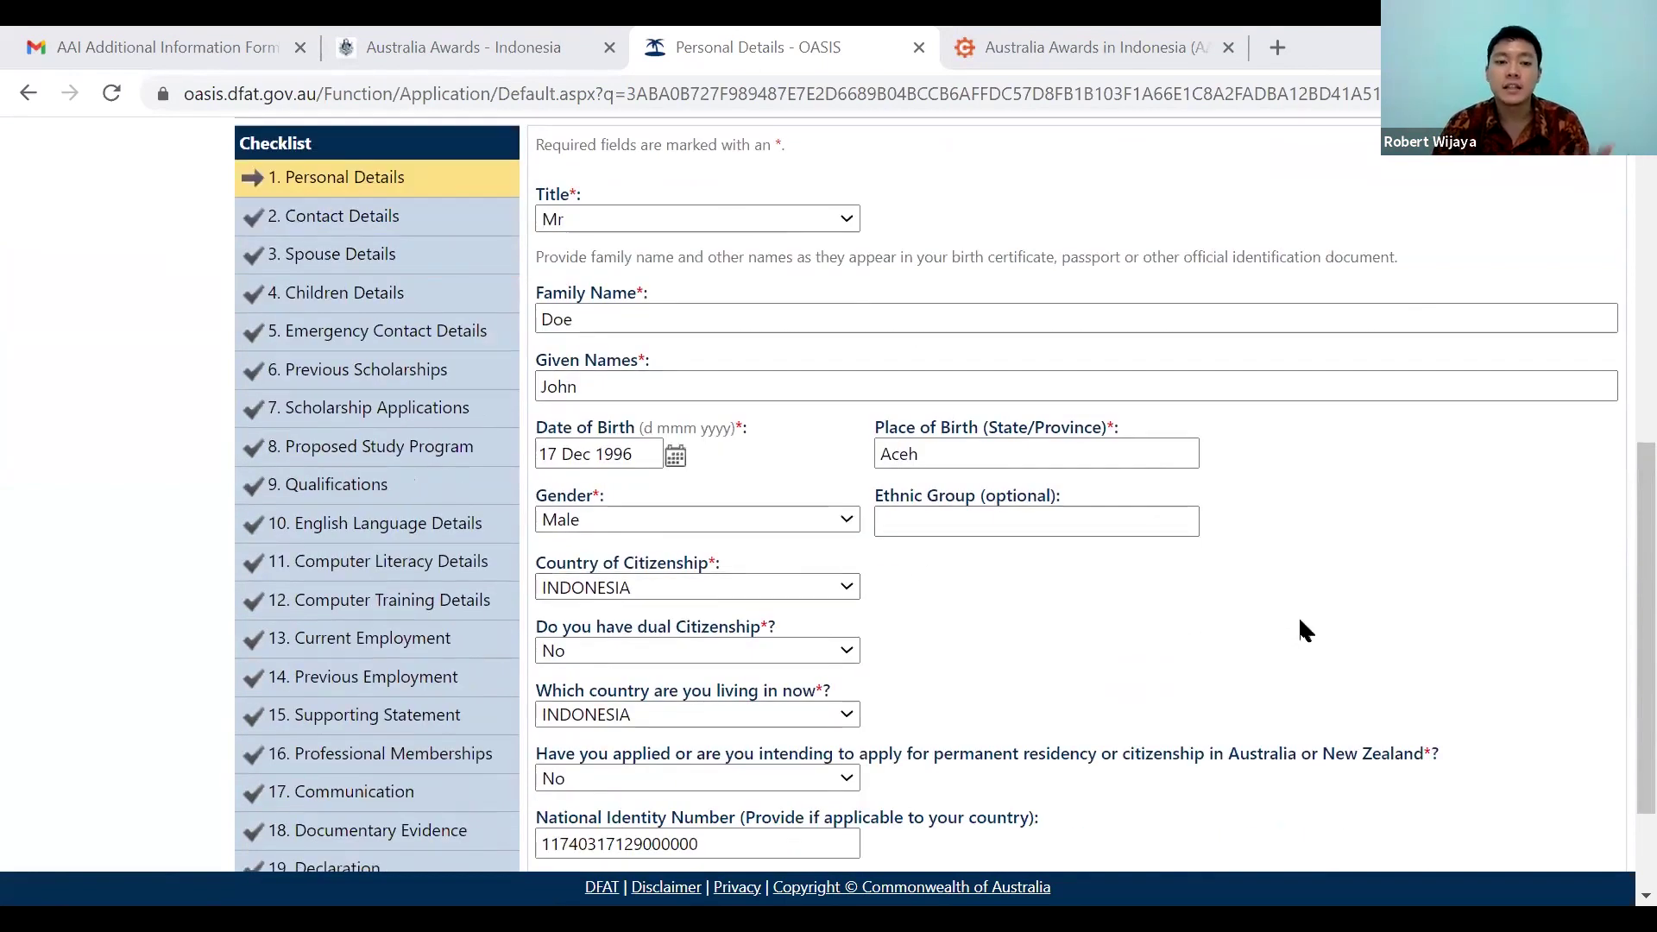
scroll(691, 465, "down", 2)
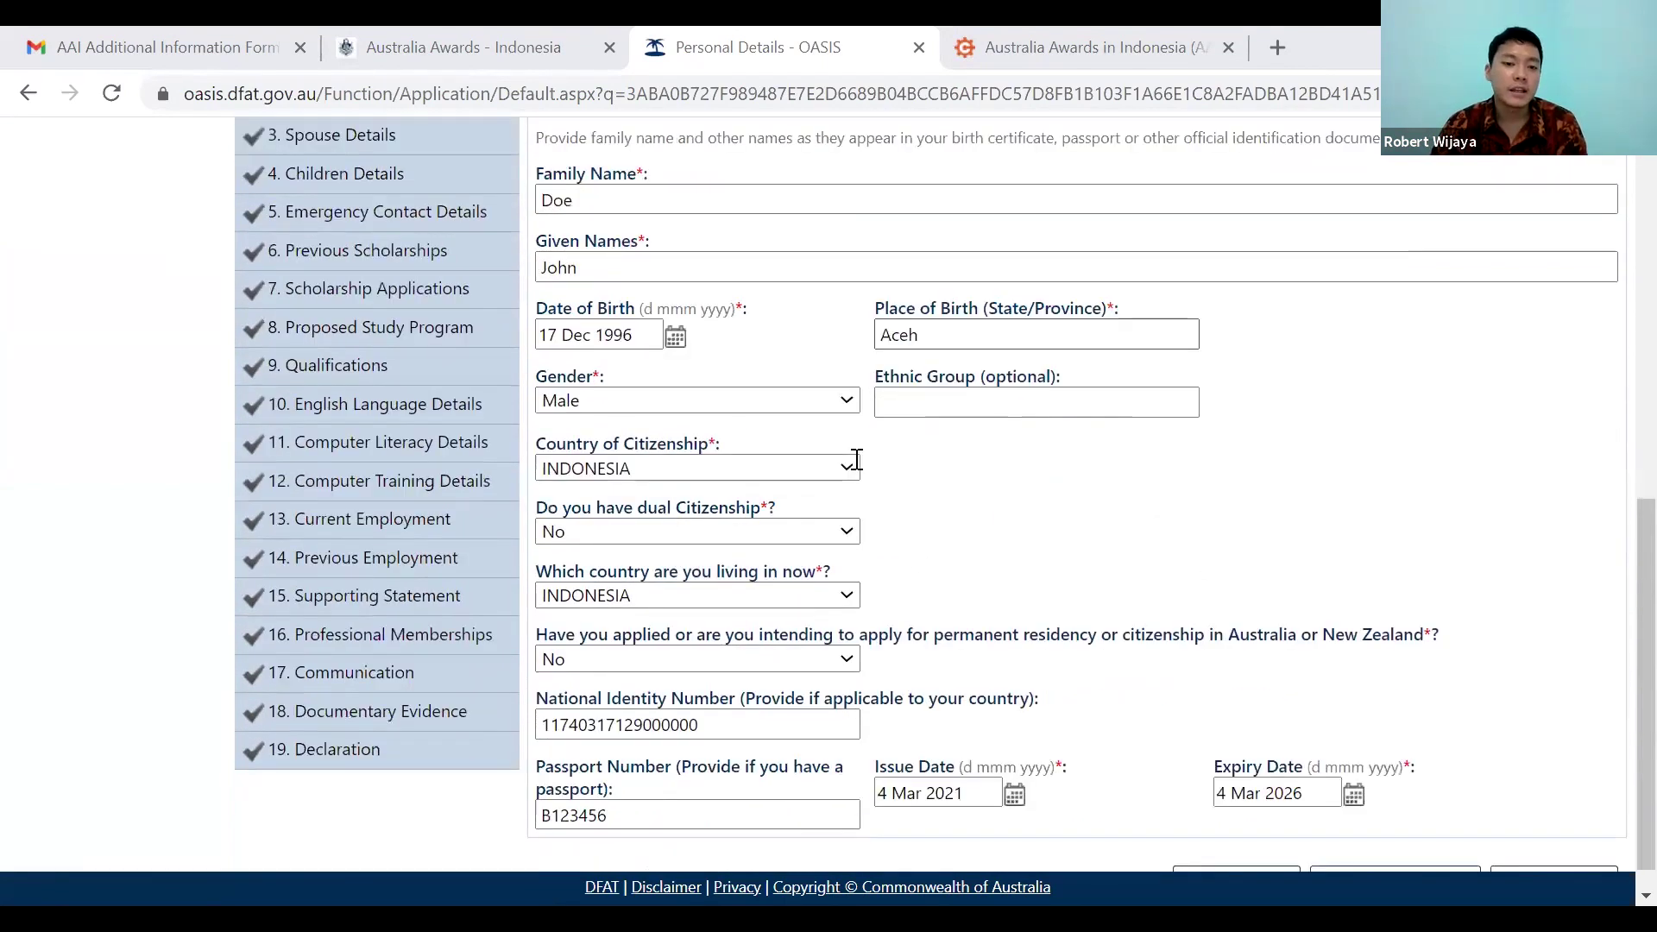
scroll(716, 517, "down", 1)
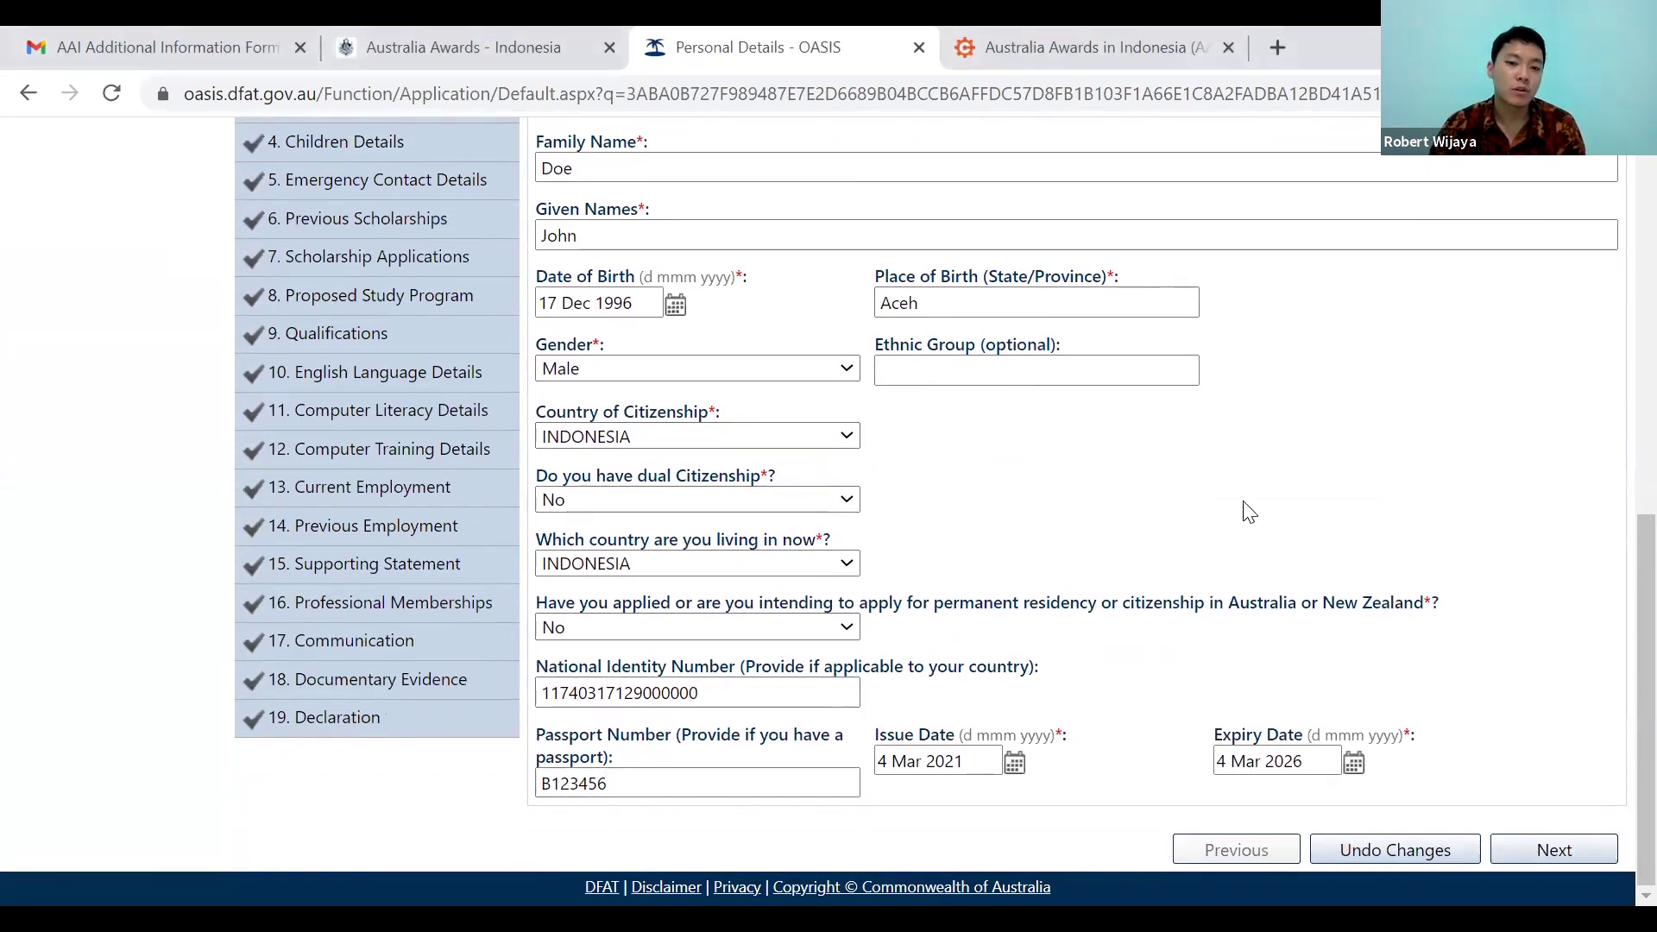
scroll(1246, 518, "up", 1)
scroll(1243, 509, "up", 3)
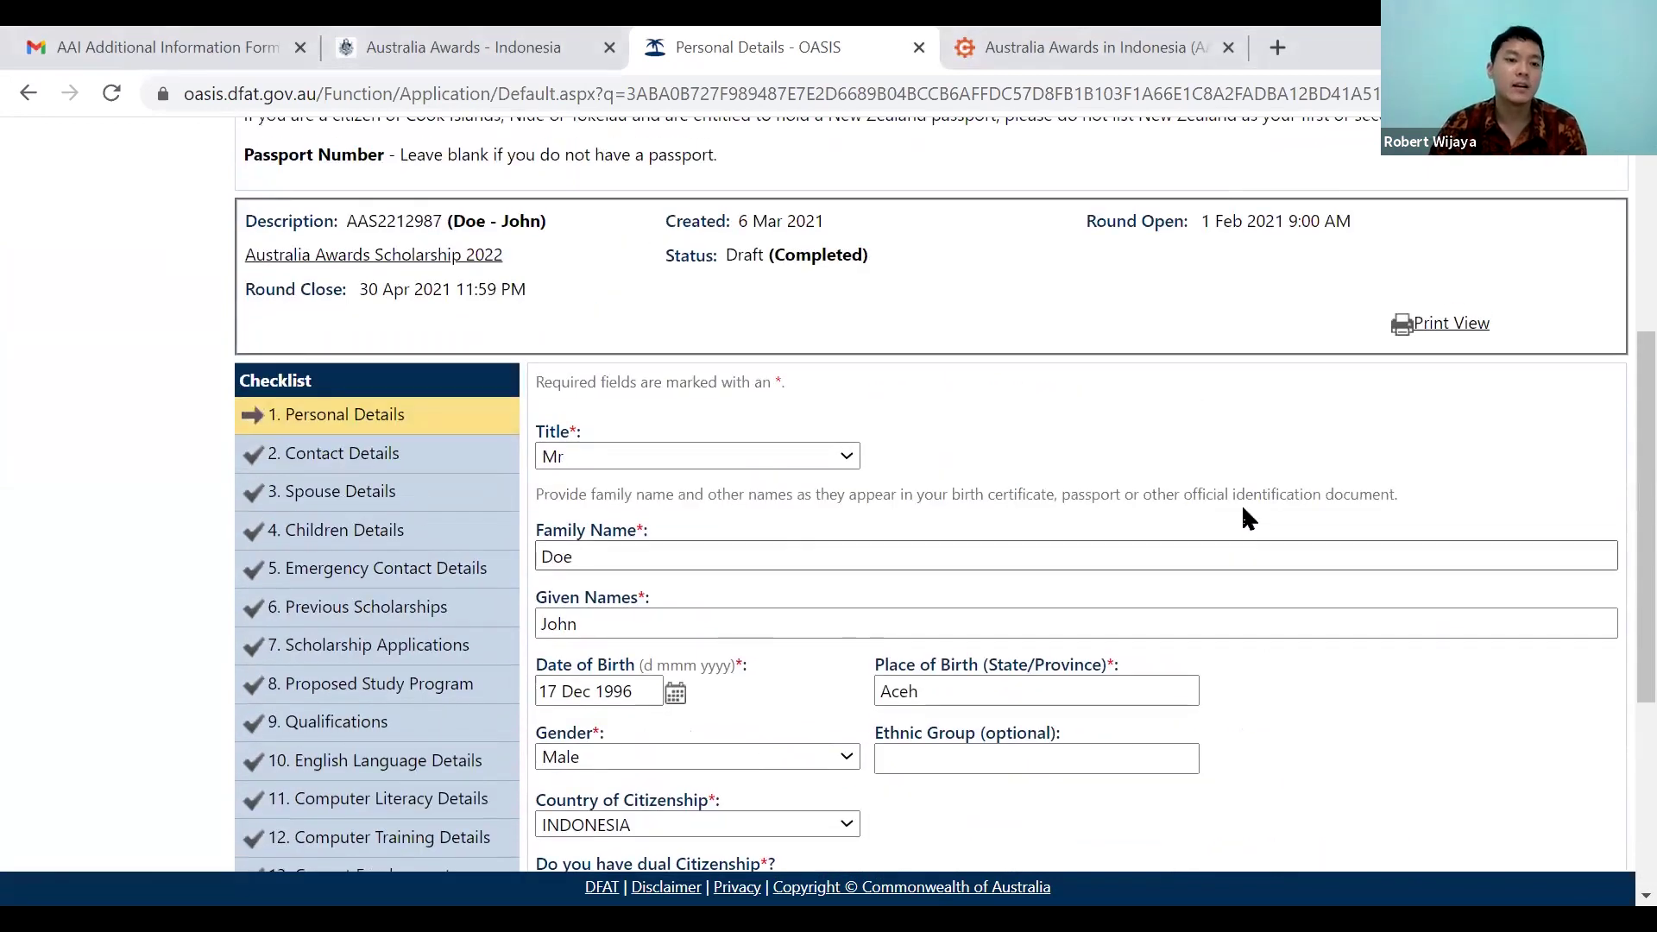
Open the Contact Details section and review the current residential address fields.
left_click(451, 450)
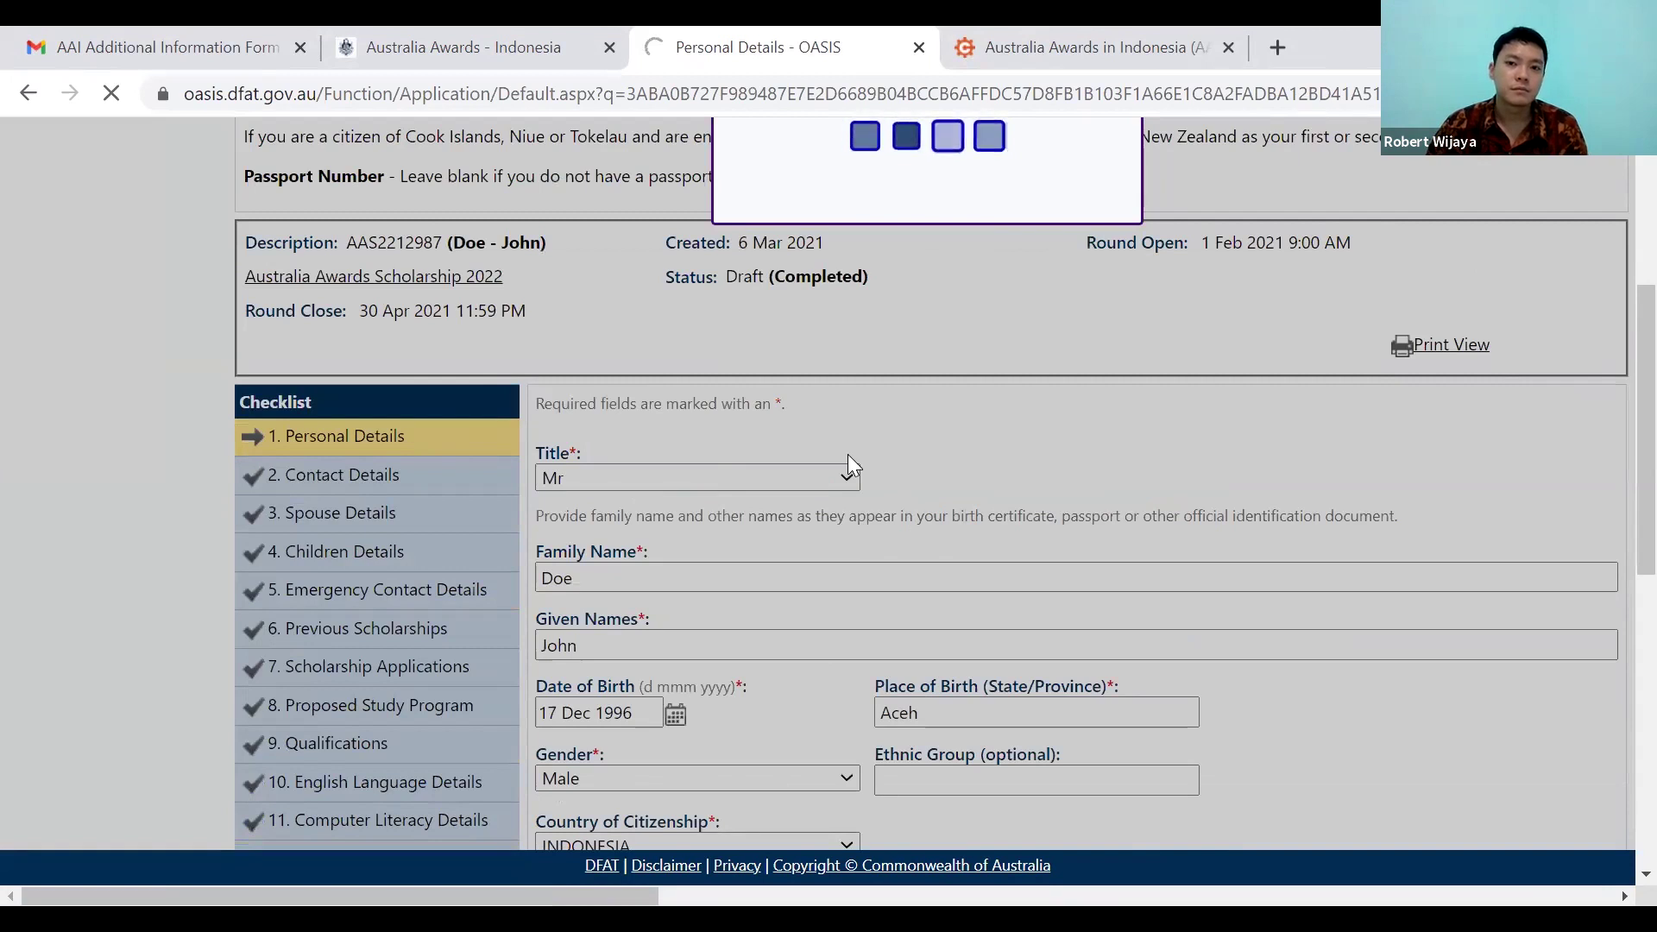
scroll(847, 454, "up", 1)
scroll(848, 454, "up", 2)
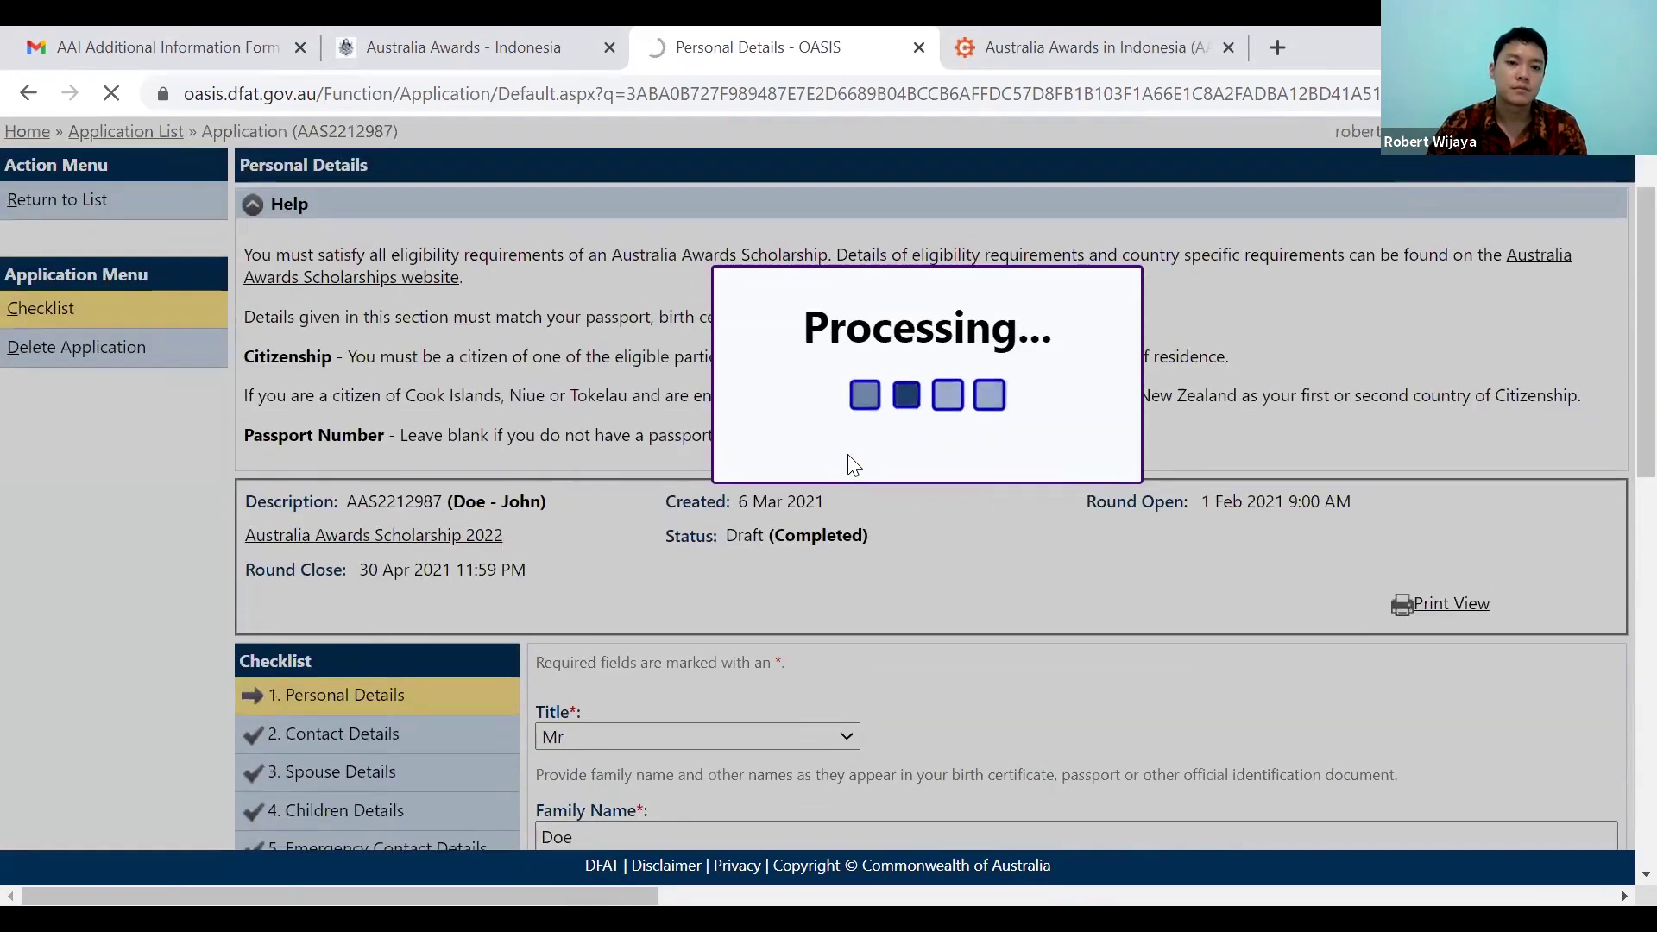
scroll(906, 474, "down", 4)
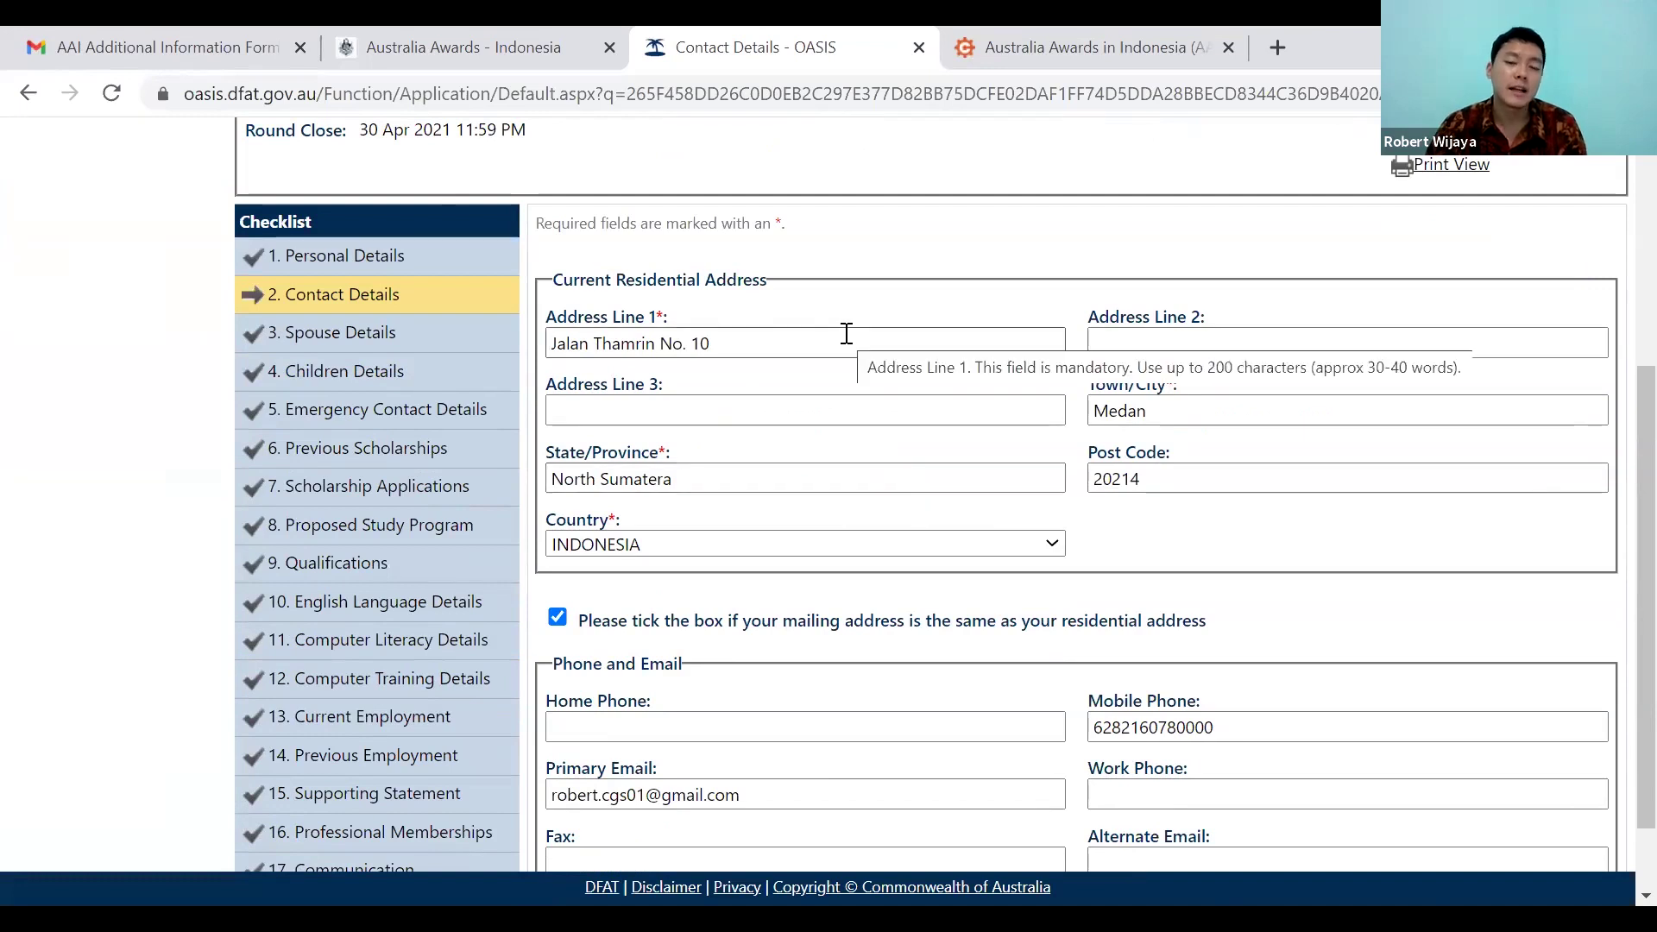
scroll(893, 416, "down", 1)
Untick the same-mailing-address option to inspect the mailing address fields, re-tick it, and check the primary email entry.
left_click(557, 521)
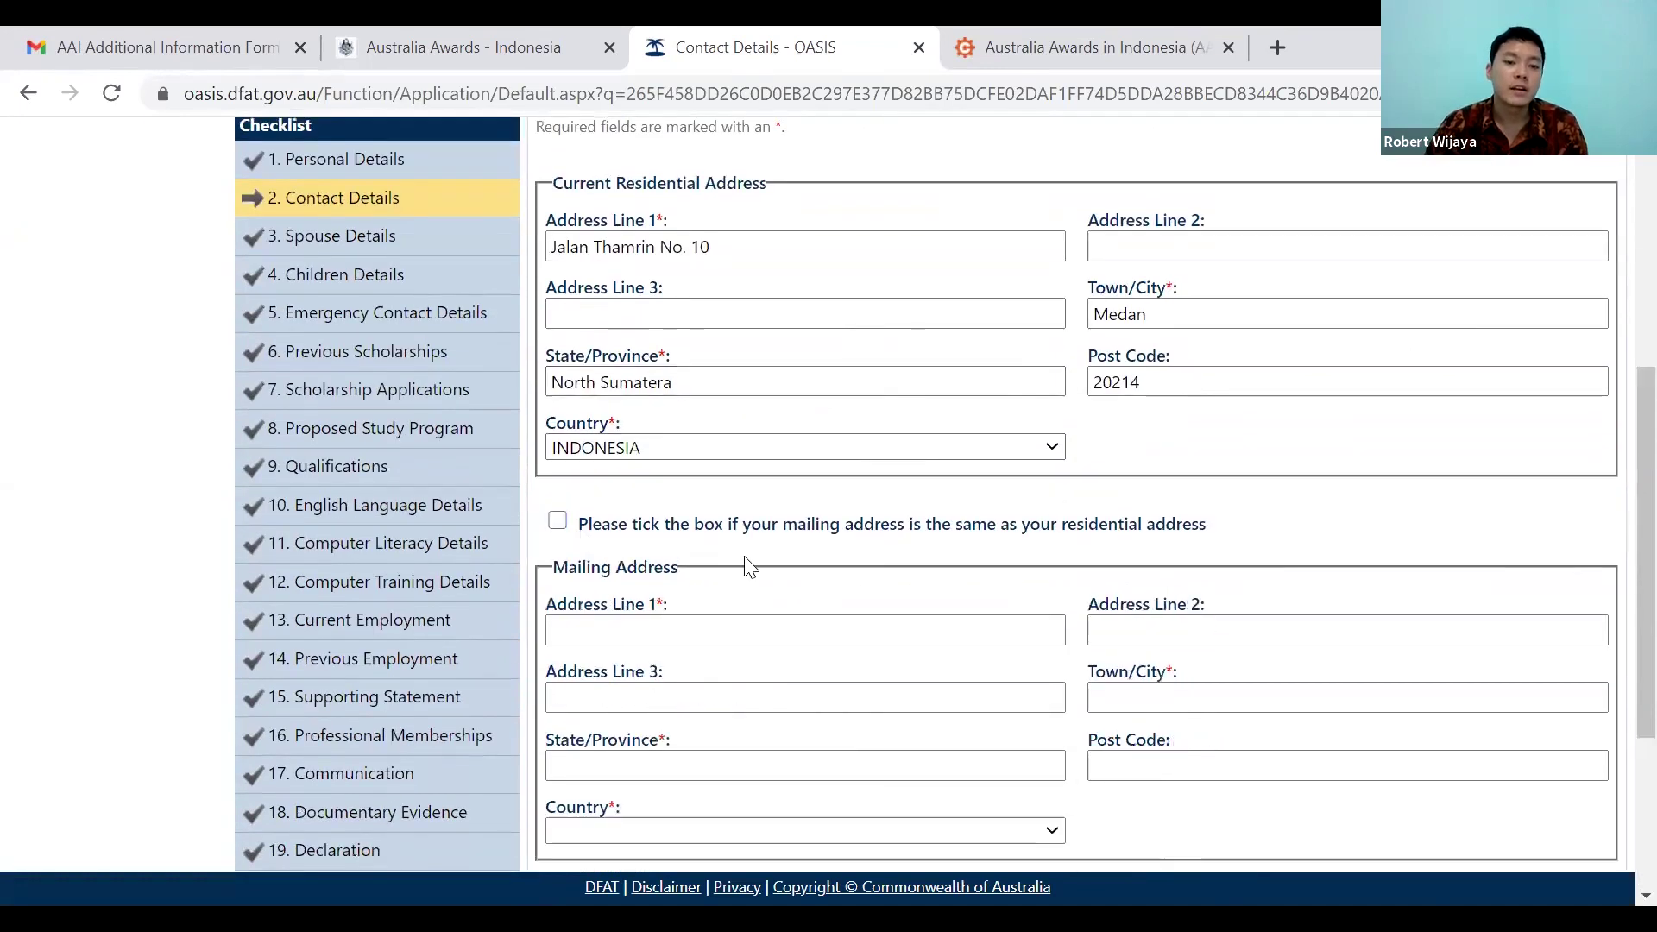
scroll(744, 403, "down", 1)
scroll(744, 403, "down", 2)
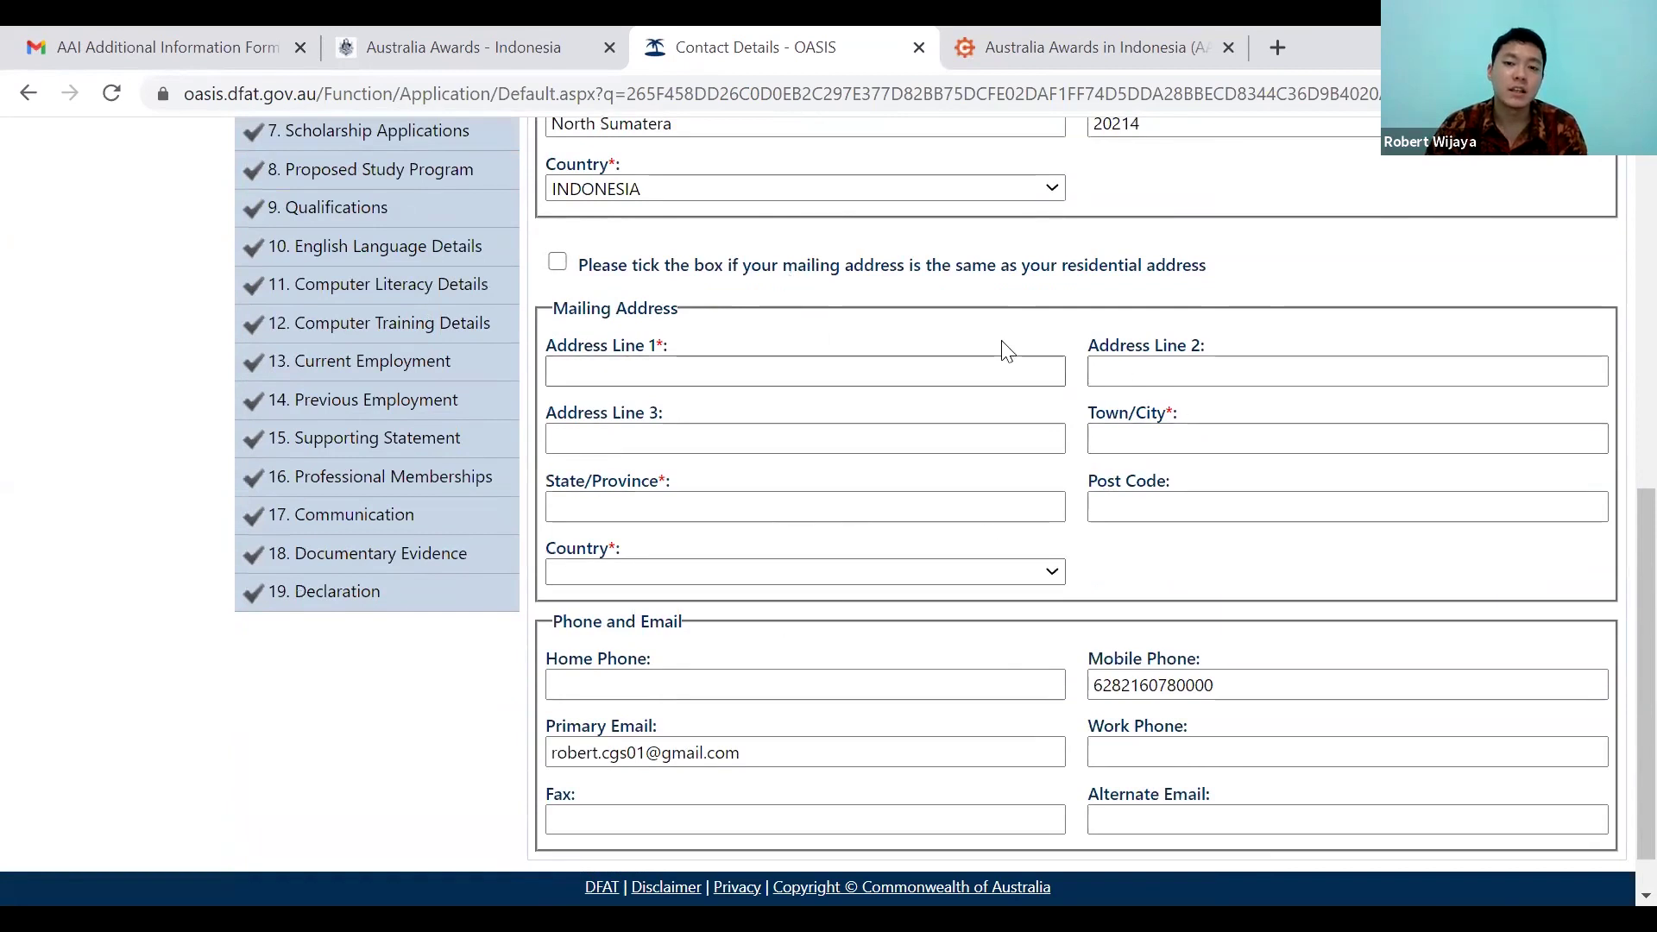
left_click(558, 264)
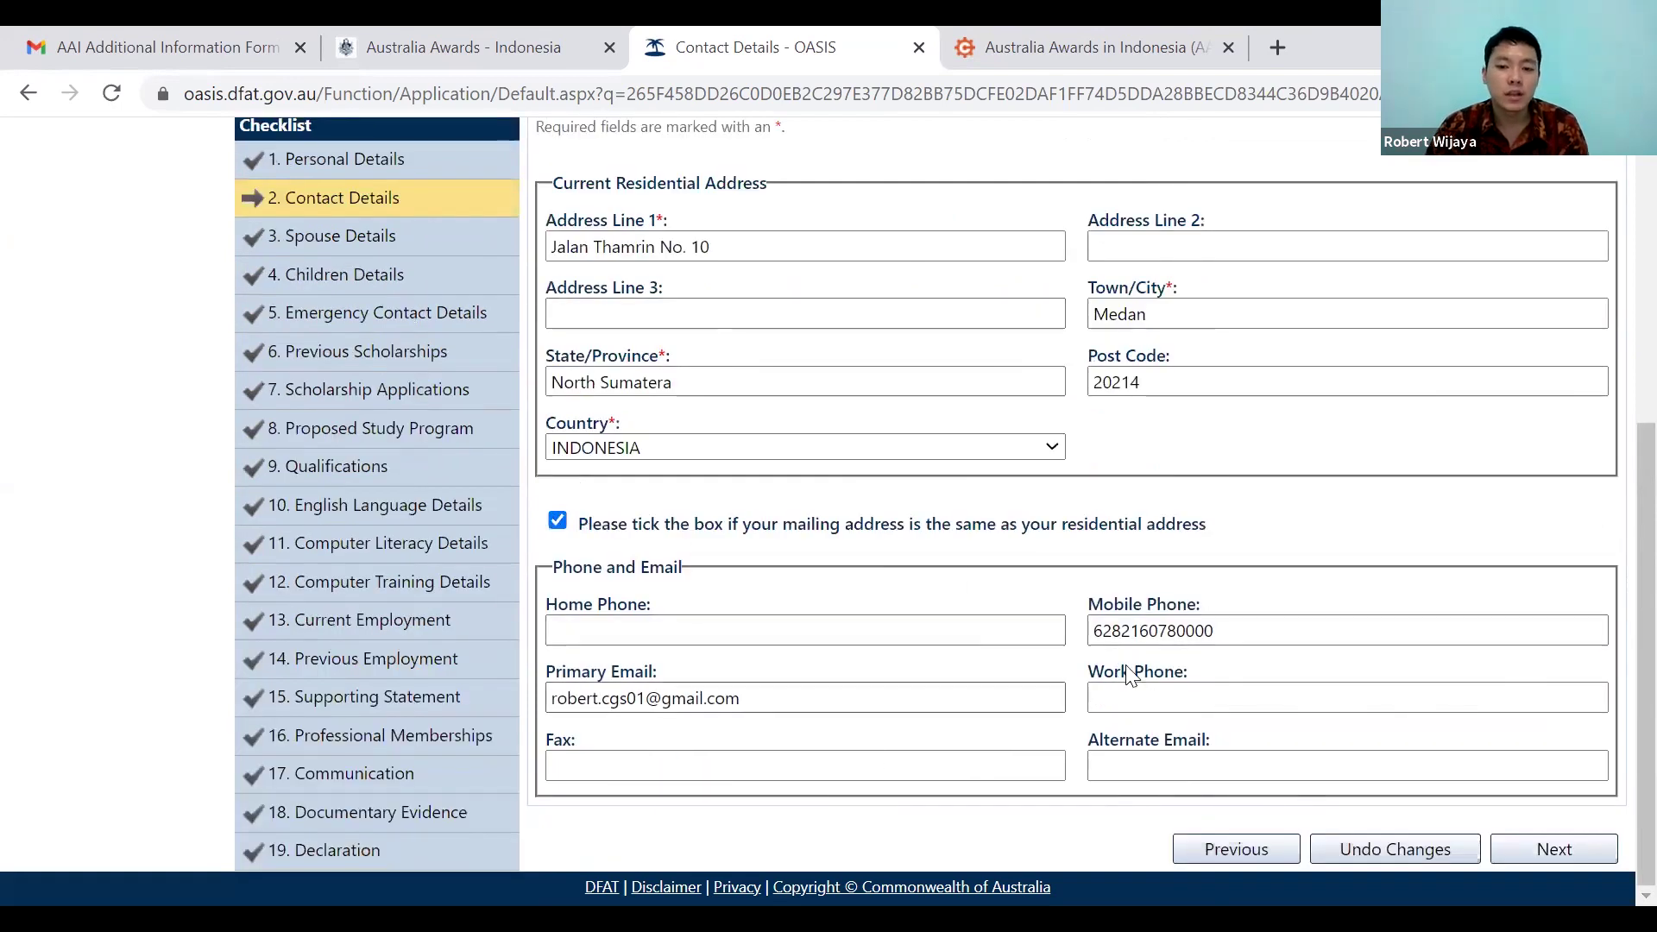
triple_click(829, 697)
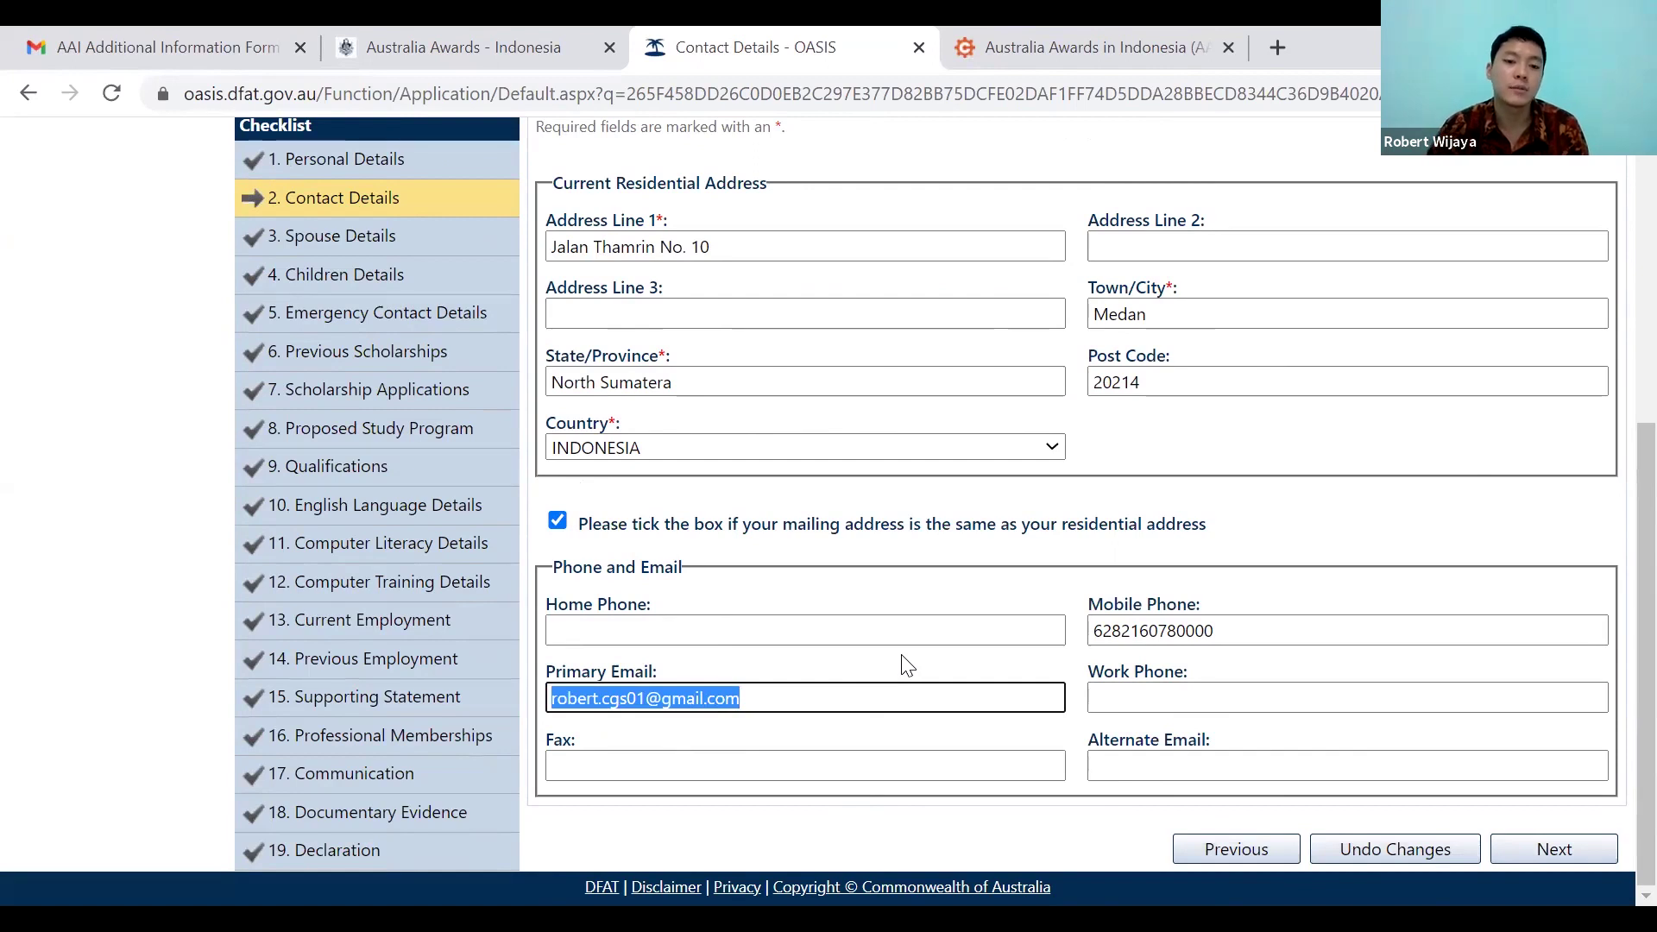
left_click(1010, 541)
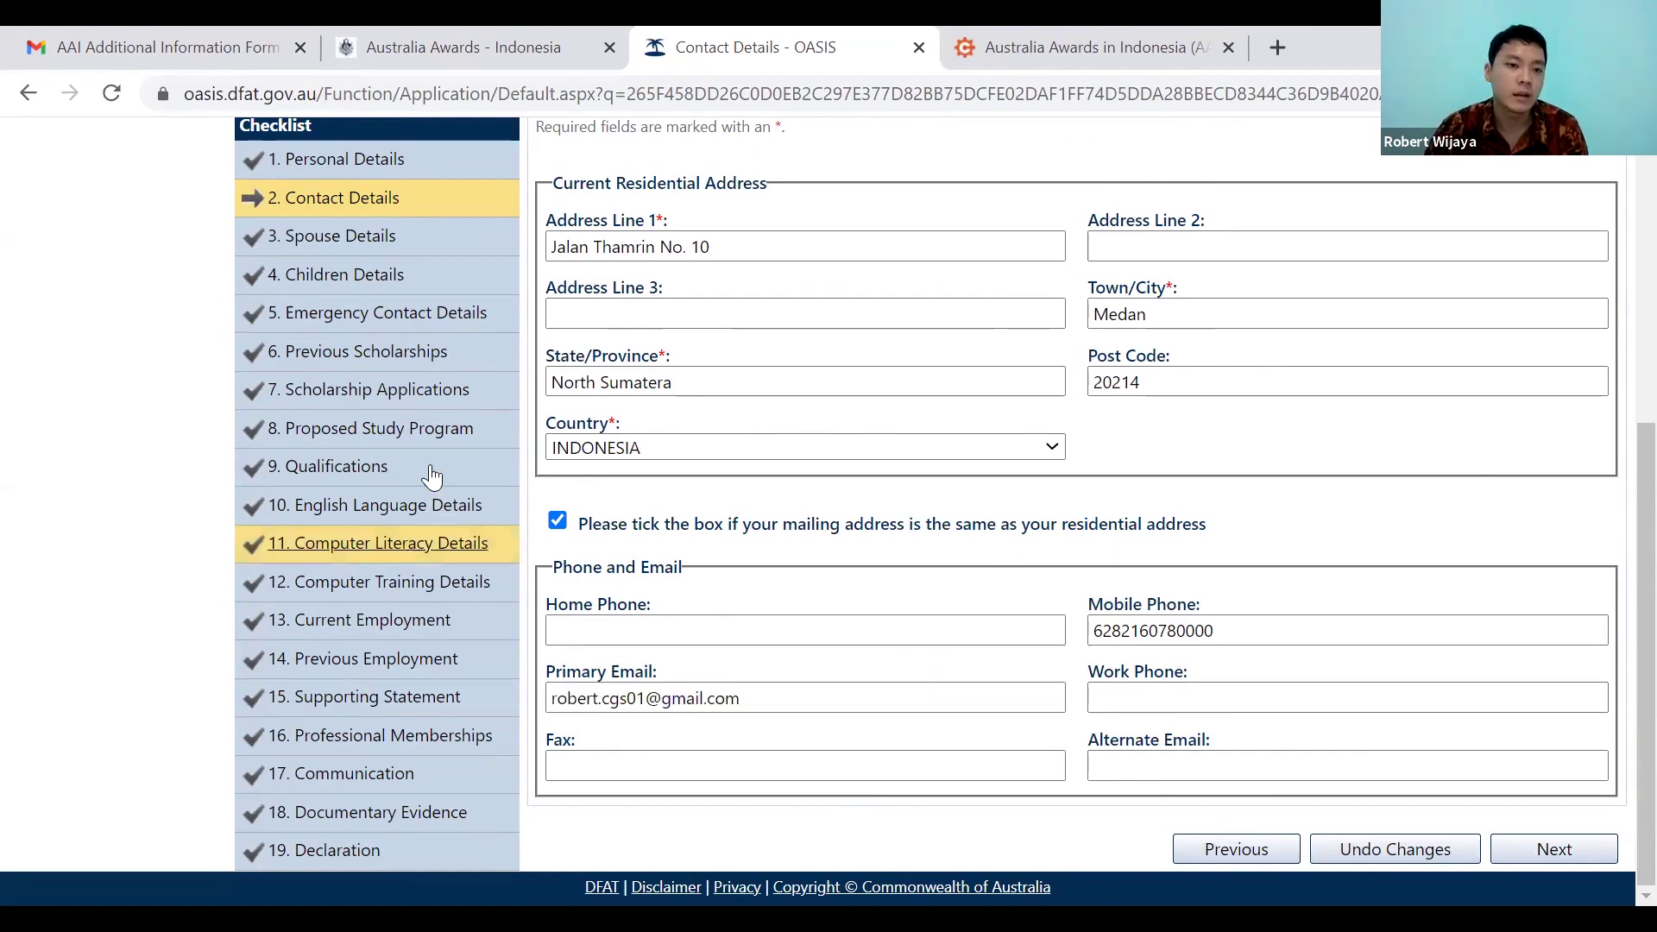
Open the Spouse Details section and view its applicability option and fields.
scroll(418, 543, "up", 3)
left_click(358, 384)
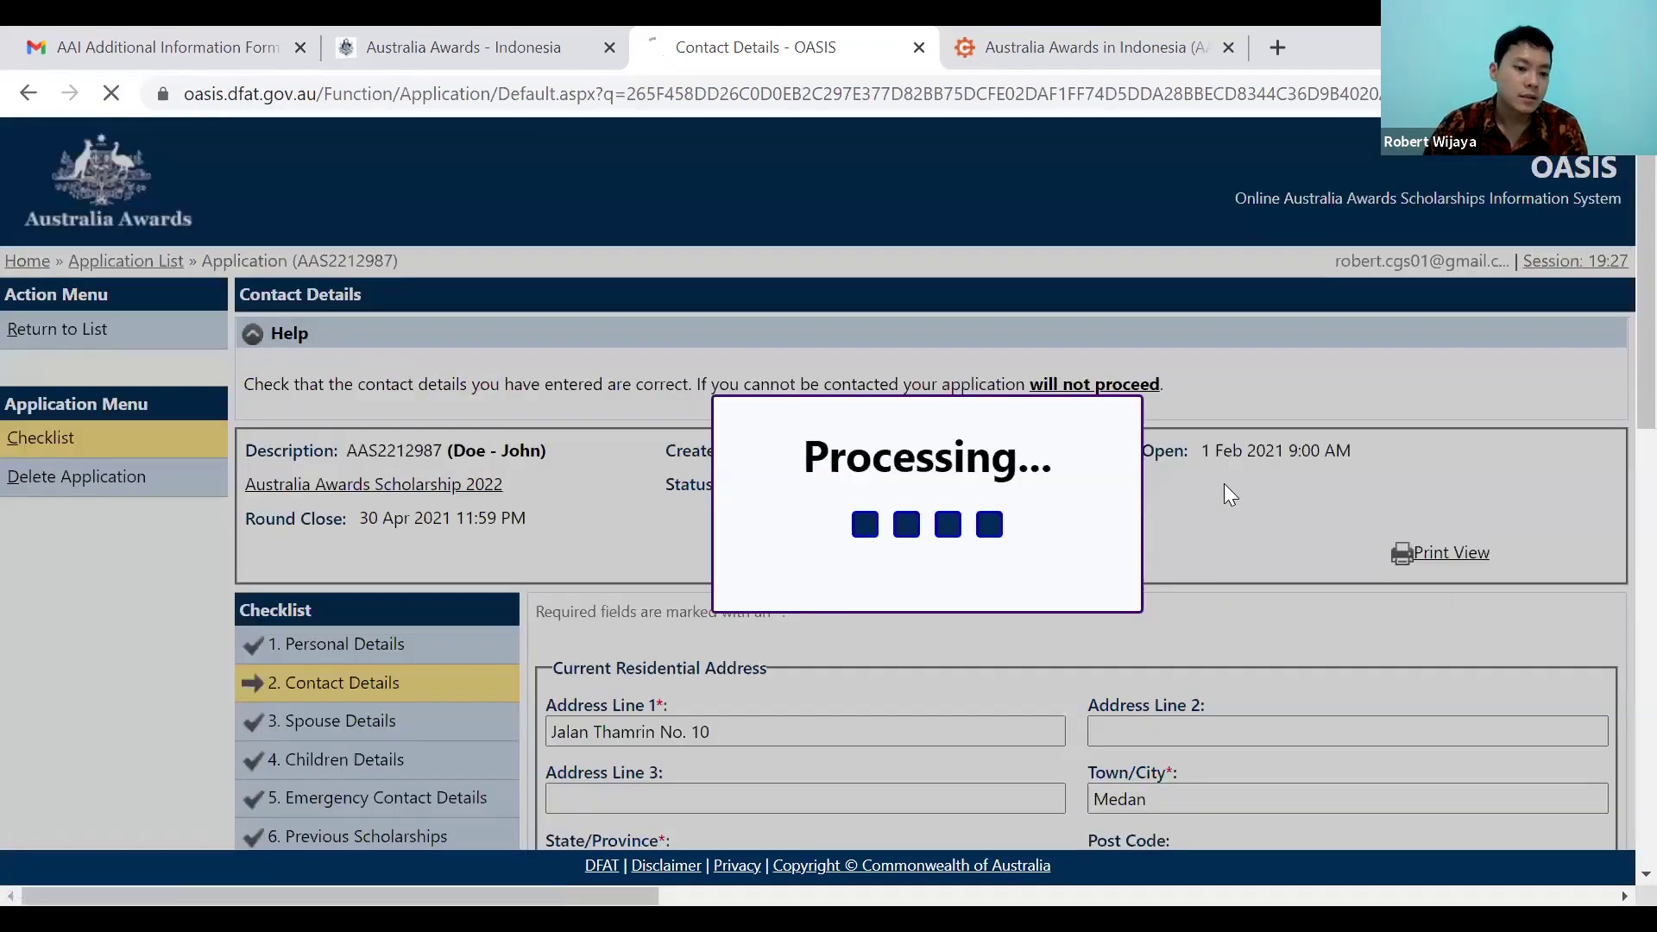
scroll(1224, 483, "down", 3)
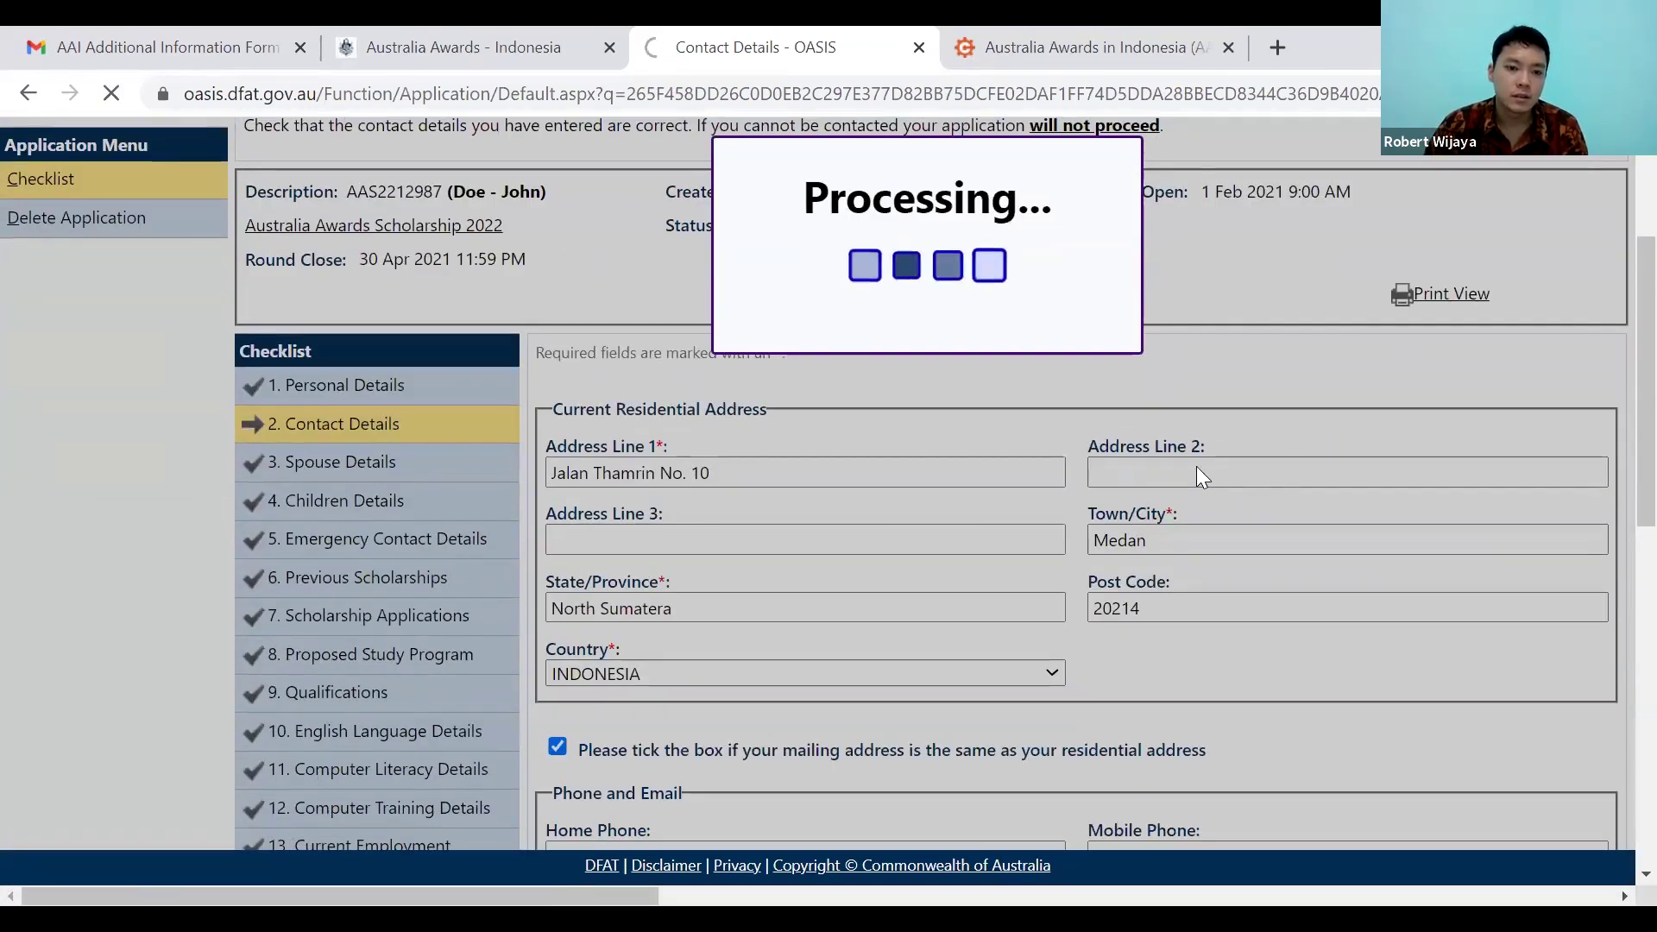
scroll(560, 523, "down", 3)
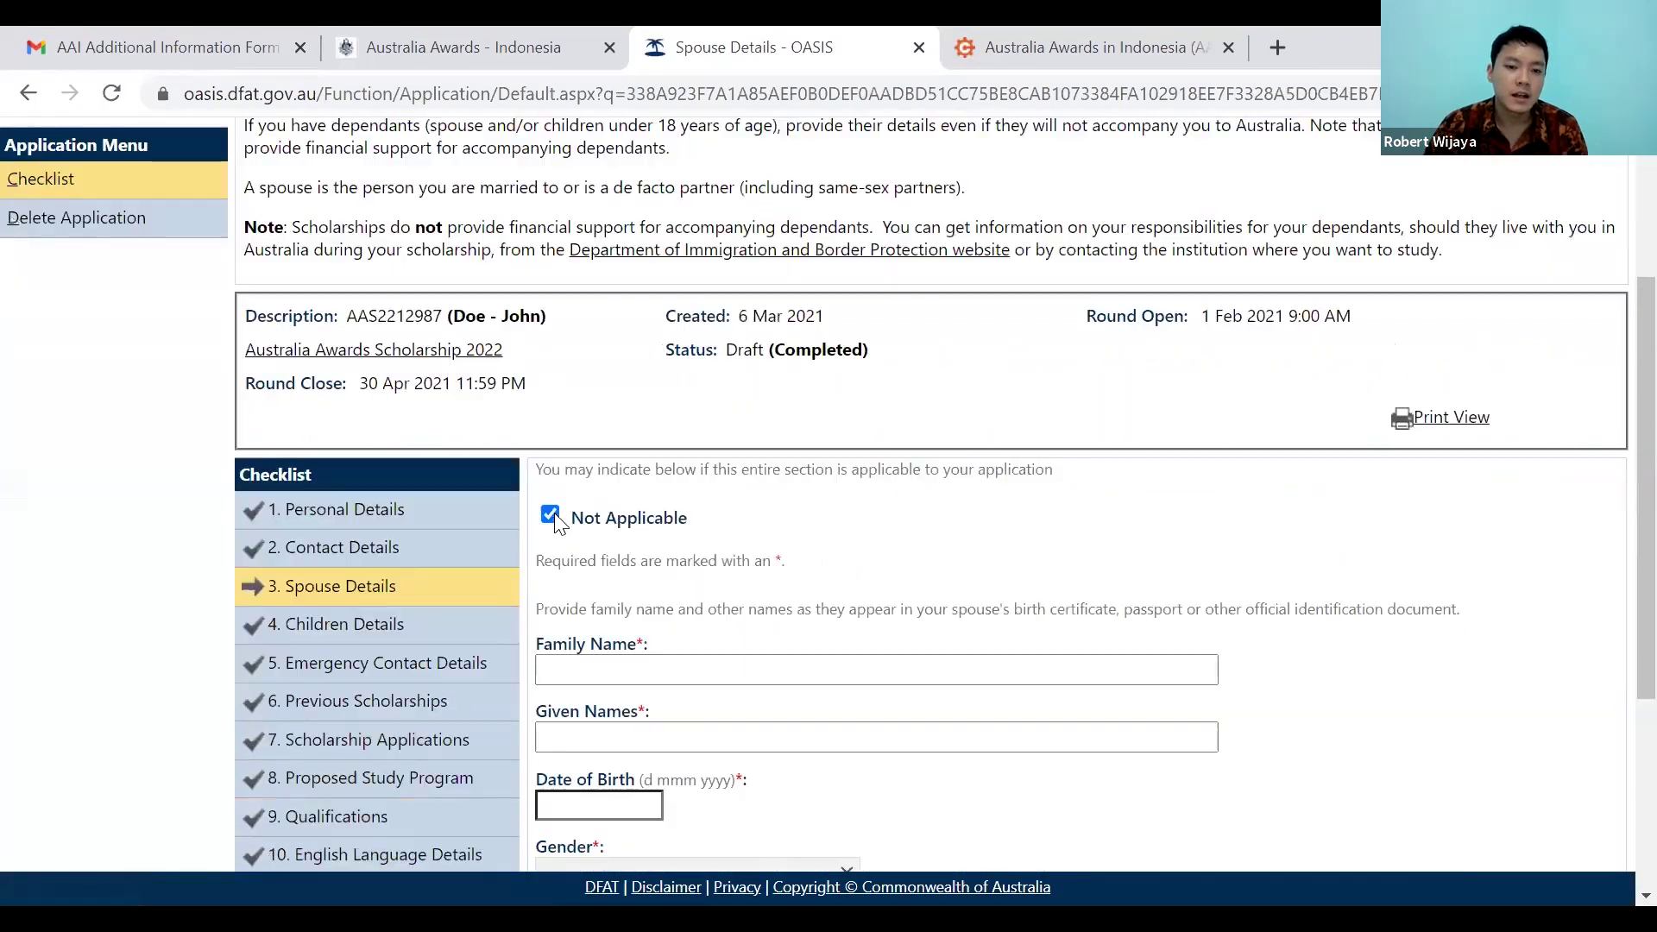
Clear Not Applicable for Spouse Details to inspect the required spouse fields, and mark the section Not Applicable again.
scroll(759, 575, "down", 2)
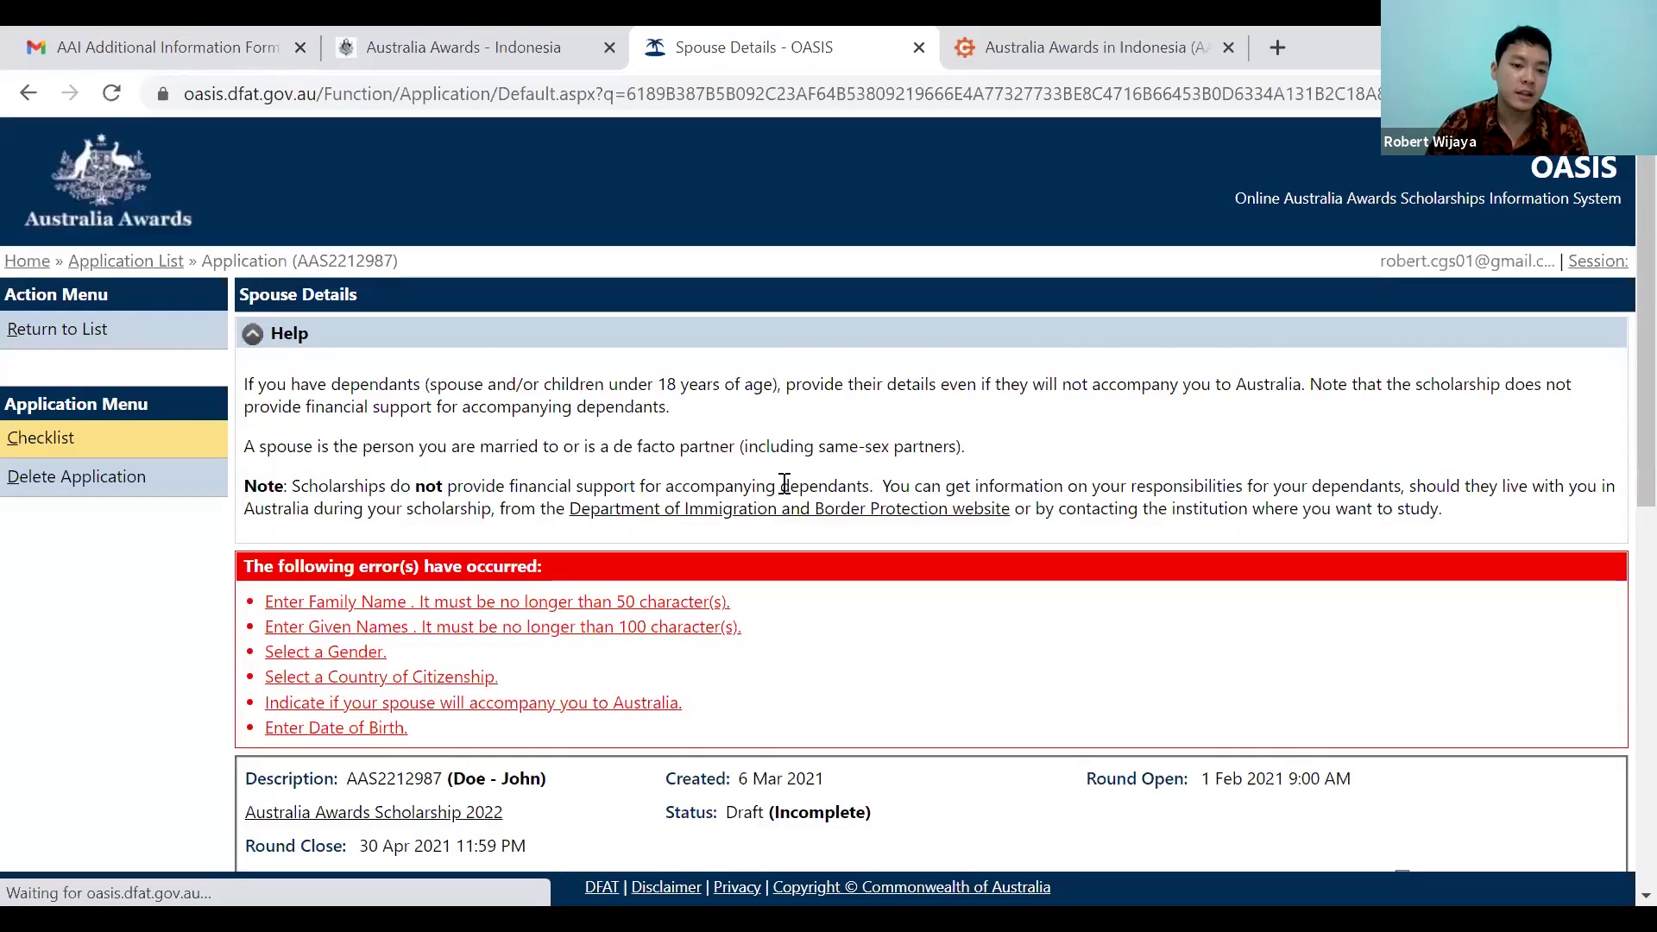
scroll(787, 518, "down", 9)
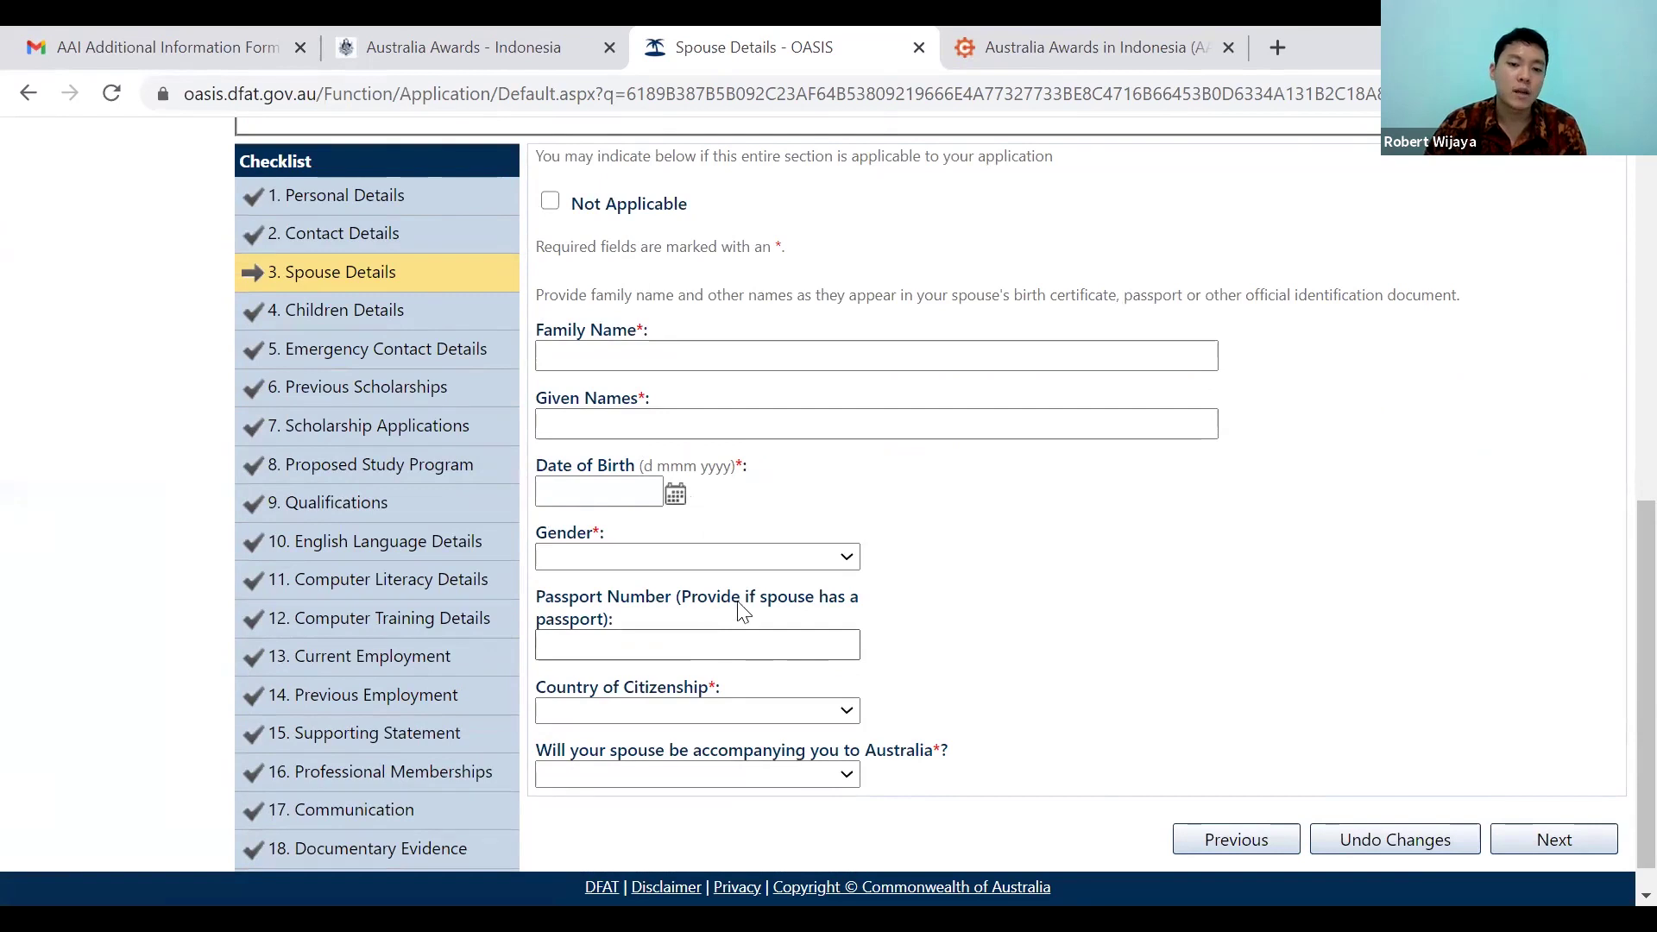
scroll(1022, 630, "up", 2)
scroll(1022, 632, "up", 2)
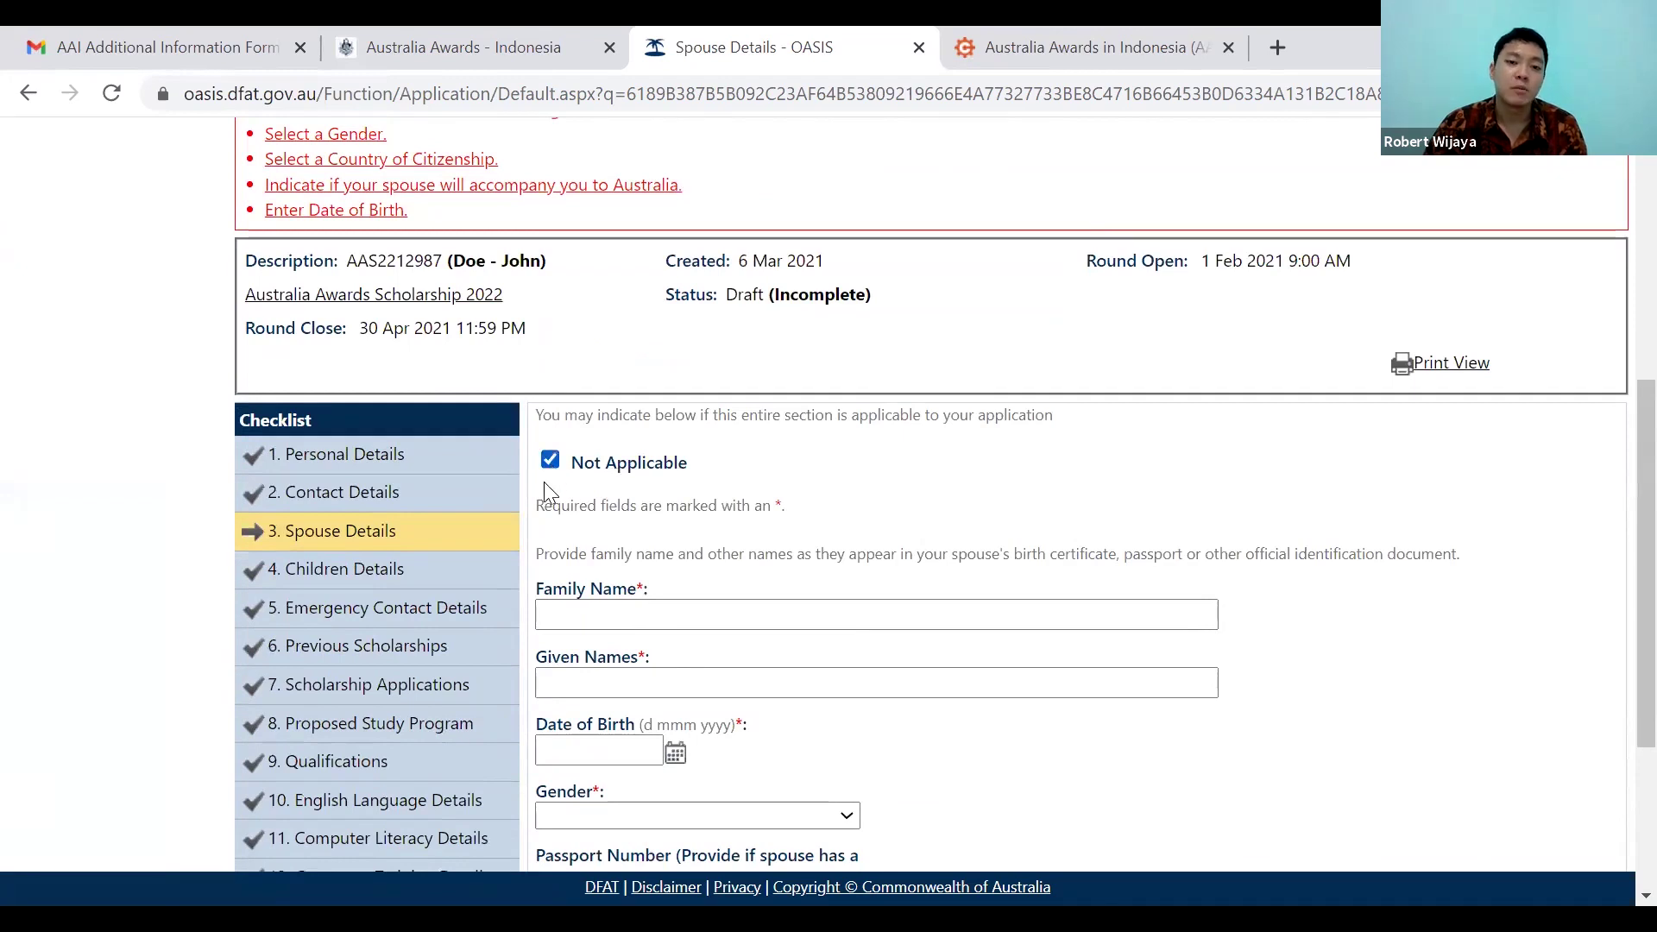
scroll(656, 533, "down", 2)
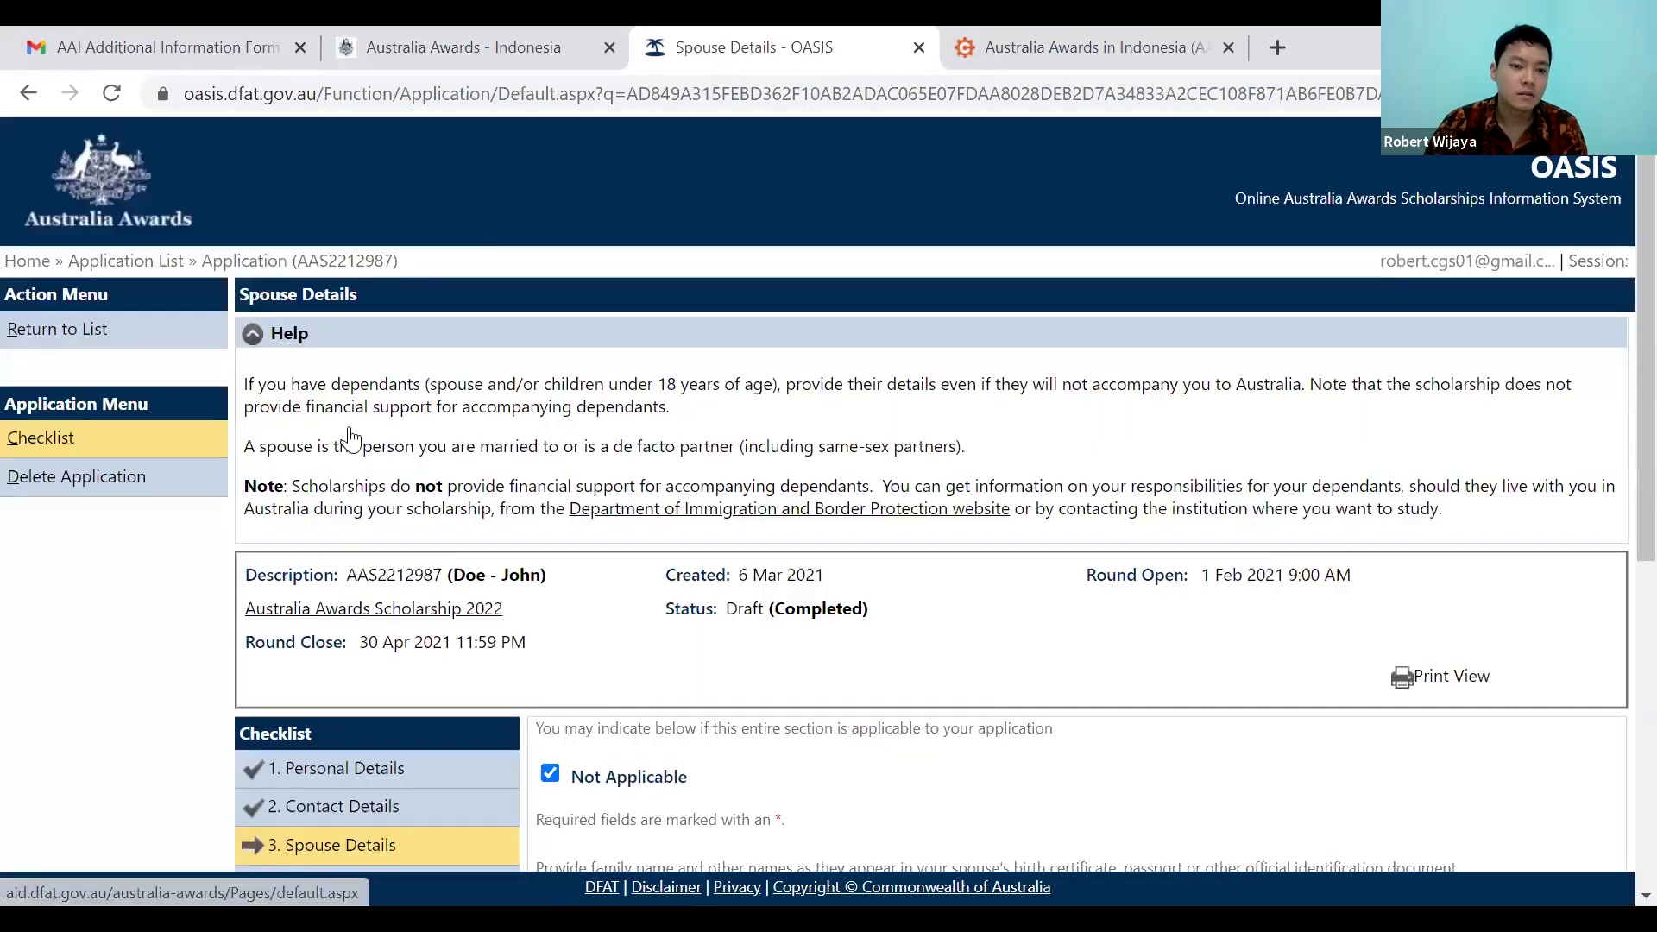
Open the Children Details section and view its applicability option and children table.
scroll(334, 373, "down", 4)
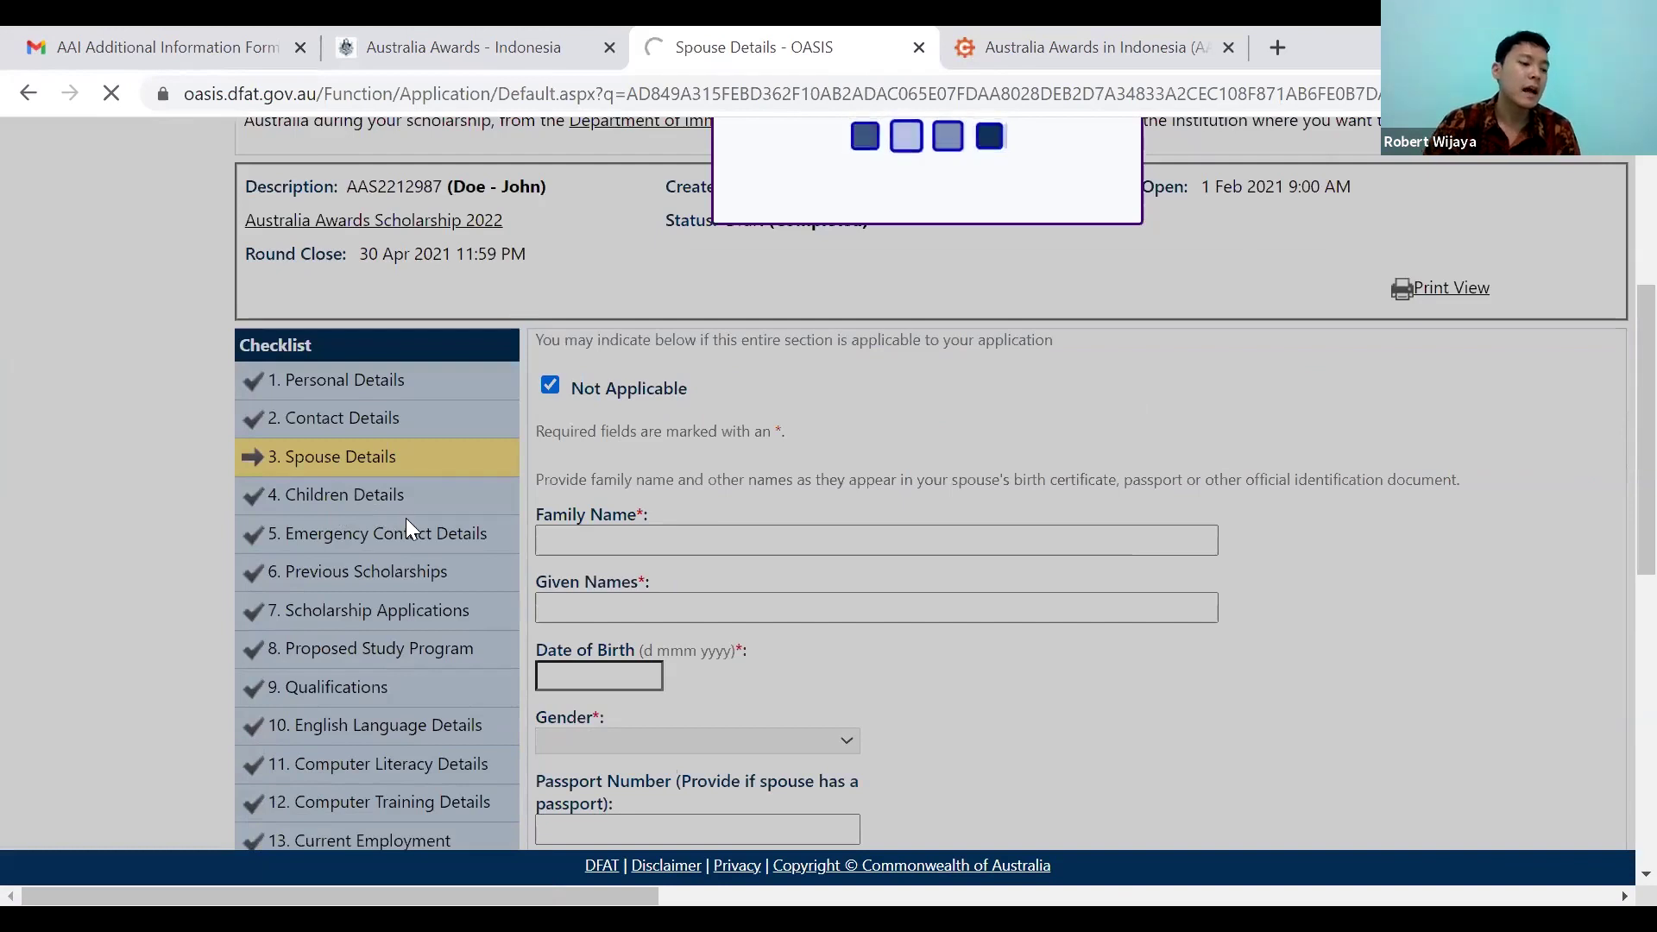
scroll(658, 529, "down", 6)
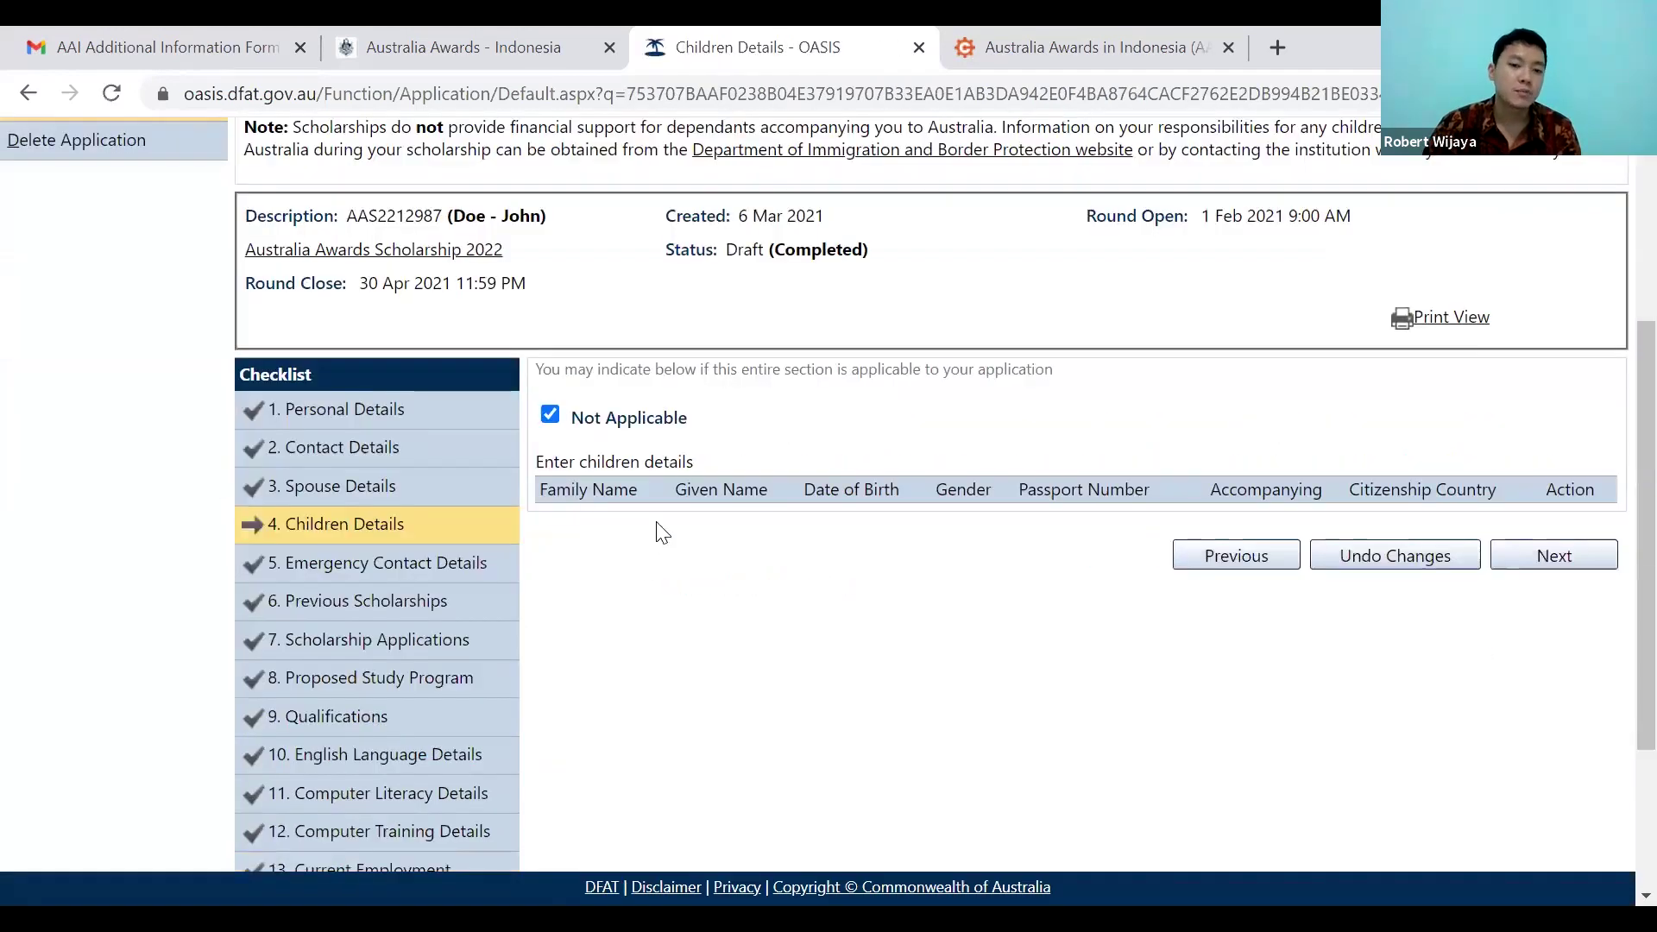
scroll(690, 448, "up", 2)
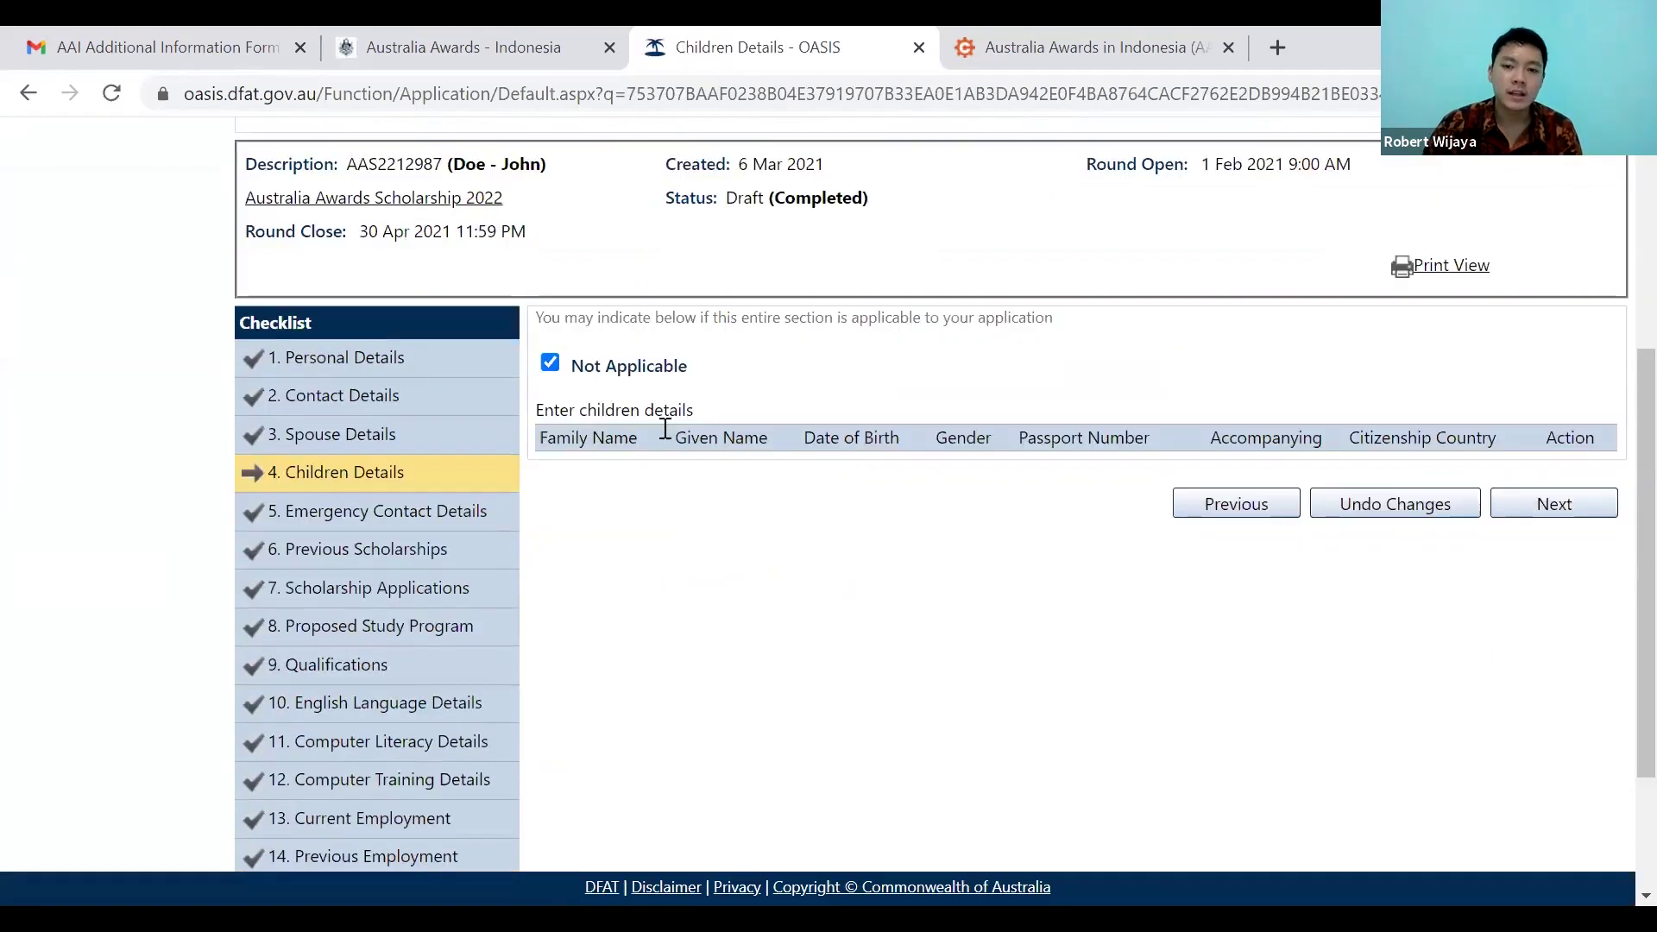
Clear Not Applicable for Children Details, try the option to add a child, and mark the section Not Applicable again.
left_click(549, 363)
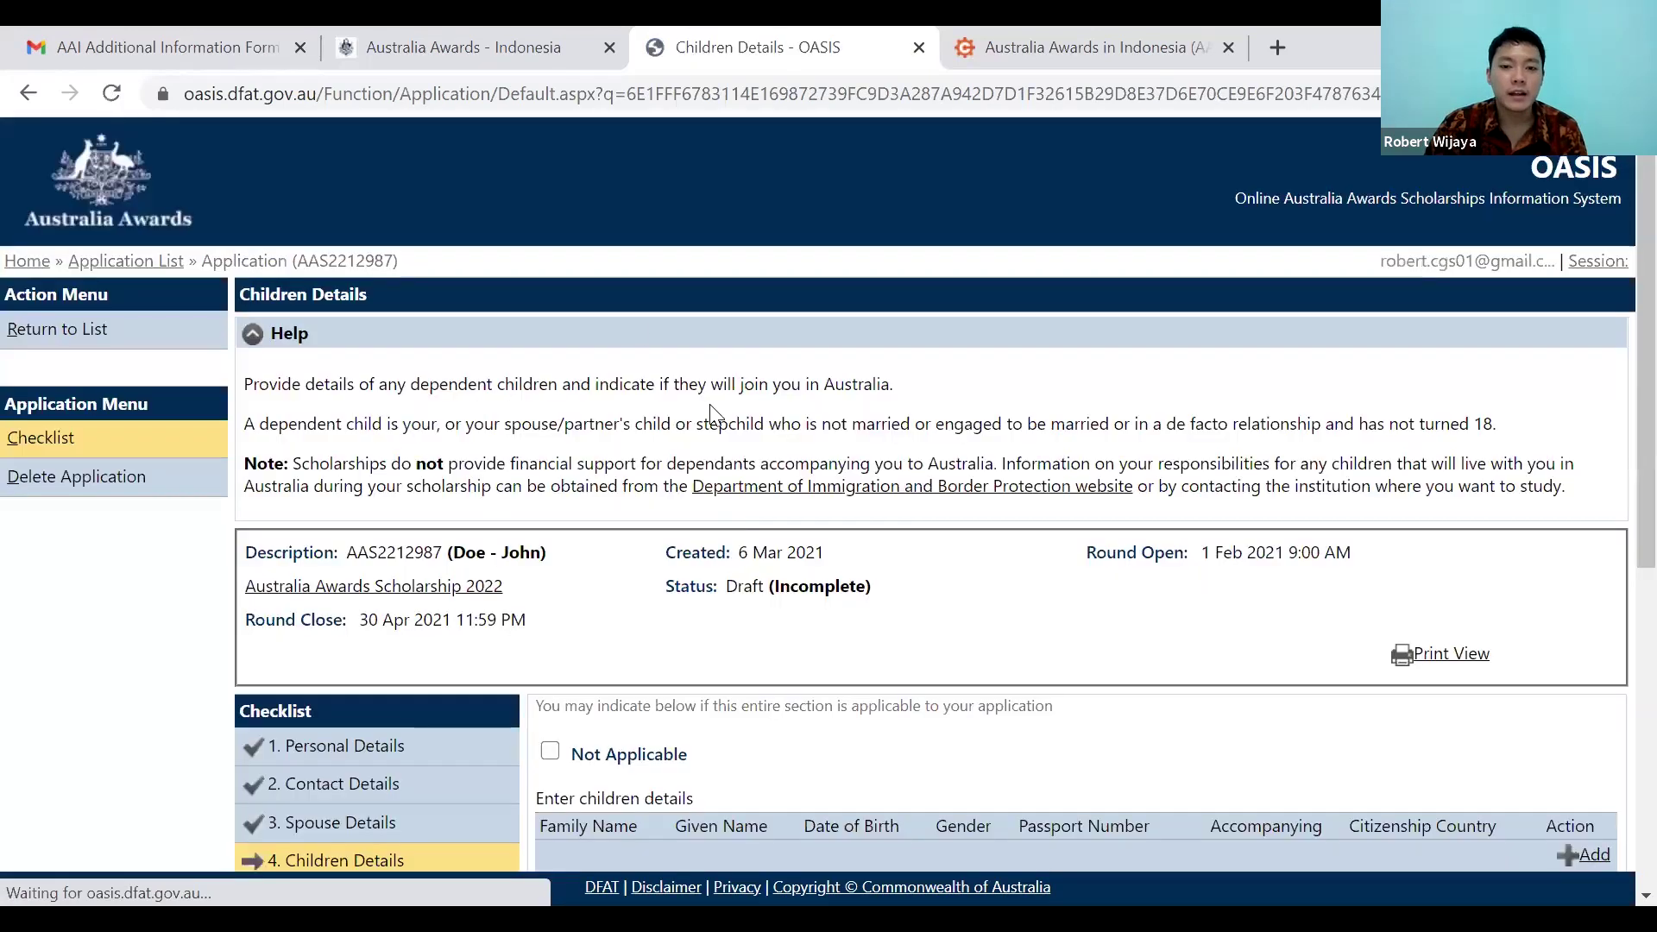
scroll(1603, 353, "down", 5)
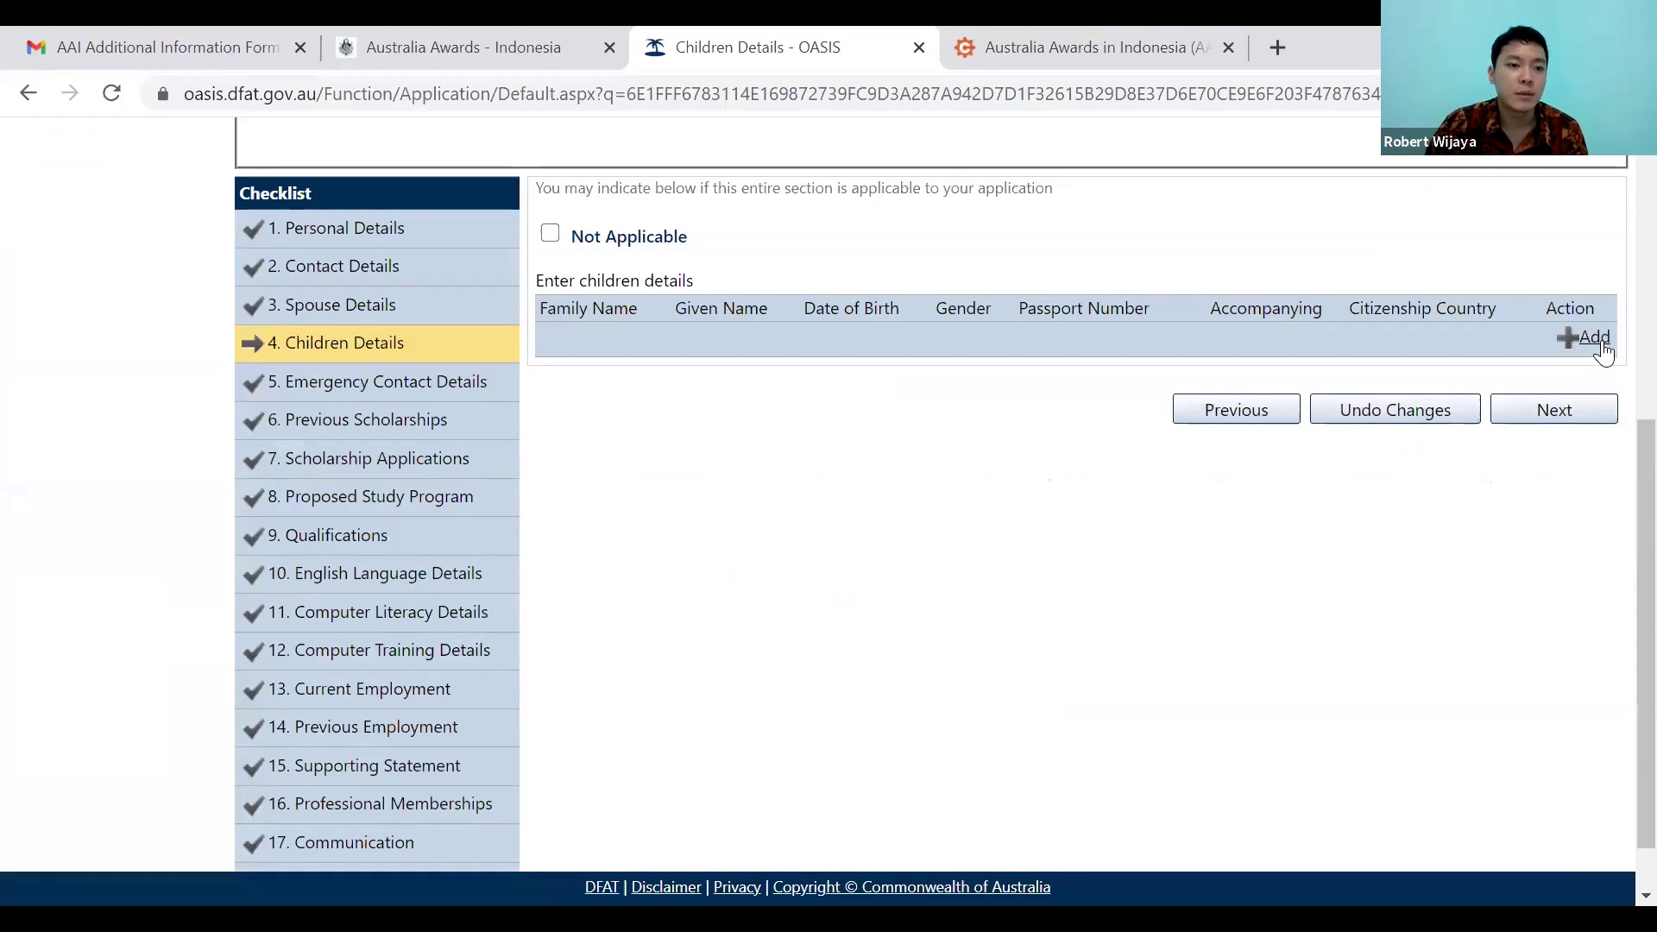
left_click(1599, 343)
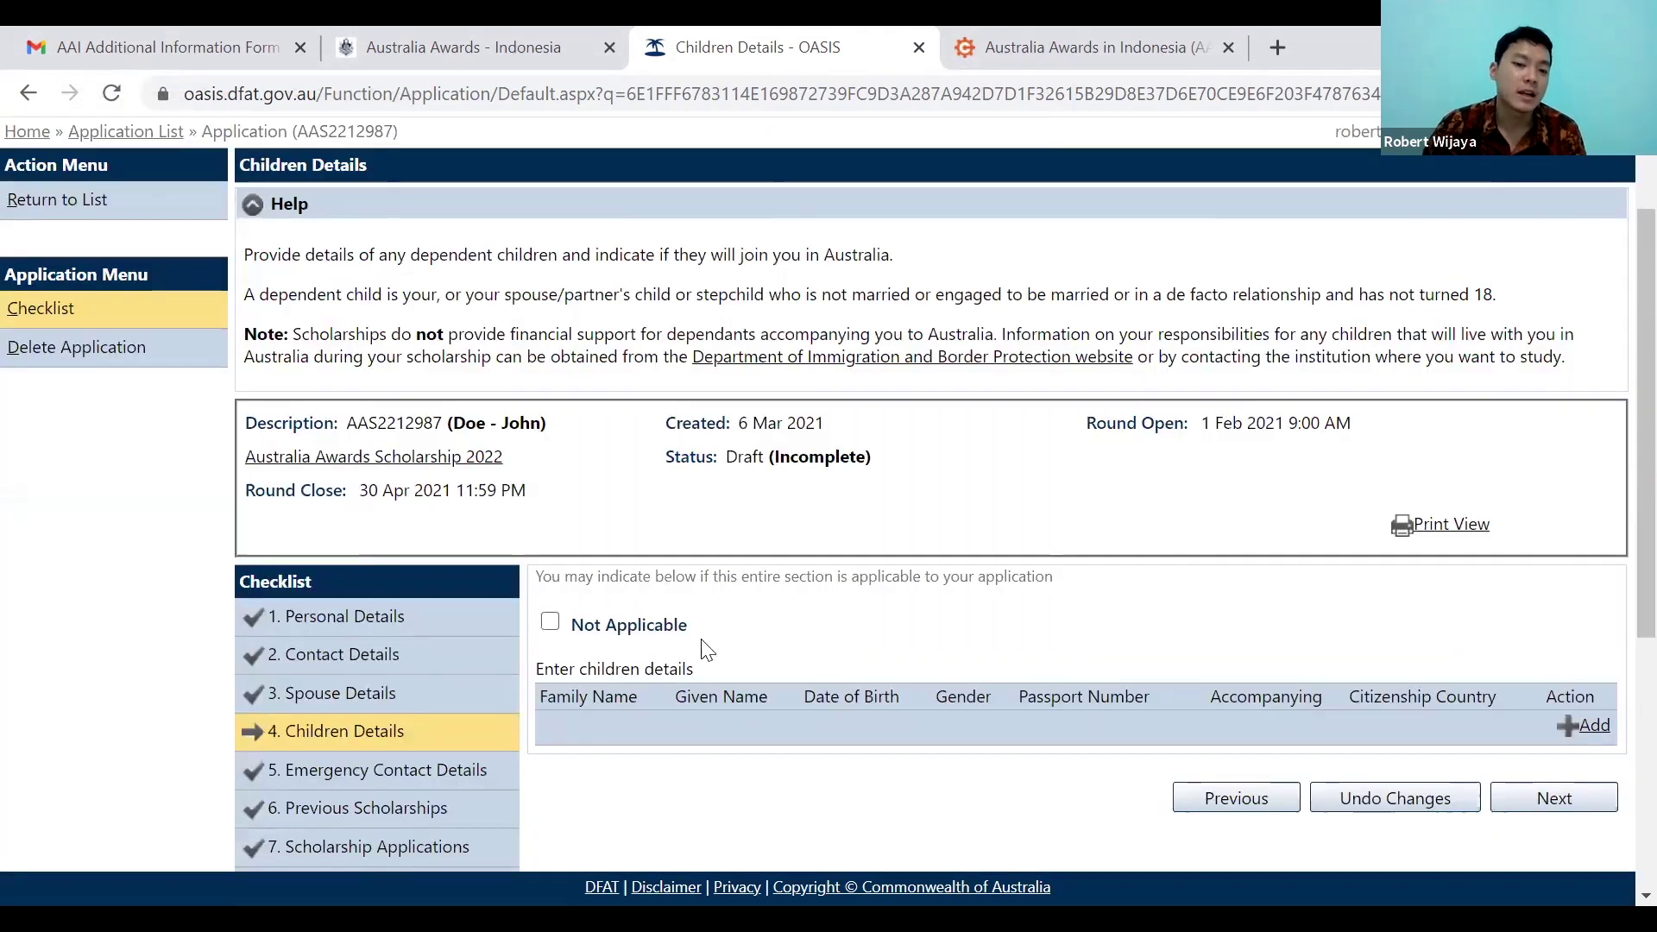
key("space")
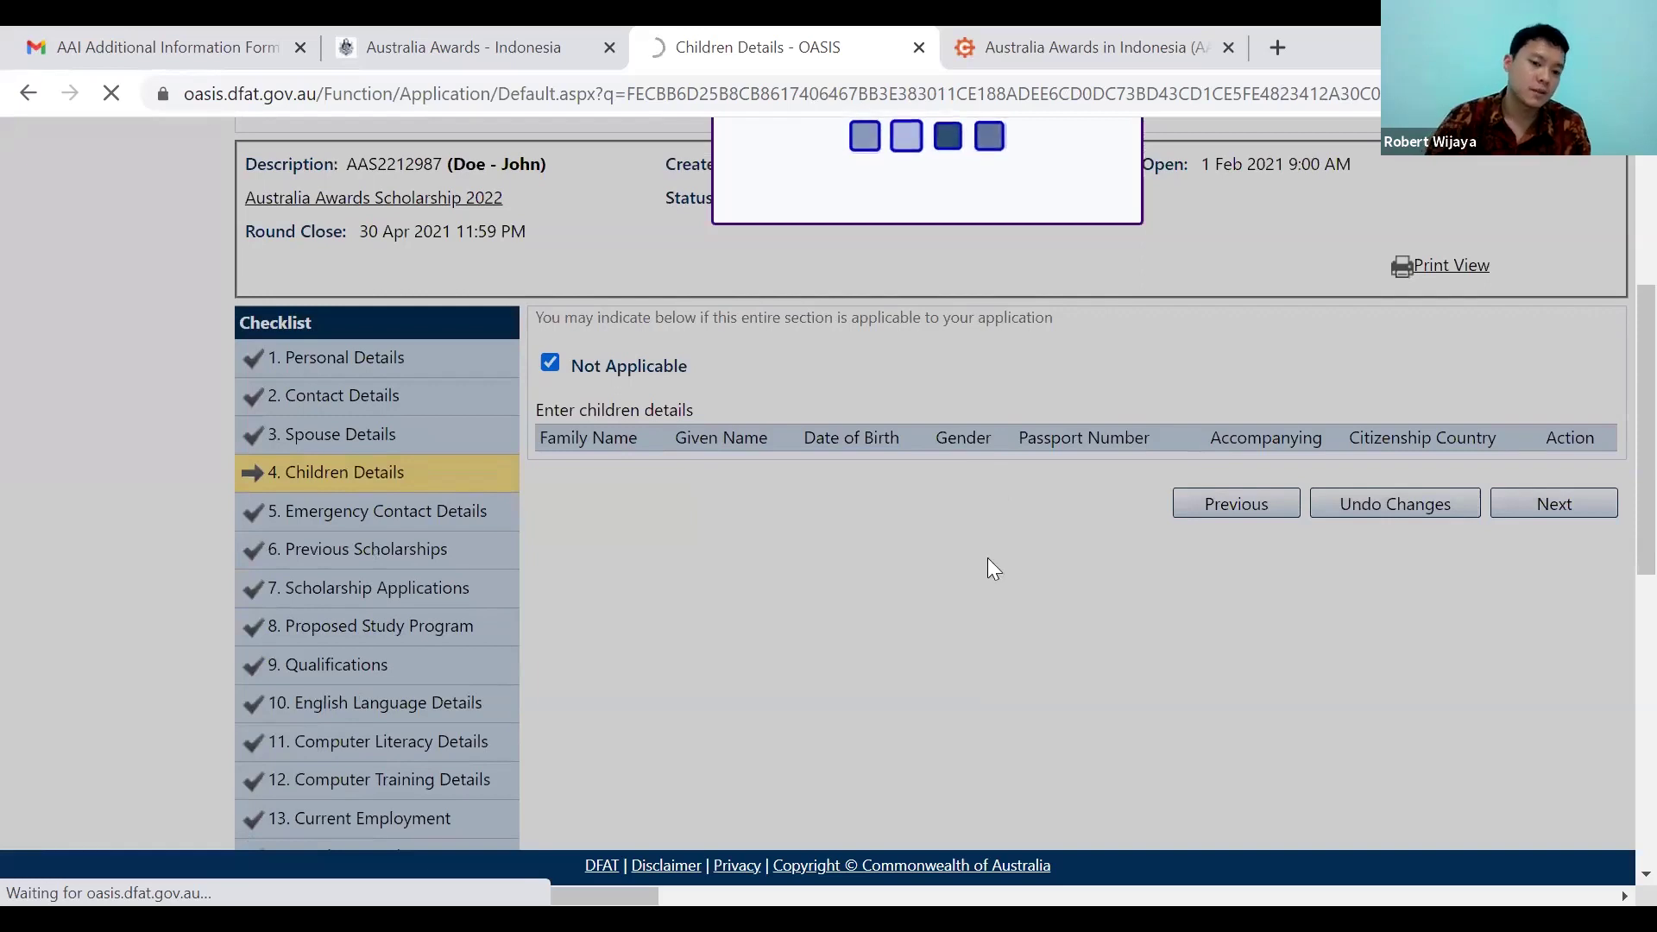
View the Emergency Contact Details section, examining its personal details, contact details and current residential address fields.
scroll(960, 630, "down", 5)
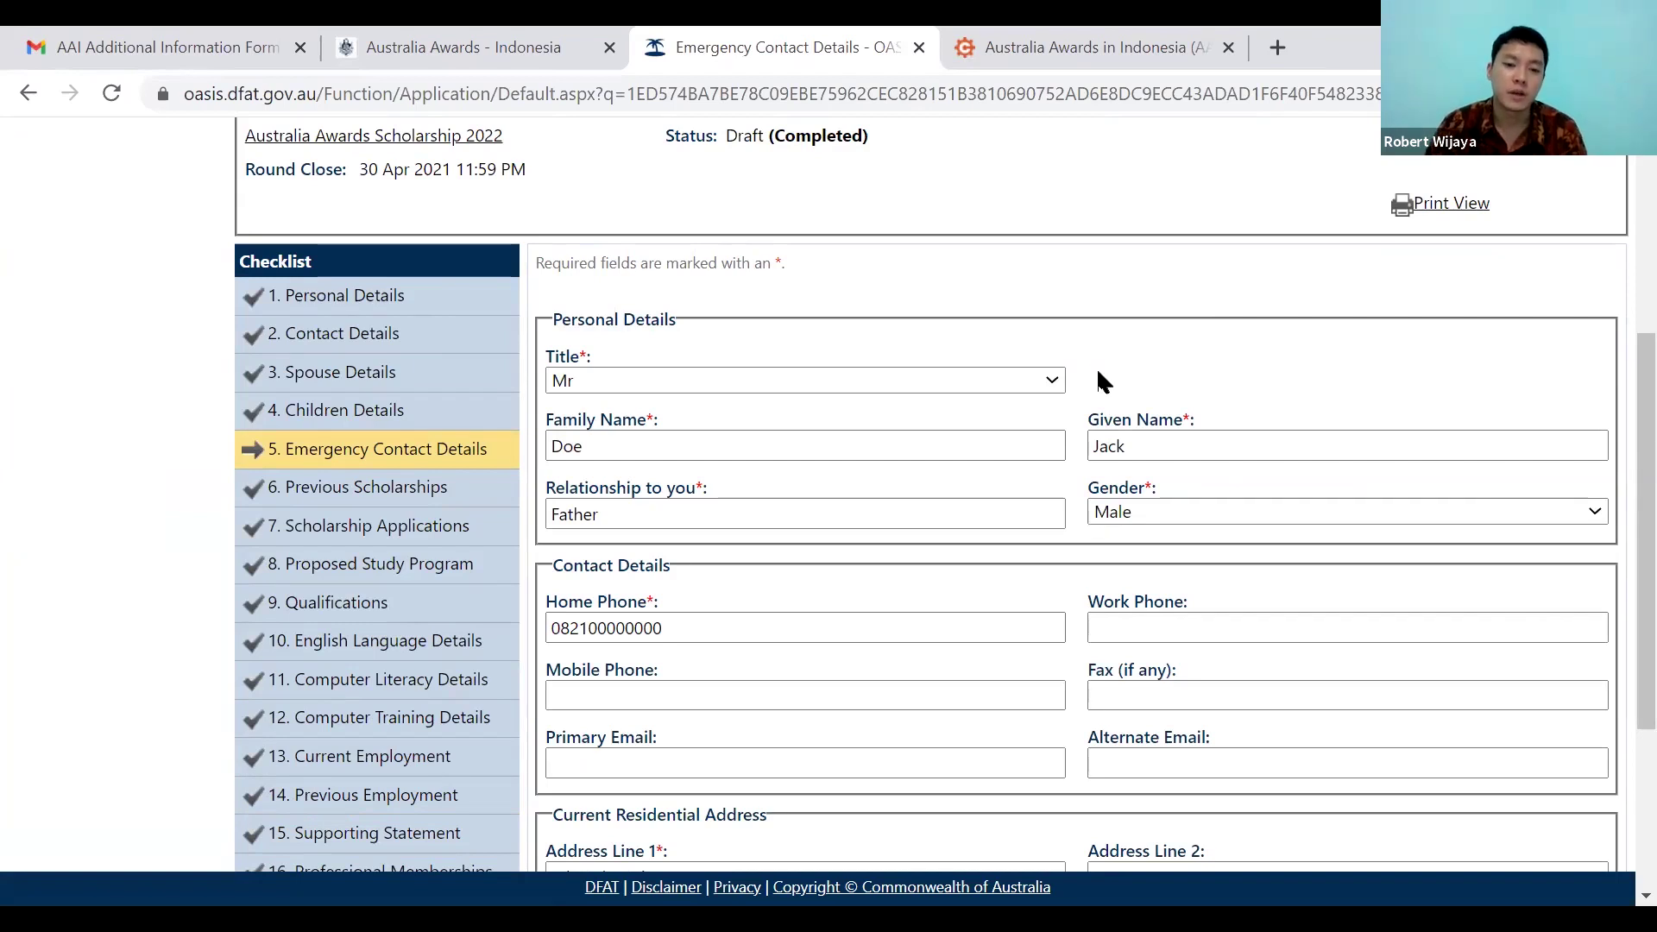
left_click(981, 504)
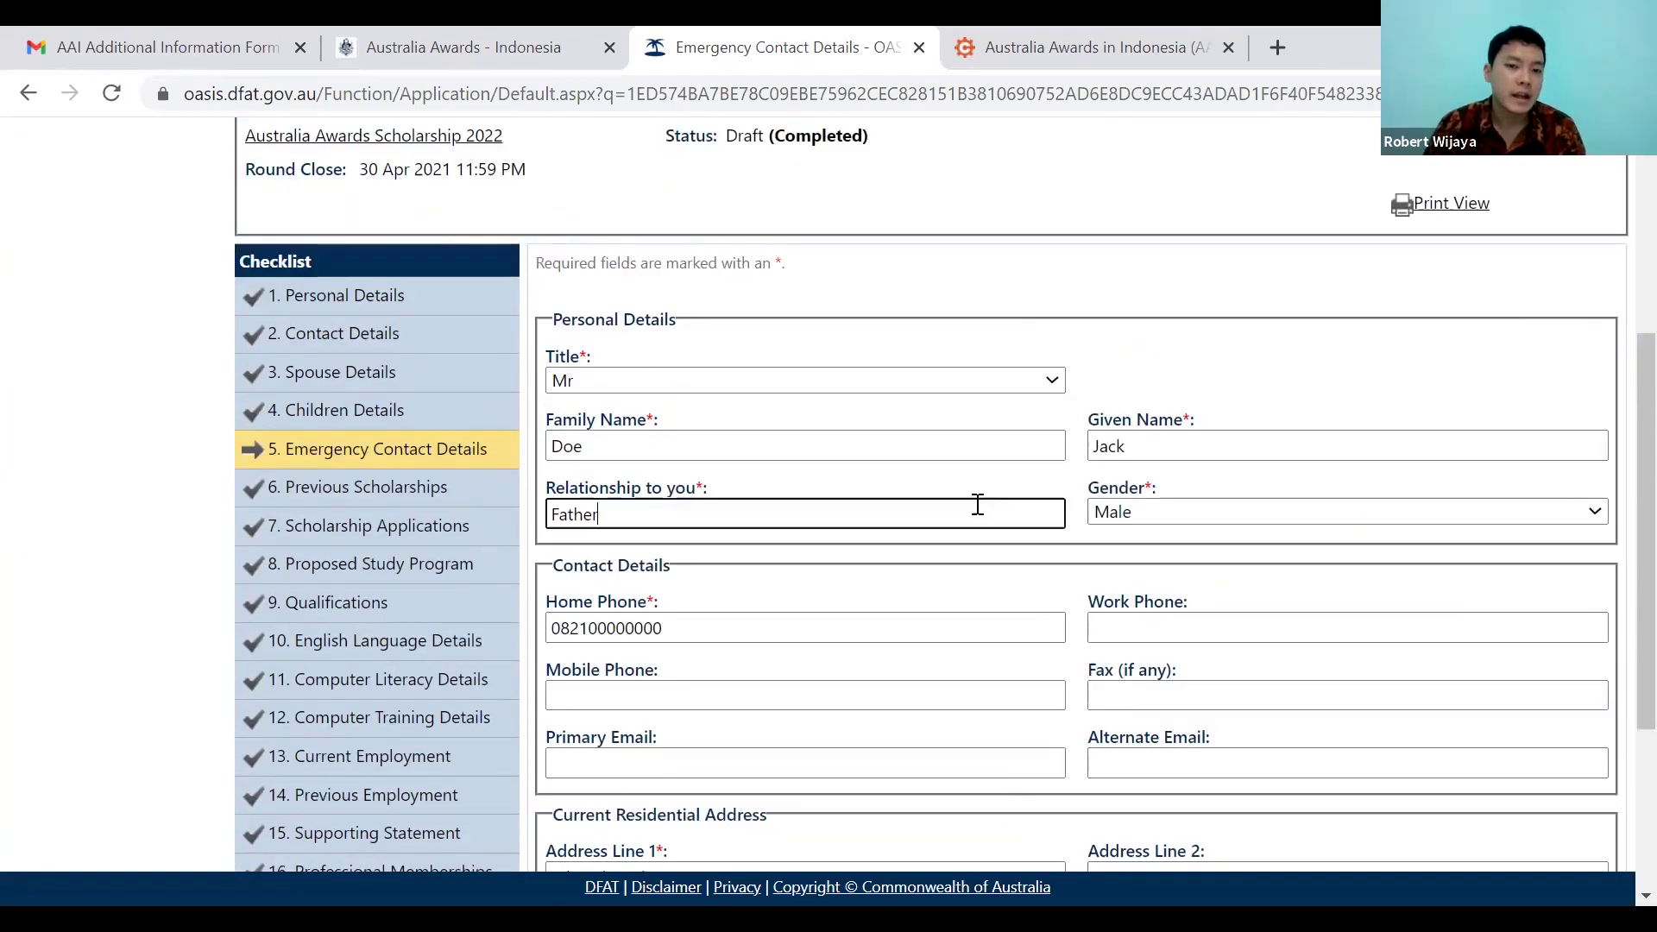
scroll(983, 512, "down", 3)
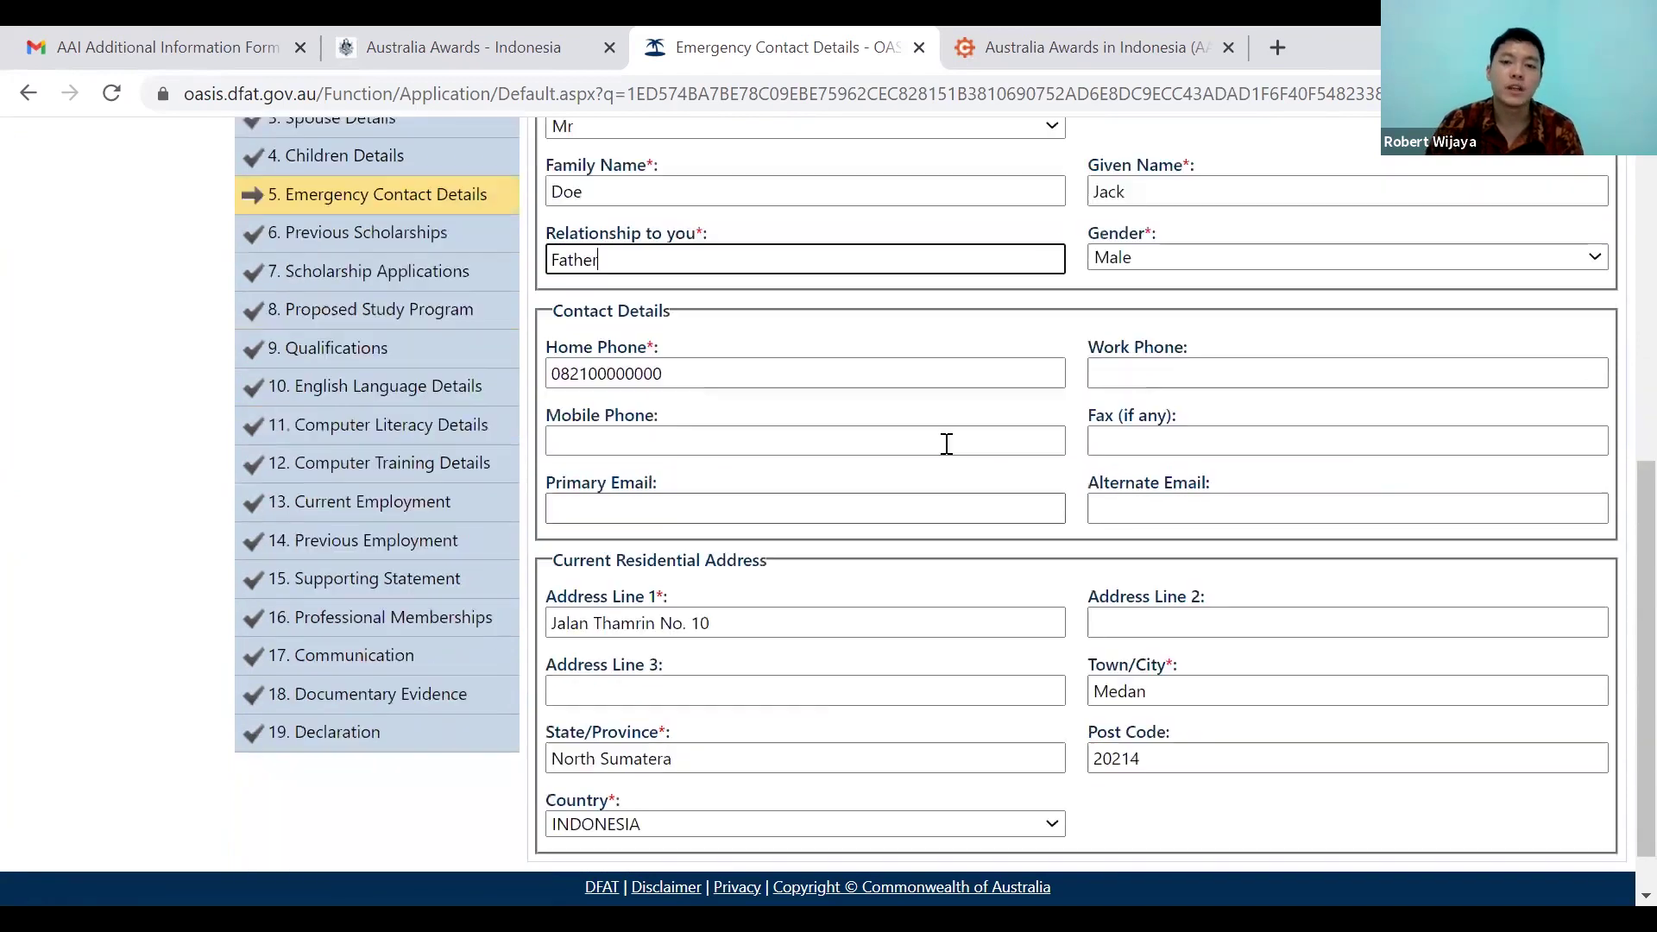
left_click(940, 372)
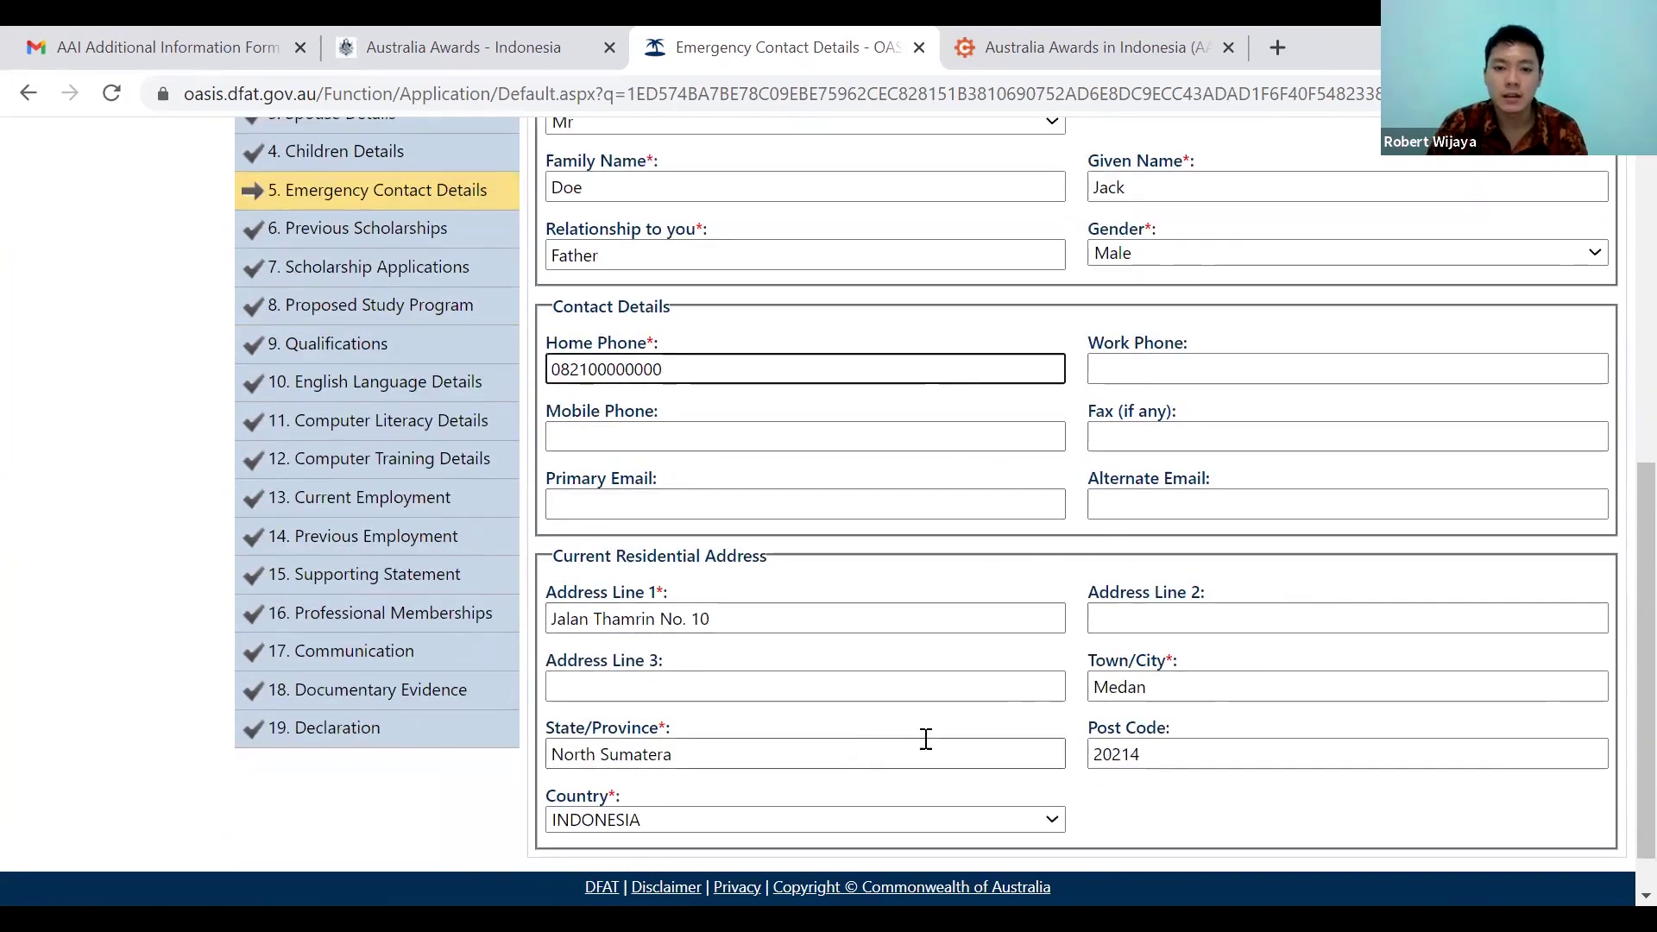
scroll(858, 374, "up", 3)
scroll(913, 469, "down", 3)
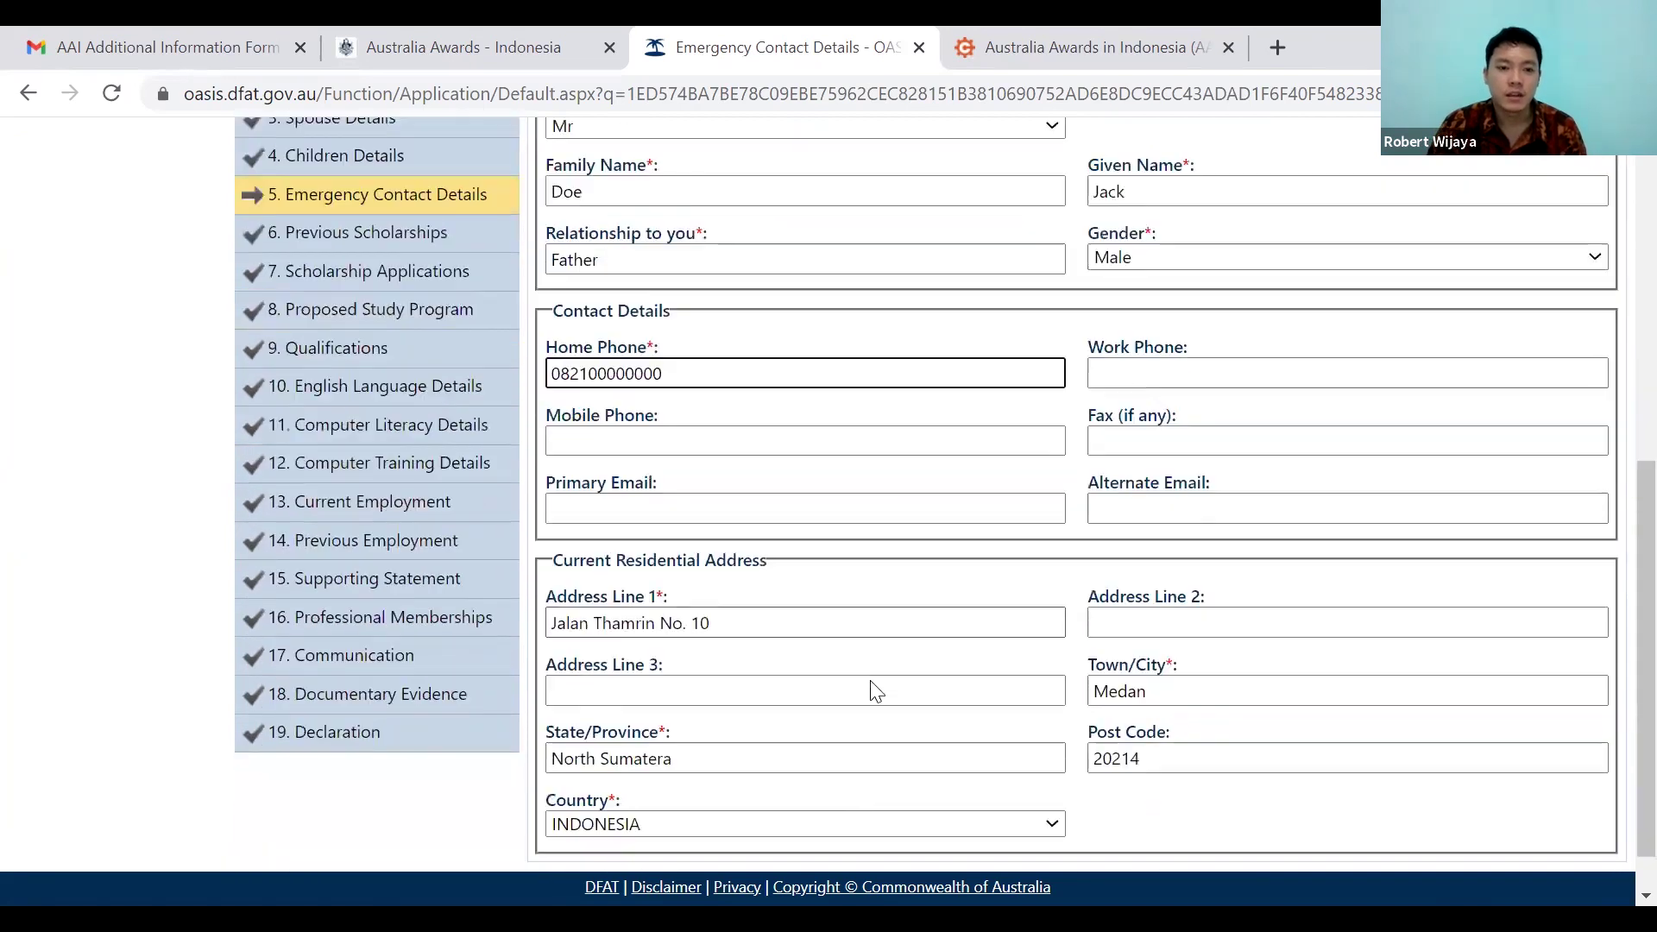
scroll(876, 690, "up", 3)
scroll(883, 531, "down", 3)
scroll(366, 574, "up", 3)
Open Previous Scholarships, clear Not Applicable to try the option to add an award, and mark the section Not Applicable again.
left_click(367, 572)
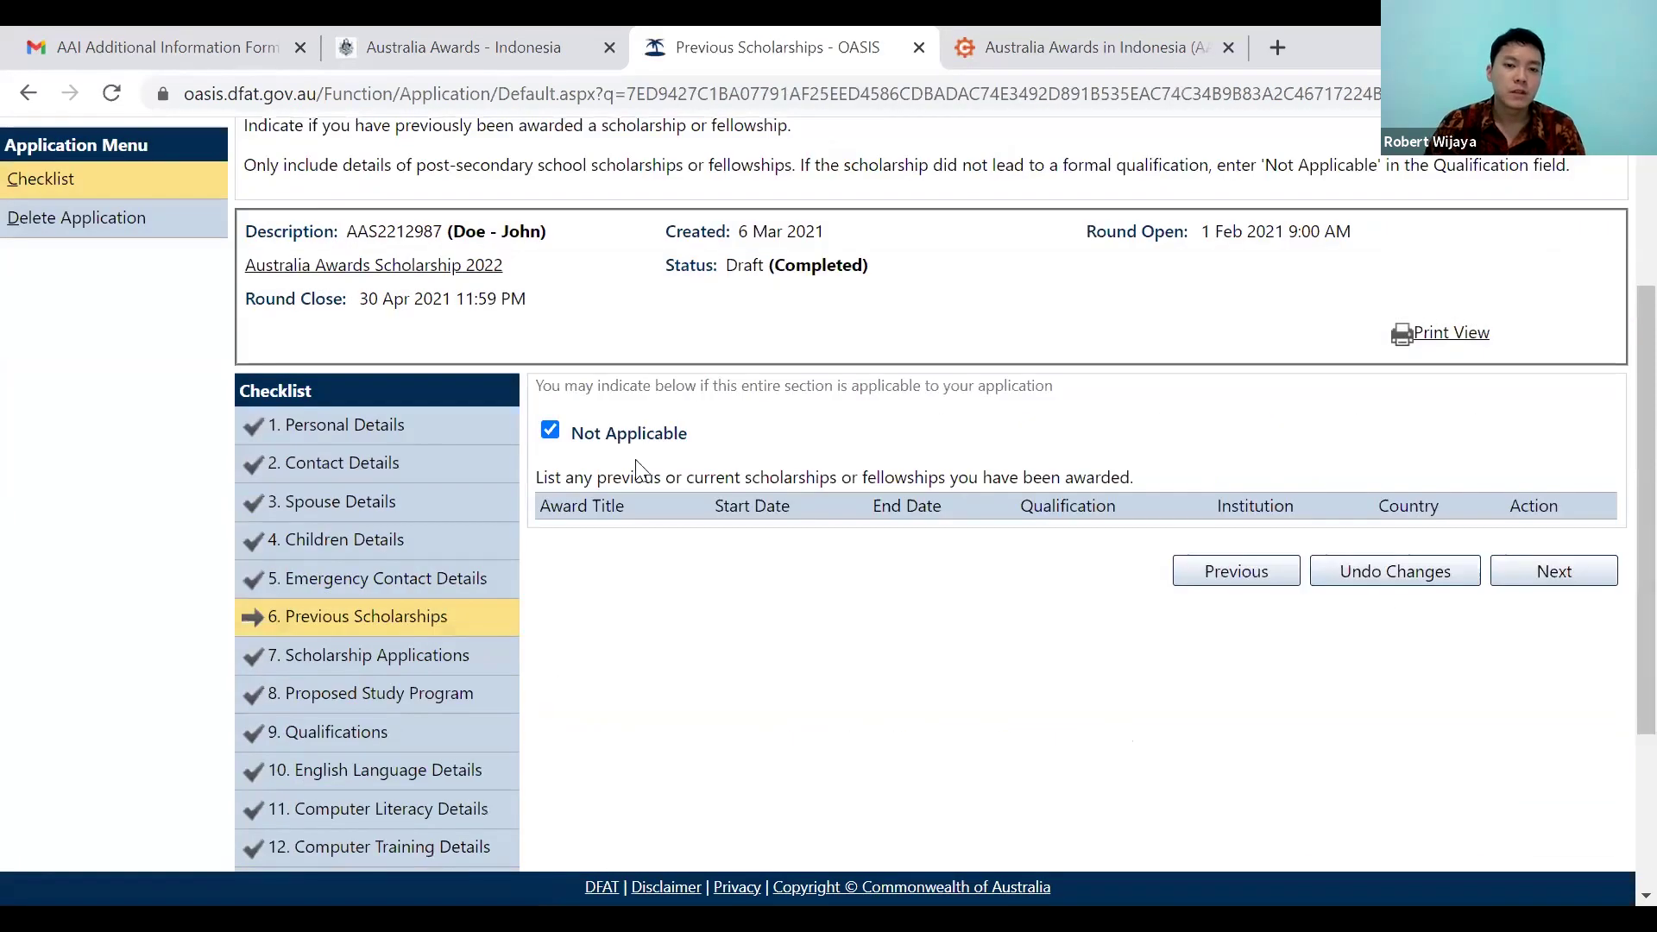
left_click(551, 430)
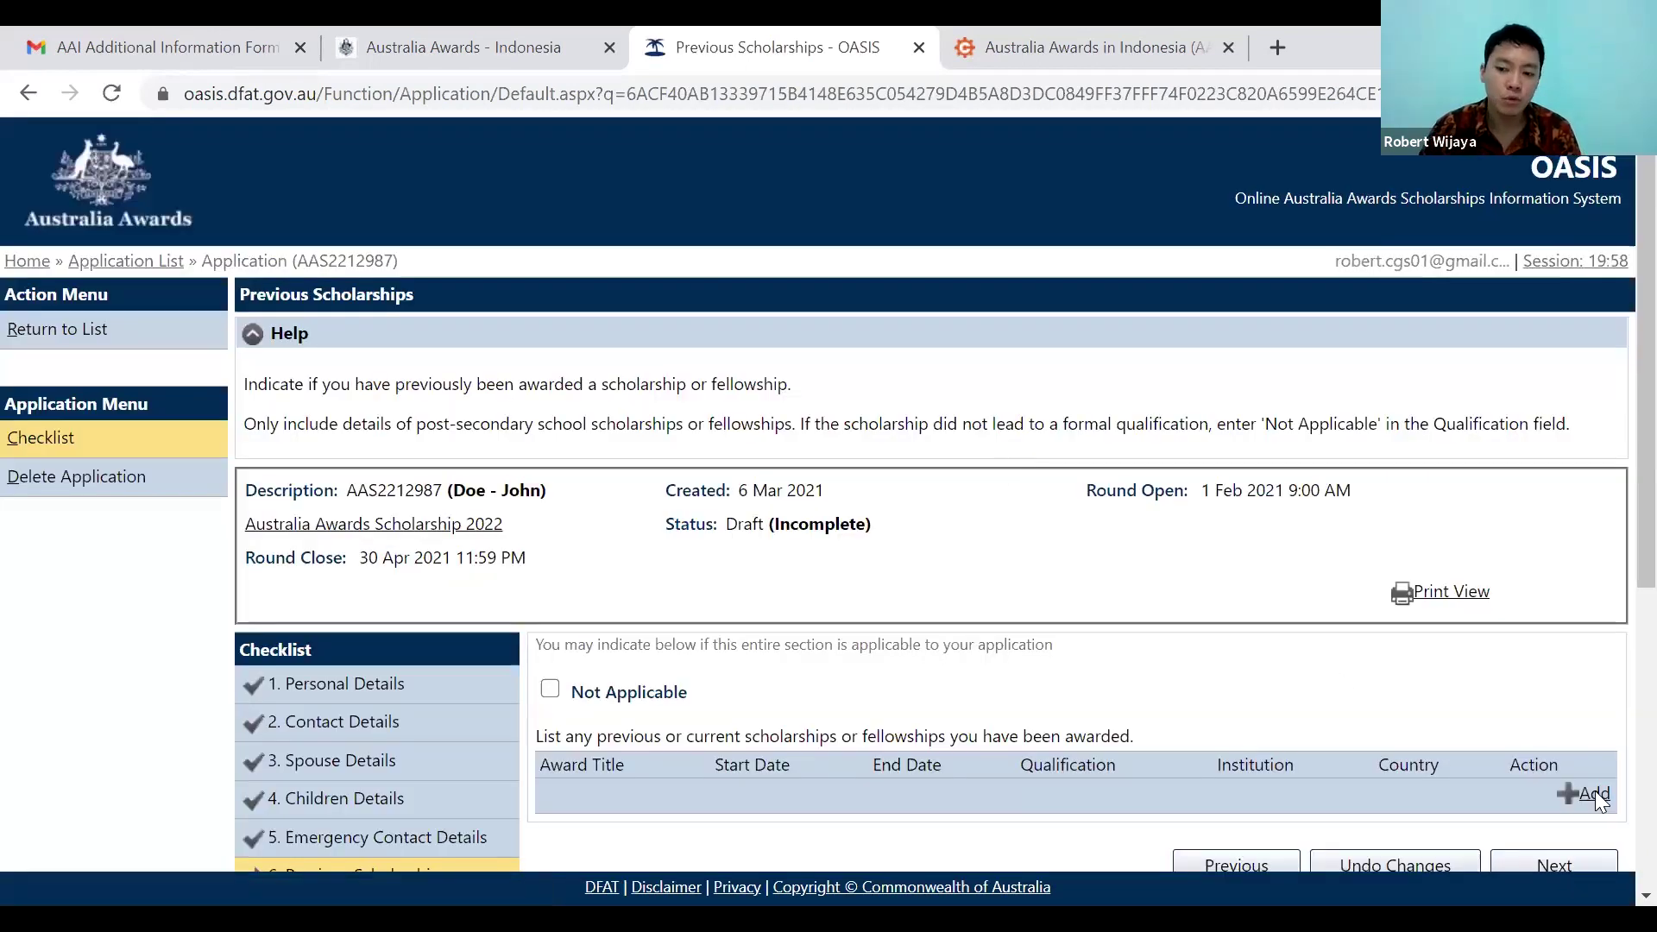
left_click(1595, 790)
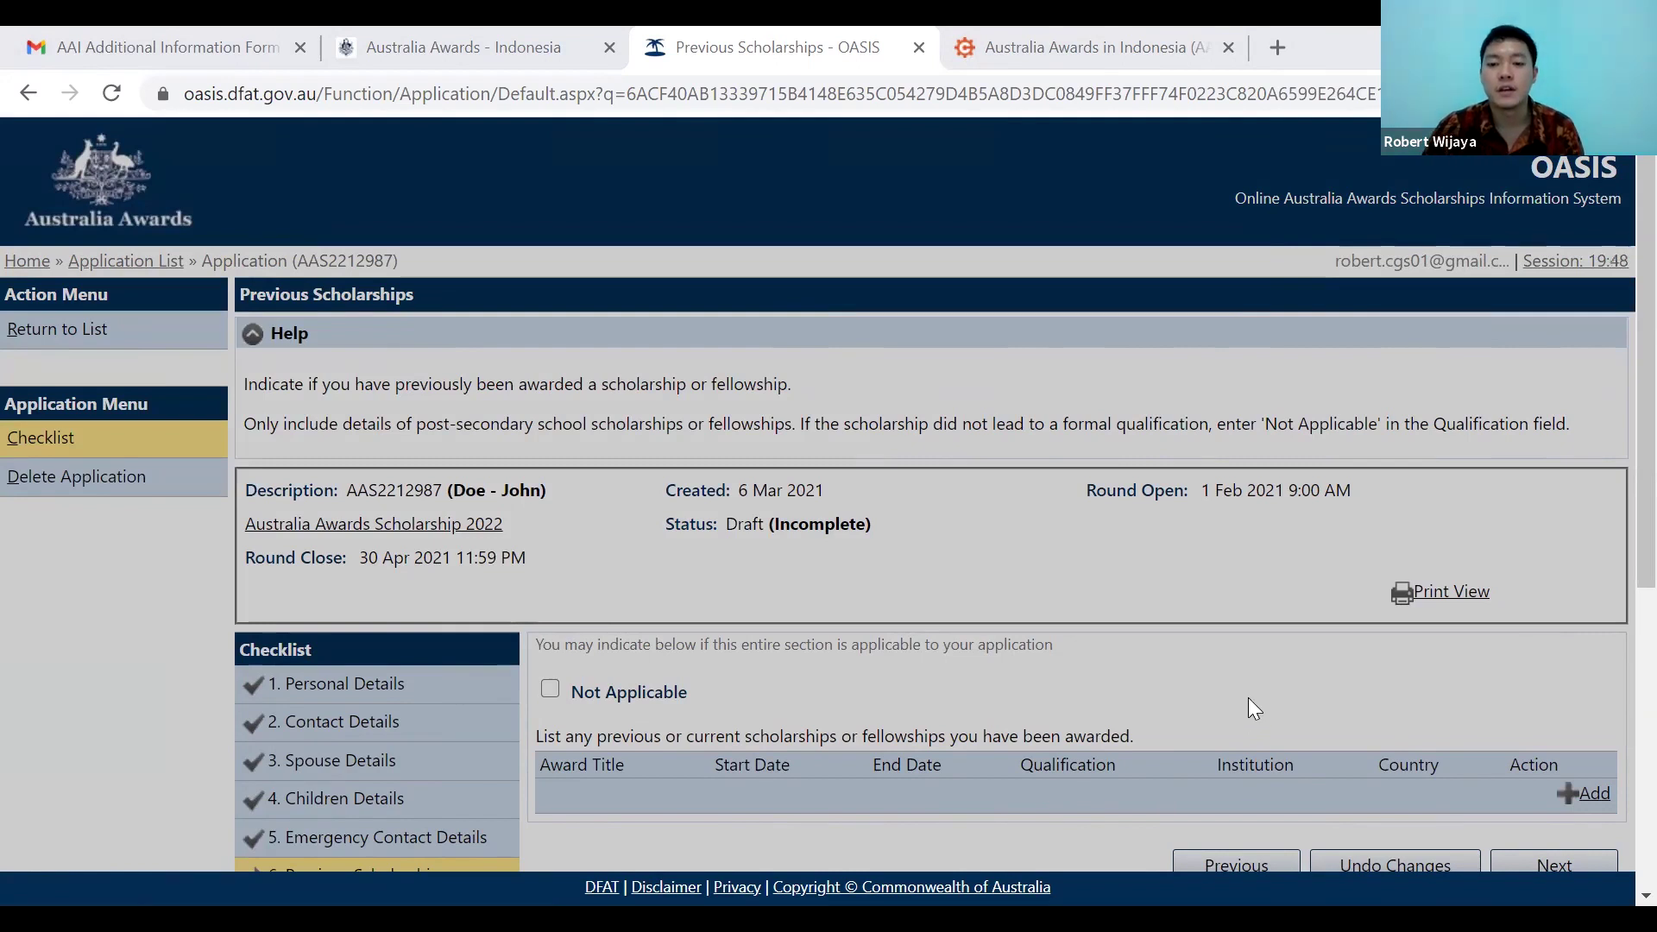
scroll(564, 443, "down", 3)
left_click(551, 429)
Open the Scholarship Applications section and highlight the answer listing other scholarships to apply for this year.
scroll(709, 561, "down", 1)
scroll(693, 523, "down", 2)
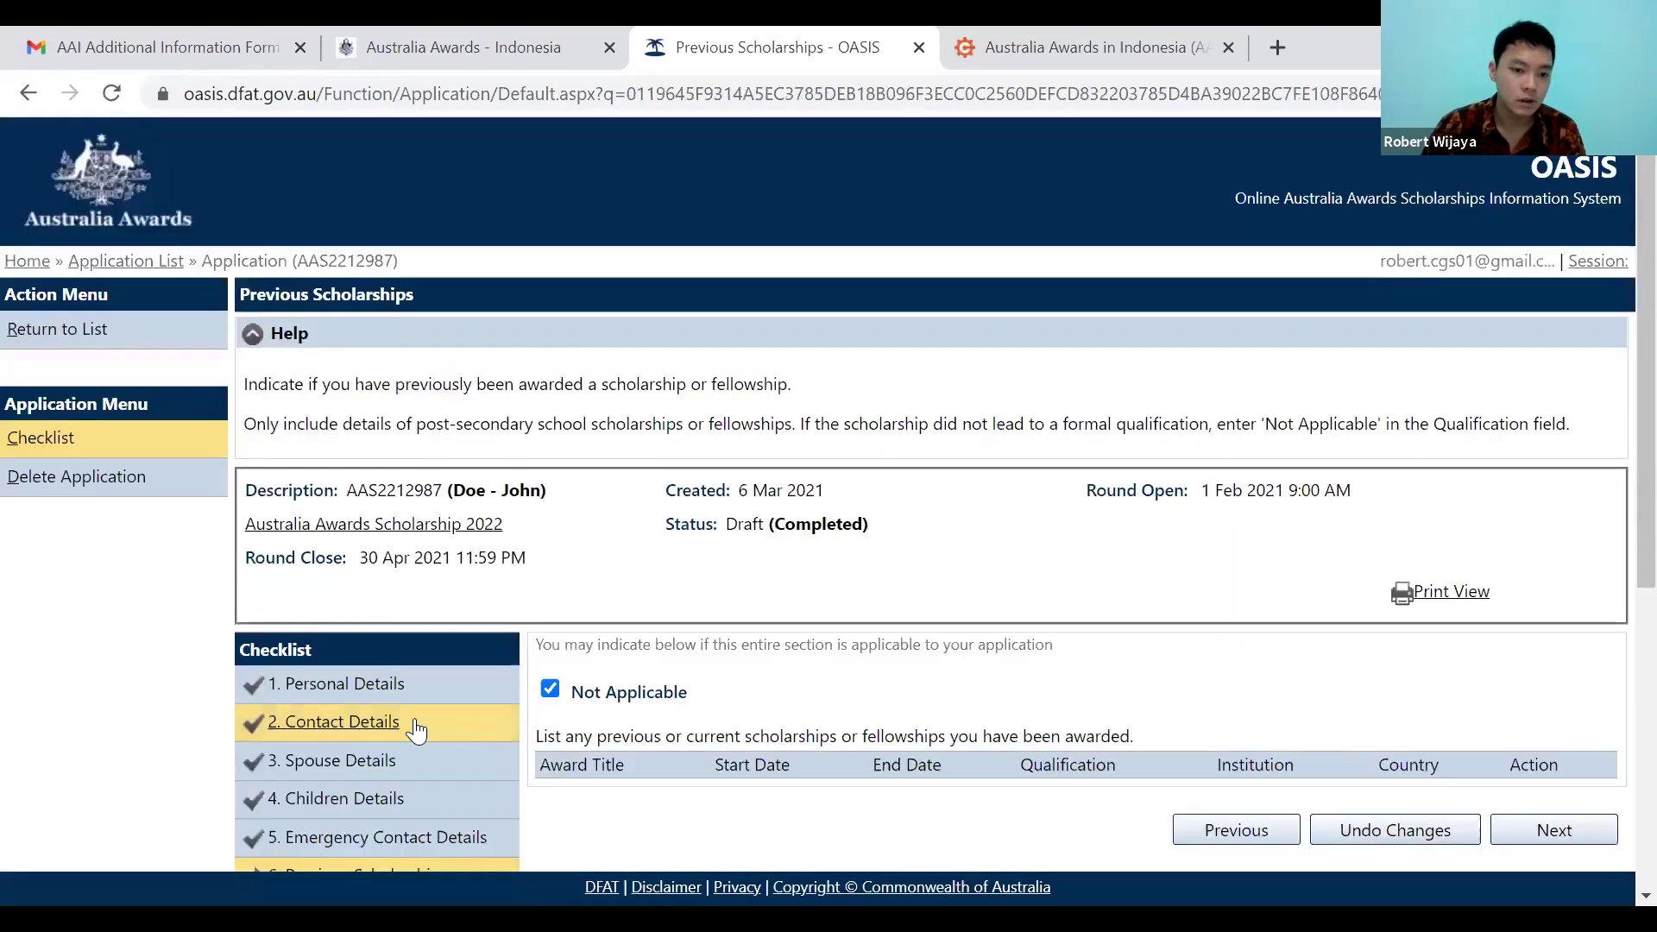
scroll(418, 728, "down", 5)
left_click(406, 402)
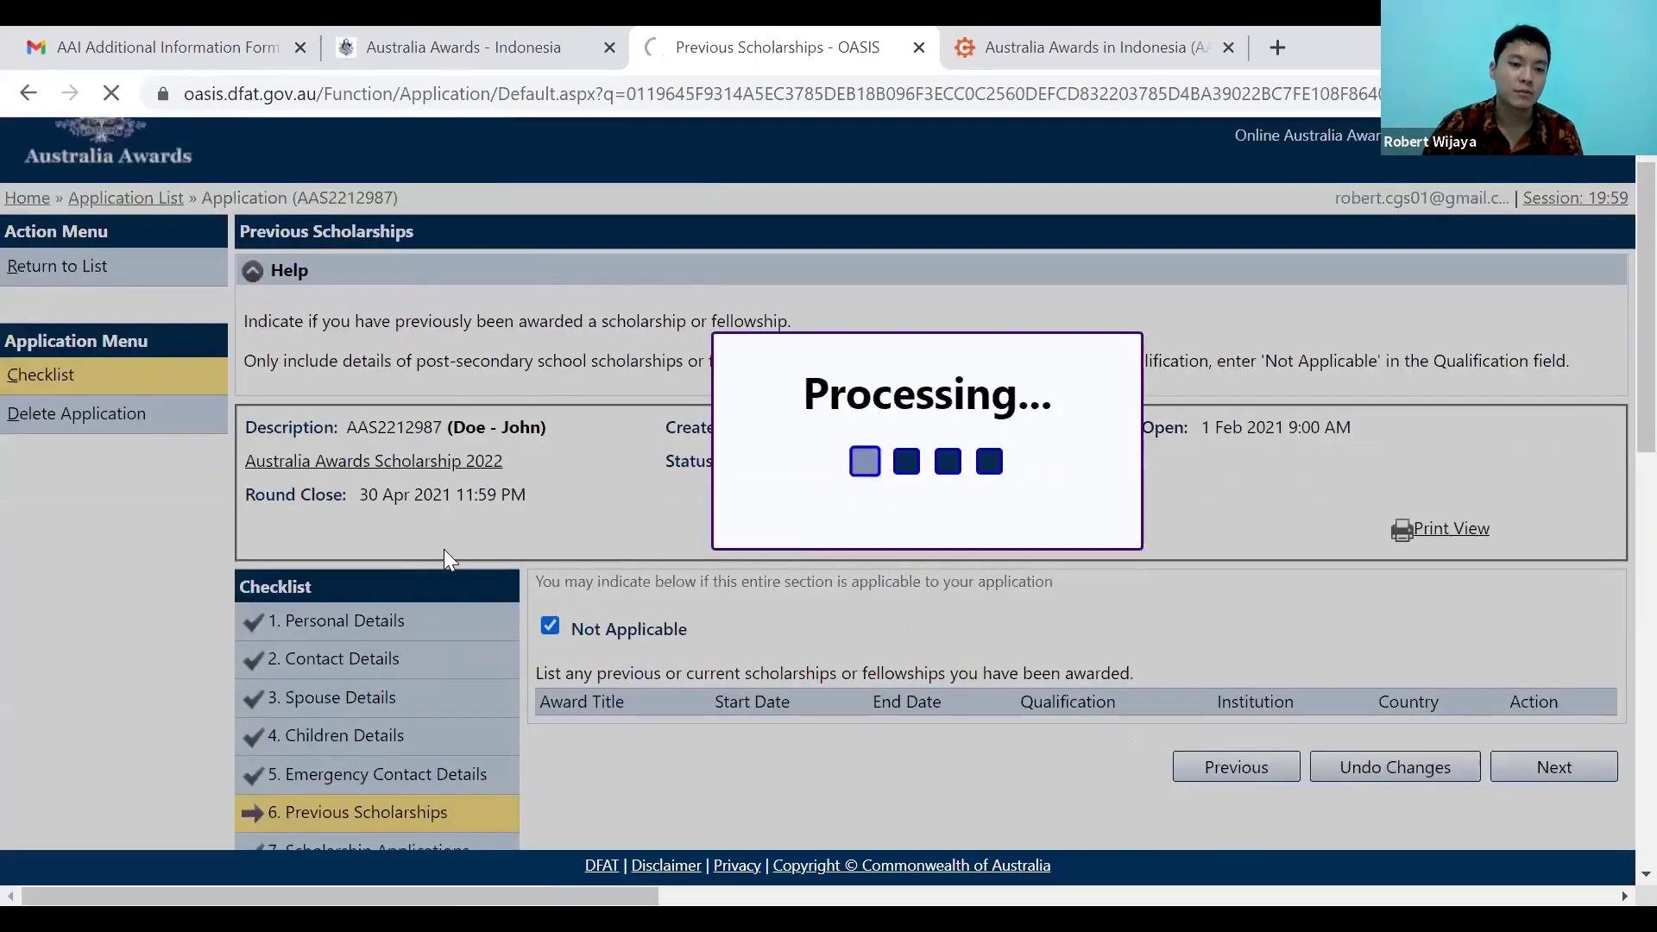
scroll(393, 540, "down", 4)
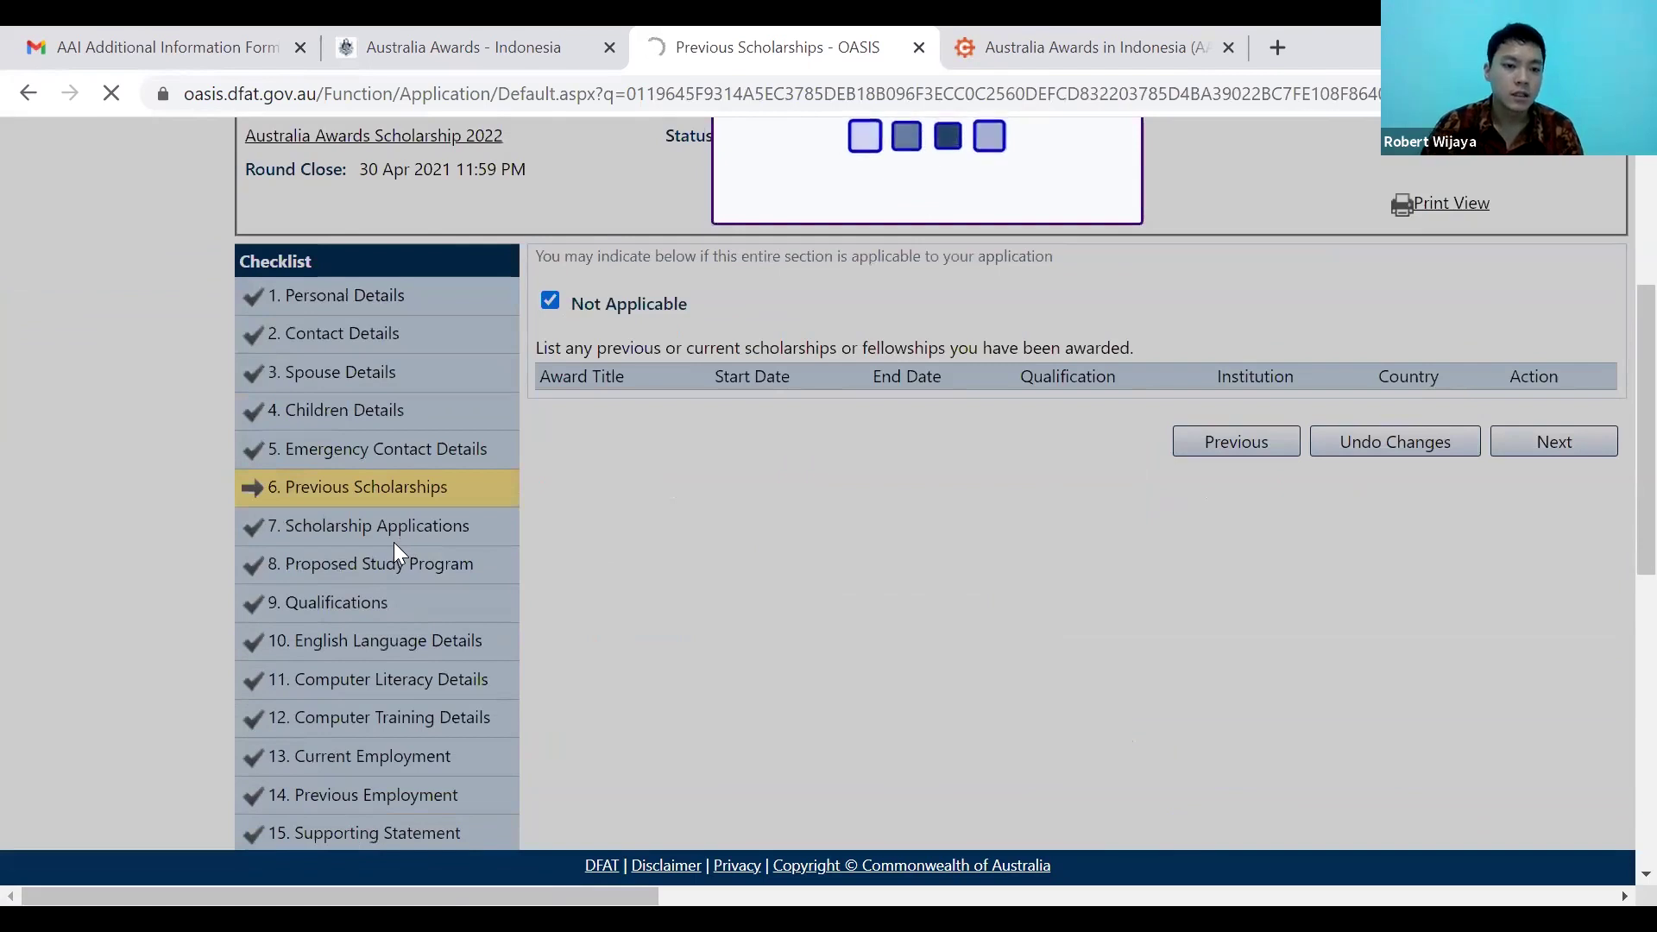
scroll(843, 576, "down", 1)
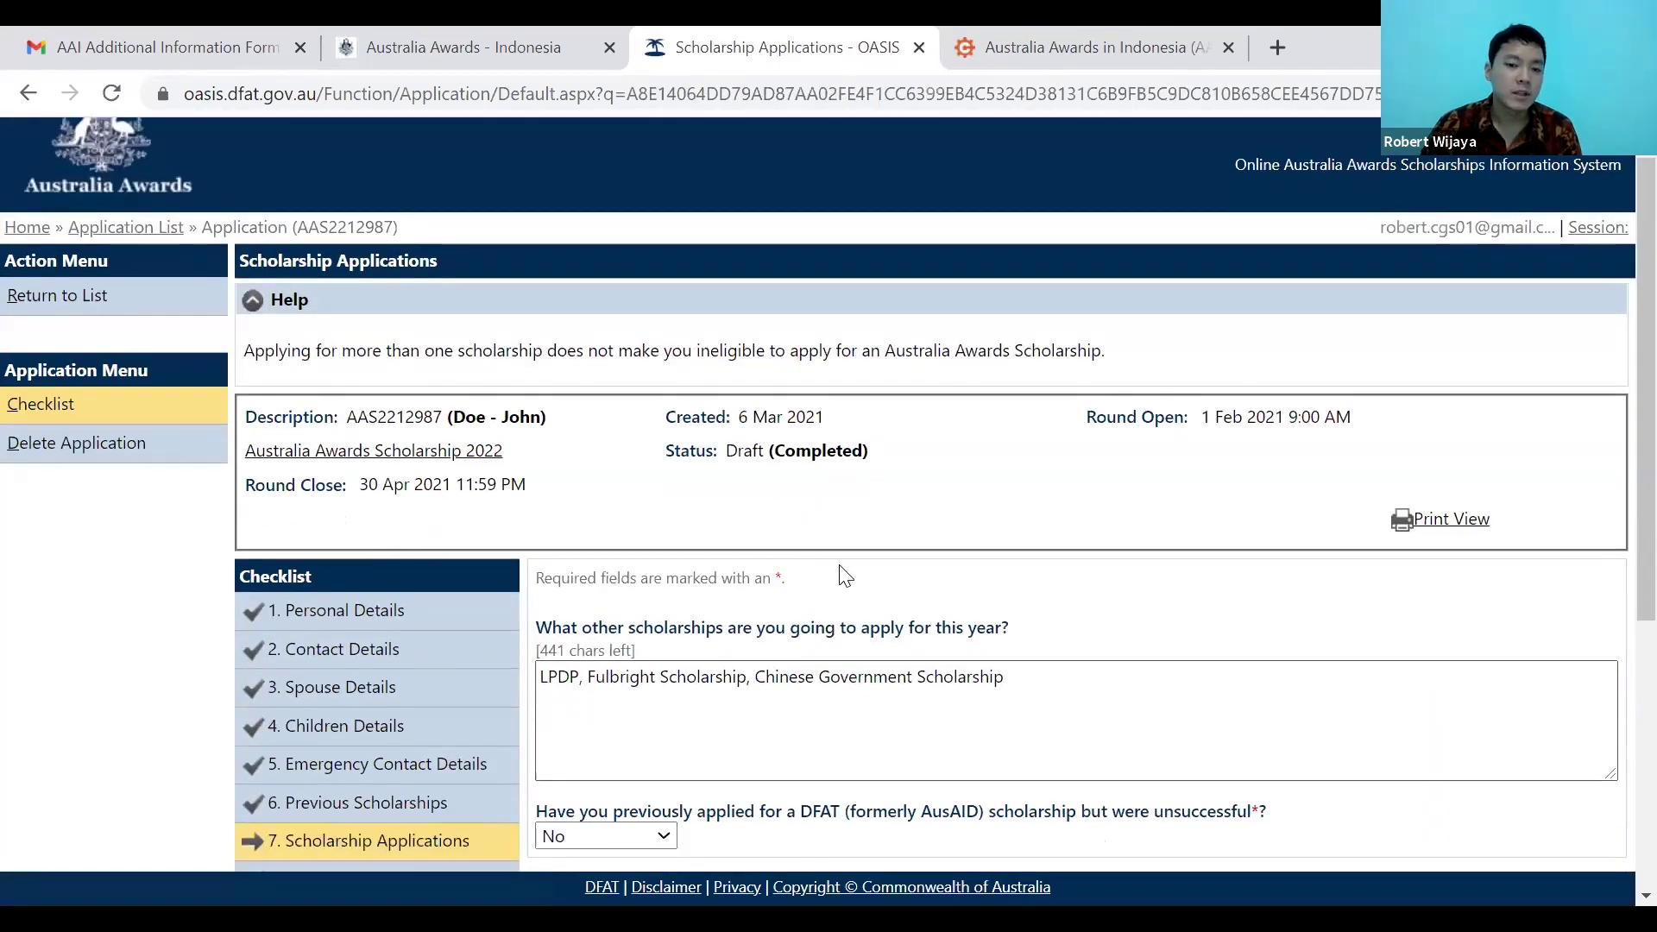
scroll(846, 576, "down", 3)
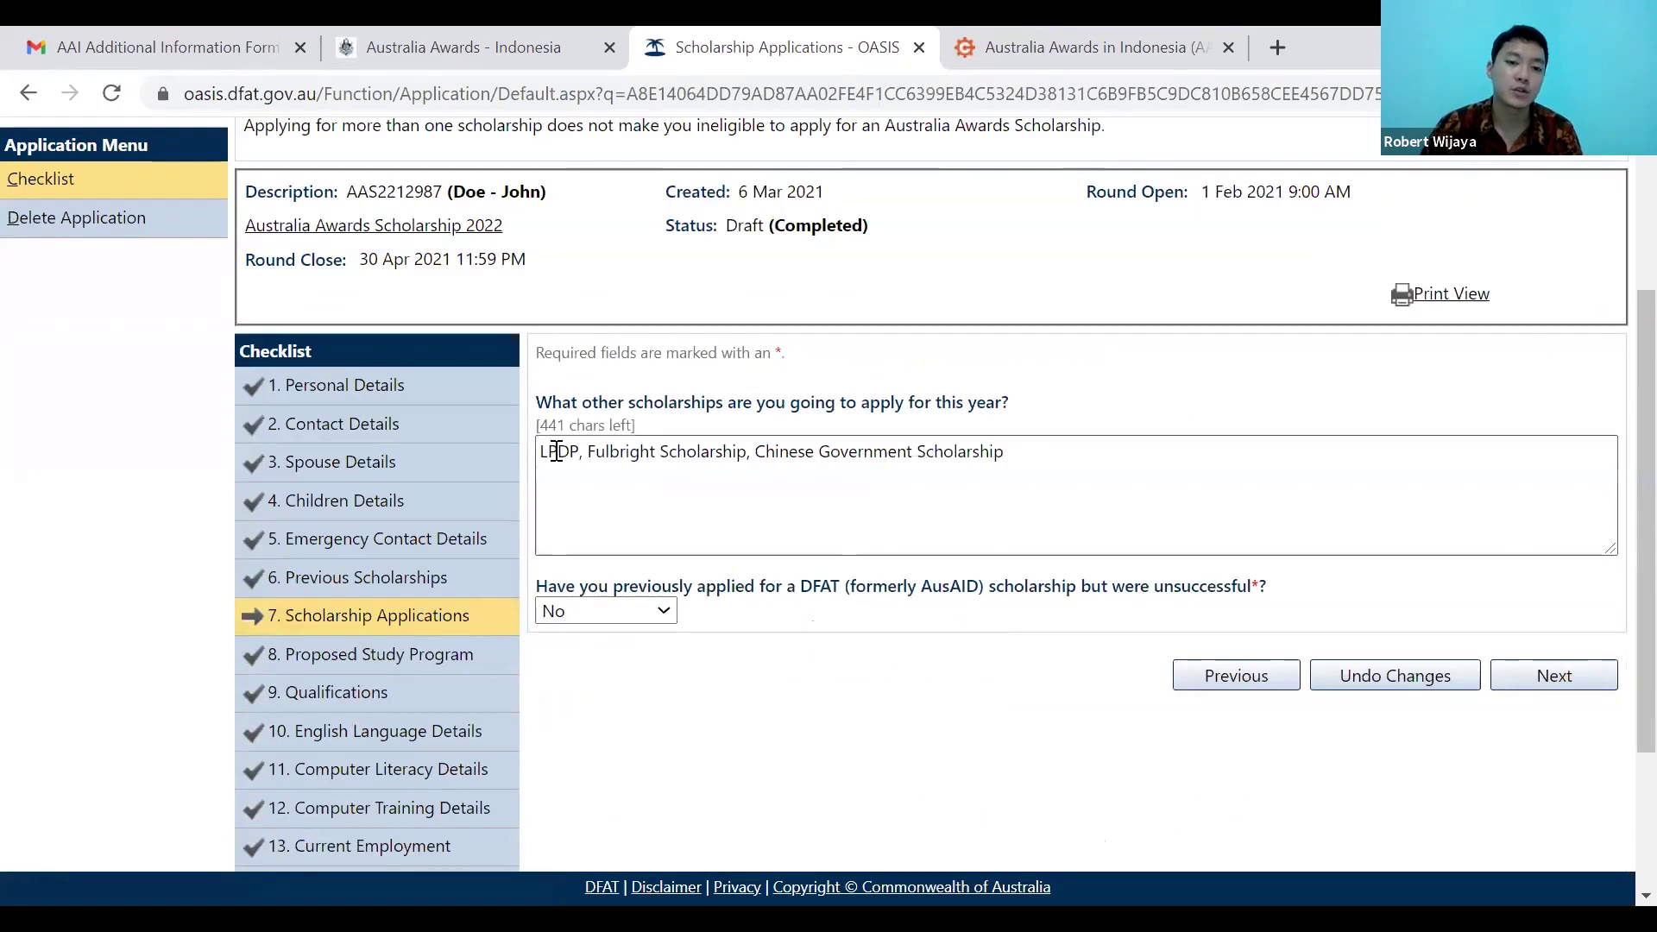
left_click_drag(585, 451, 639, 495)
key("ctrl+a")
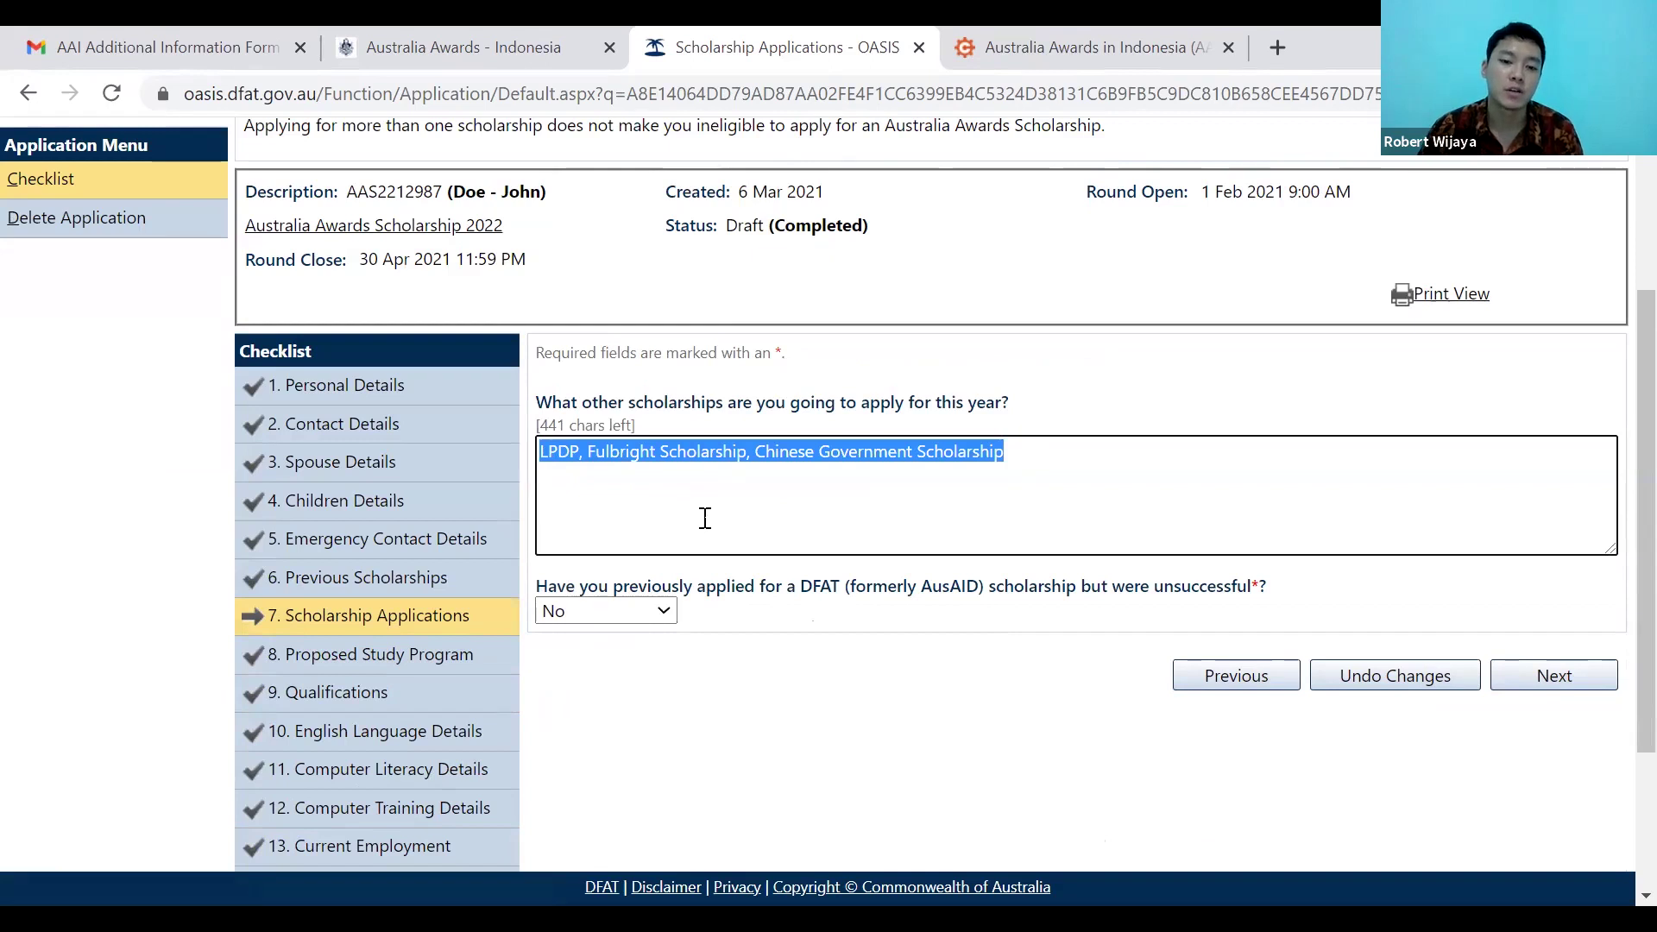
left_click(637, 595)
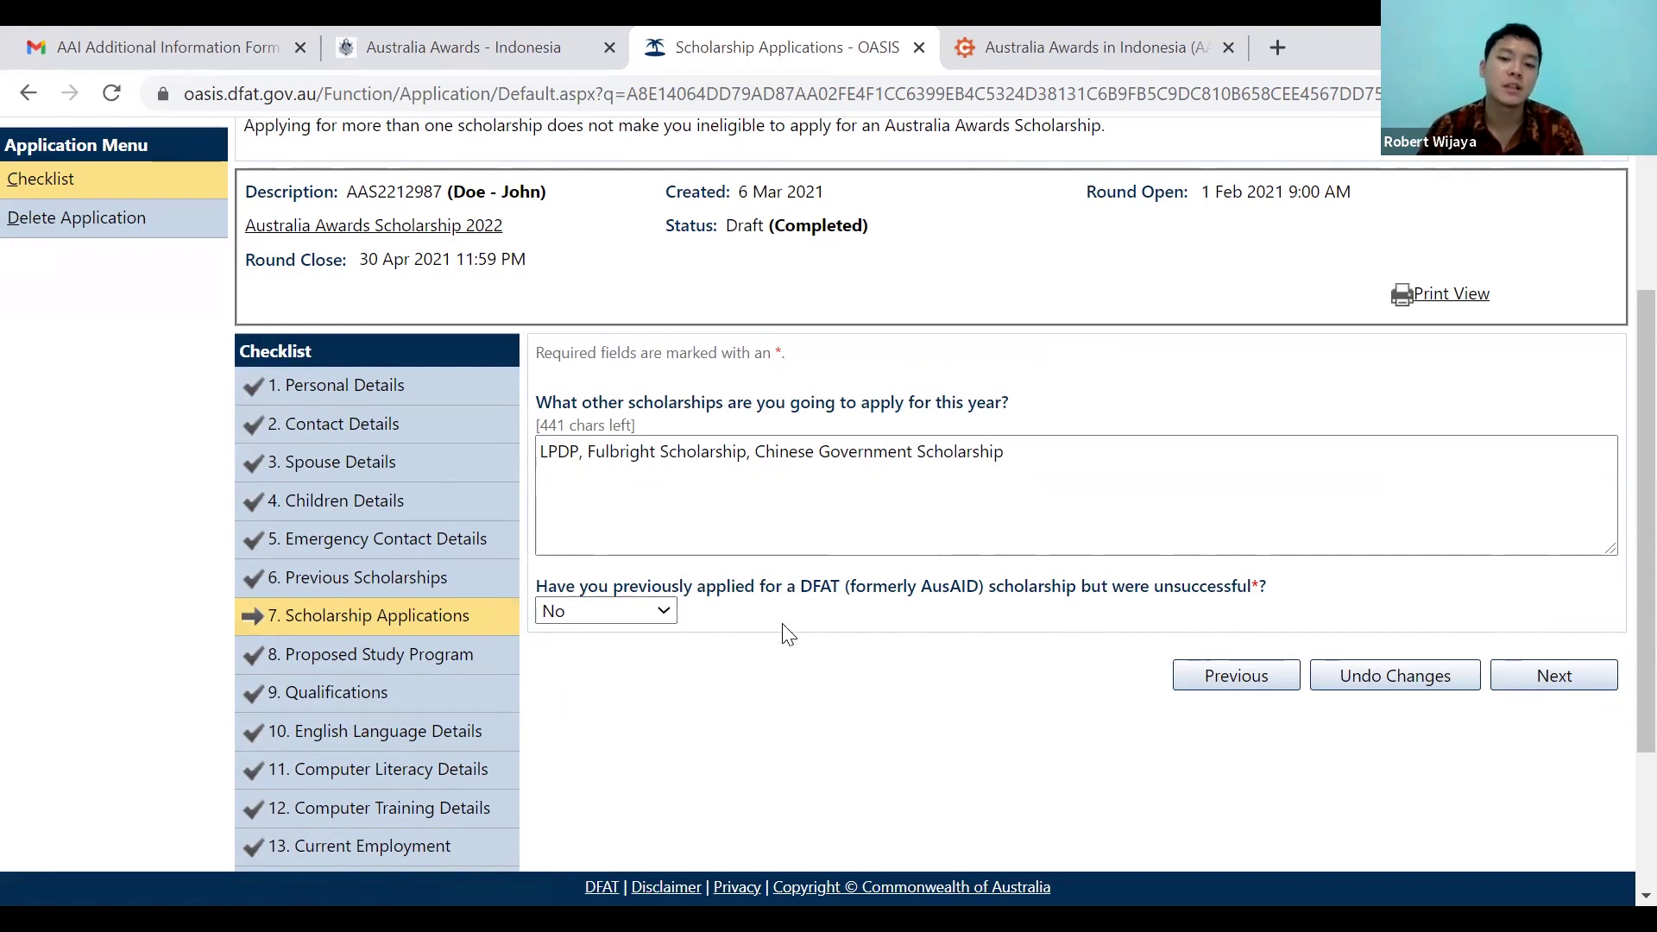
Set the previous unsuccessful DFAT application answer to Yes to inspect the follow-up question, and set it back to No.
left_click(678, 625)
left_click(615, 691)
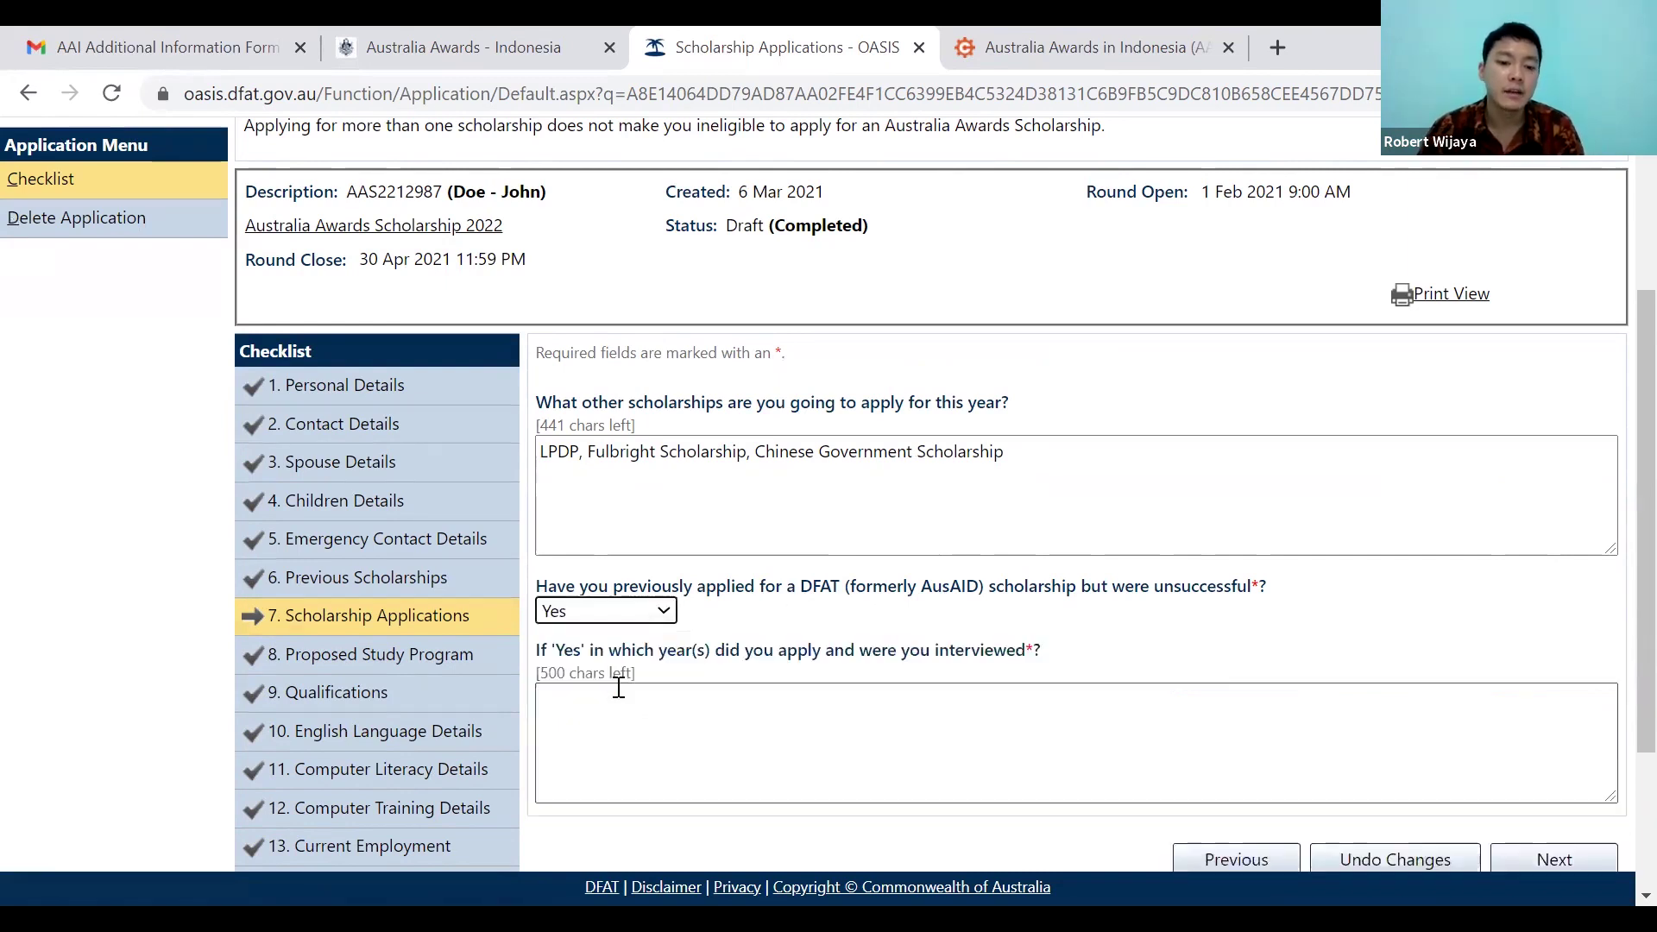
scroll(817, 677, "down", 1)
left_click(803, 605)
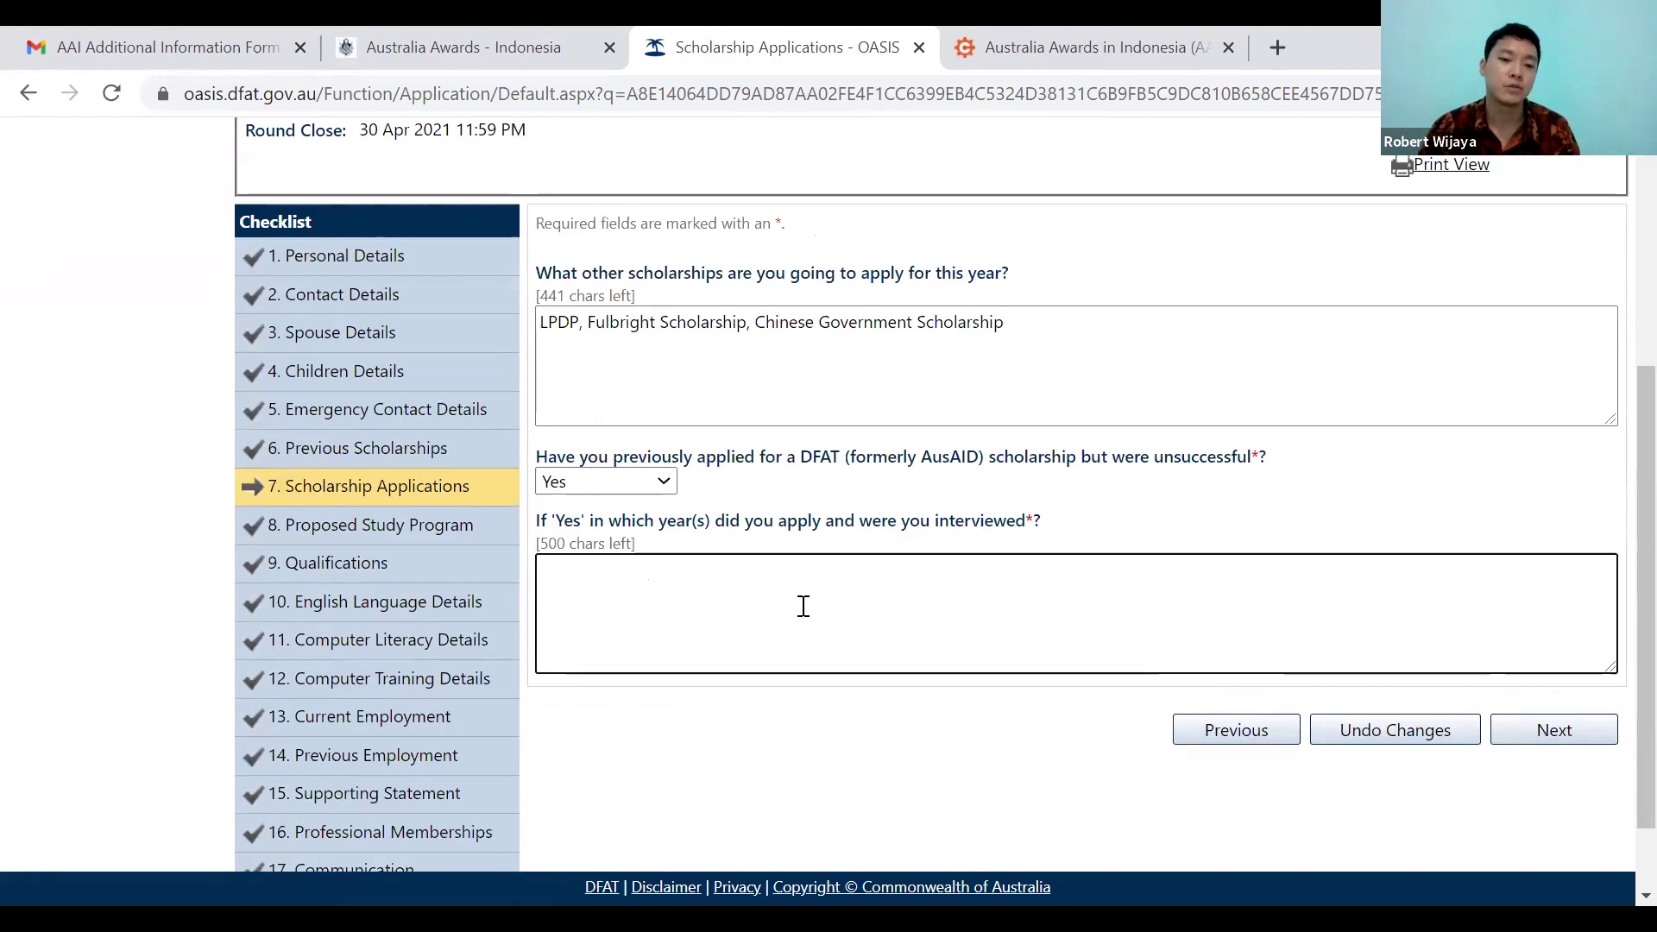
left_click(635, 483)
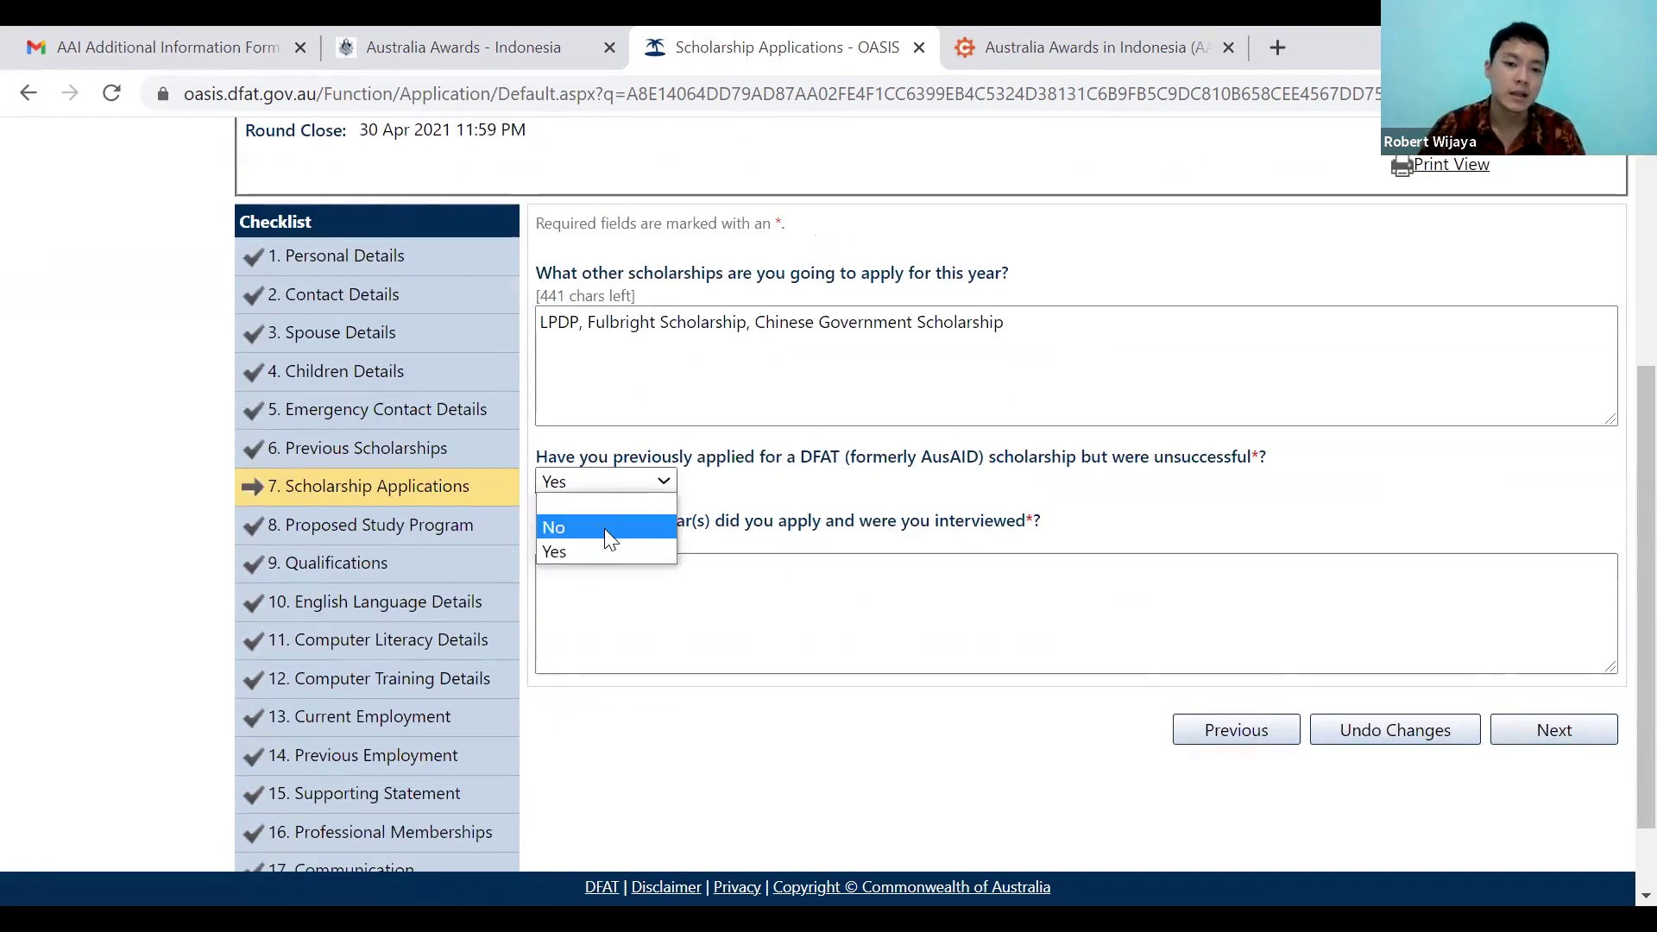
left_click(604, 526)
Open the Proposed Study Program section and view its help text and table of study preferences.
left_click(405, 527)
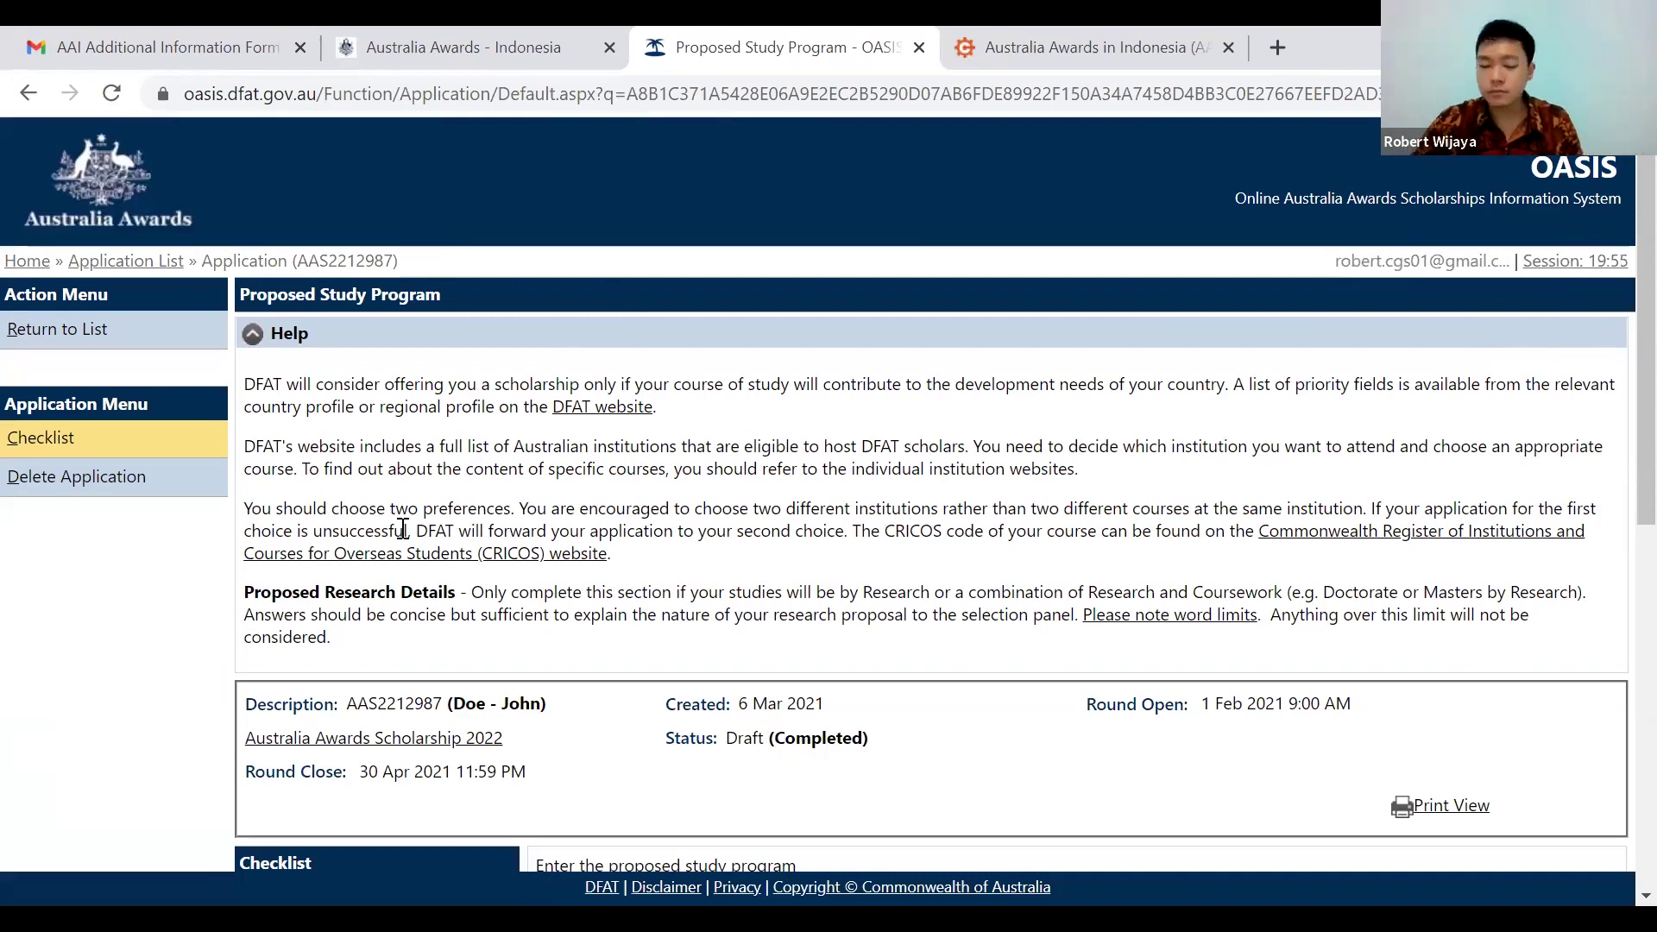
scroll(743, 604, "down", 6)
scroll(829, 678, "down", 2)
scroll(840, 670, "up", 3)
scroll(847, 673, "up", 2)
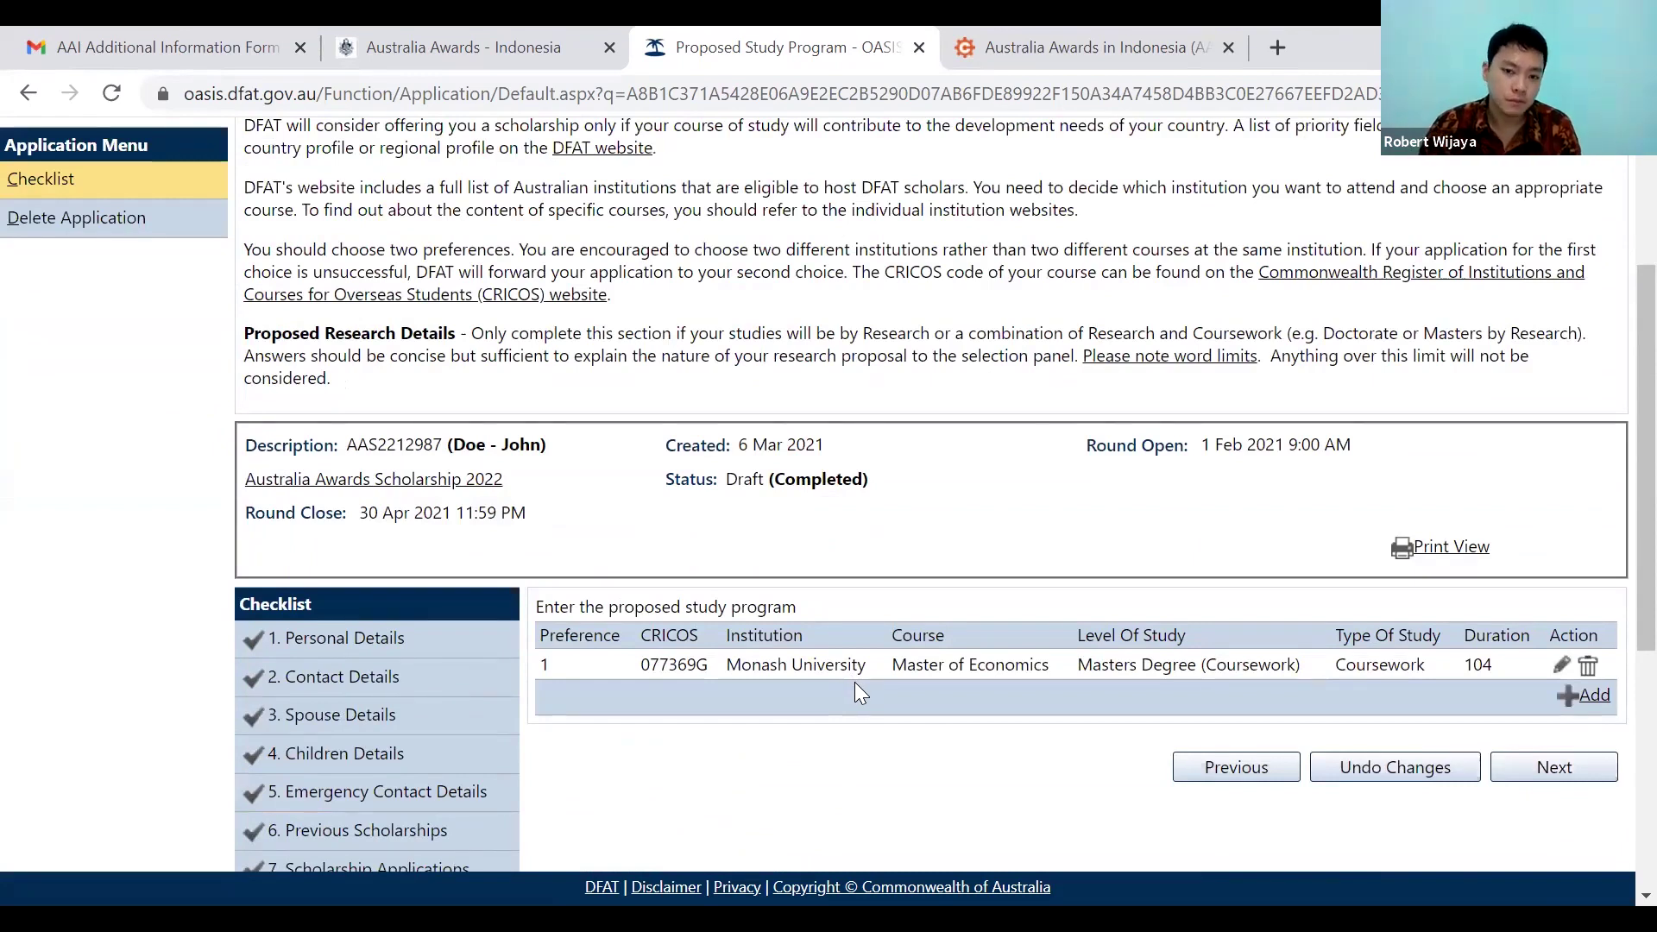
scroll(856, 686, "up", 2)
scroll(496, 505, "up", 2)
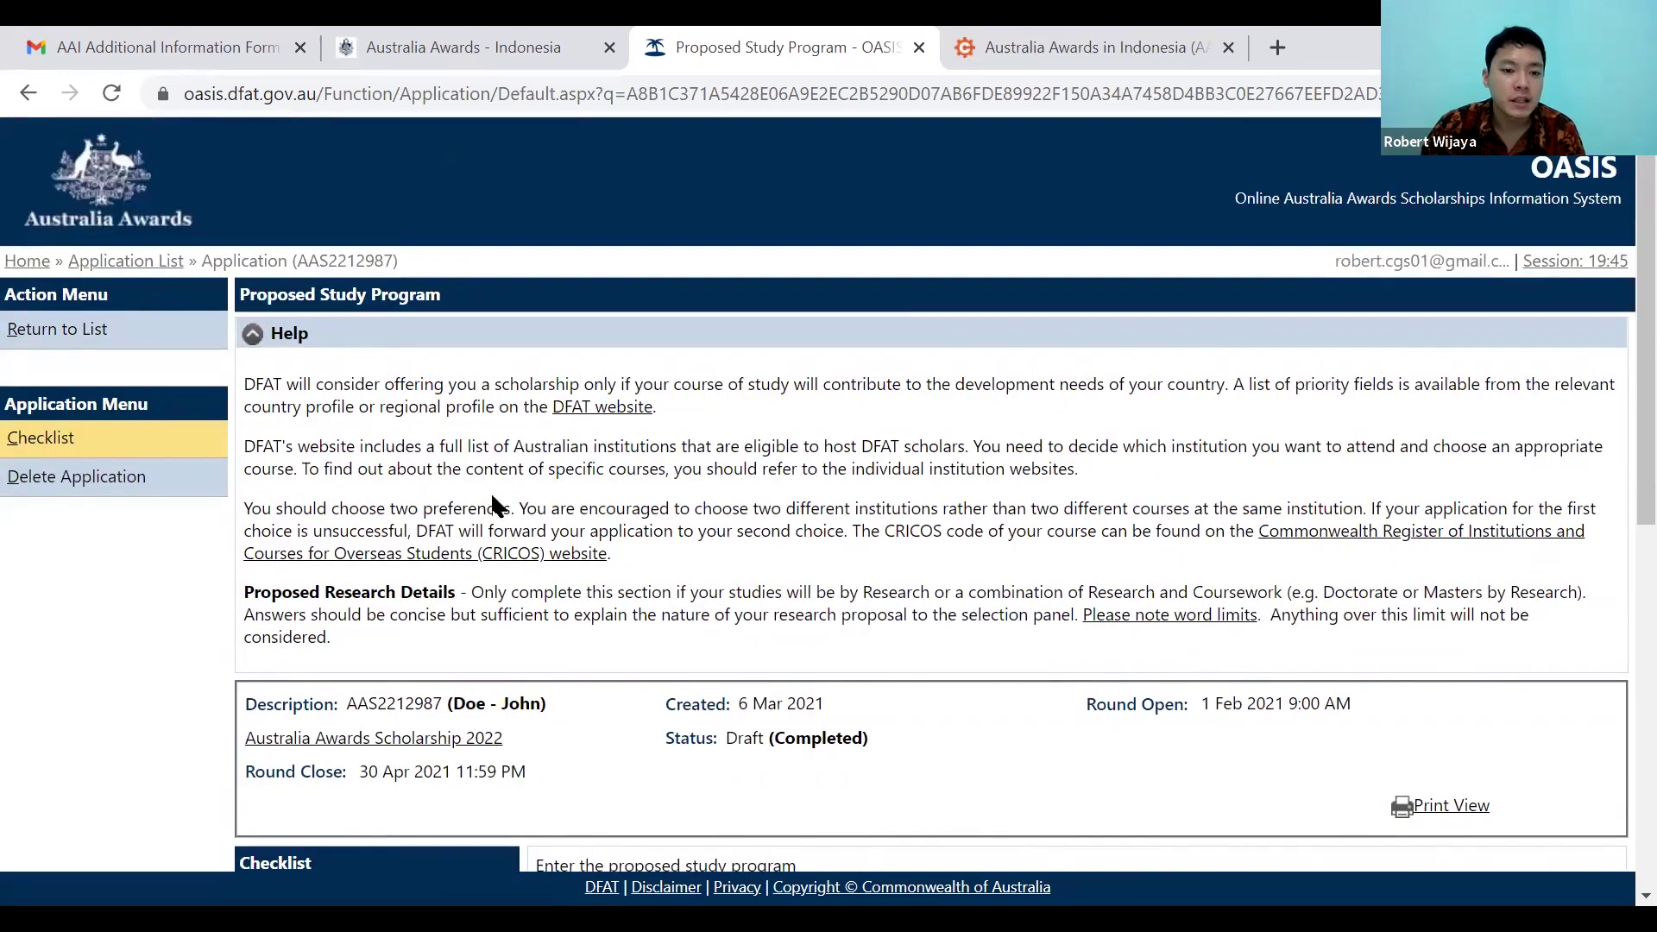
Highlight the help sentence about choosing two preferences and compare the guidance with the proposed study program table.
left_click_drag(517, 509, 245, 509)
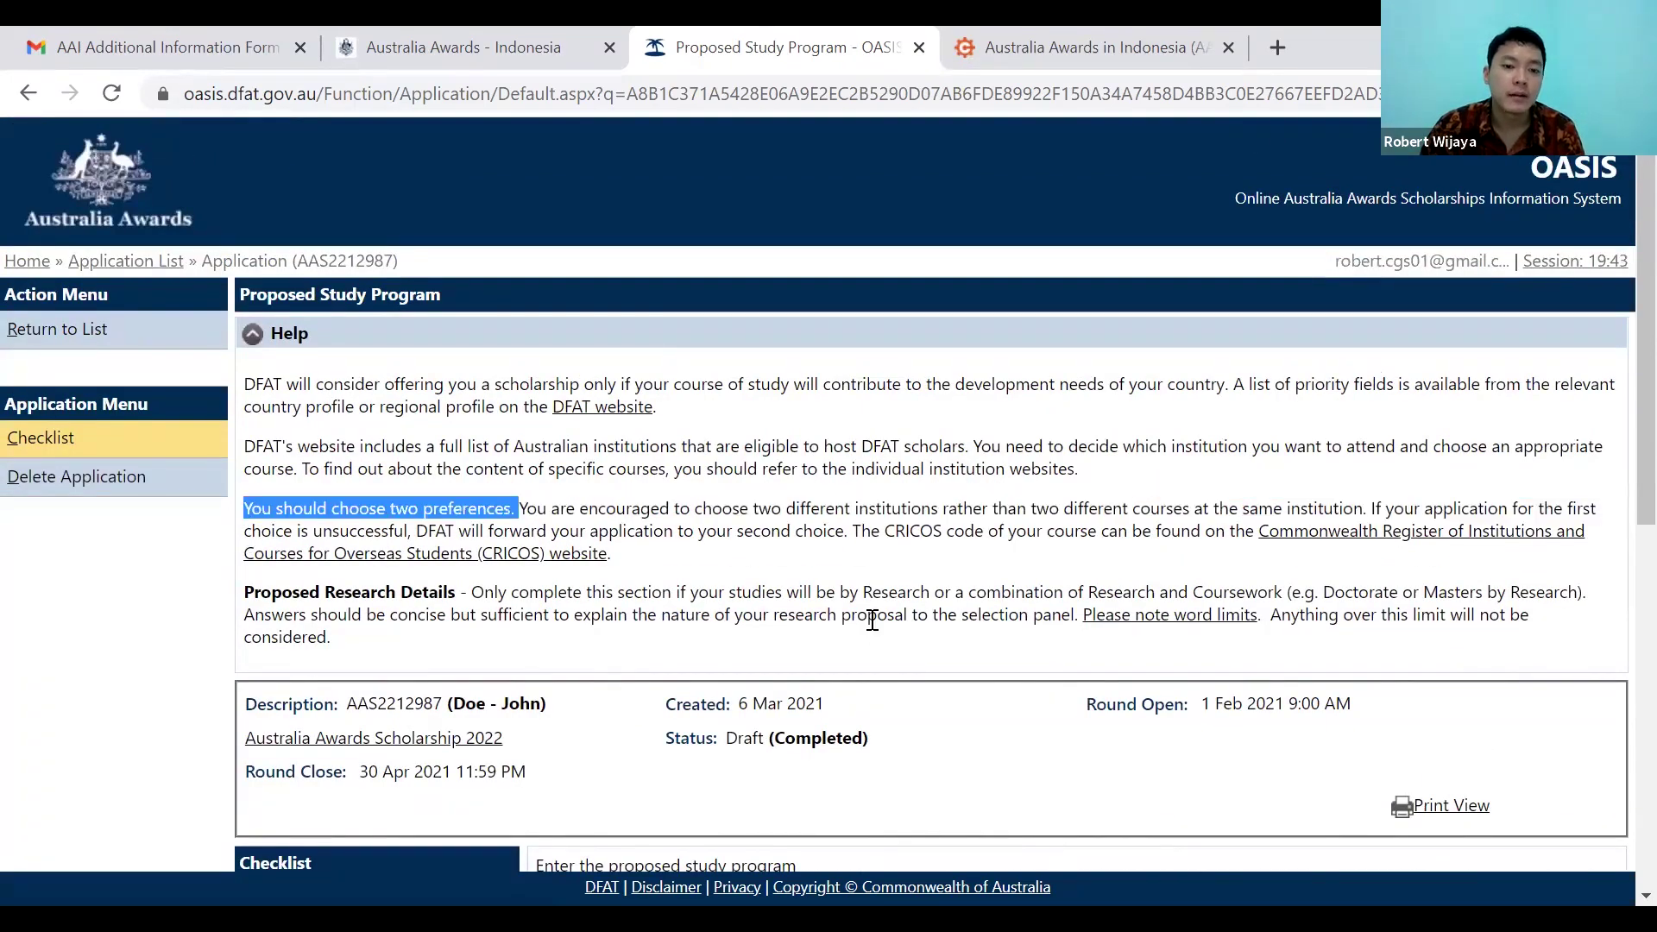
left_click(890, 584)
scroll(902, 587, "down", 3)
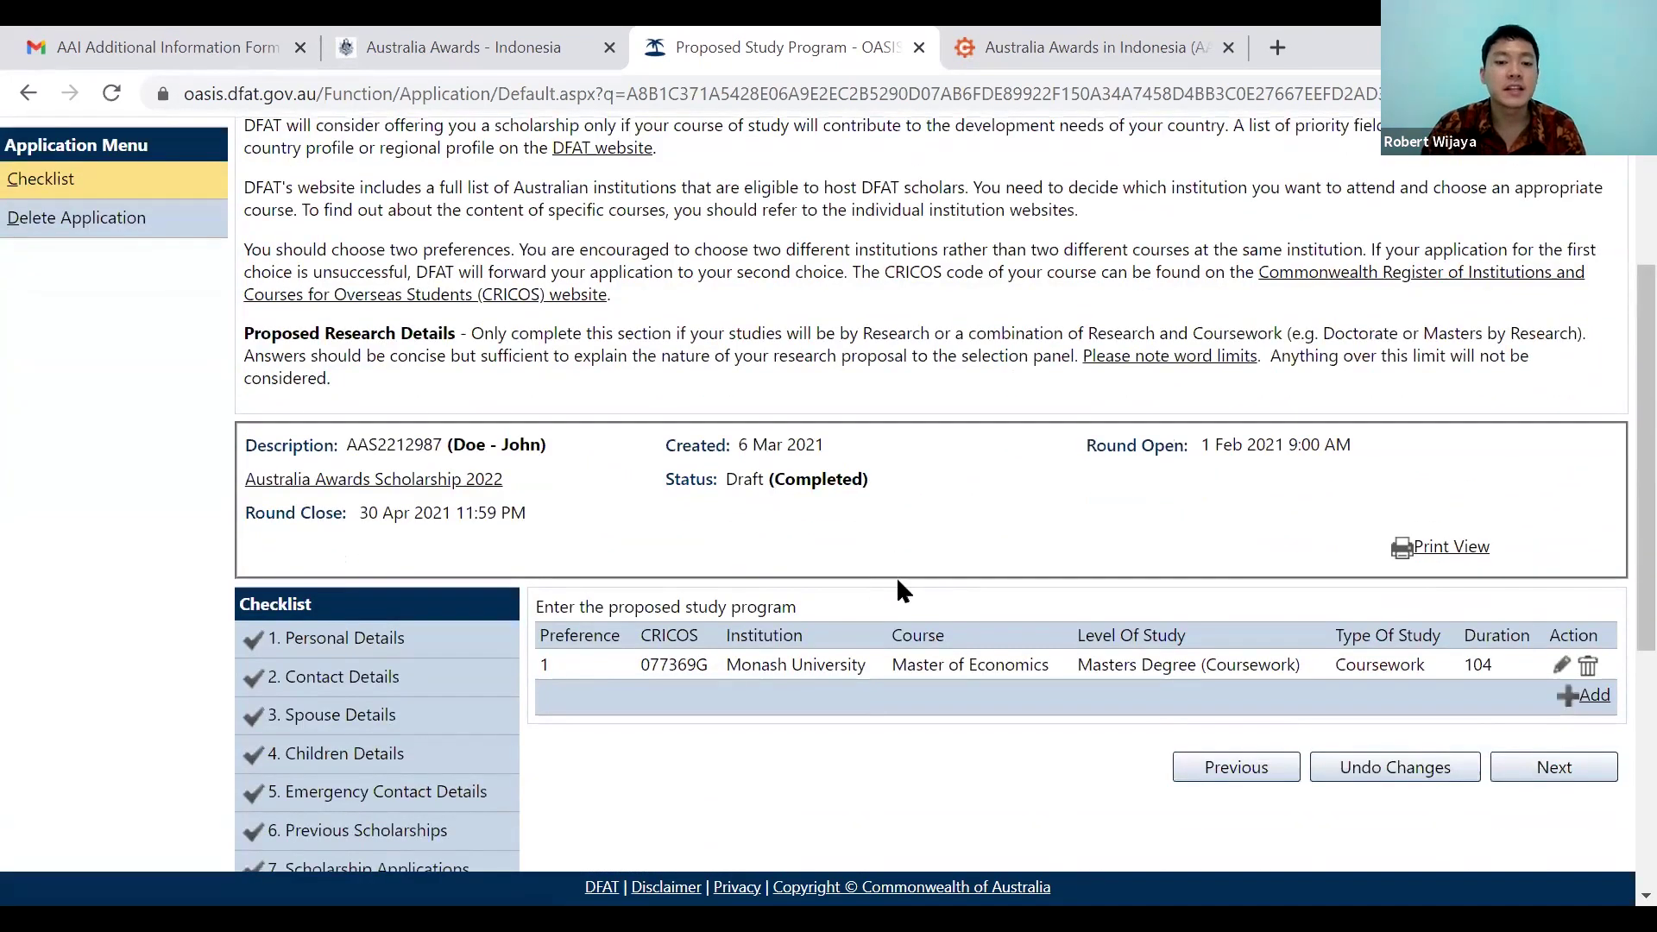
scroll(1023, 835, "up", 2)
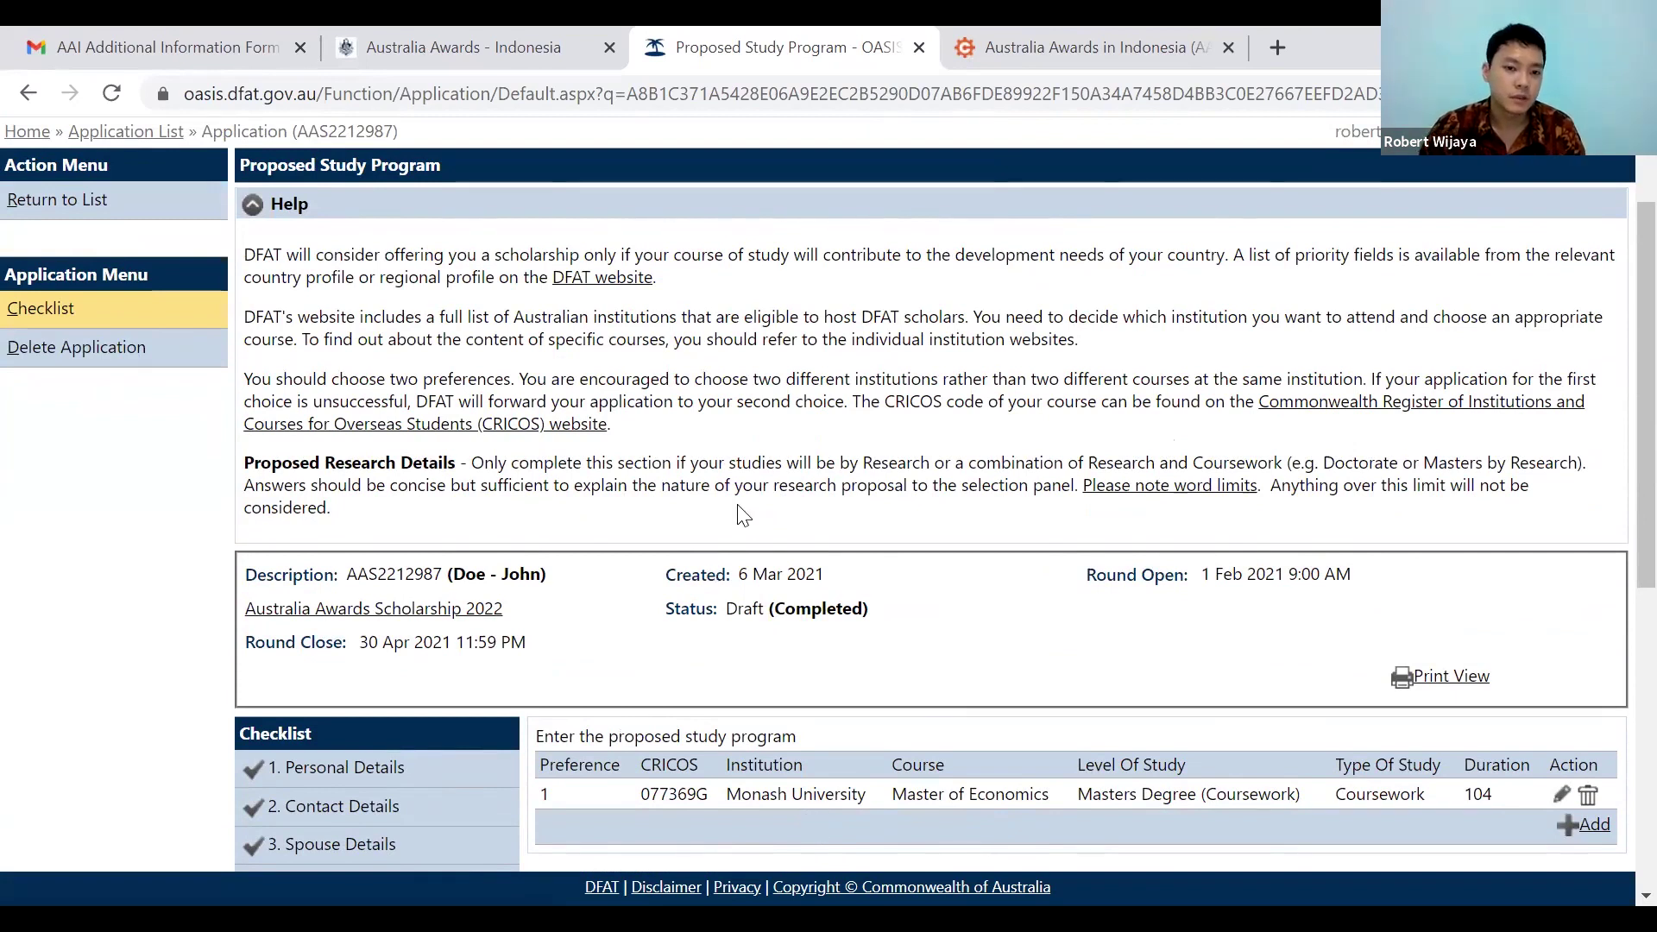
scroll(776, 561, "up", 2)
scroll(800, 561, "down", 2)
scroll(803, 521, "down", 1)
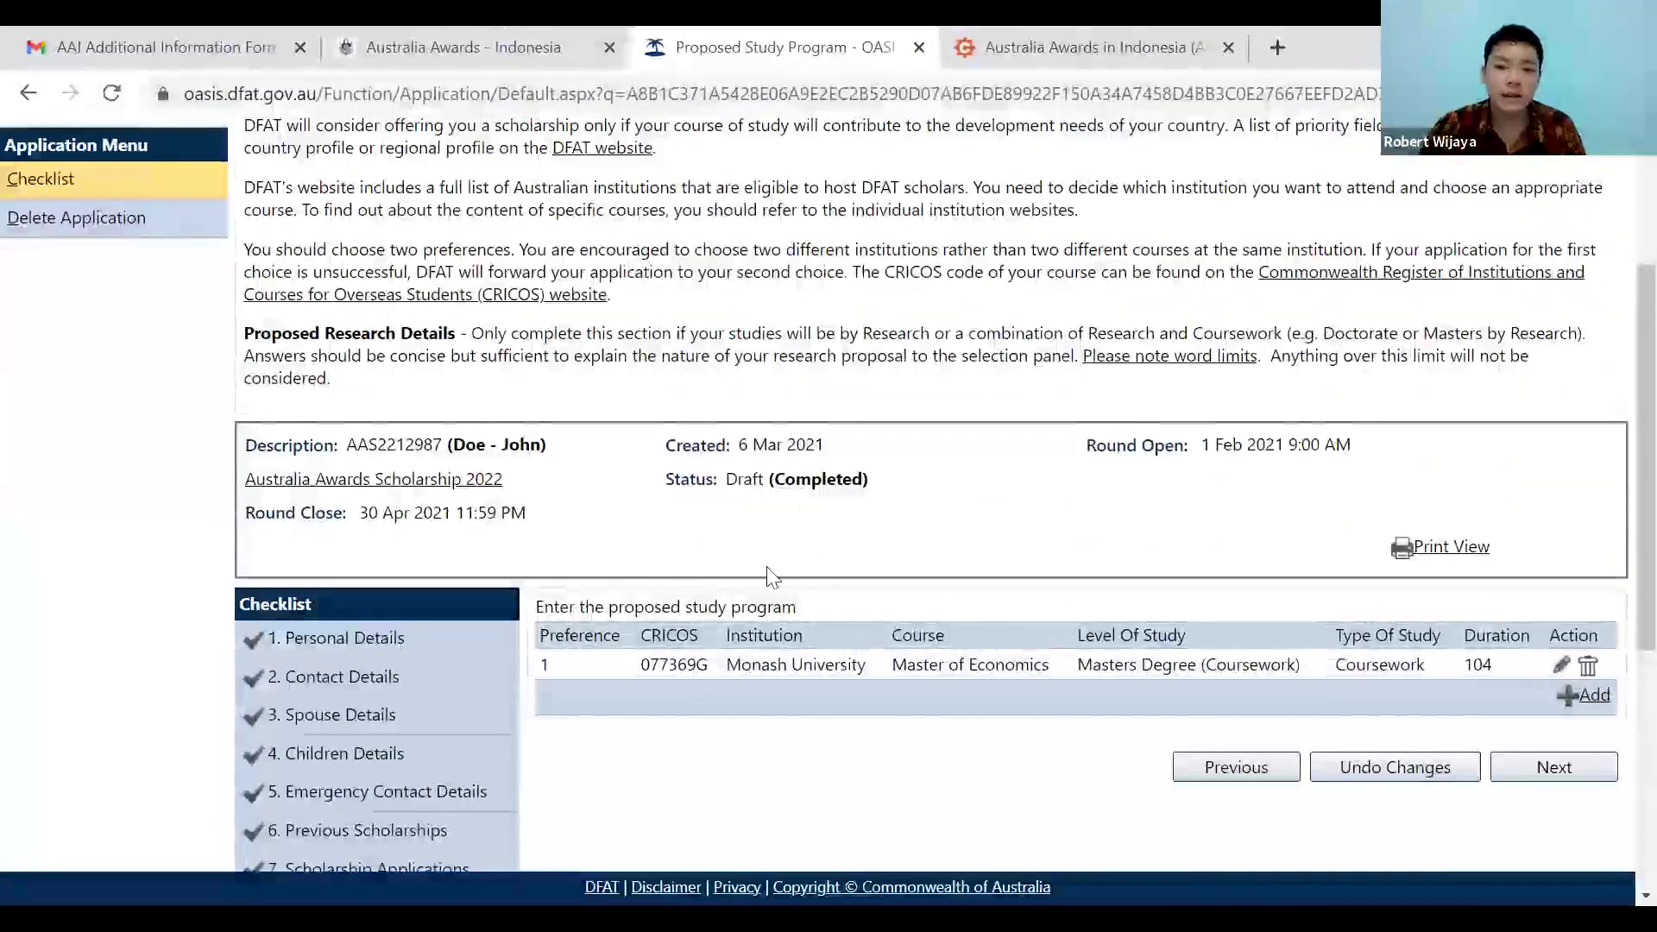
Highlight the Type Of Study heading and Coursework value for the Monash University entry, and view the form for adding another program.
left_click(692, 698)
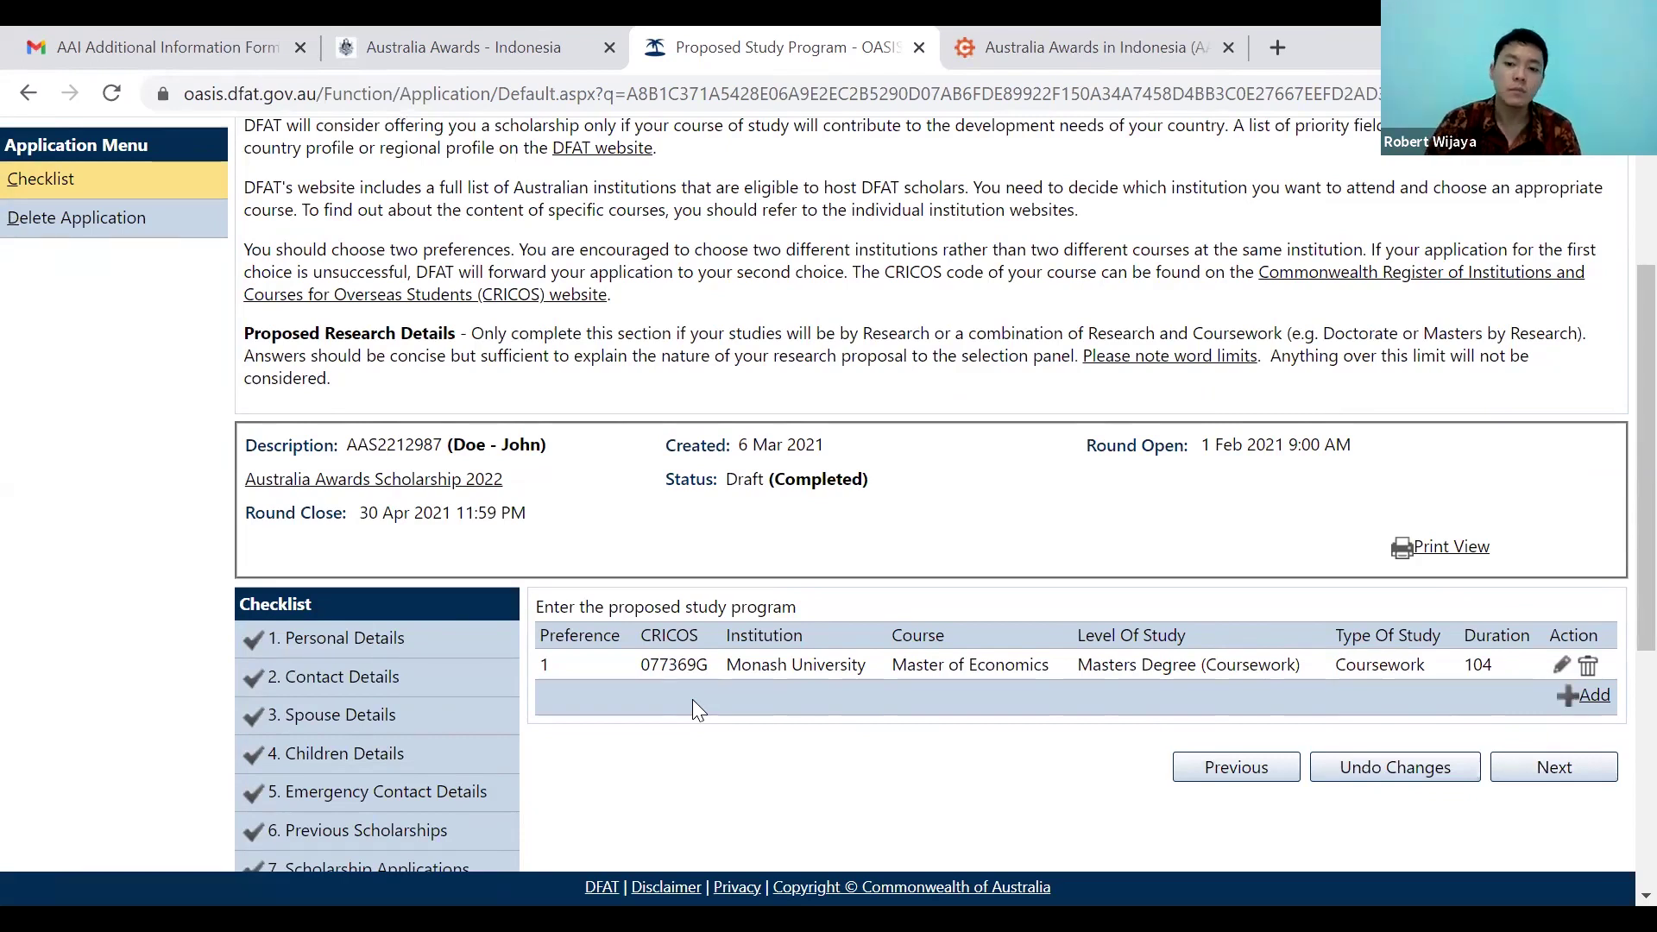
double_click(1385, 636)
left_click_drag(1445, 635, 1320, 645)
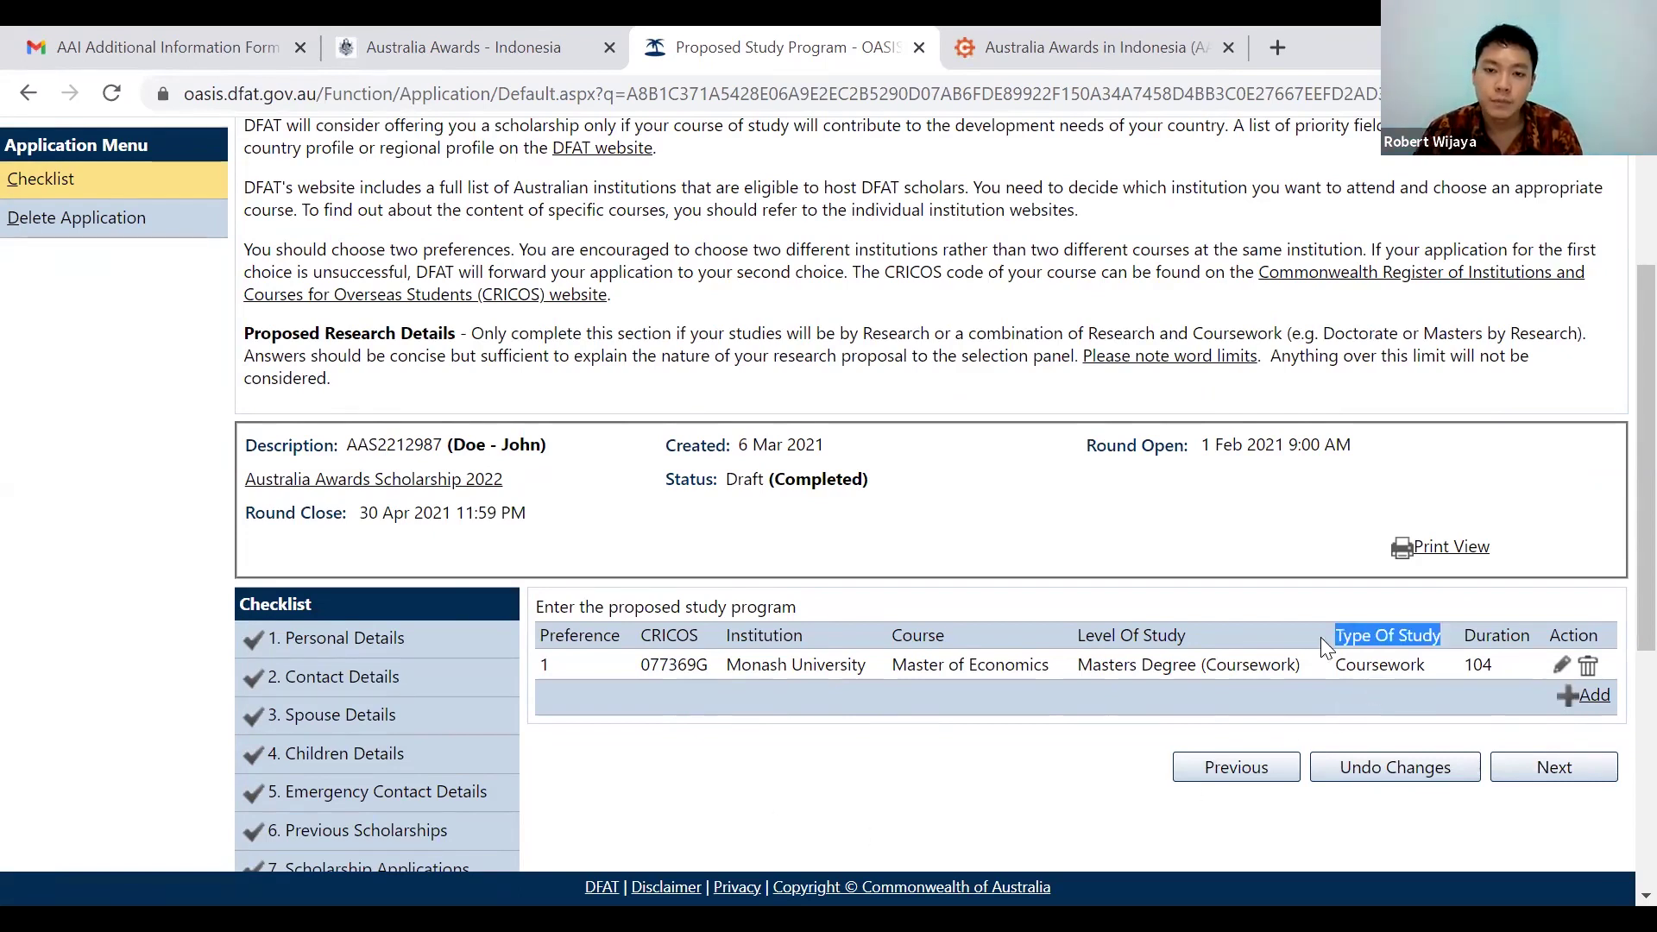
double_click(1353, 670)
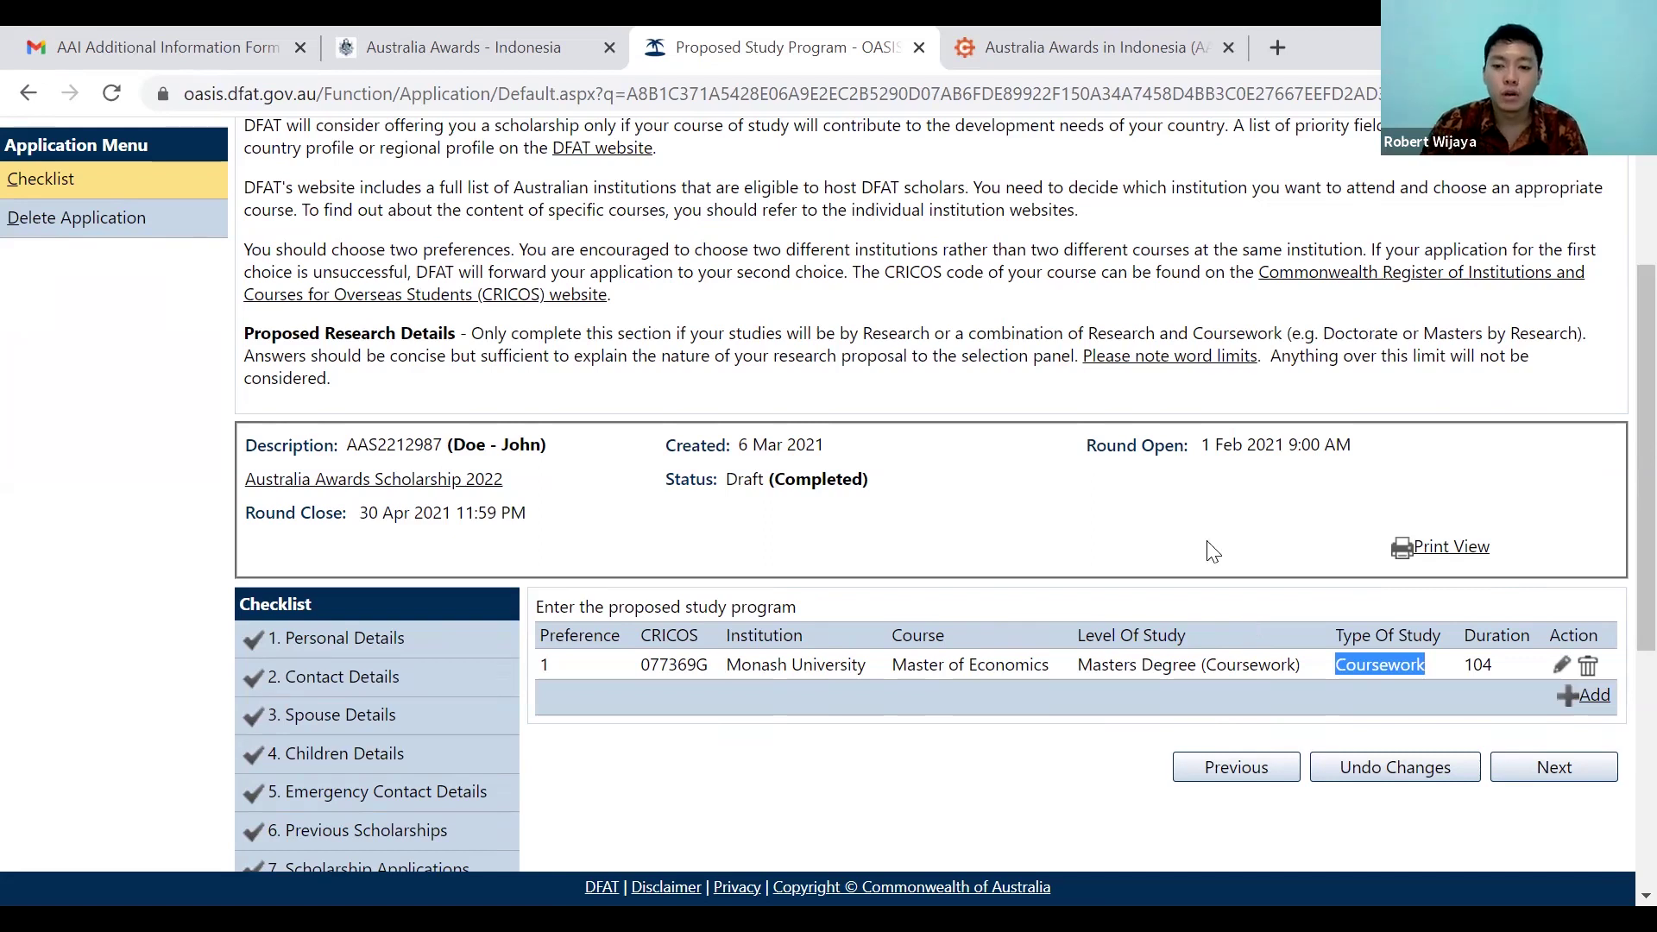
left_click(1586, 704)
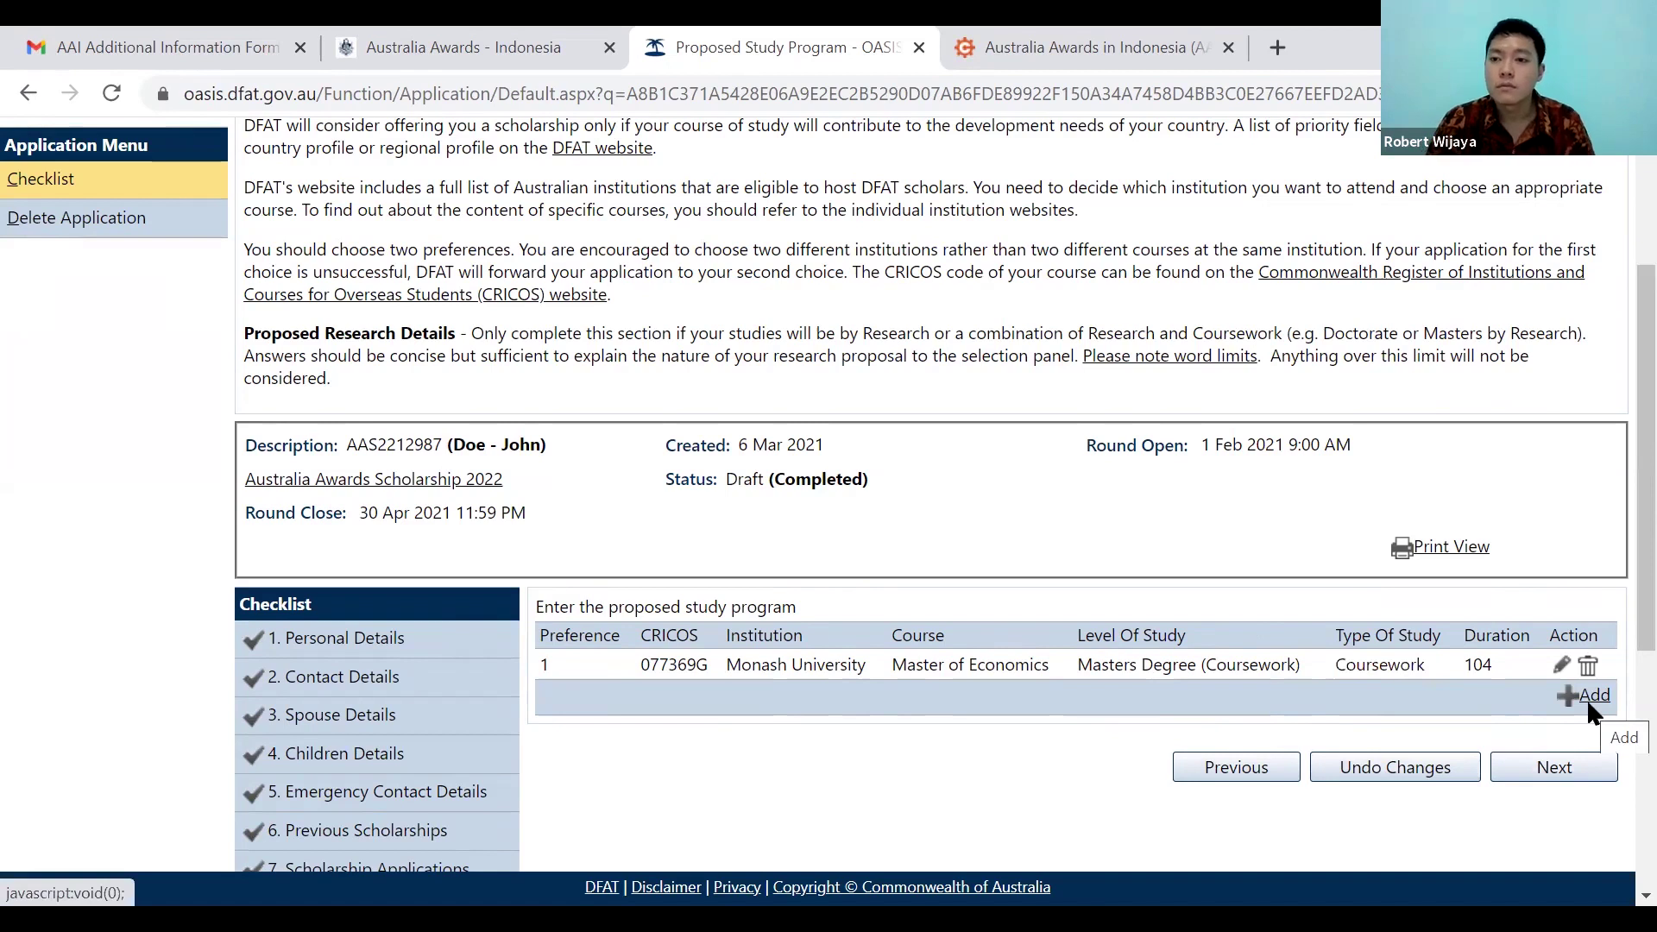
left_click(1586, 699)
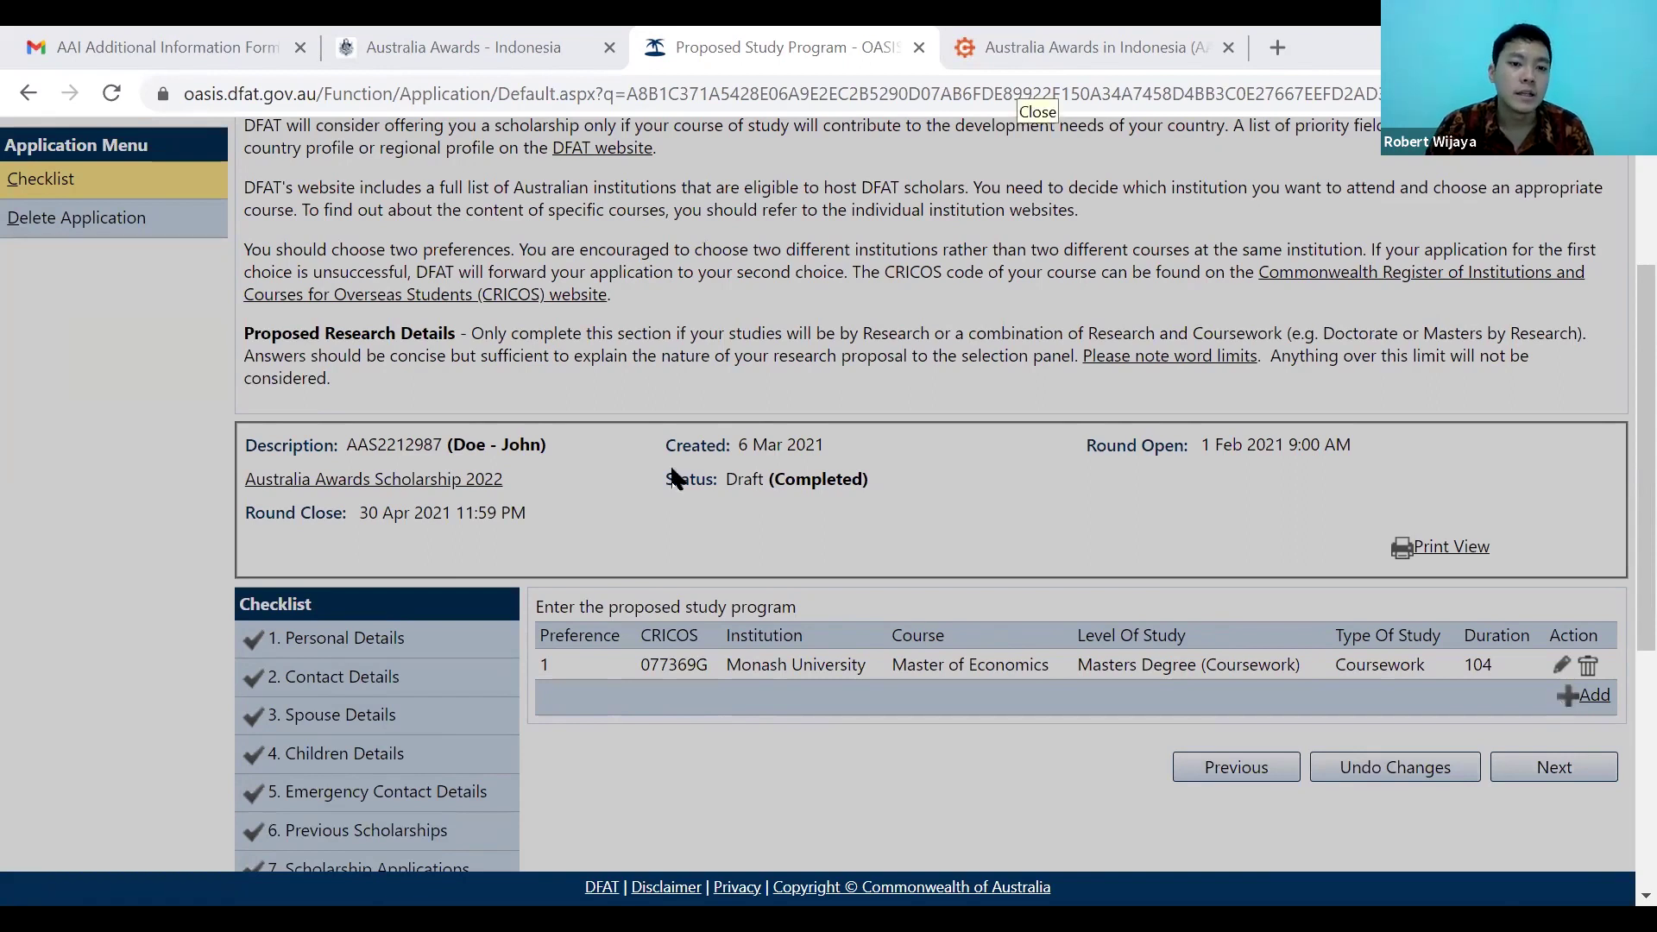
Open the CRICOS website from the help text in a new browser tab and view its Course Search and Institution Search options.
scroll(1464, 552, "up", 3)
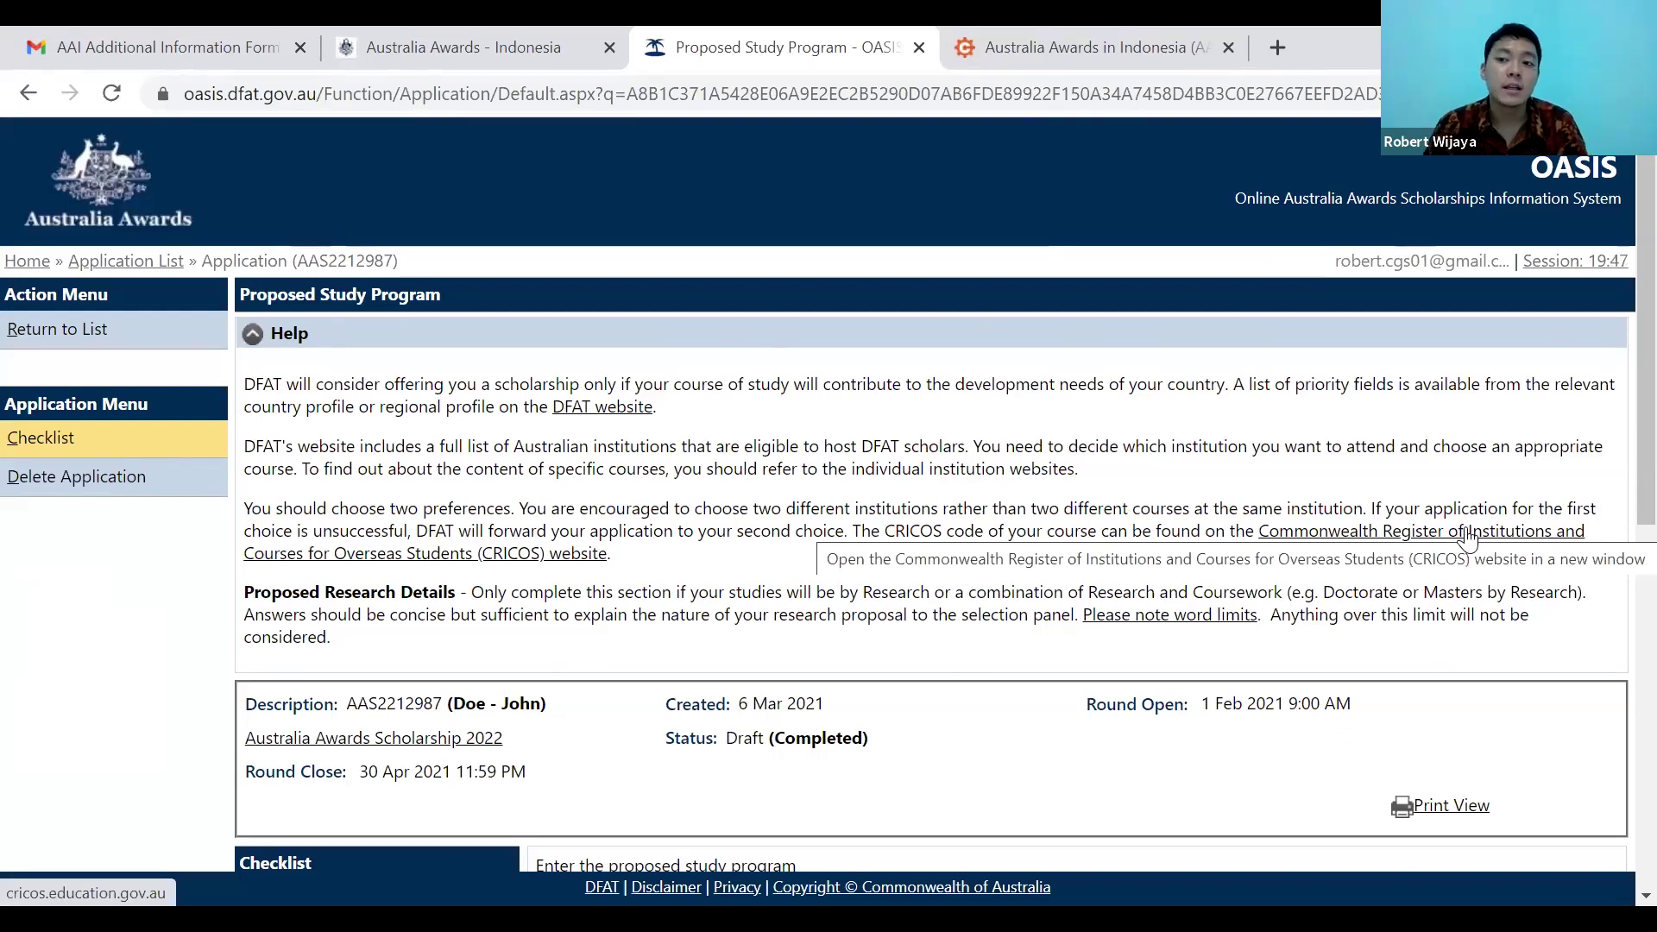
right_click(1467, 540)
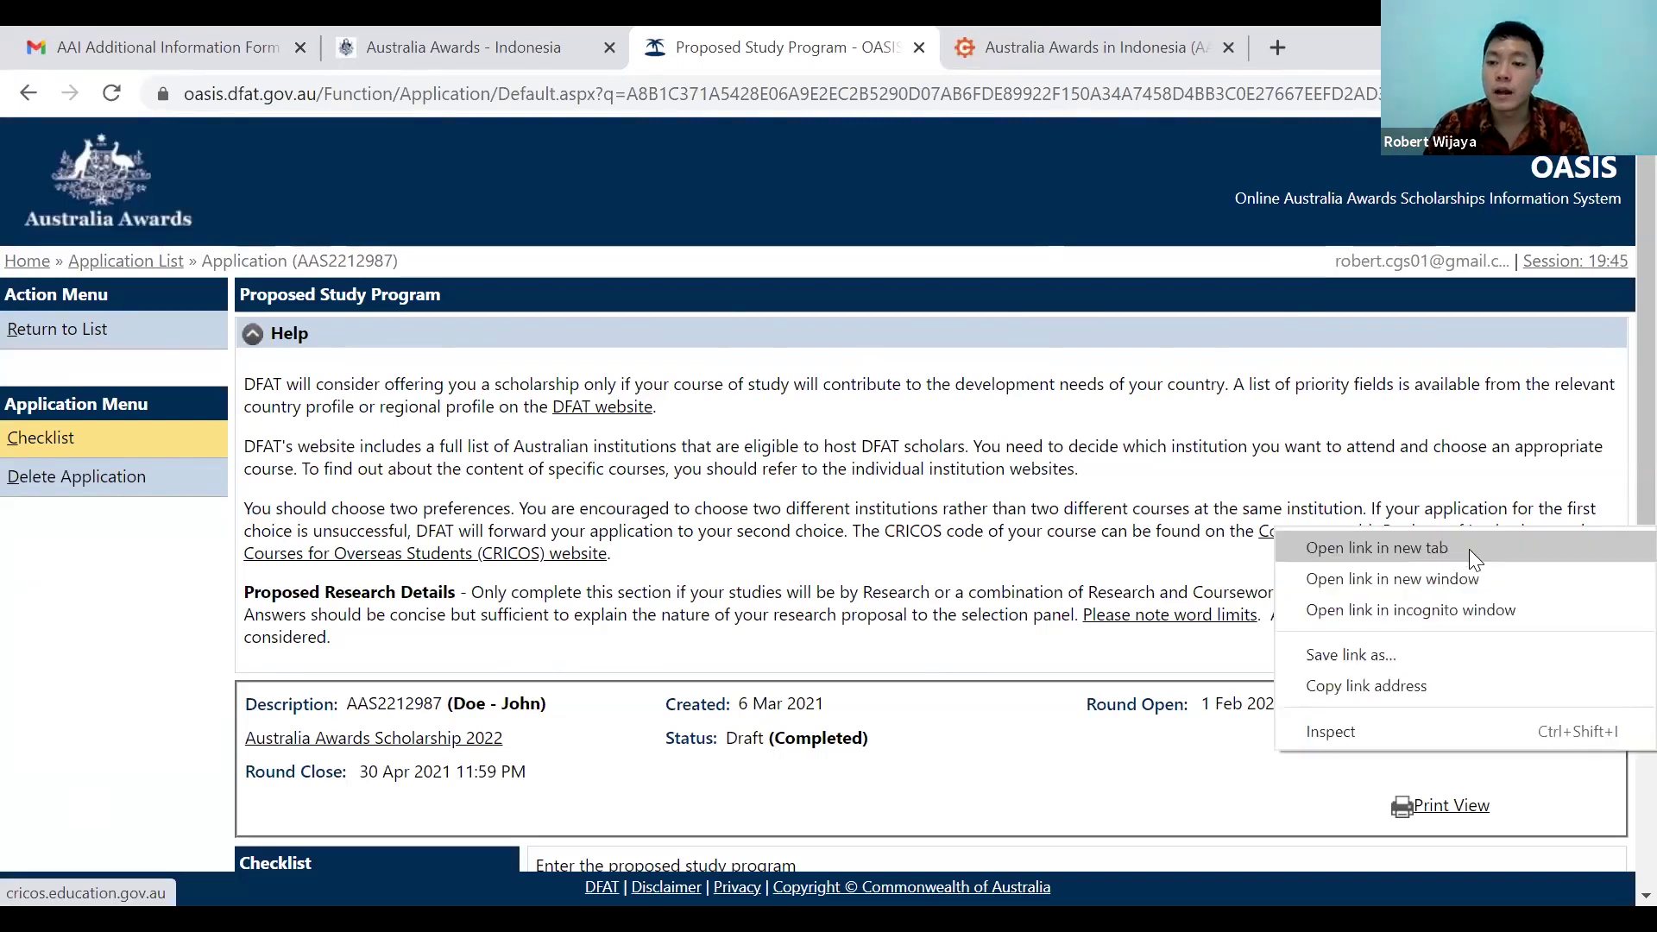
left_click(1472, 550)
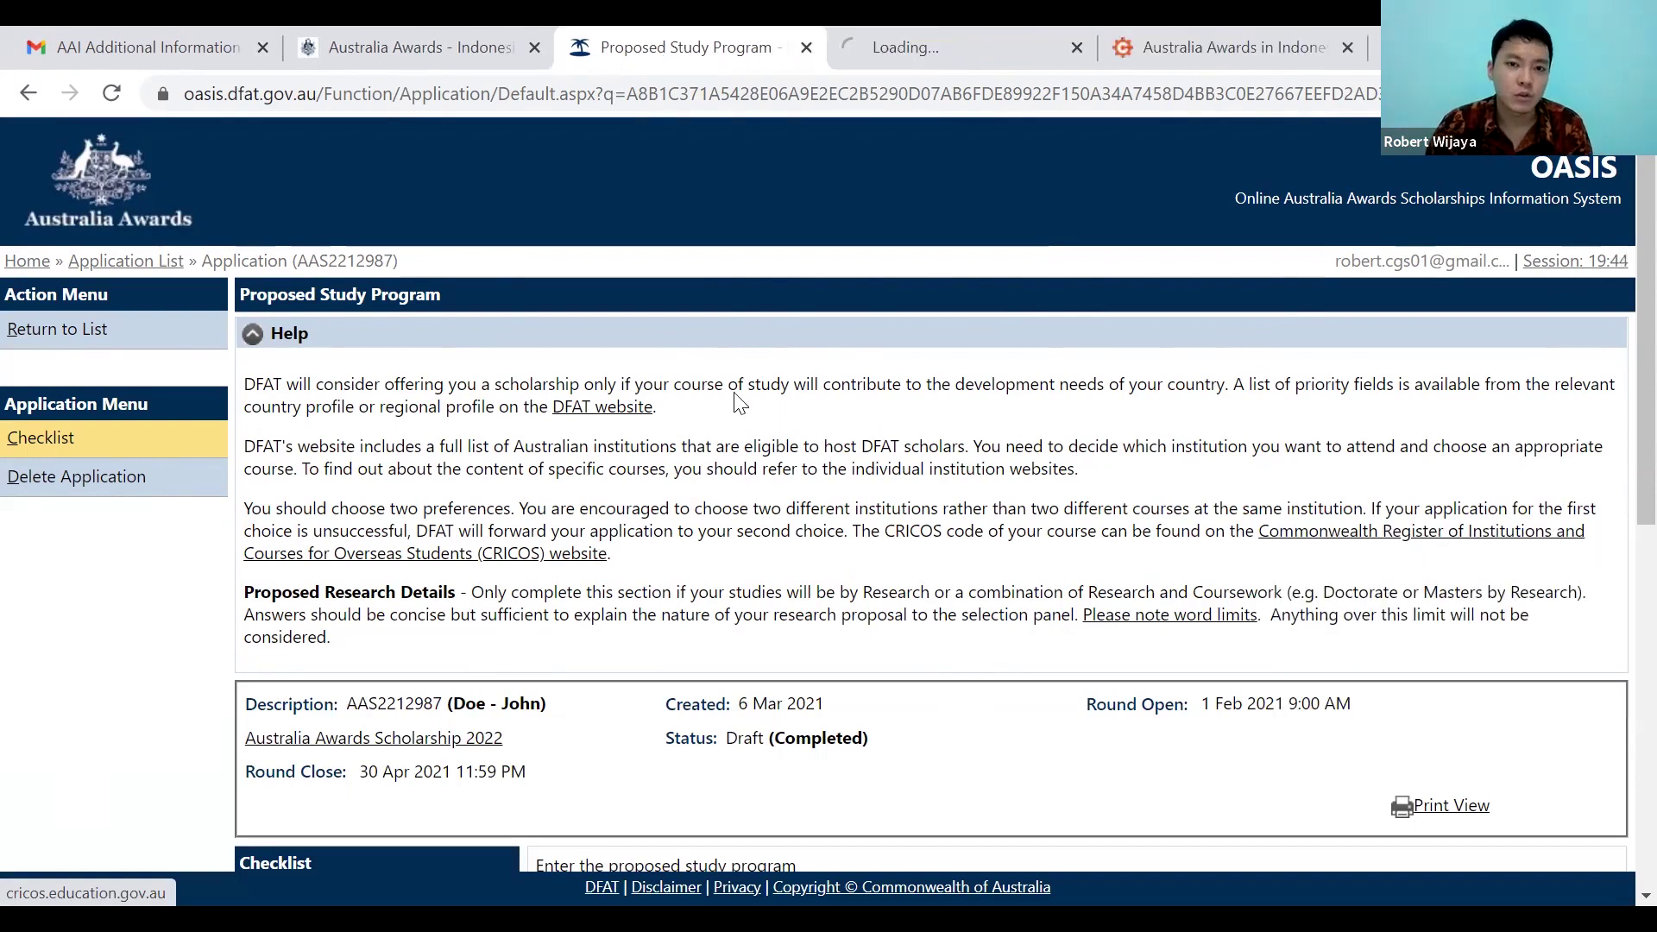
key("ctrl+Tab")
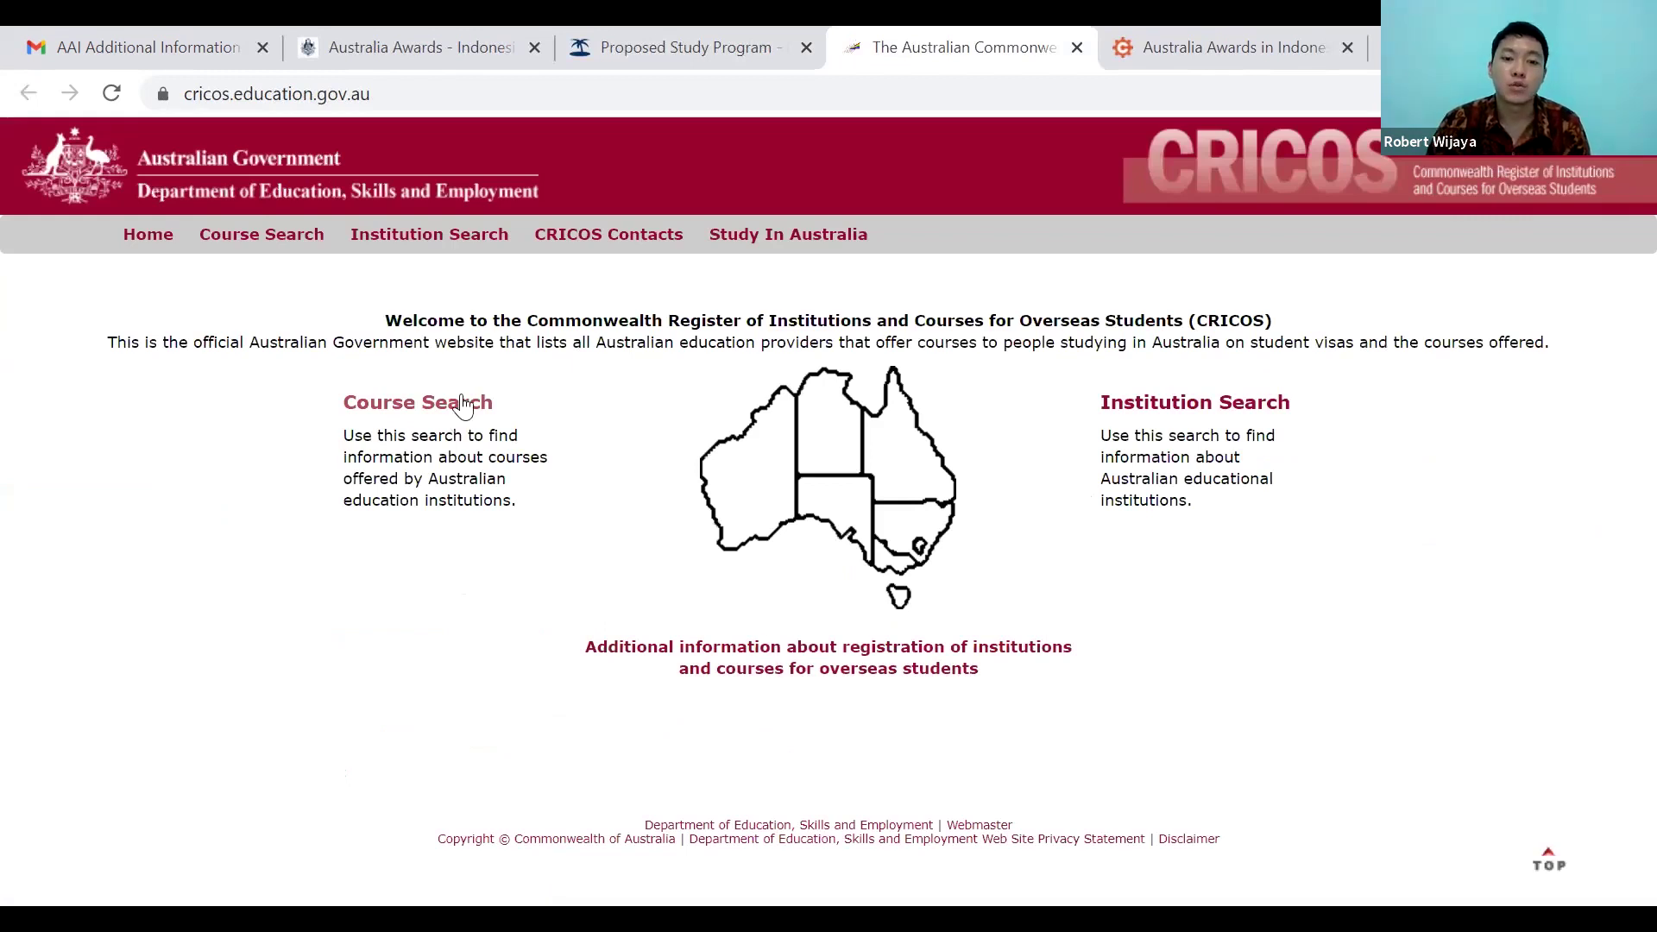
left_click(1160, 407)
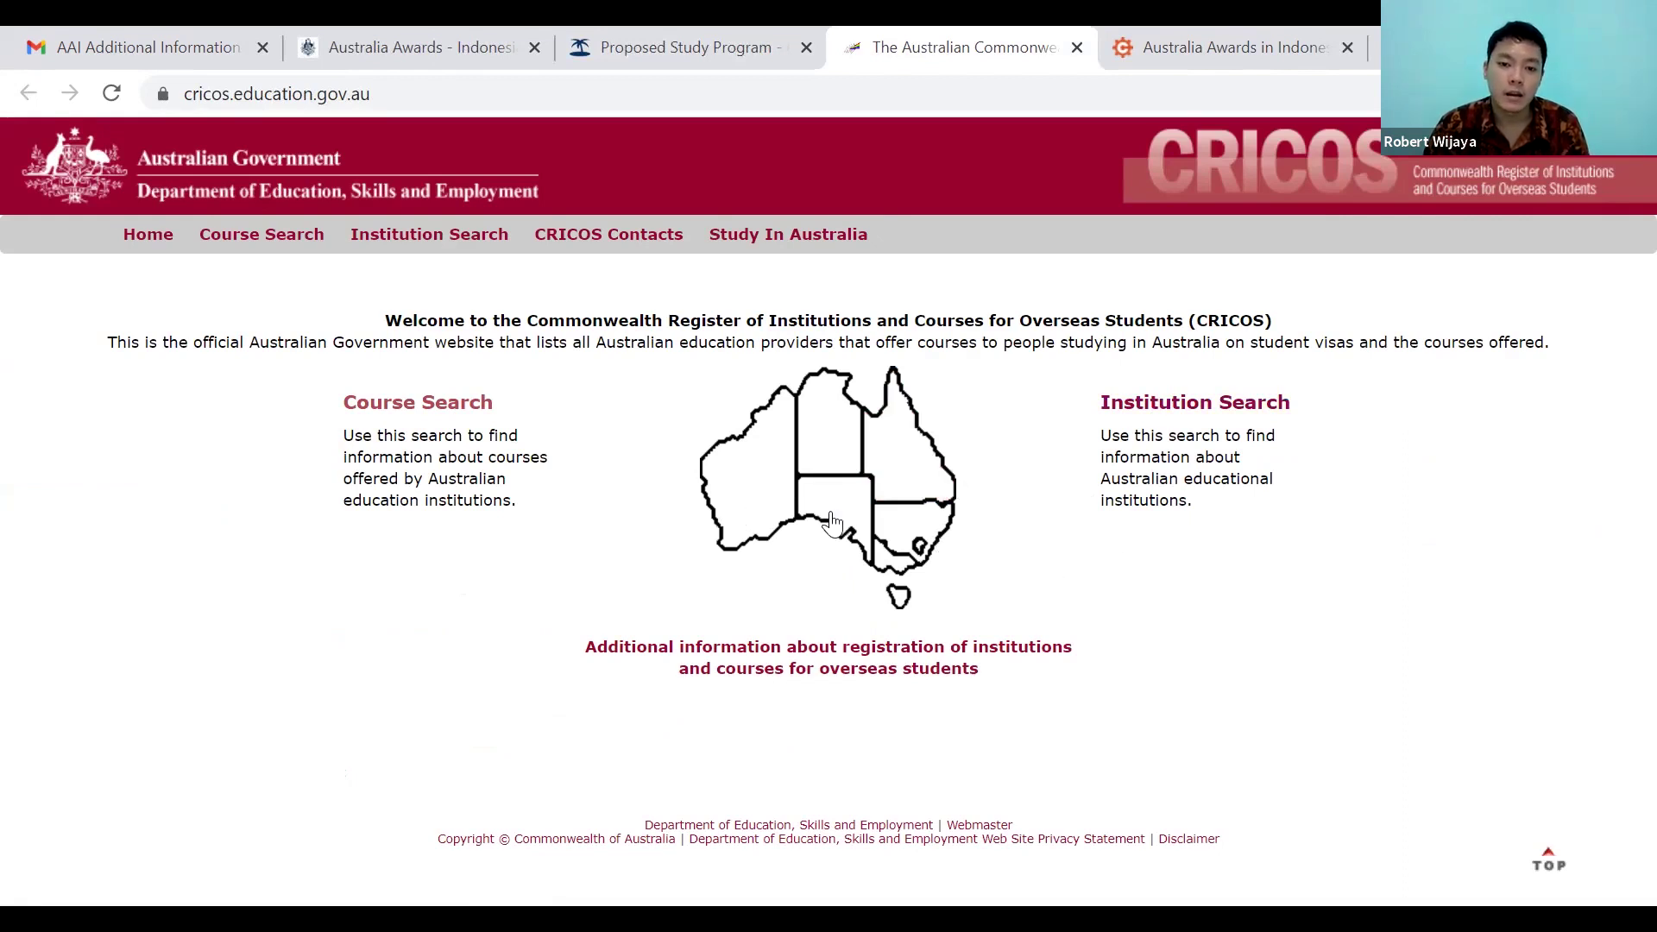
Open the CRICOS Course Search and look over its search criteria, including the course code fields.
left_click(473, 406)
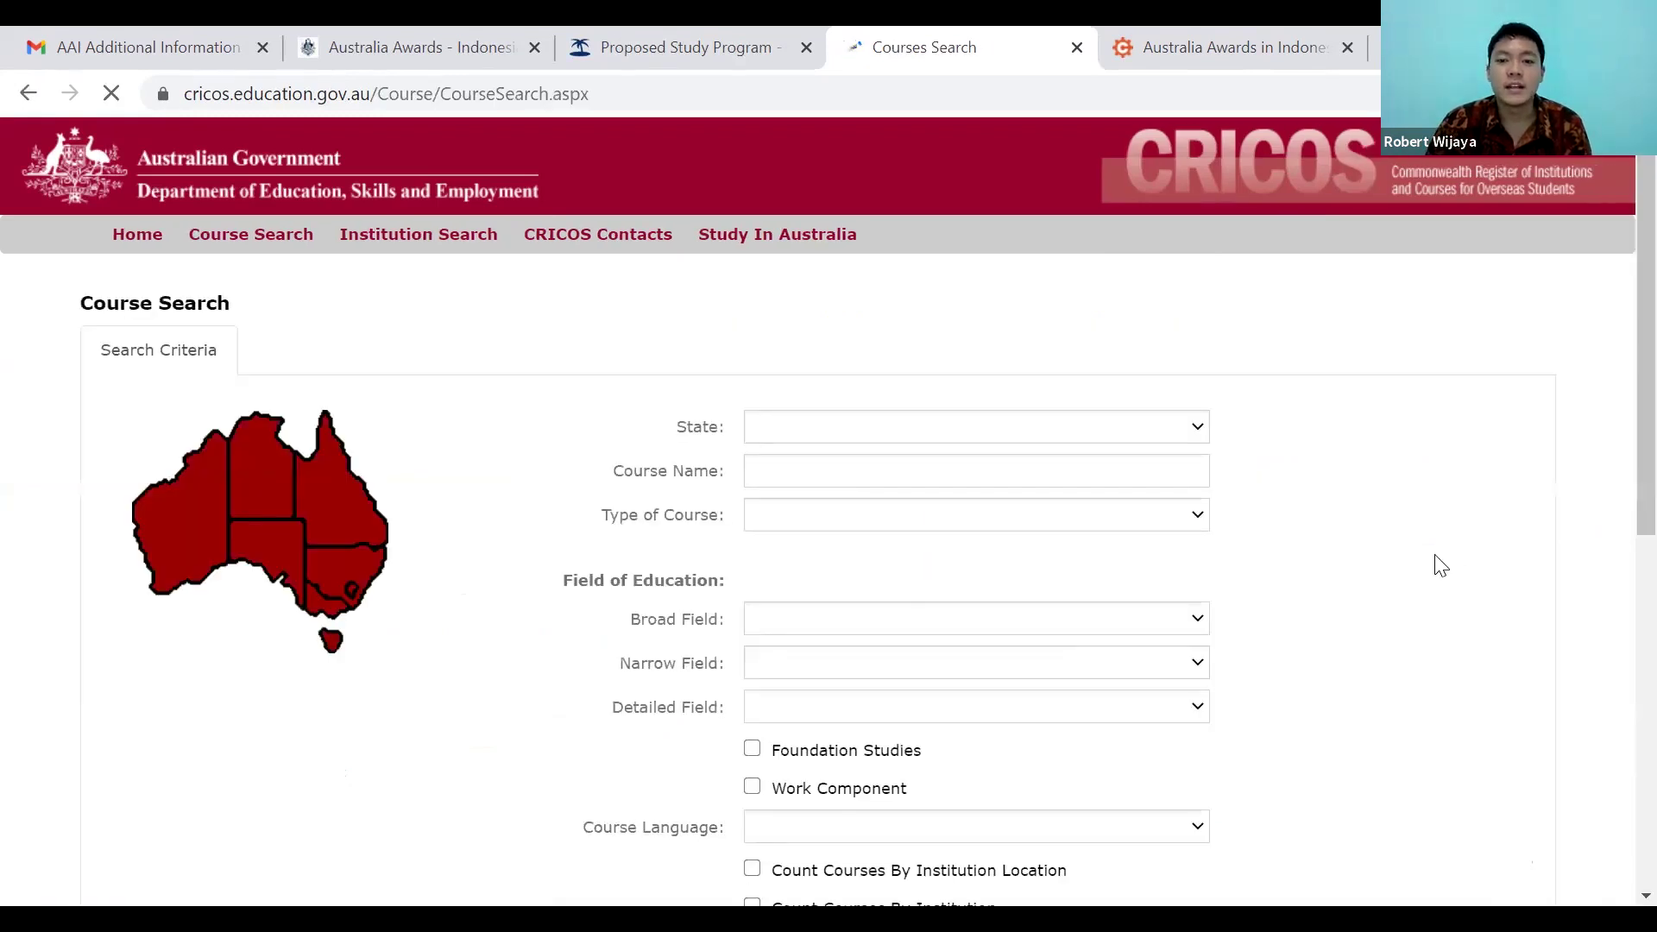
scroll(1435, 561, "down", 2)
scroll(1428, 485, "down", 2)
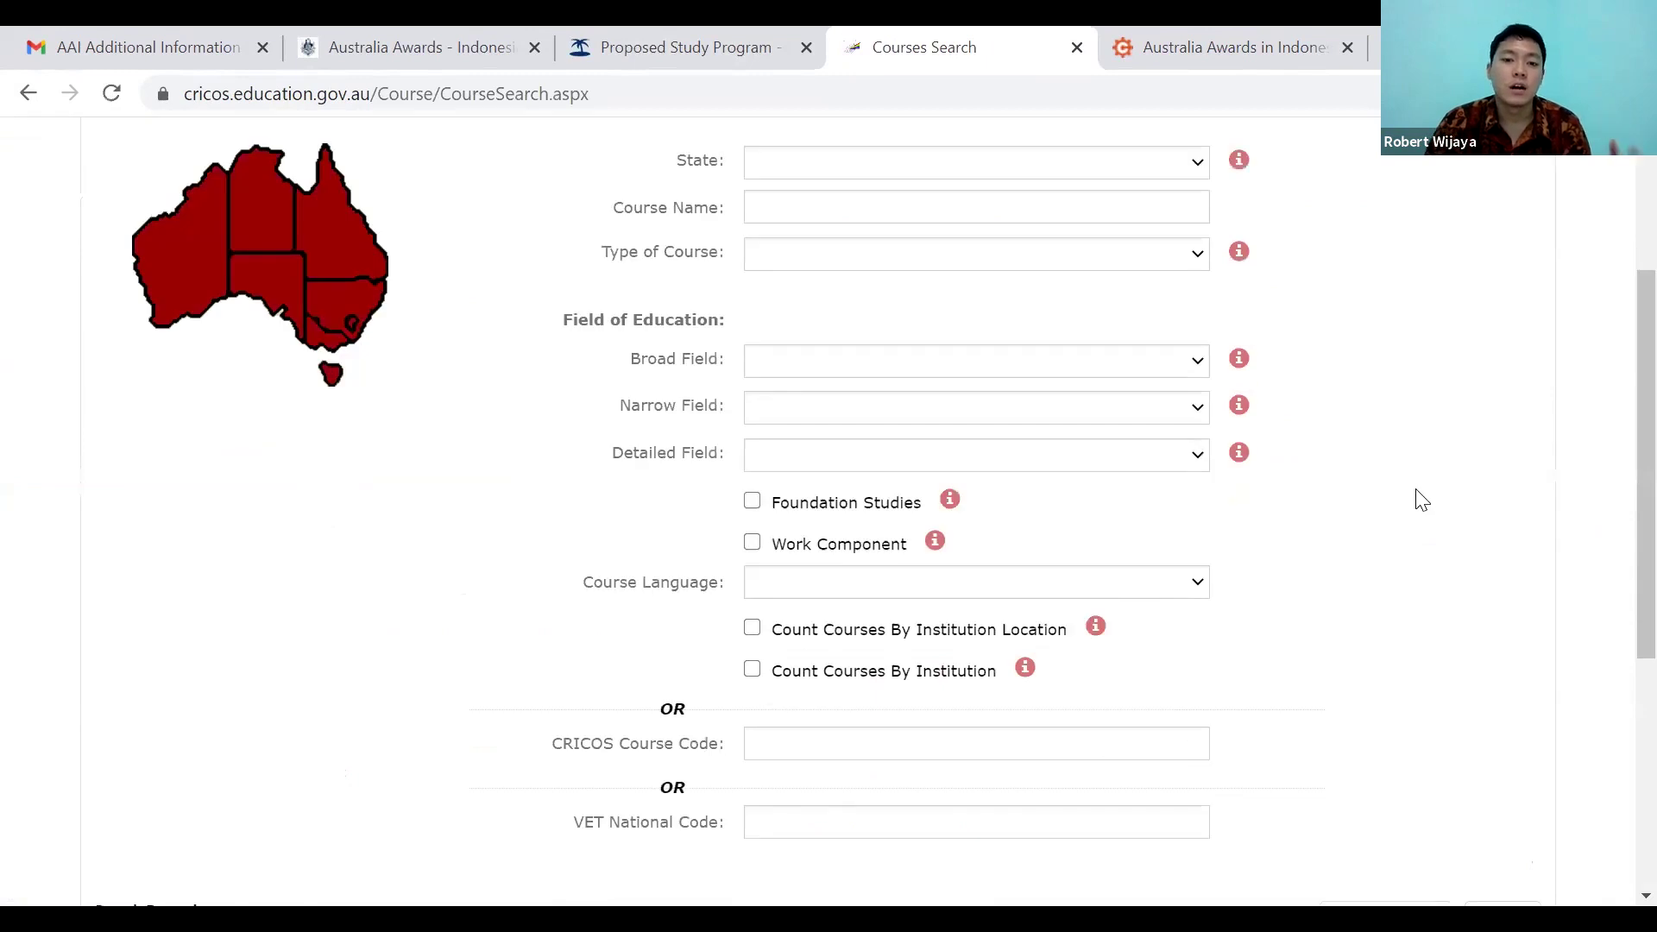
scroll(1415, 500, "up", 2)
scroll(1417, 507, "up", 2)
Enter economics as the course name in the search criteria.
left_click(1154, 471)
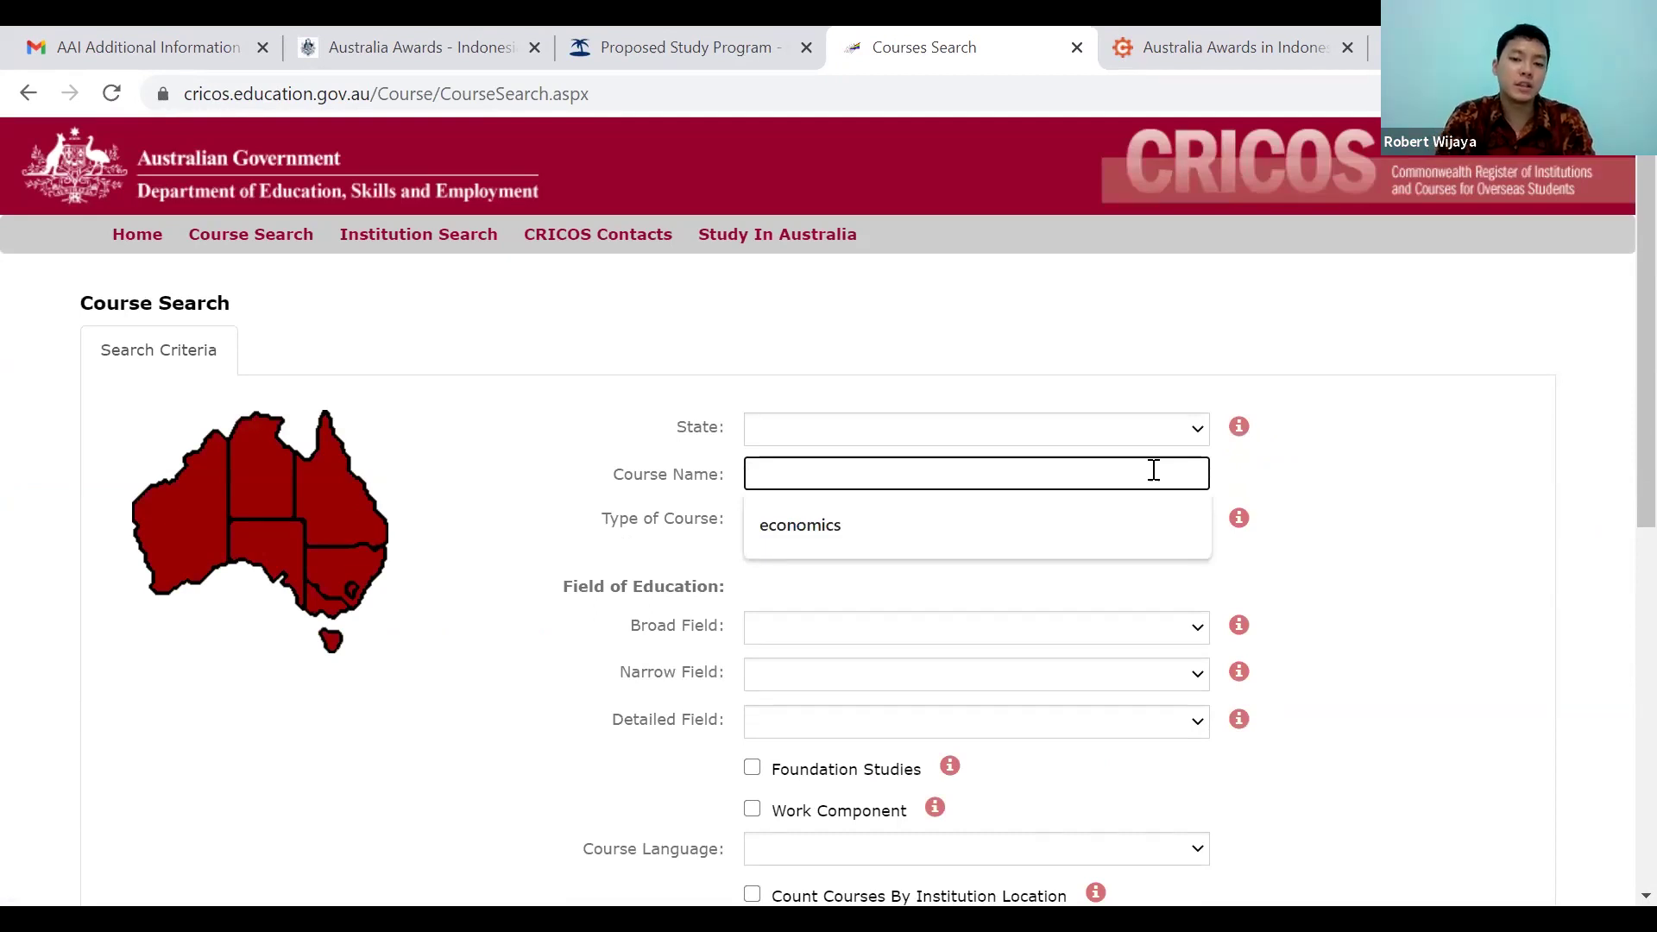
type("eco")
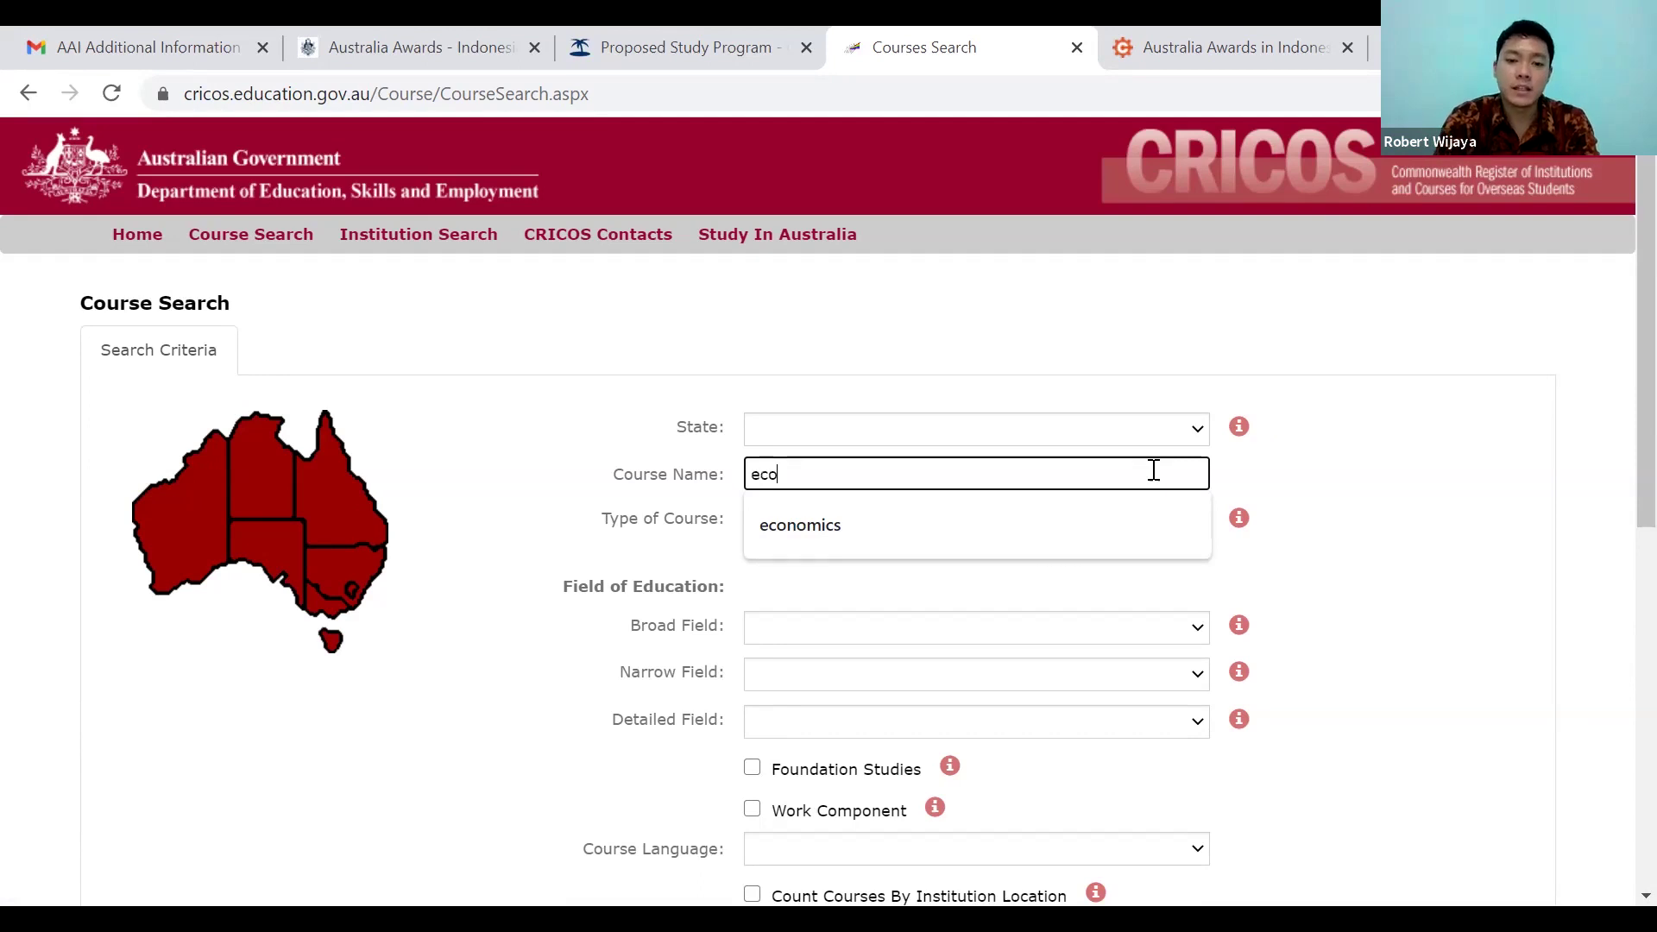
type("nomuc")
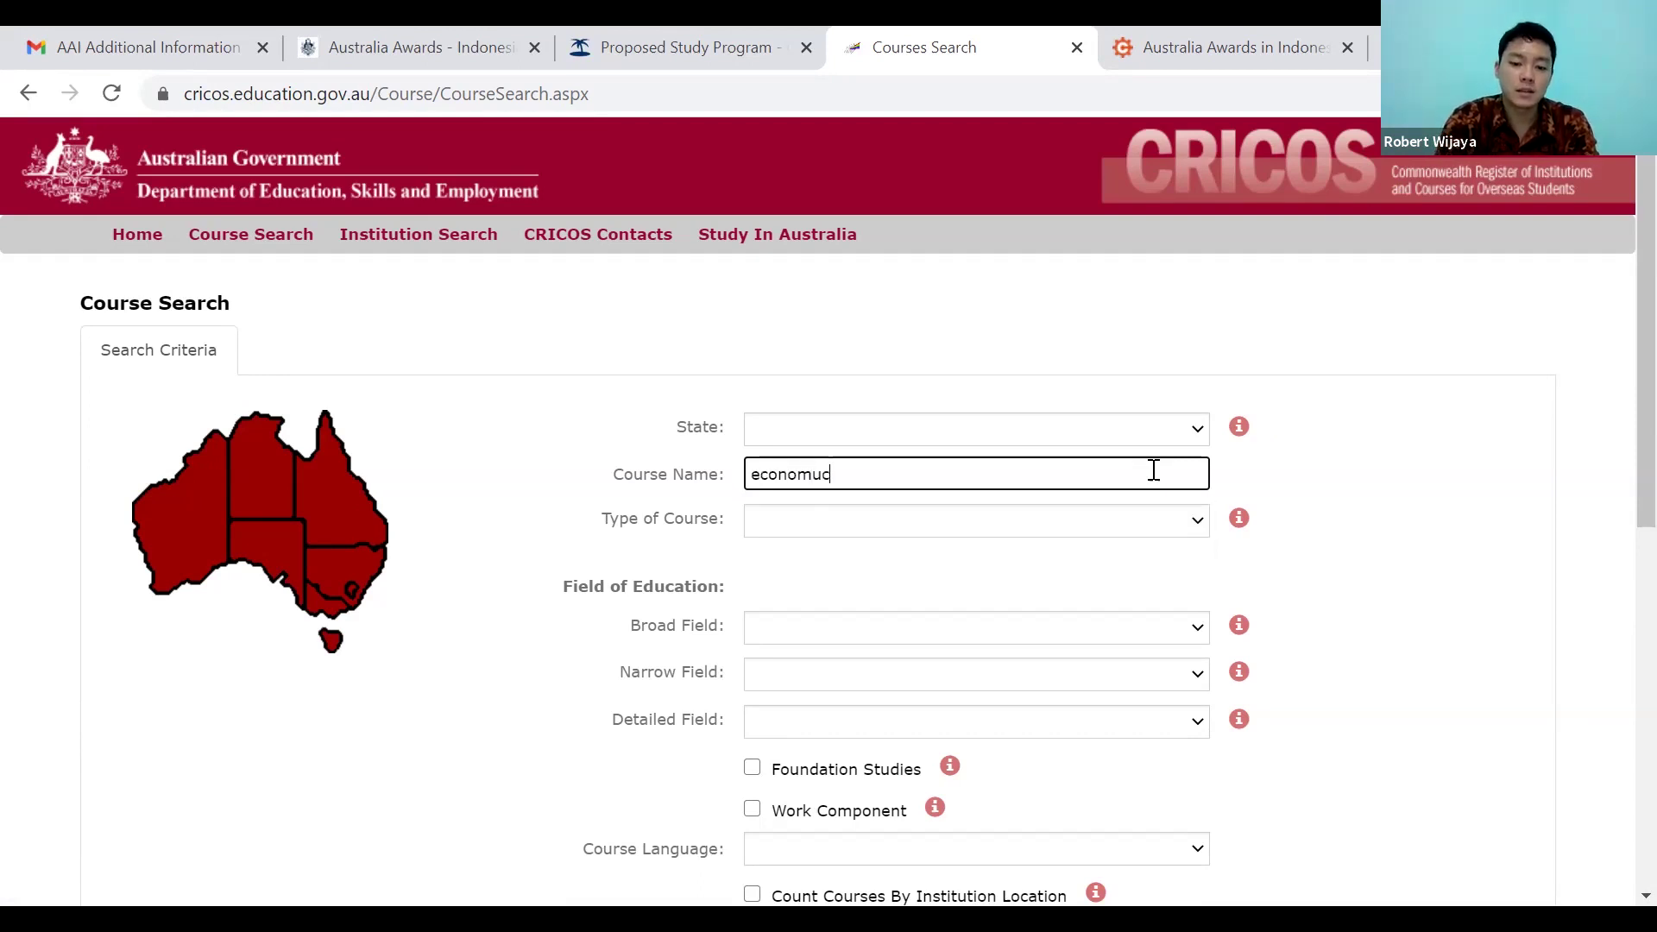
key("BackSpace")
key("BackSpace")
type("ics")
key("Tab")
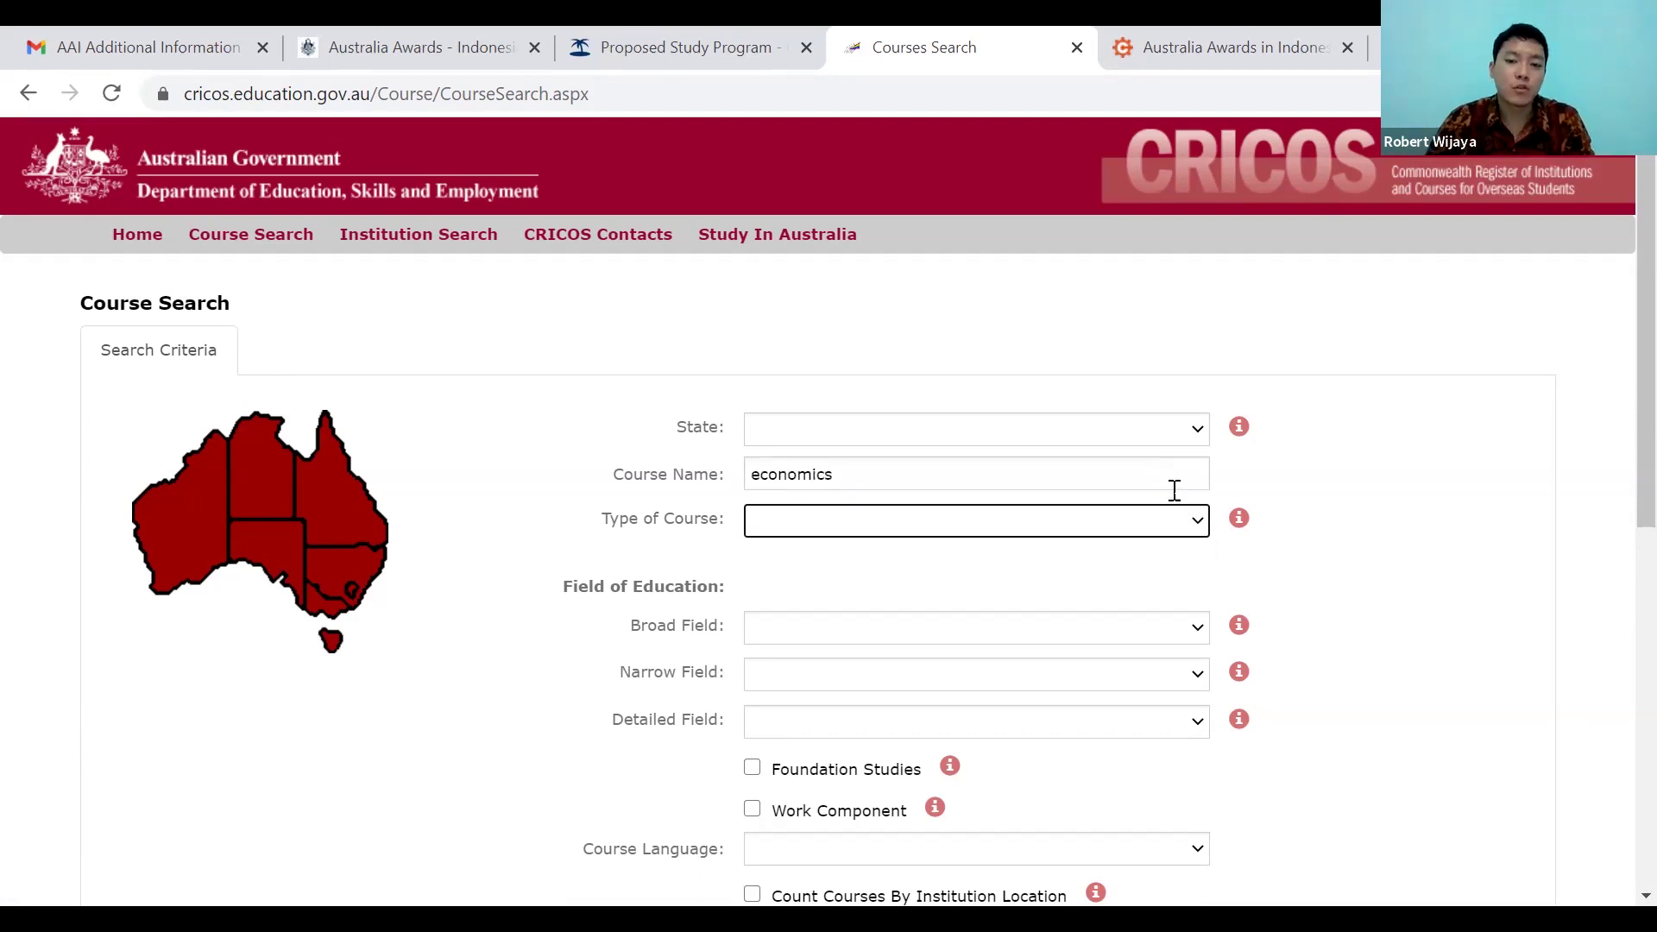
Set the type of course to Masters Degree (Coursework) and run the course search.
left_click(1198, 523)
scroll(1031, 397, "down", 1)
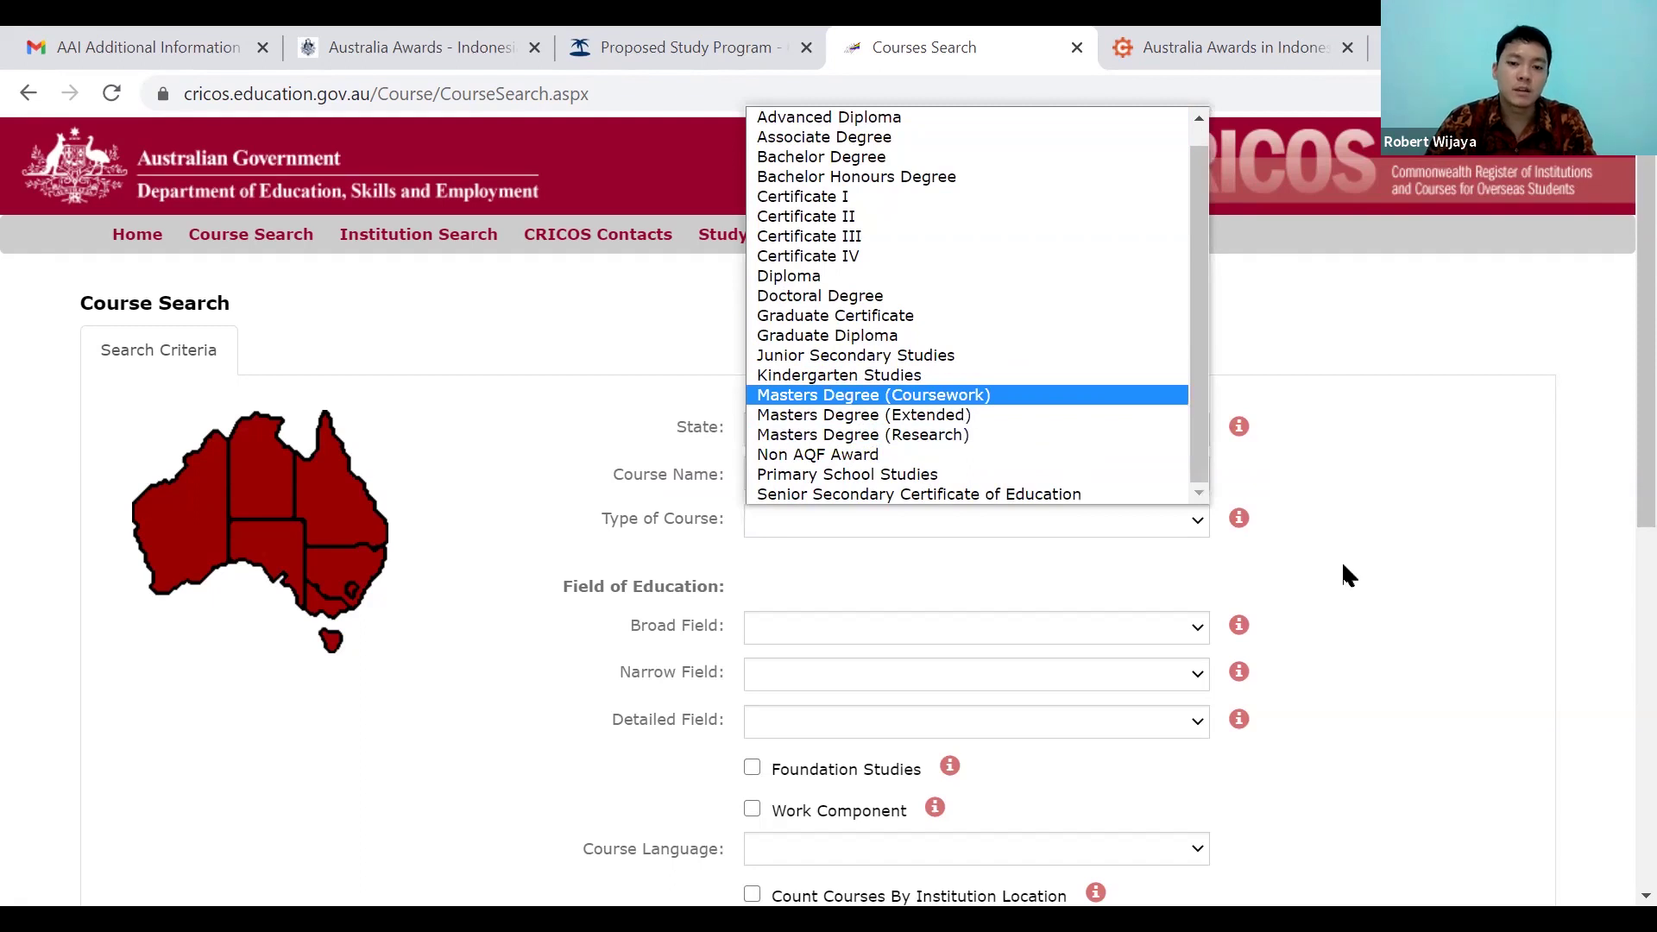
left_click(1372, 562)
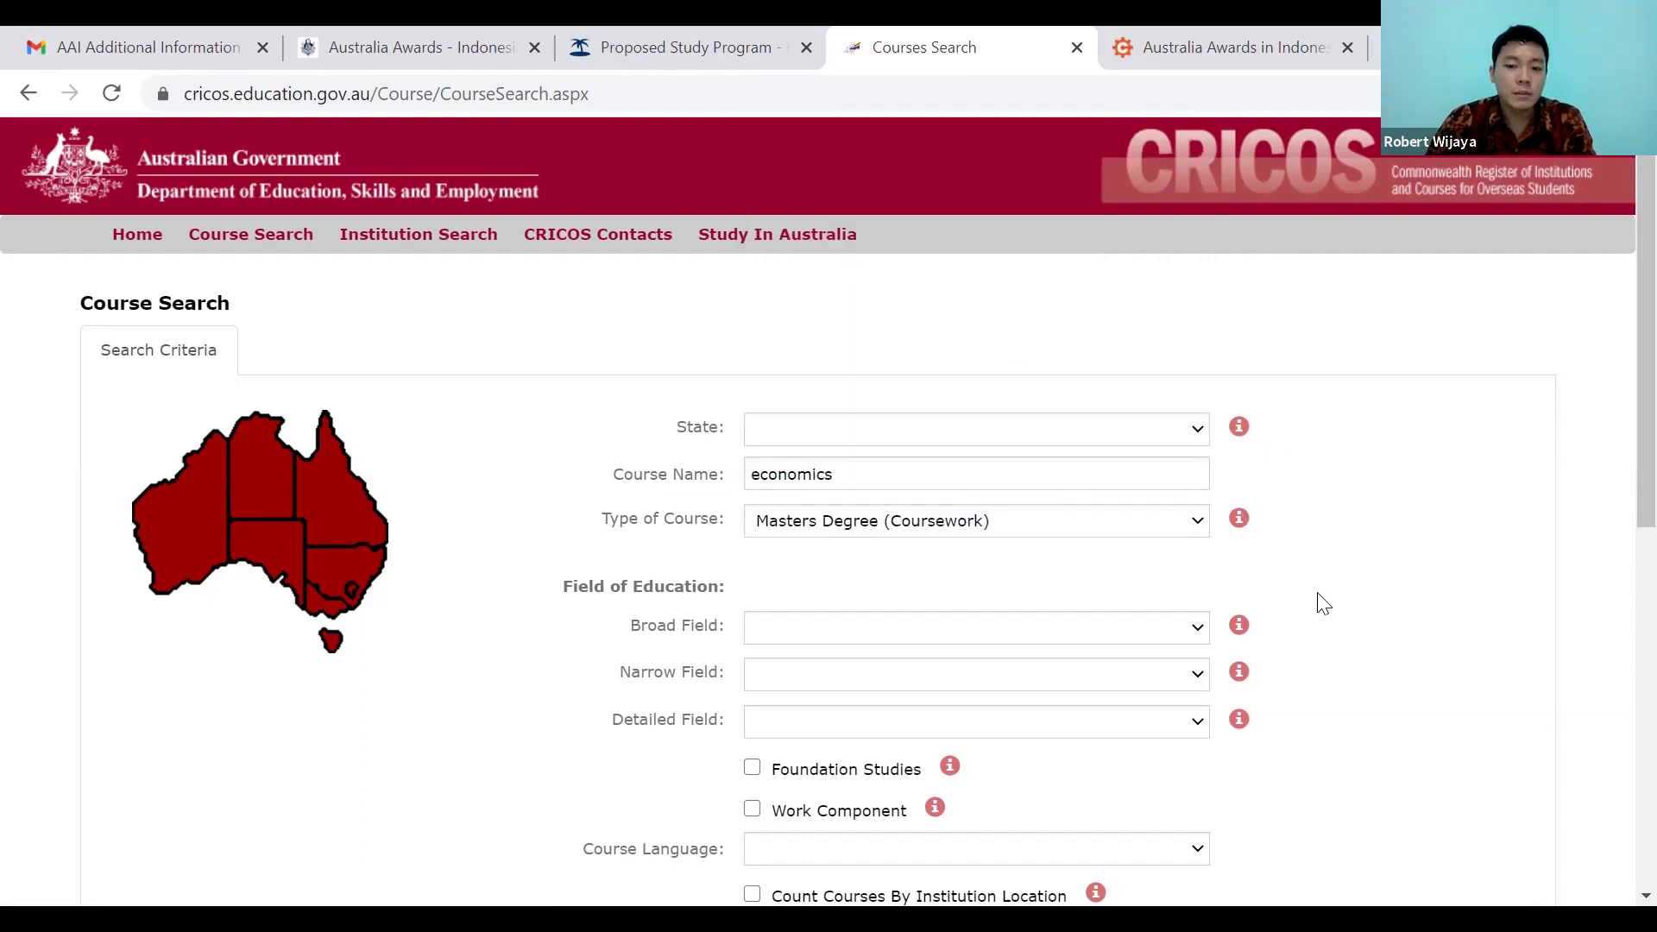
scroll(1361, 811, "down", 4)
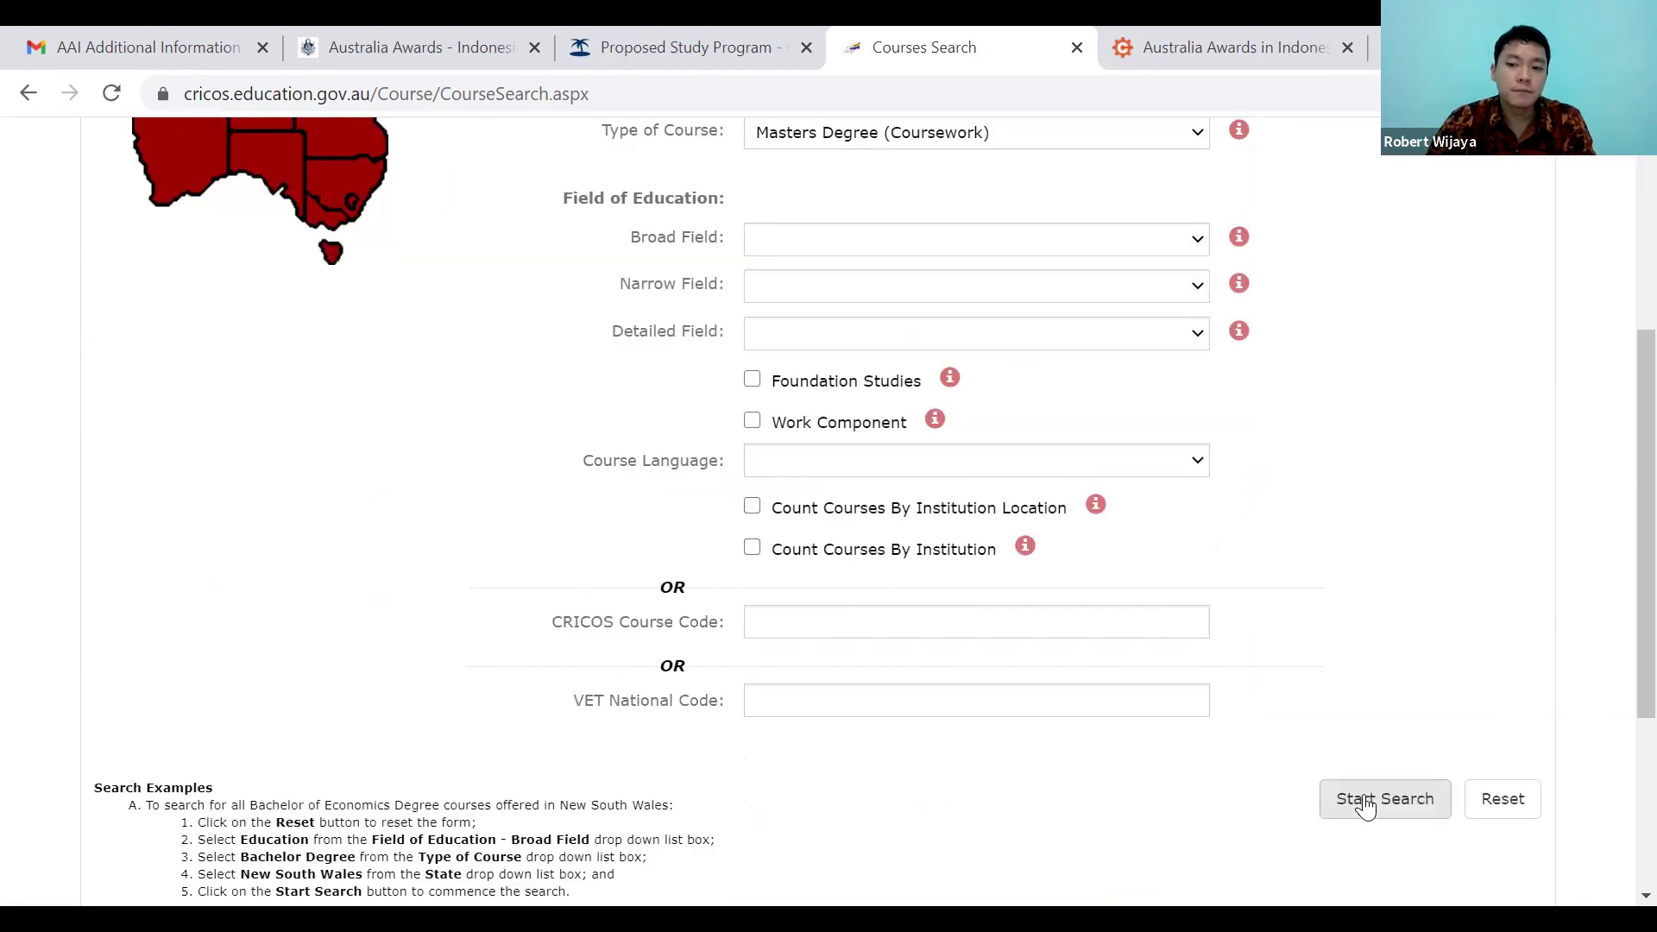
left_click(1363, 807)
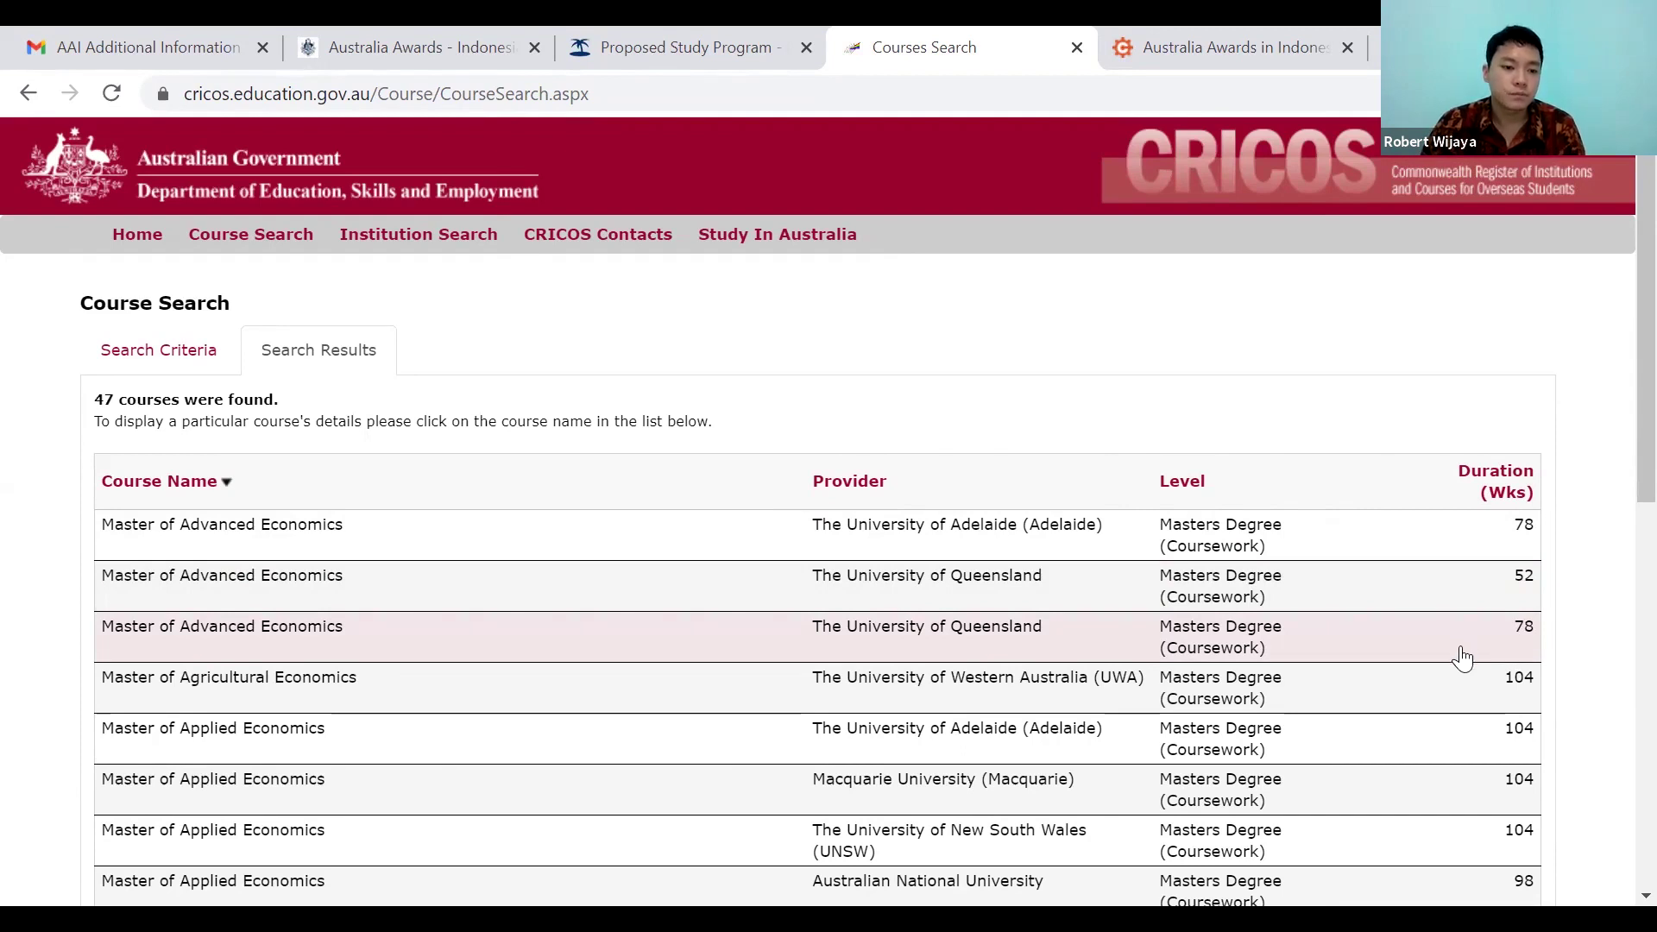
Browse all three pages of the economics course results, then return to page 2.
scroll(1458, 656, "down", 3)
scroll(1424, 638, "down", 3)
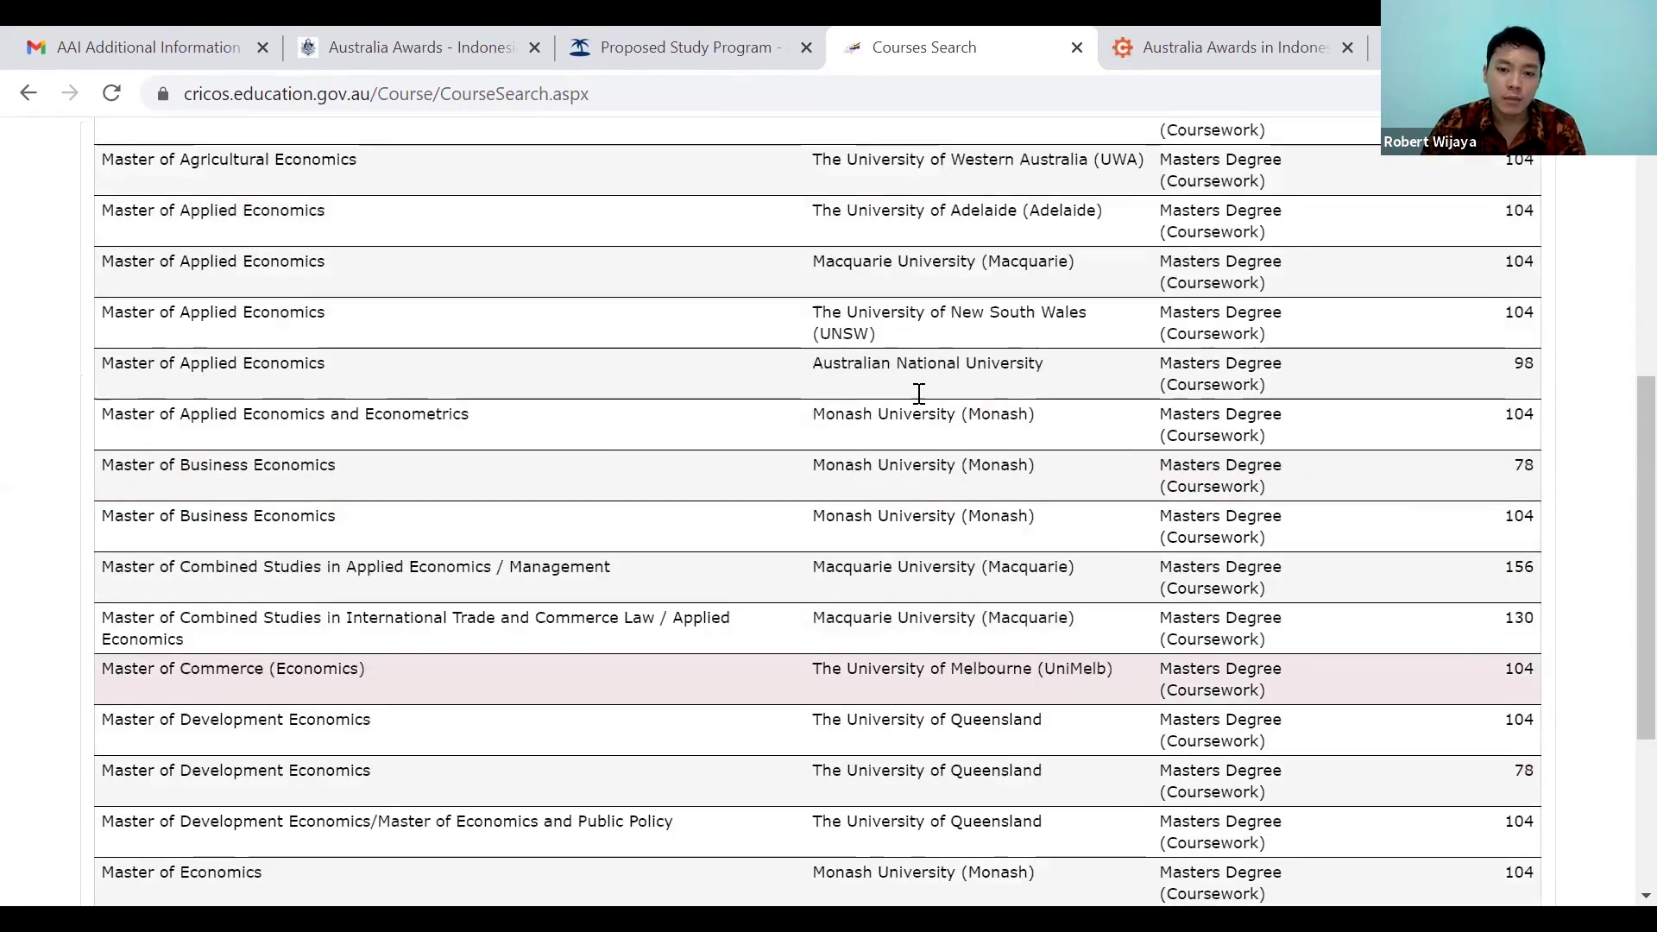
scroll(850, 518, "down", 3)
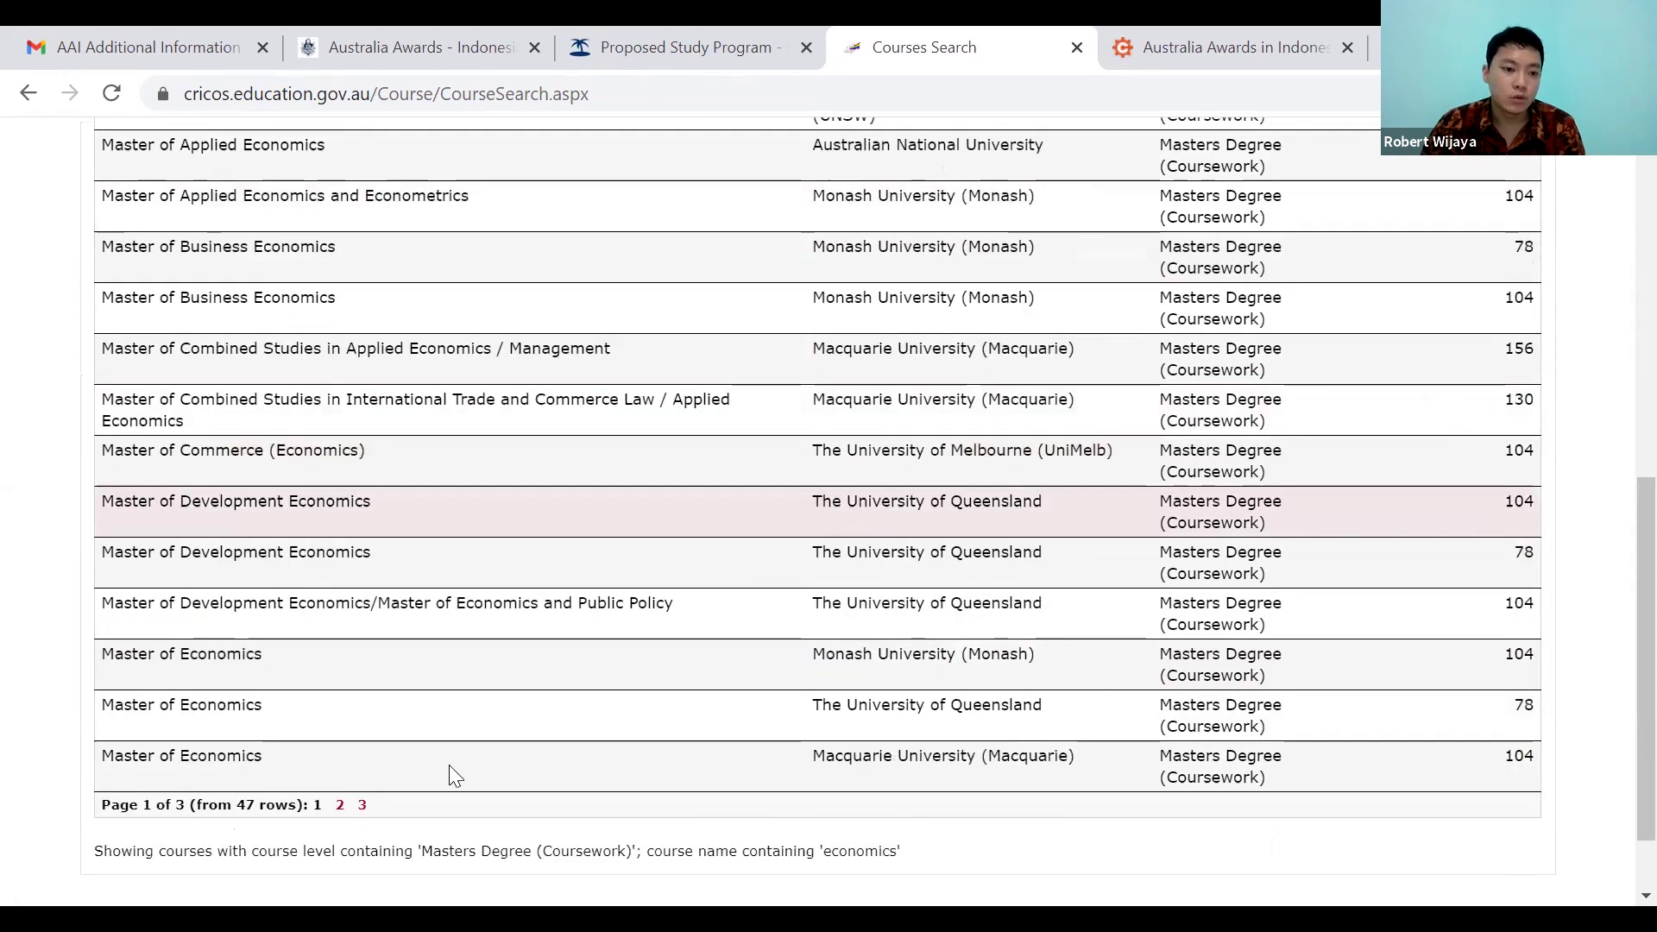
scroll(451, 768, "down", 1)
left_click(340, 764)
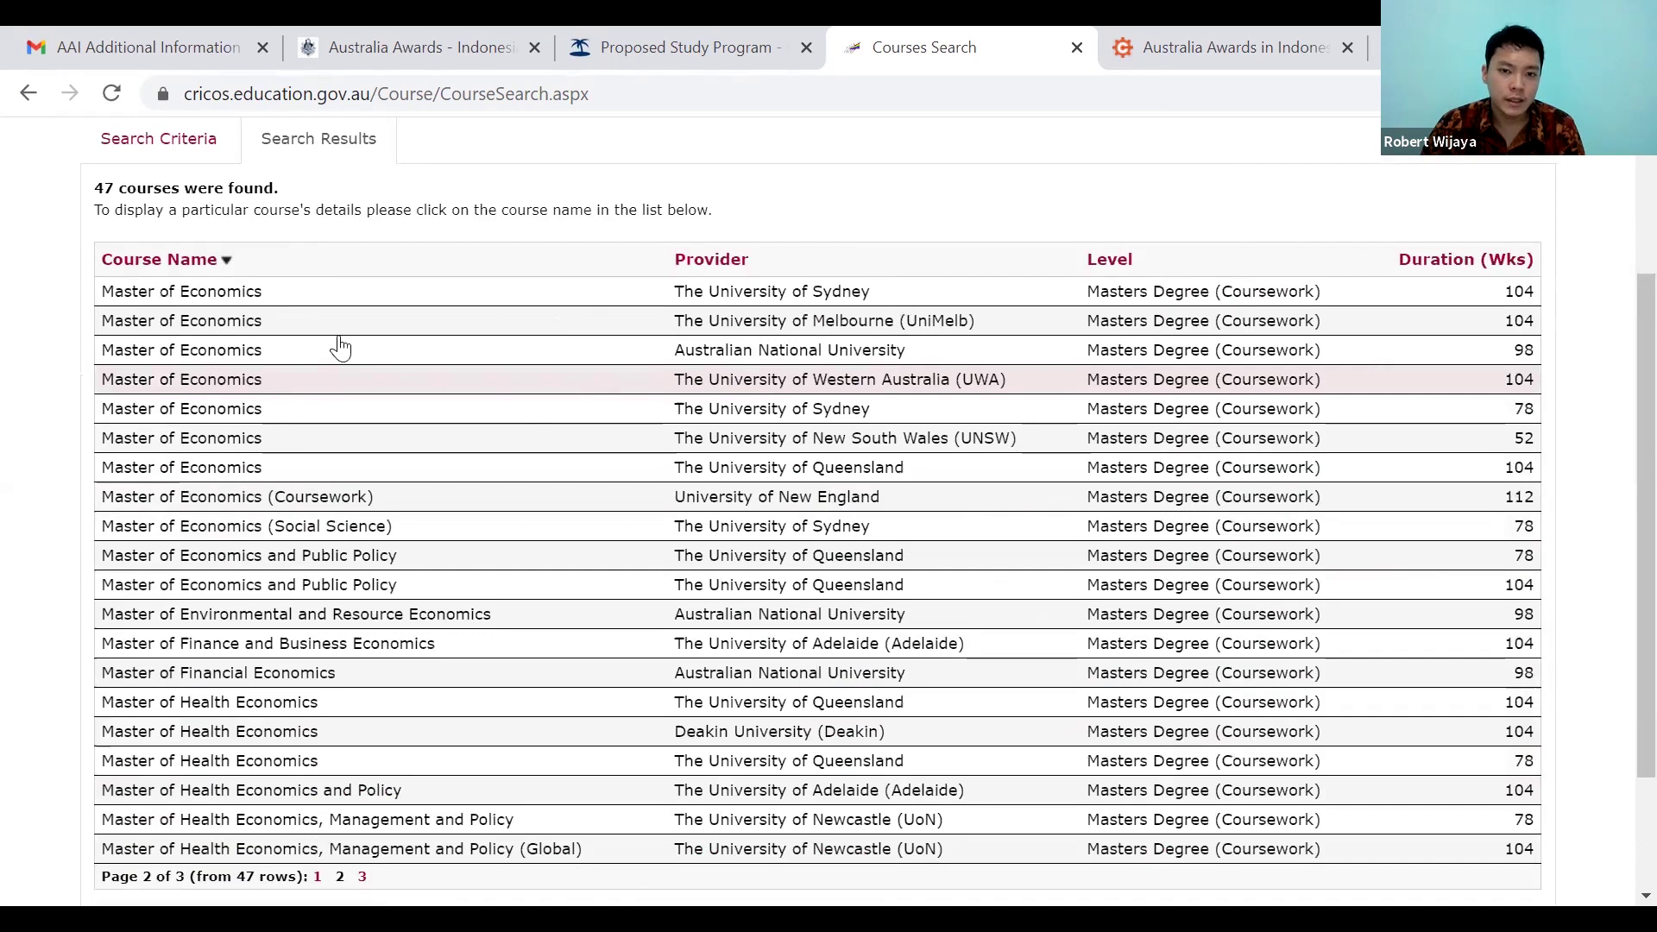
scroll(353, 358, "down", 1)
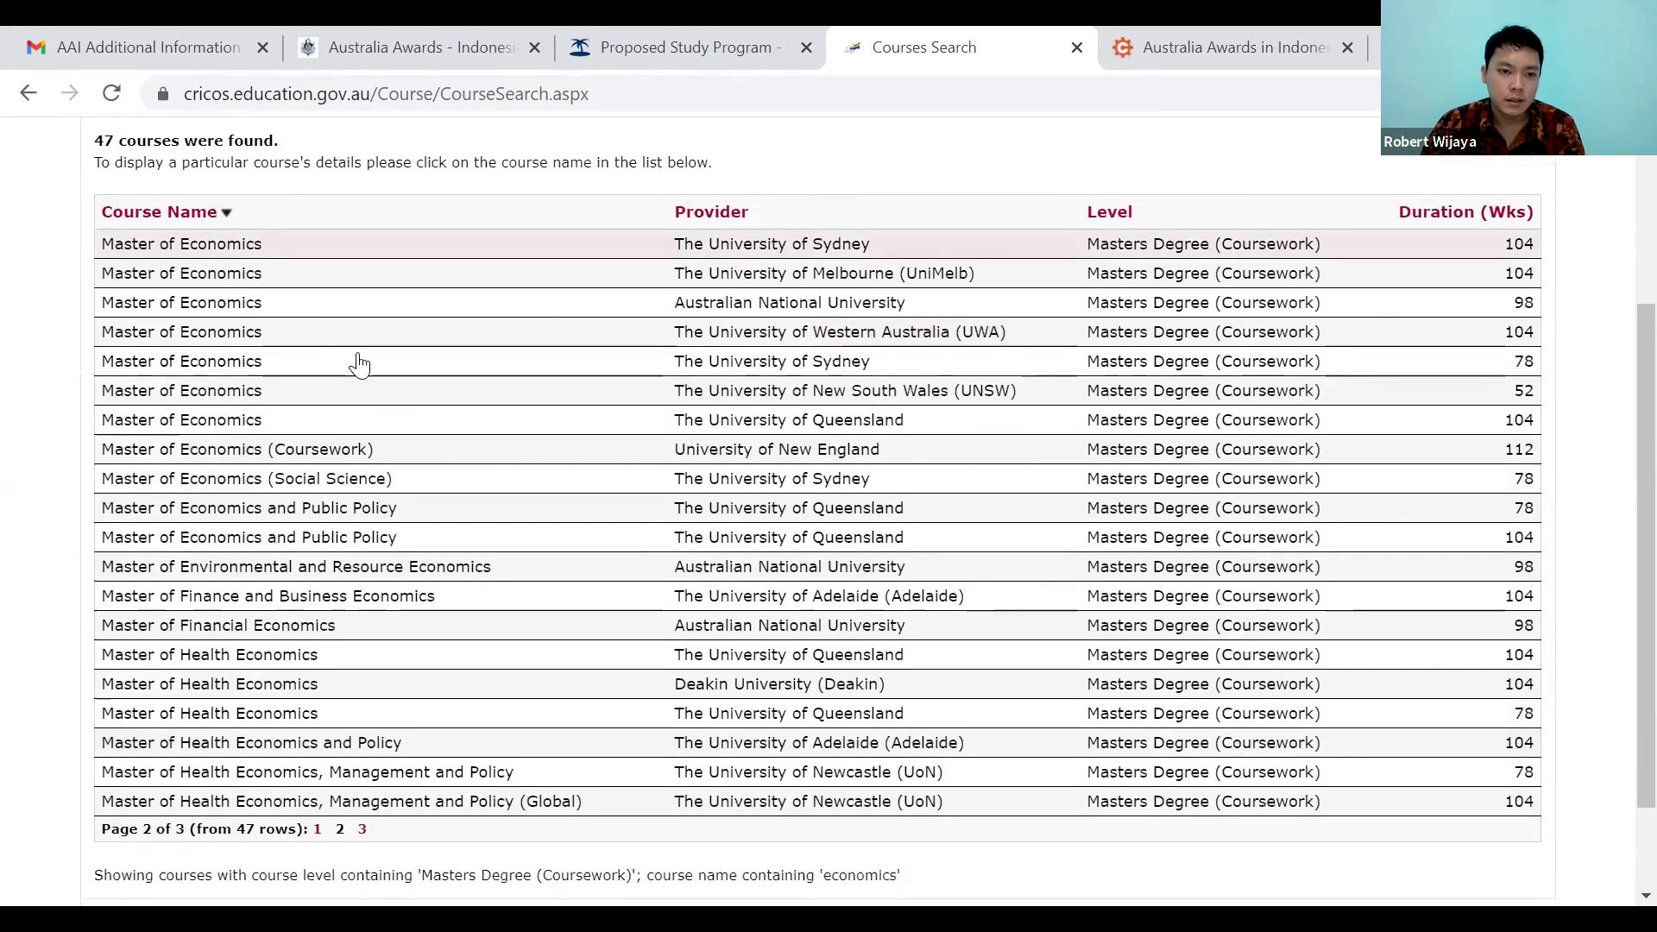
scroll(359, 714, "down", 2)
left_click(362, 709)
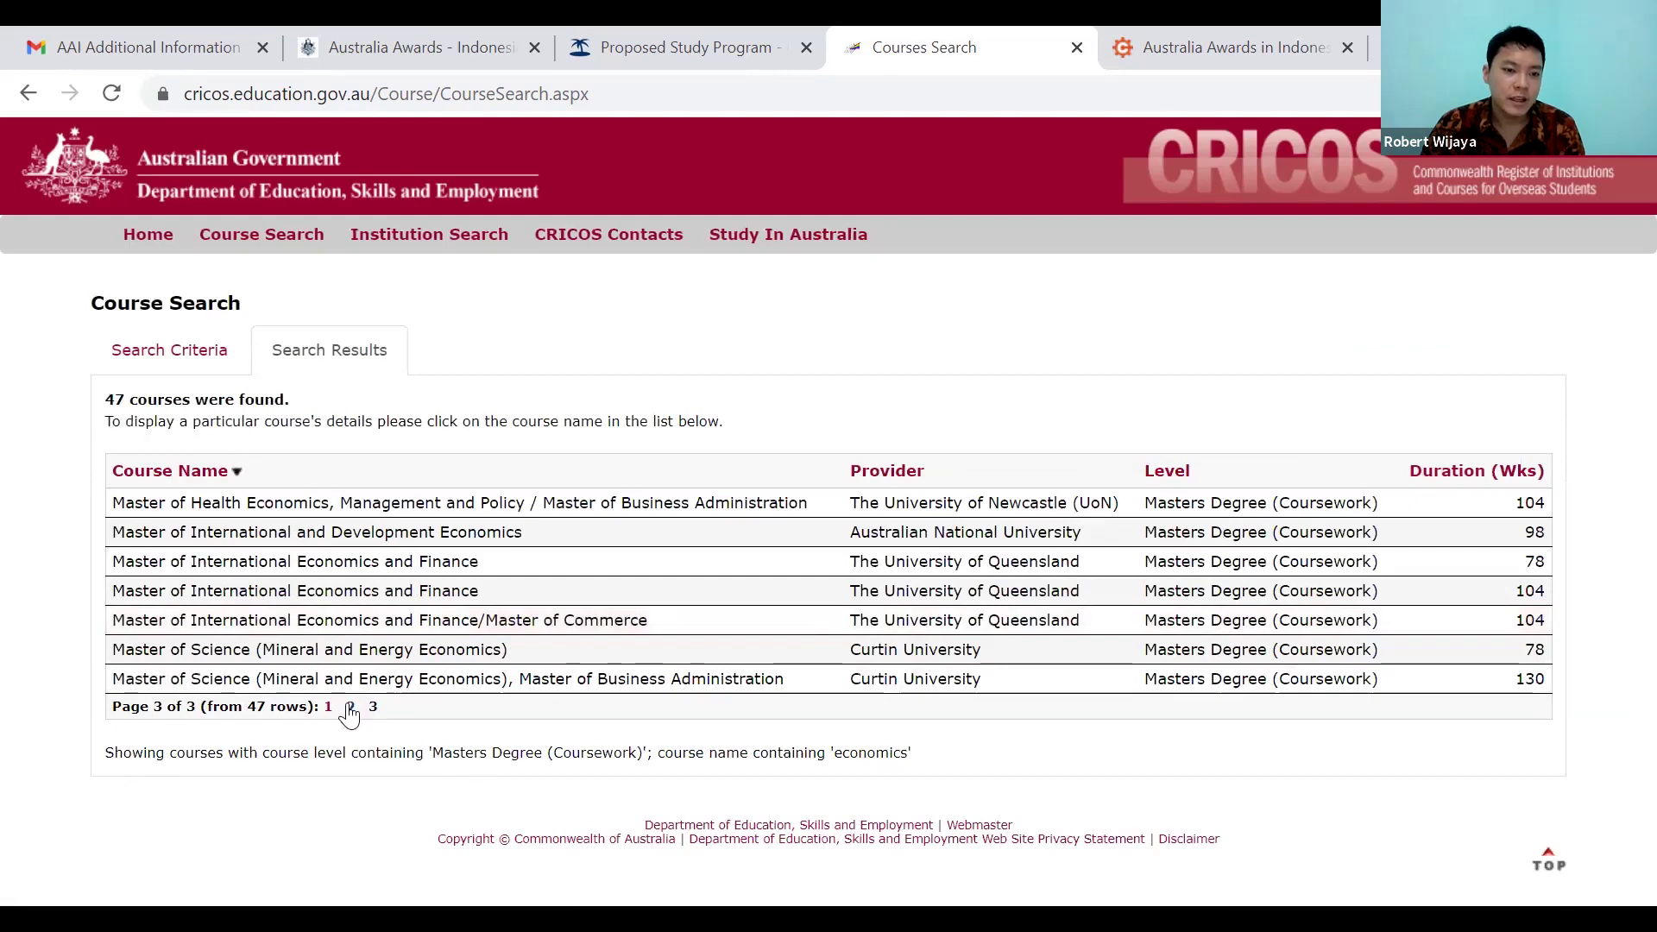
left_click(350, 704)
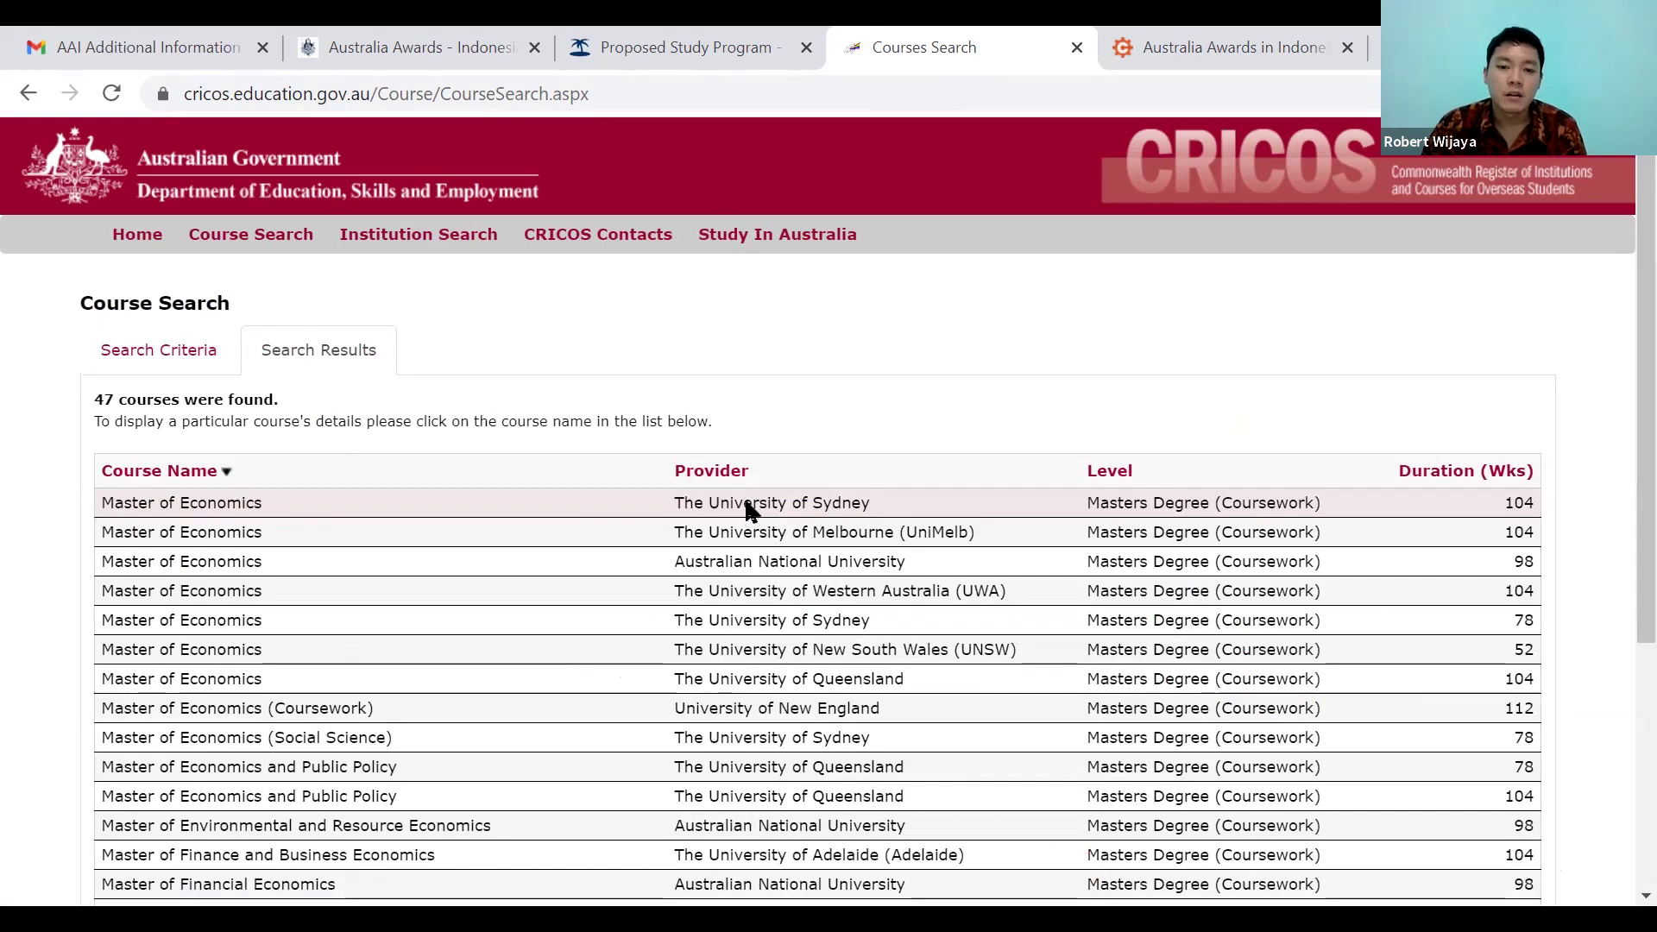
Open The University of Sydney's 104-week Master of Economics and review its course details, highlighting the course language and duration values.
left_click(747, 510)
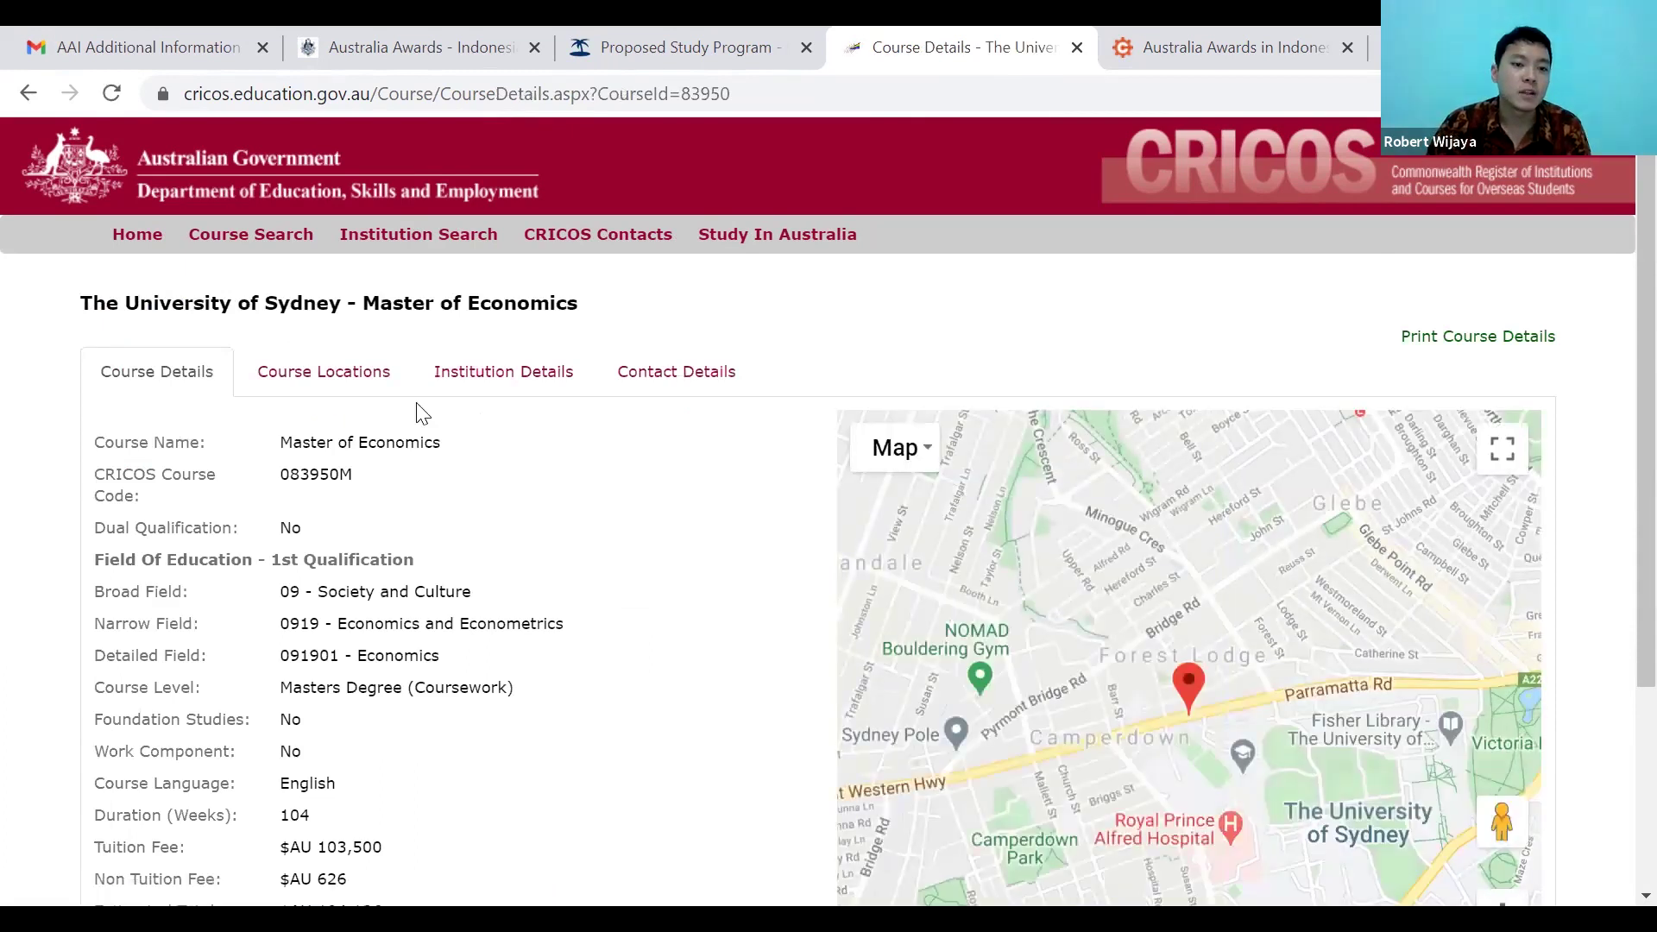
scroll(422, 412, "down", 2)
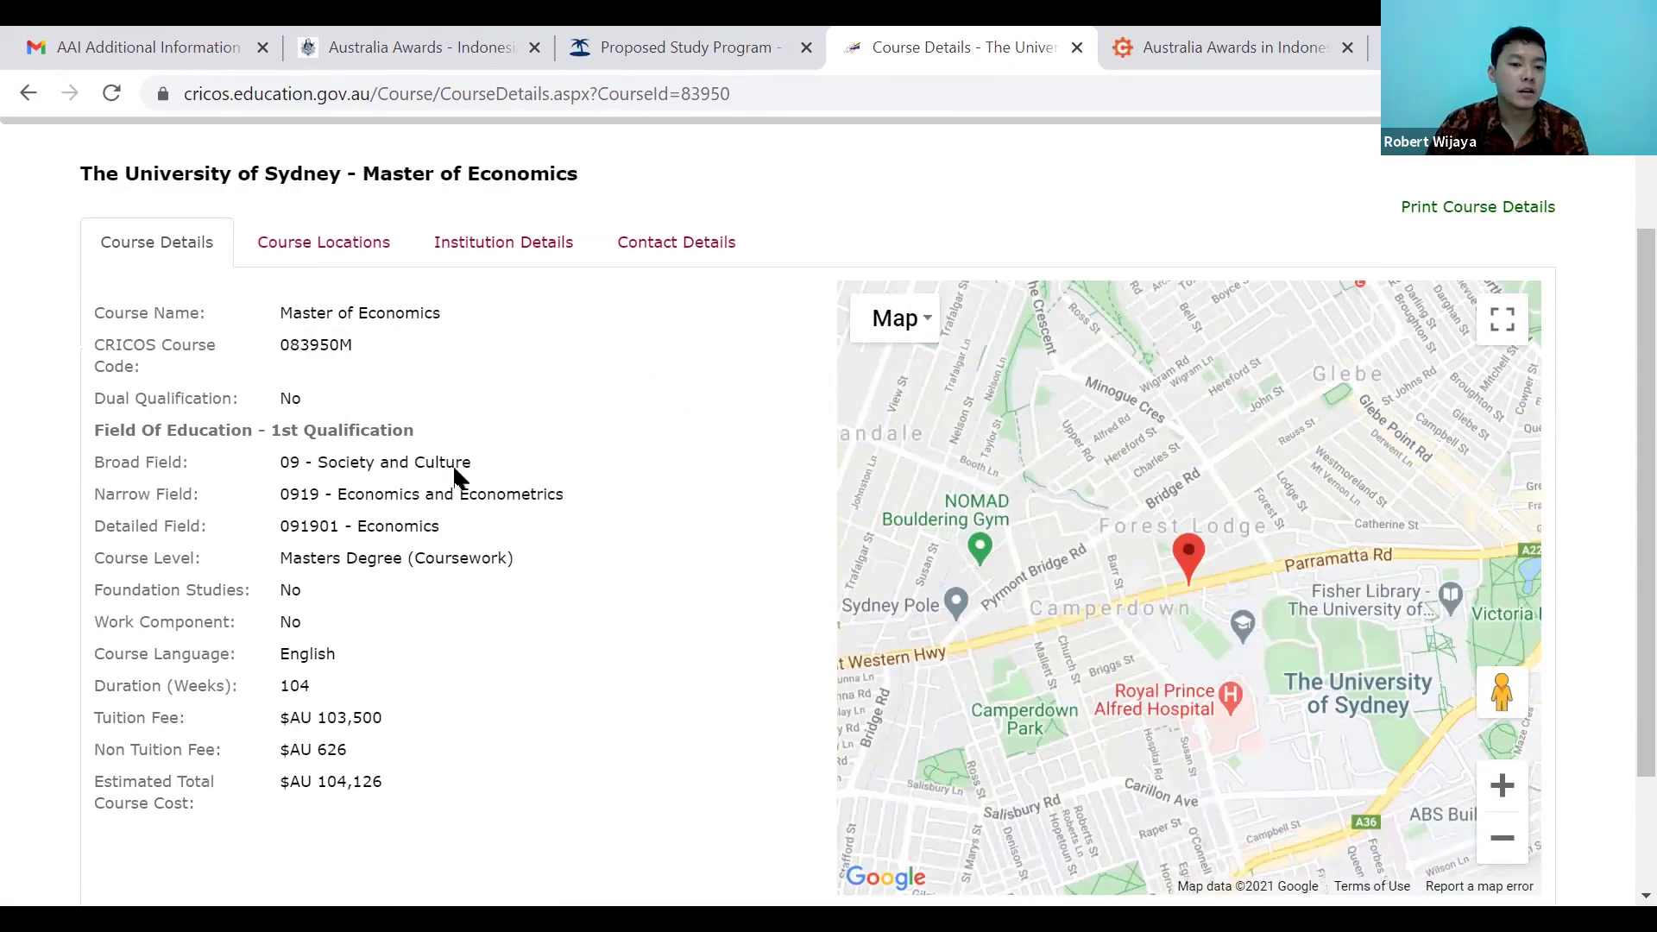
double_click(371, 665)
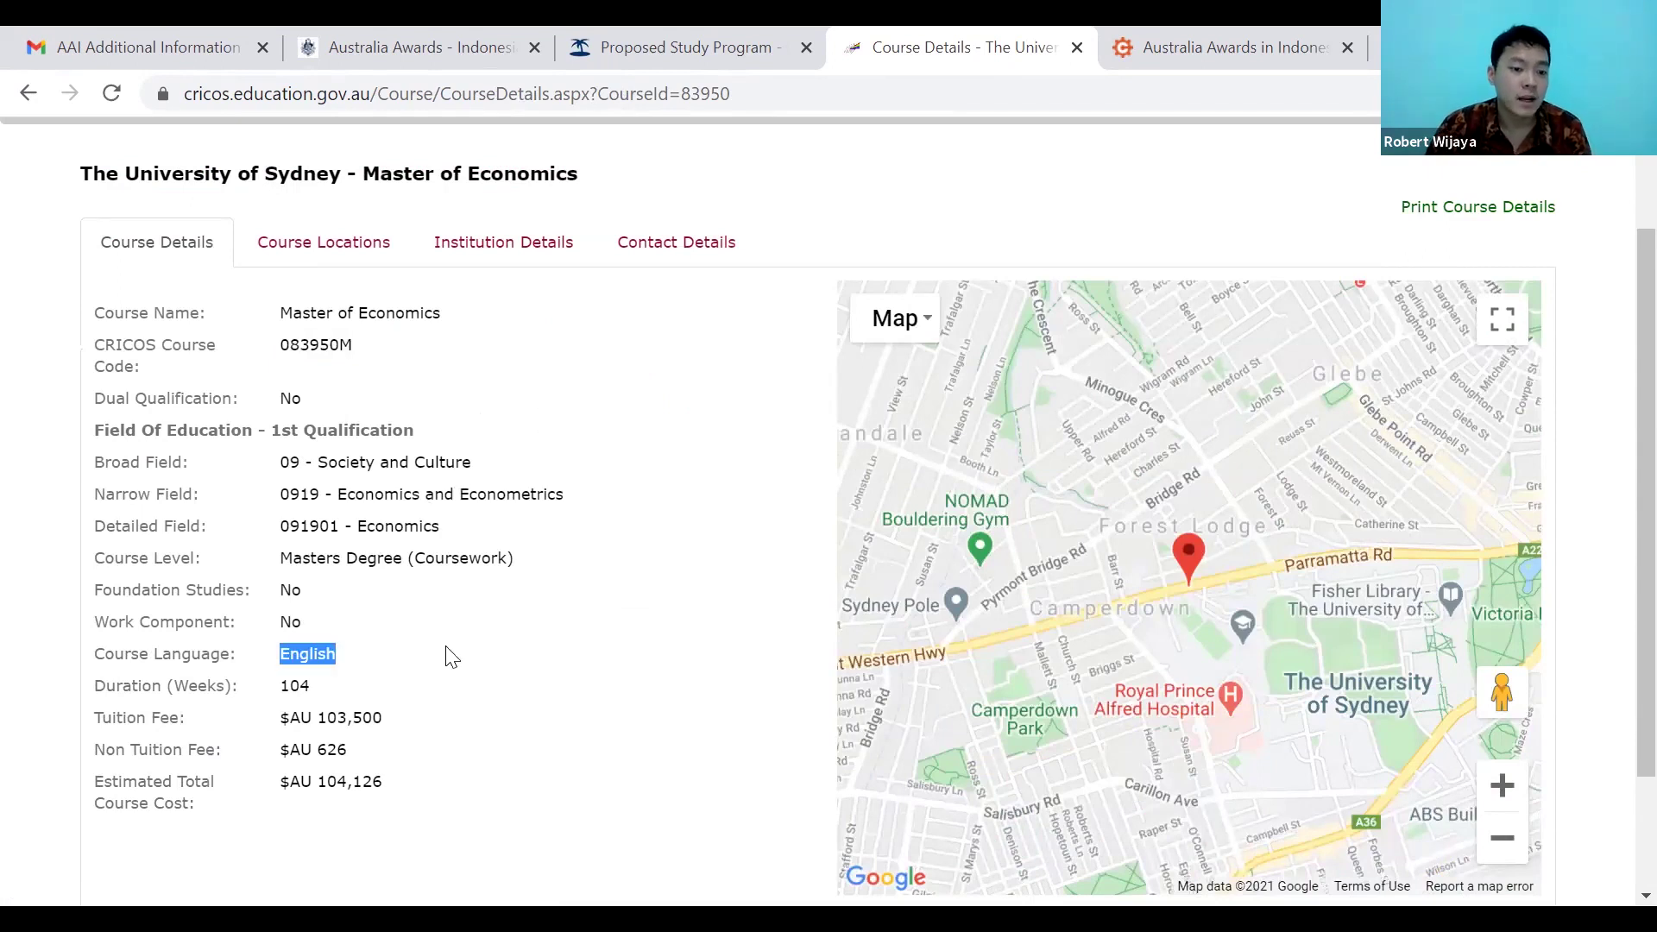
double_click(328, 694)
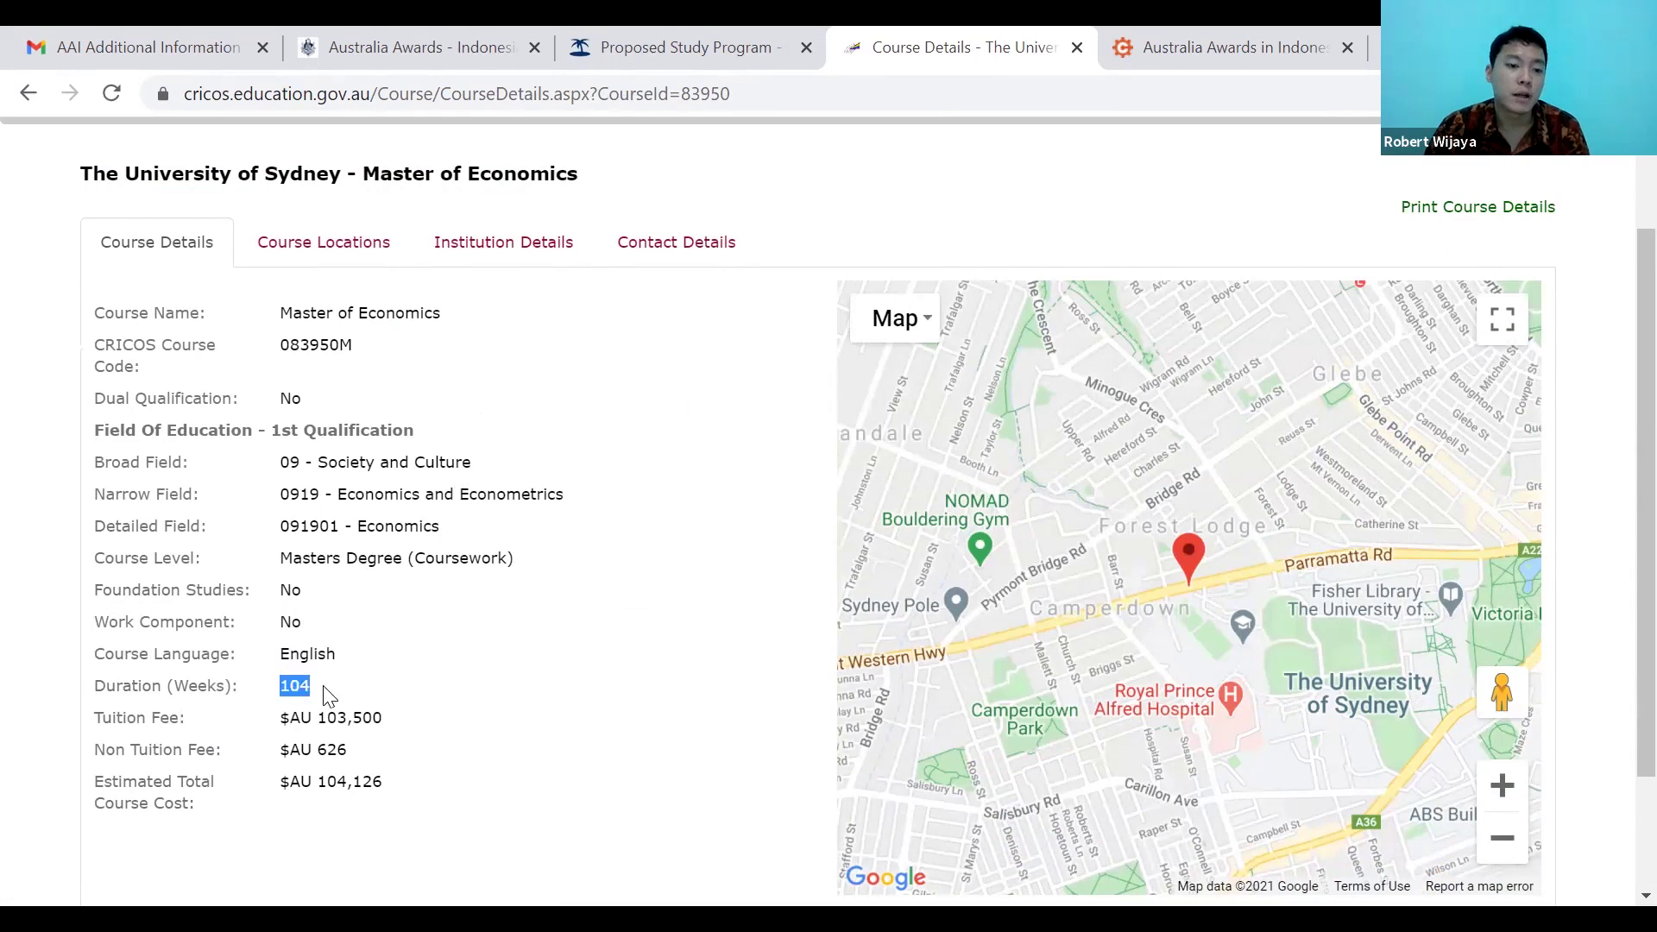
left_click(369, 723)
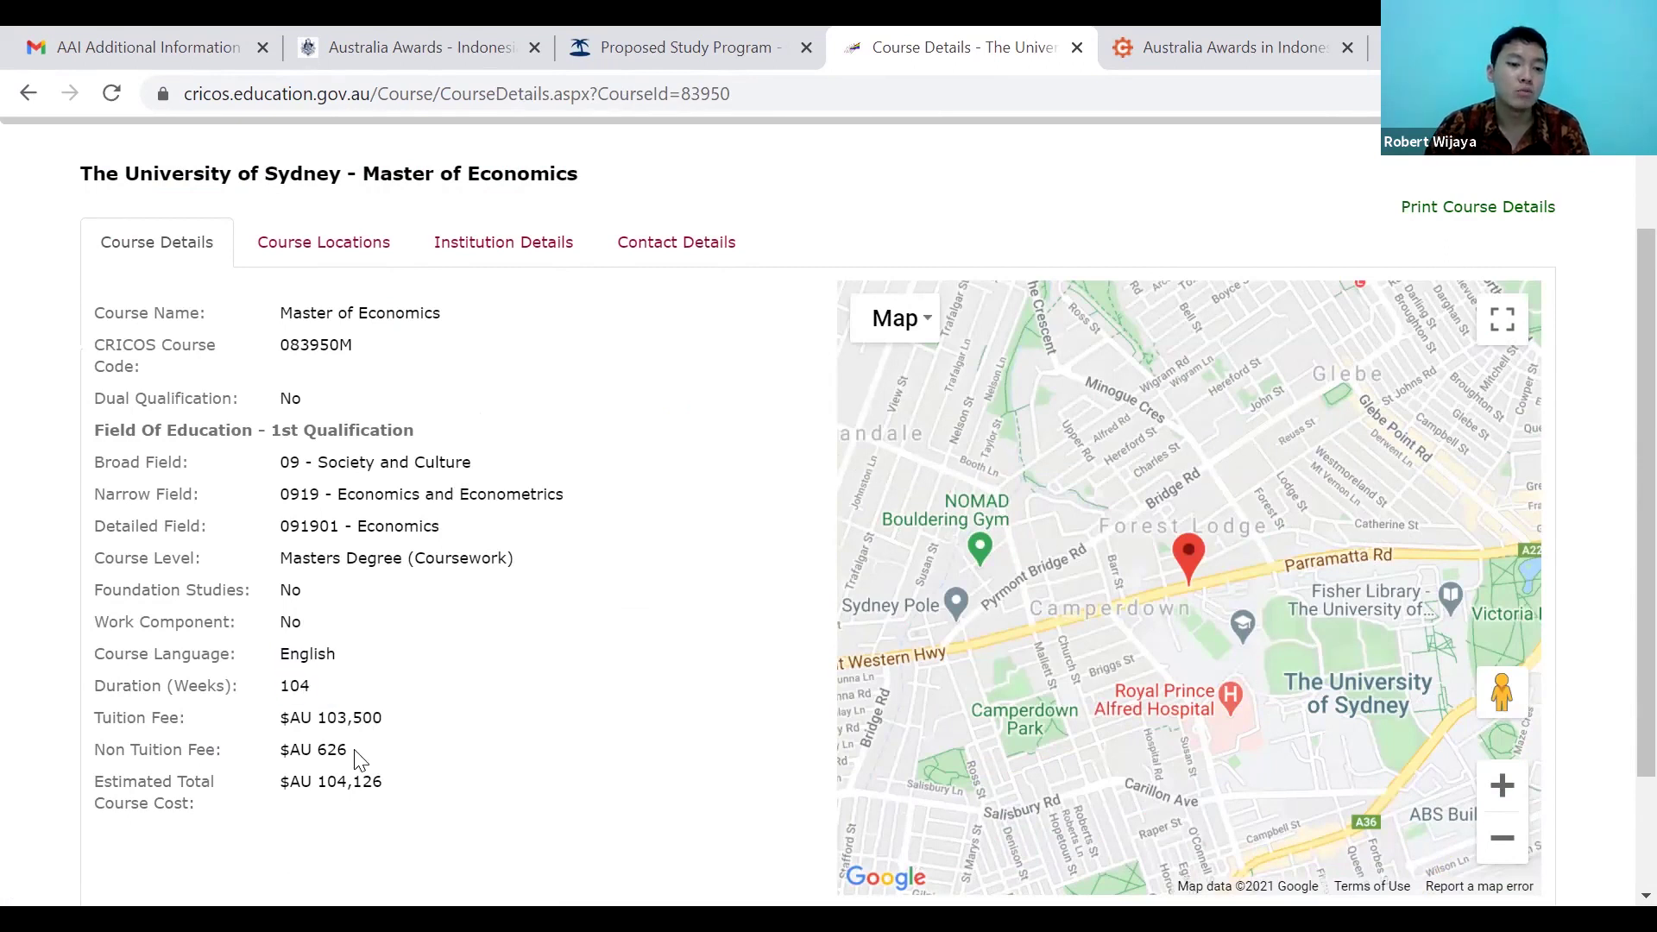
scroll(499, 475, "up", 2)
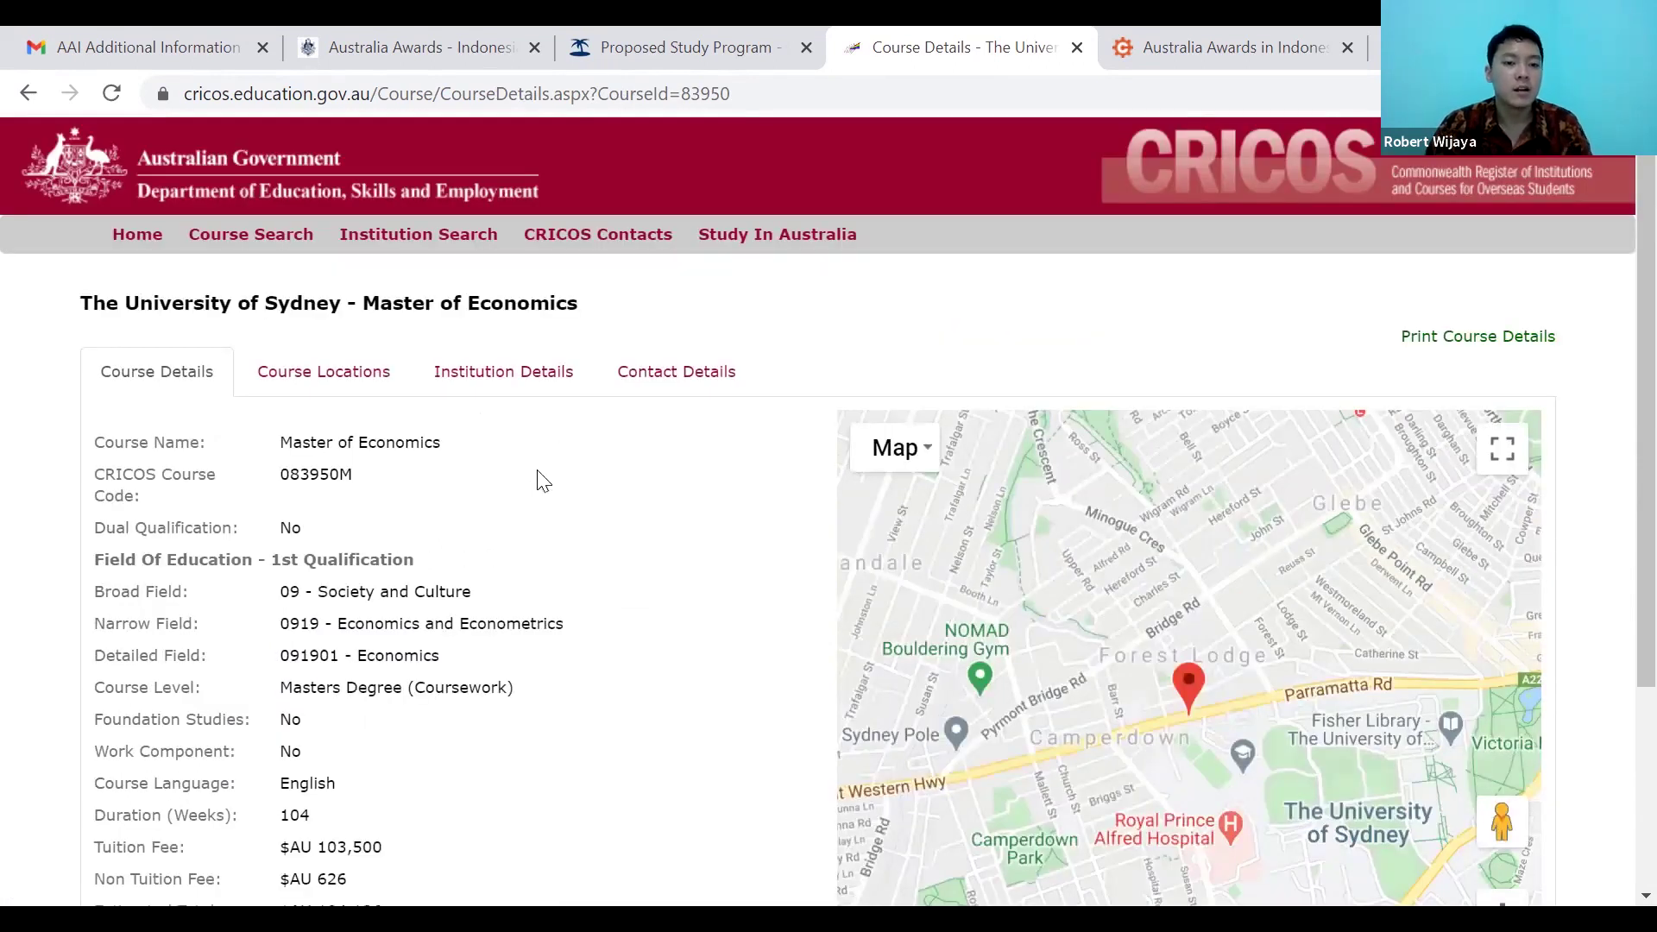
Copy the CRICOS course code 083950M and start adding another entry to the proposed study program table in OASIS.
double_click(332, 476)
right_click(324, 481)
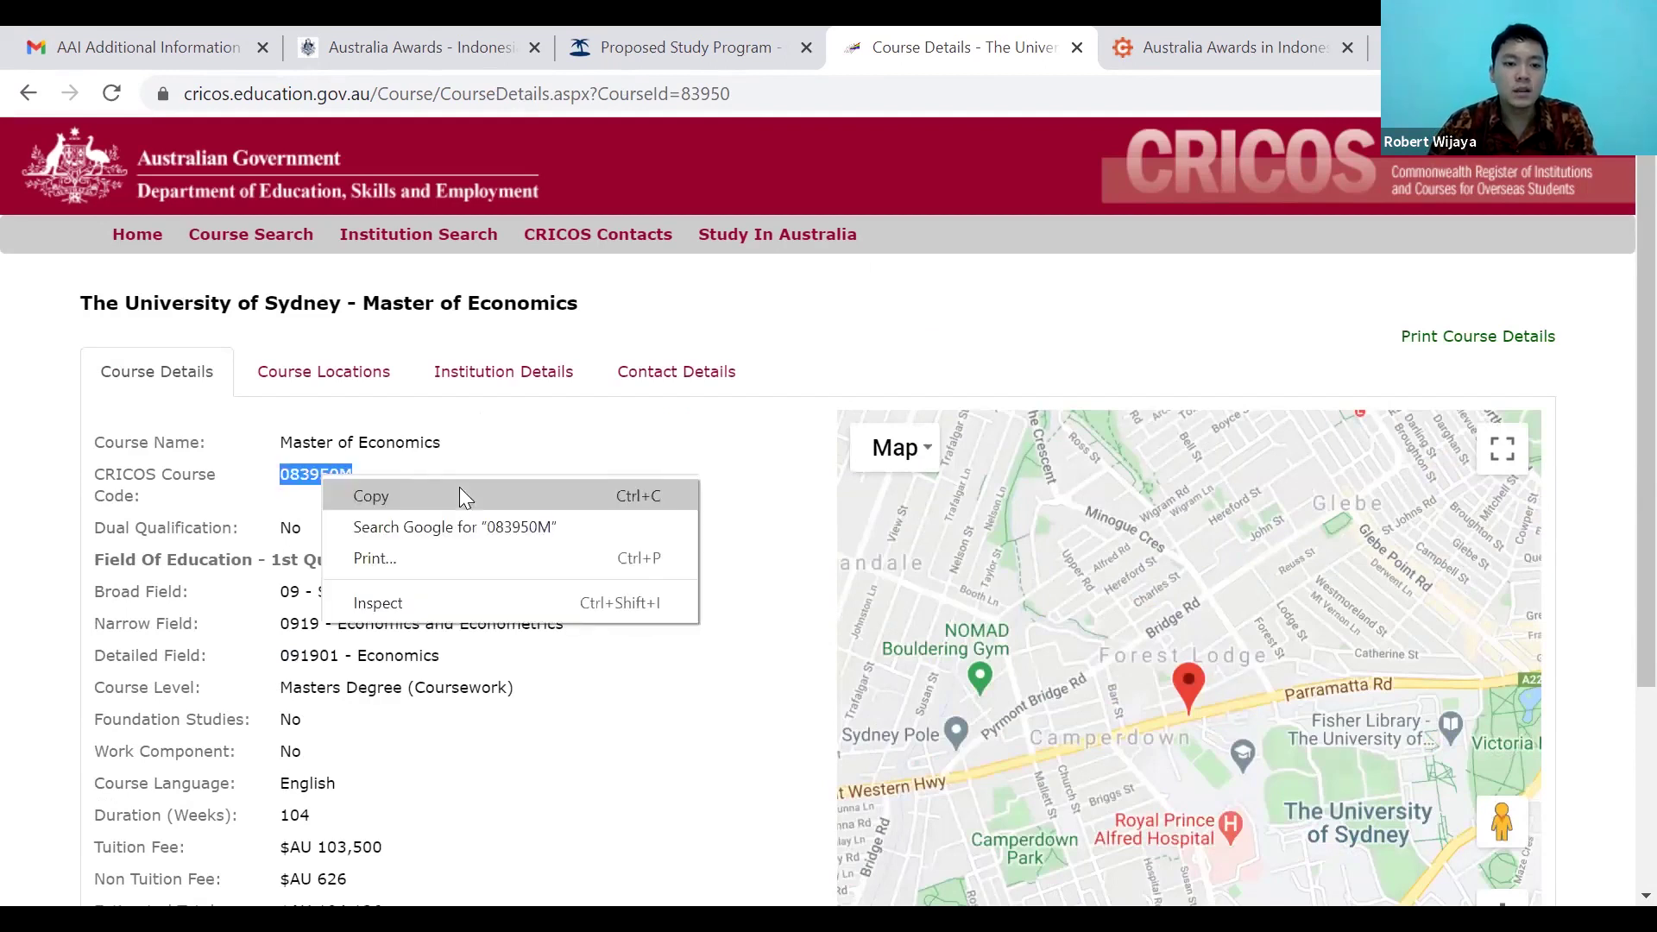
left_click(690, 47)
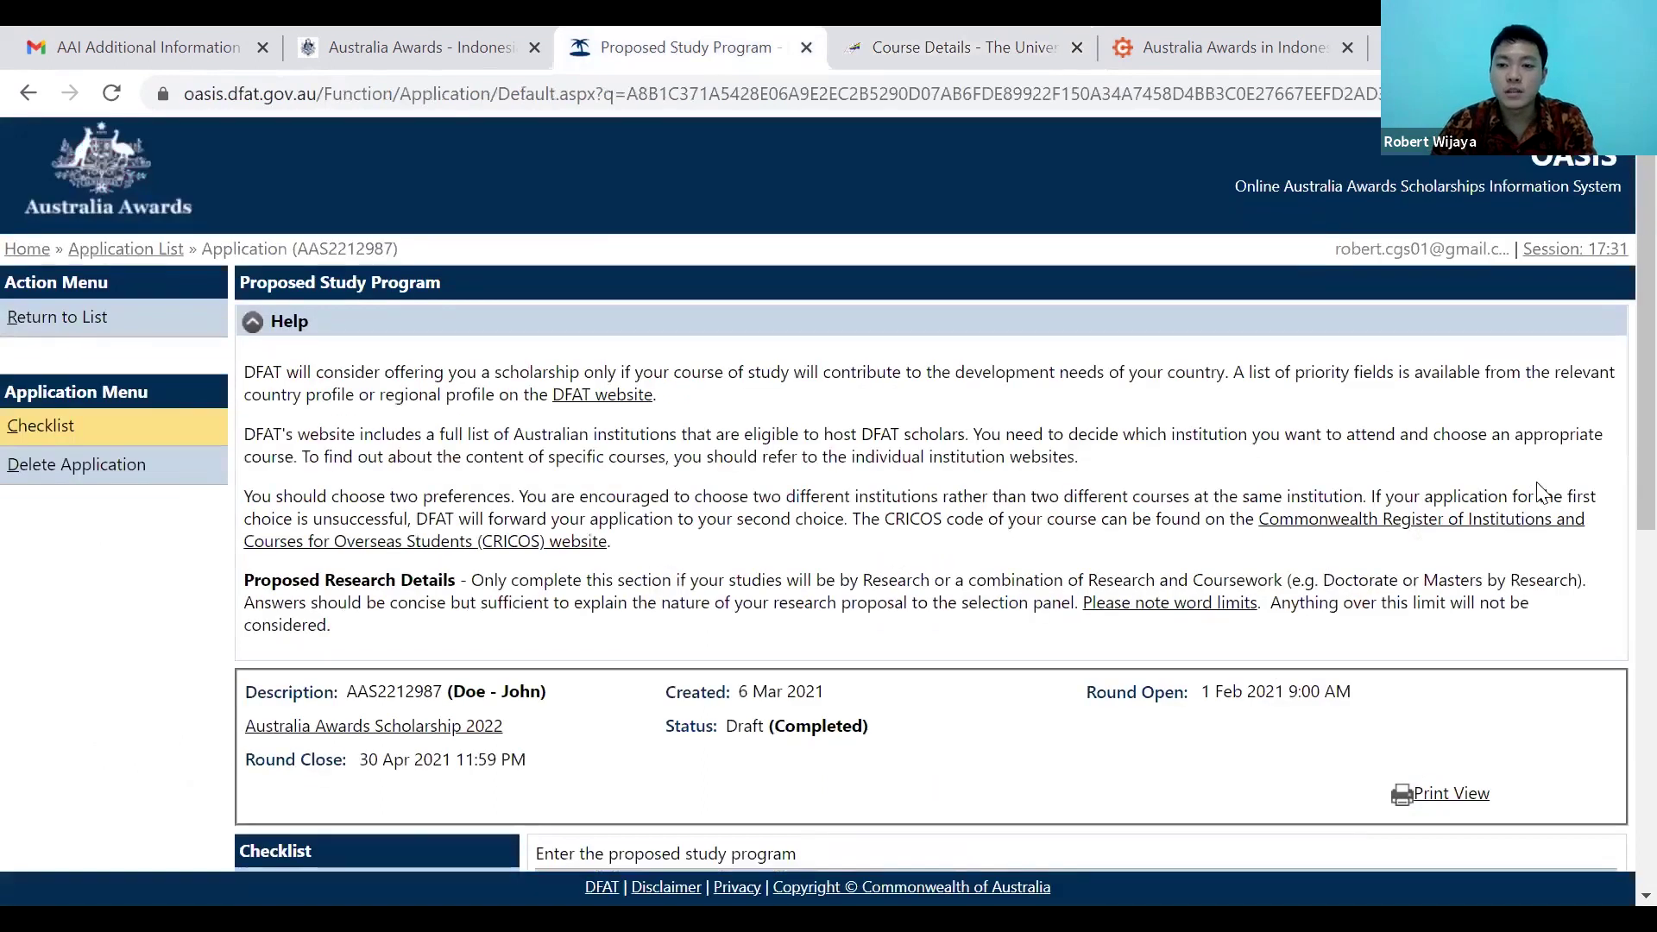
scroll(1598, 447, "down", 5)
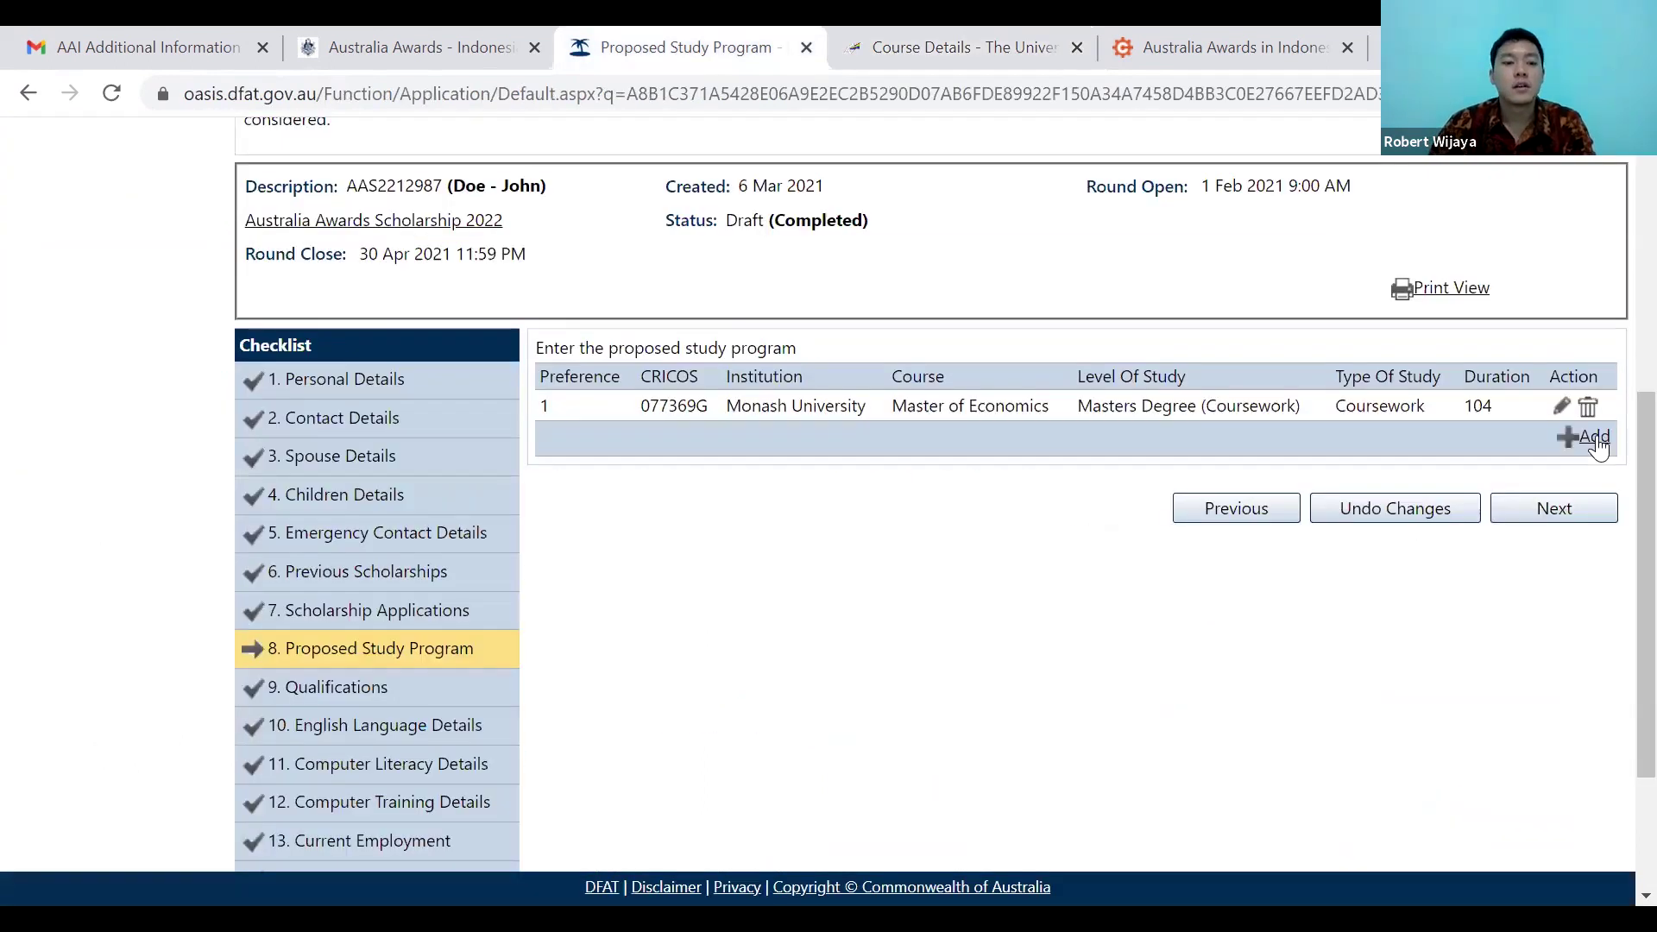
left_click(1594, 438)
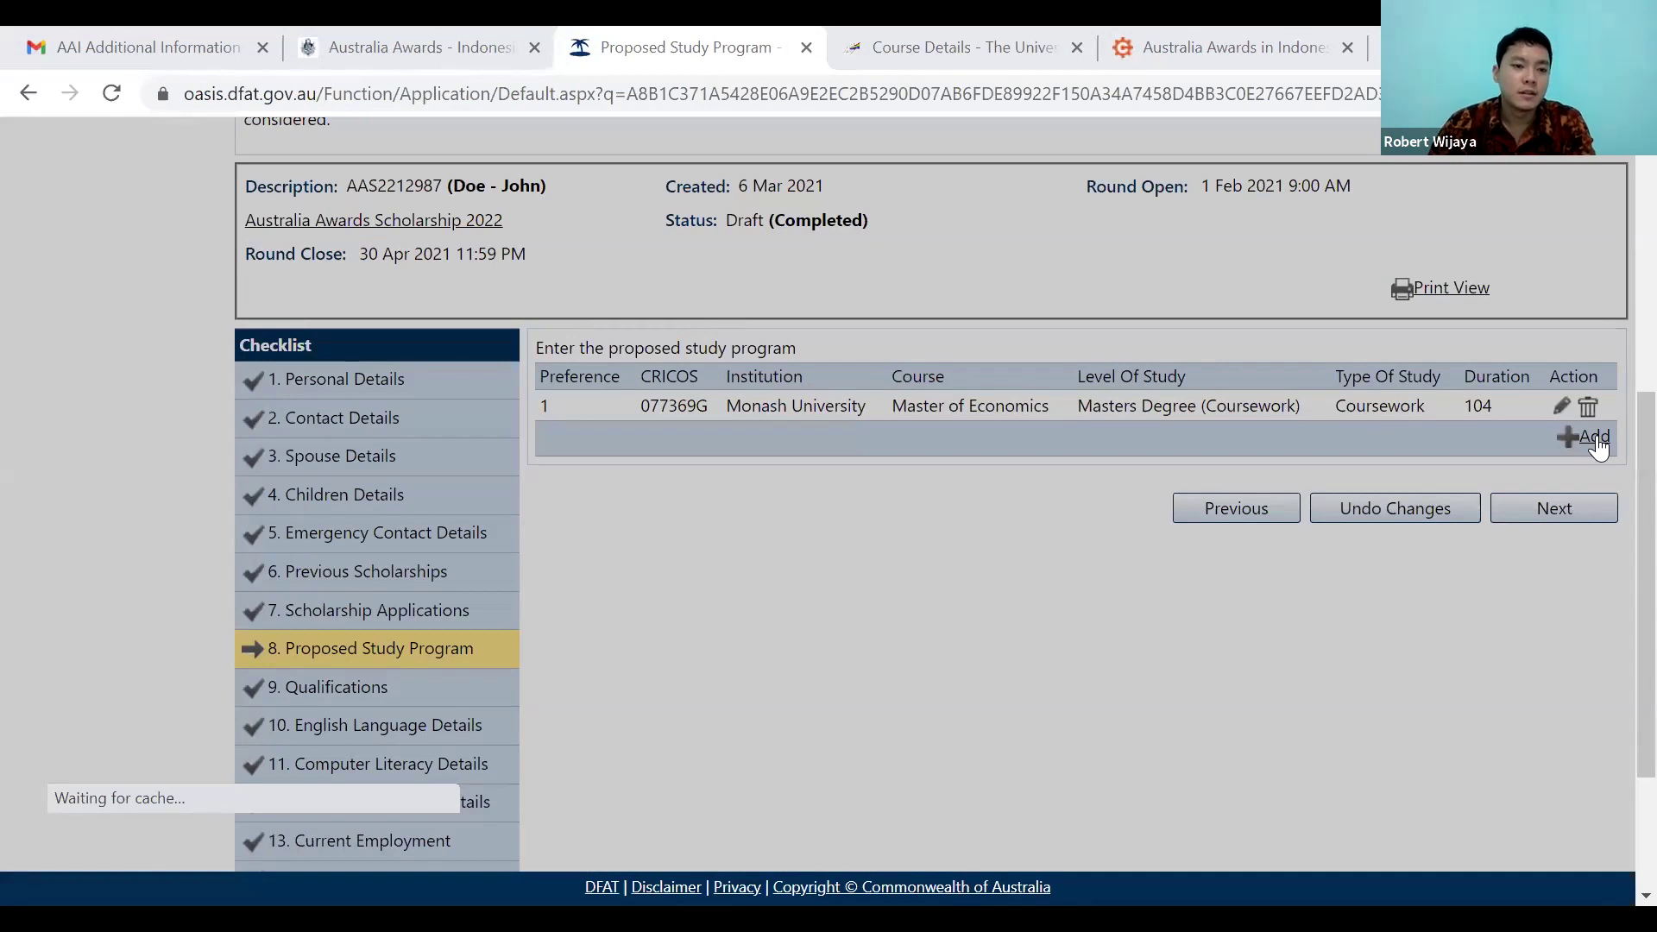
Pick The University of Sydney from the list of institutions for the new study program entry.
left_click(1593, 437)
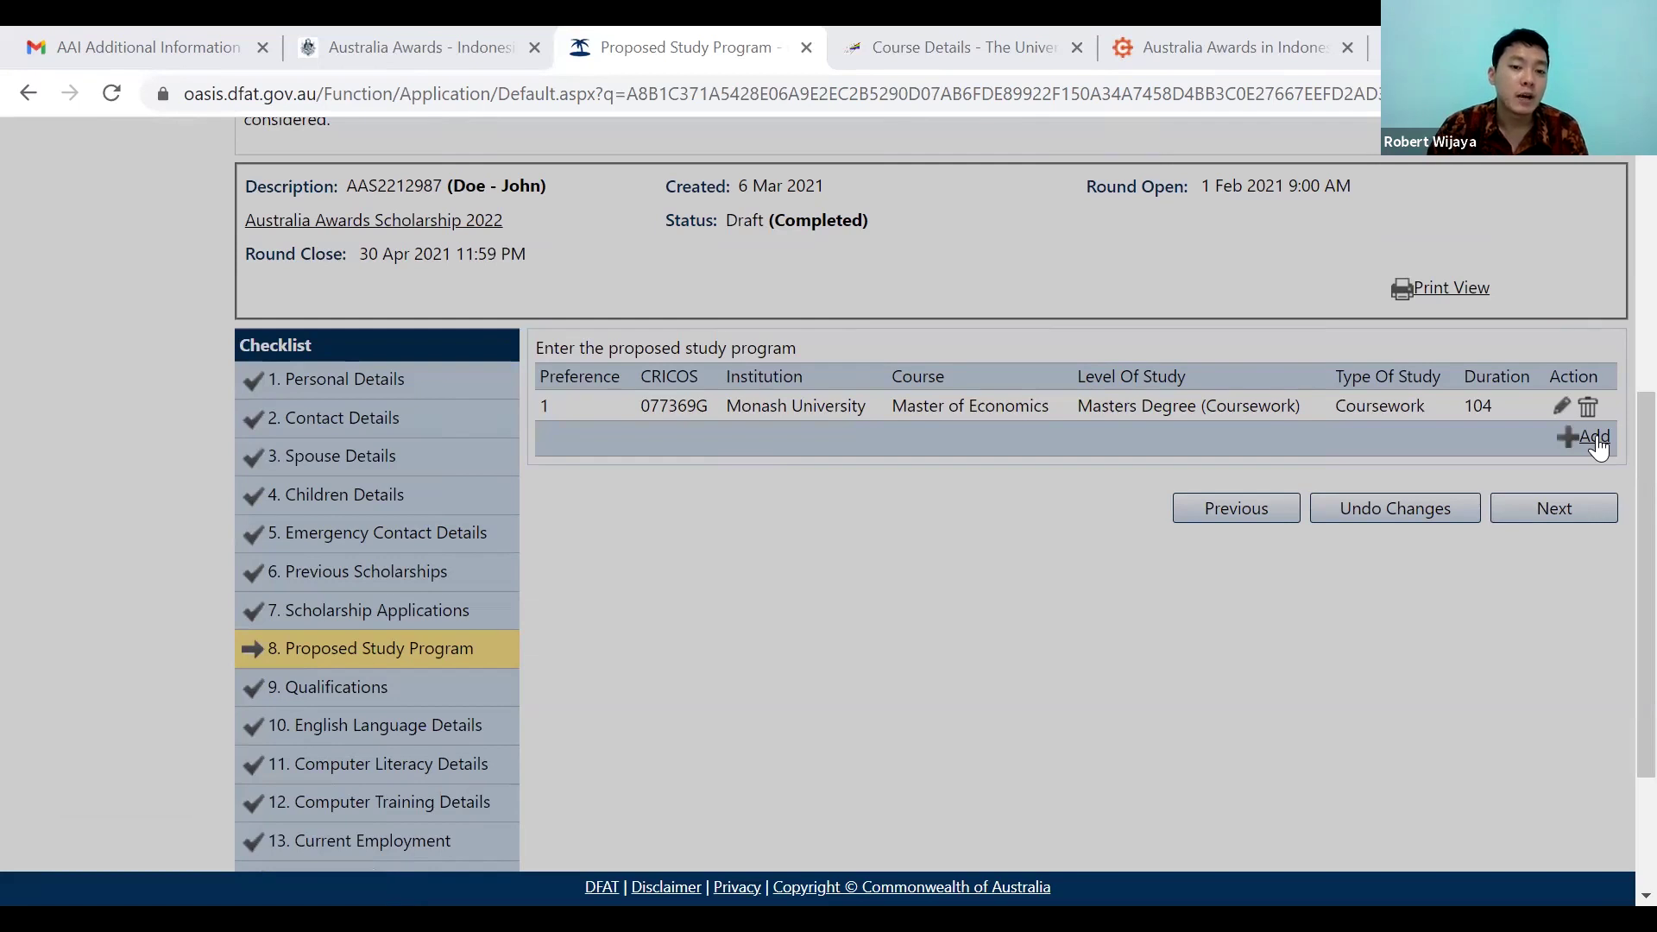
left_click(1599, 445)
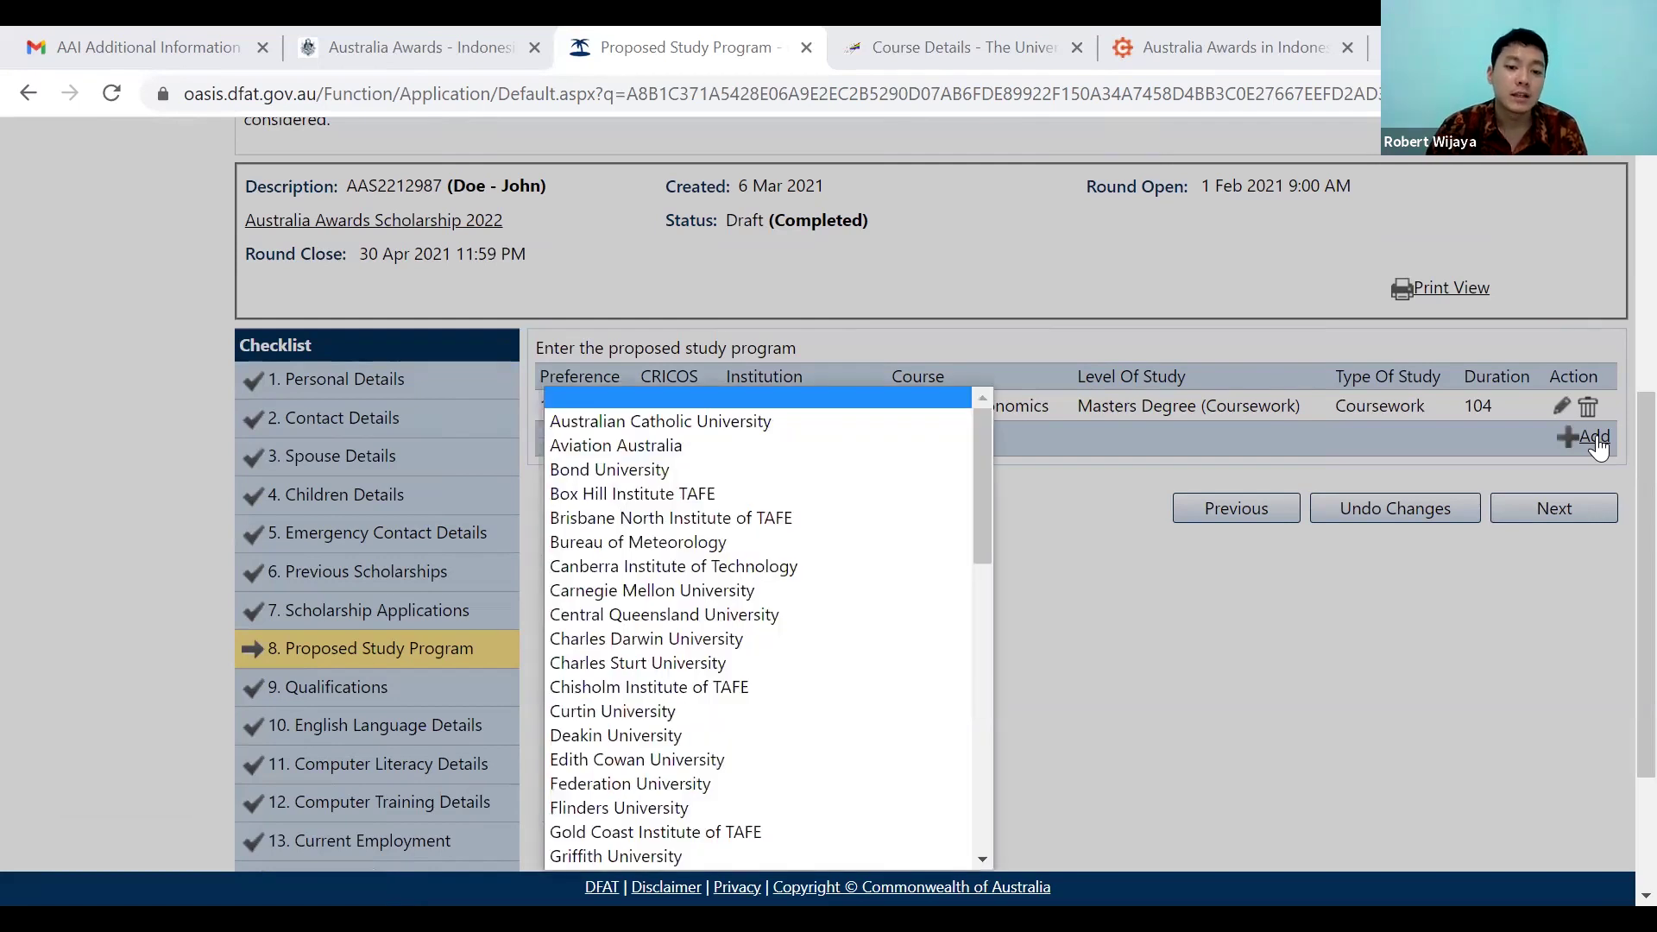
type("fl")
key("Down")
key("Down")
key("Down")
key("Down")
key("Down")
key("Down")
key("Down")
key("Down")
key("Down")
key("Down")
key("Down")
key("Down")
key("Down")
key("Down")
key("Down")
key("Down")
key("Down")
key("Down")
key("Down")
key("Down")
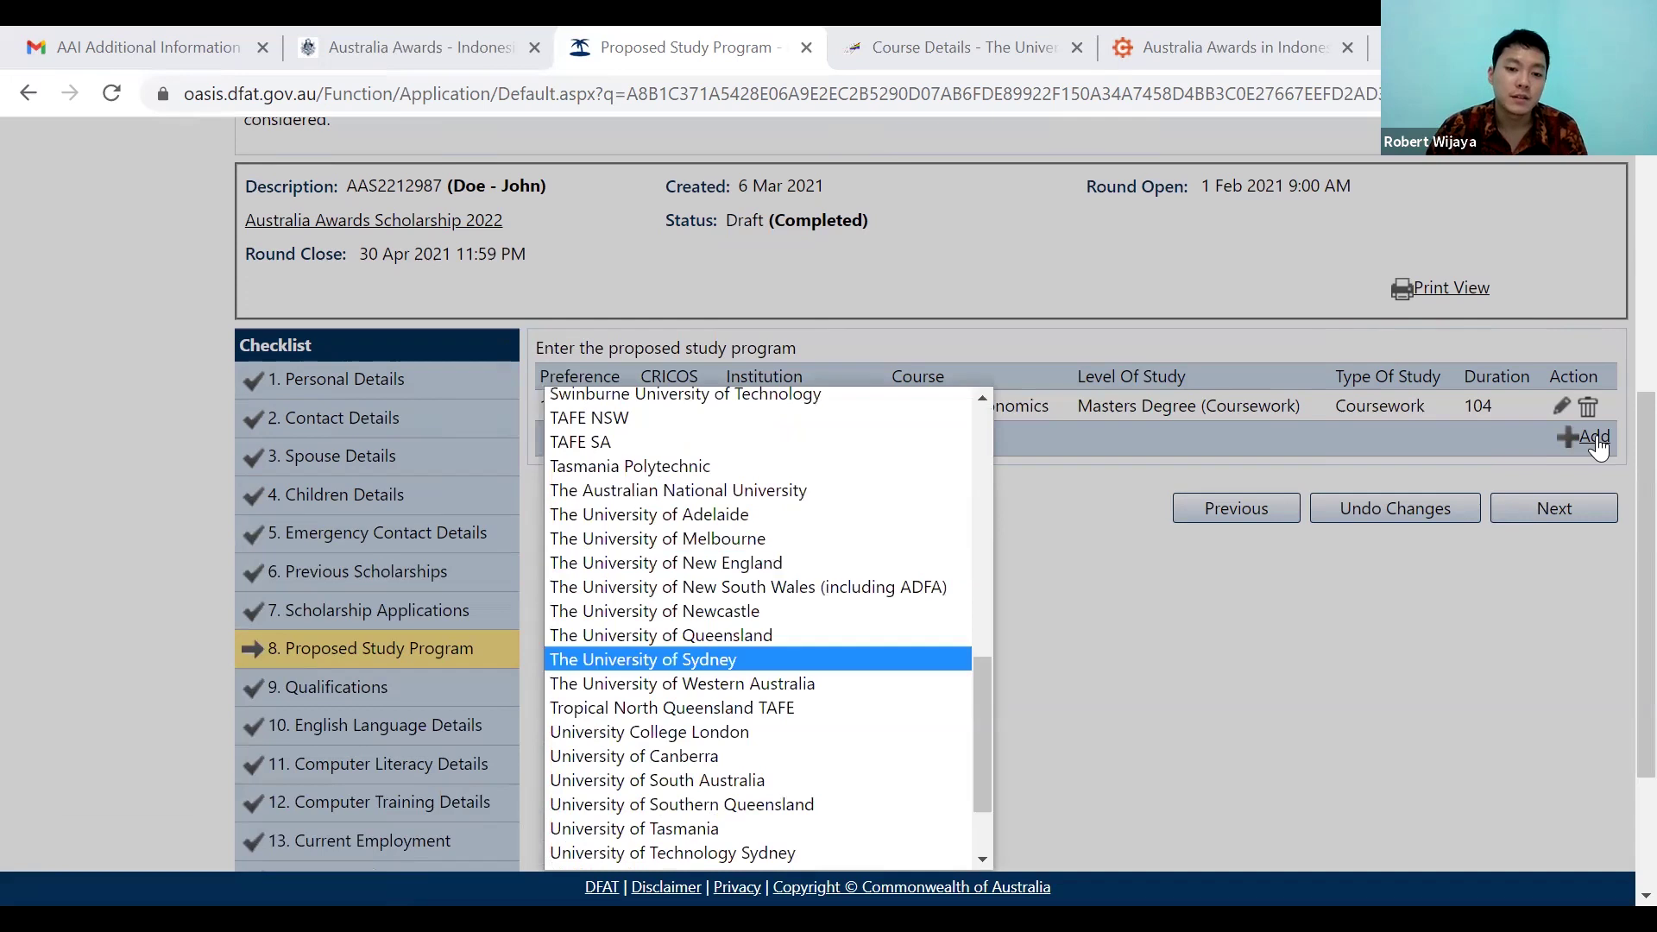
key("Escape")
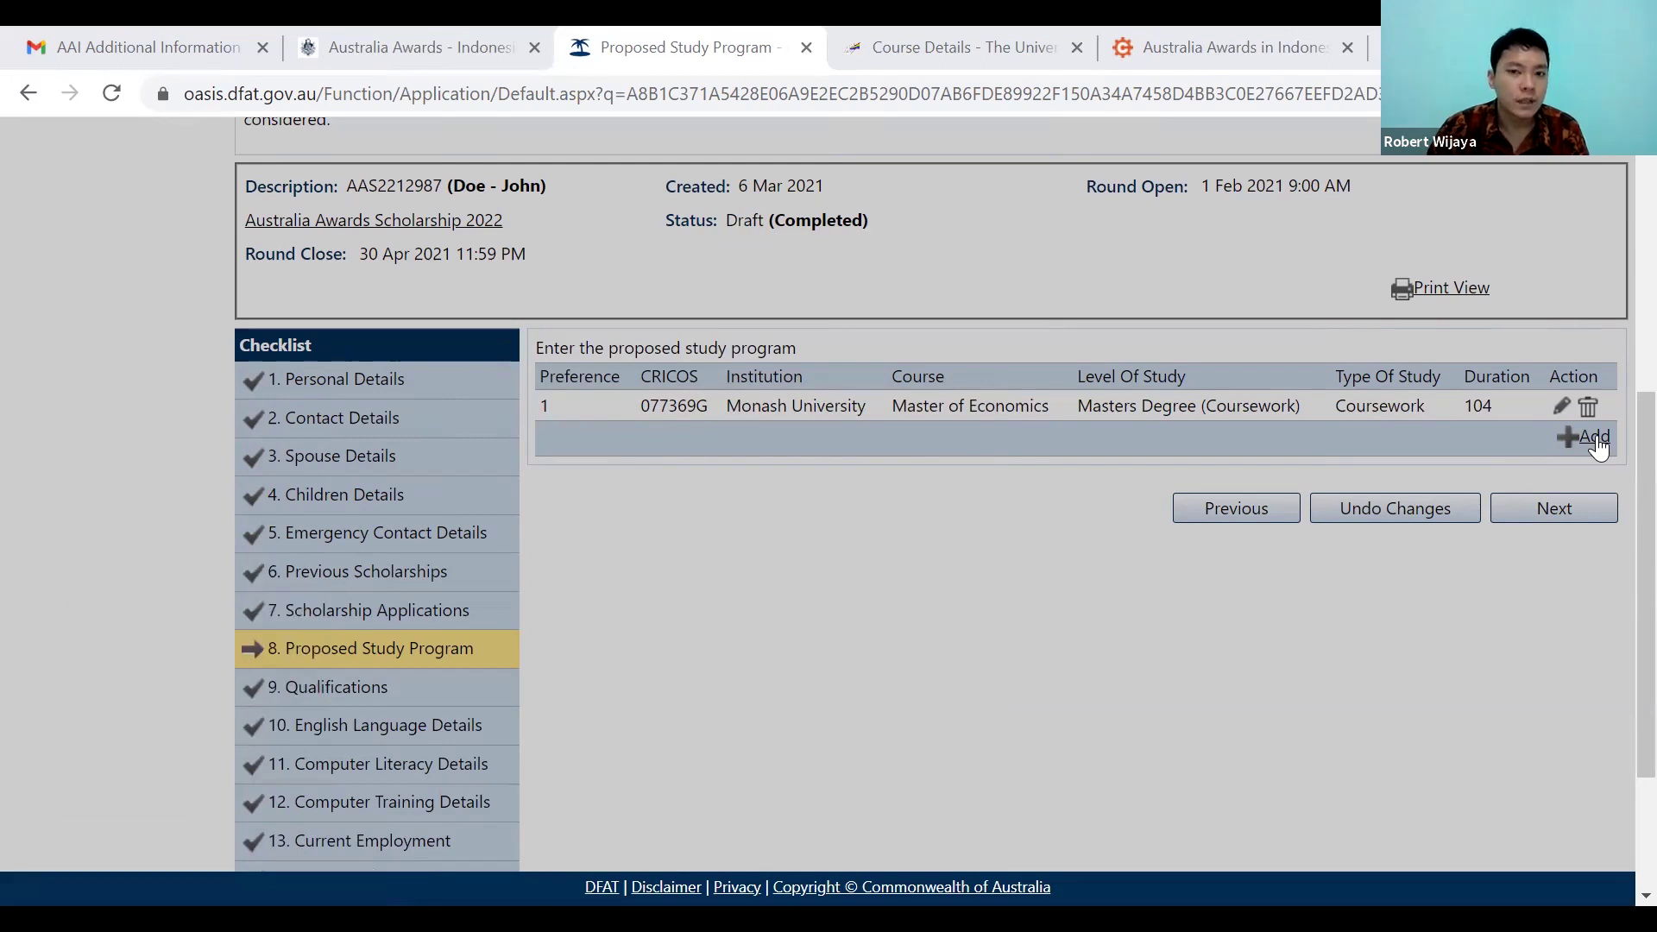
Search the web for "master of economics university of sydney" and open the university's Master of Economics page.
left_click(958, 43)
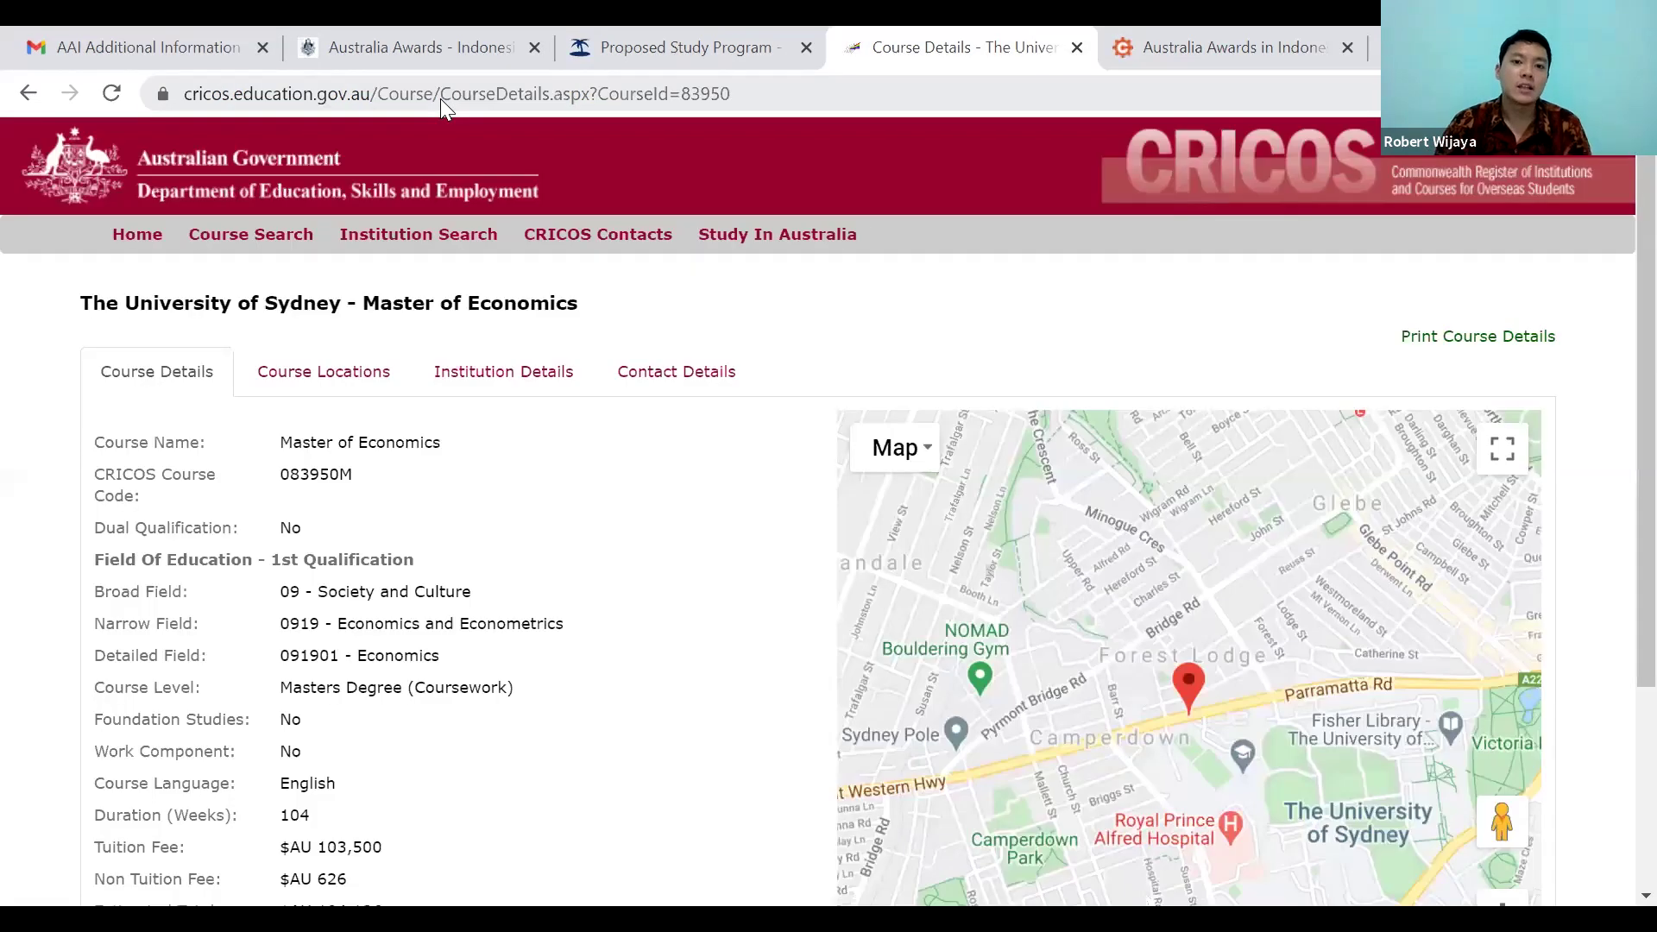
left_click(442, 95)
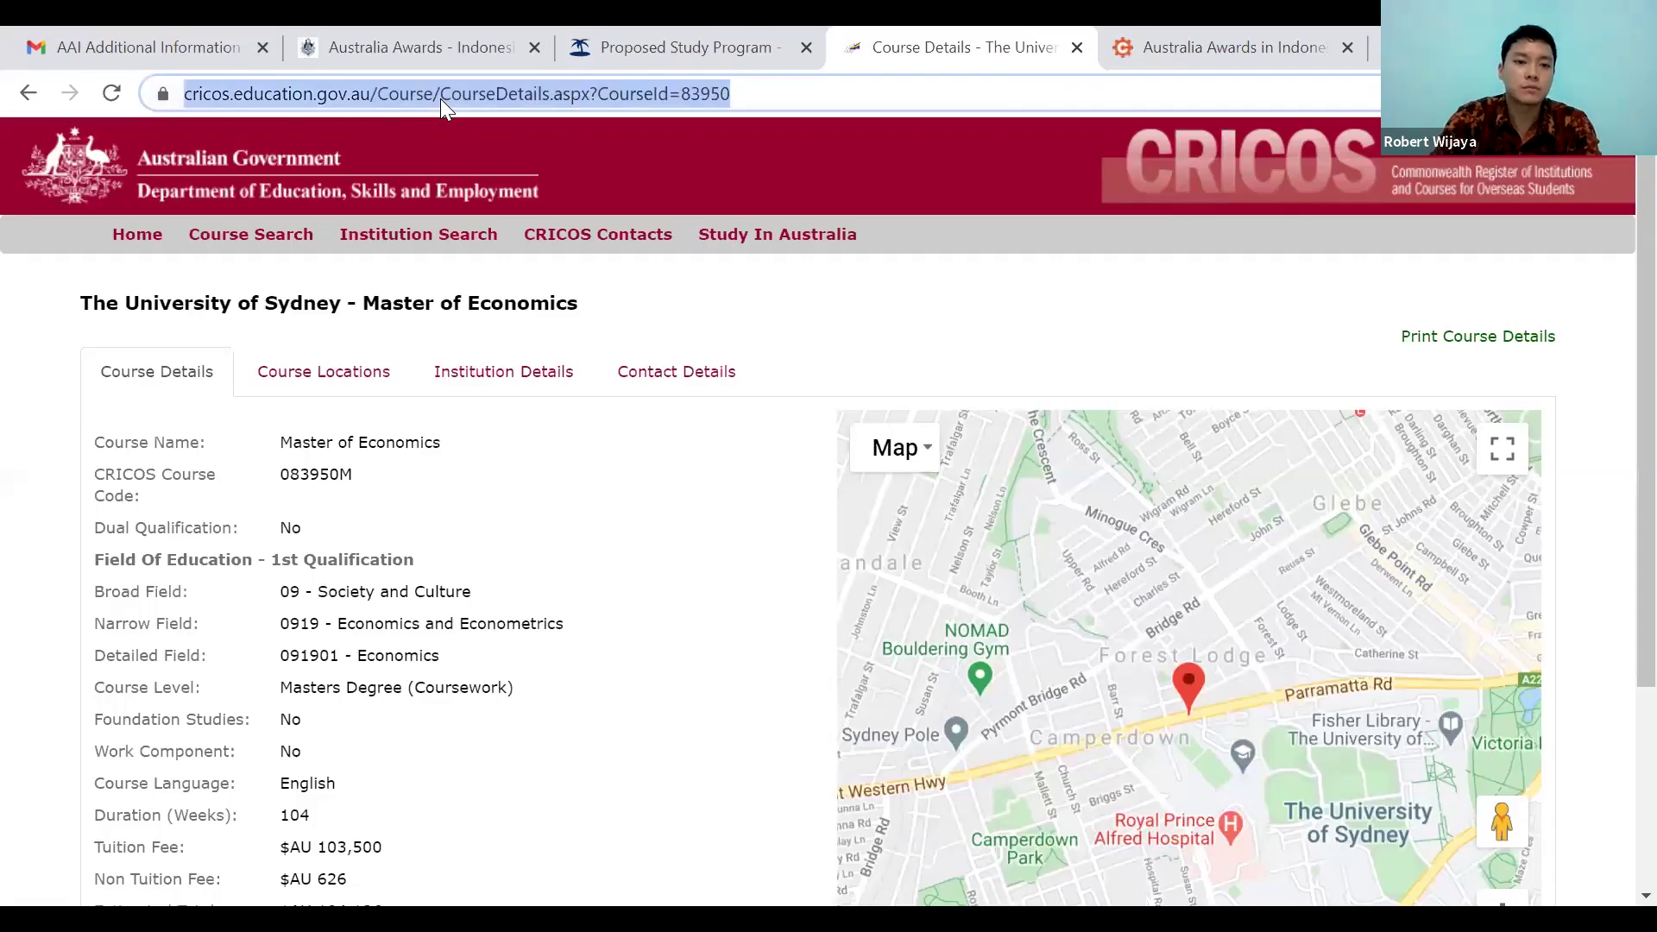
type("m")
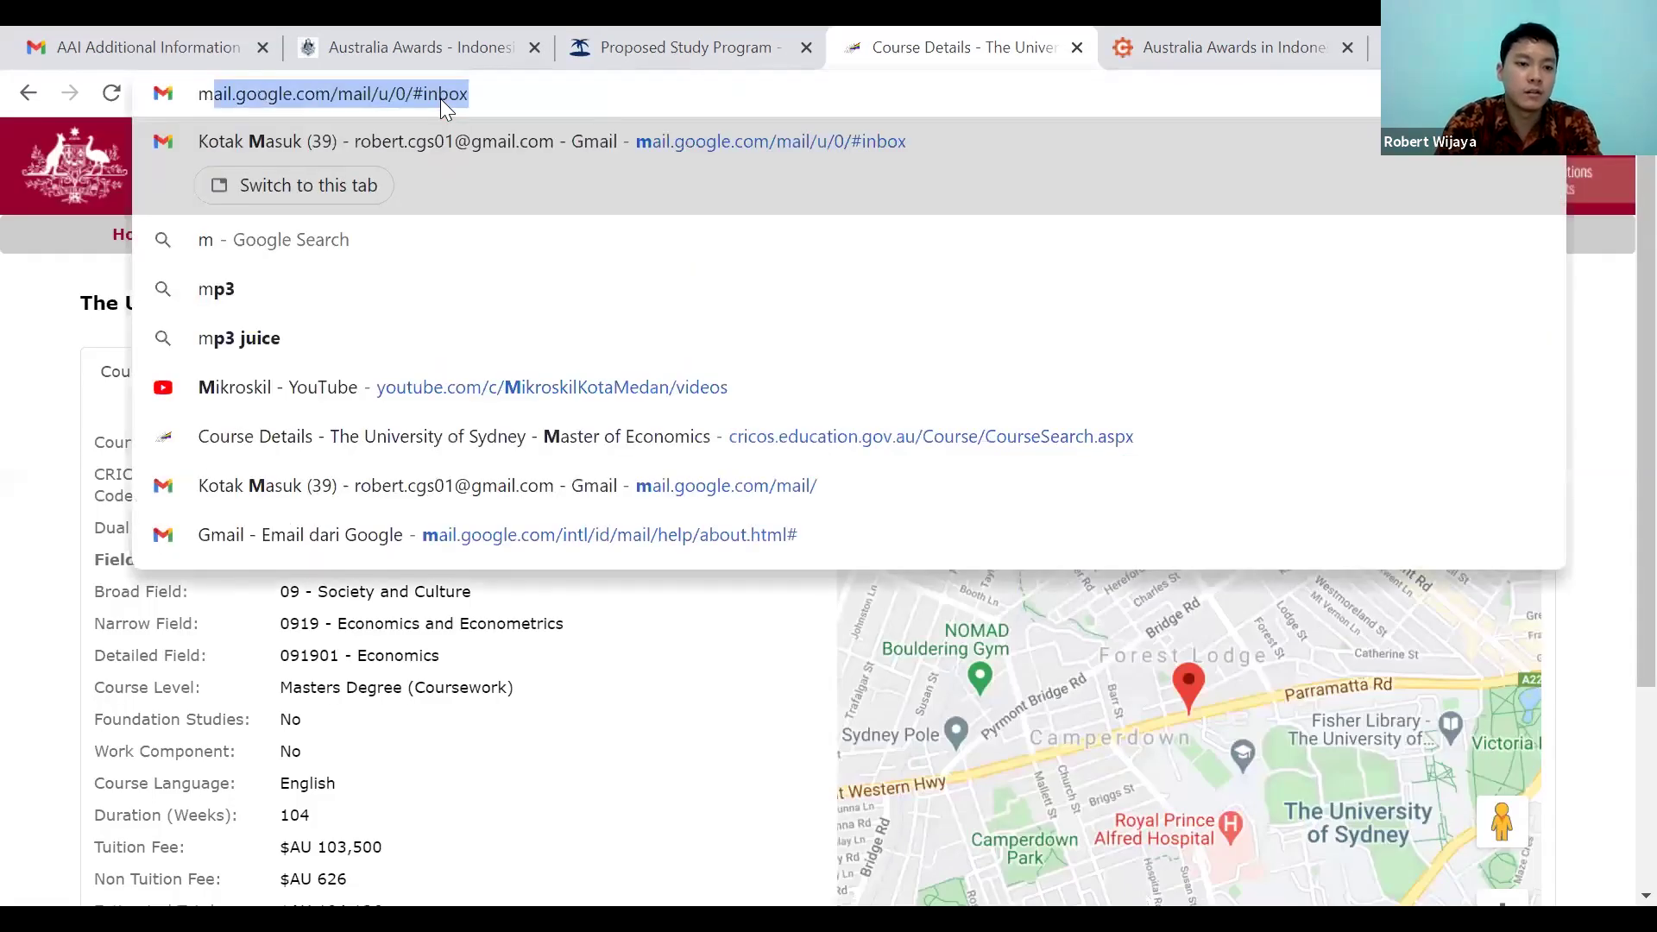
type("aster of a")
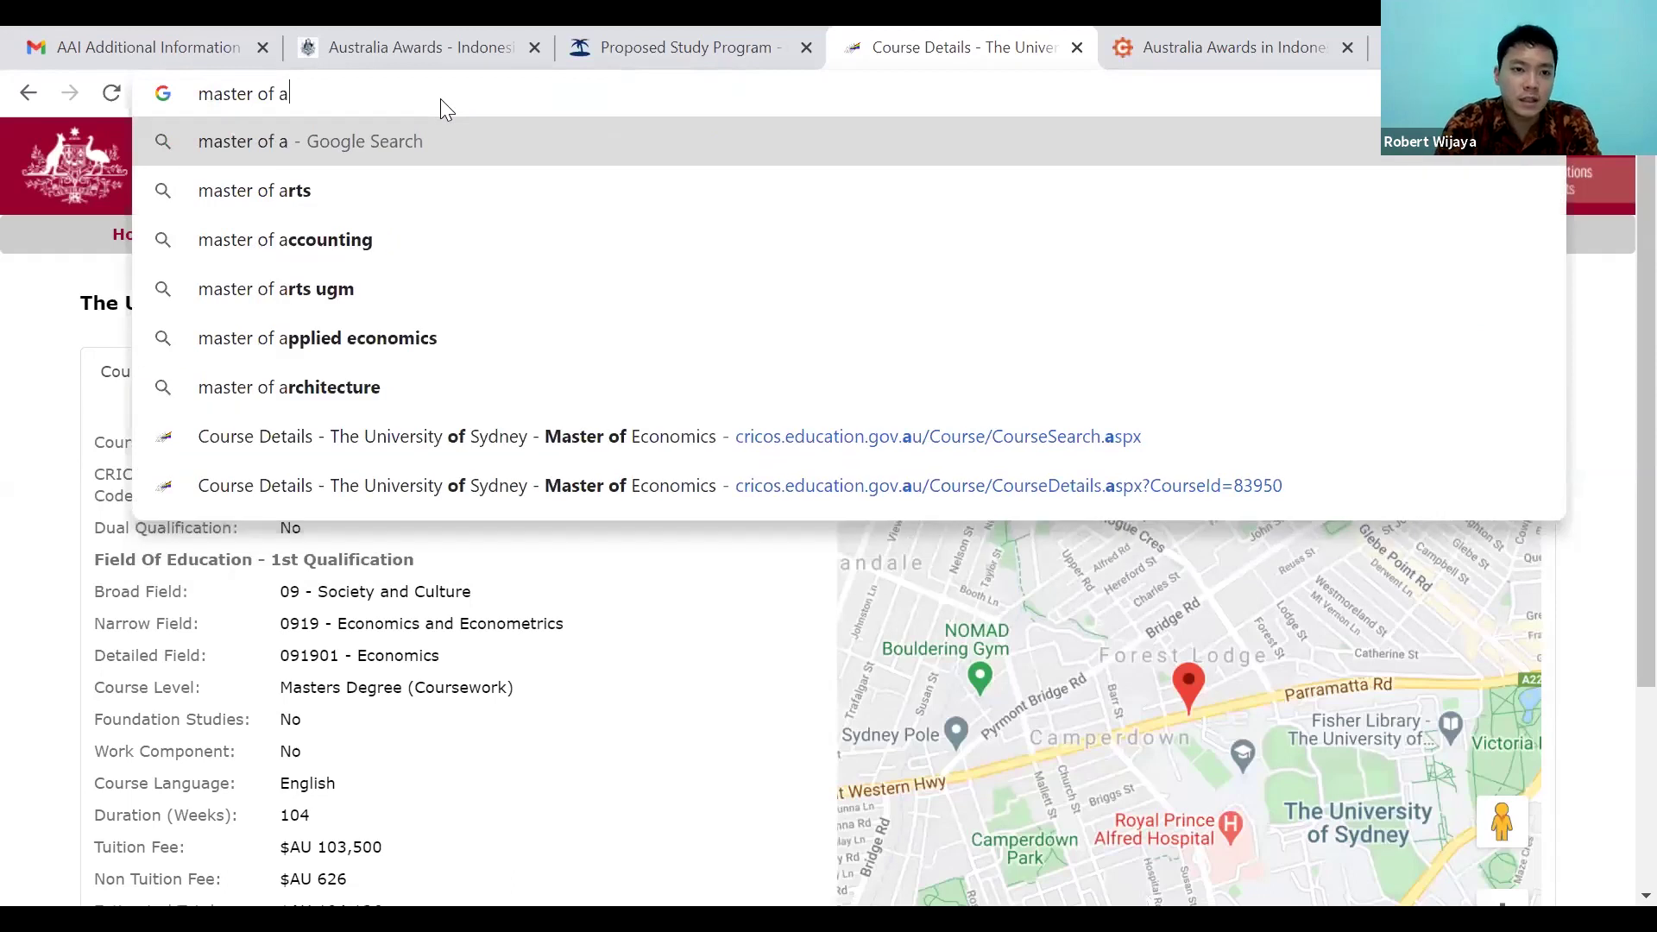
key("BackSpace")
type("economics universi")
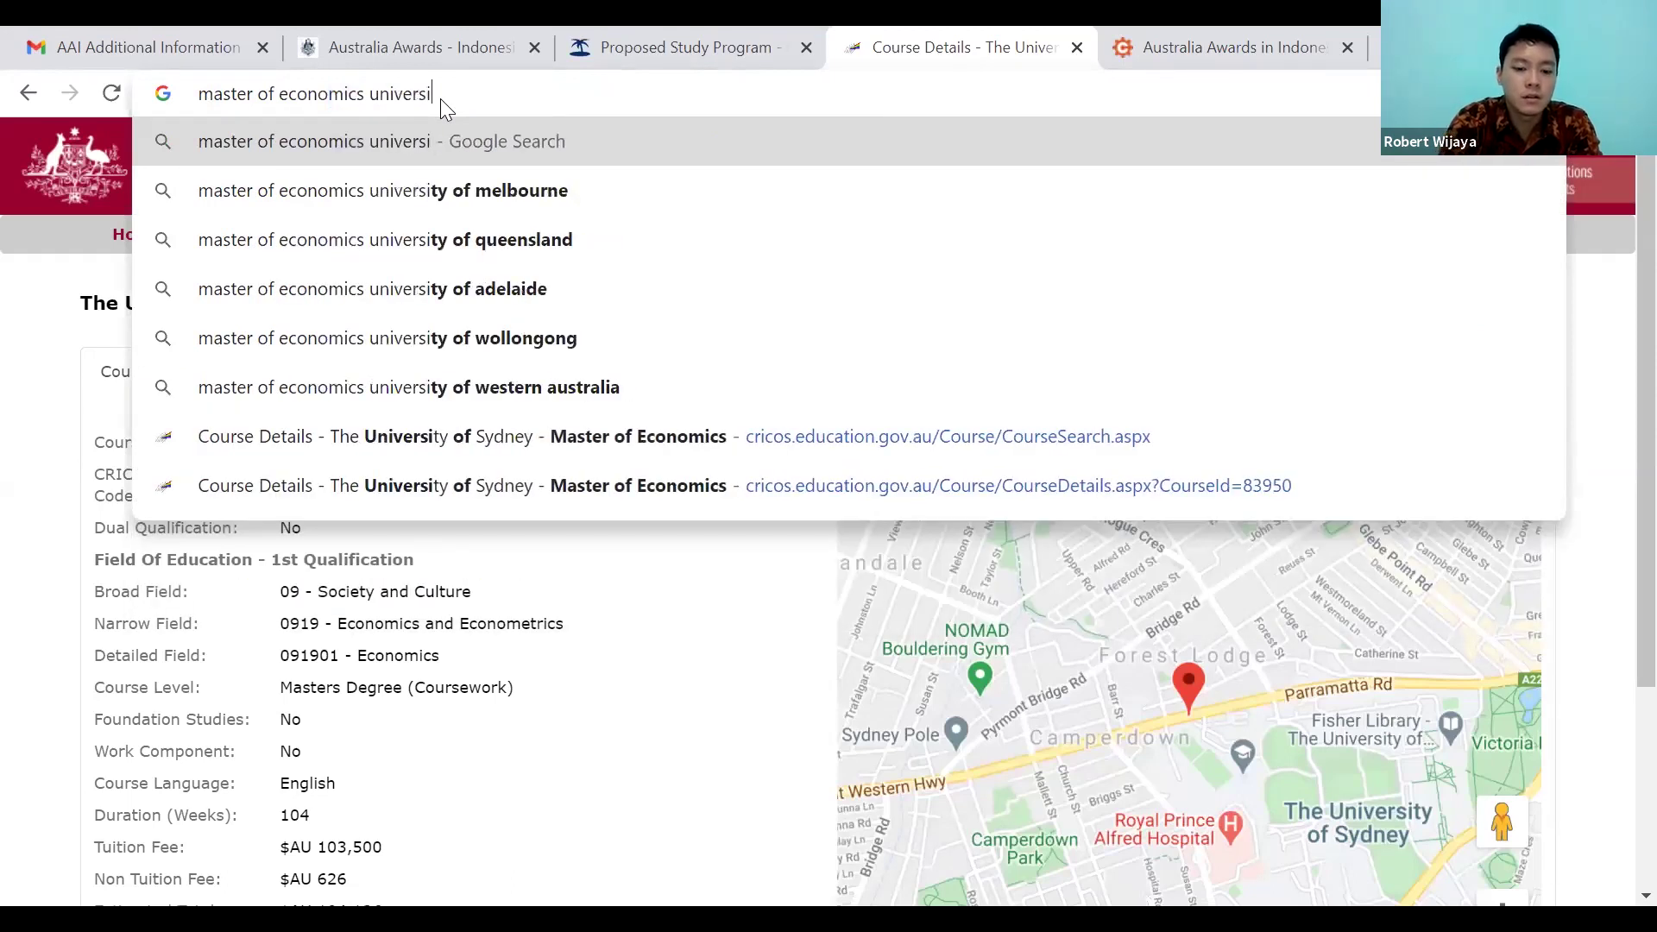
type("ty of sydney")
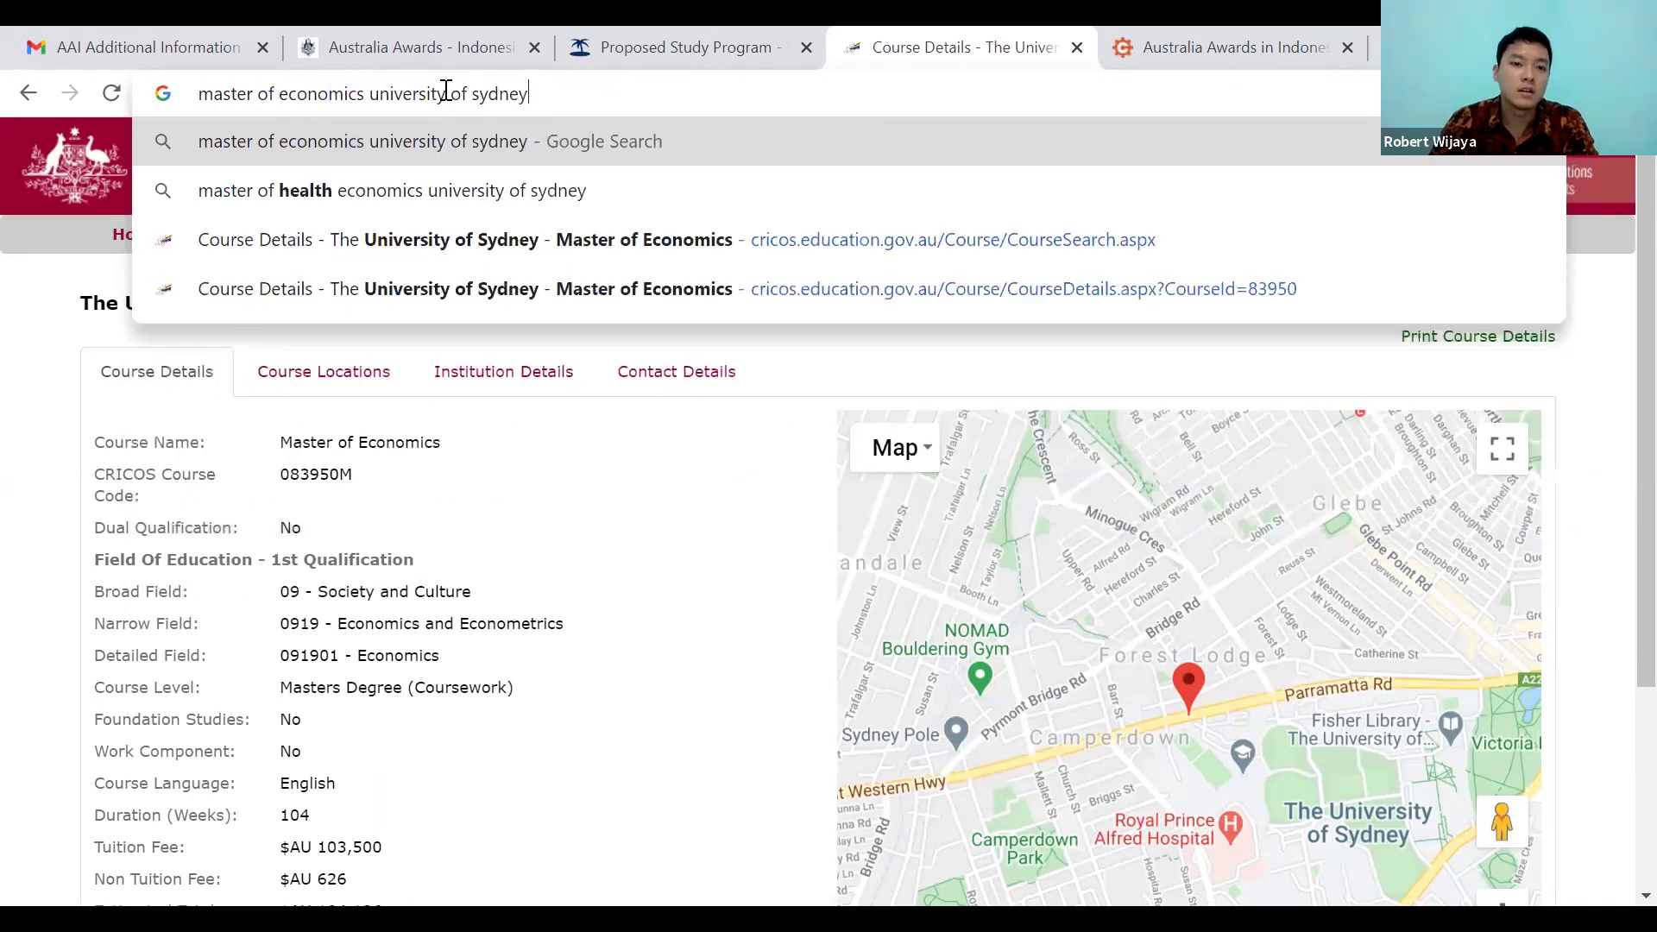
key("Return")
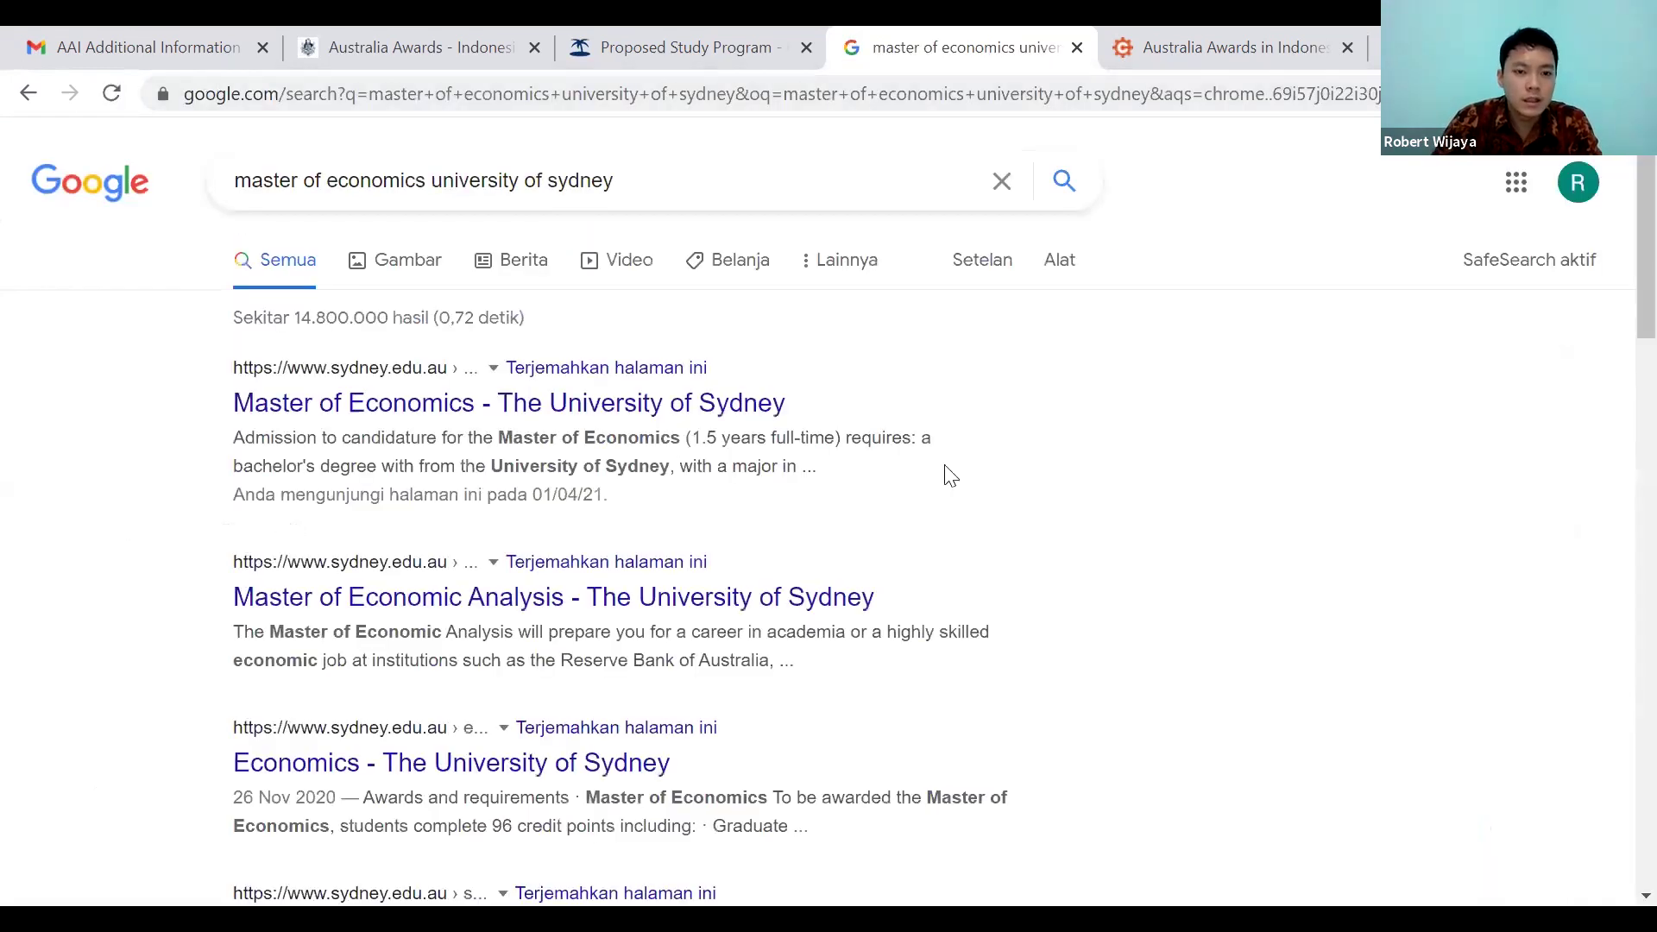
left_click(602, 415)
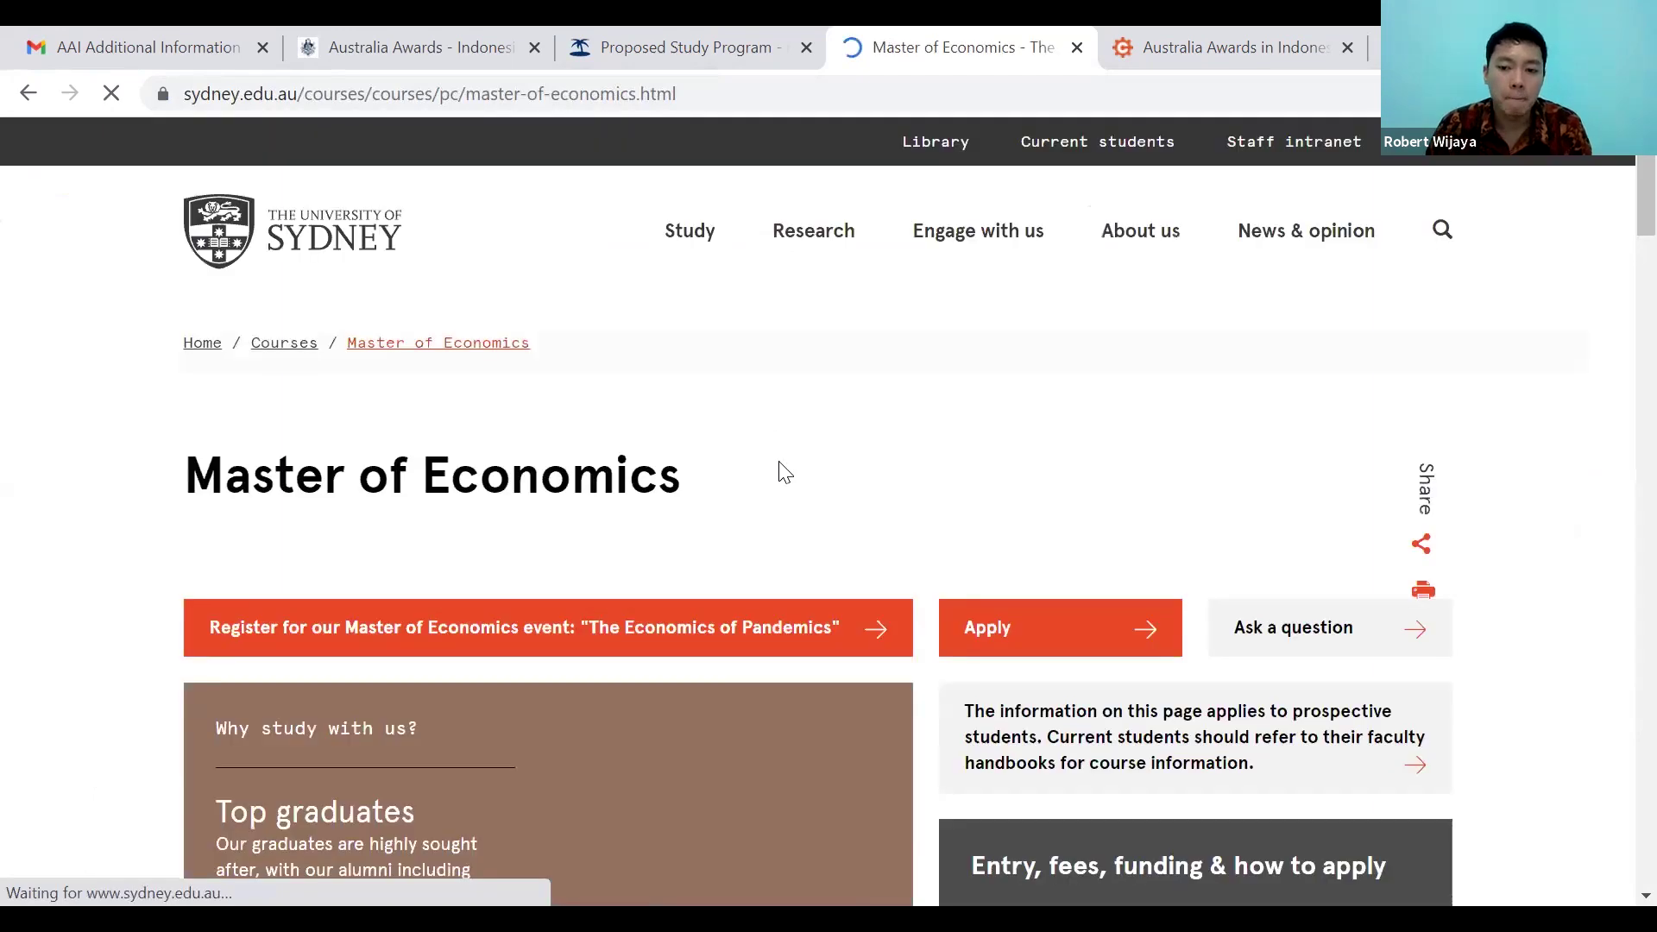
Review the course's English language entry requirements, highlighting the minimum IELTS overall and band results.
scroll(781, 470, "down", 3)
scroll(742, 479, "down", 6)
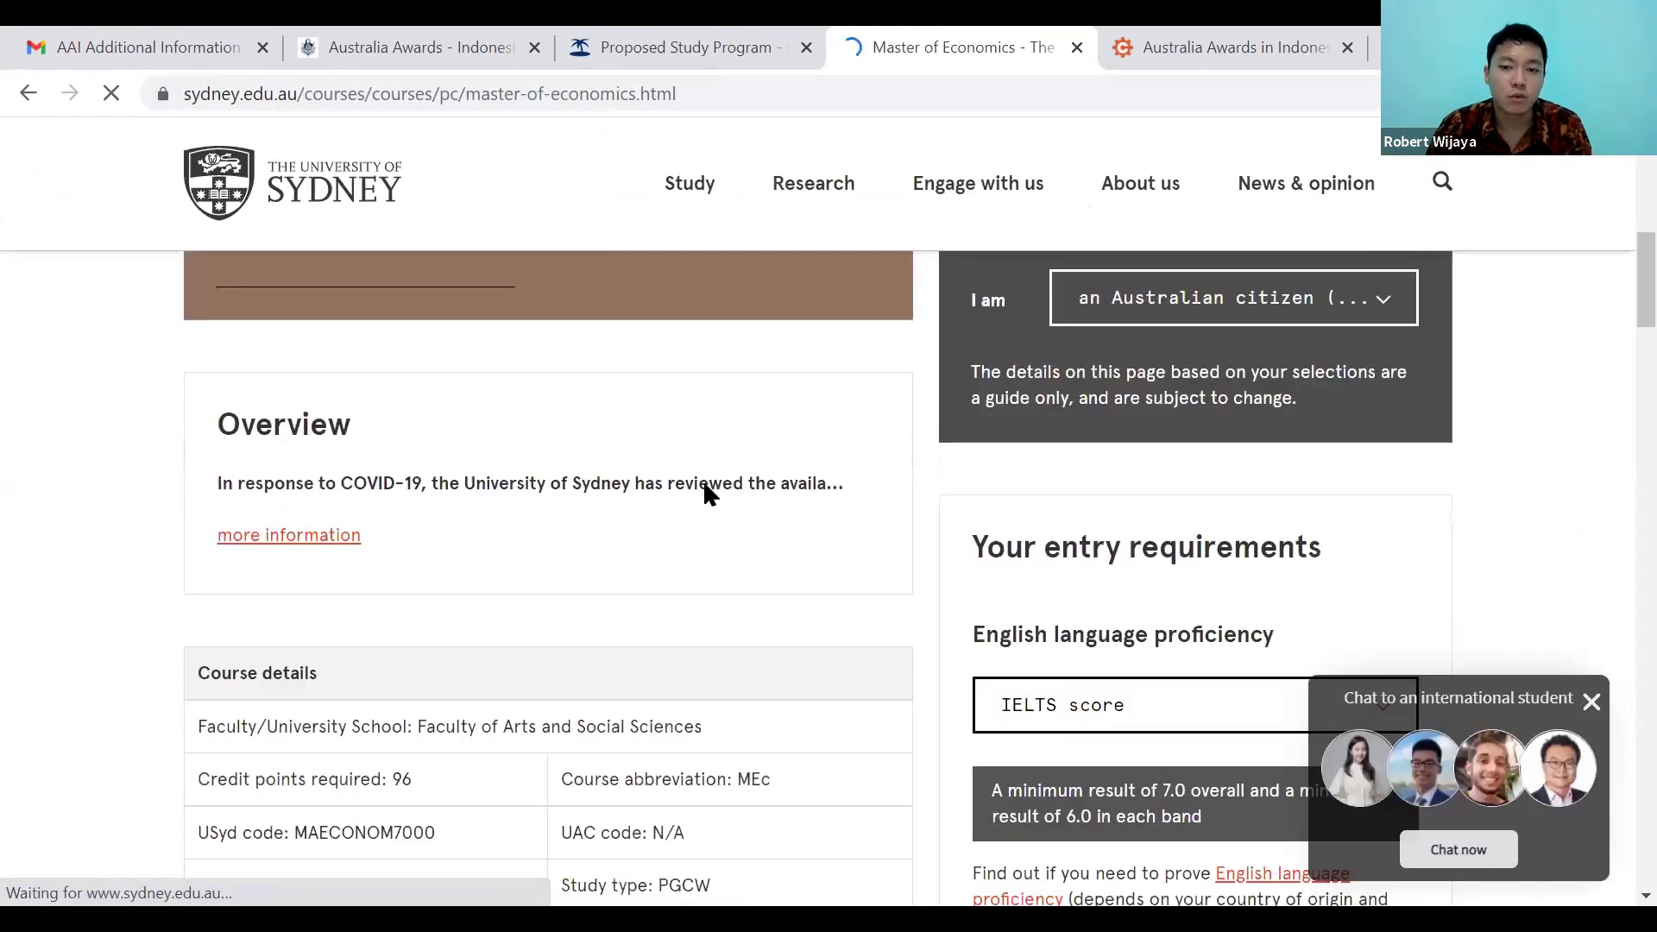
scroll(703, 480, "down", 3)
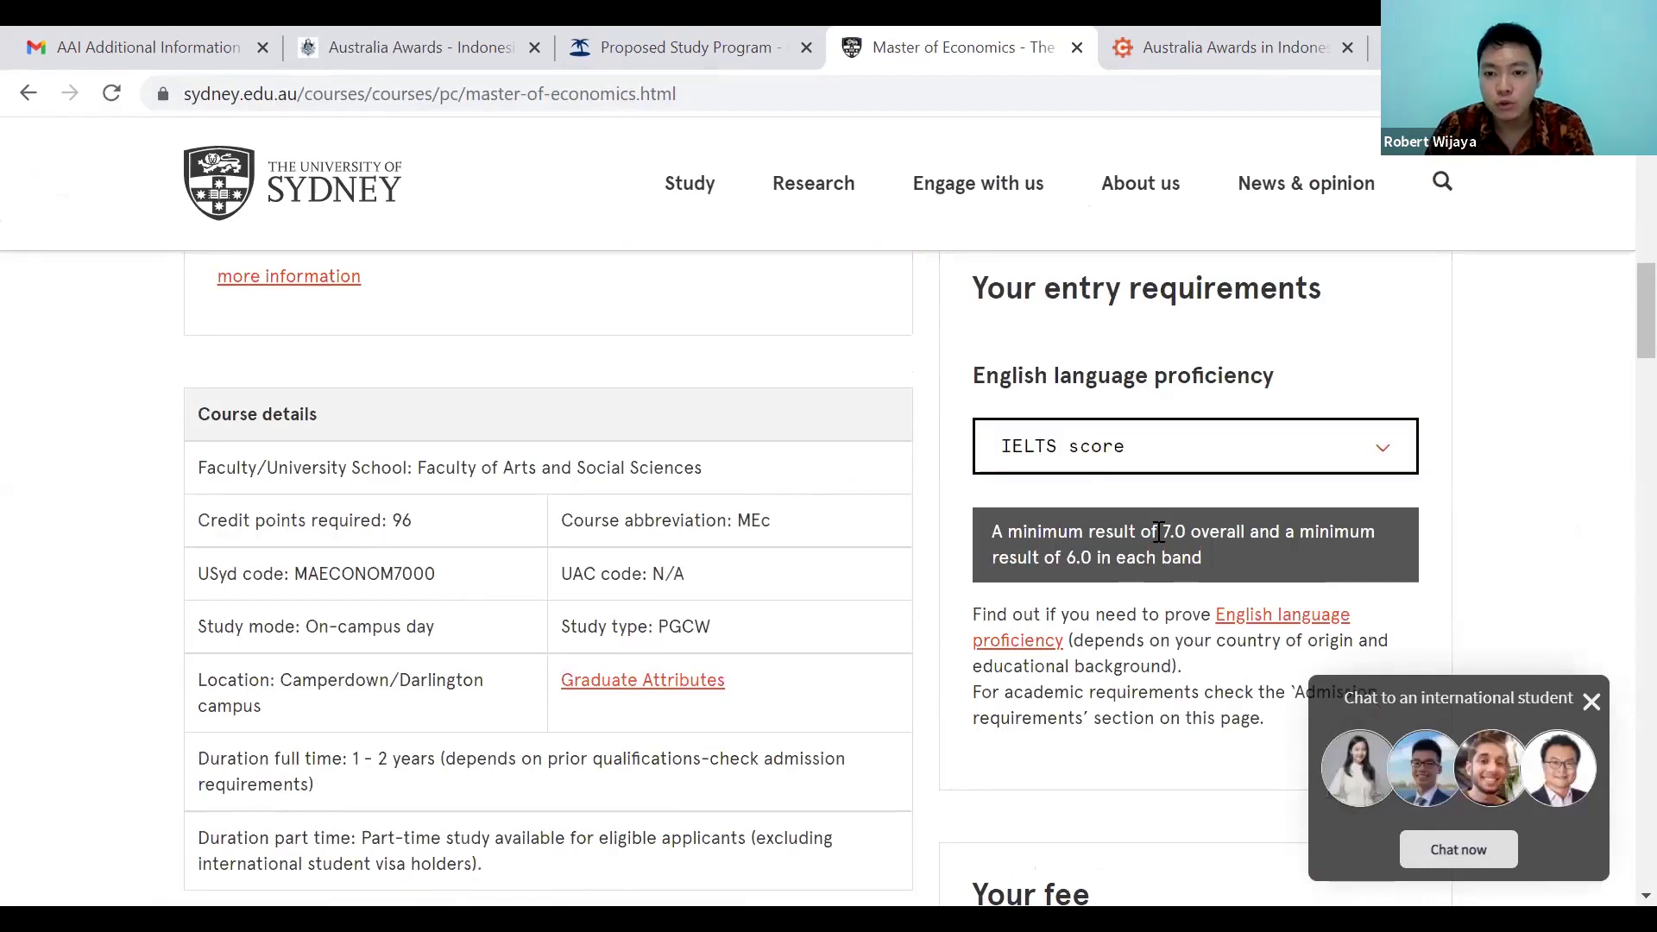
left_click_drag(1162, 533, 1246, 535)
left_click(1304, 541)
left_click_drag(1304, 560, 1298, 533)
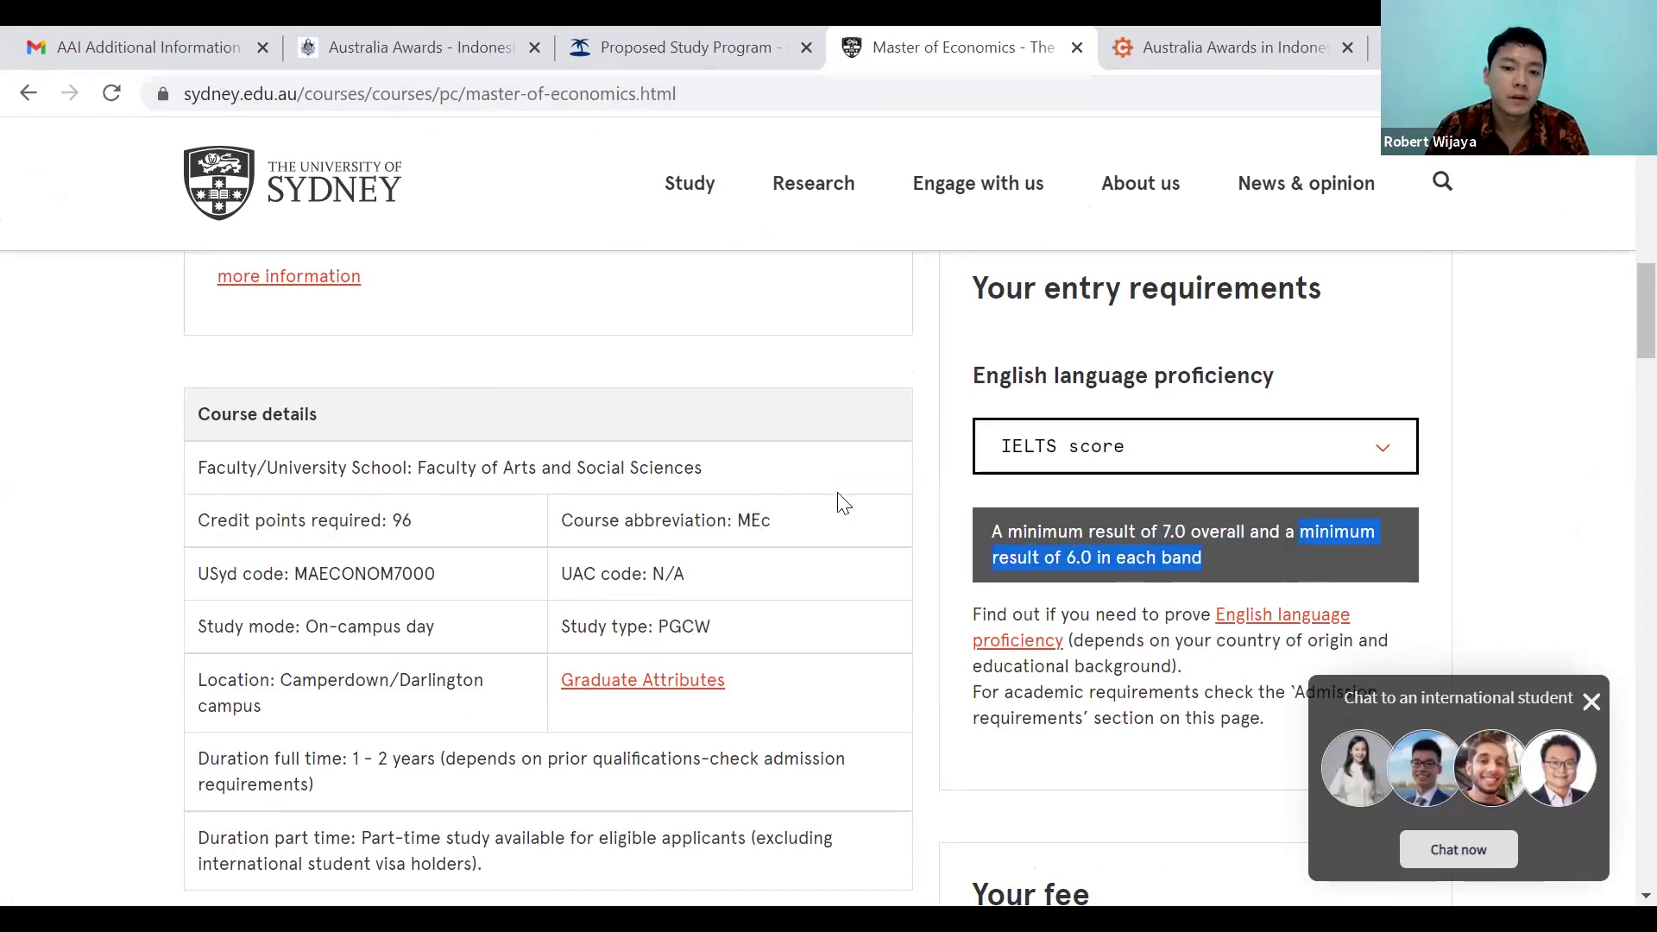
left_click(789, 481)
Look through the course details, international availability and subject areas, then close the university page to return to the OASIS application.
scroll(518, 388, "down", 3)
scroll(432, 484, "up", 1)
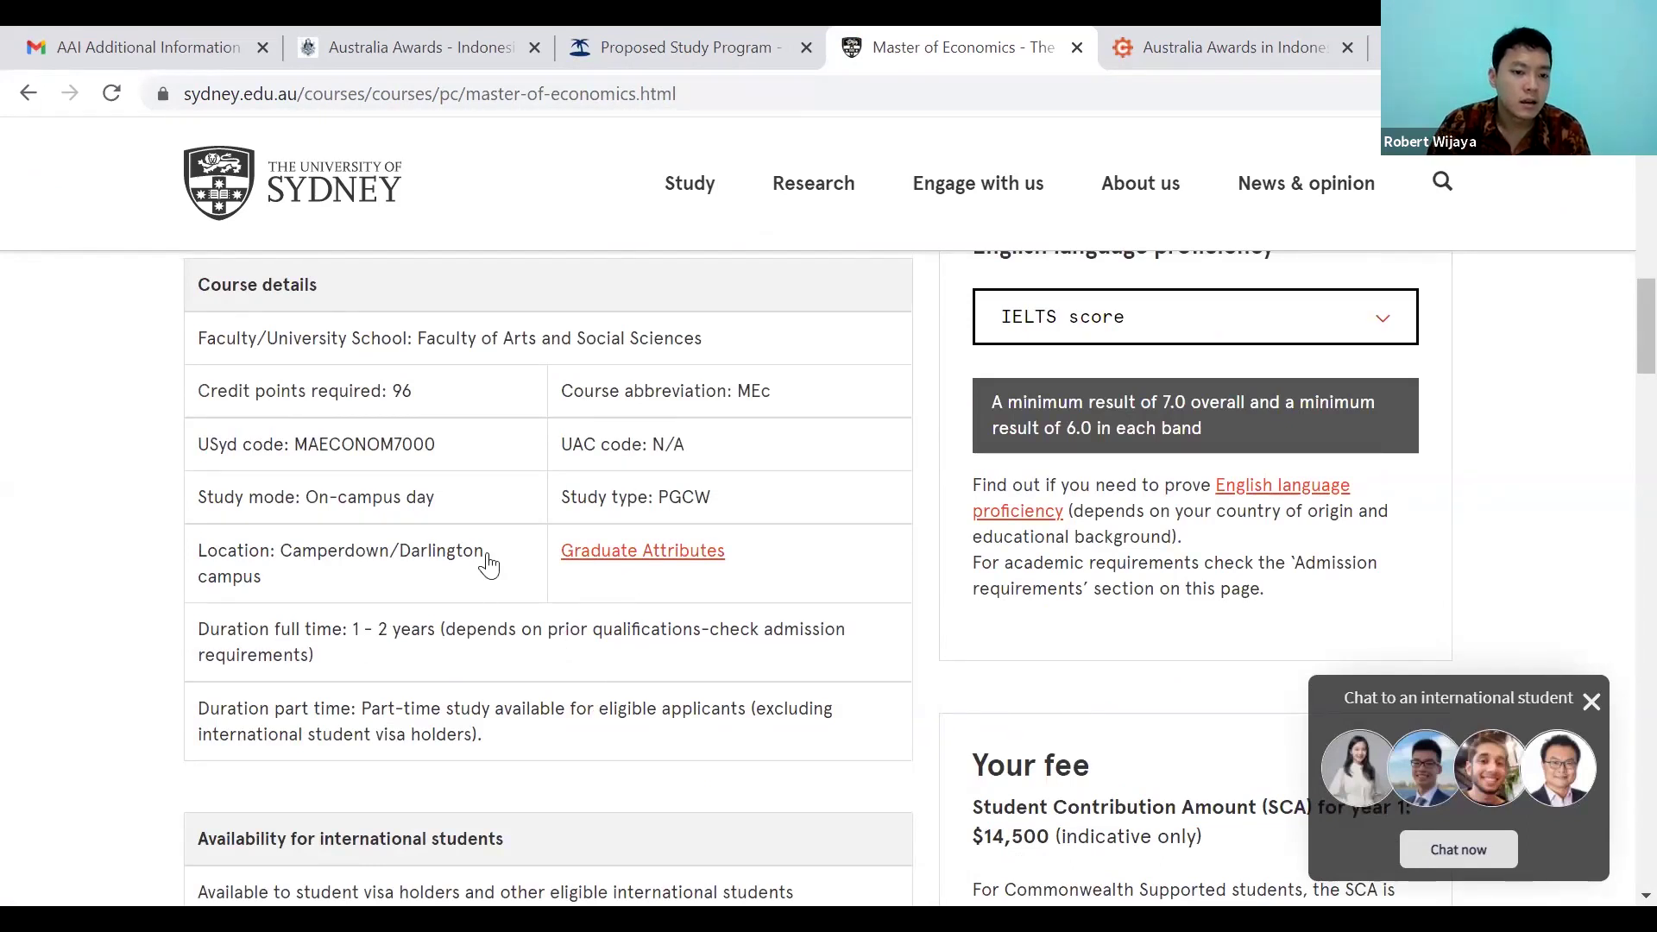
scroll(229, 585, "down", 7)
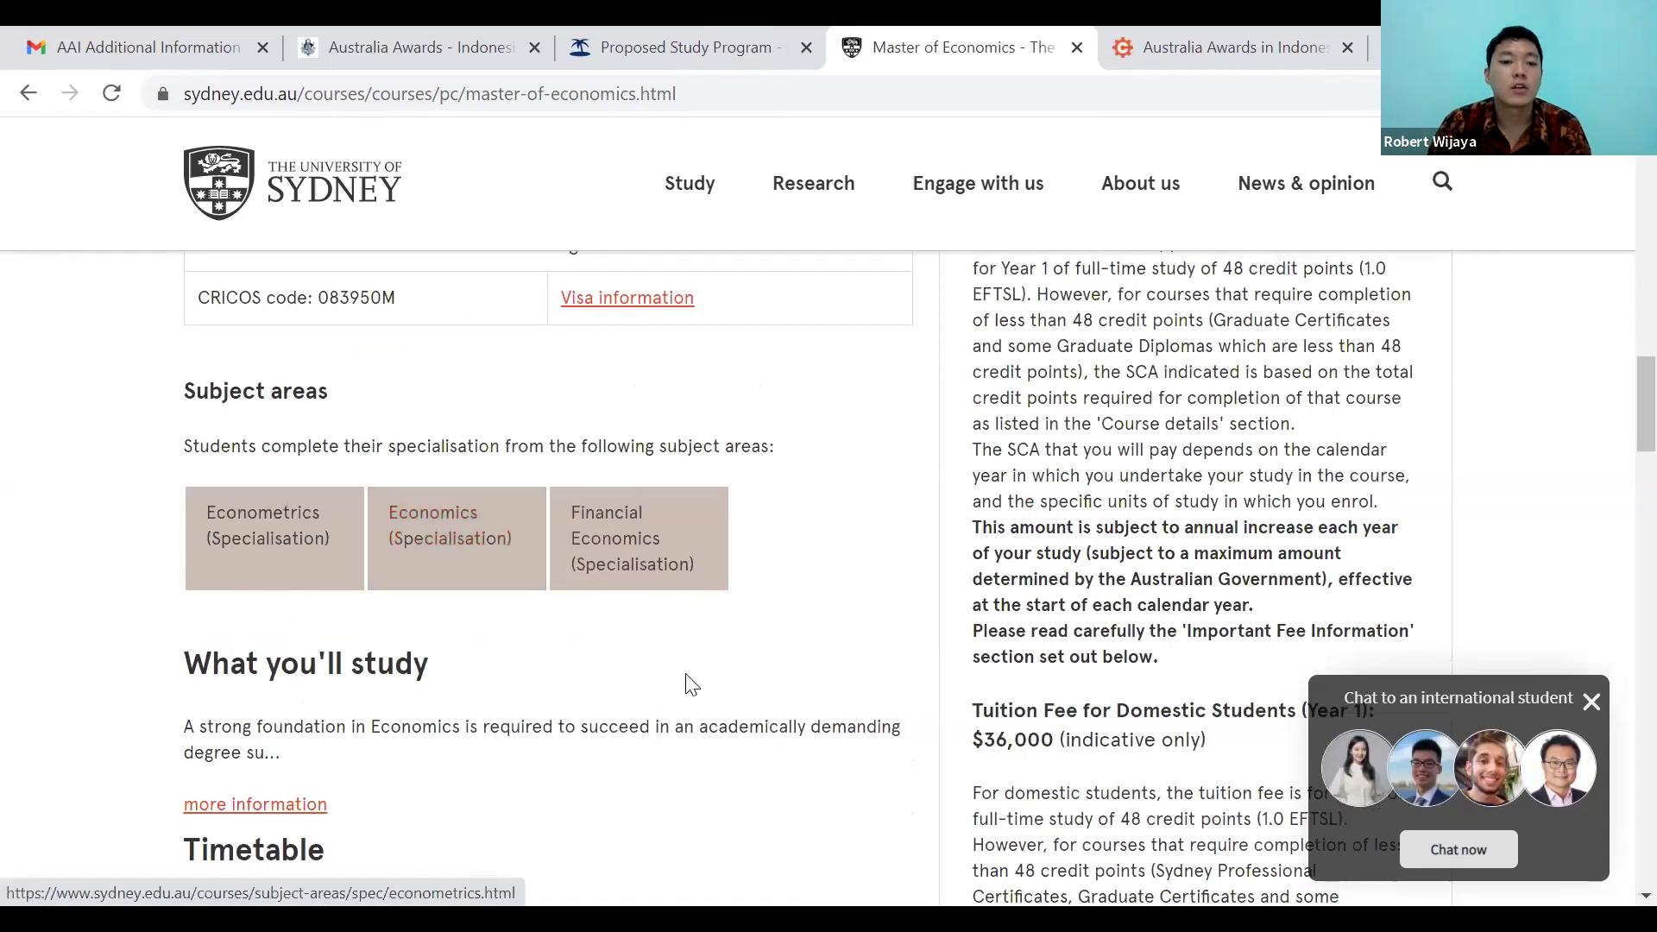
scroll(684, 658, "down", 7)
scroll(688, 668, "up", 6)
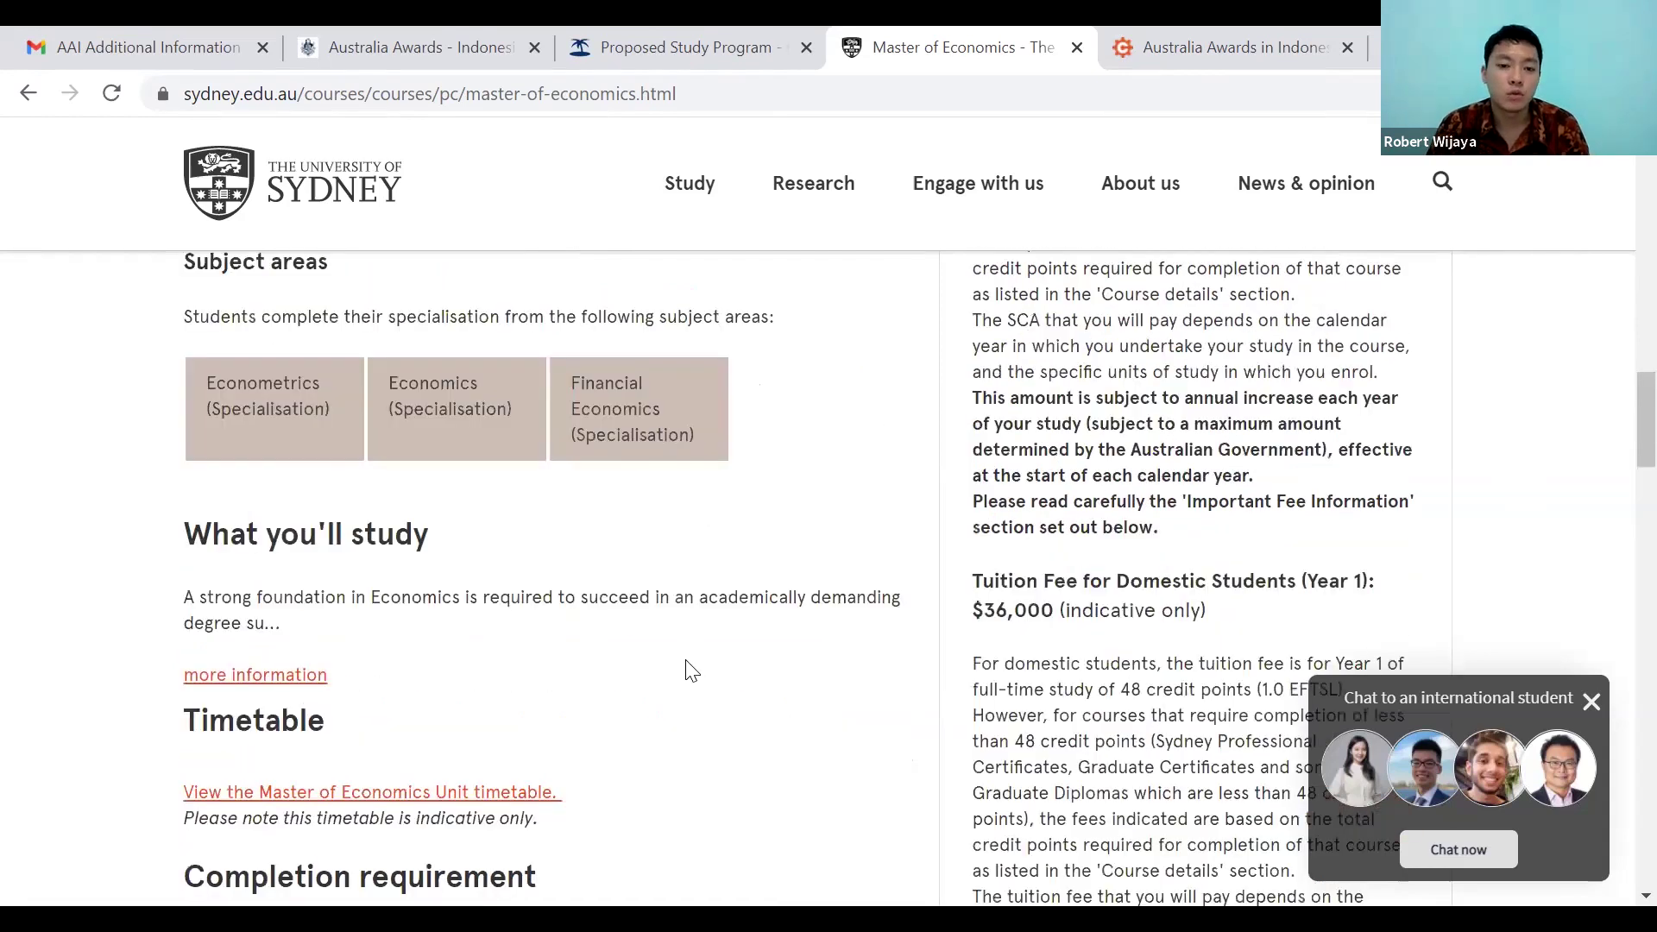
scroll(686, 664, "up", 6)
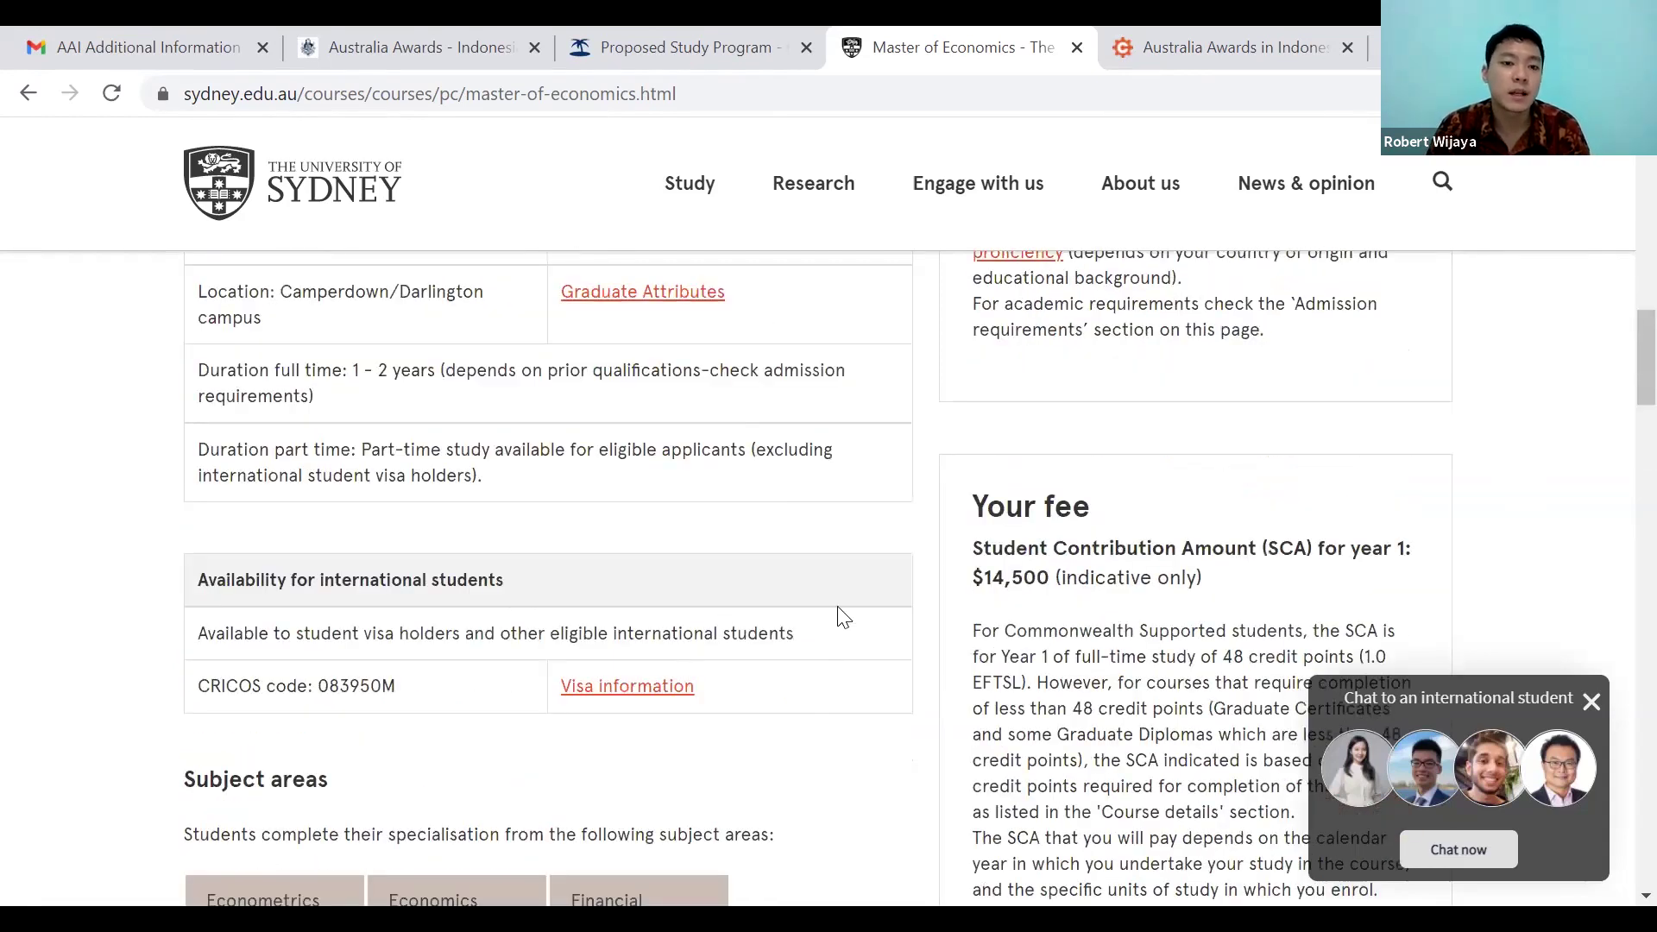
scroll(846, 611, "up", 3)
scroll(848, 557, "up", 4)
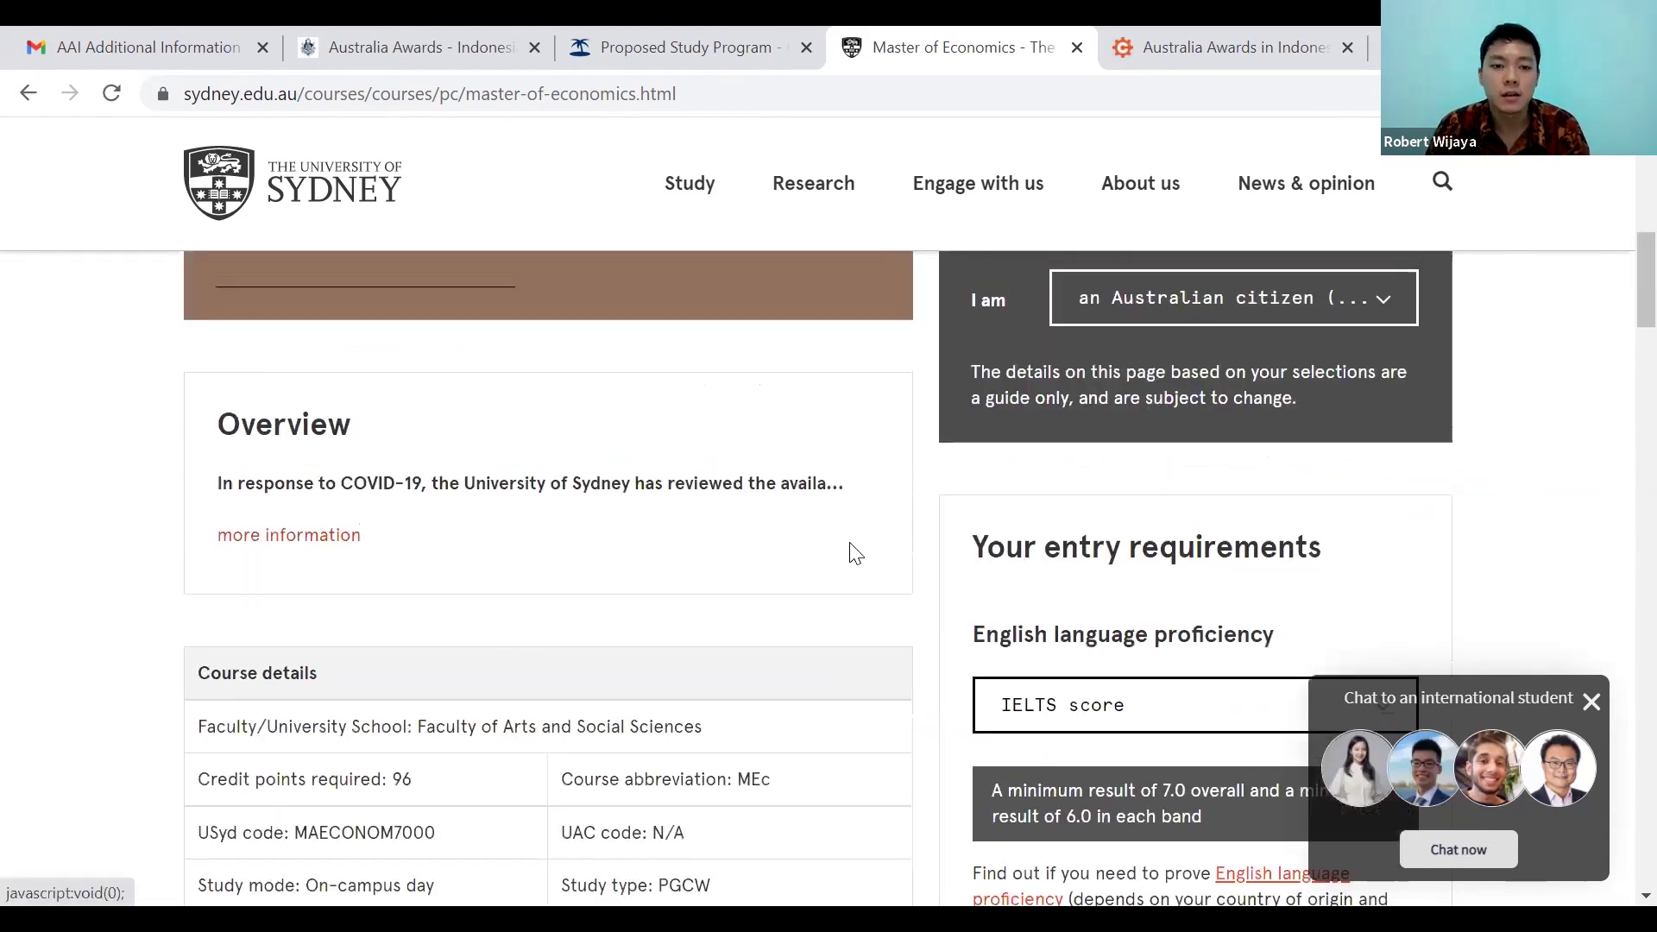
scroll(850, 548, "up", 4)
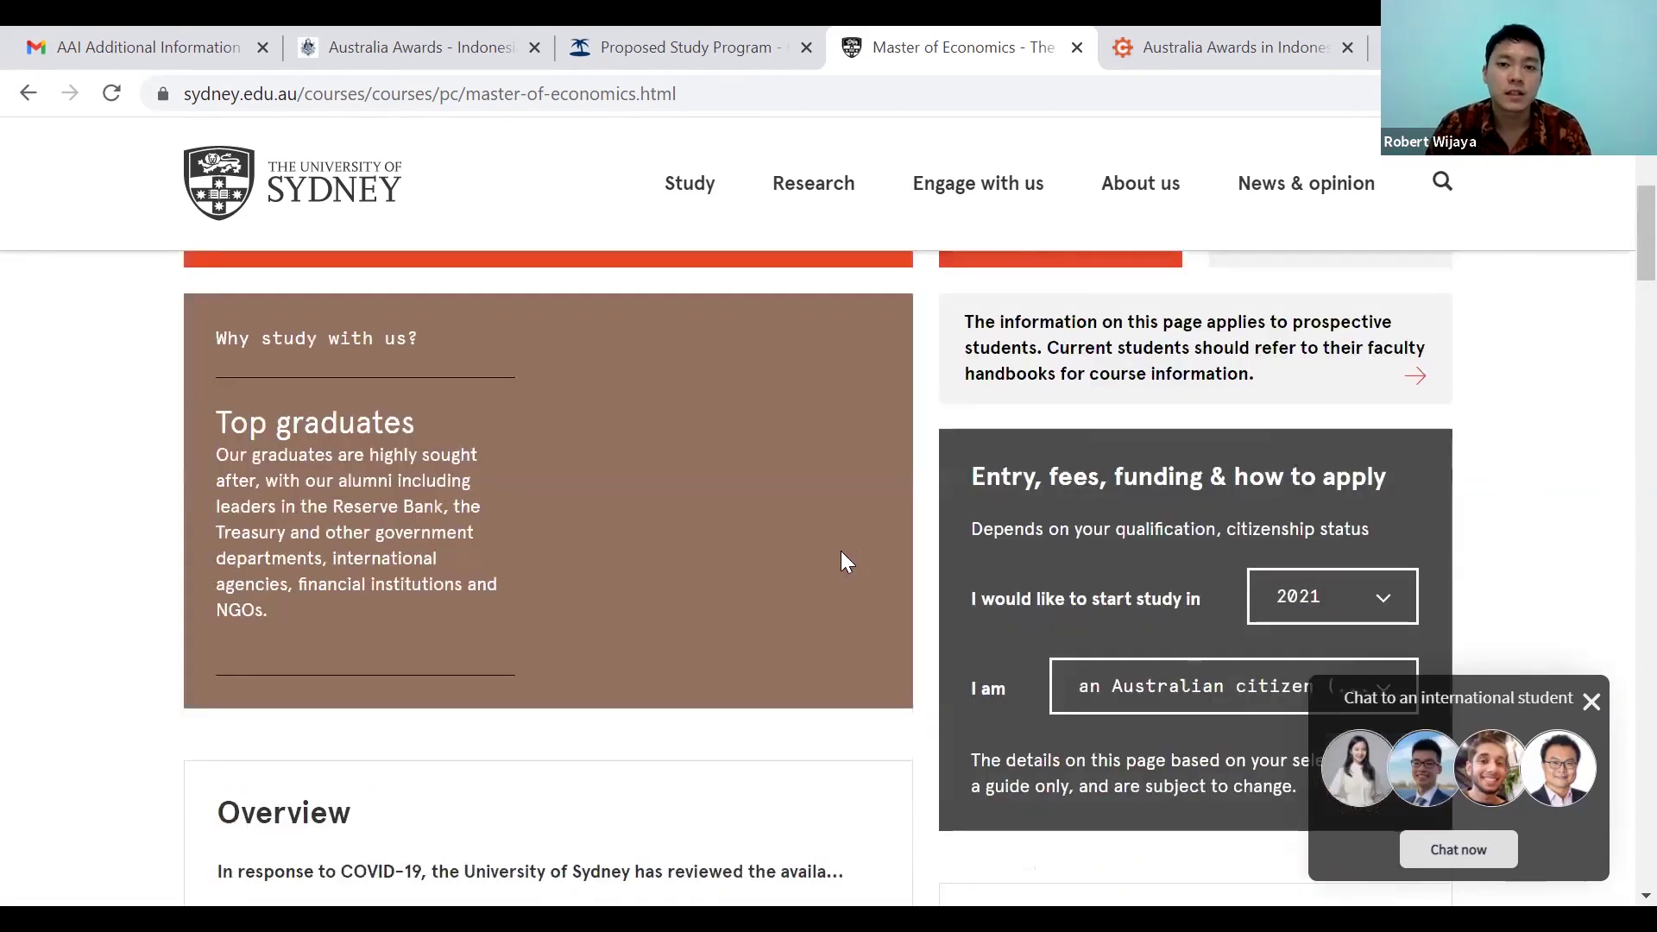
scroll(993, 216, "up", 1)
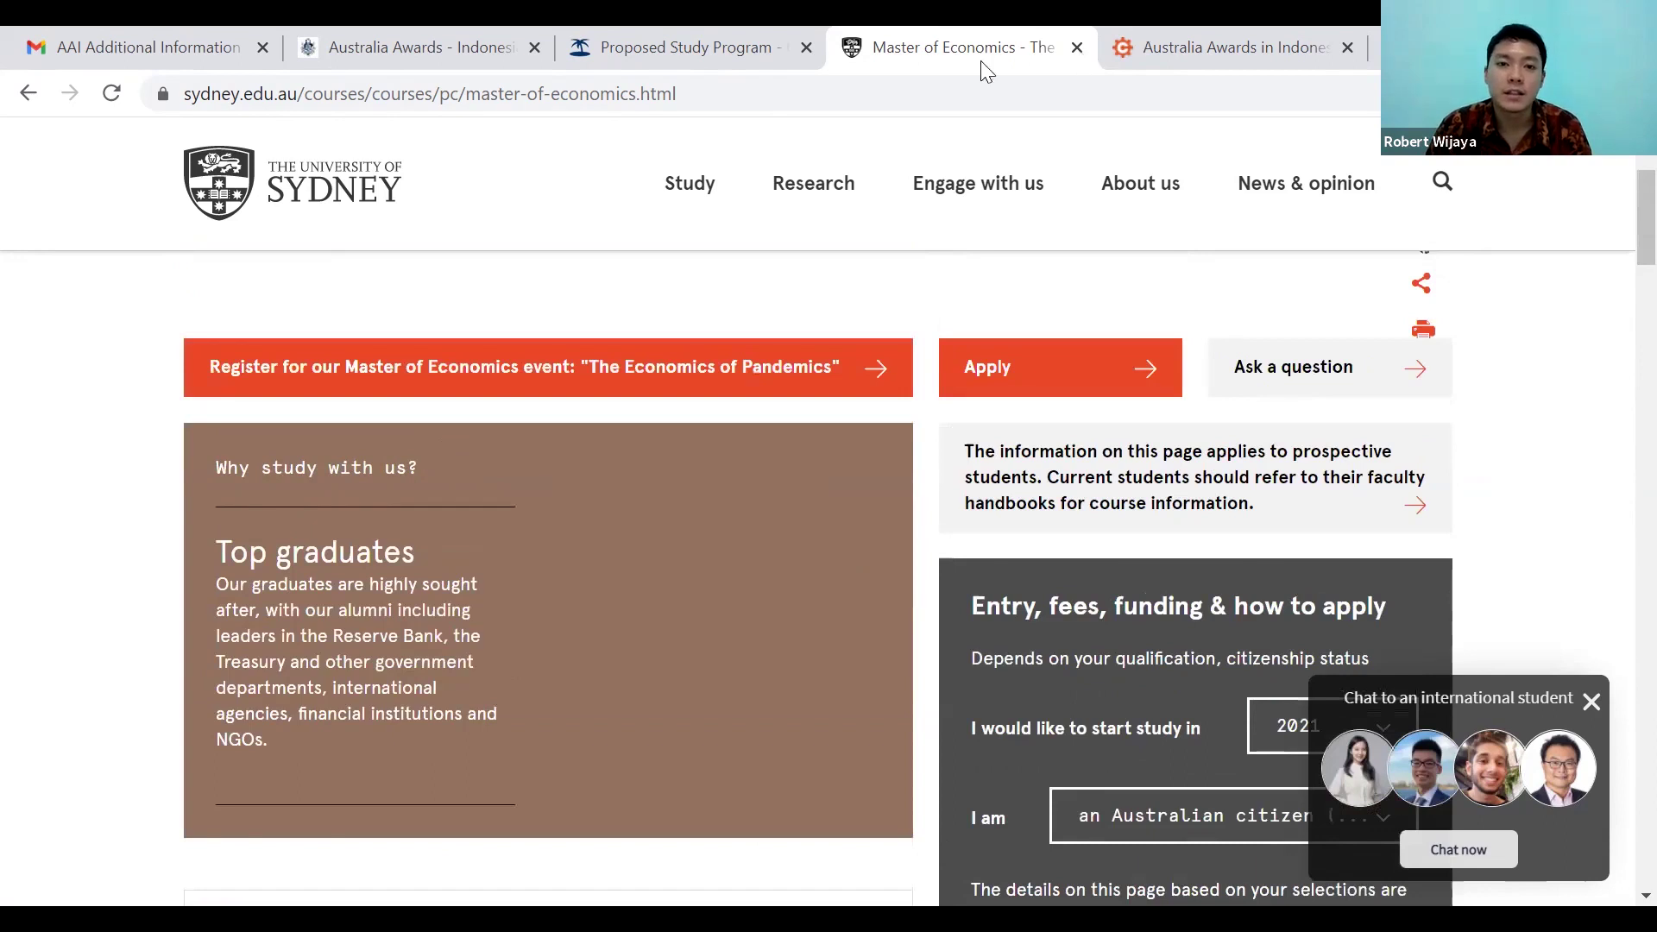
scroll(966, 120, "down", 1)
key("ctrl+w")
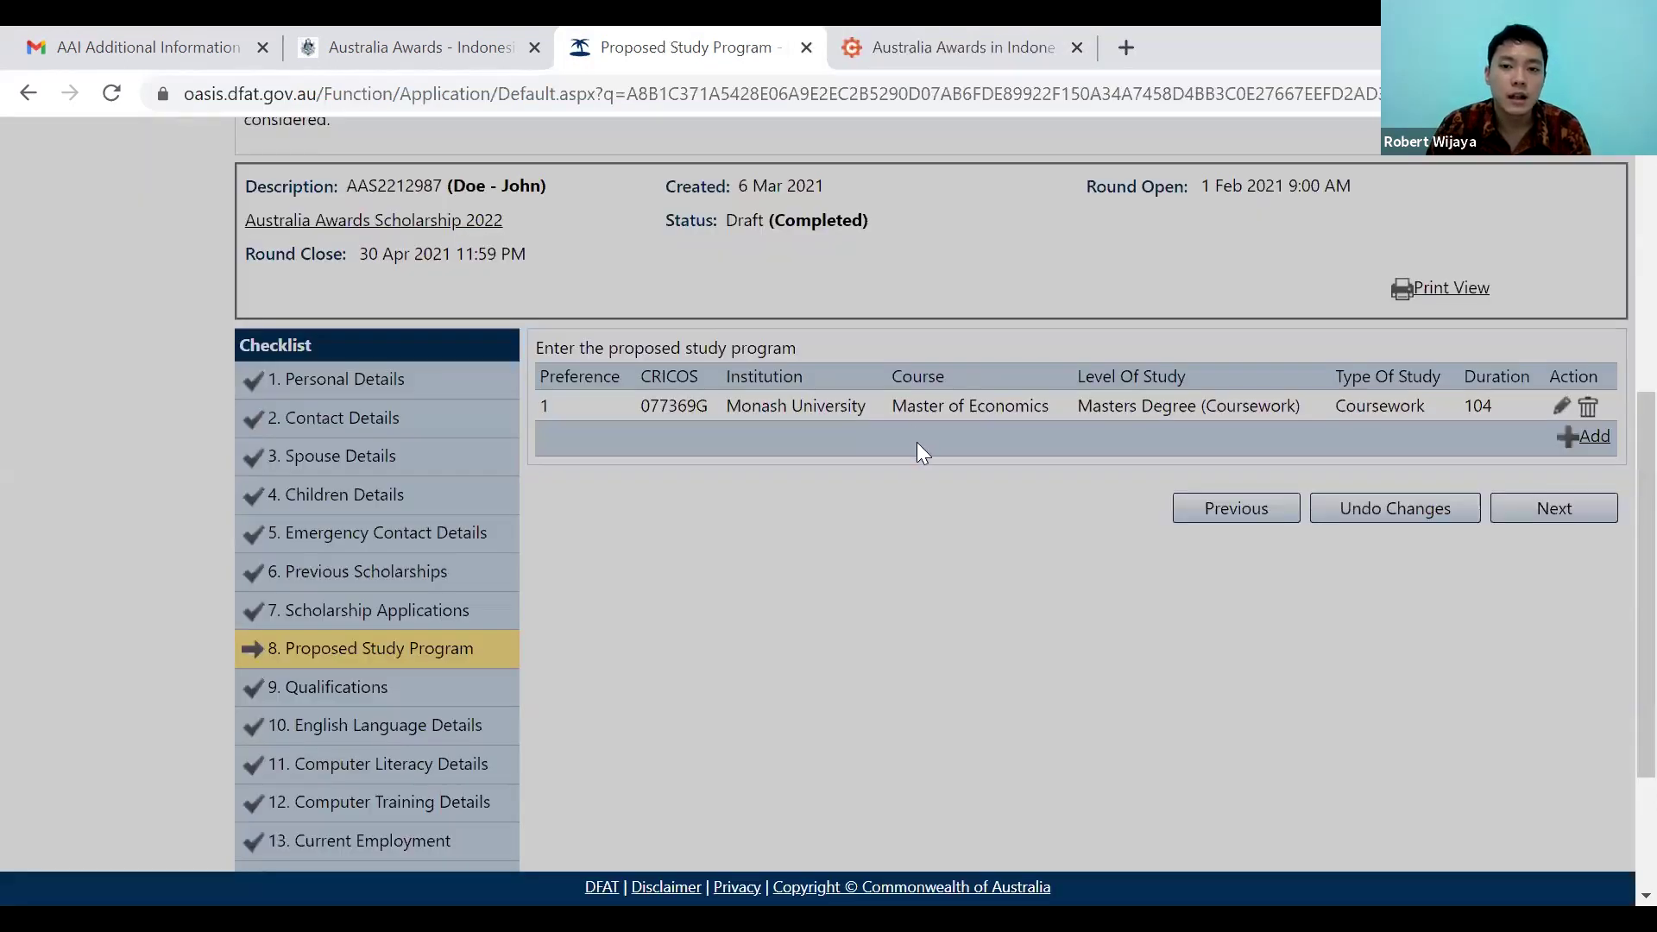
Add The University of Sydney's Master of Economics as preference 2, checking the Yes, No and Not Sure answer options in the entry form.
scroll(917, 442, "up", 5)
scroll(932, 492, "down", 3)
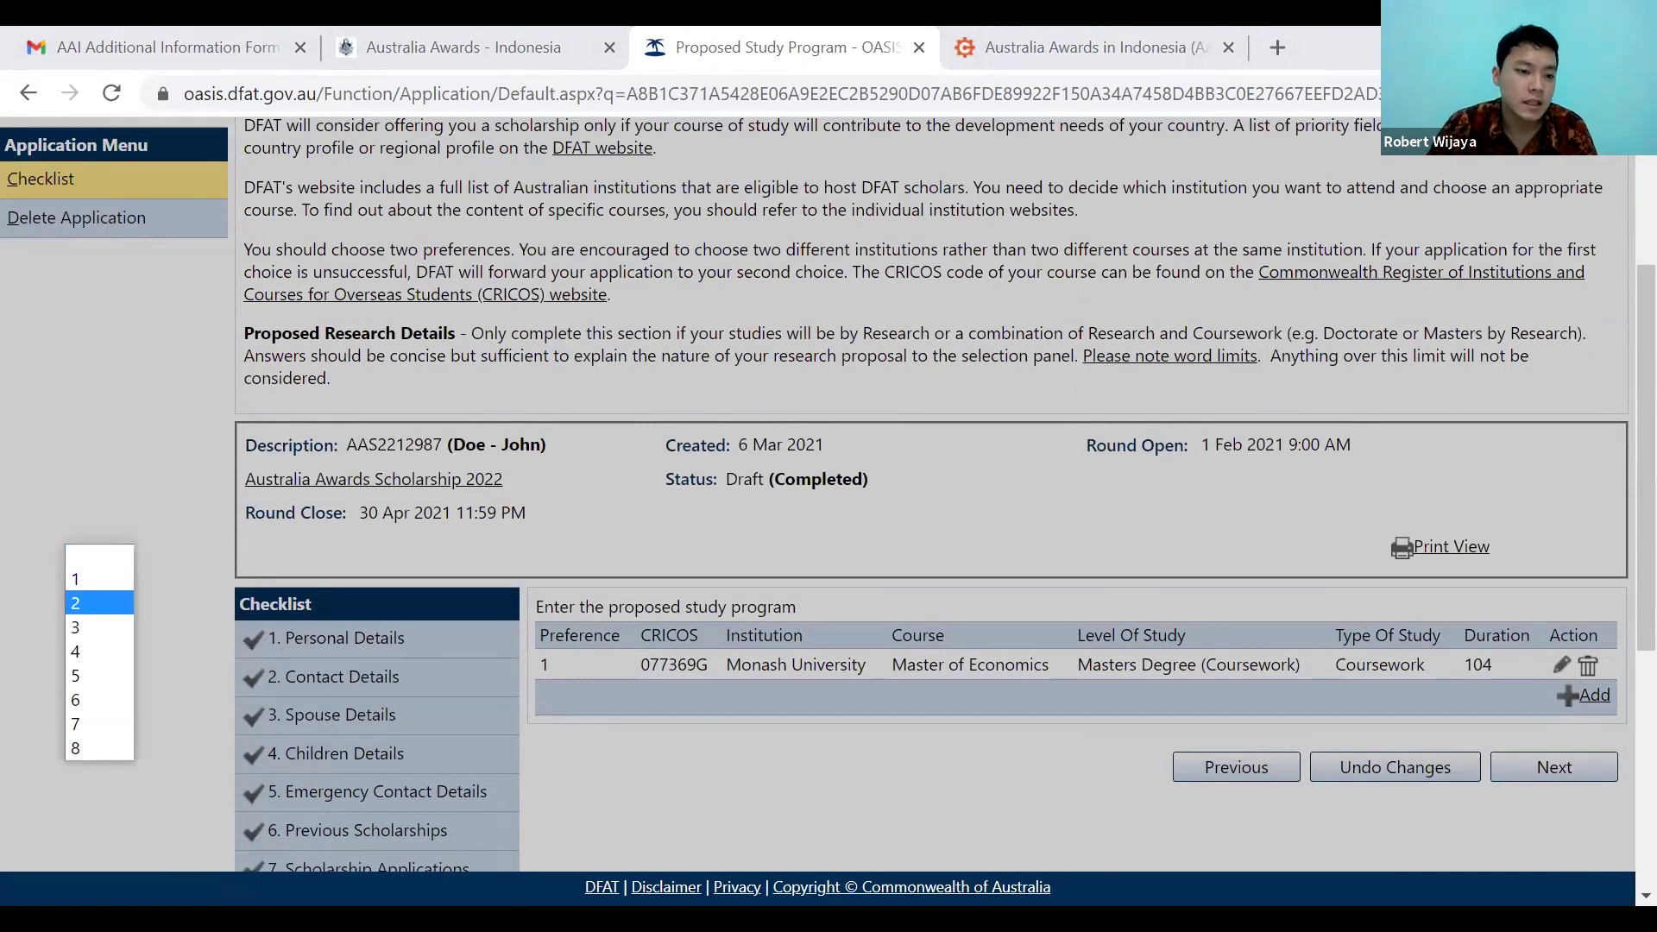
key("Return")
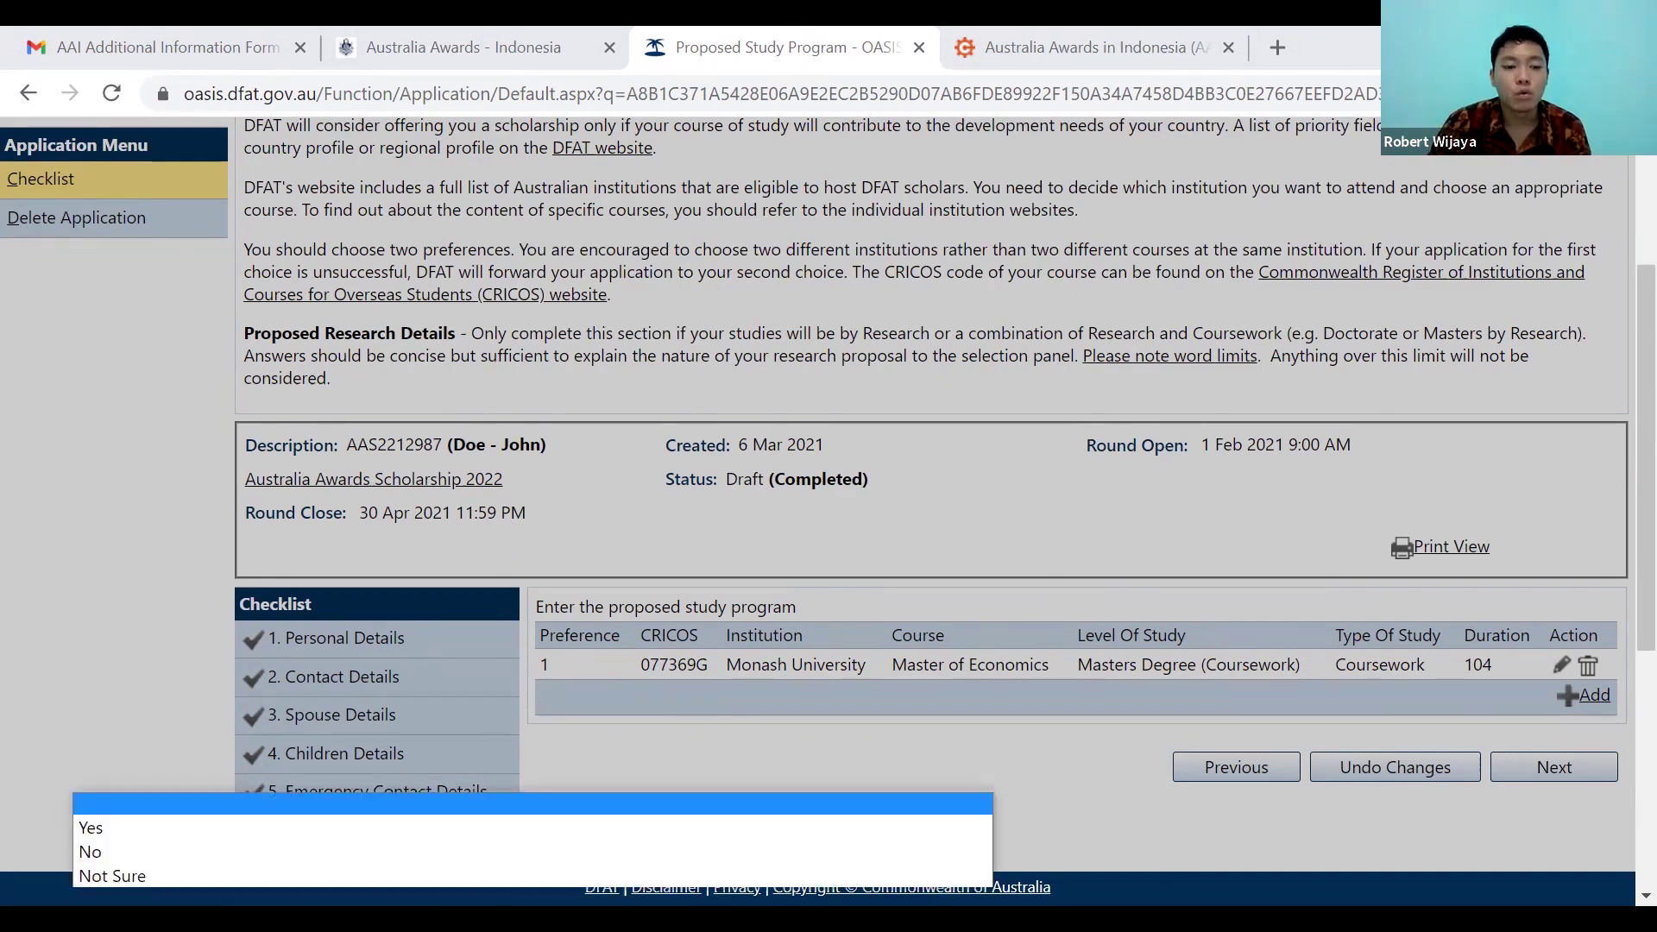
key("Down")
key("Down")
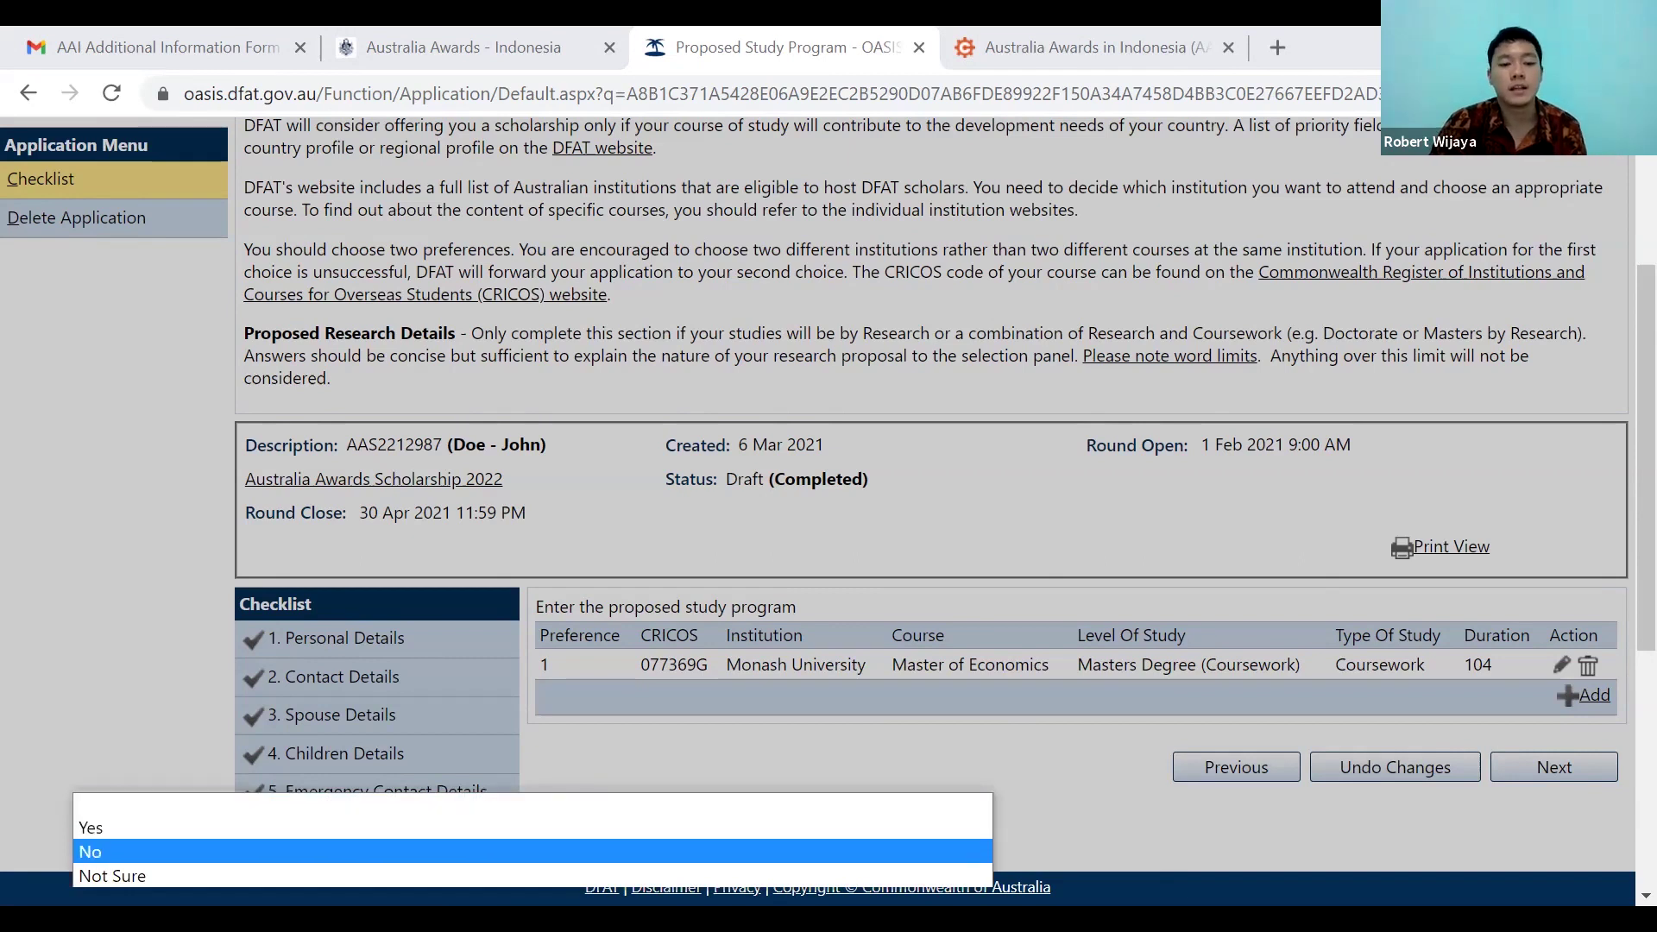
key("Escape")
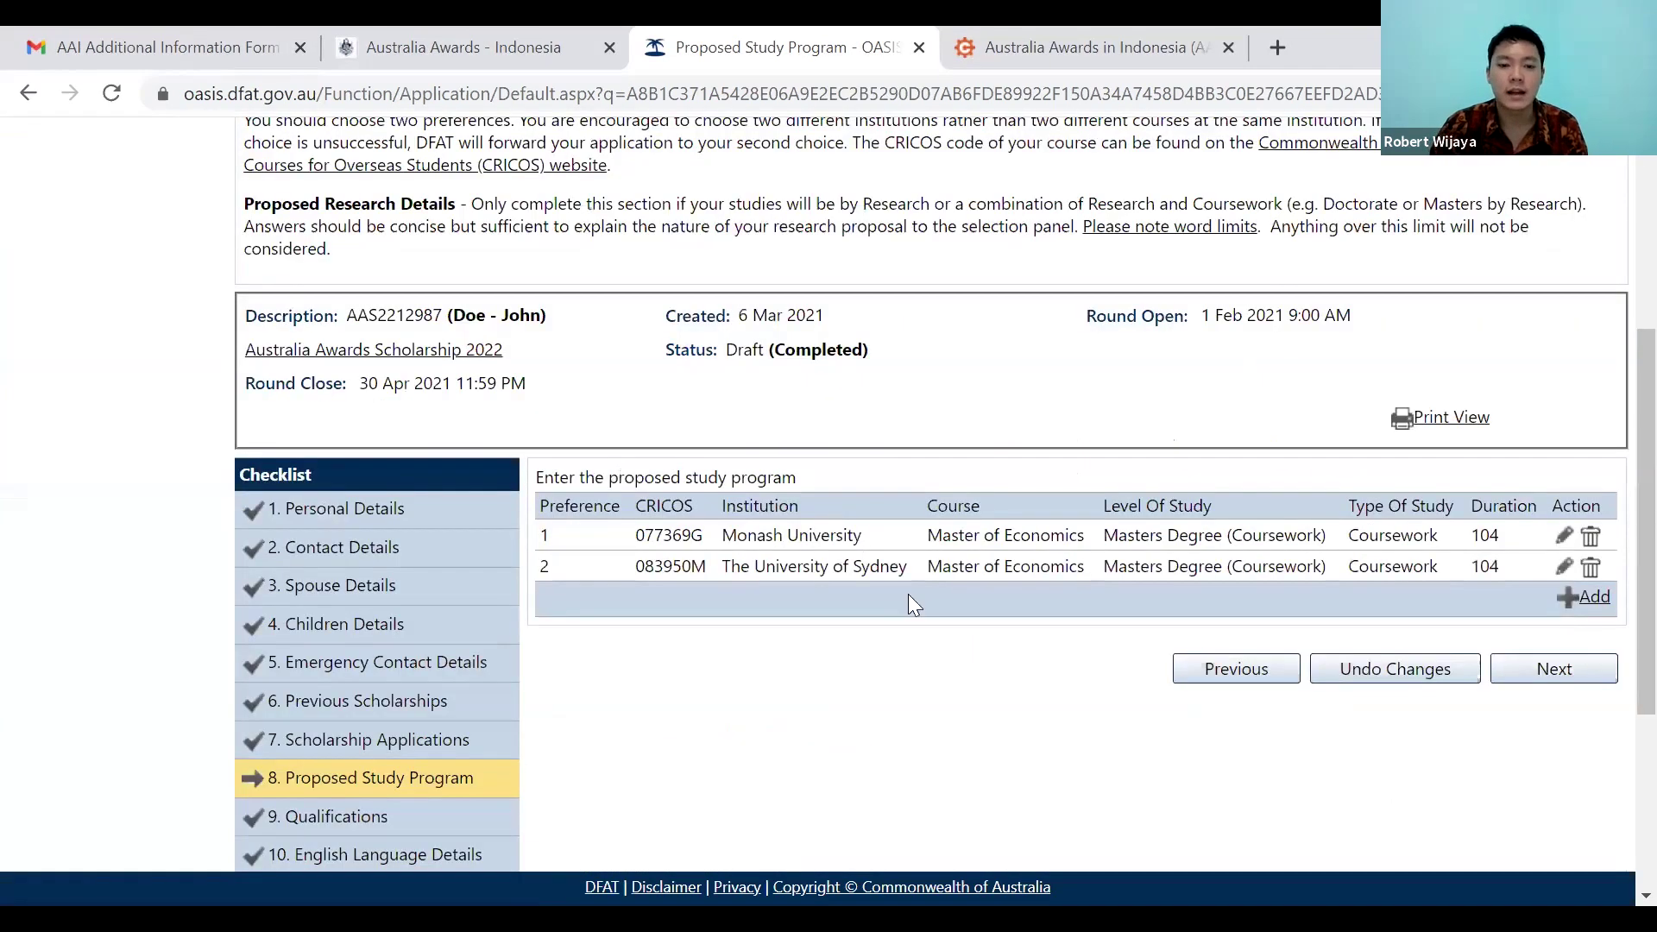
Go to the Qualifications section of the checklist and review the undergraduate qualification entry.
scroll(863, 509, "down", 3)
left_click(345, 566)
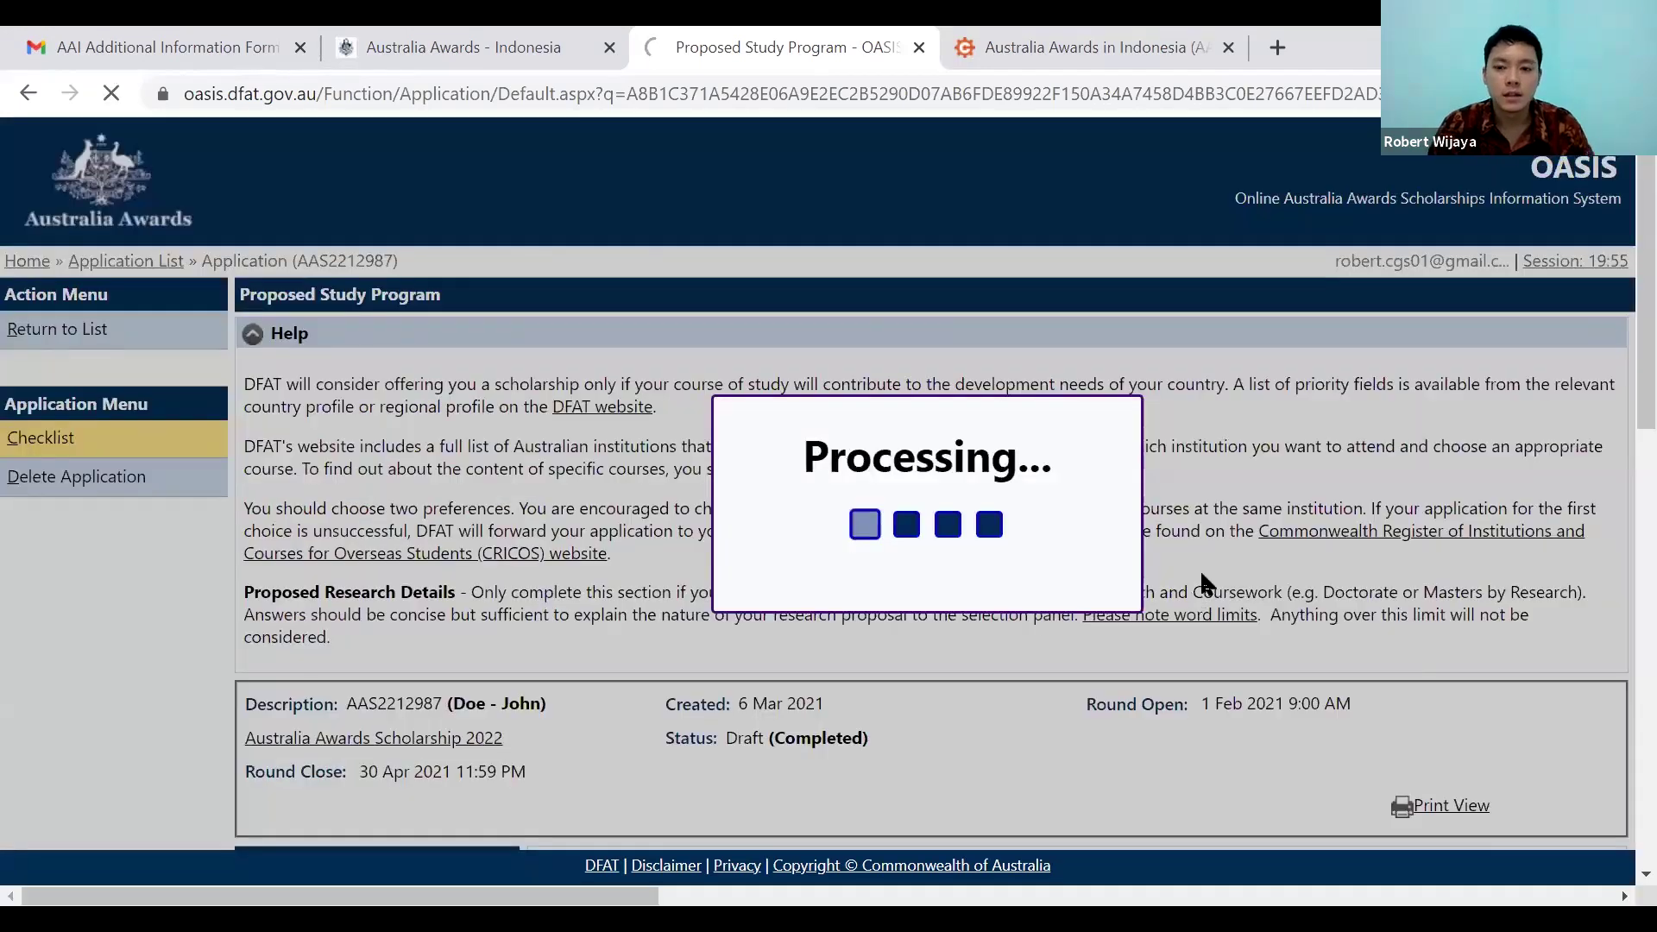
scroll(1195, 565, "down", 2)
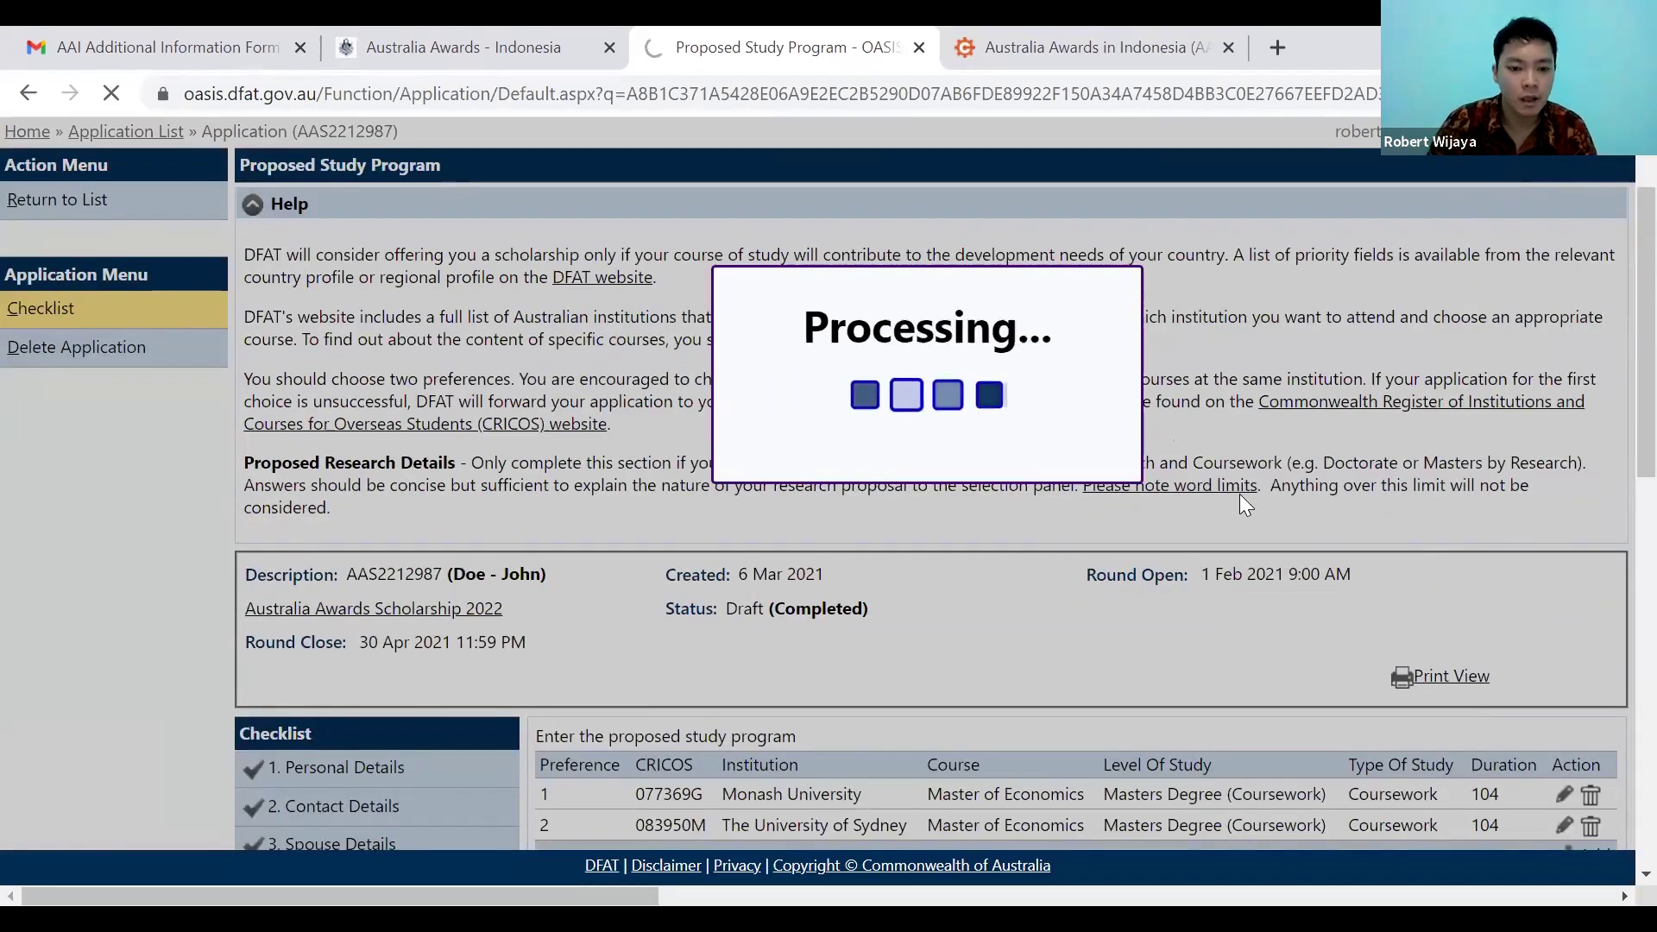
scroll(1241, 497, "down", 1)
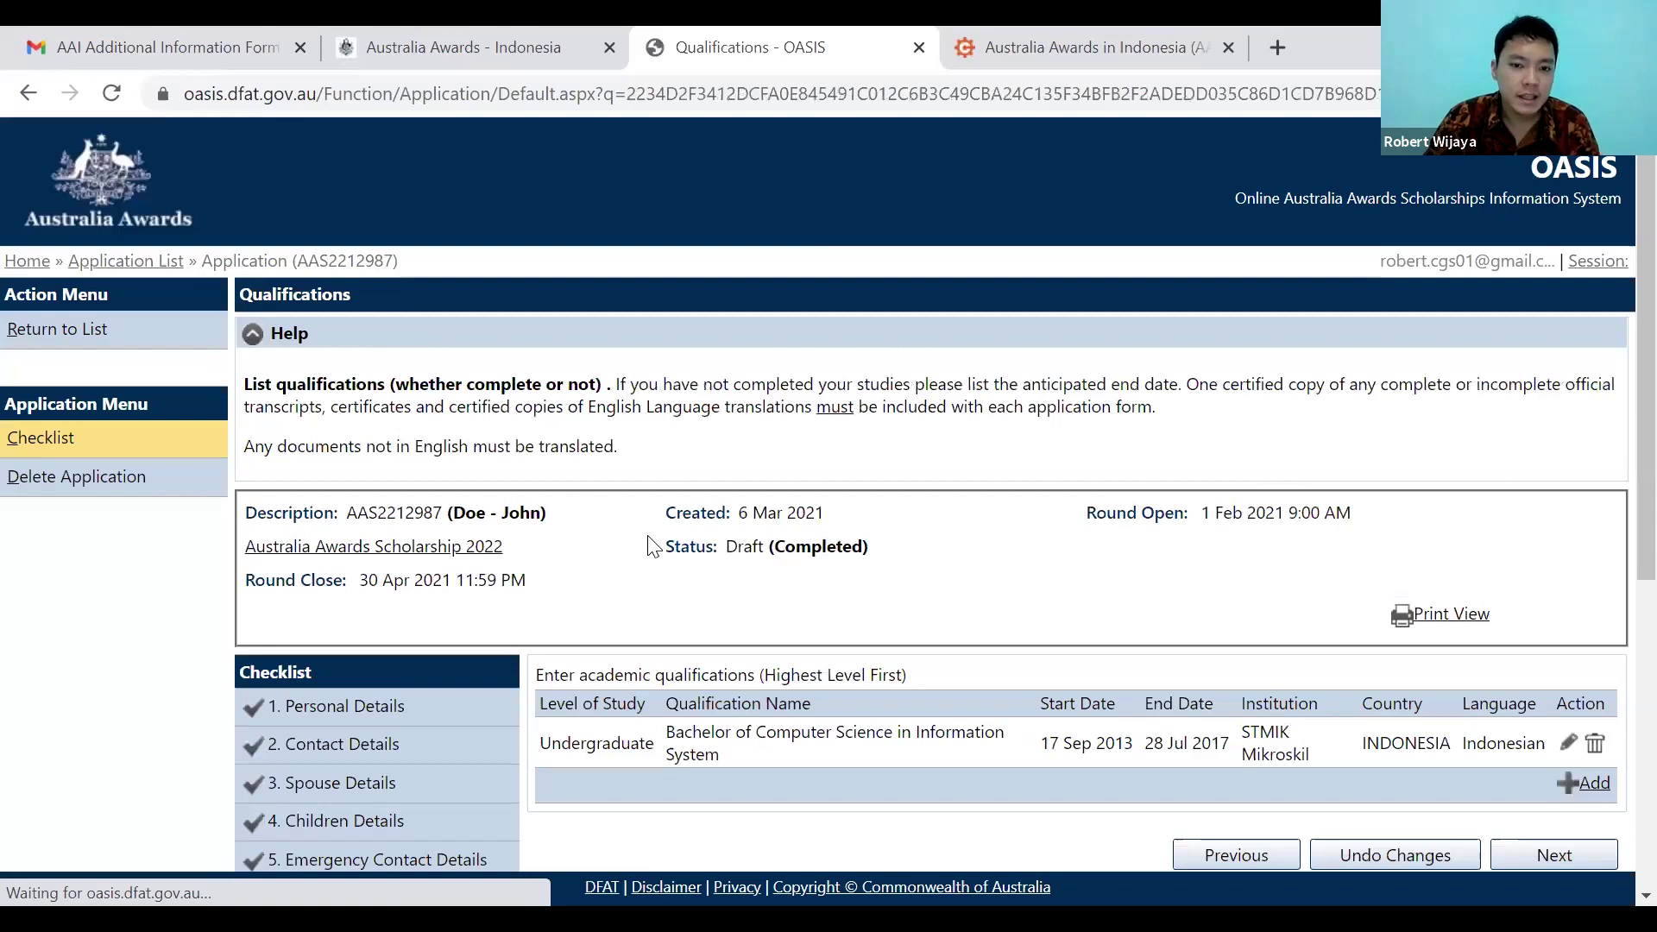
scroll(629, 496, "down", 3)
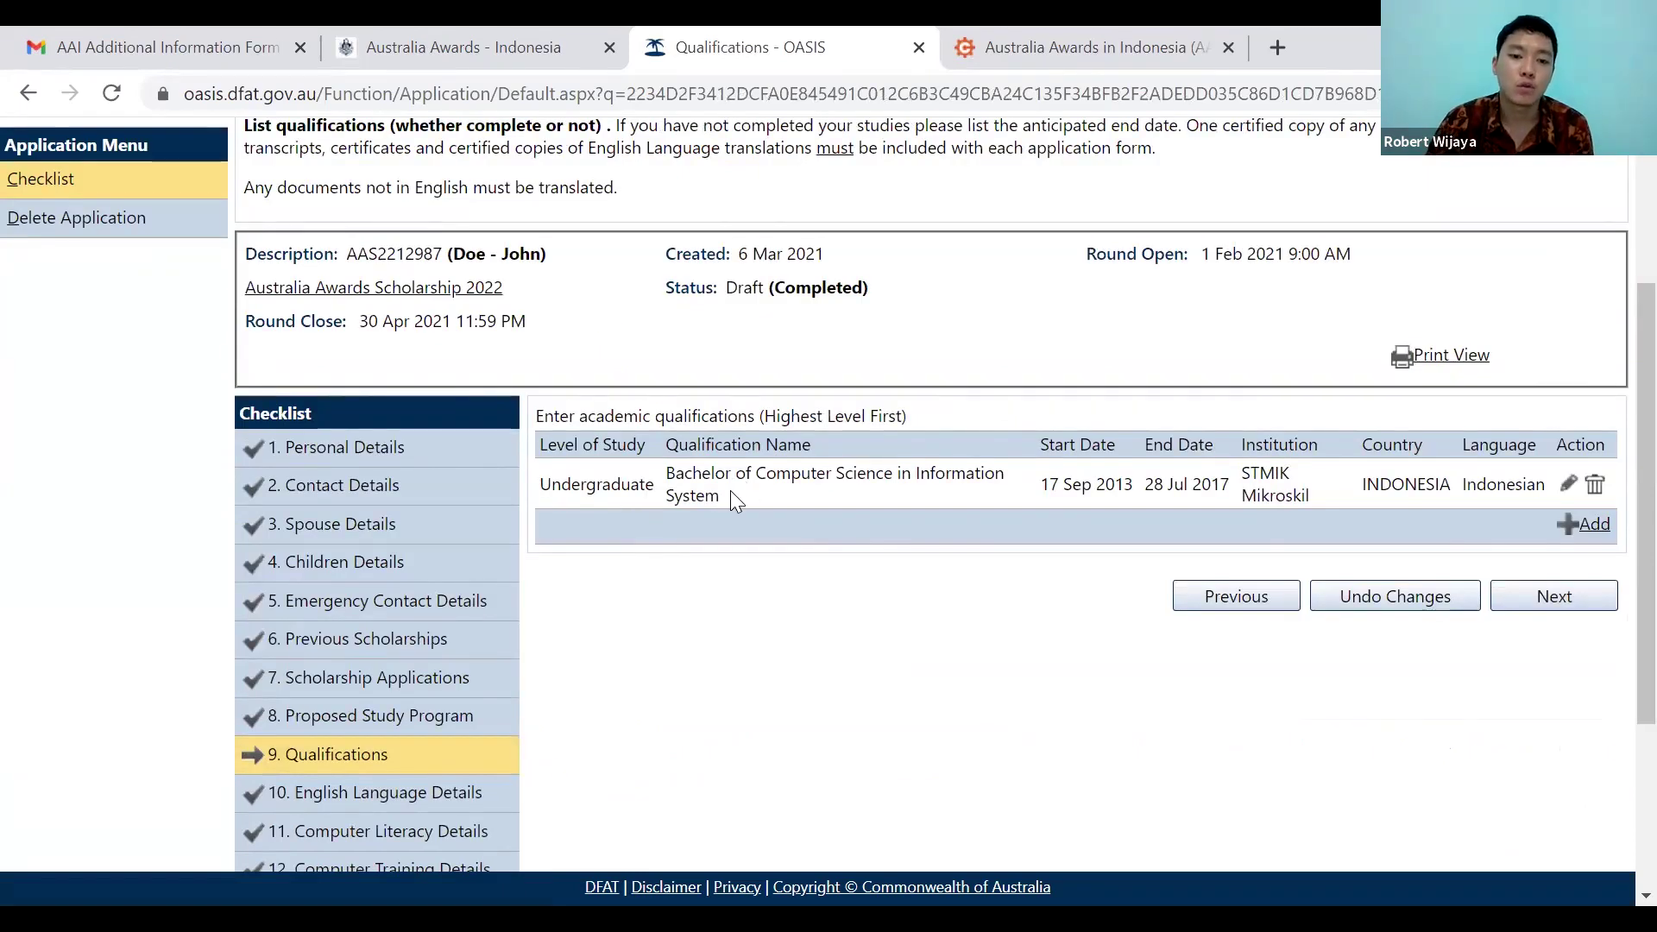
double_click(615, 485)
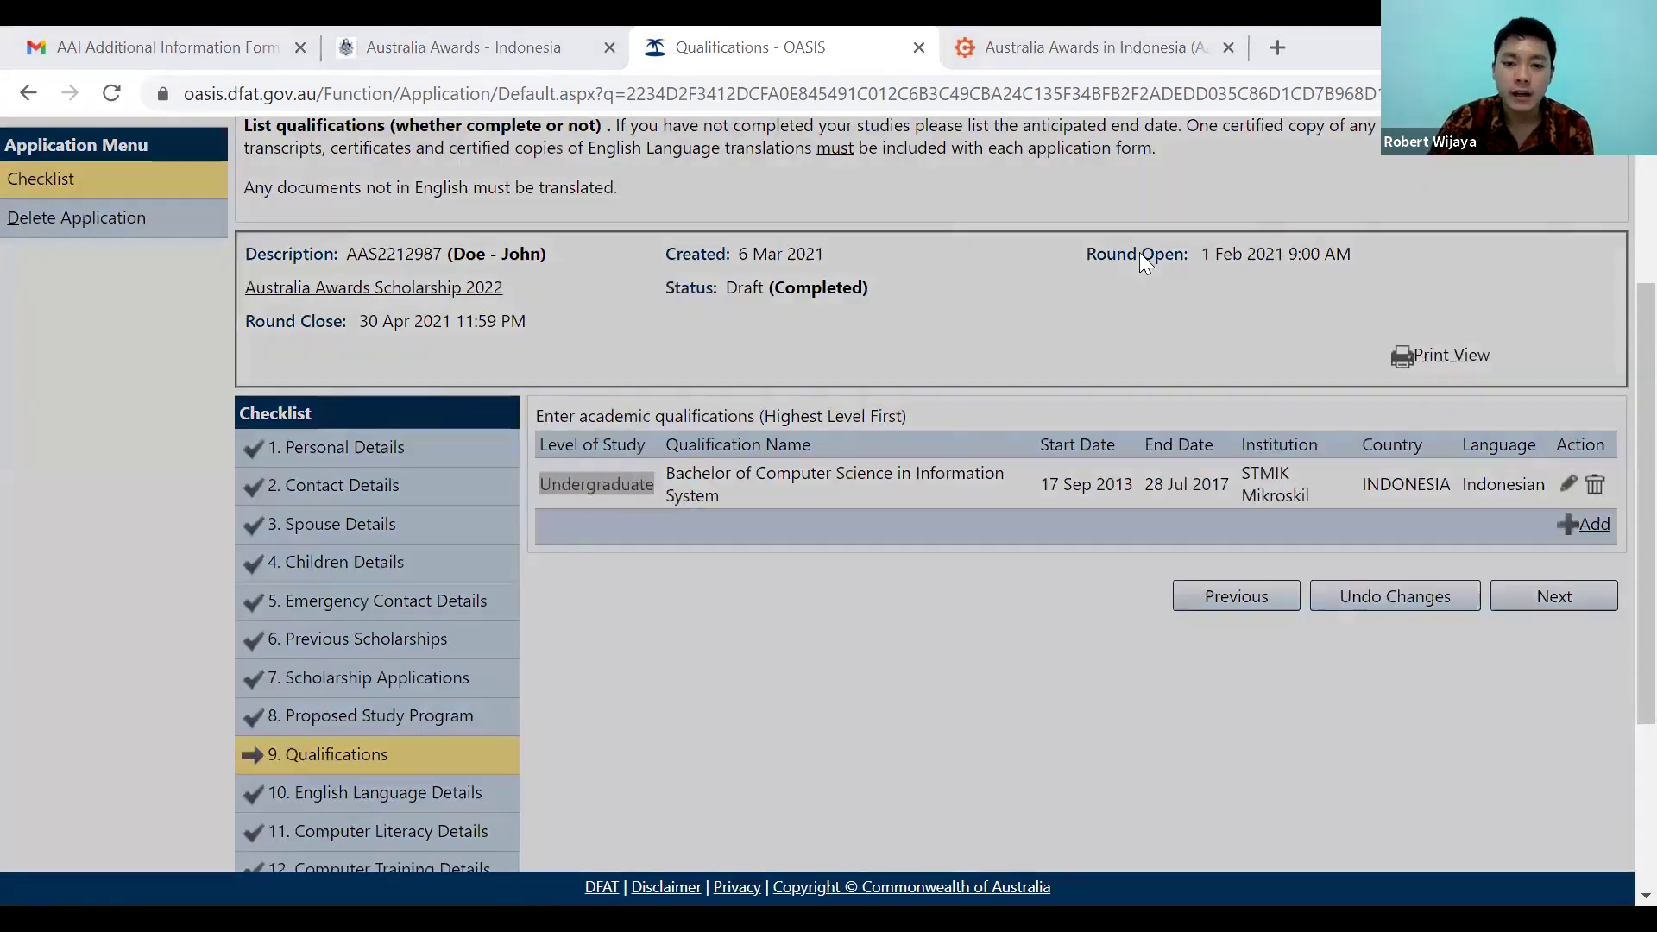
left_click(772, 494)
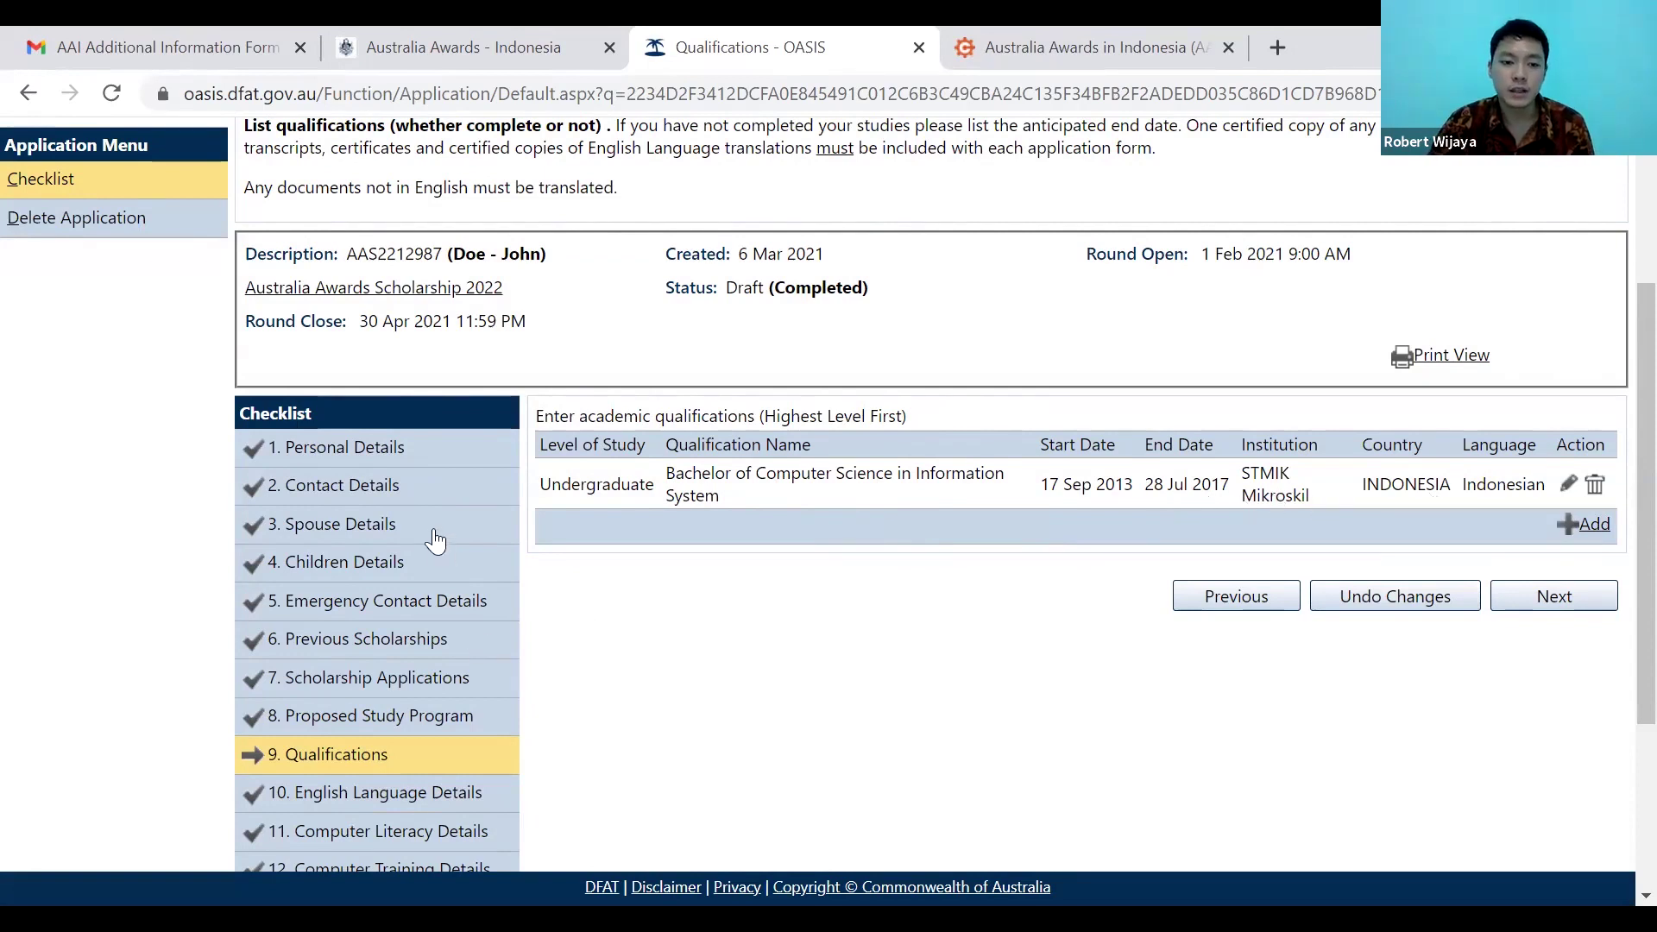
Go to the English Language Details section and review the questions on first language and language of the highest level of study.
scroll(436, 540, "down", 3)
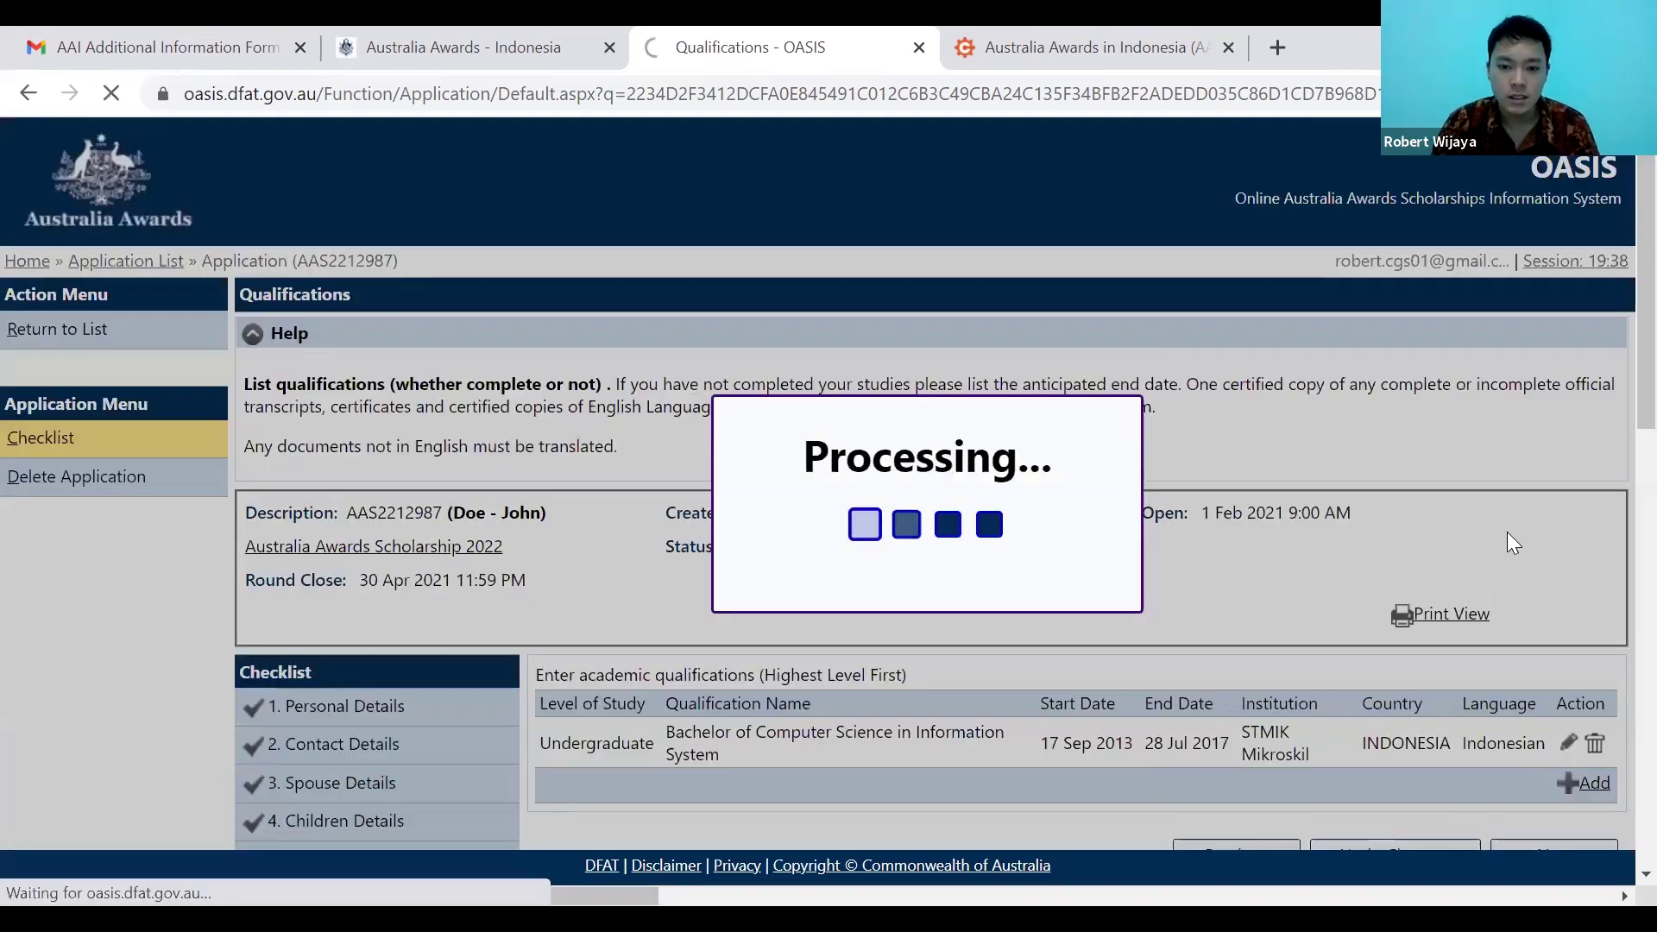
scroll(1521, 540, "down", 2)
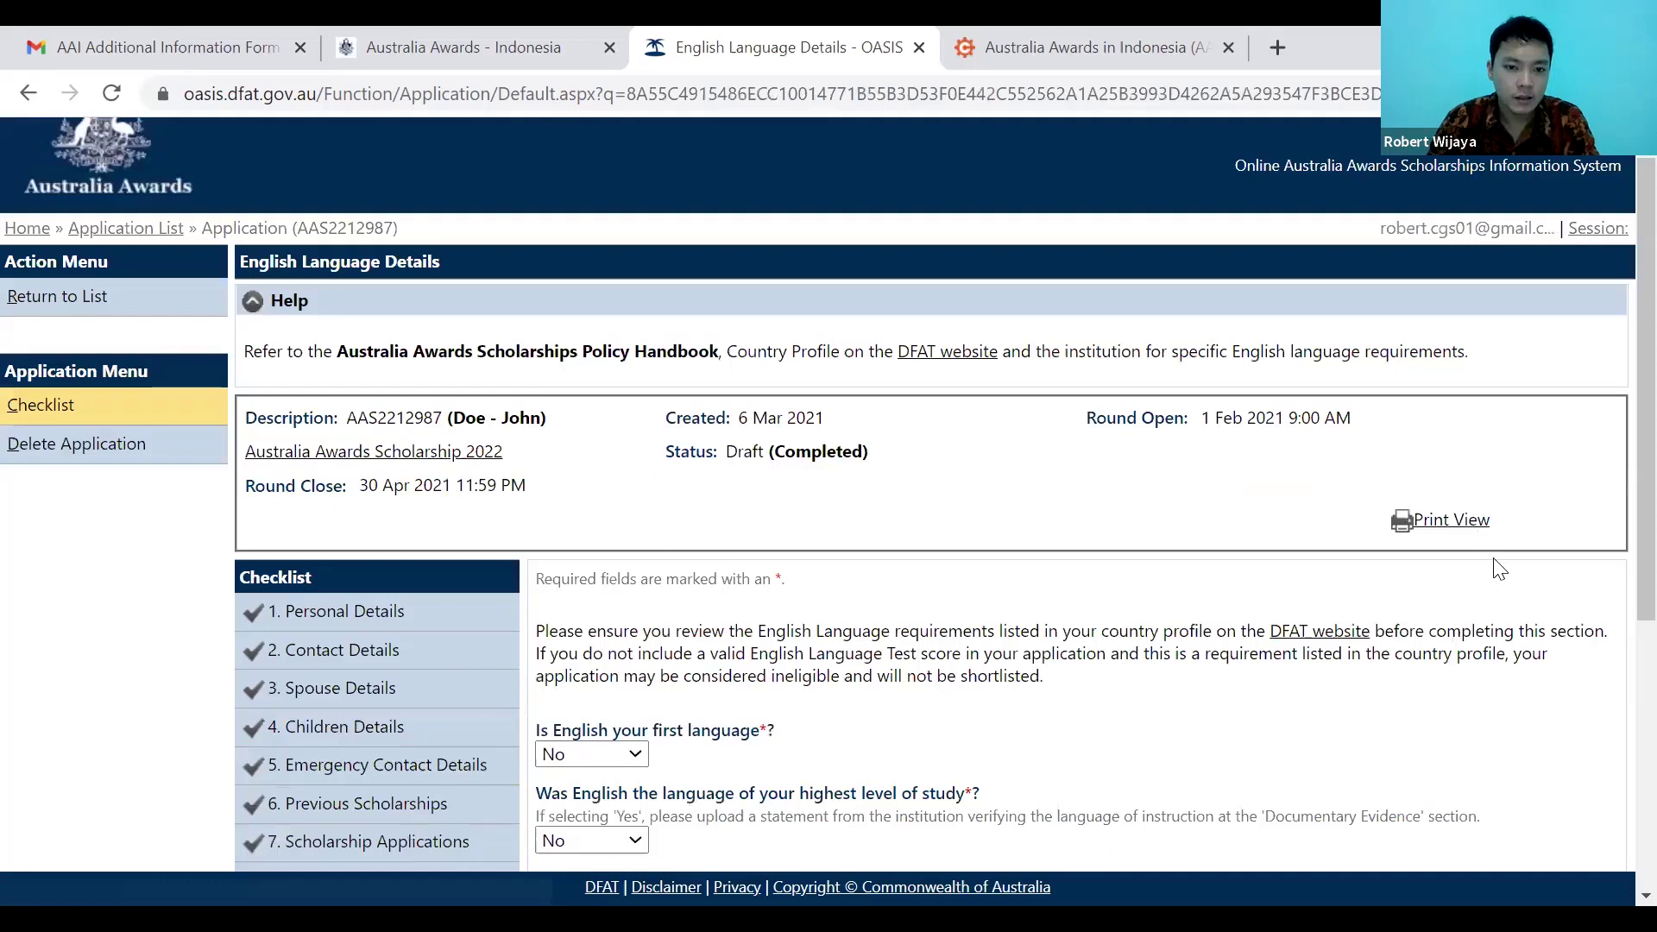
scroll(1524, 562, "down", 5)
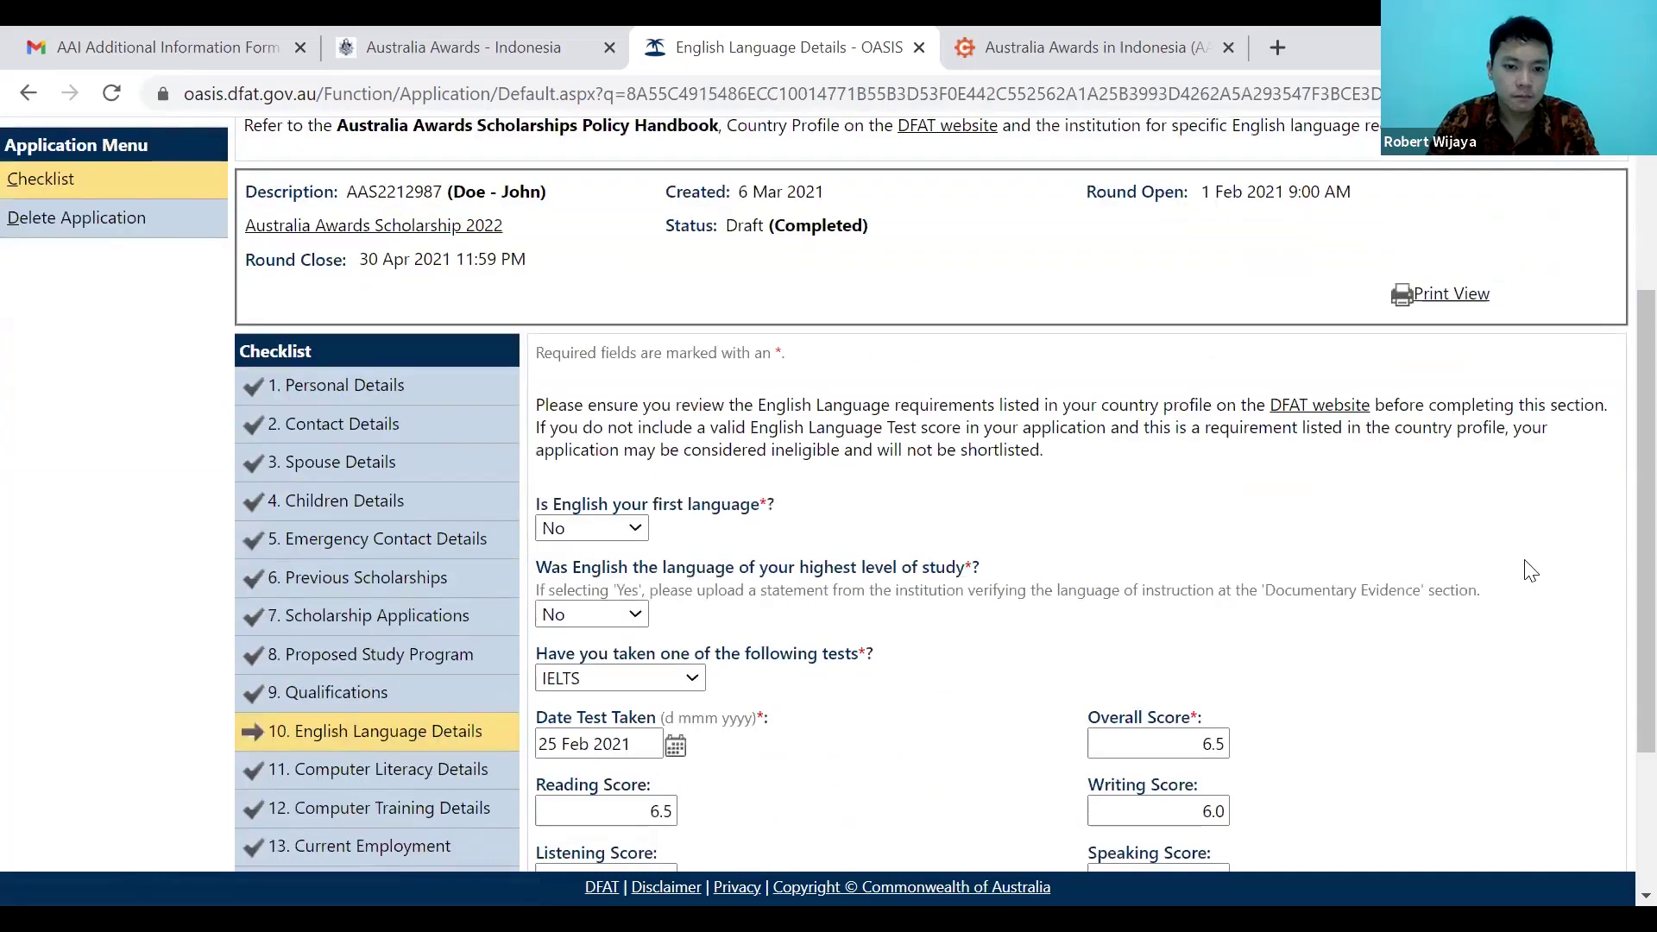
left_click(607, 529)
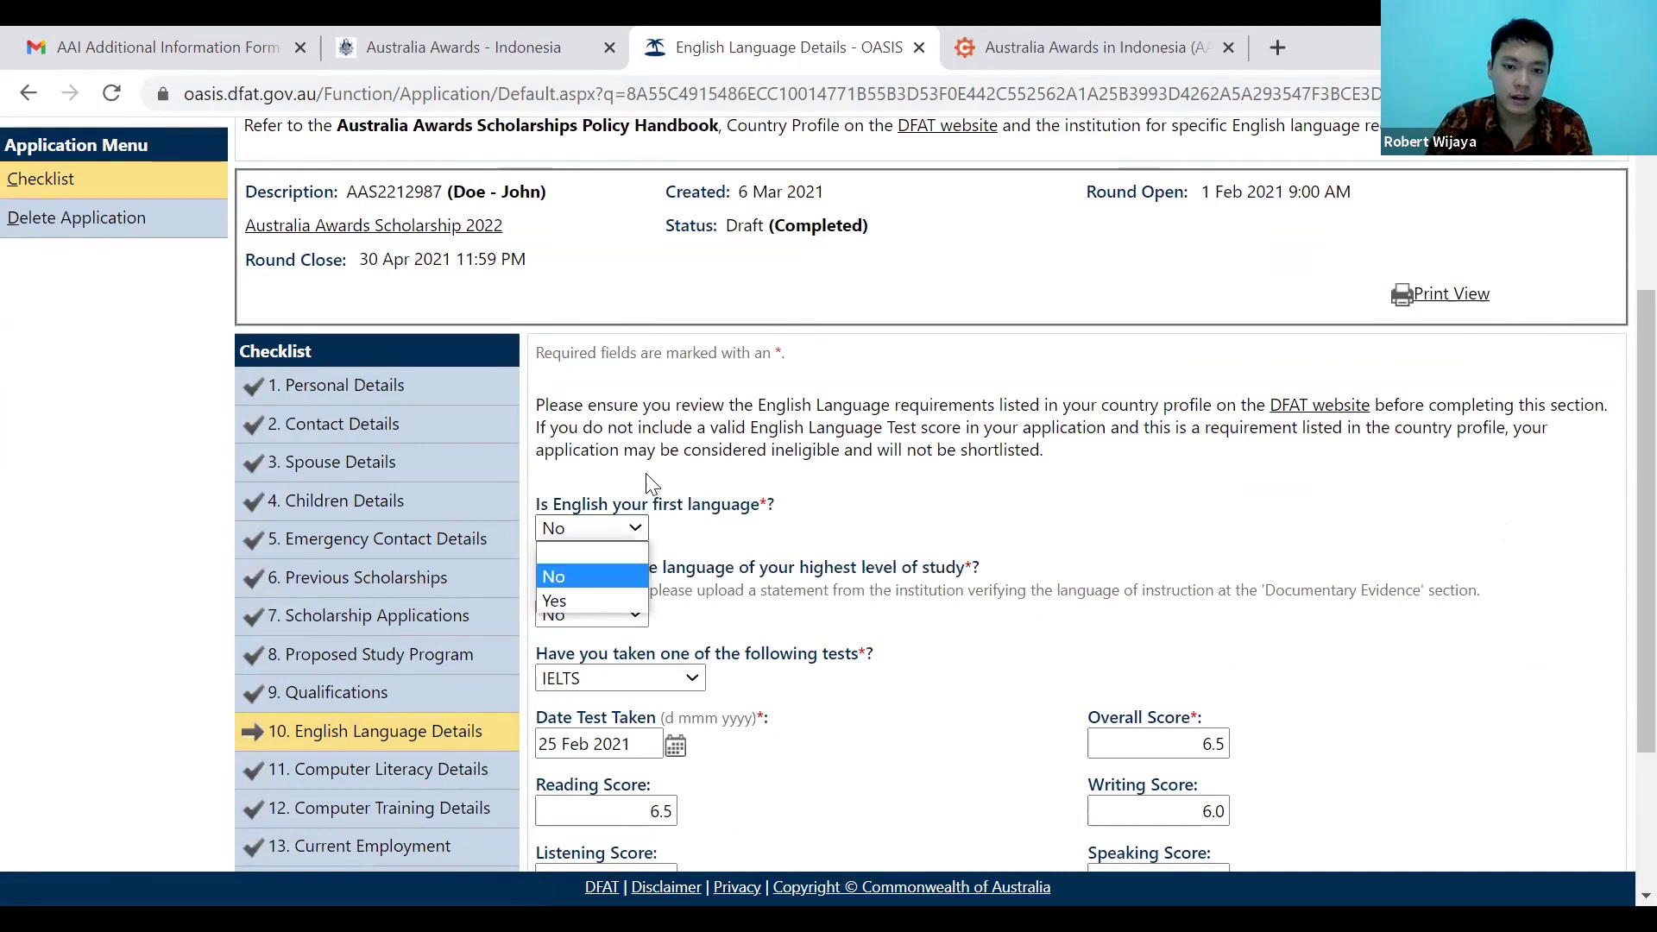
scroll(604, 462, "down", 2)
left_click_drag(601, 447, 1107, 425)
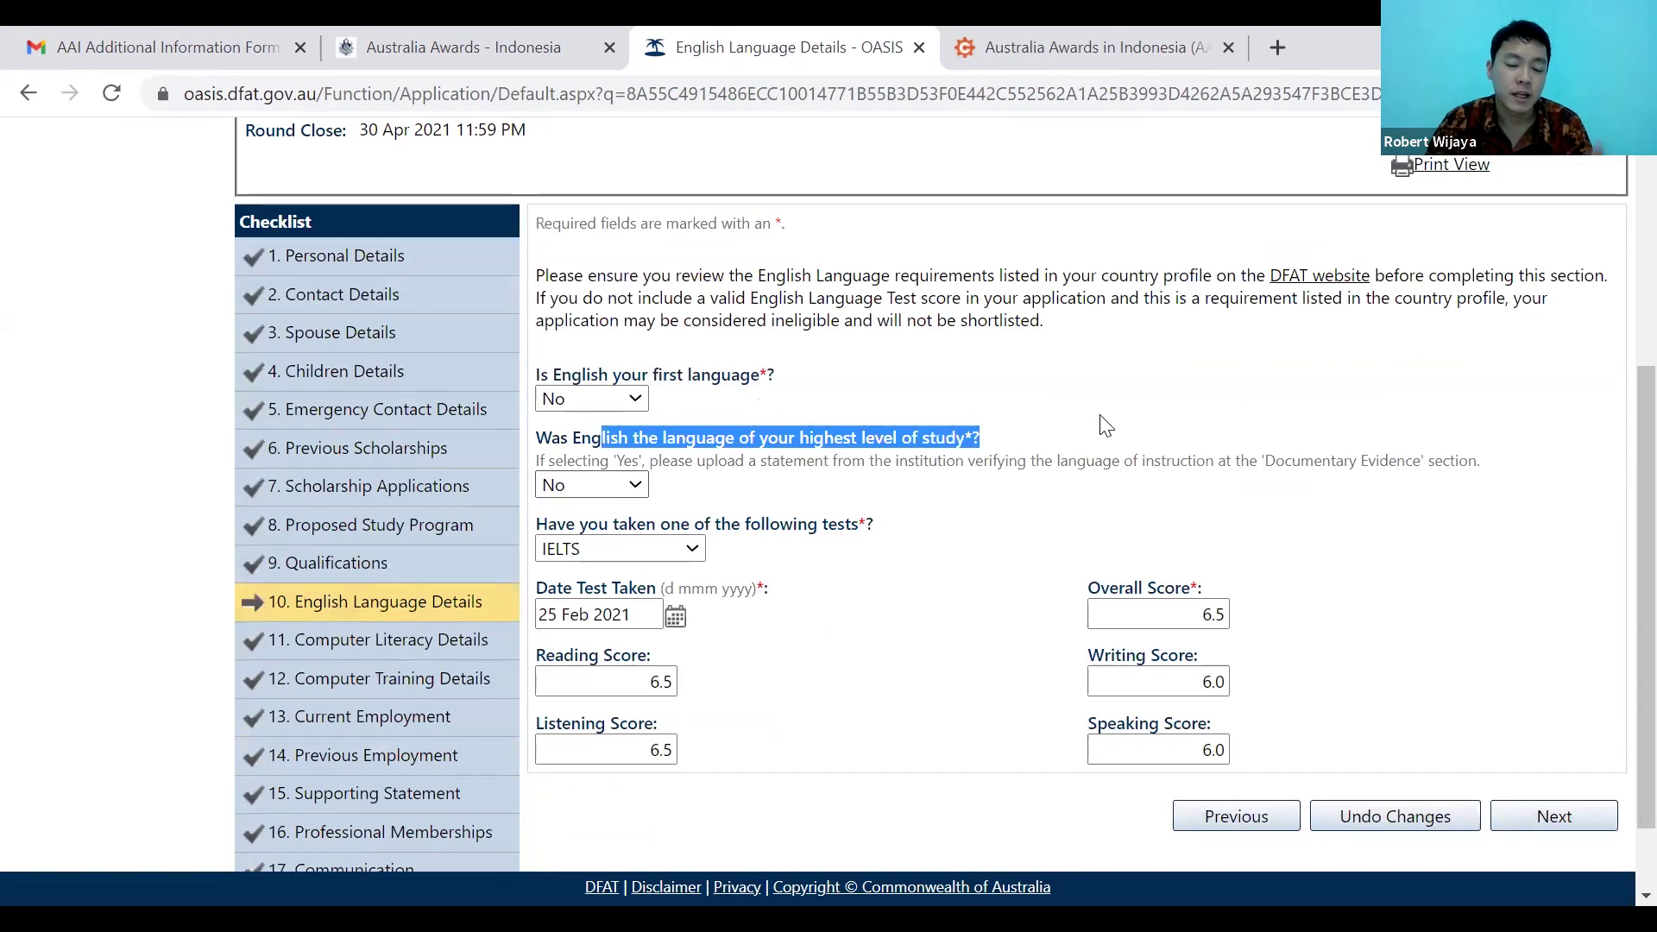
key("Tab")
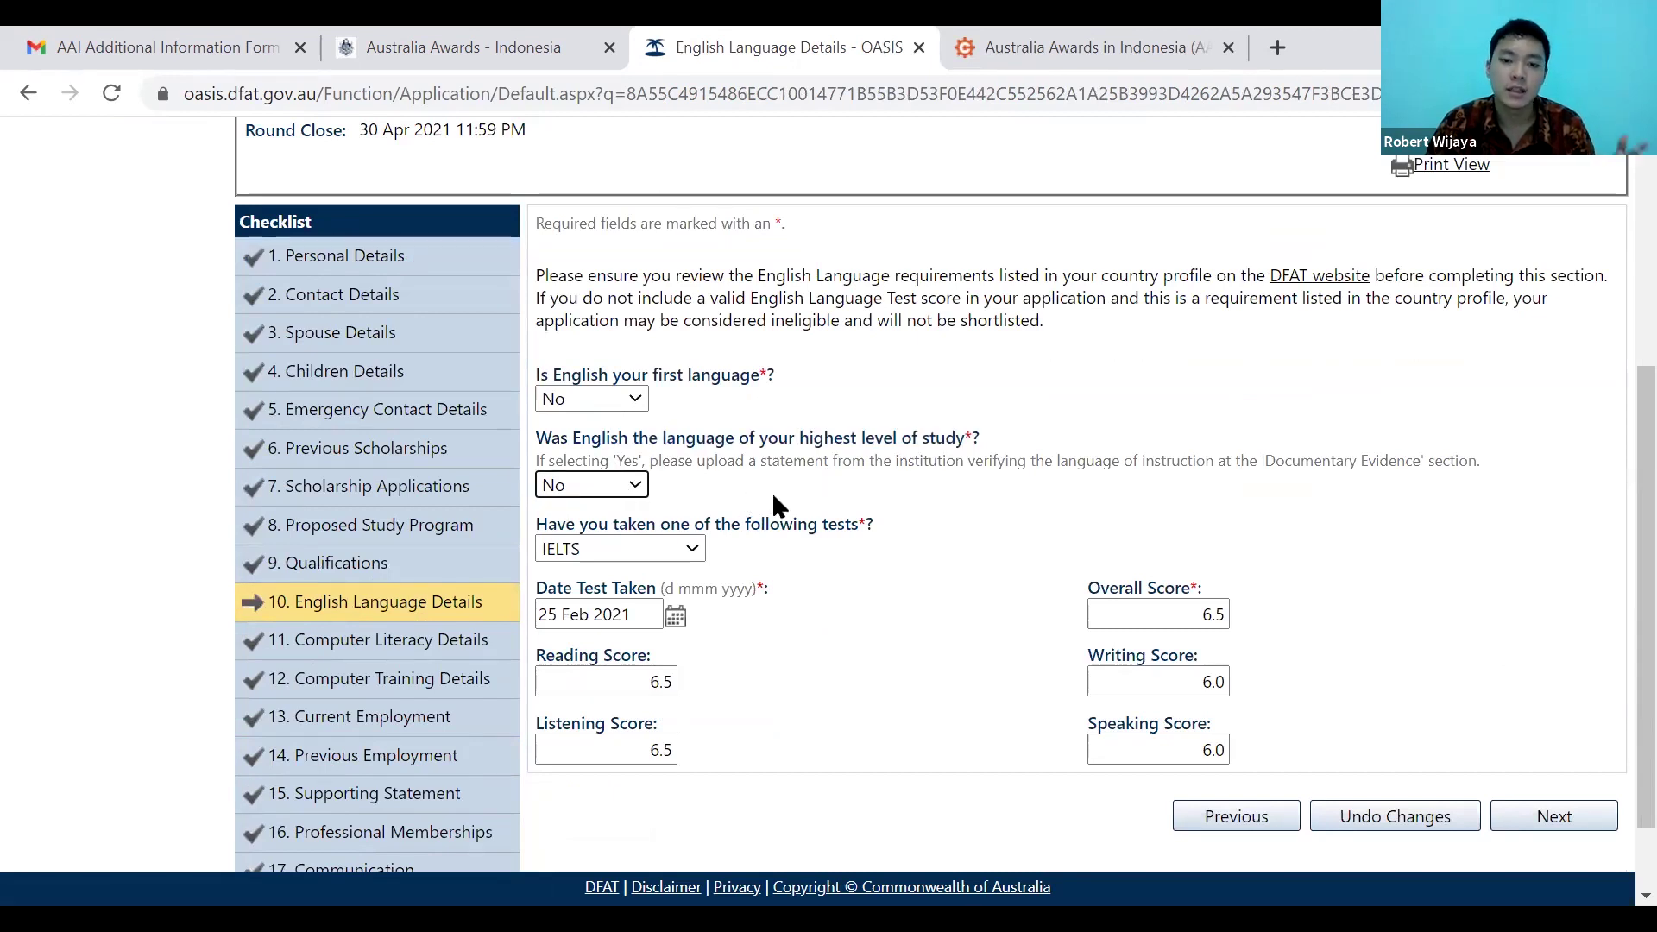
Check the available English test options and review the IELTS test date and score fields.
scroll(733, 483, "down", 1)
left_click(673, 452)
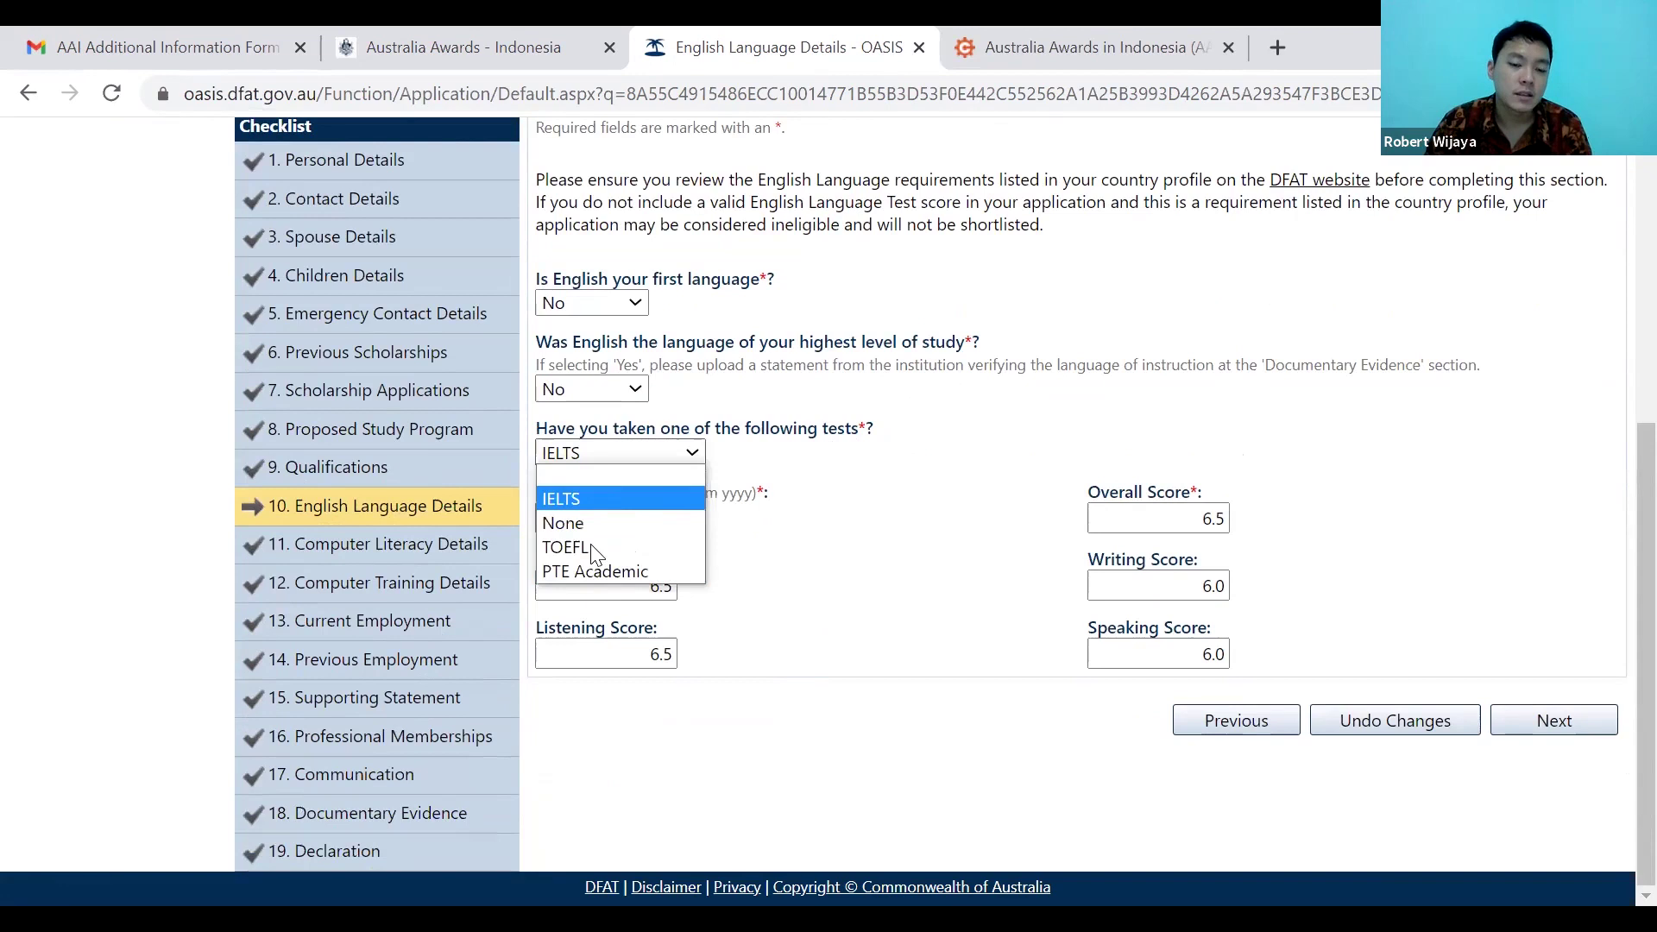
left_click(695, 456)
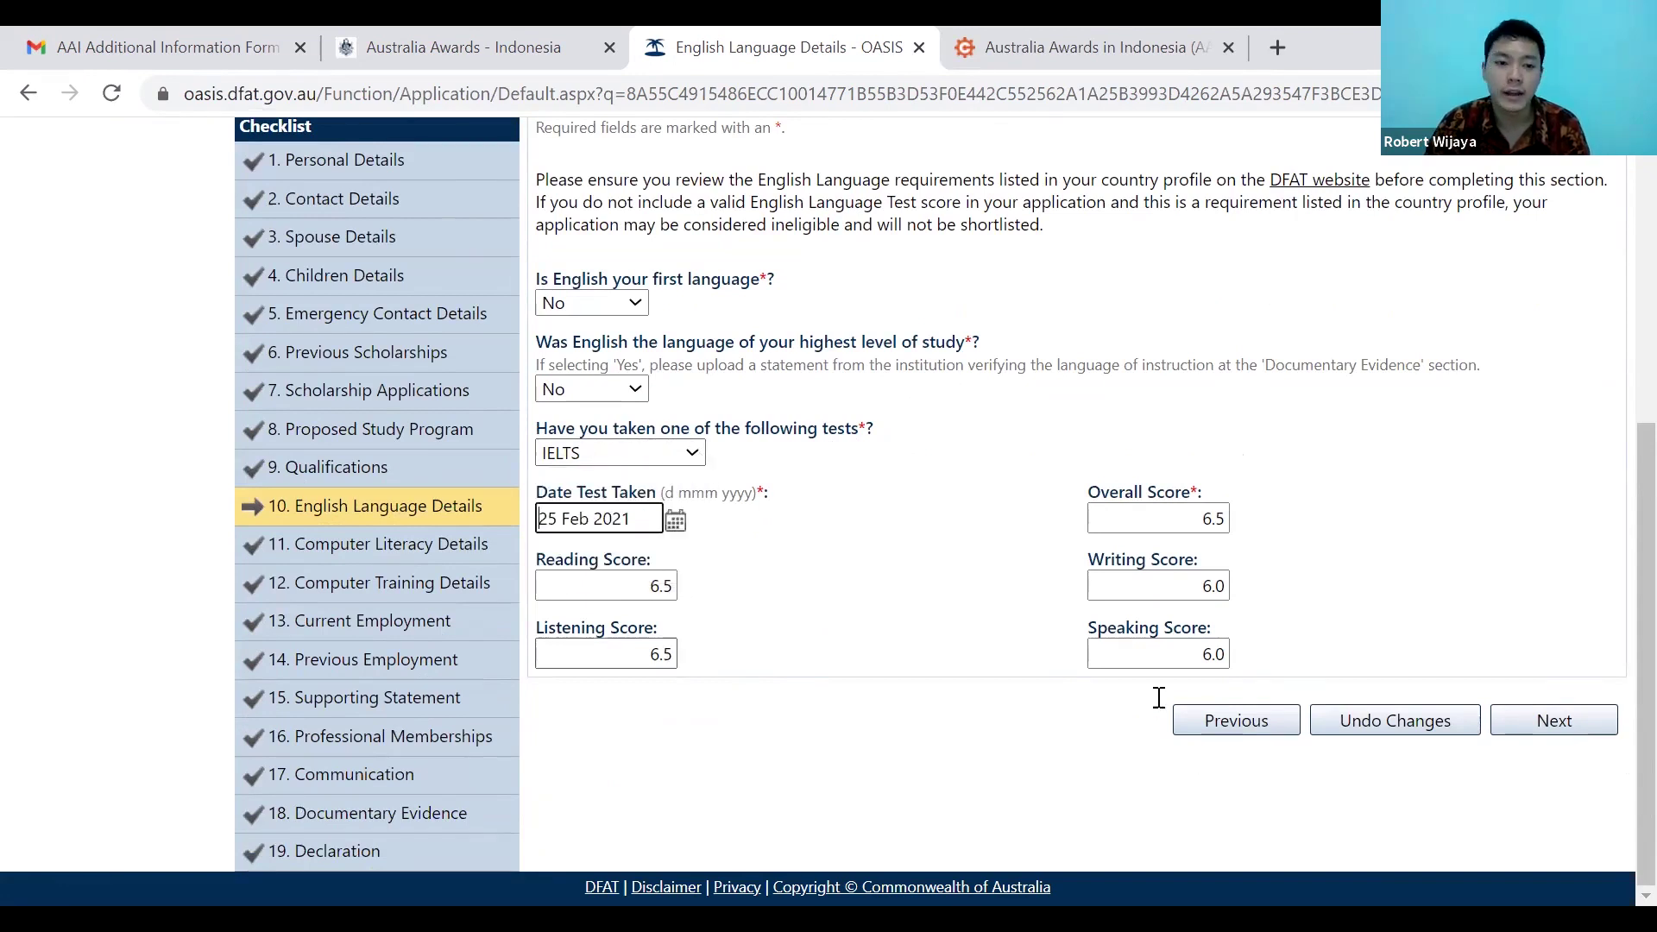
left_click(1244, 485)
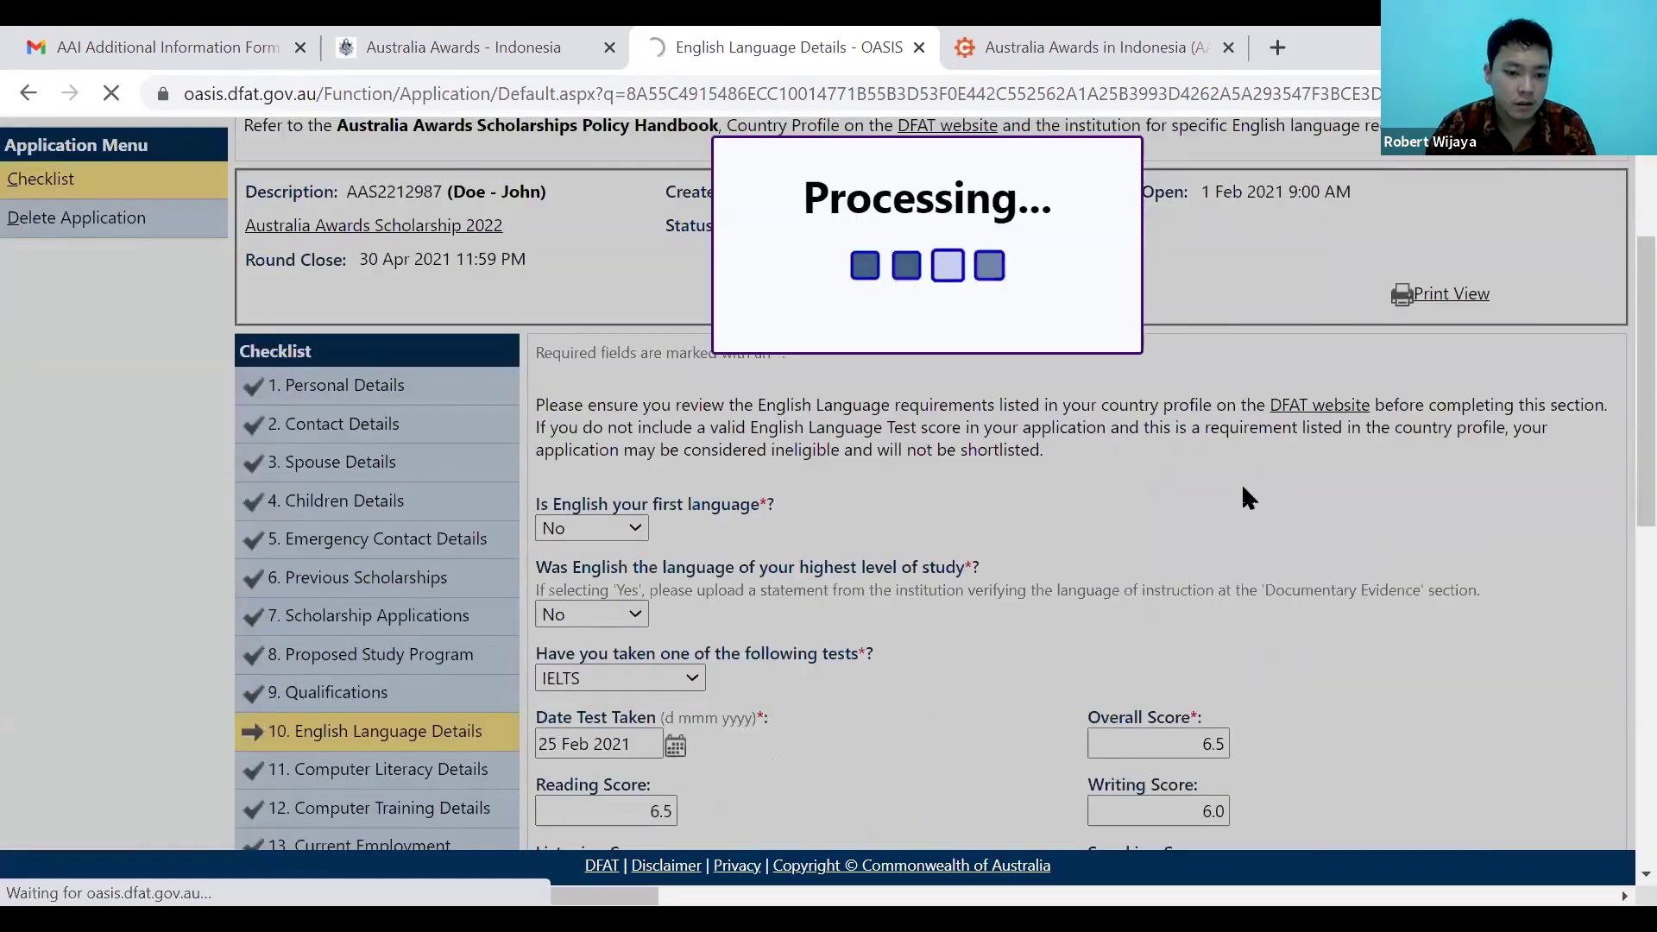
Go to the Computer Literacy Details section and review the questions on literacy, PC use and software experience.
scroll(1023, 580, "down", 3)
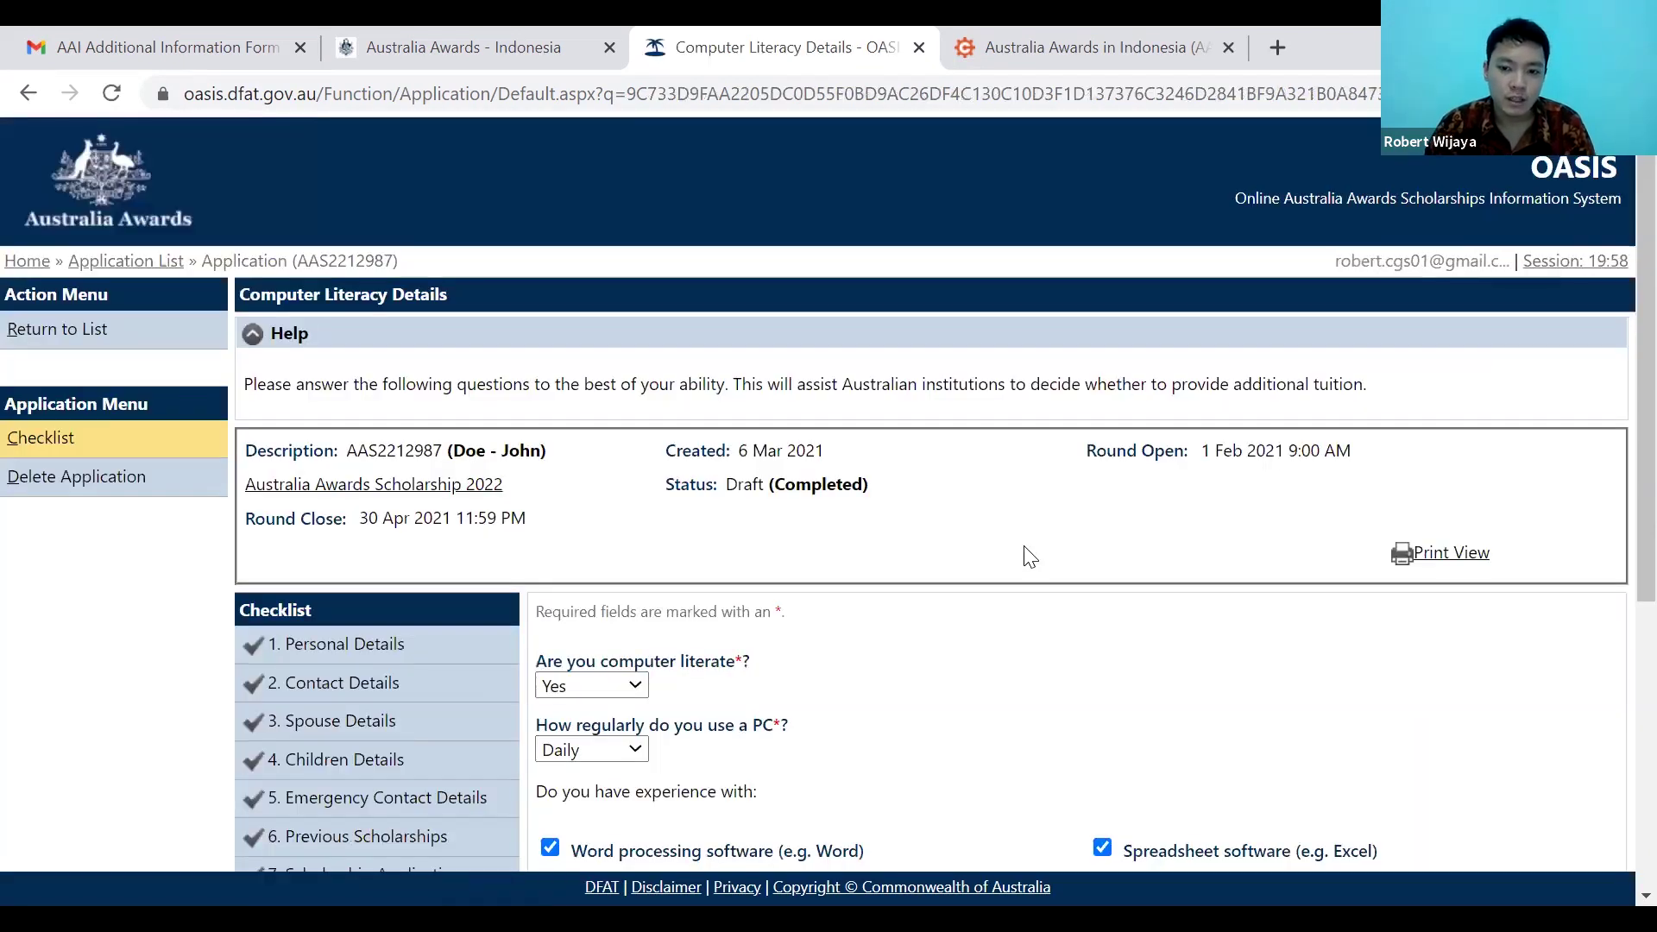
scroll(1030, 557, "down", 3)
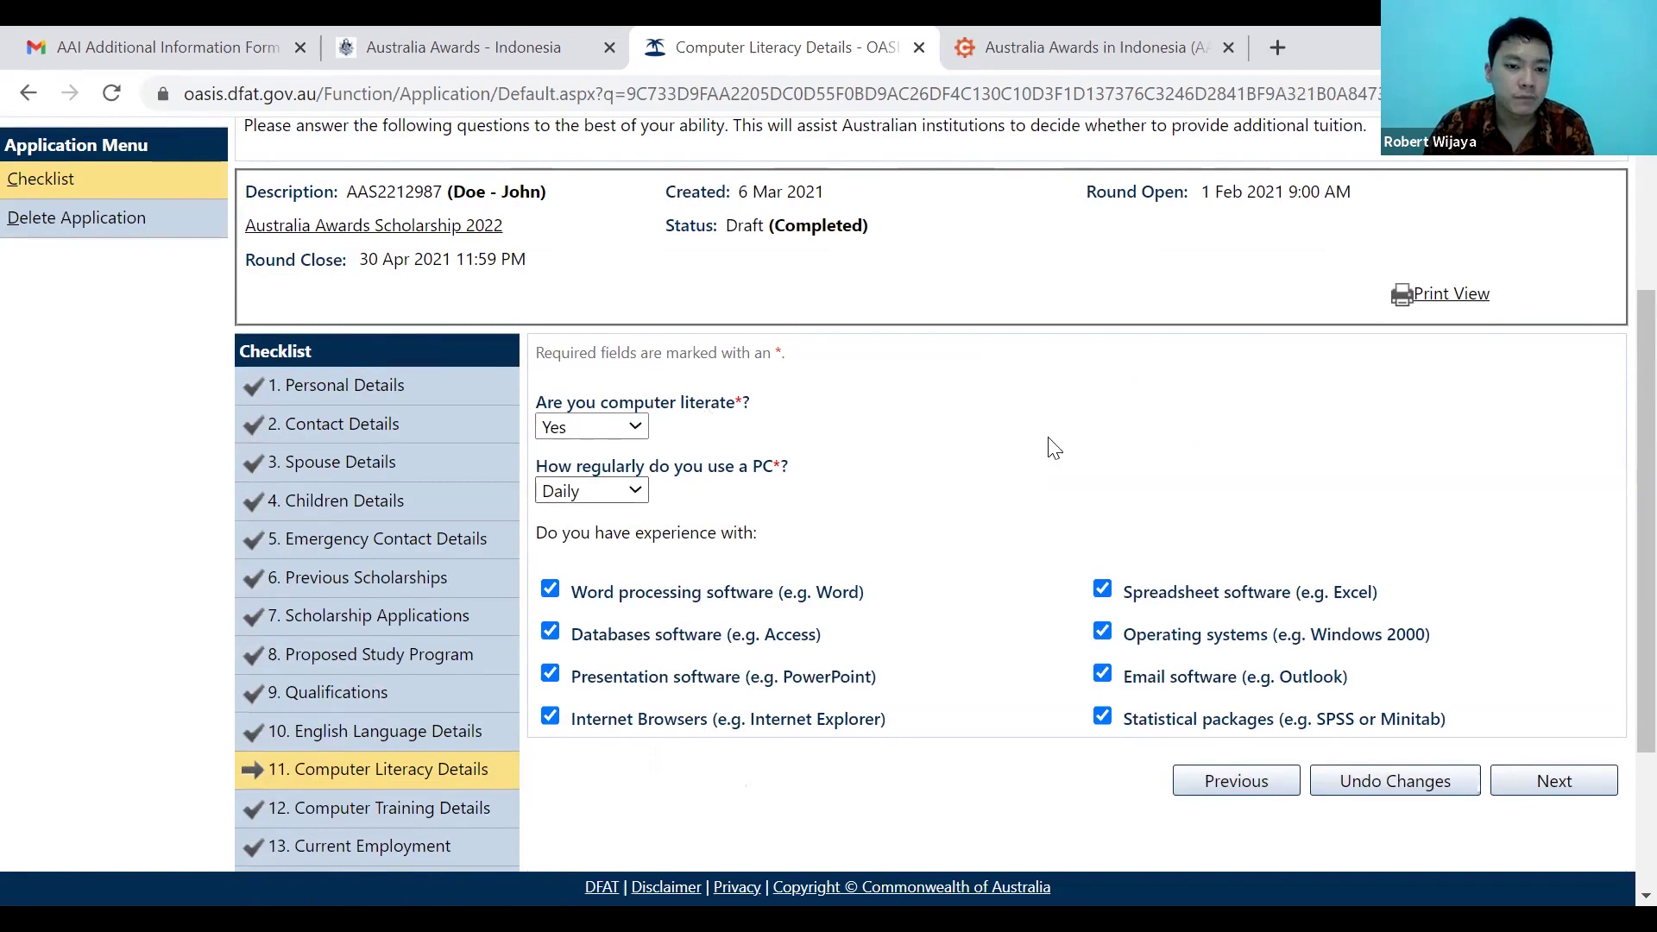
left_click_drag(556, 411, 752, 491)
left_click(574, 465)
triple_click(781, 474)
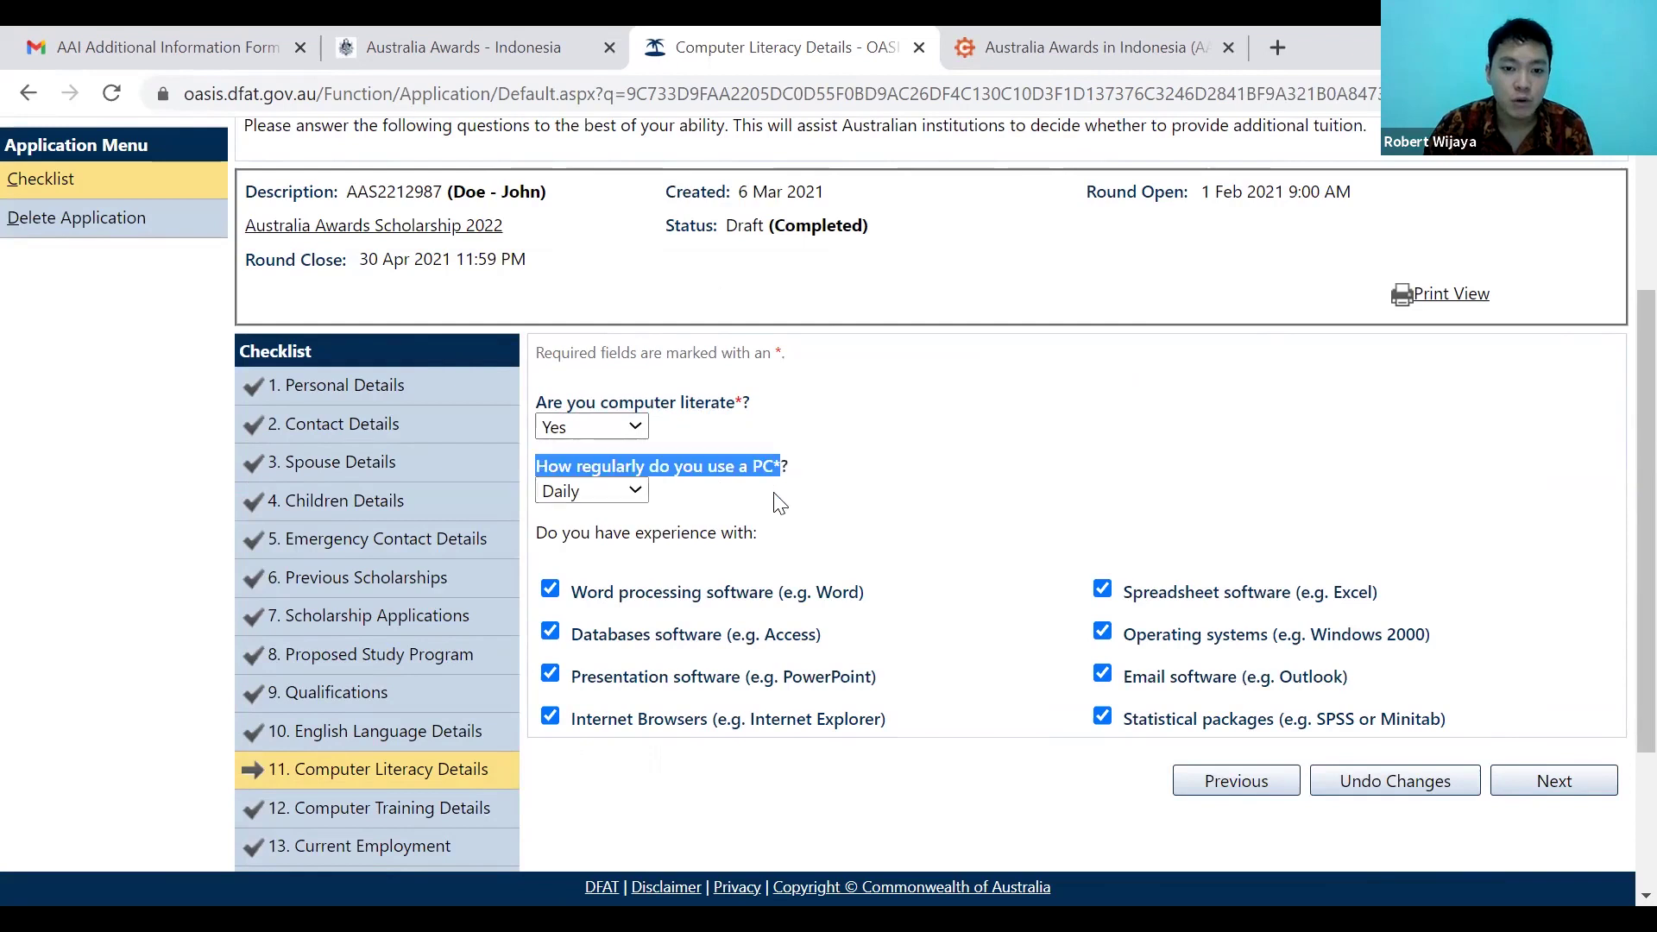
key("alt+Down")
left_click(778, 583)
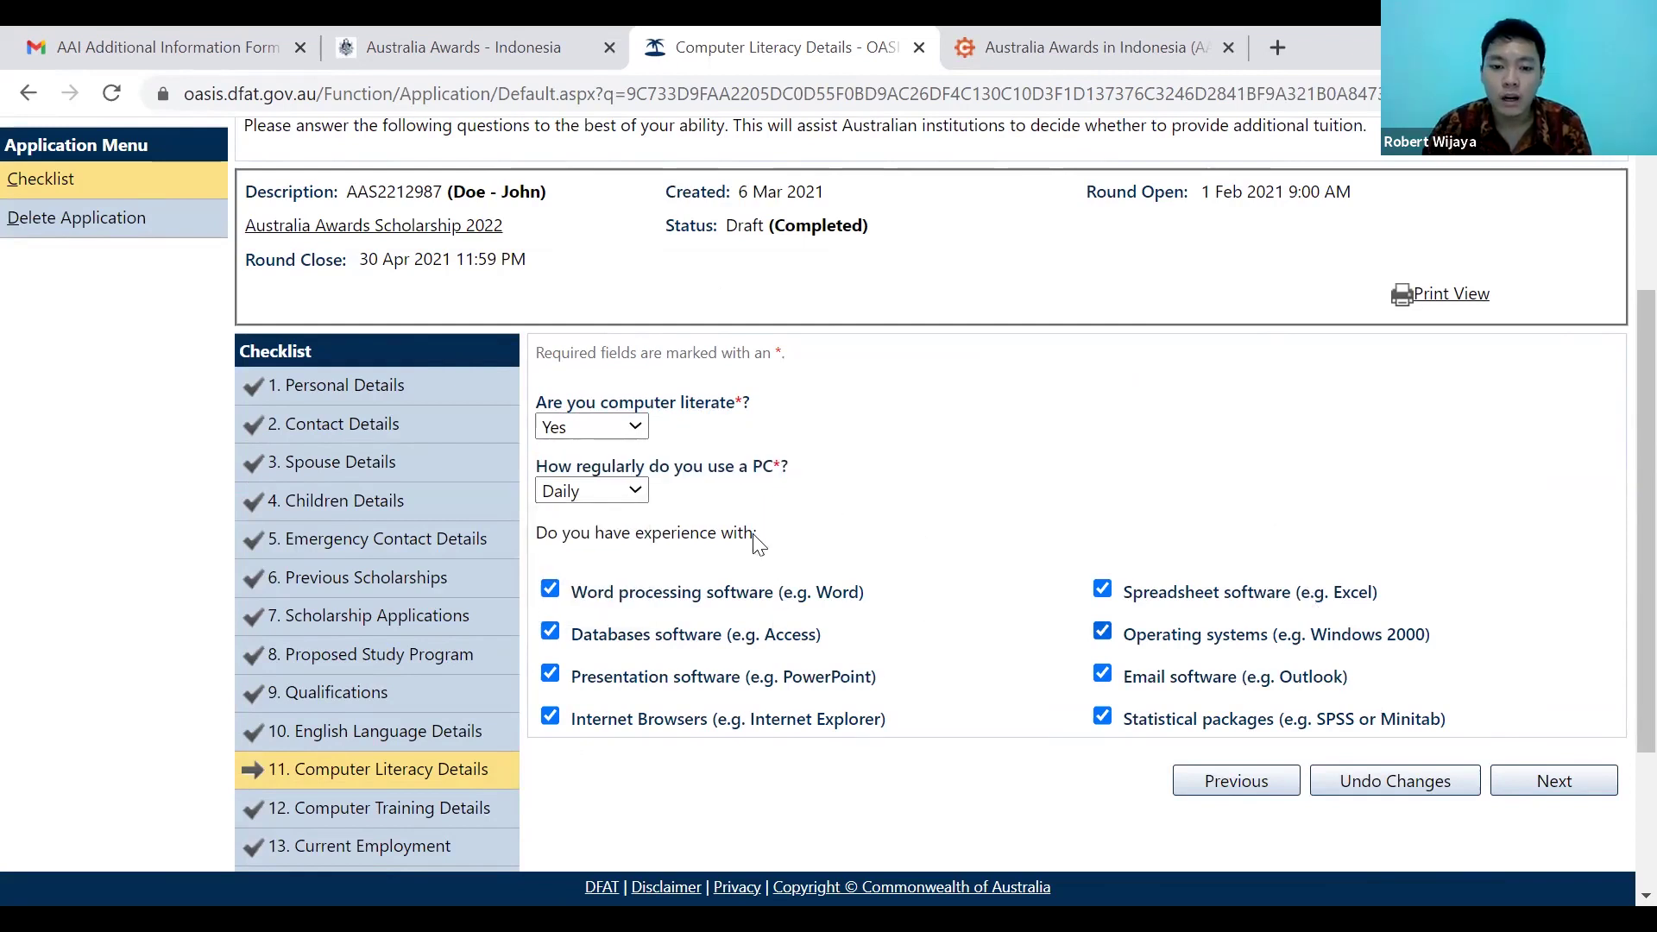
scroll(708, 604, "down", 1)
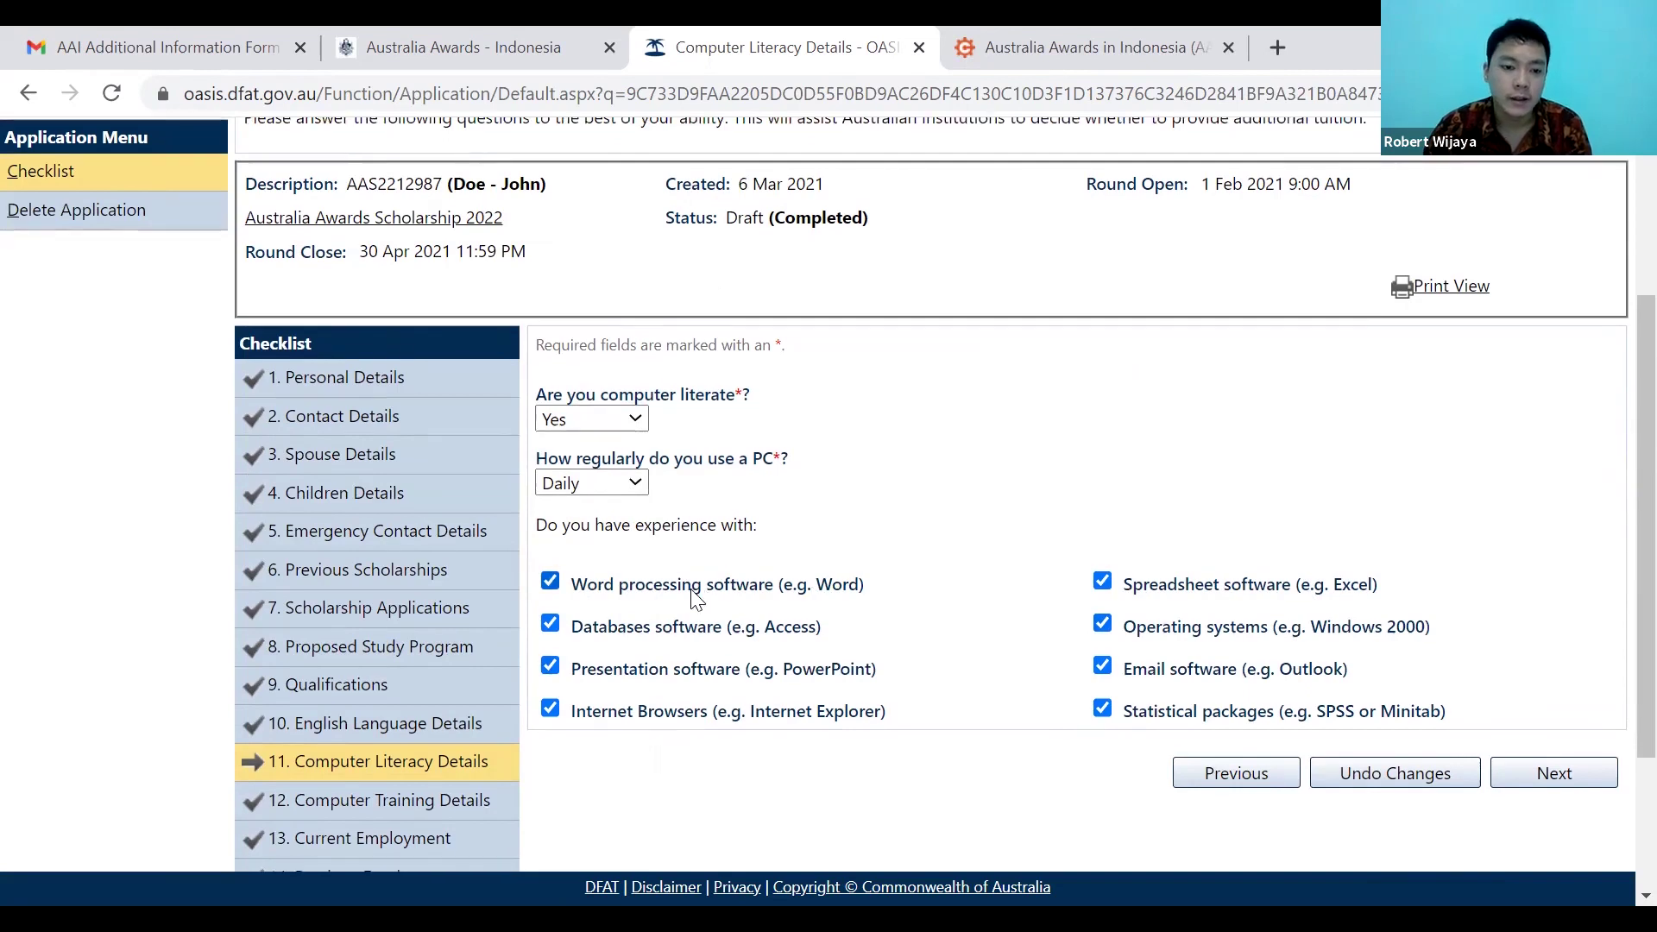
scroll(432, 592, "down", 3)
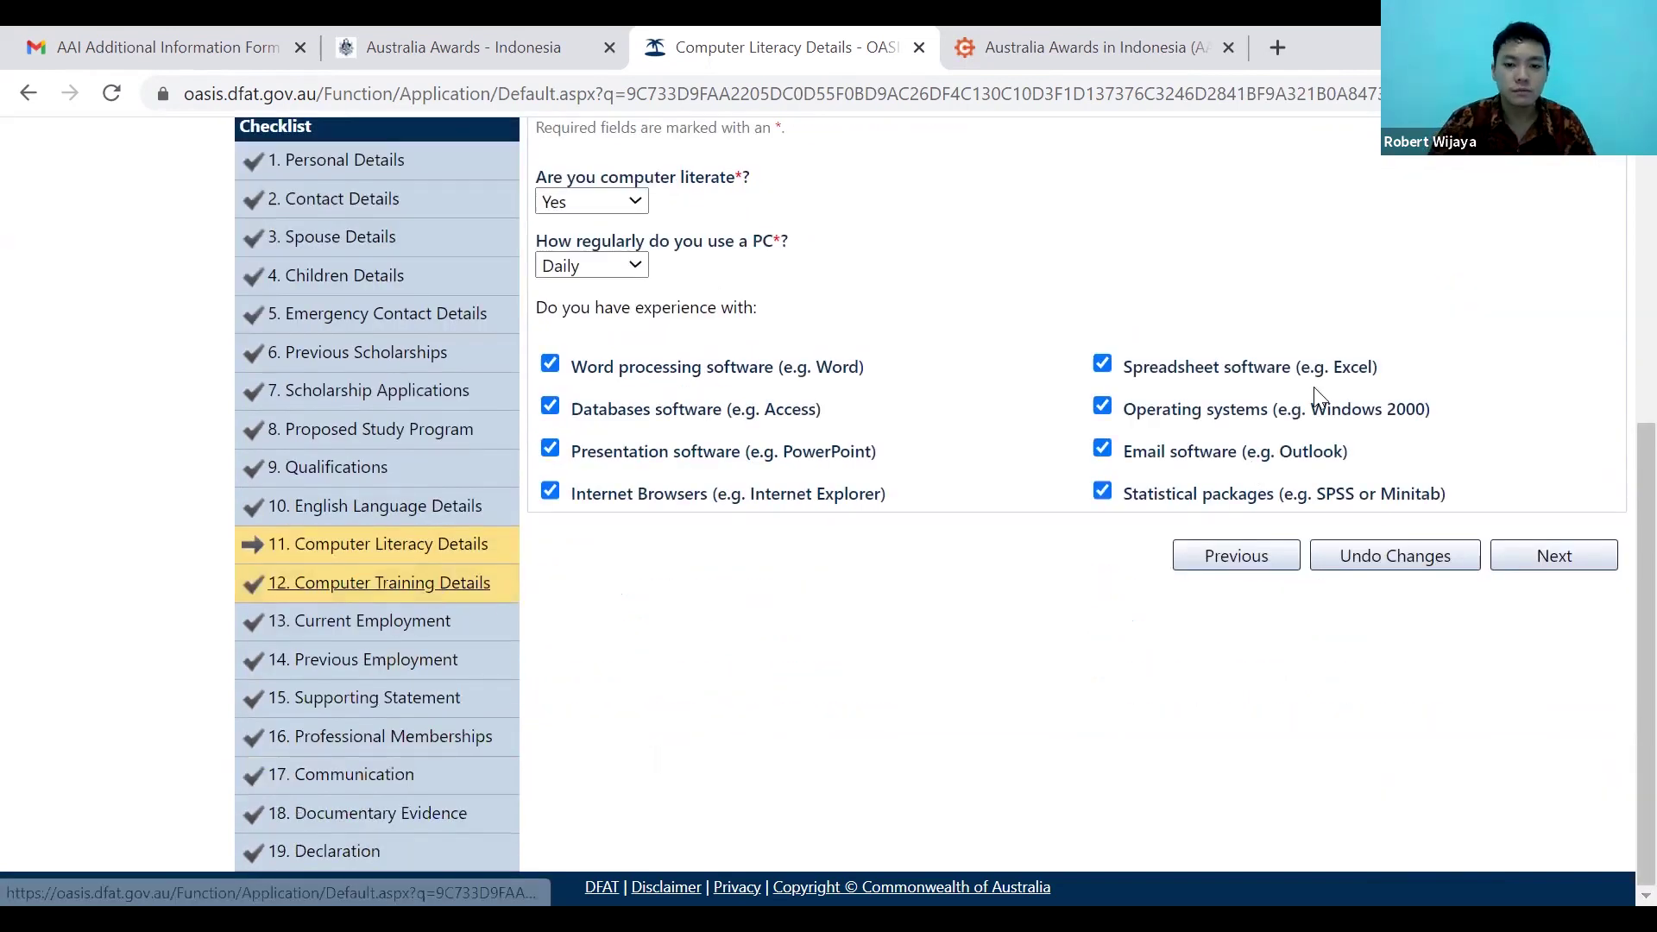
Go to the Computer Training Details section and review the instruction on formal courses and the listed course entry.
scroll(1333, 490, "down", 3)
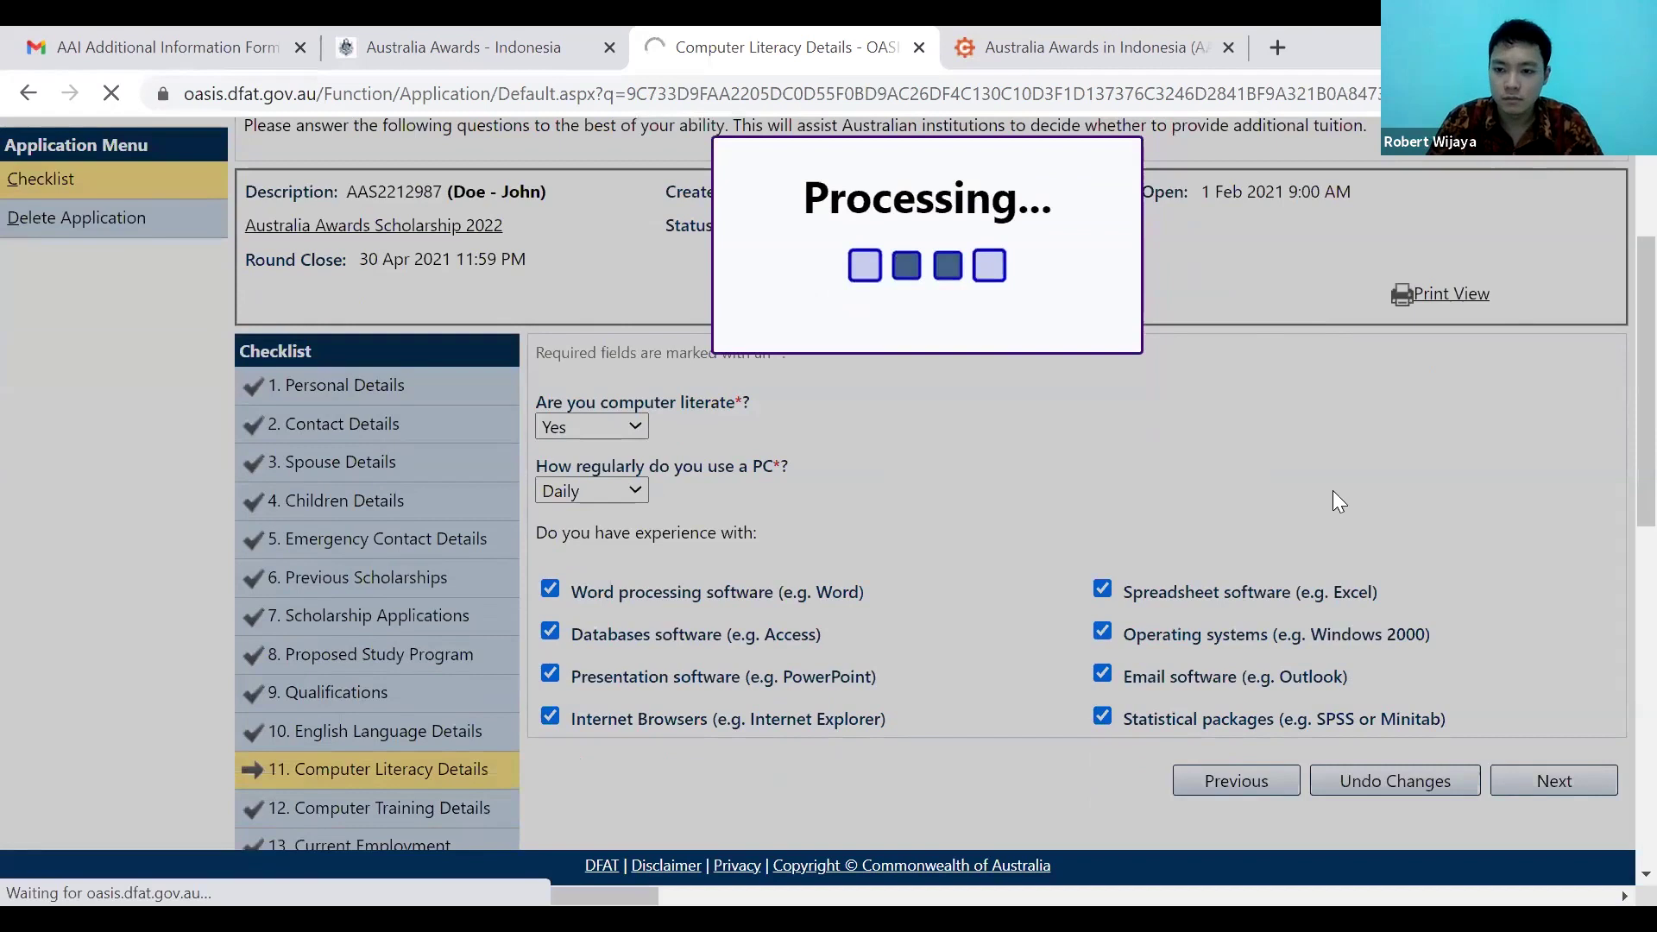
scroll(1361, 512, "down", 1)
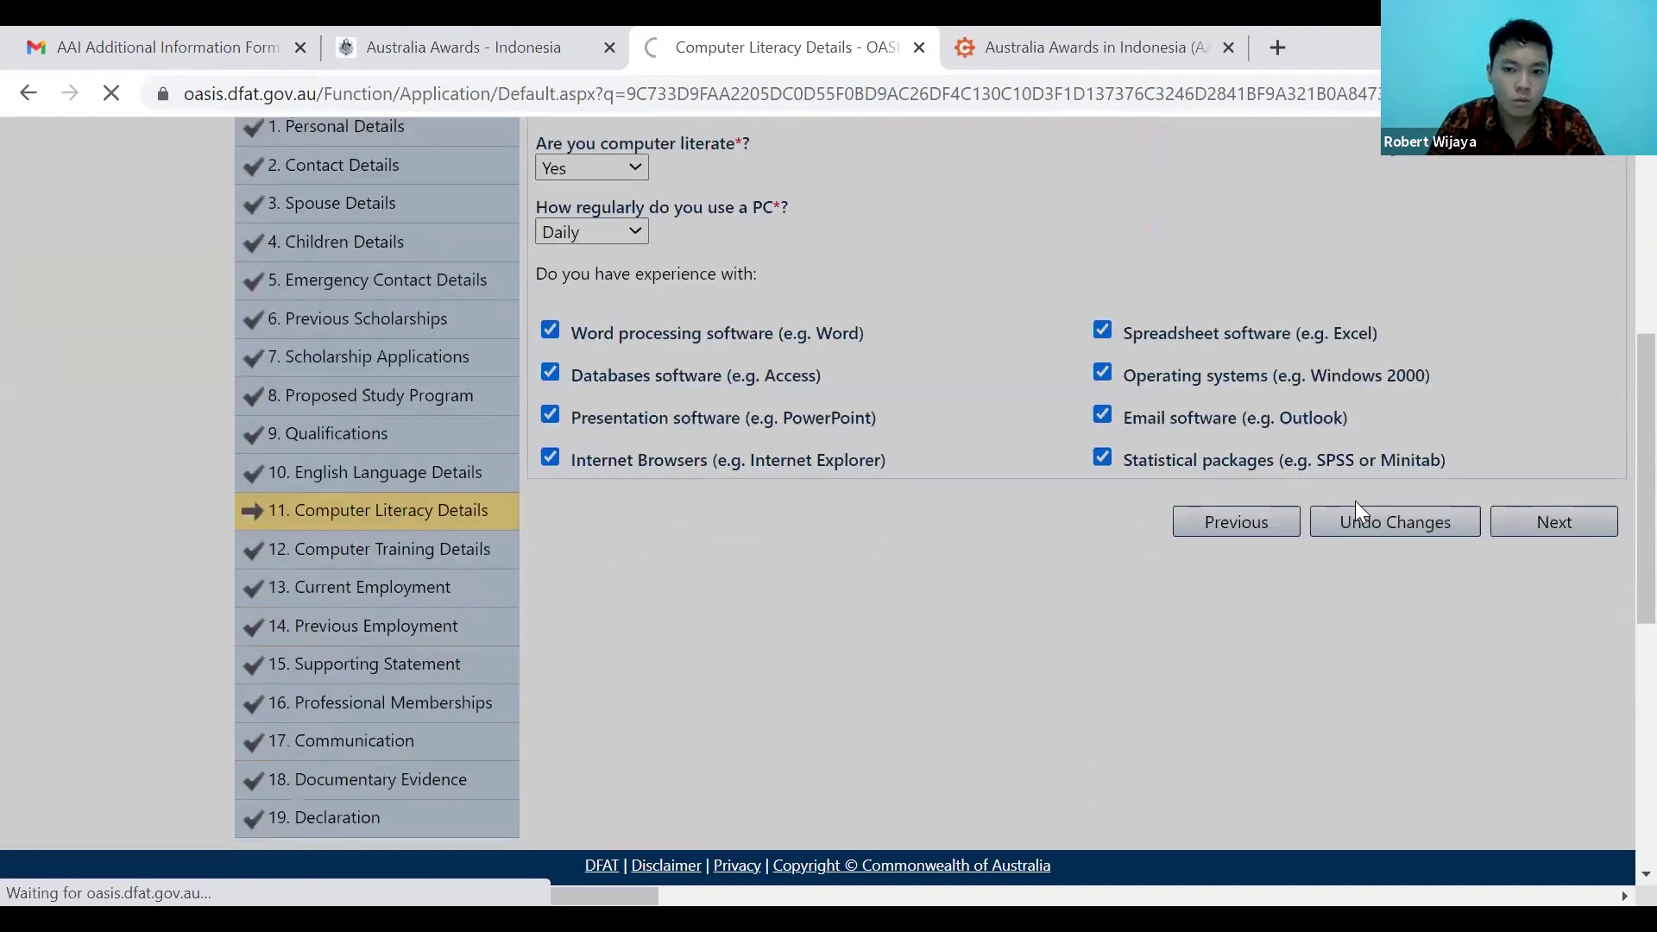
scroll(863, 527, "down", 2)
scroll(1035, 466, "up", 1)
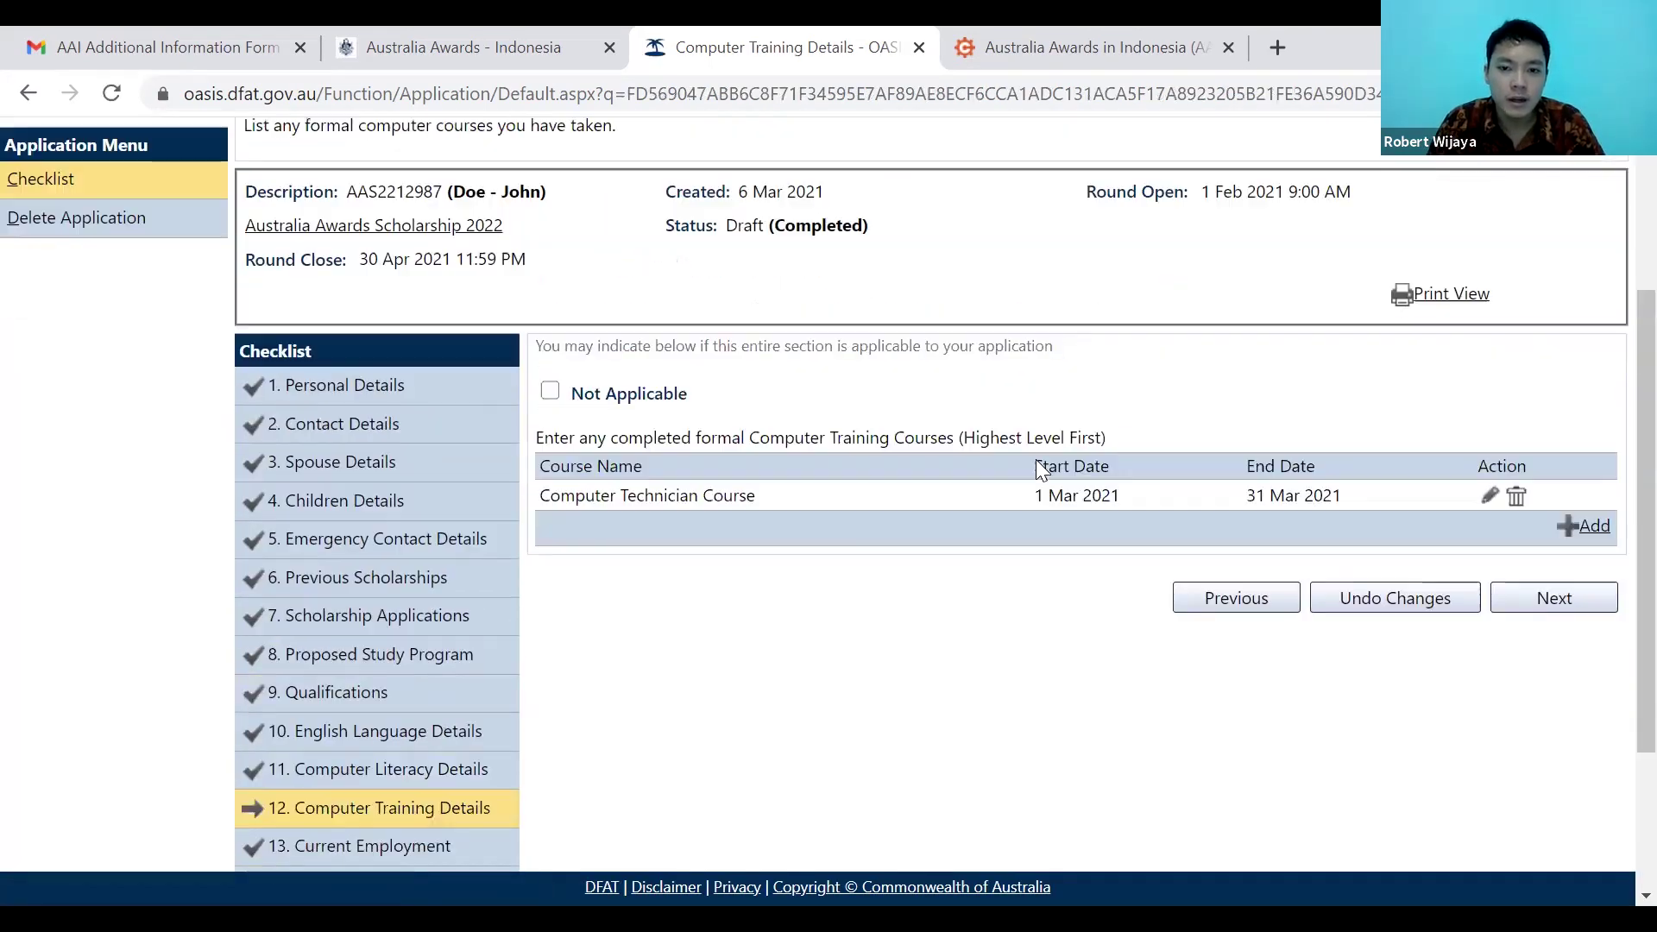
left_click_drag(1120, 433, 743, 436)
left_click(1116, 398)
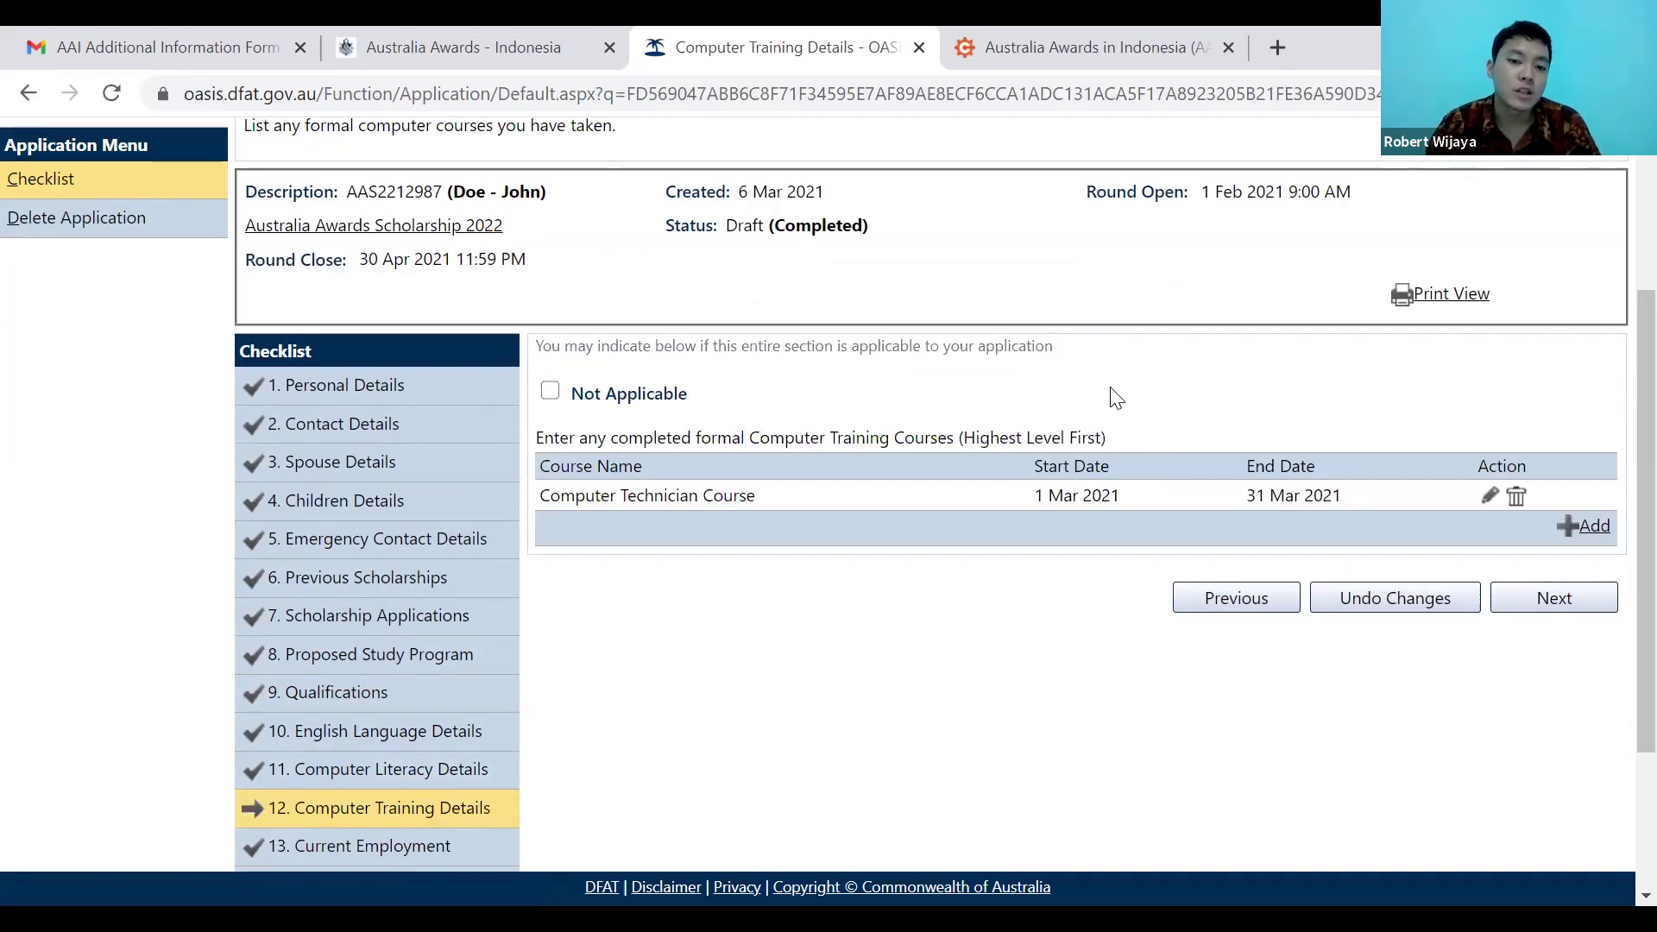
left_click_drag(566, 499, 756, 499)
left_click(826, 605)
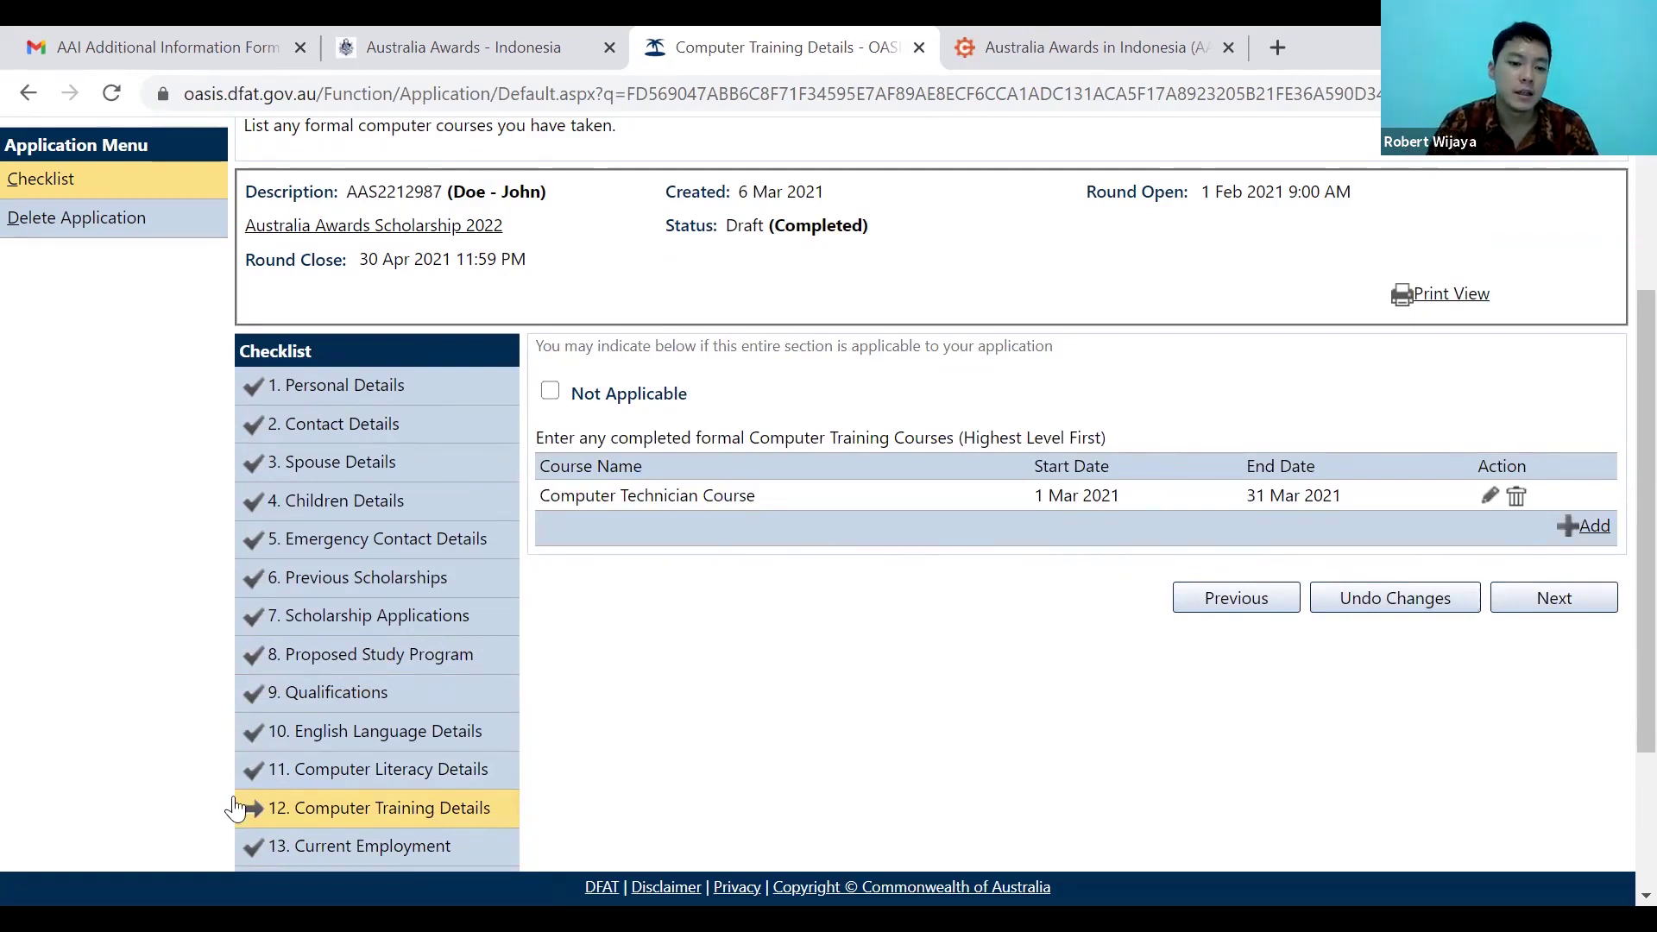
Go to the Current Employment section and review the position, organisation, commencement date, sector and duties fields.
scroll(237, 795, "down", 1)
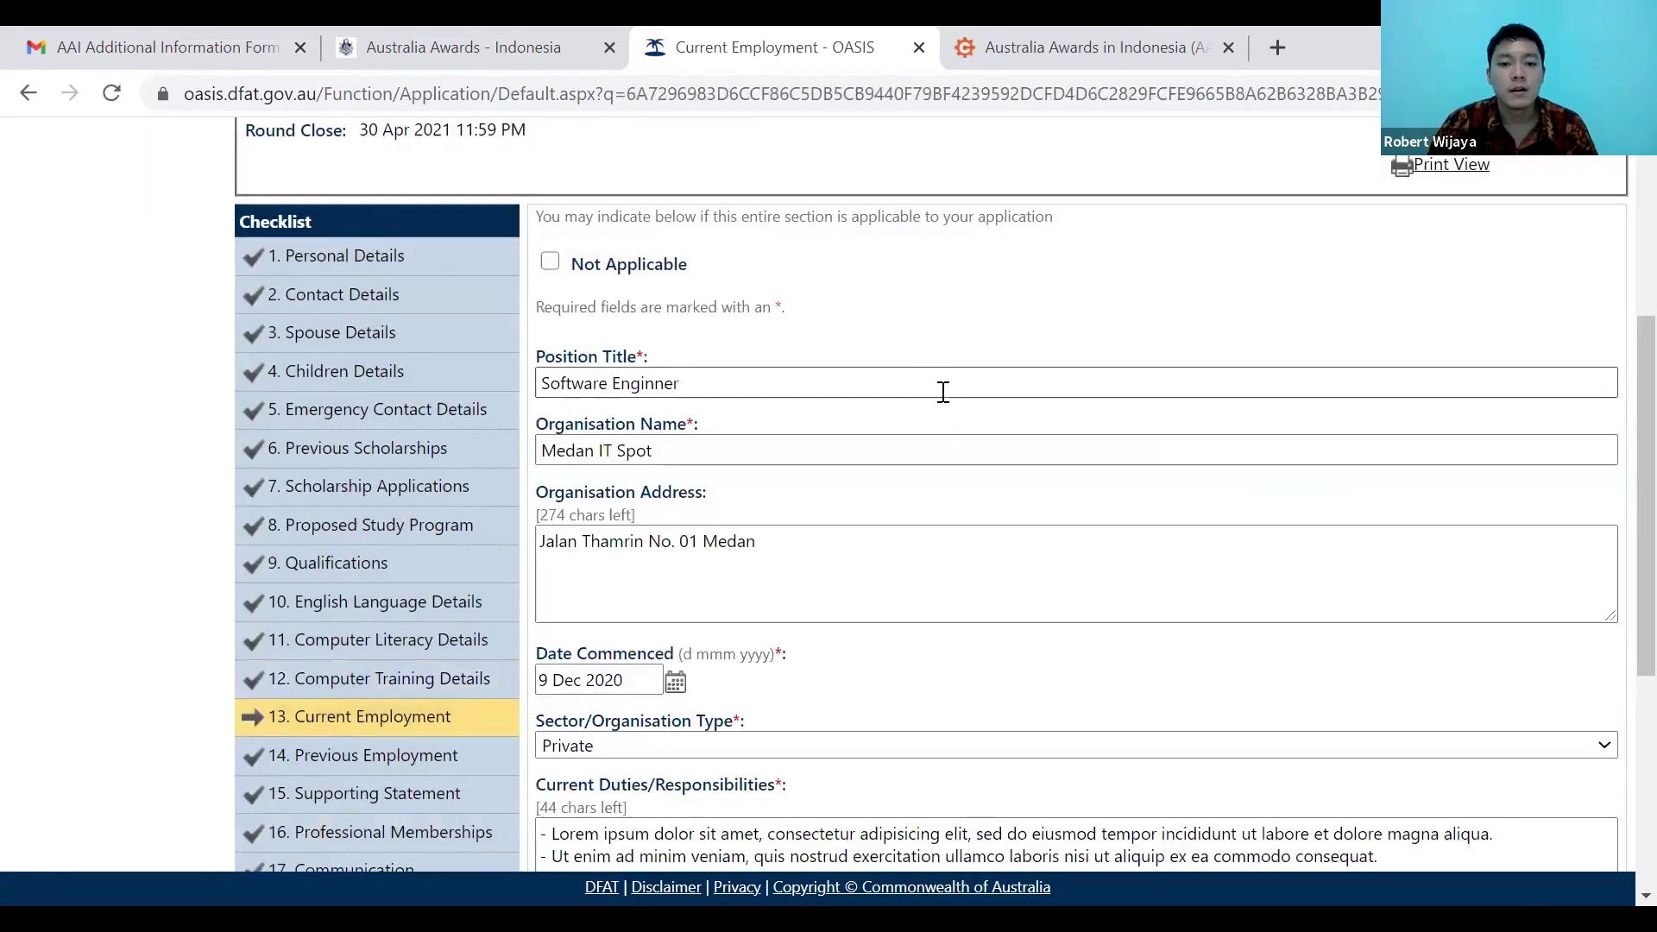
scroll(970, 435, "down", 1)
scroll(1026, 557, "down", 1)
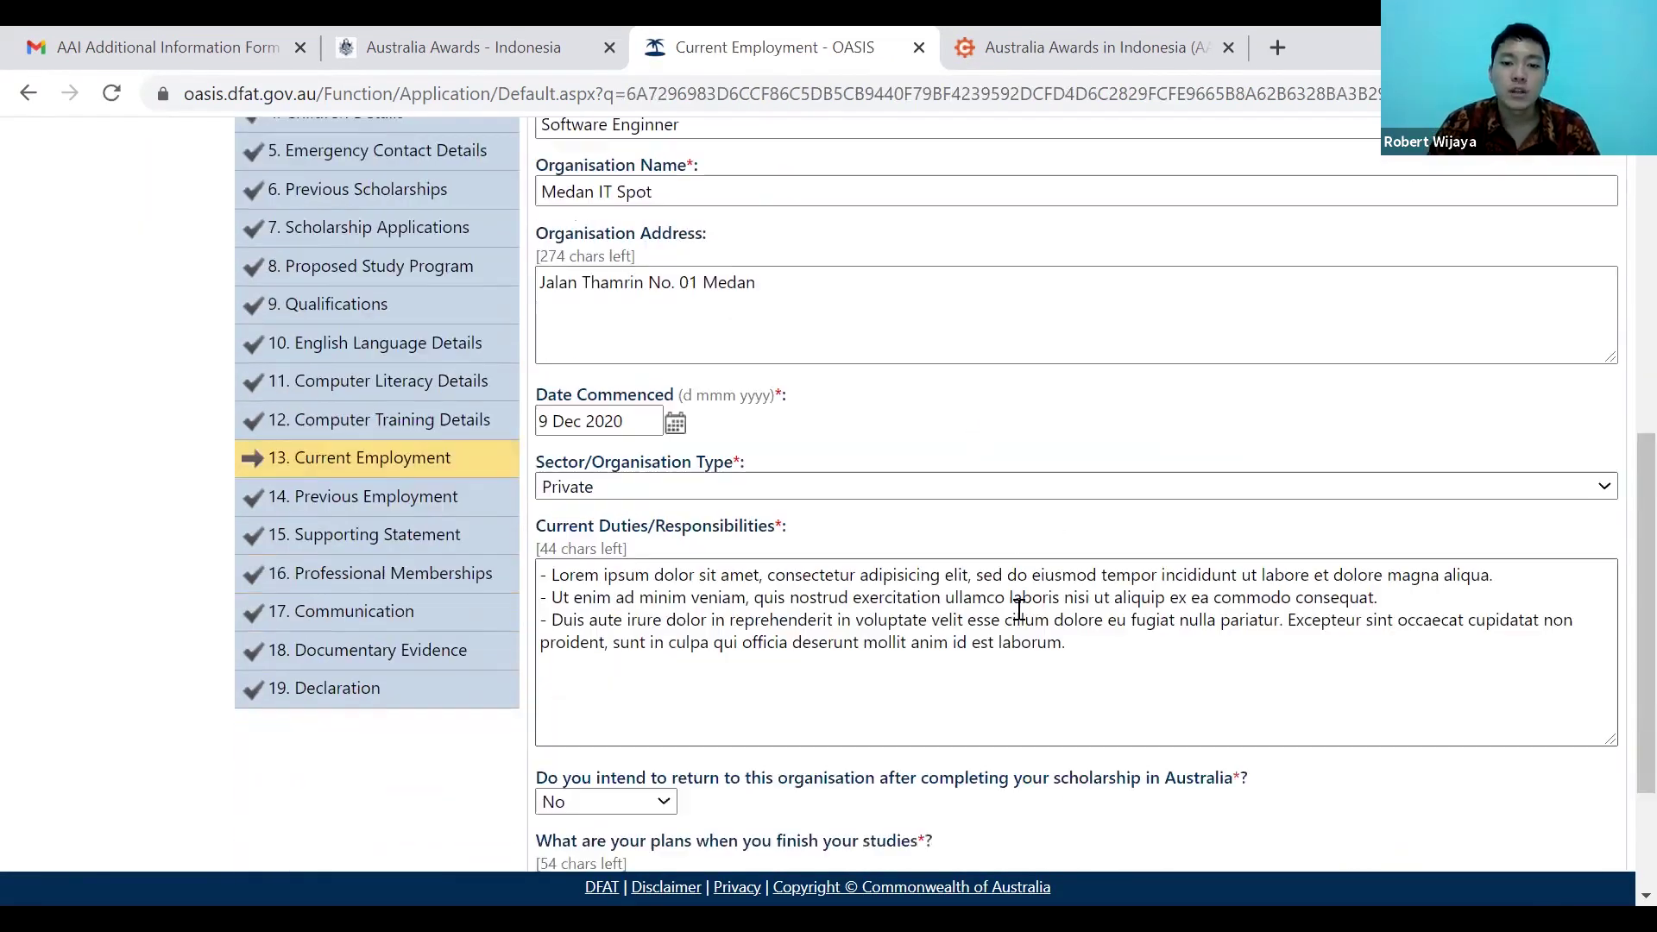
scroll(746, 547, "down", 1)
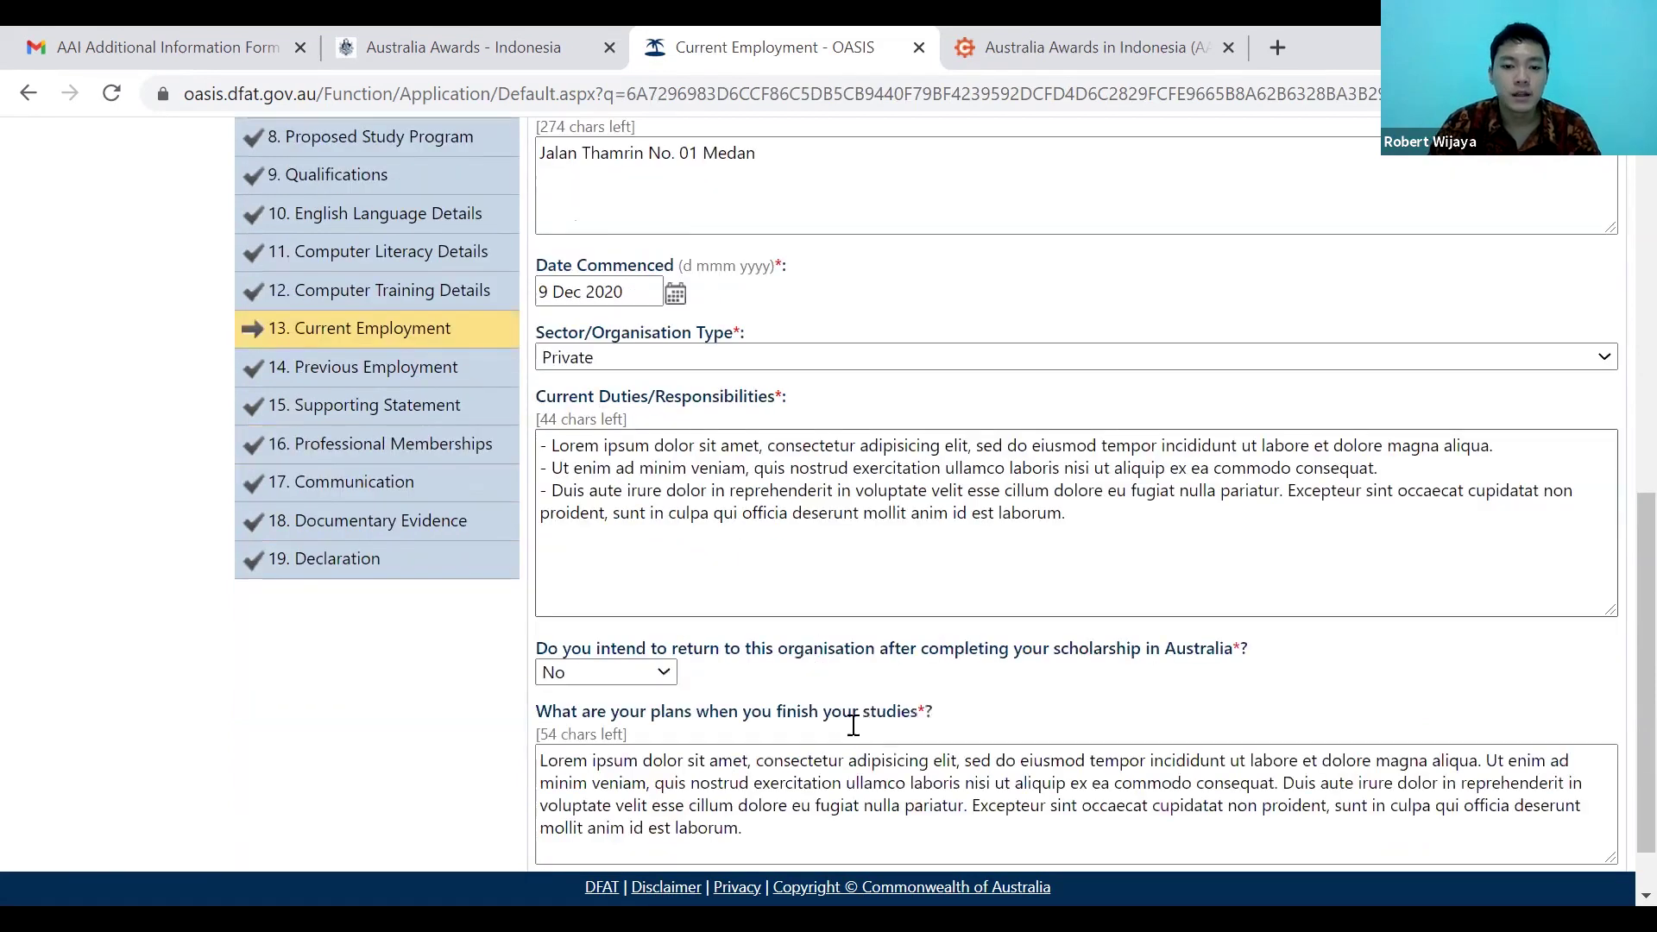
scroll(841, 733, "down", 1)
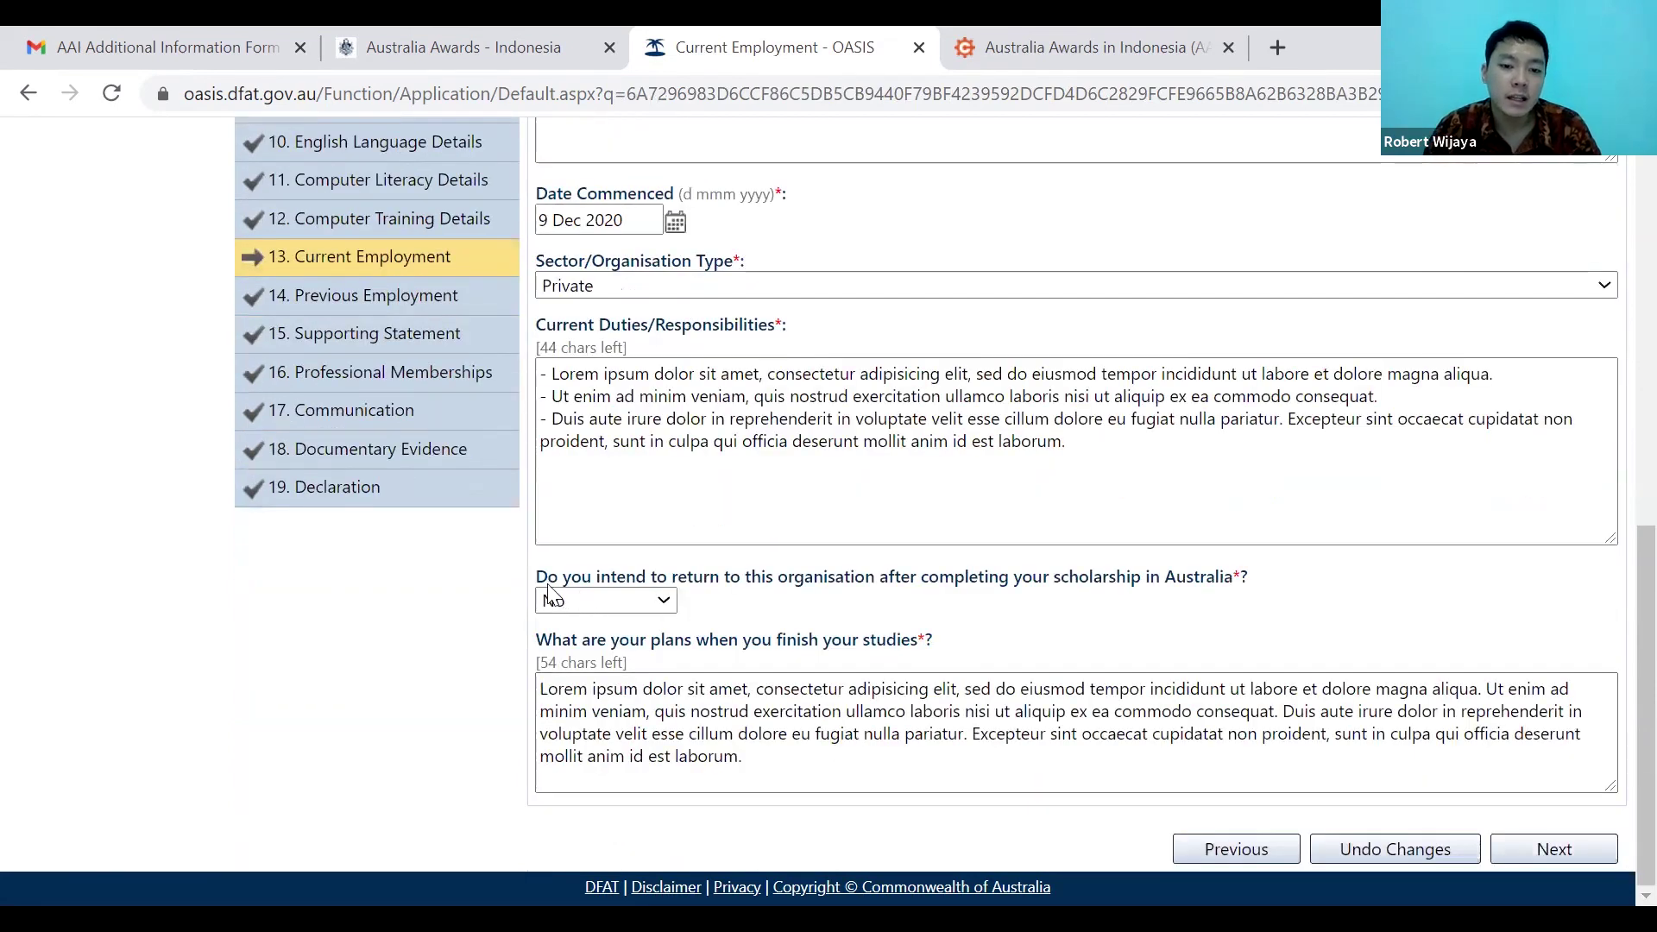
Check the answer options for returning to the organisation, keeping No, and review the plans for after finishing studies.
left_click_drag(549, 577, 1321, 635)
key("Tab")
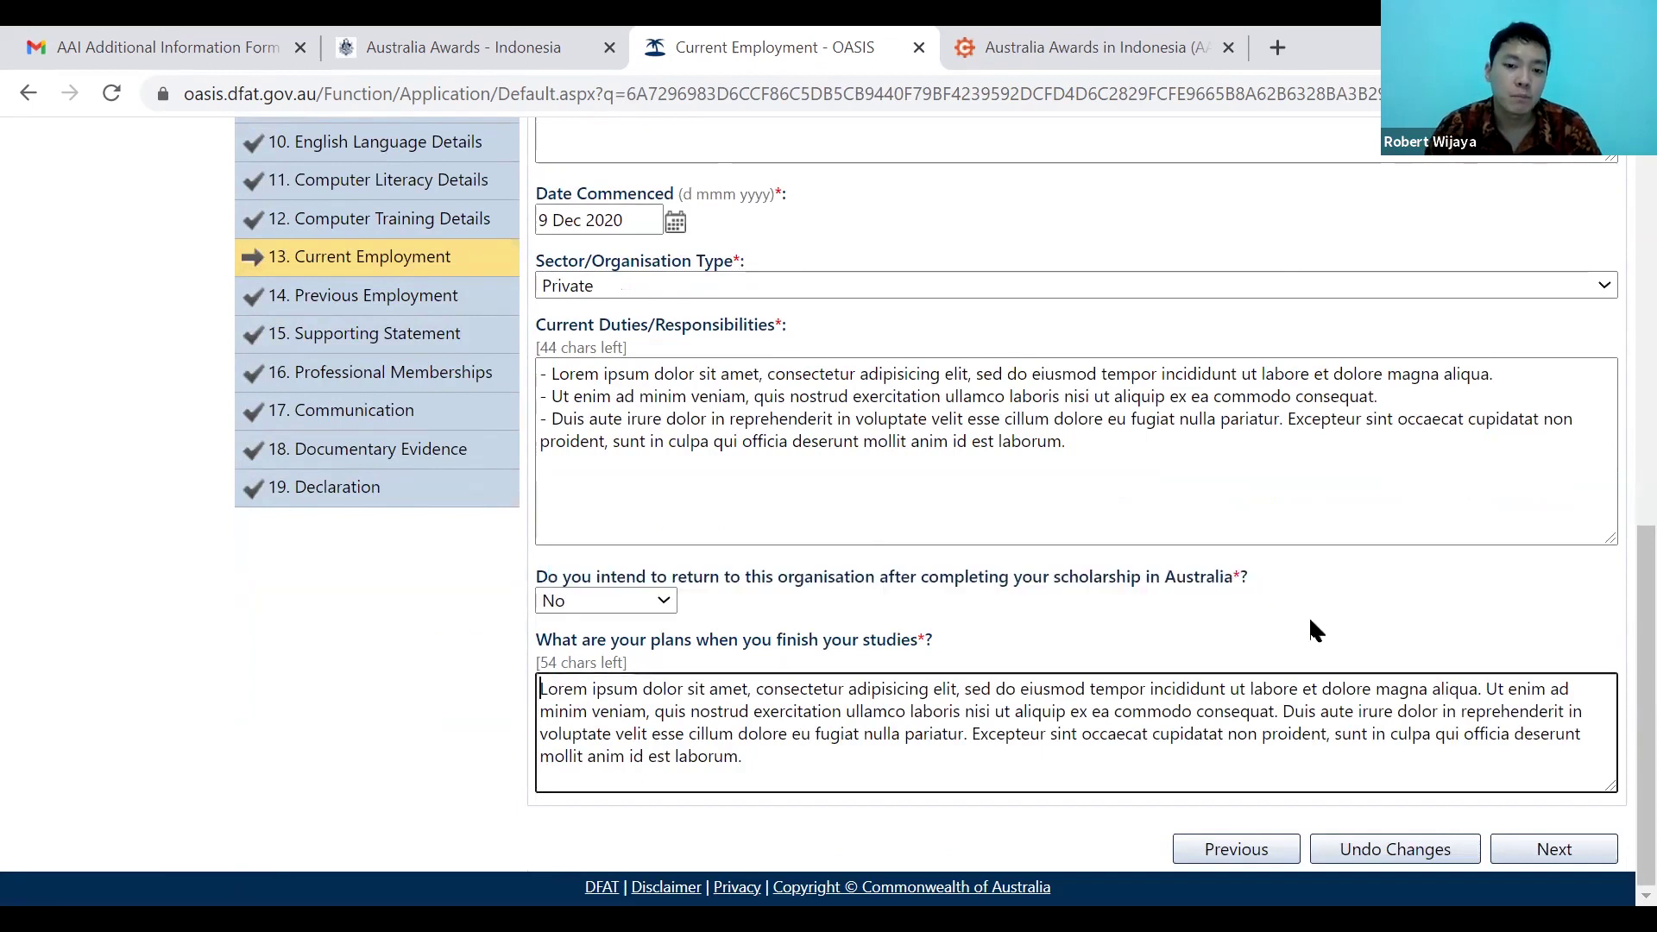
left_click(669, 603)
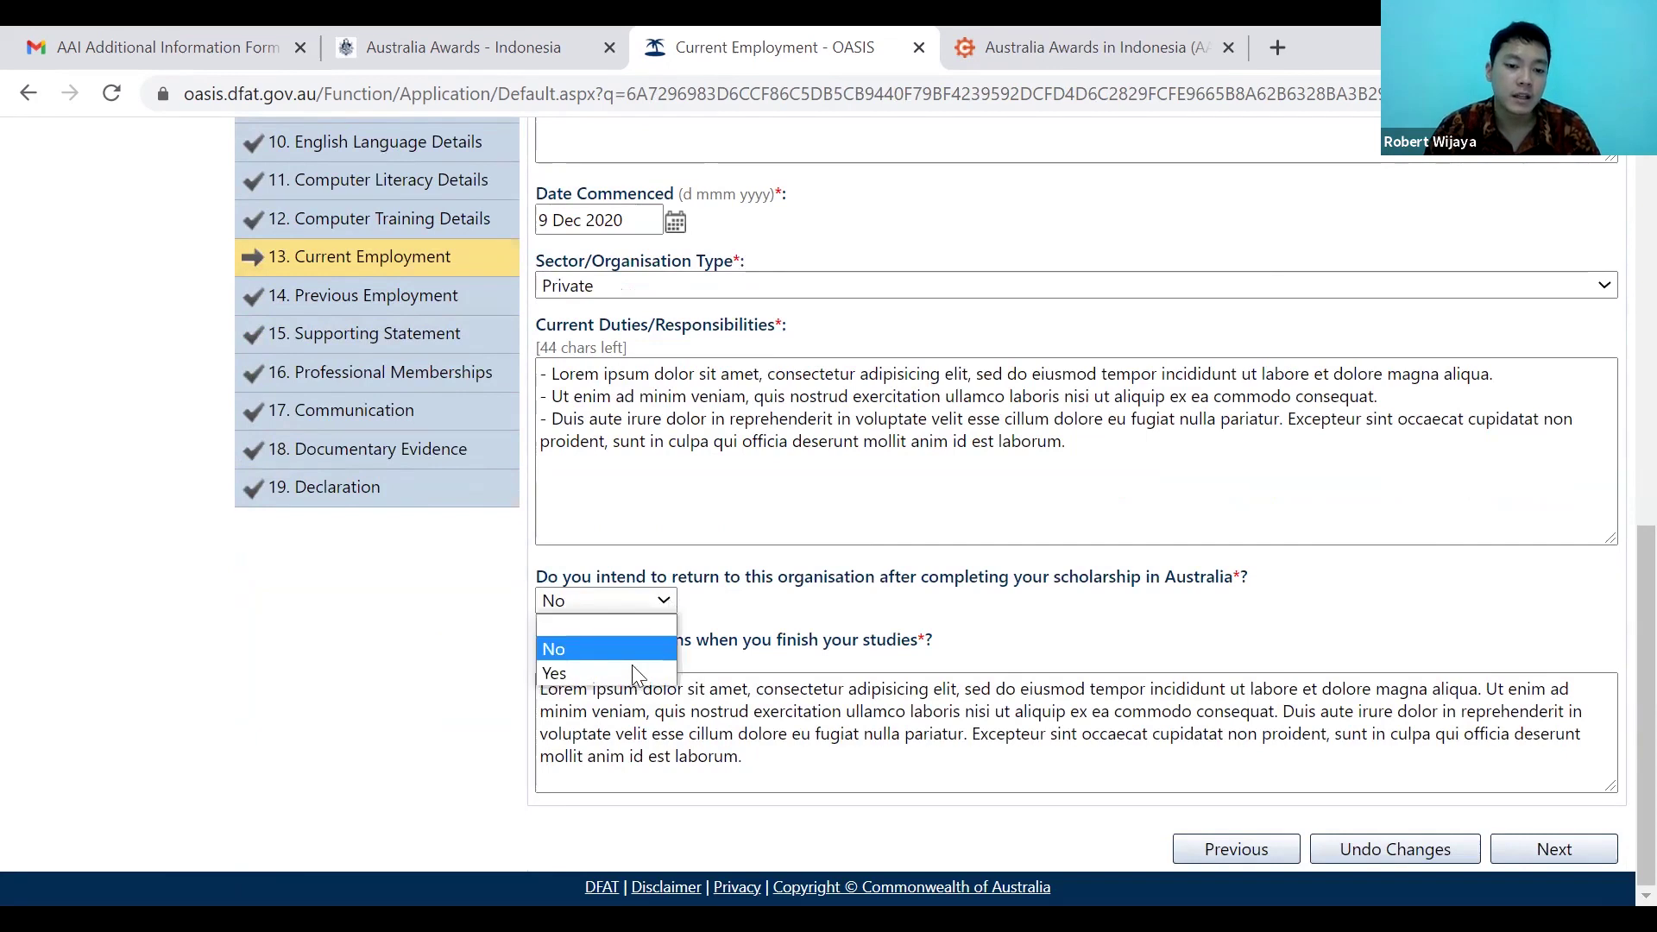
left_click(631, 647)
left_click(744, 755)
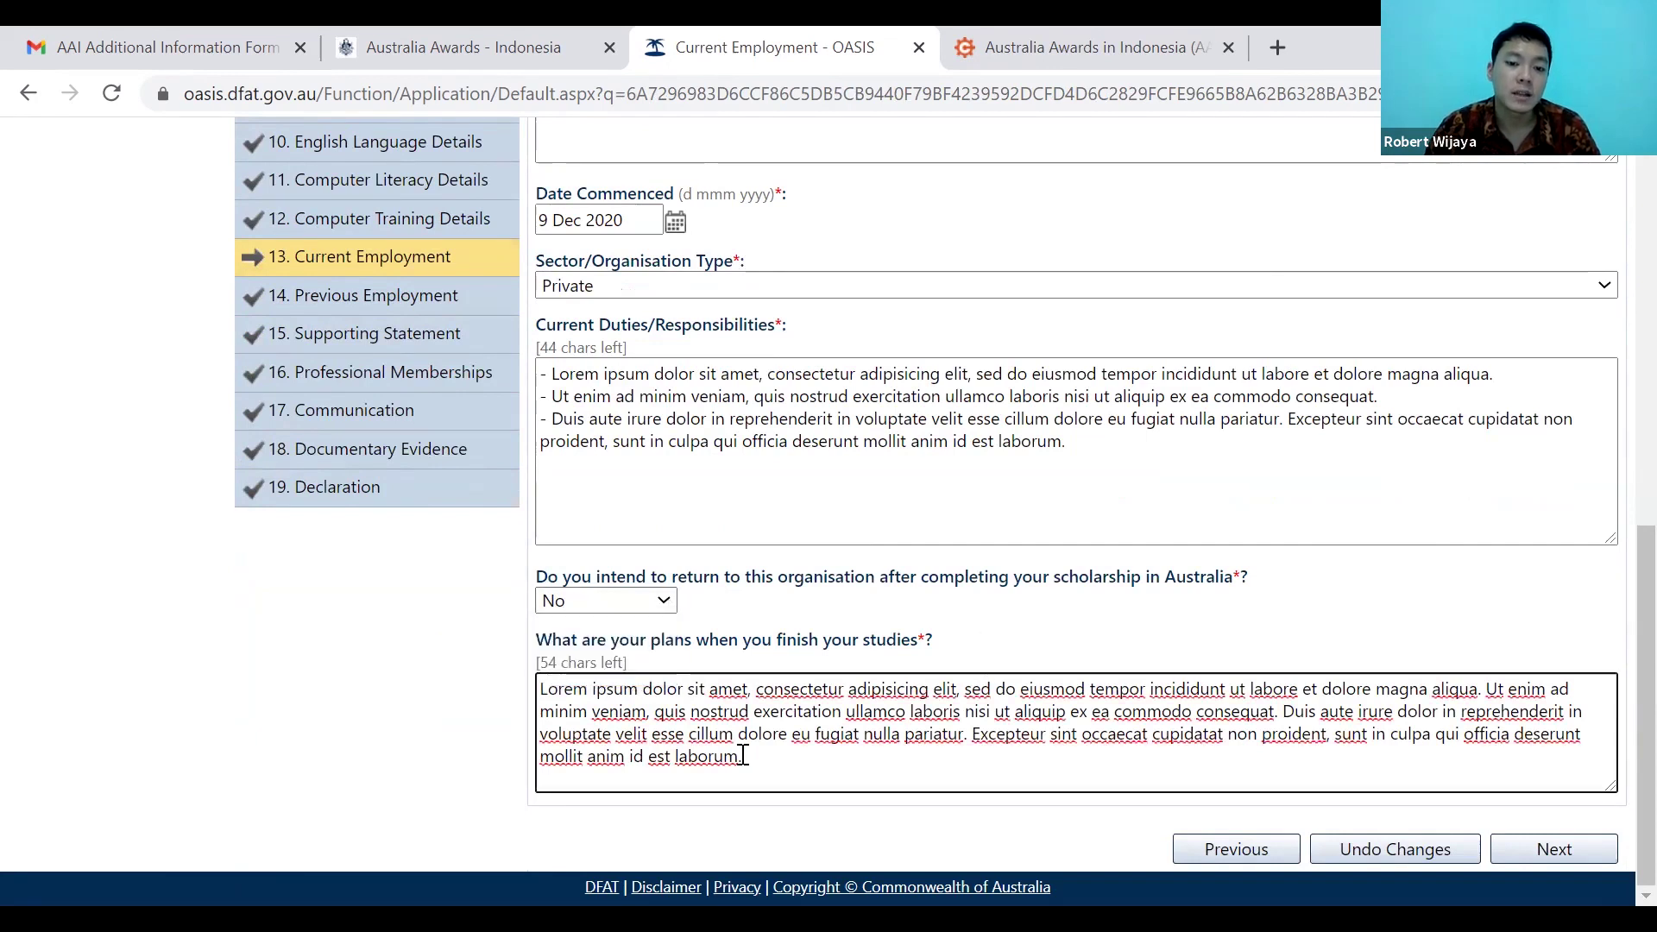
left_click(688, 733, "shift")
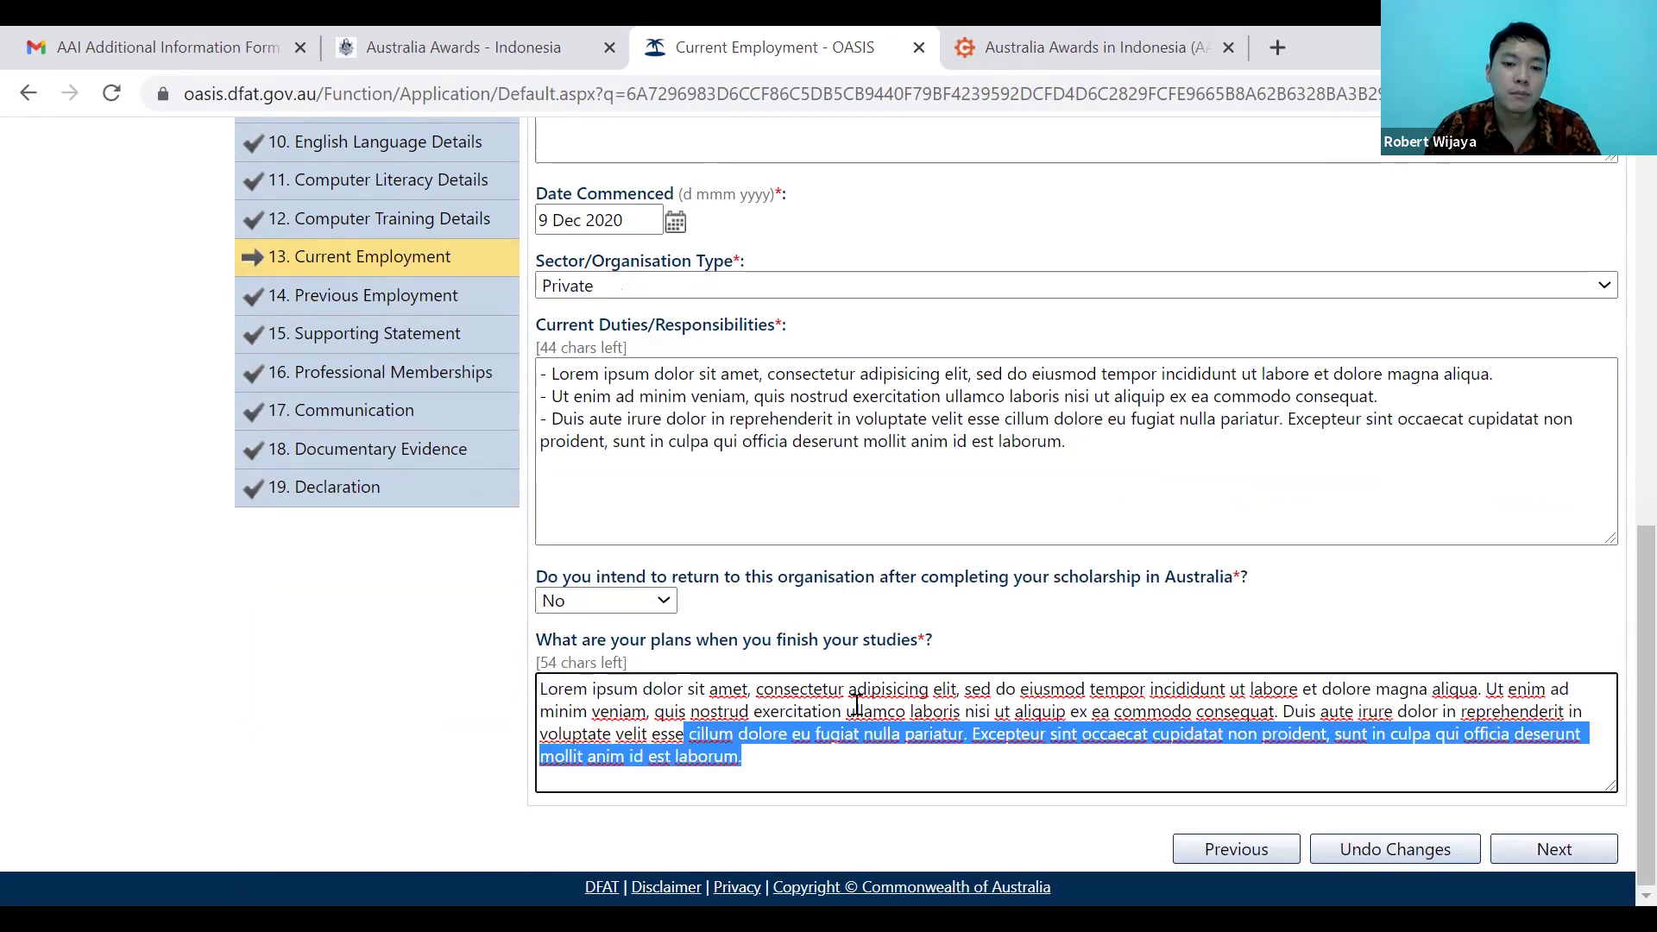
key("ctrl+a")
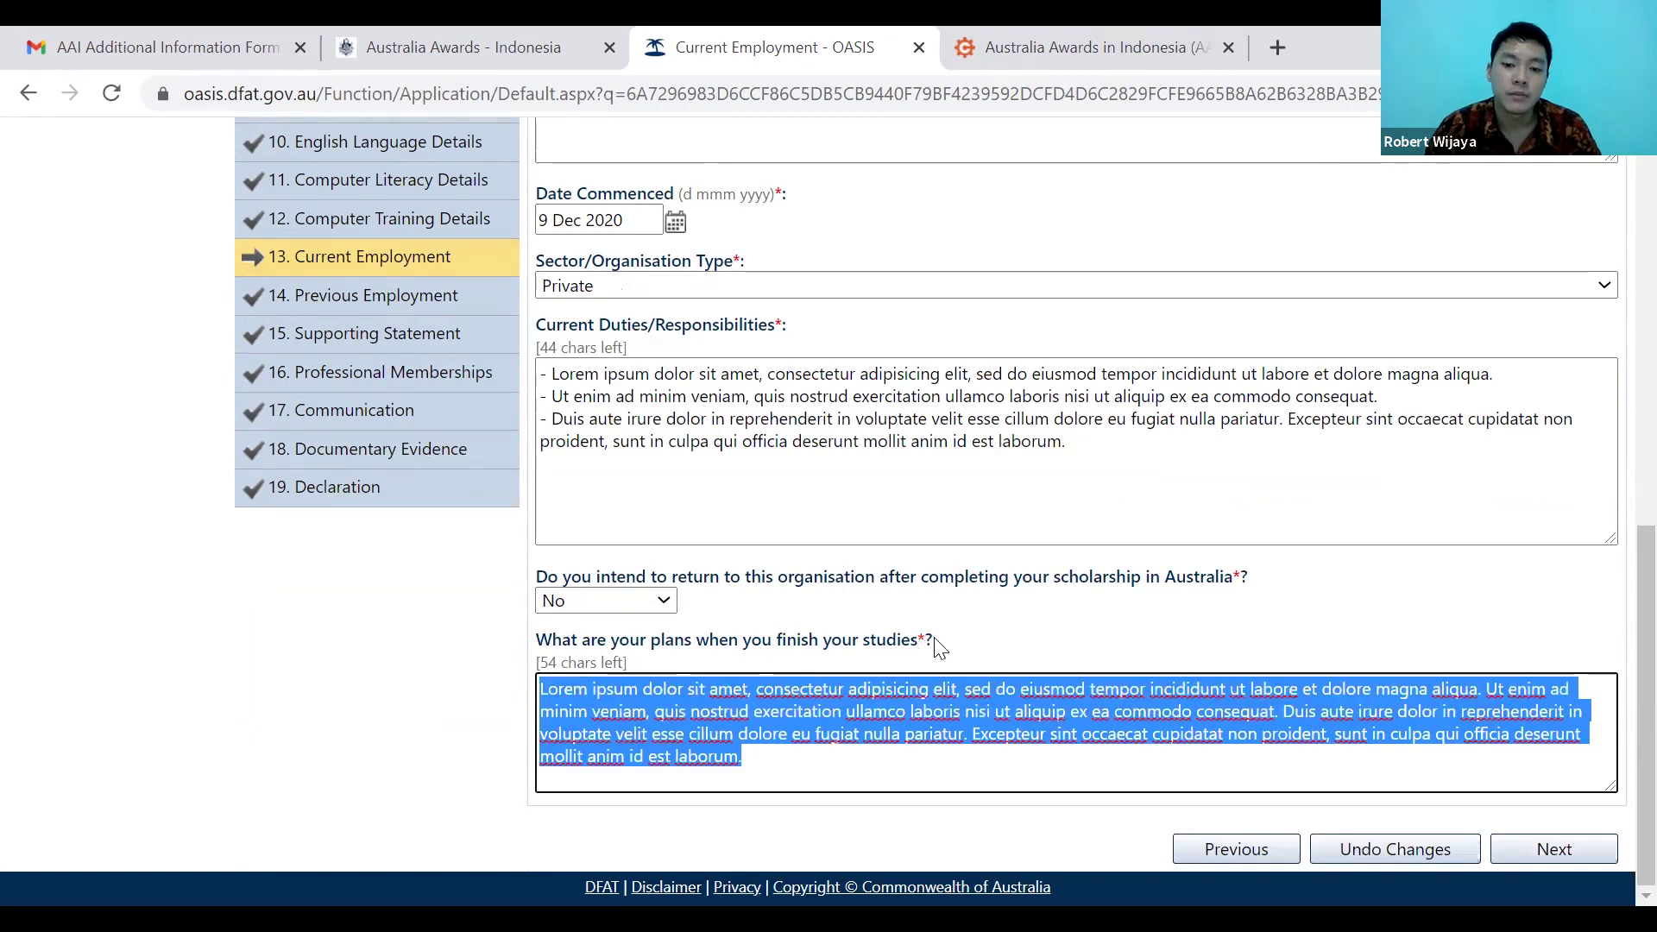
triple_click(634, 659)
left_click(824, 760)
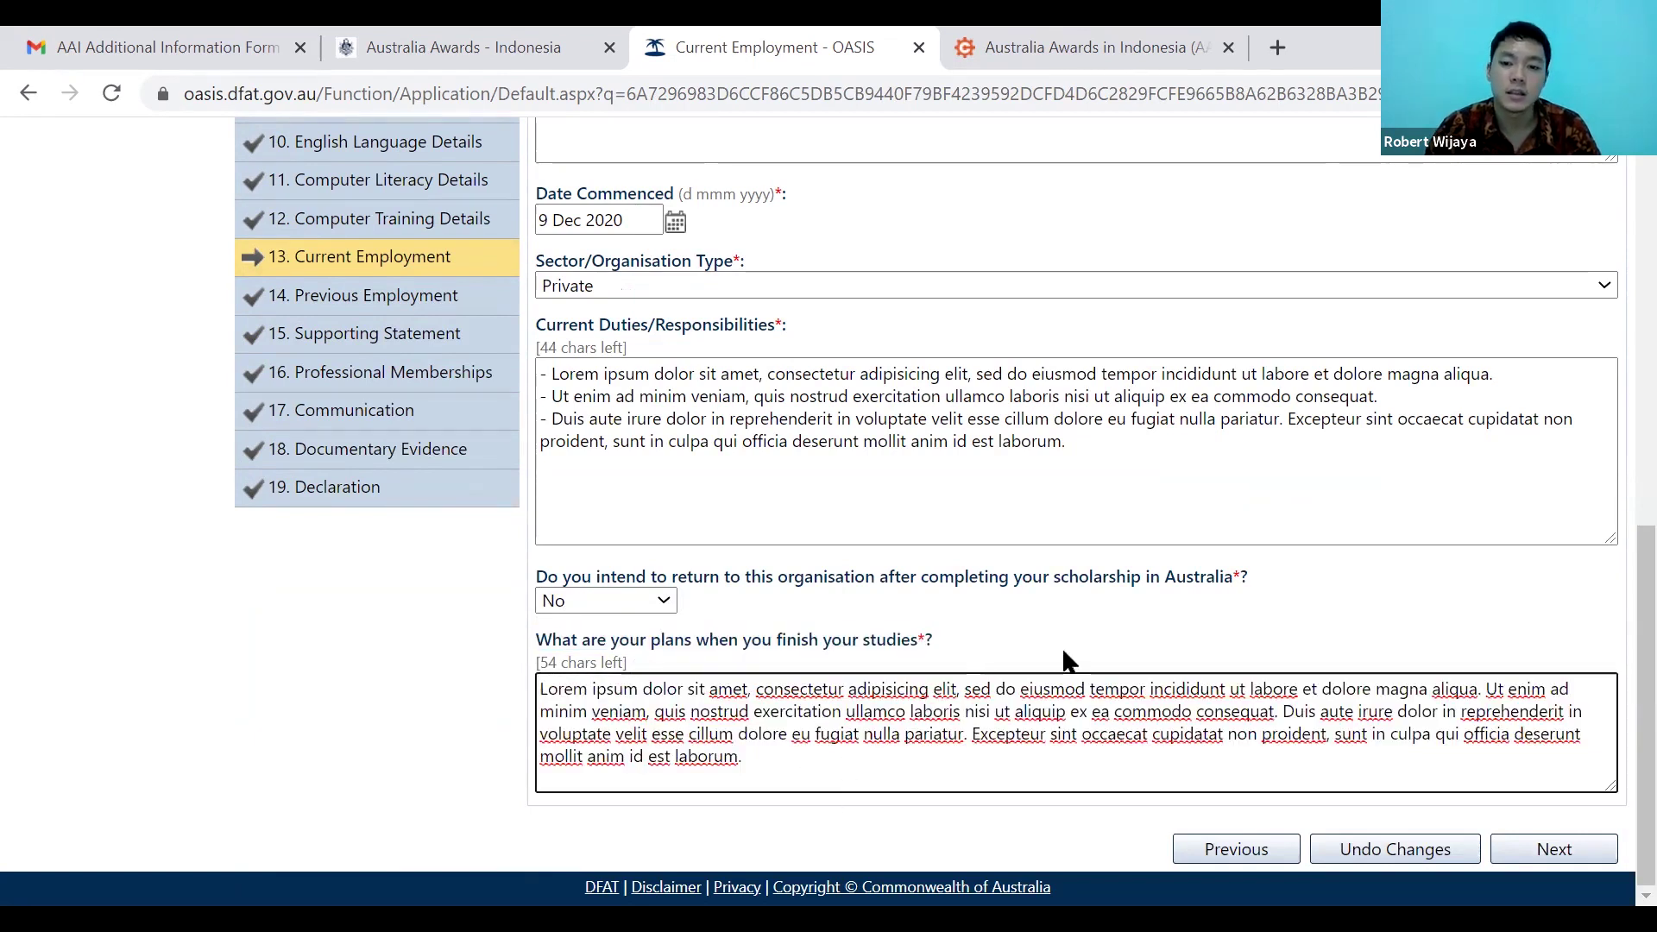
Go to the Previous Employment section and review the listed job entry and the Not Applicable option.
scroll(388, 449, "up", 1)
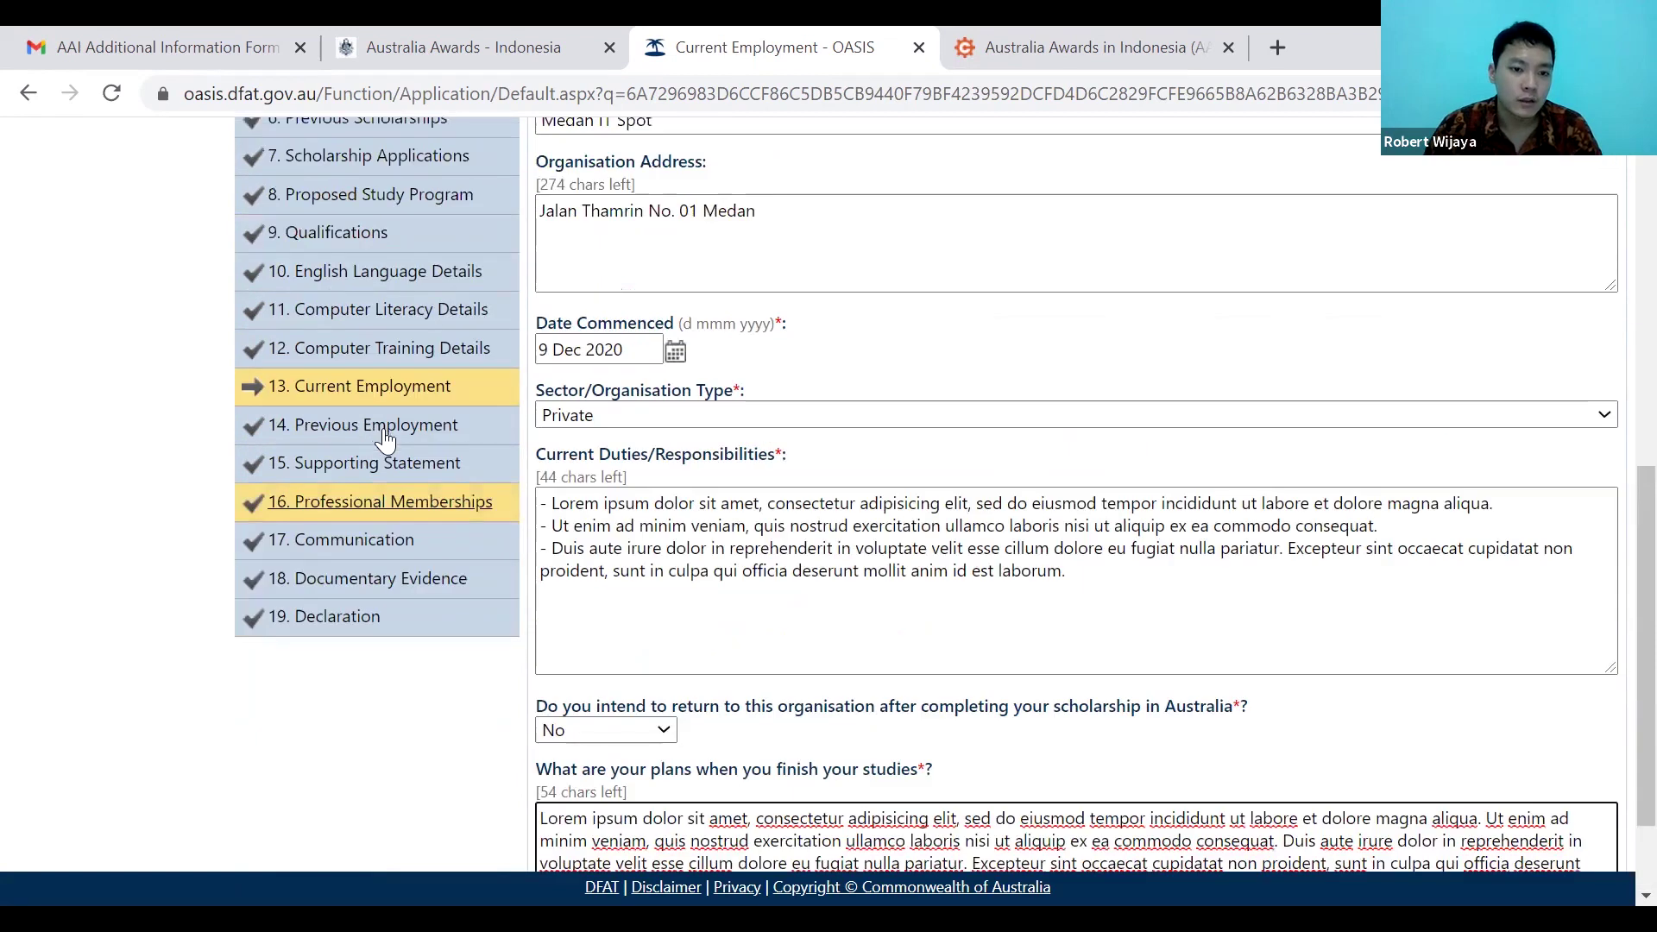
left_click(882, 703)
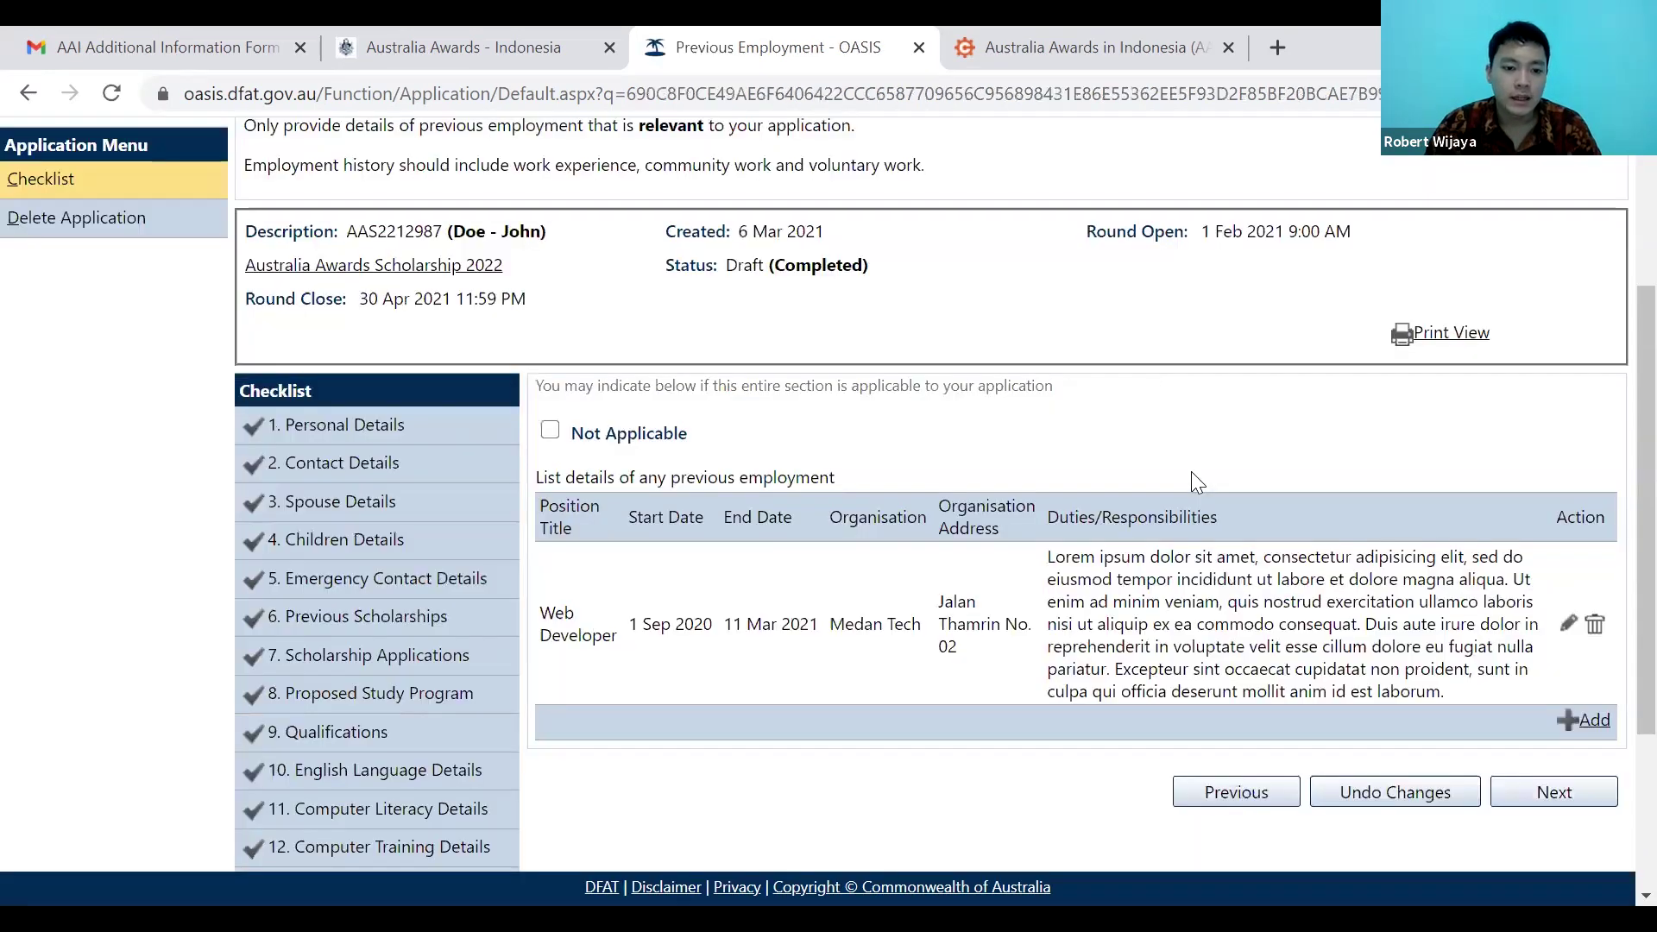
scroll(768, 525, "down", 3)
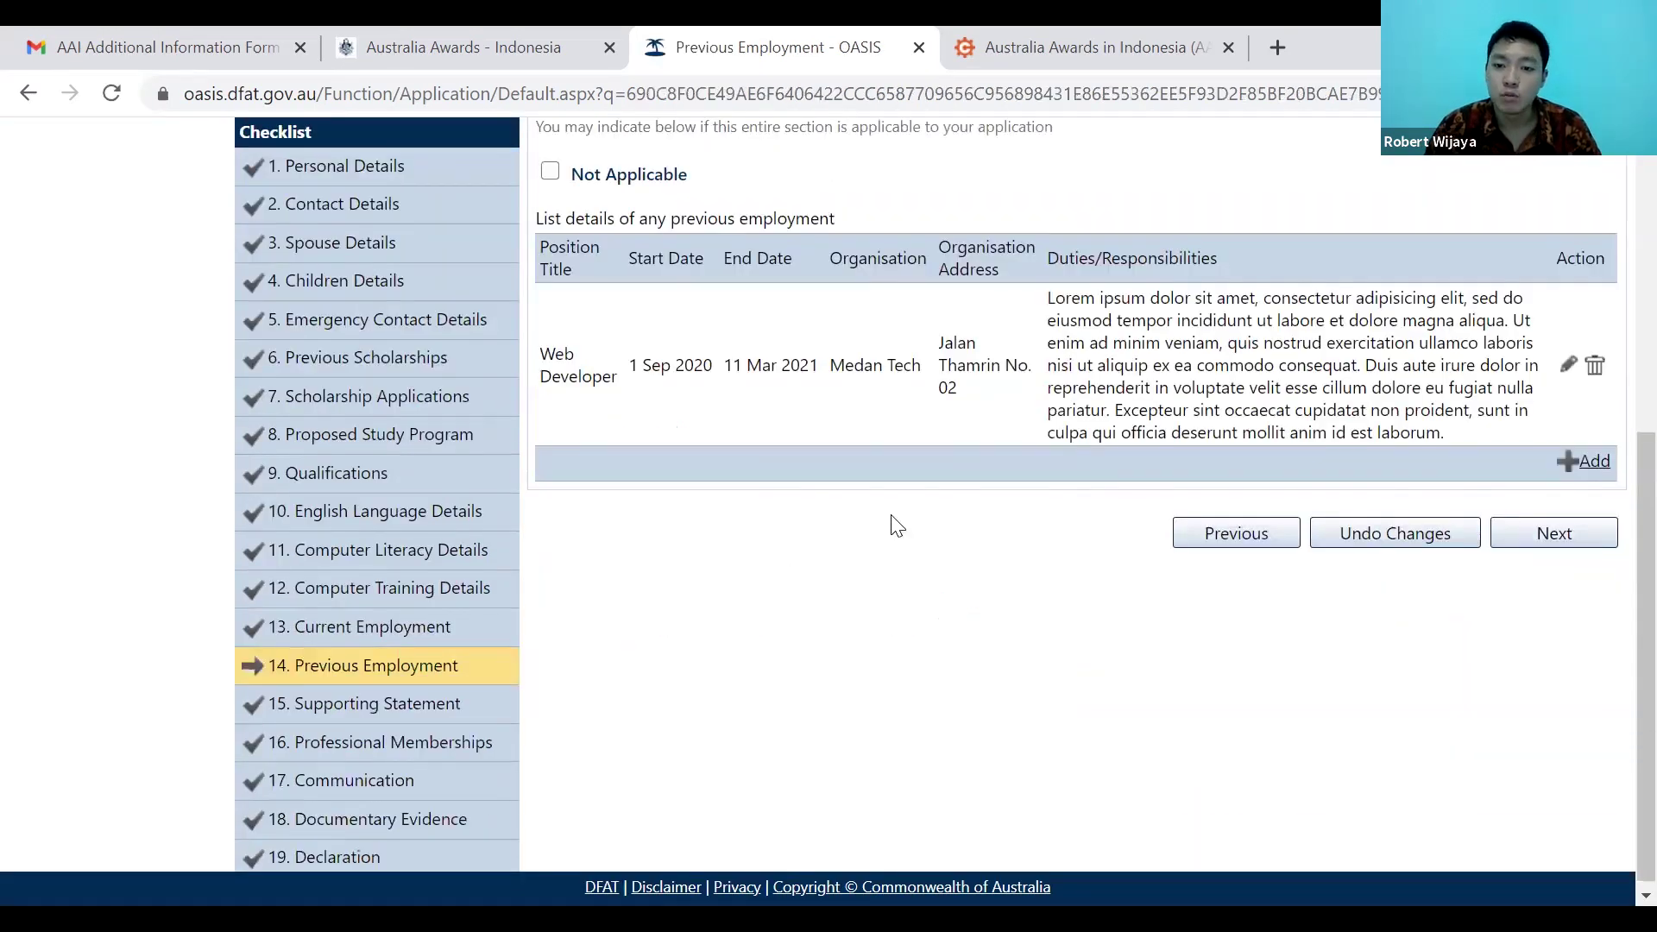
scroll(897, 527, "up", 2)
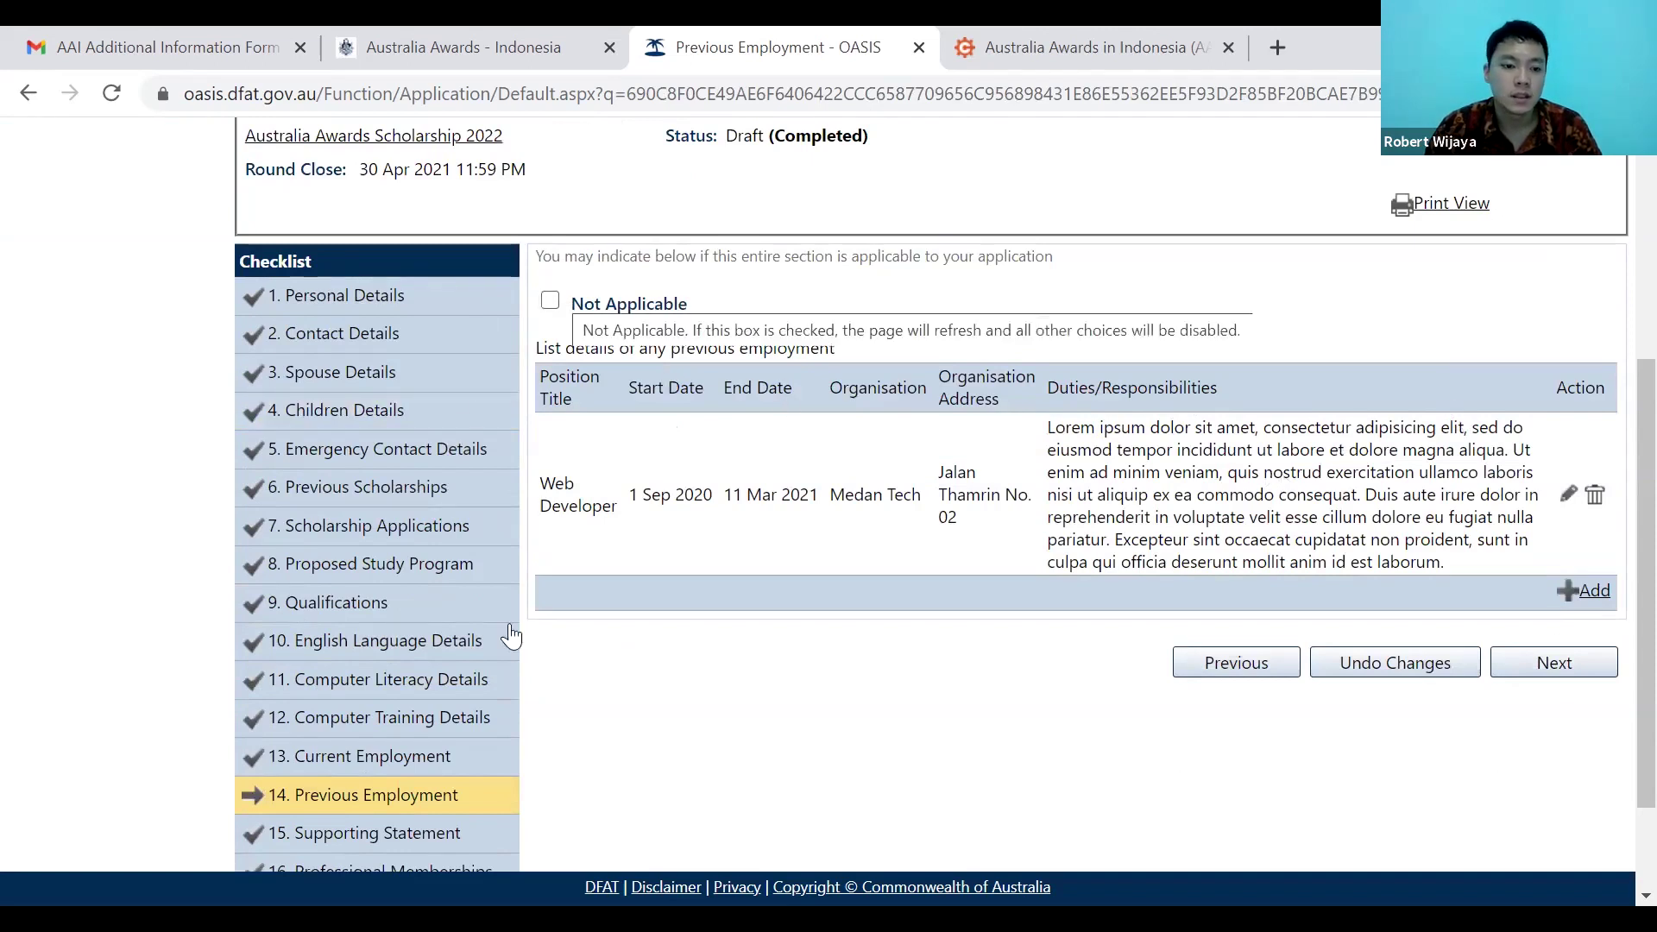
scroll(831, 673, "down", 1)
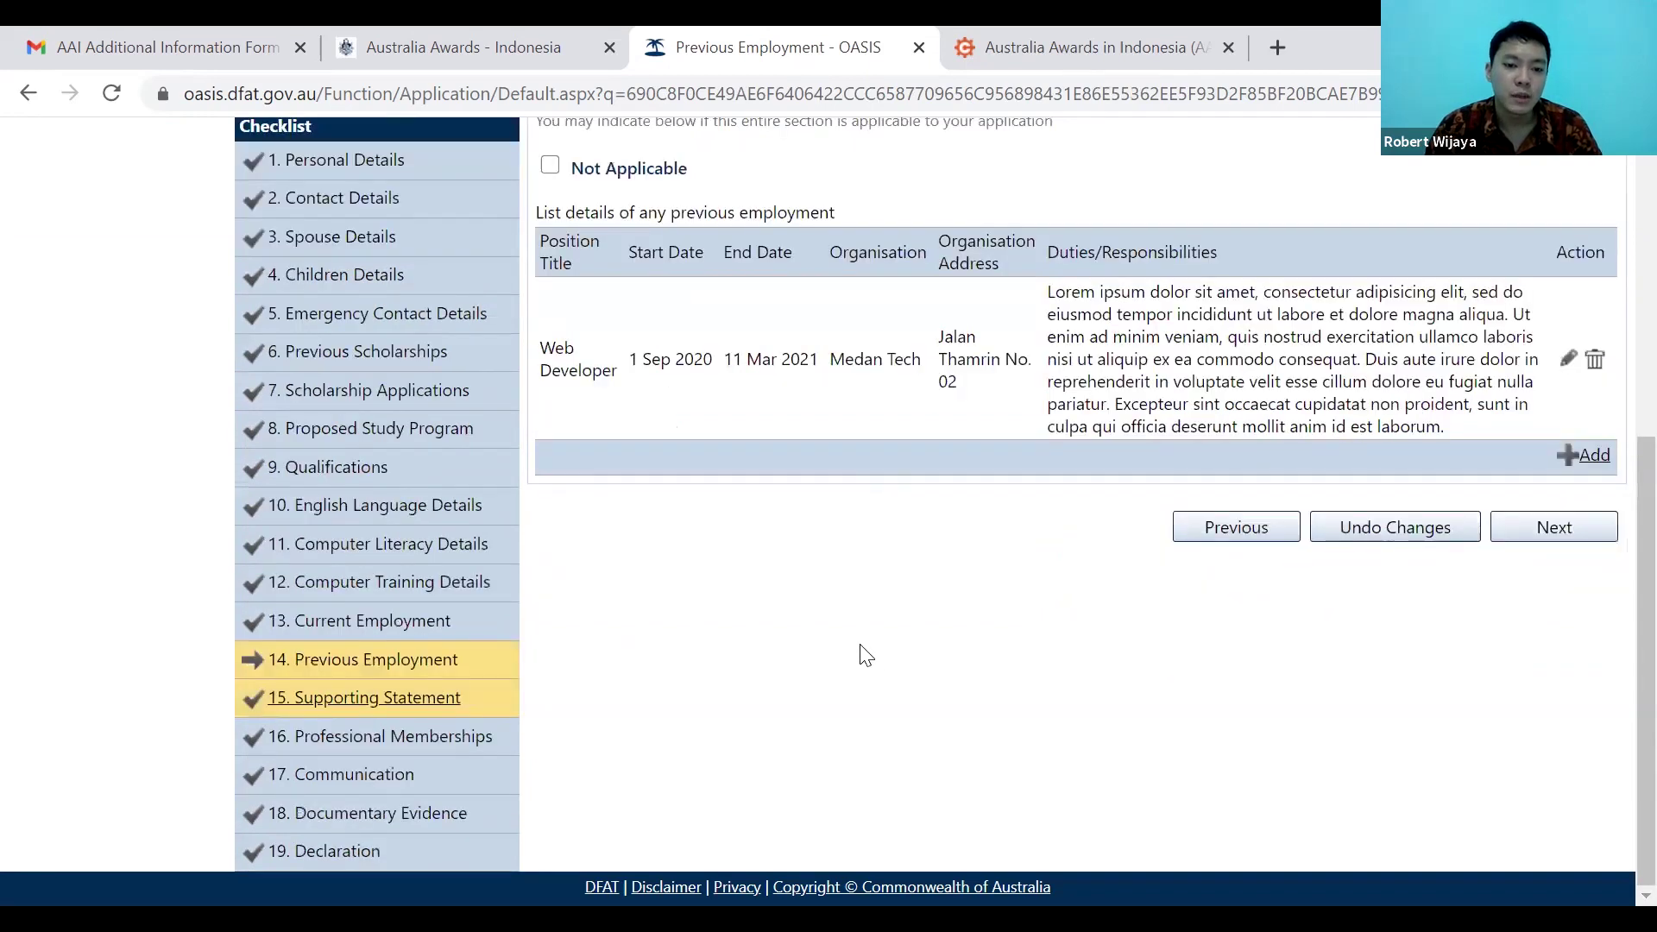
Go to the Supporting Statement section, enlarge the course choice answer, and look through the questions as far as the disability question.
scroll(917, 663, "down", 4)
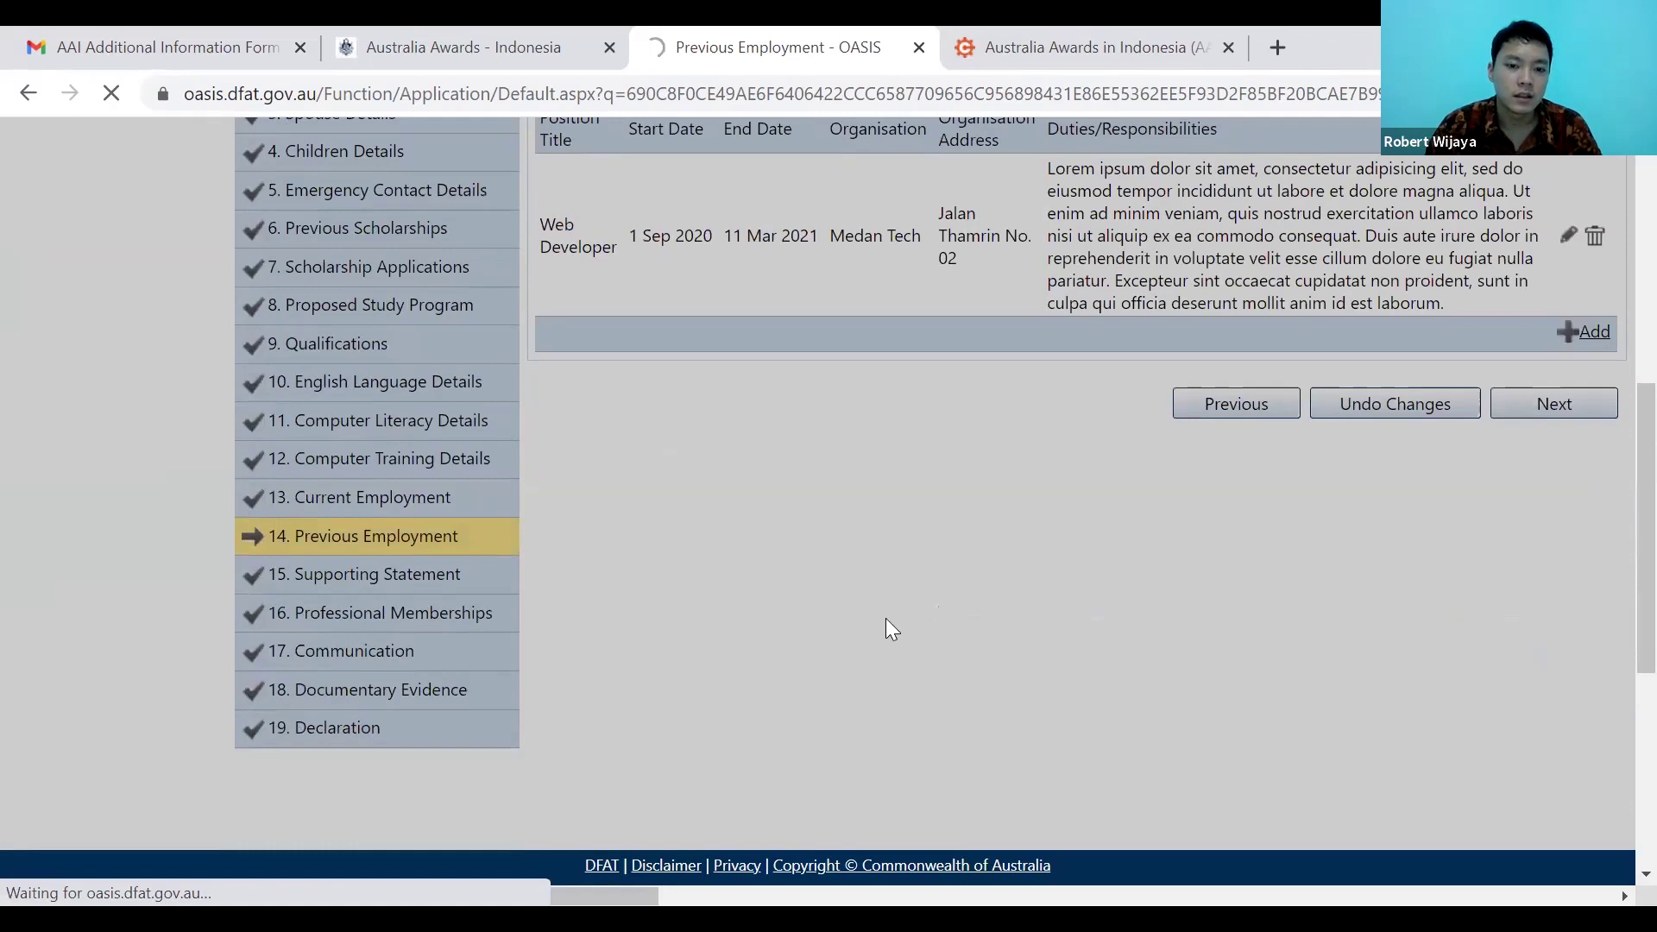
scroll(924, 576, "down", 3)
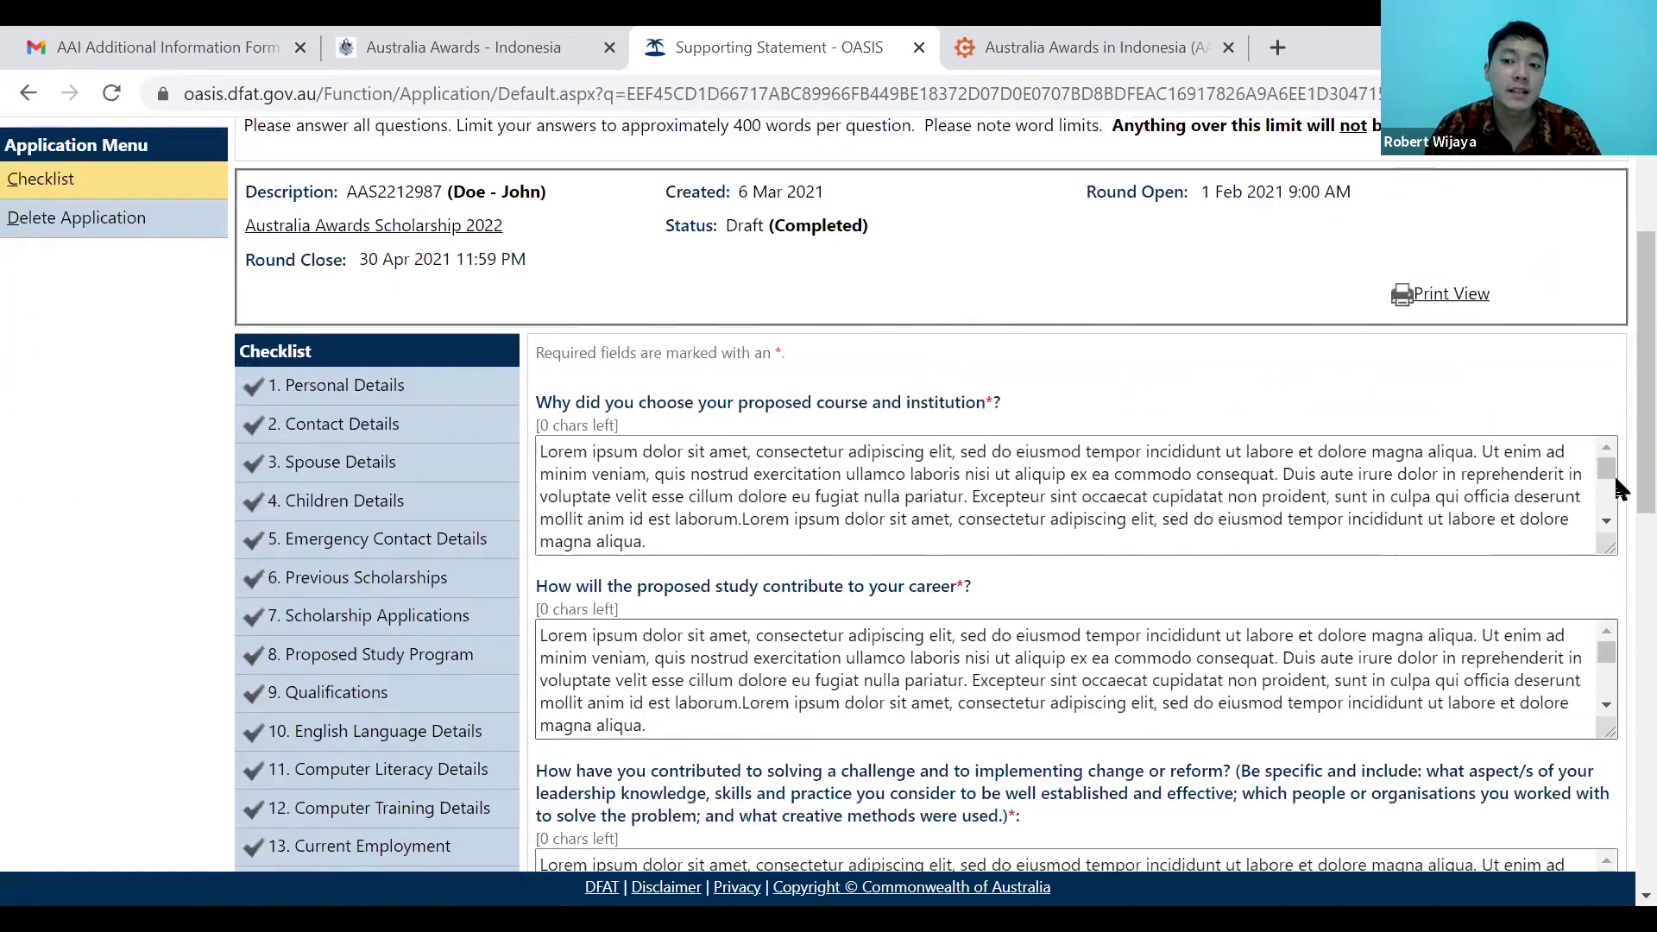
scroll(1614, 484, "down", 1)
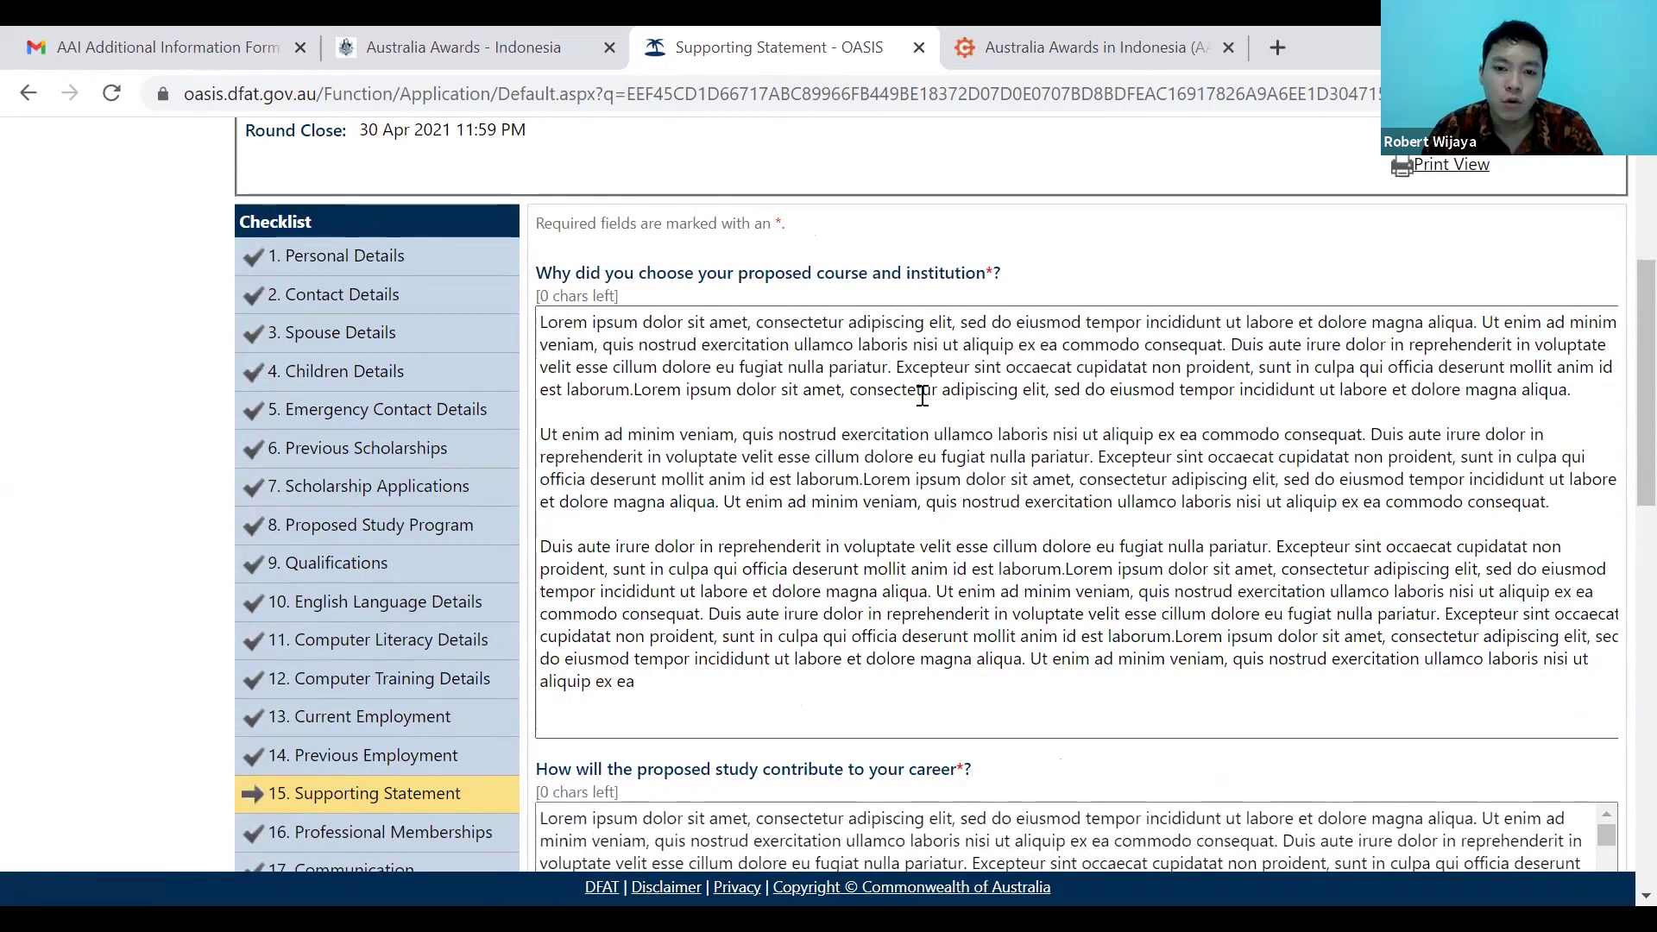
scroll(788, 621, "down", 3)
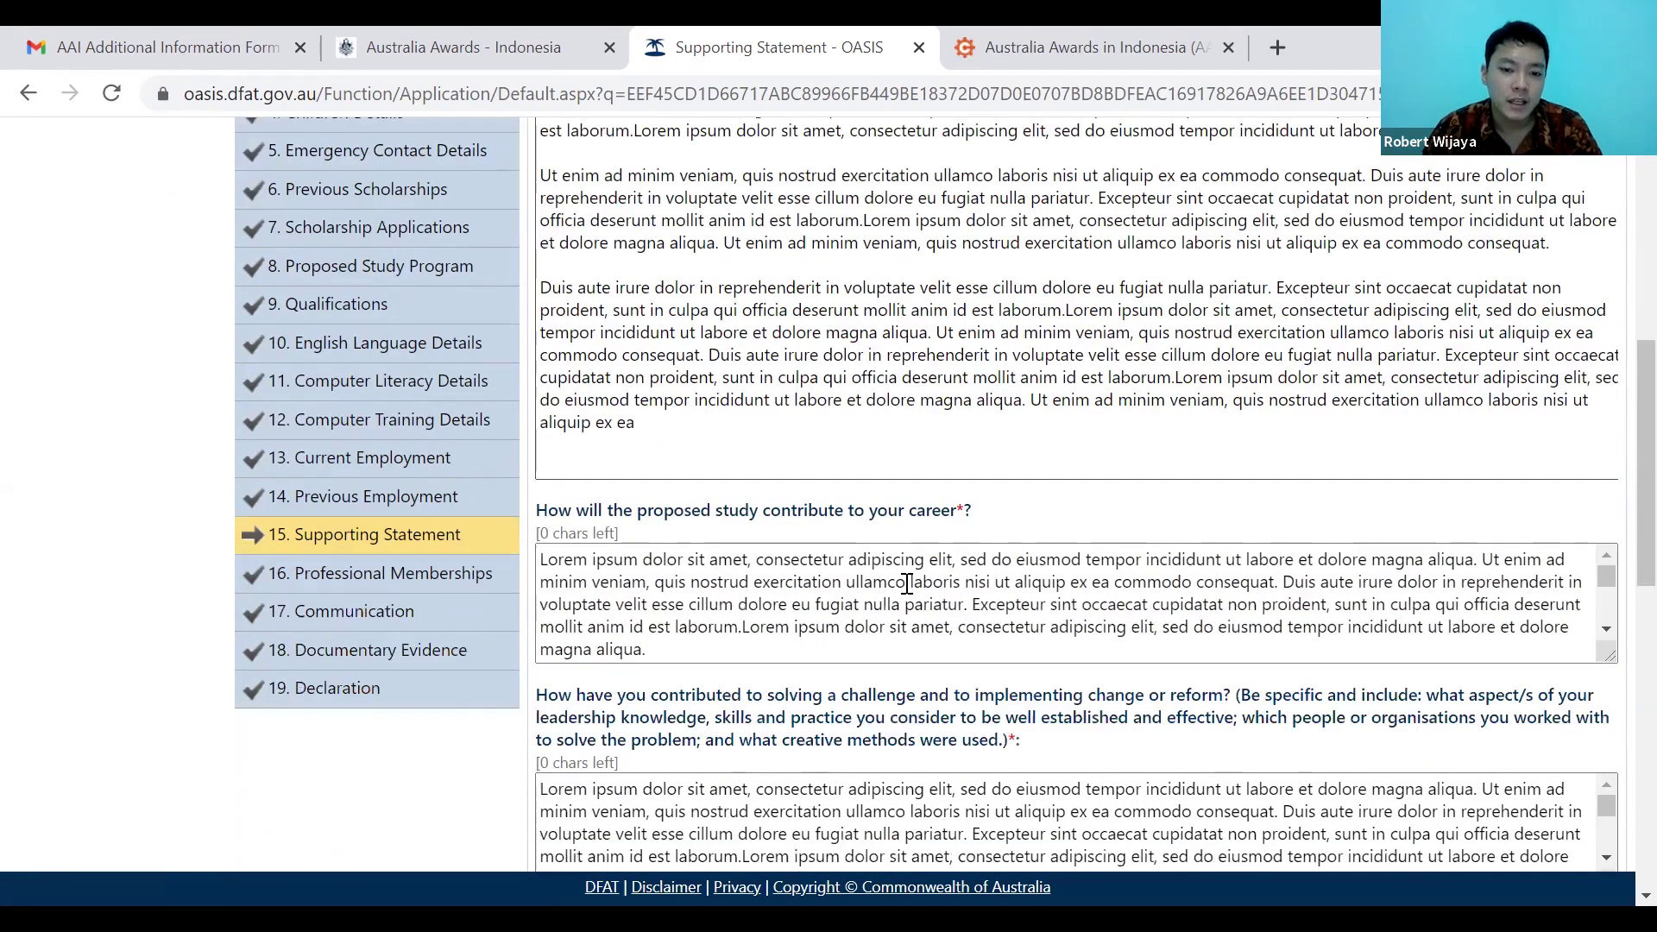
scroll(903, 584, "down", 3)
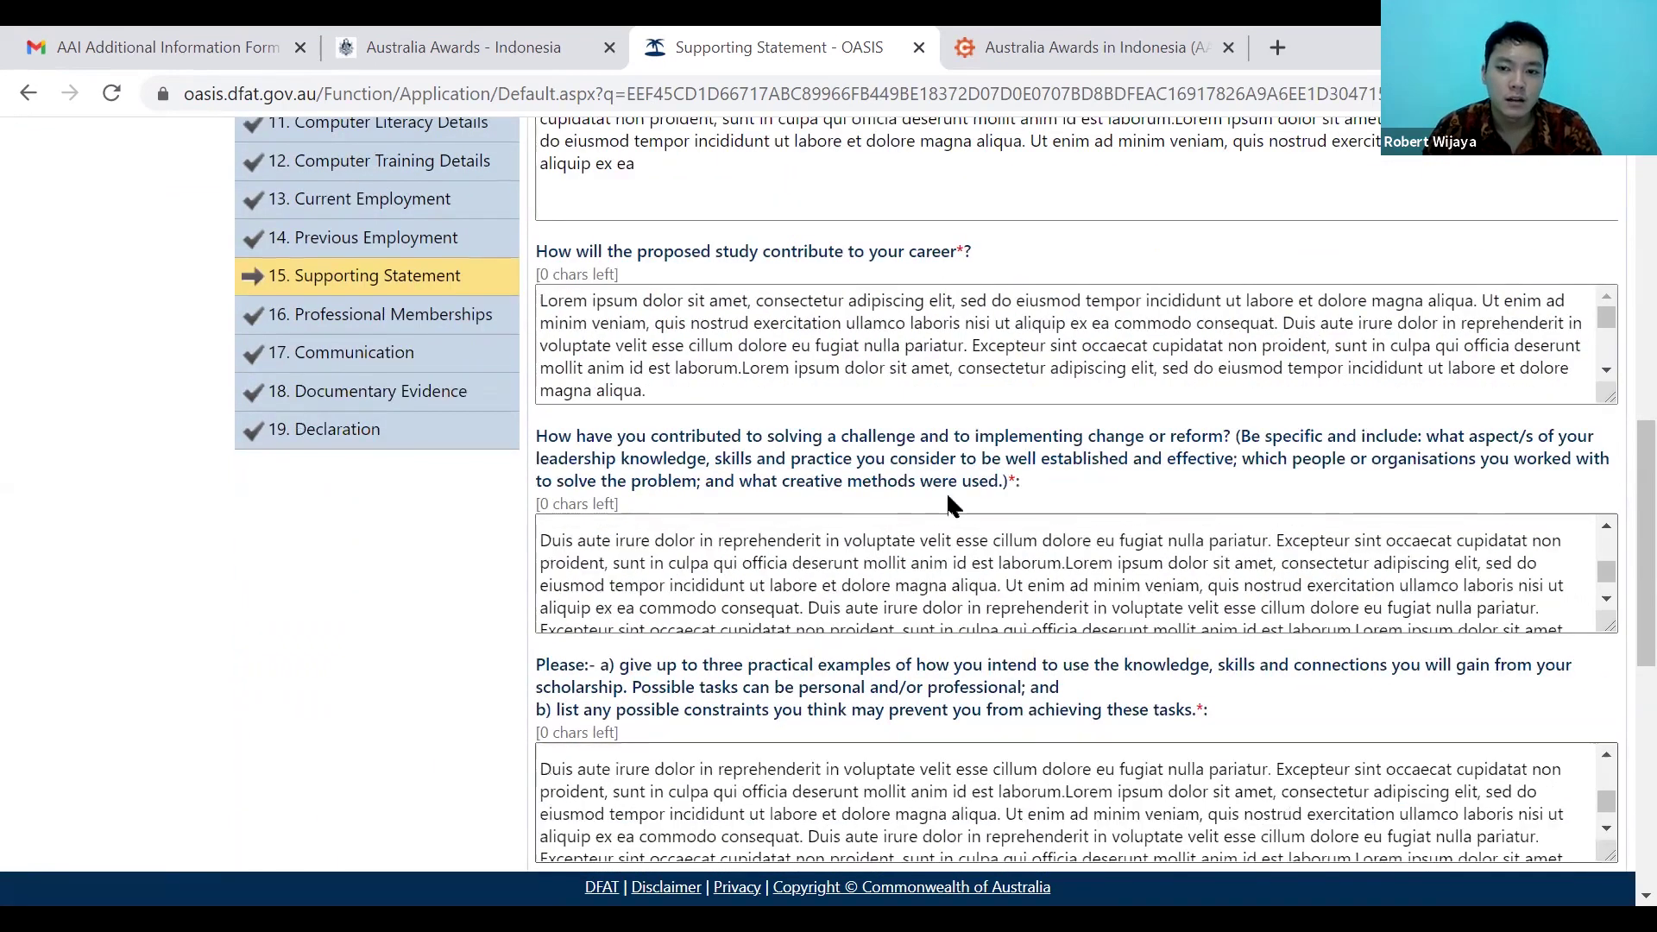
scroll(917, 464, "down", 6)
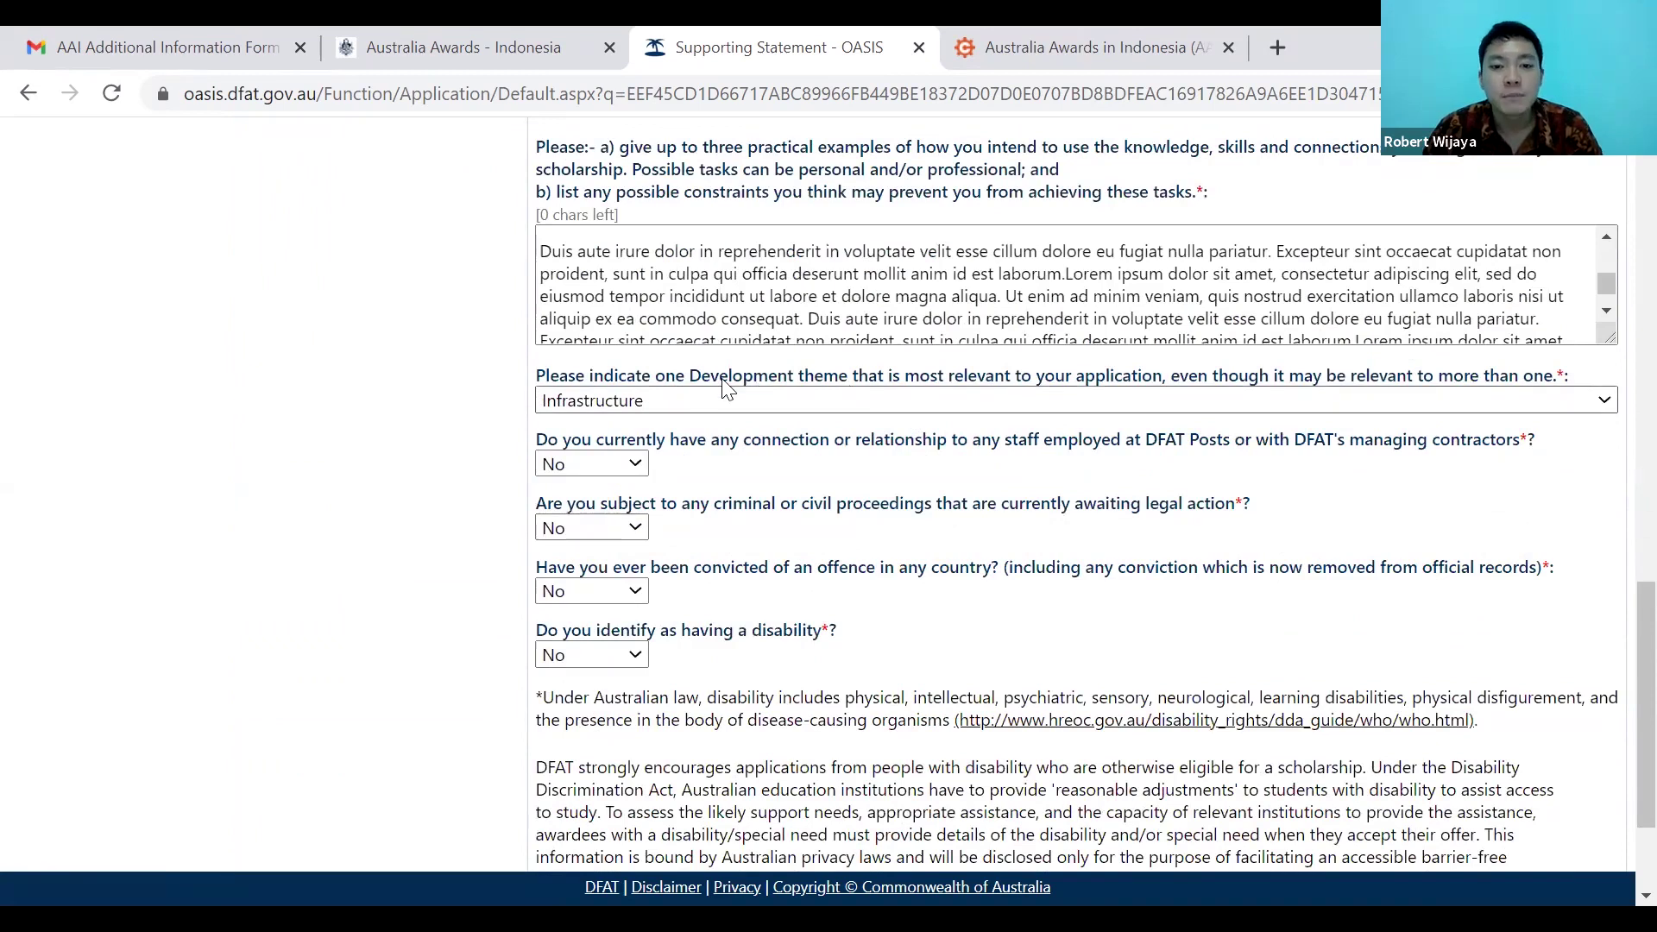
Look through the available Development theme options for the application, keeping Infrastructure.
left_click_drag(665, 384, 821, 388)
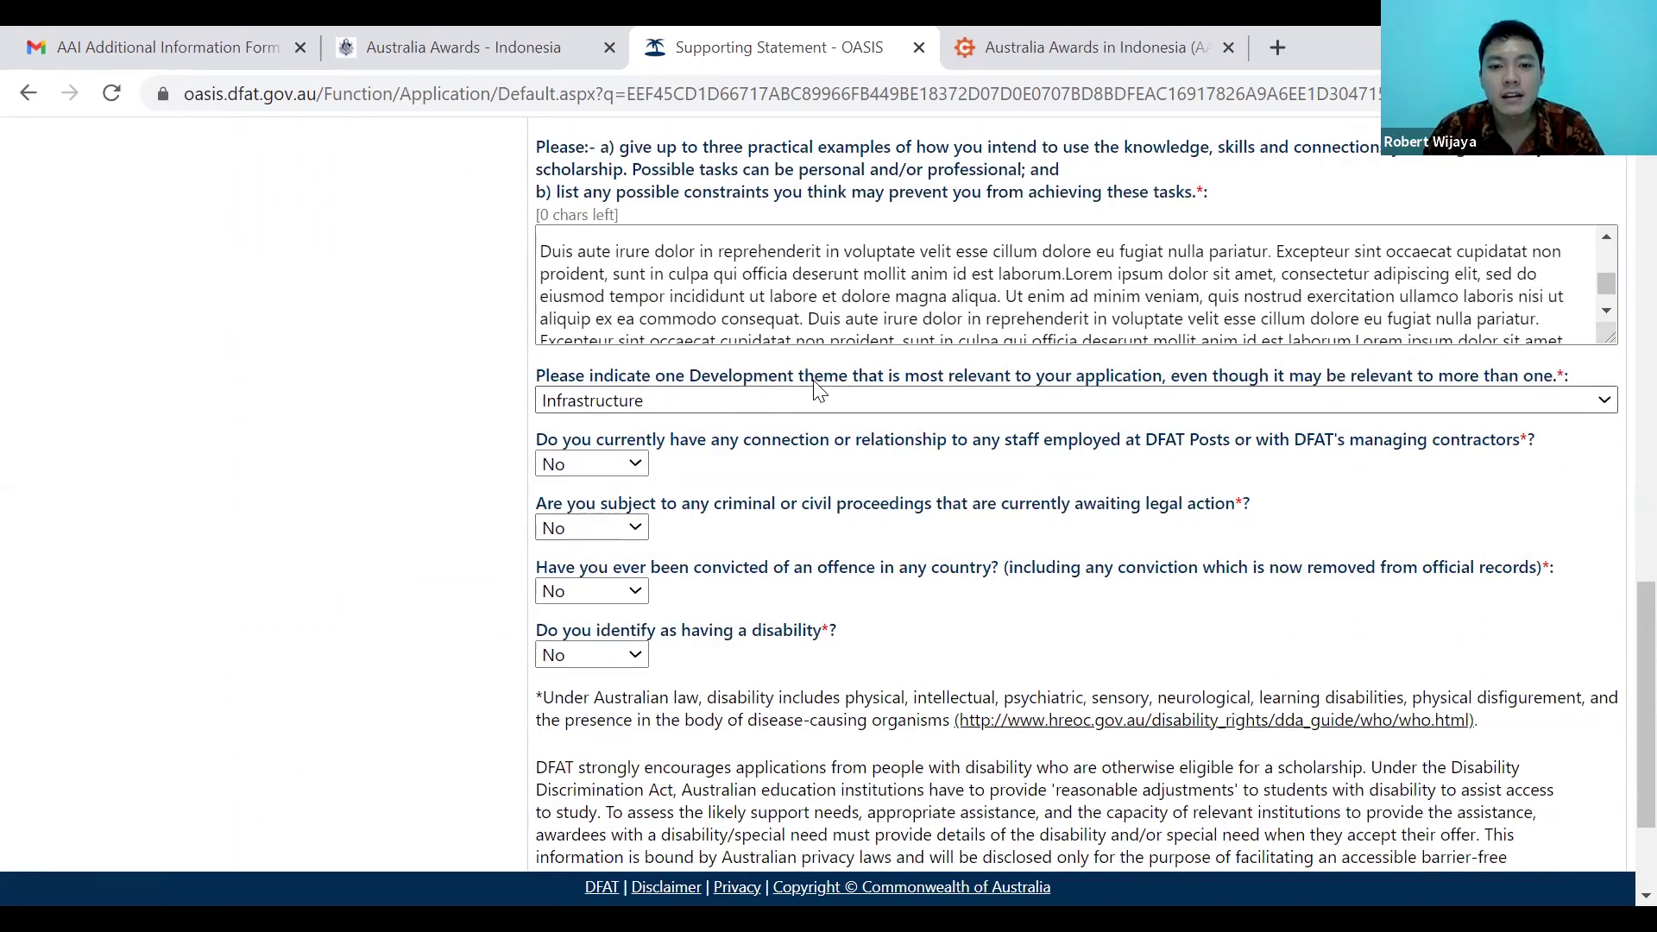
left_click(865, 393)
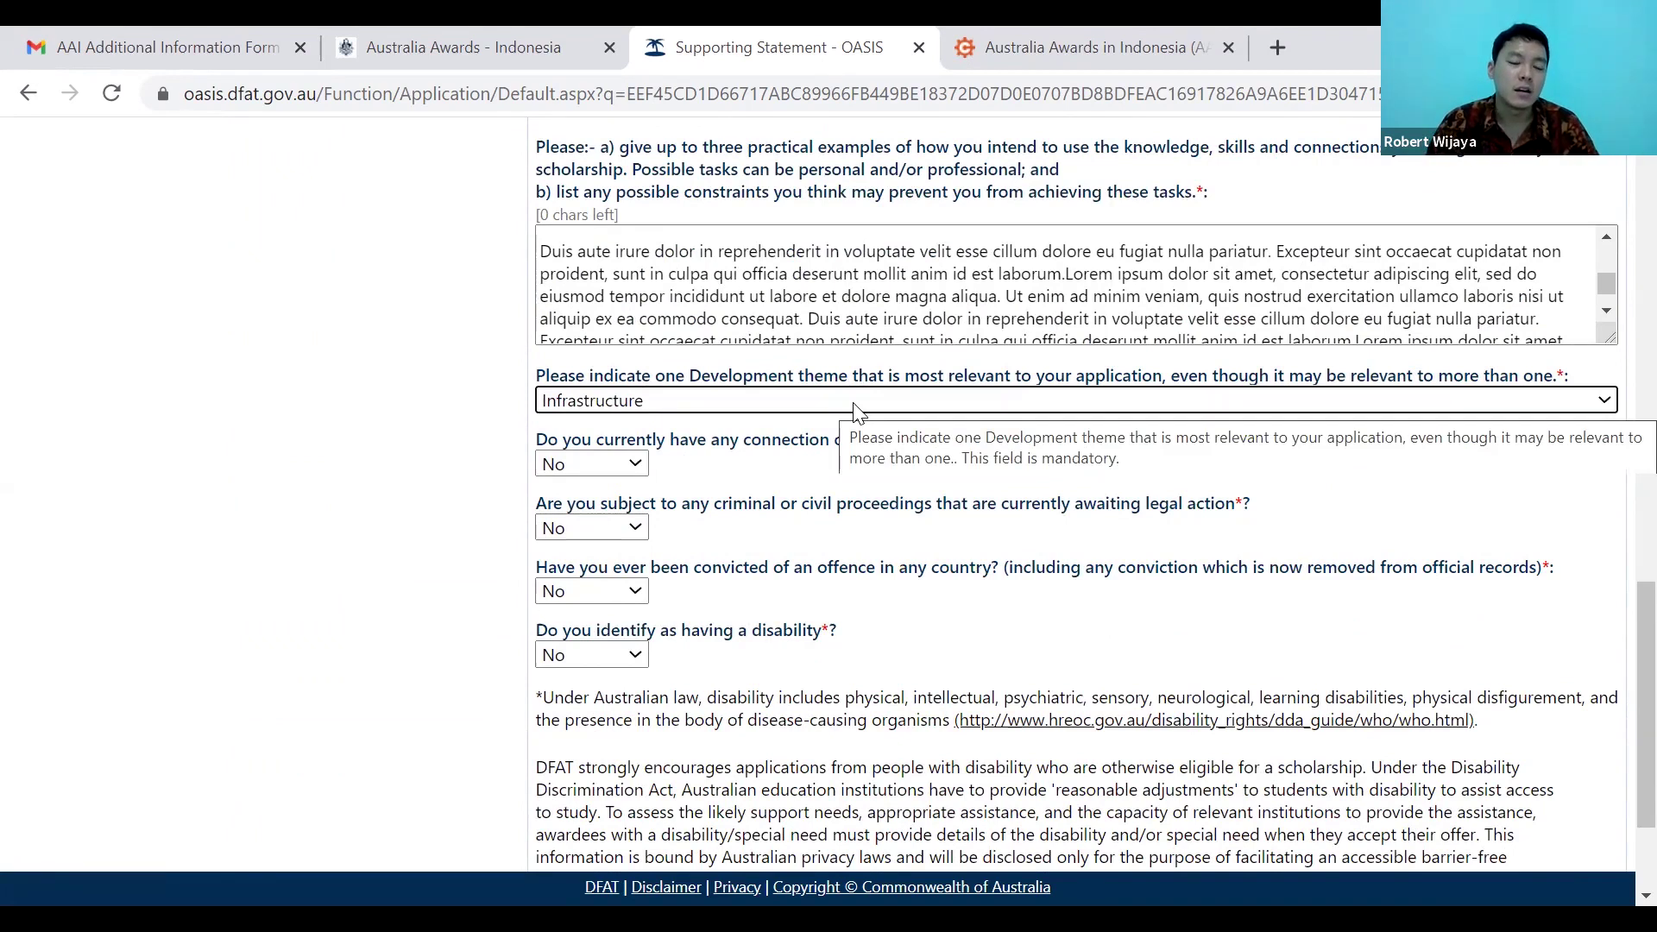
left_click(857, 402)
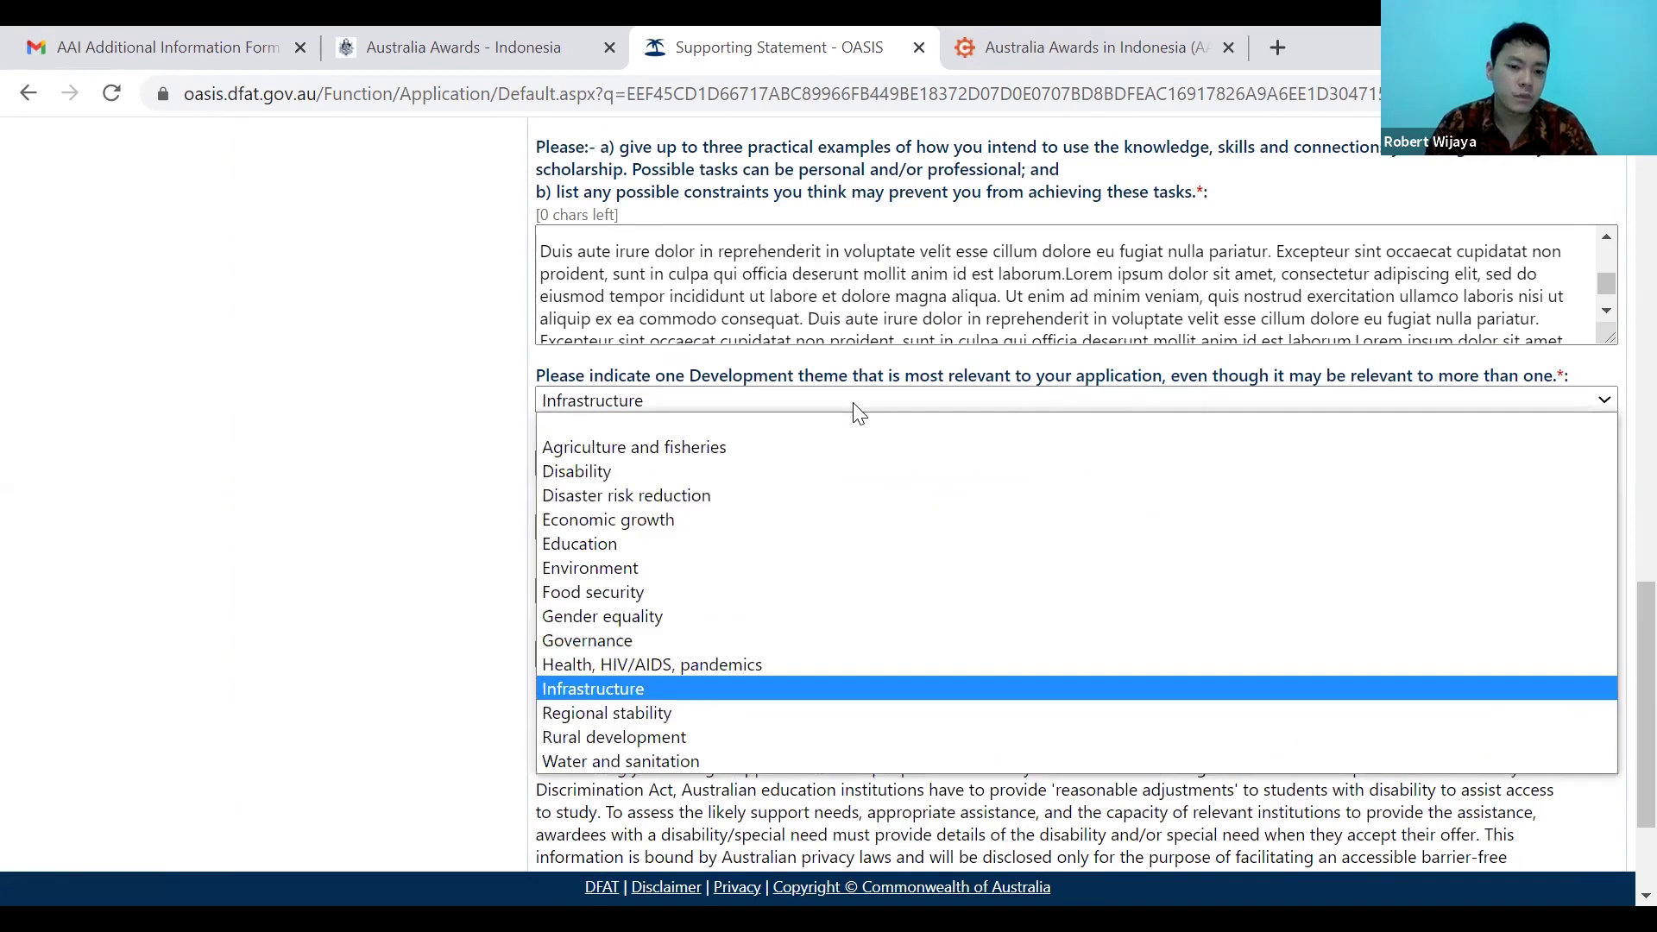
key("Home")
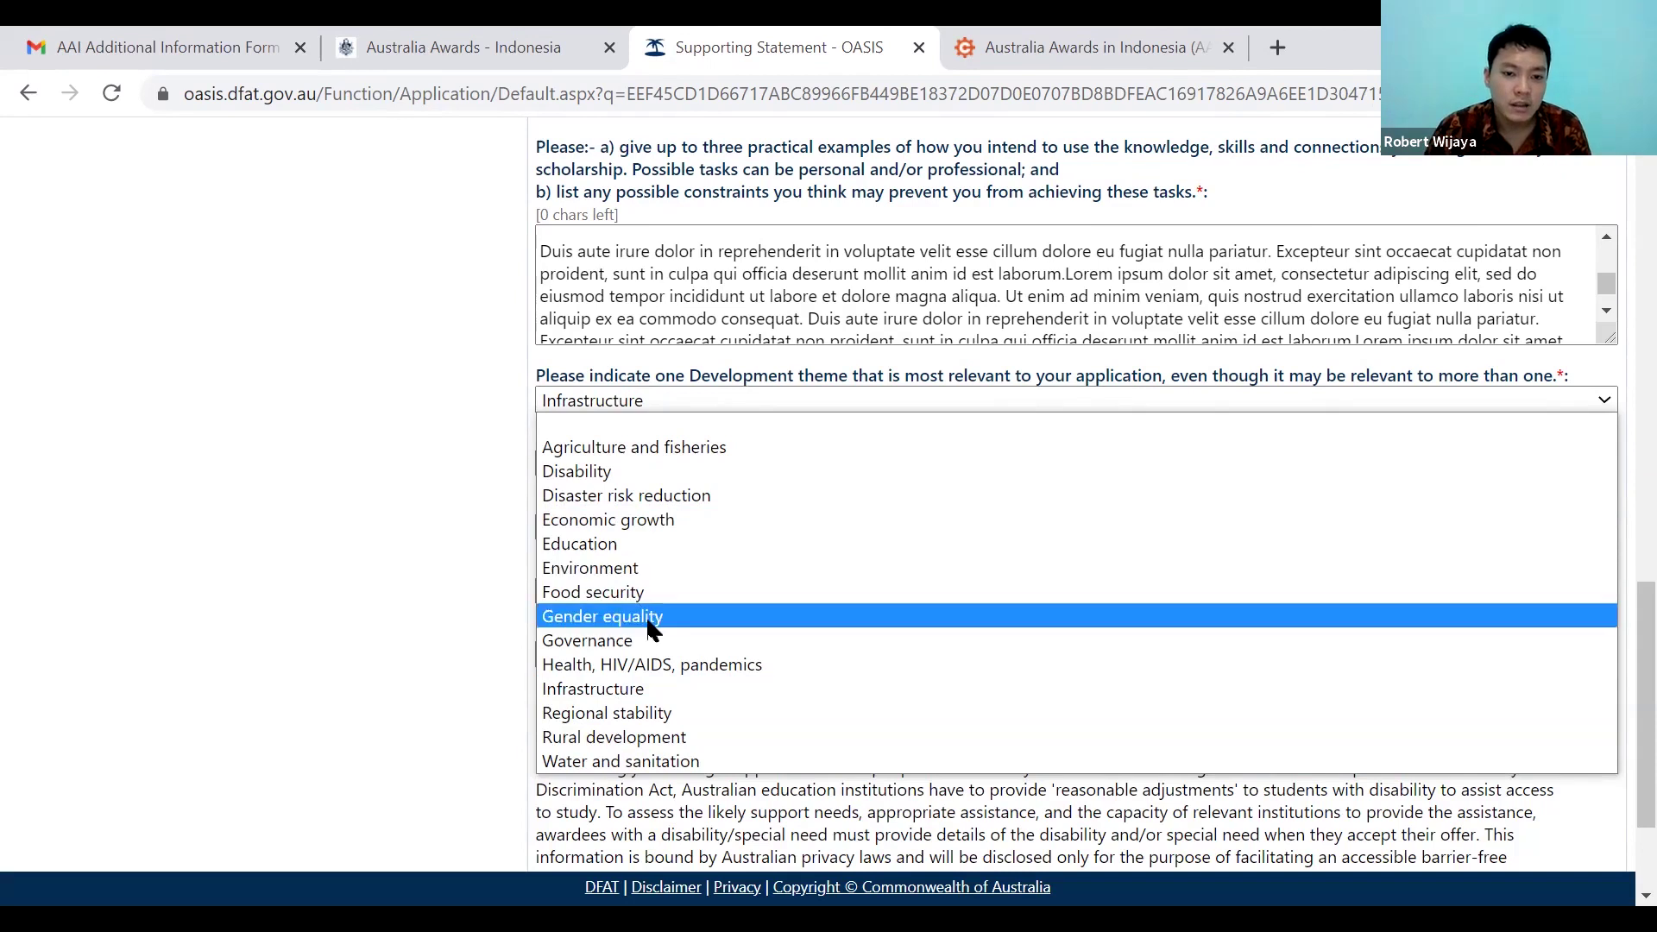
left_click(363, 486)
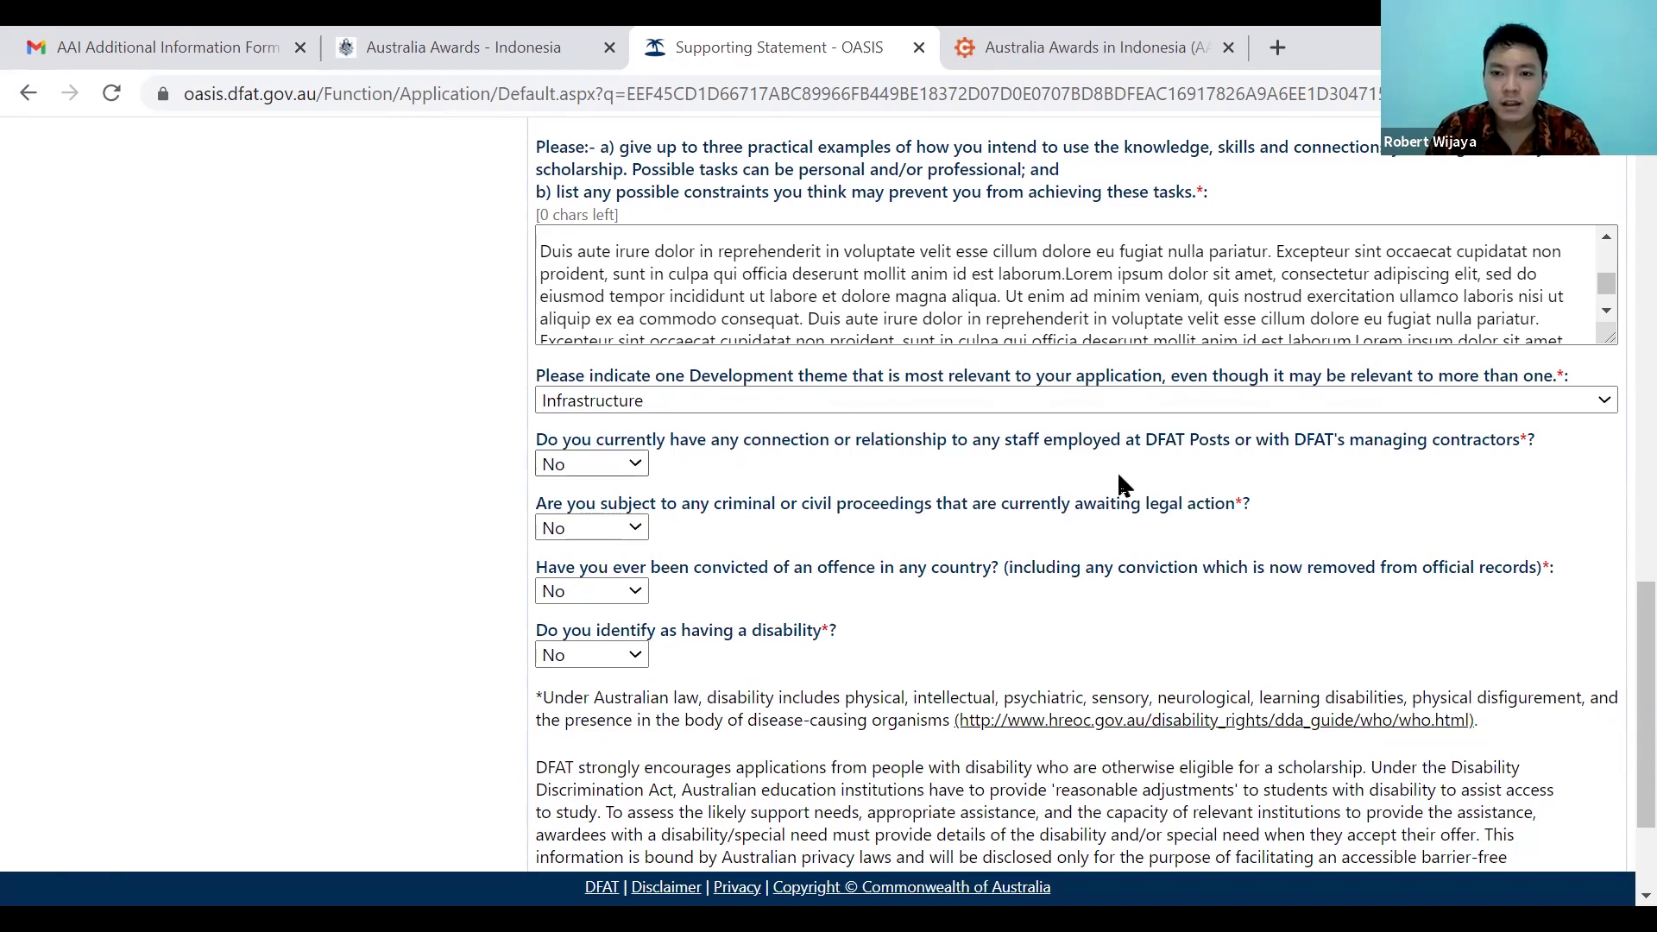
Review the questions on connections to DFAT staff or contractors, pending legal proceedings, and past convictions.
left_click_drag(1051, 441, 1211, 442)
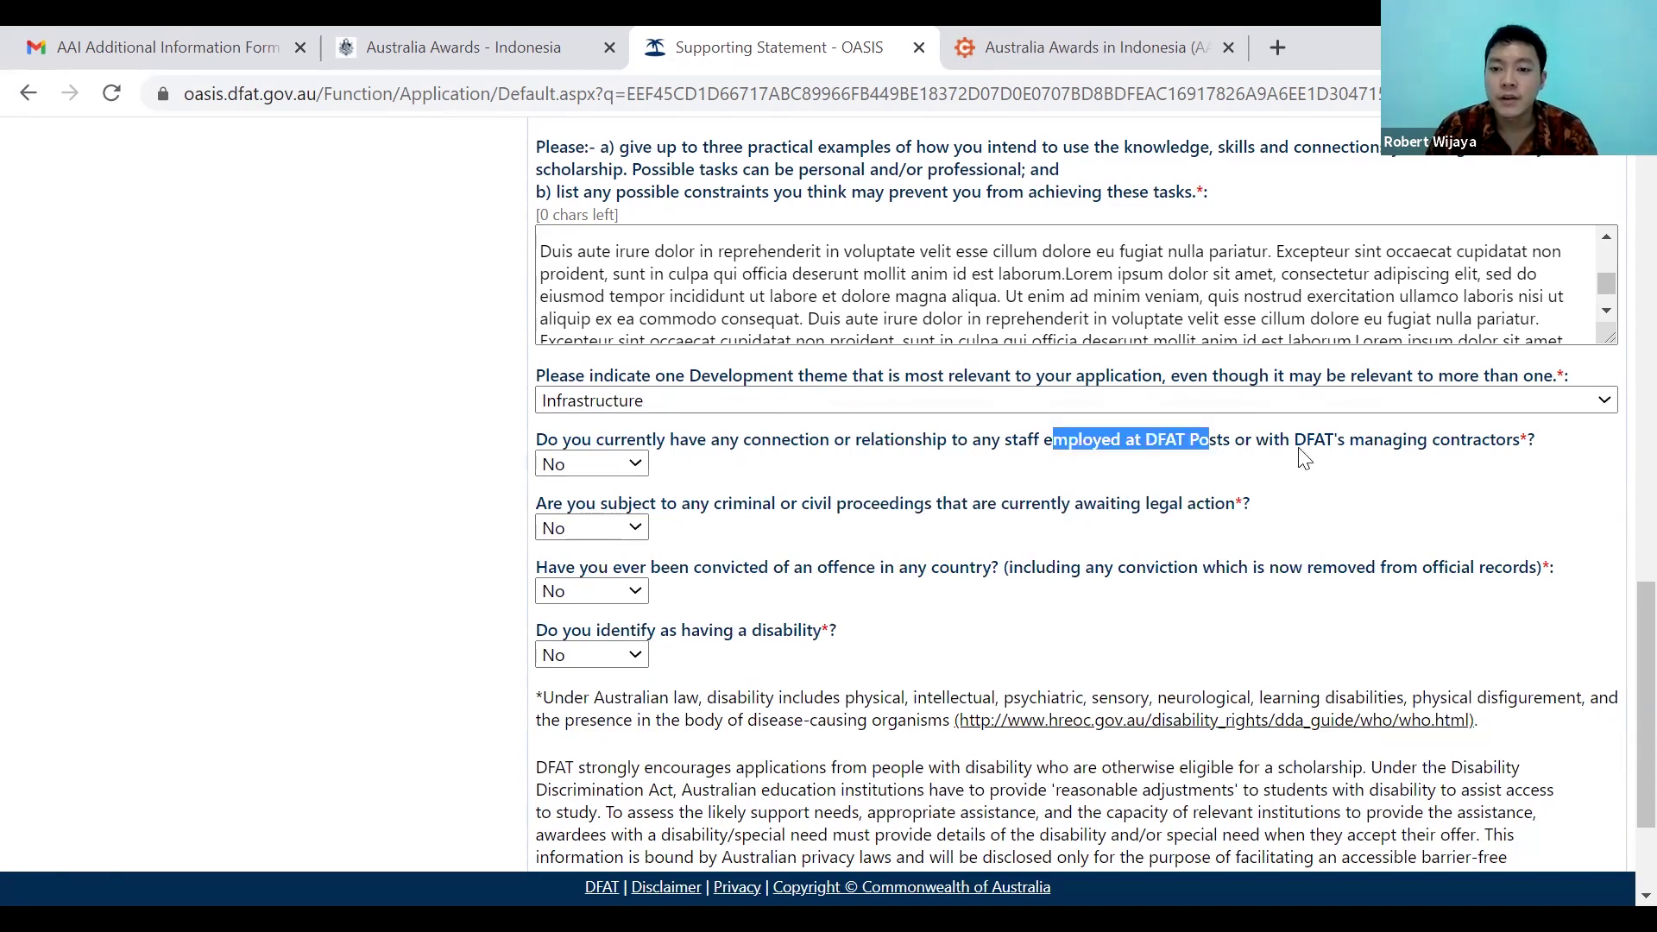
left_click(673, 482)
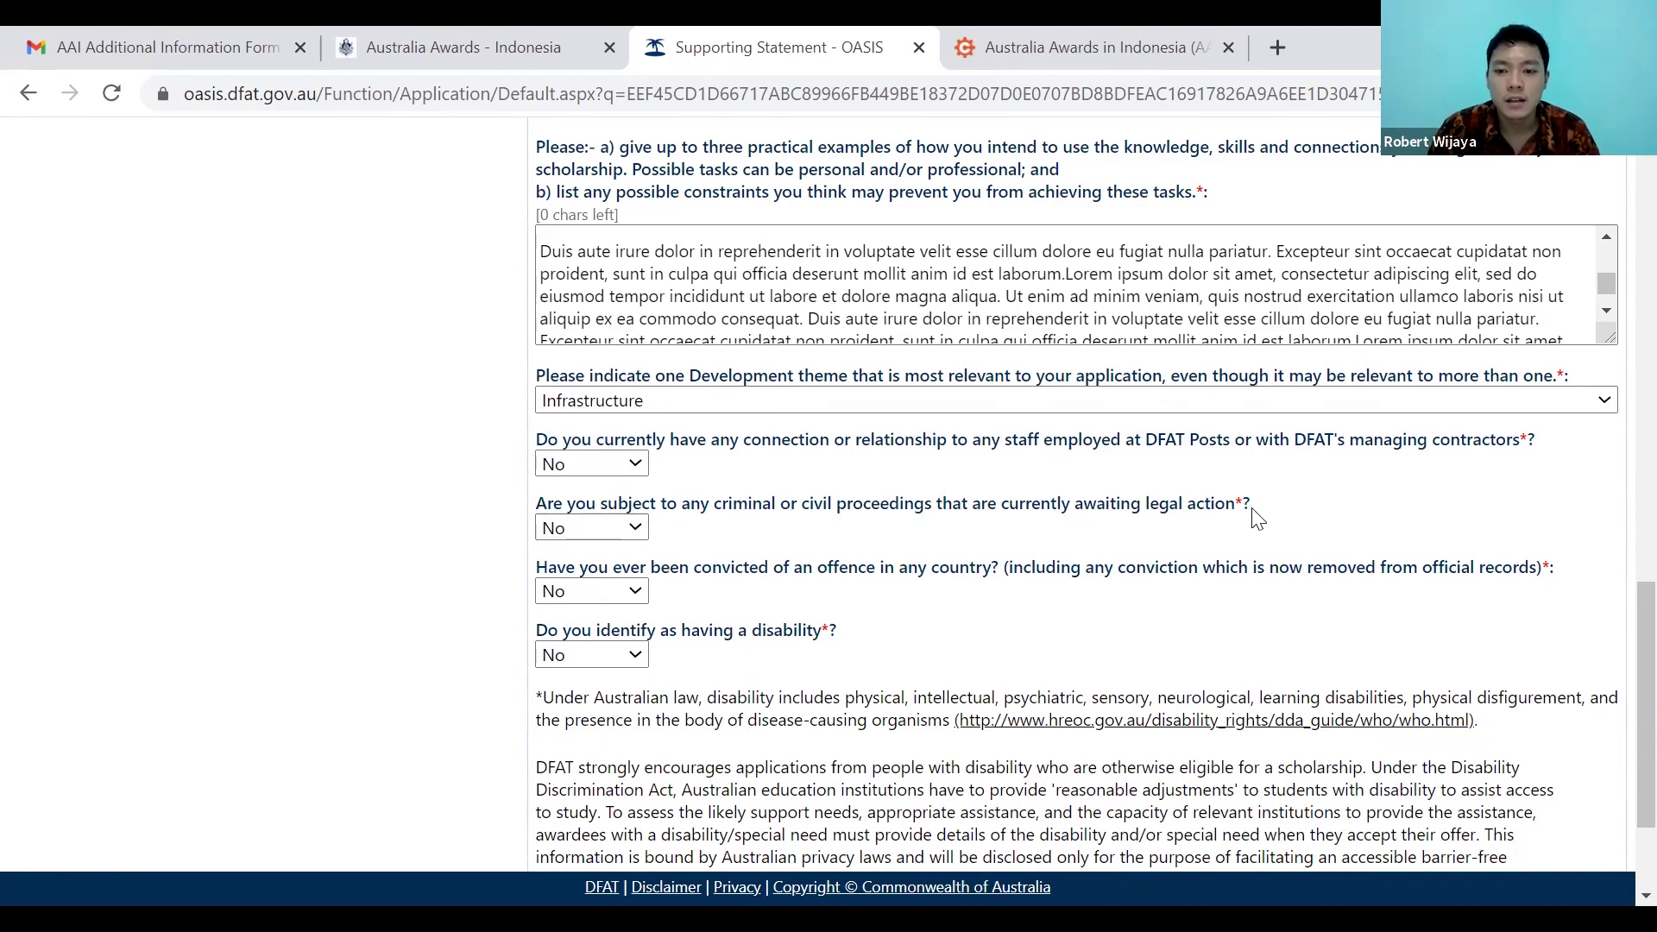
left_click_drag(907, 476, 723, 539)
left_click(680, 563)
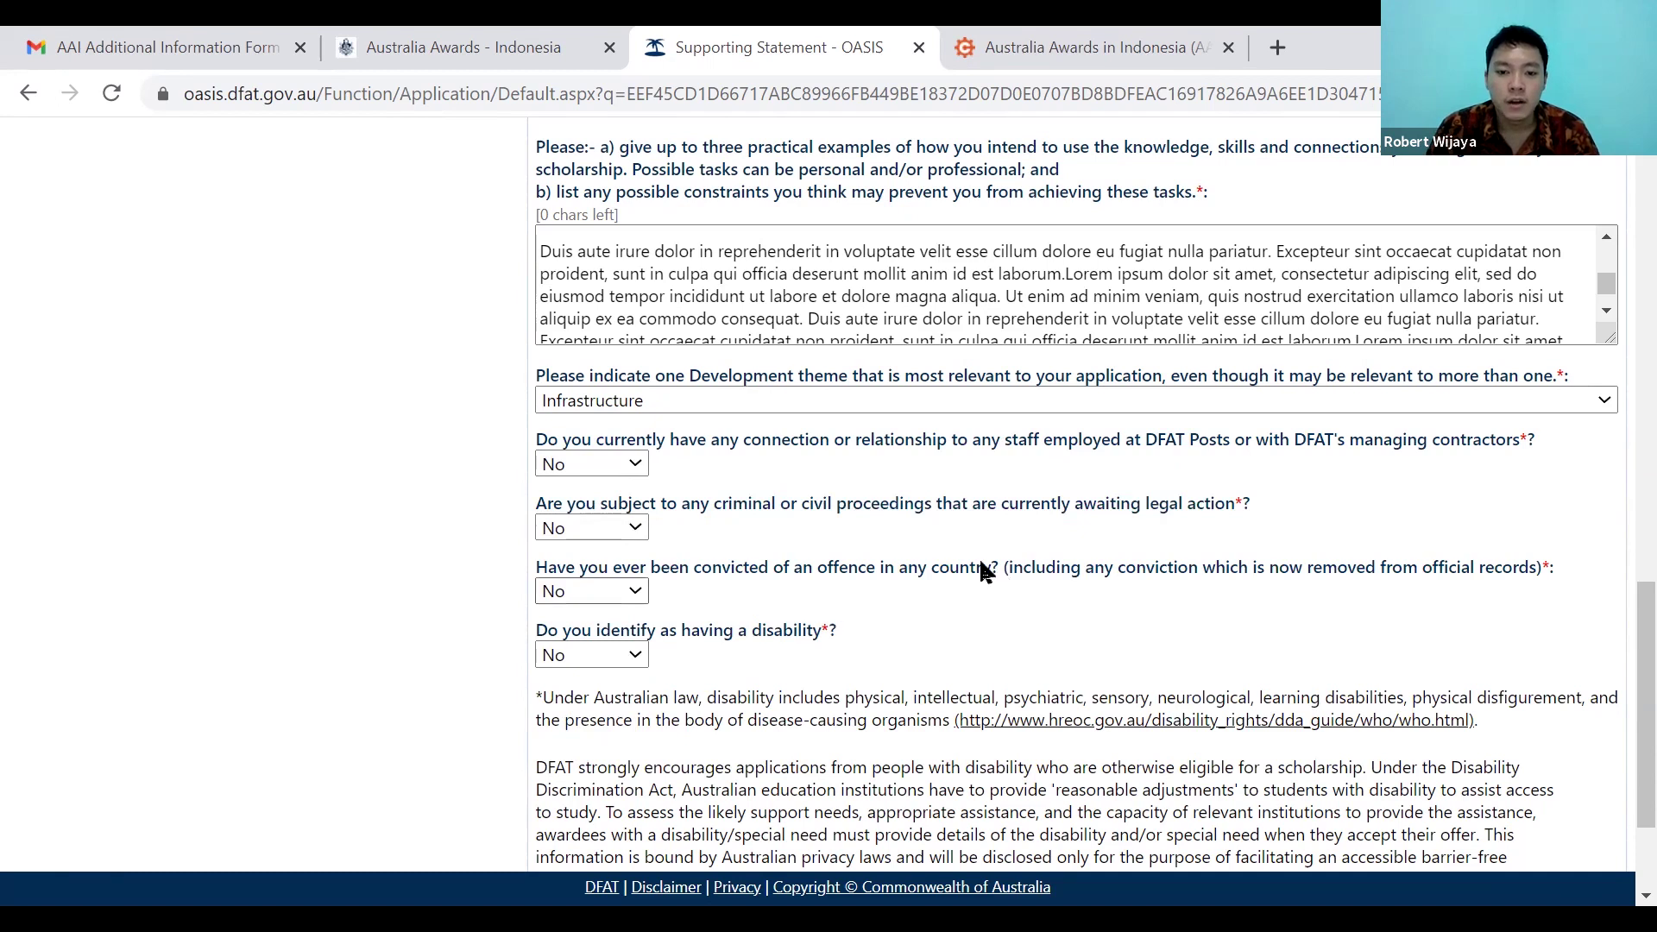
left_click_drag(982, 567, 533, 574)
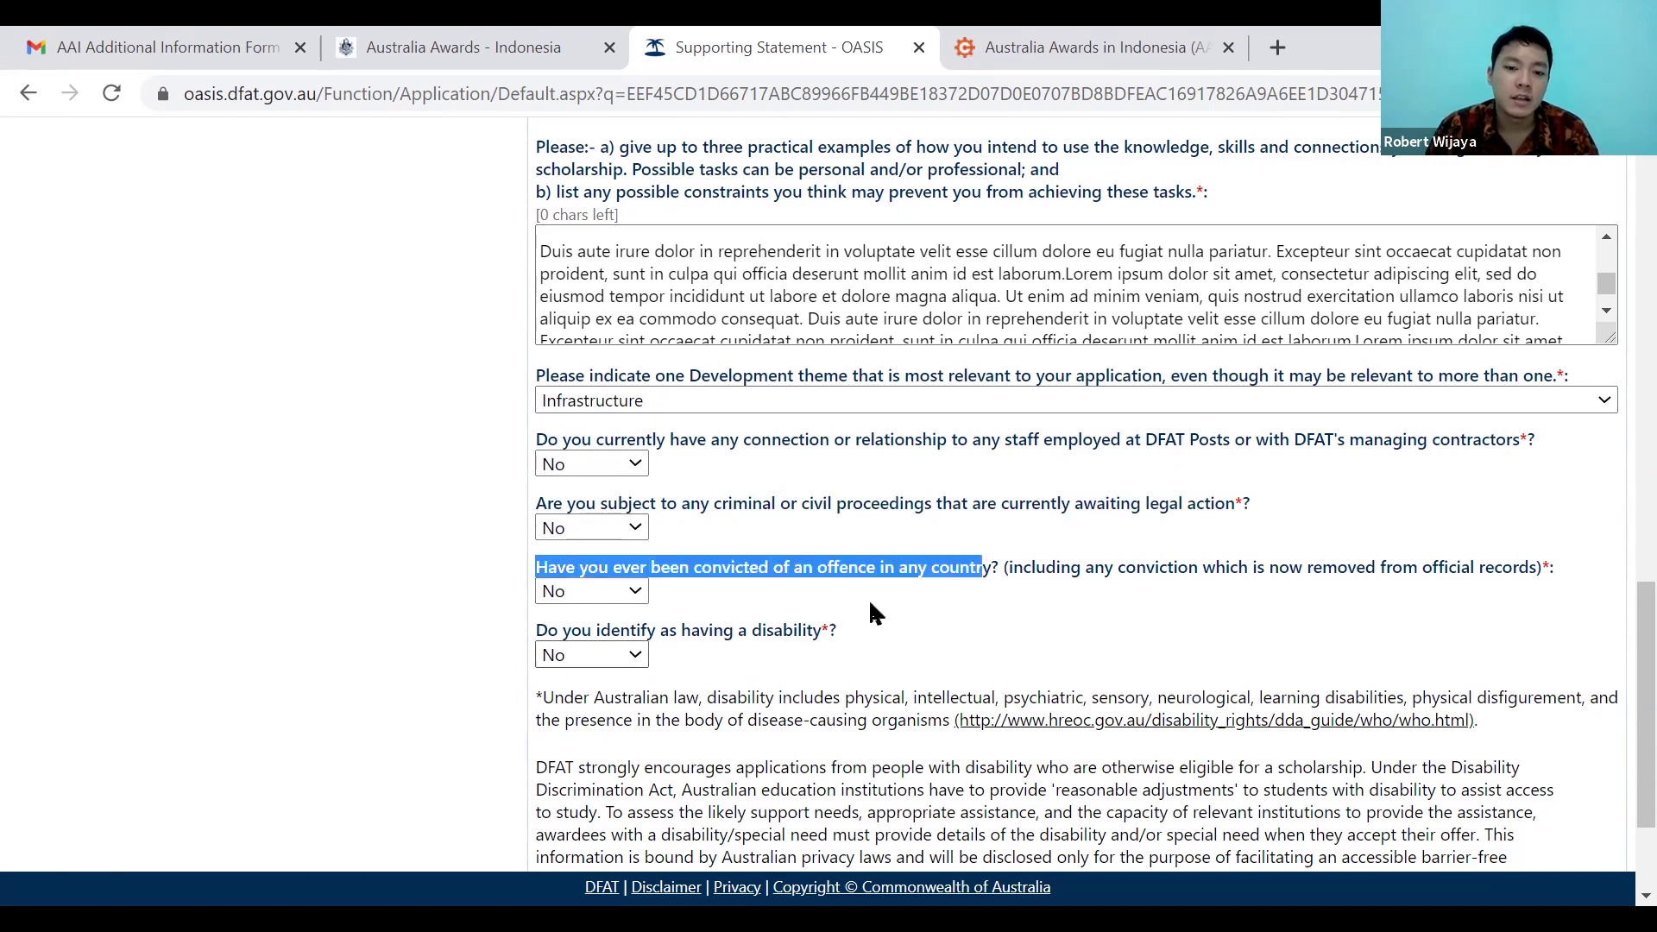
key("Tab")
key("Tab")
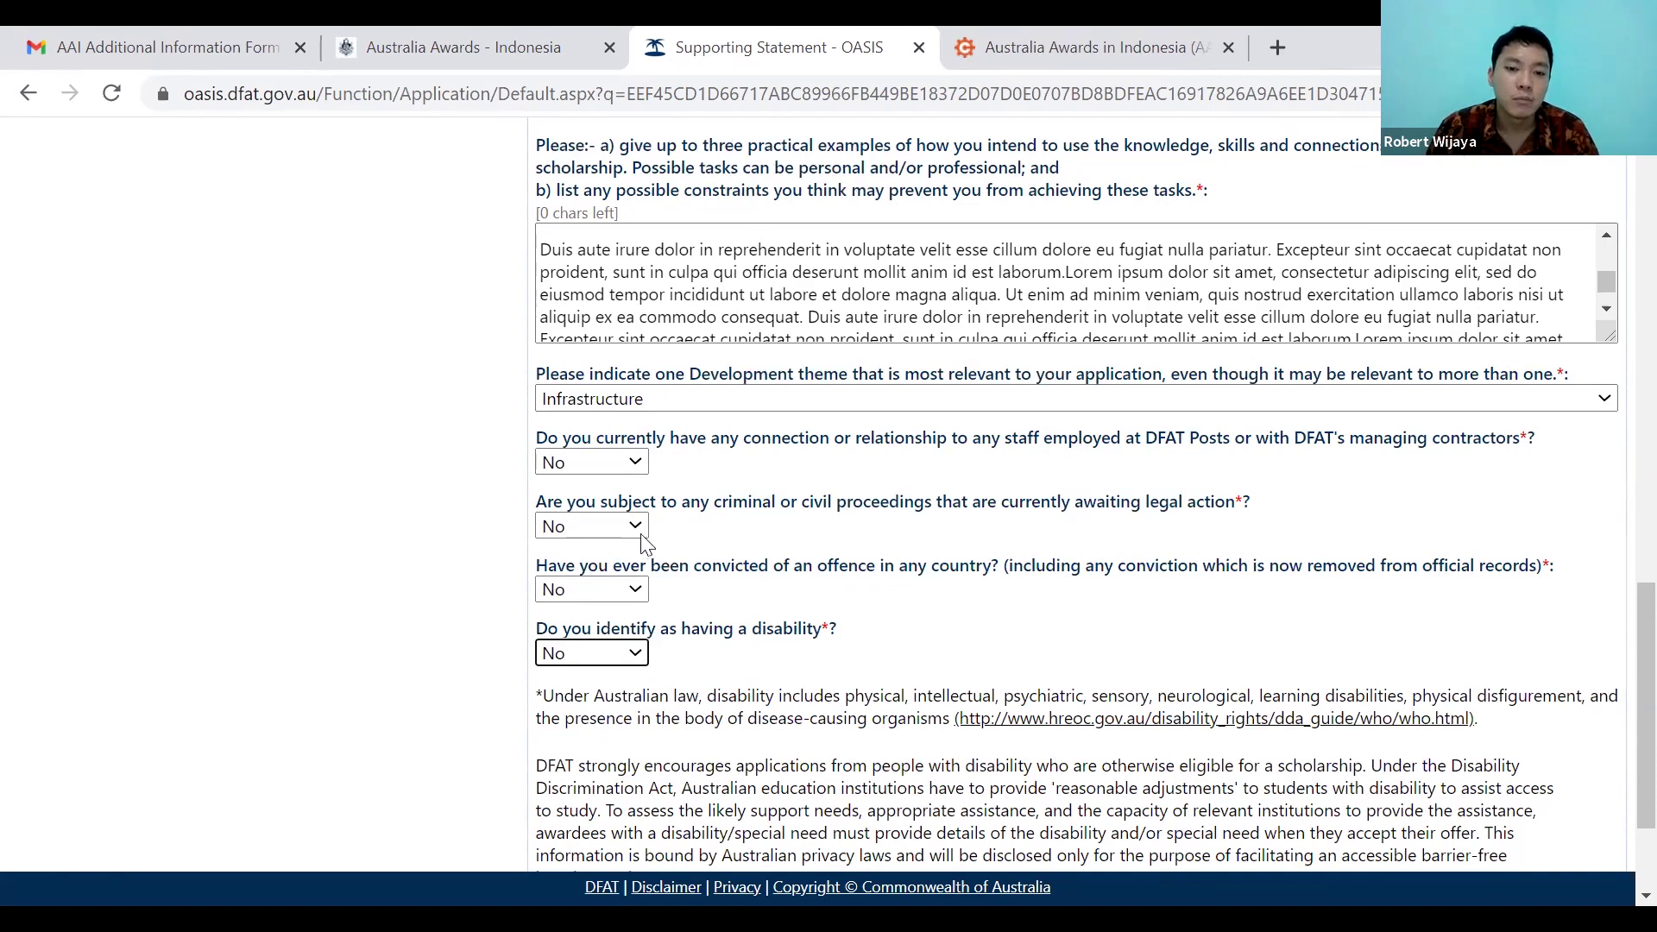
Answer Yes to the disability question, check the special assistance details field, and return the answer to No.
scroll(643, 542, "down", 2)
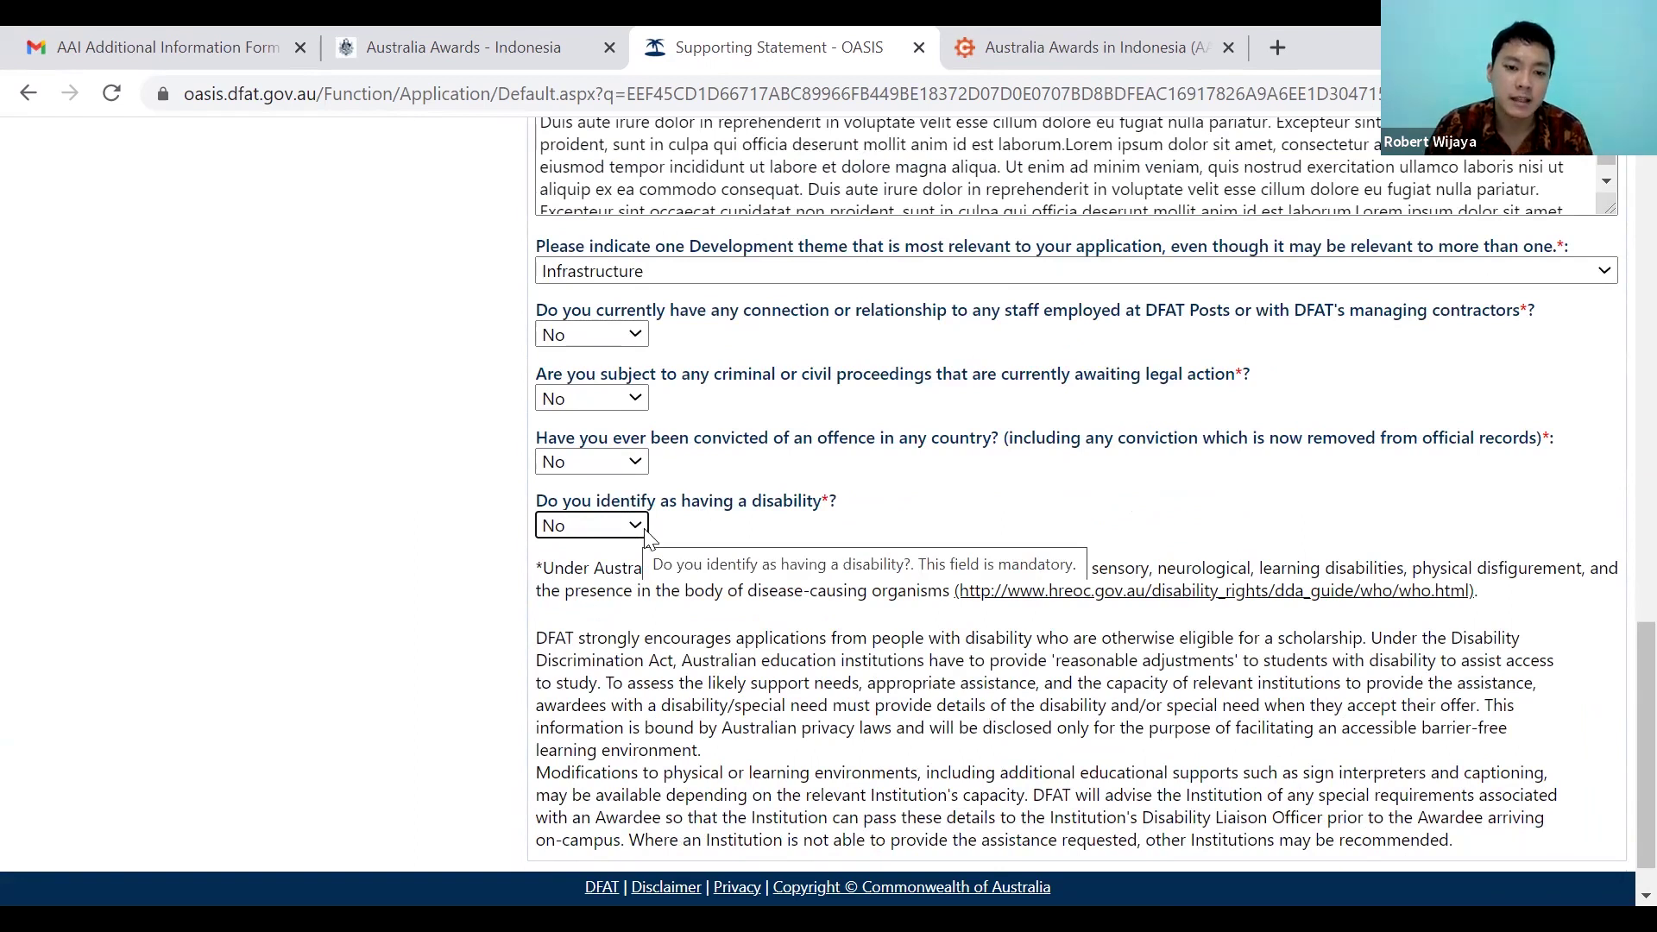
left_click(637, 529)
scroll(774, 561, "down", 1)
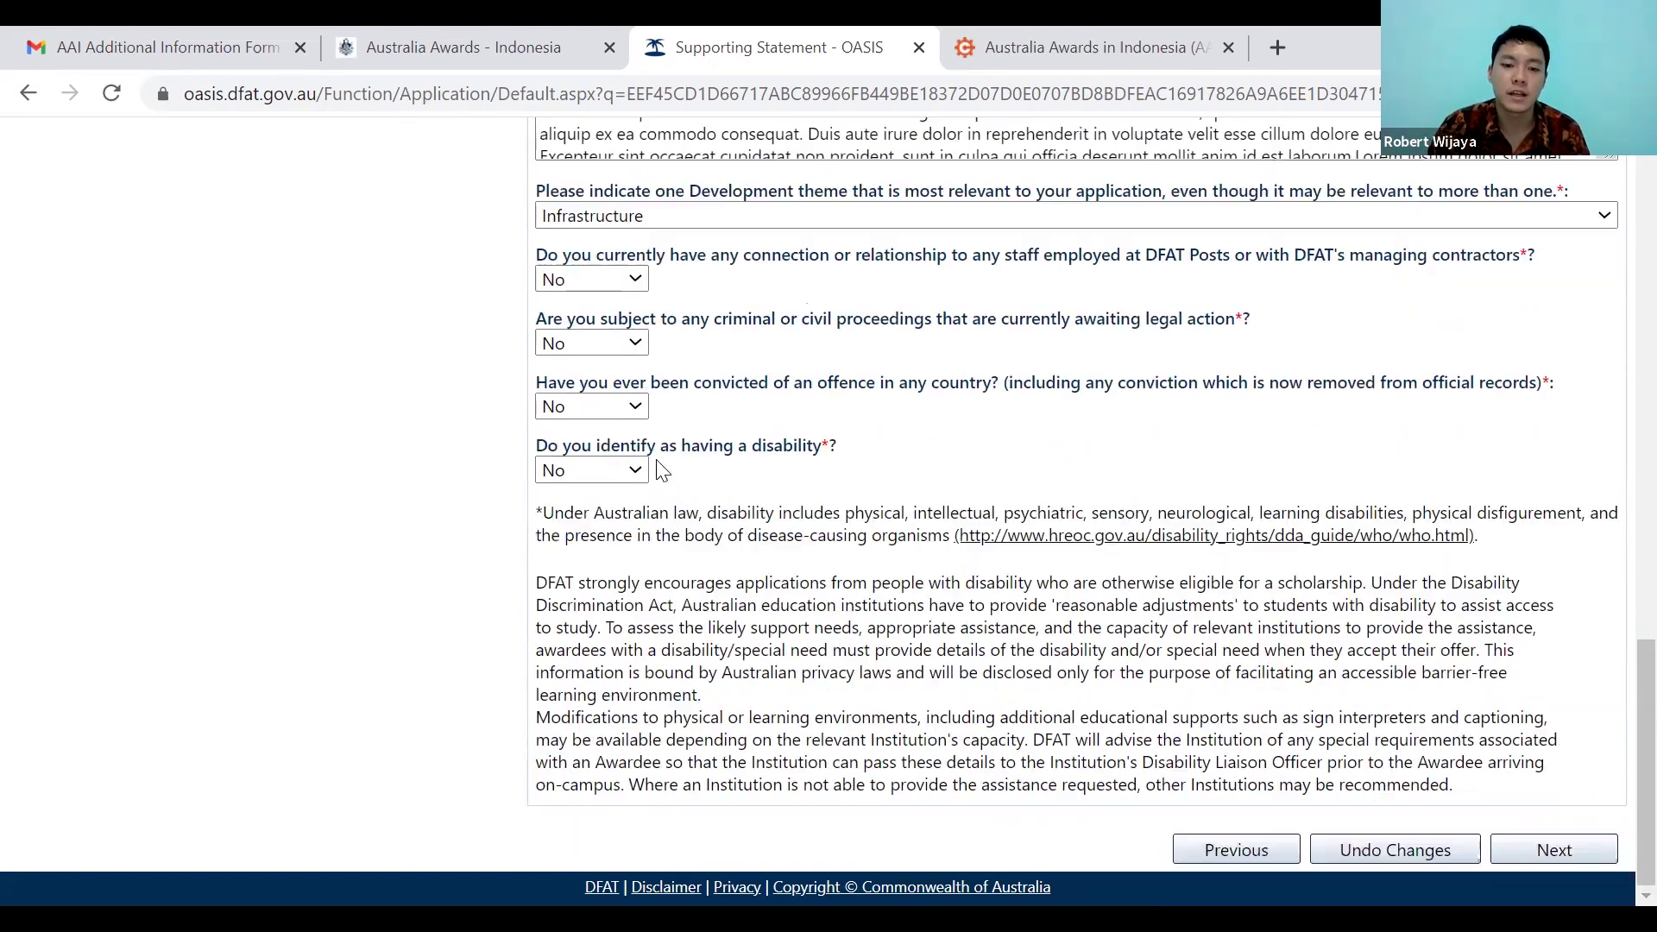
left_click(621, 478)
left_click(580, 543)
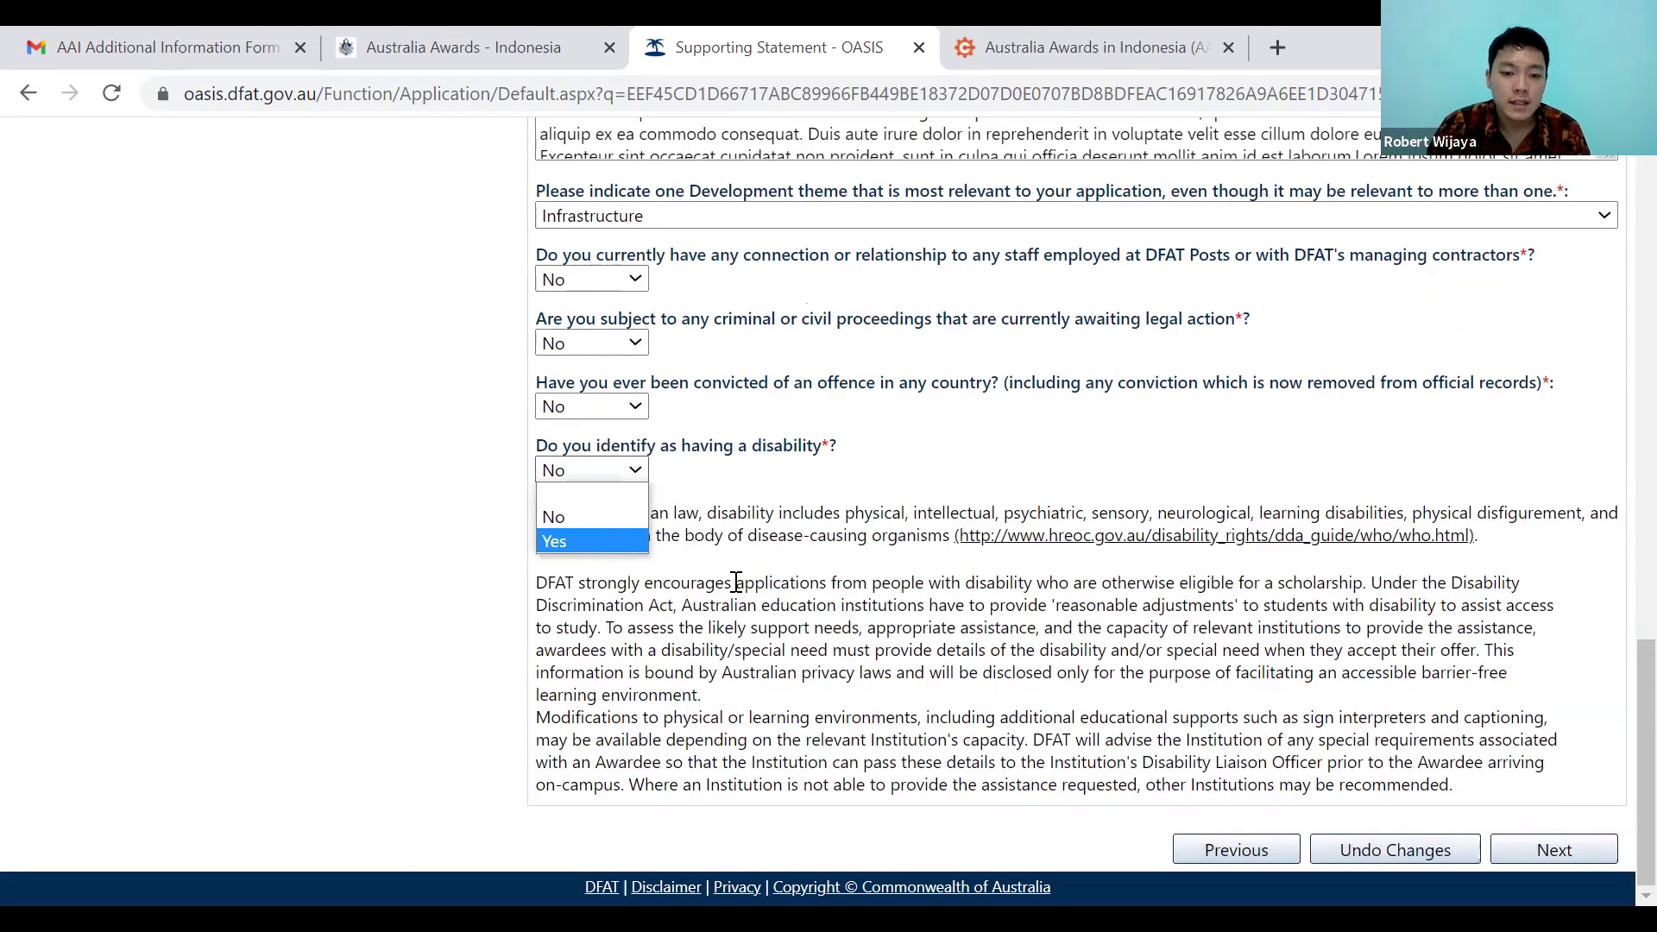
scroll(714, 688, "down", 4)
left_click(714, 692)
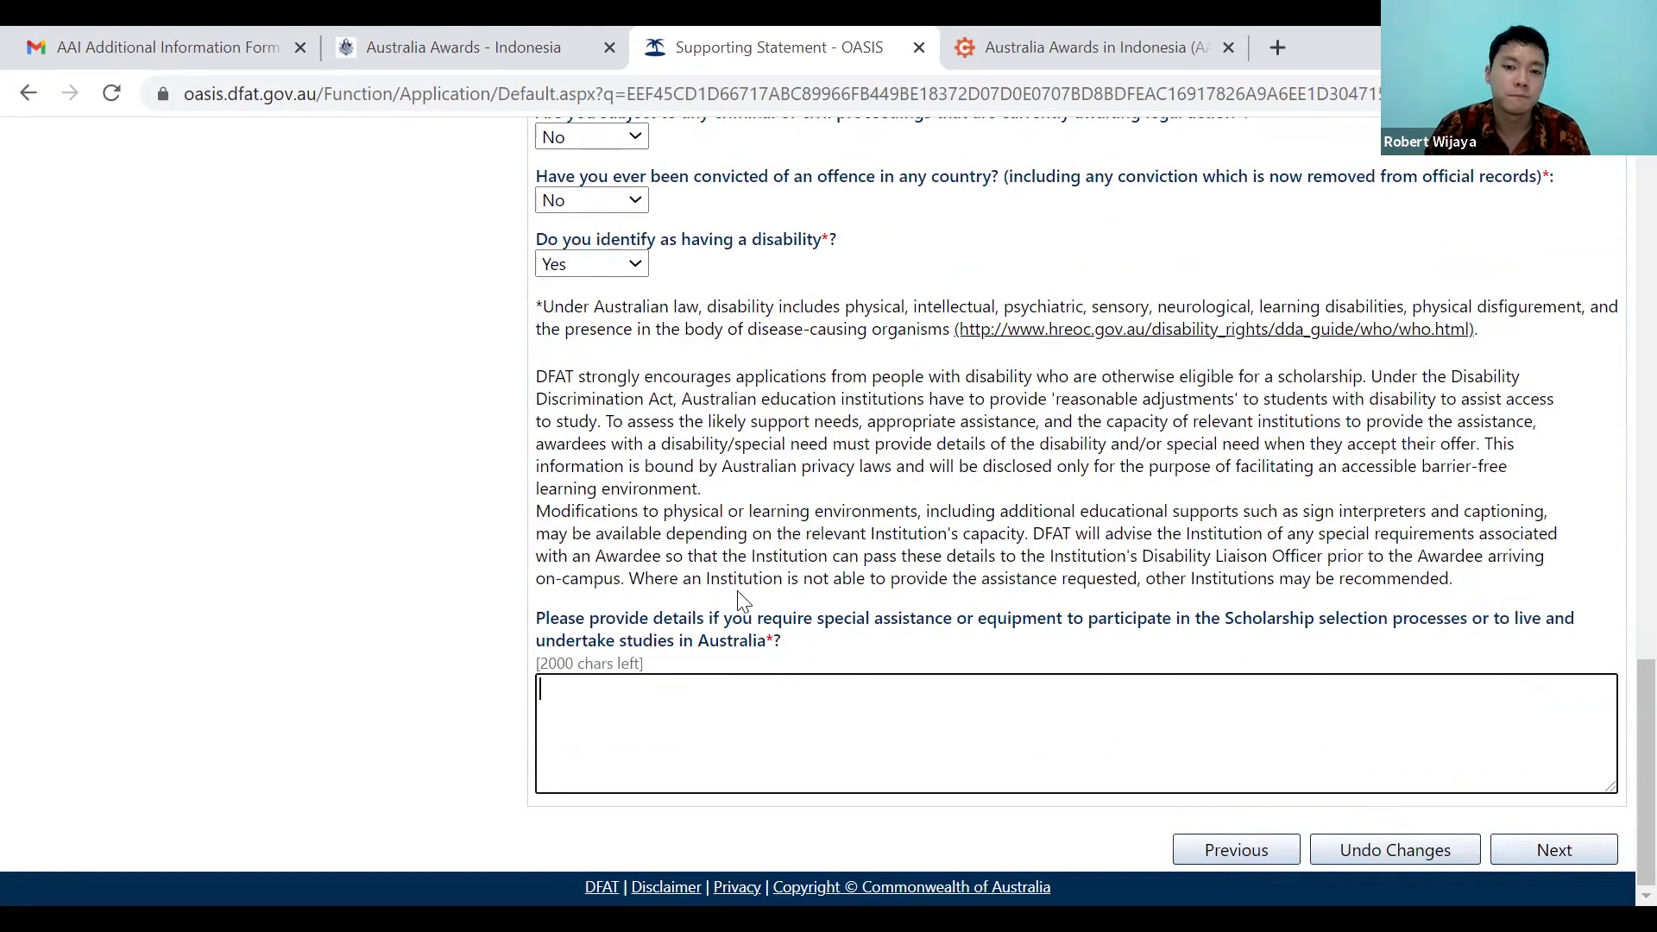
left_click(604, 264)
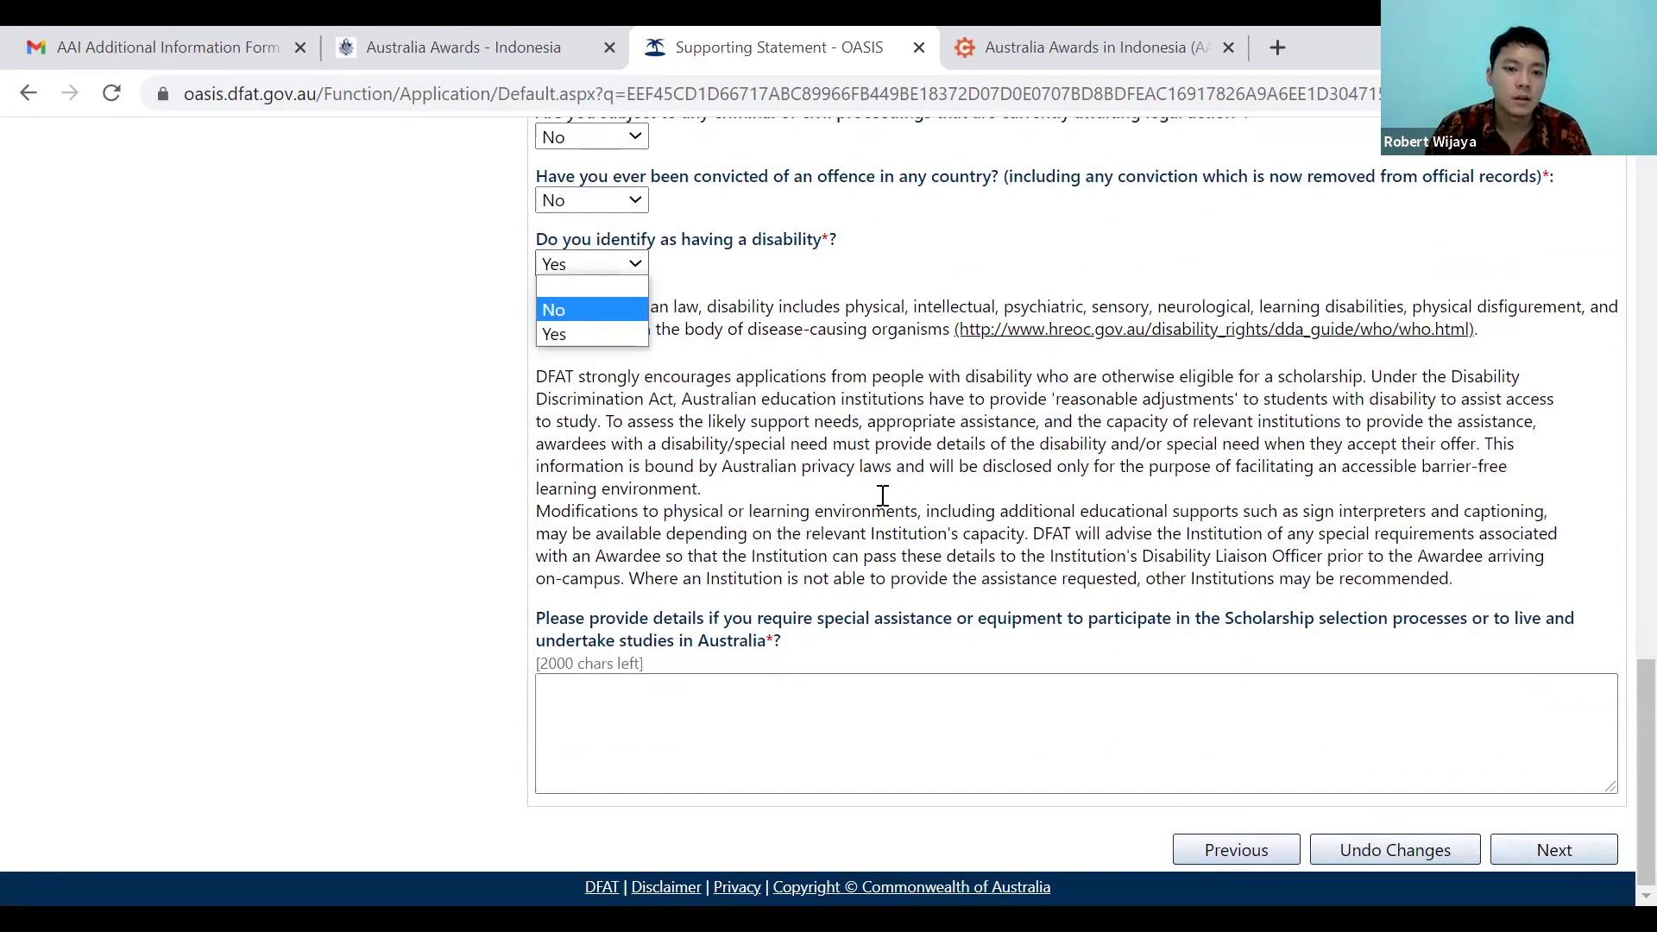
Go to the Professional Memberships section and review the listed organisations, highest positions held, and start and end dates.
scroll(419, 258, "up", 15)
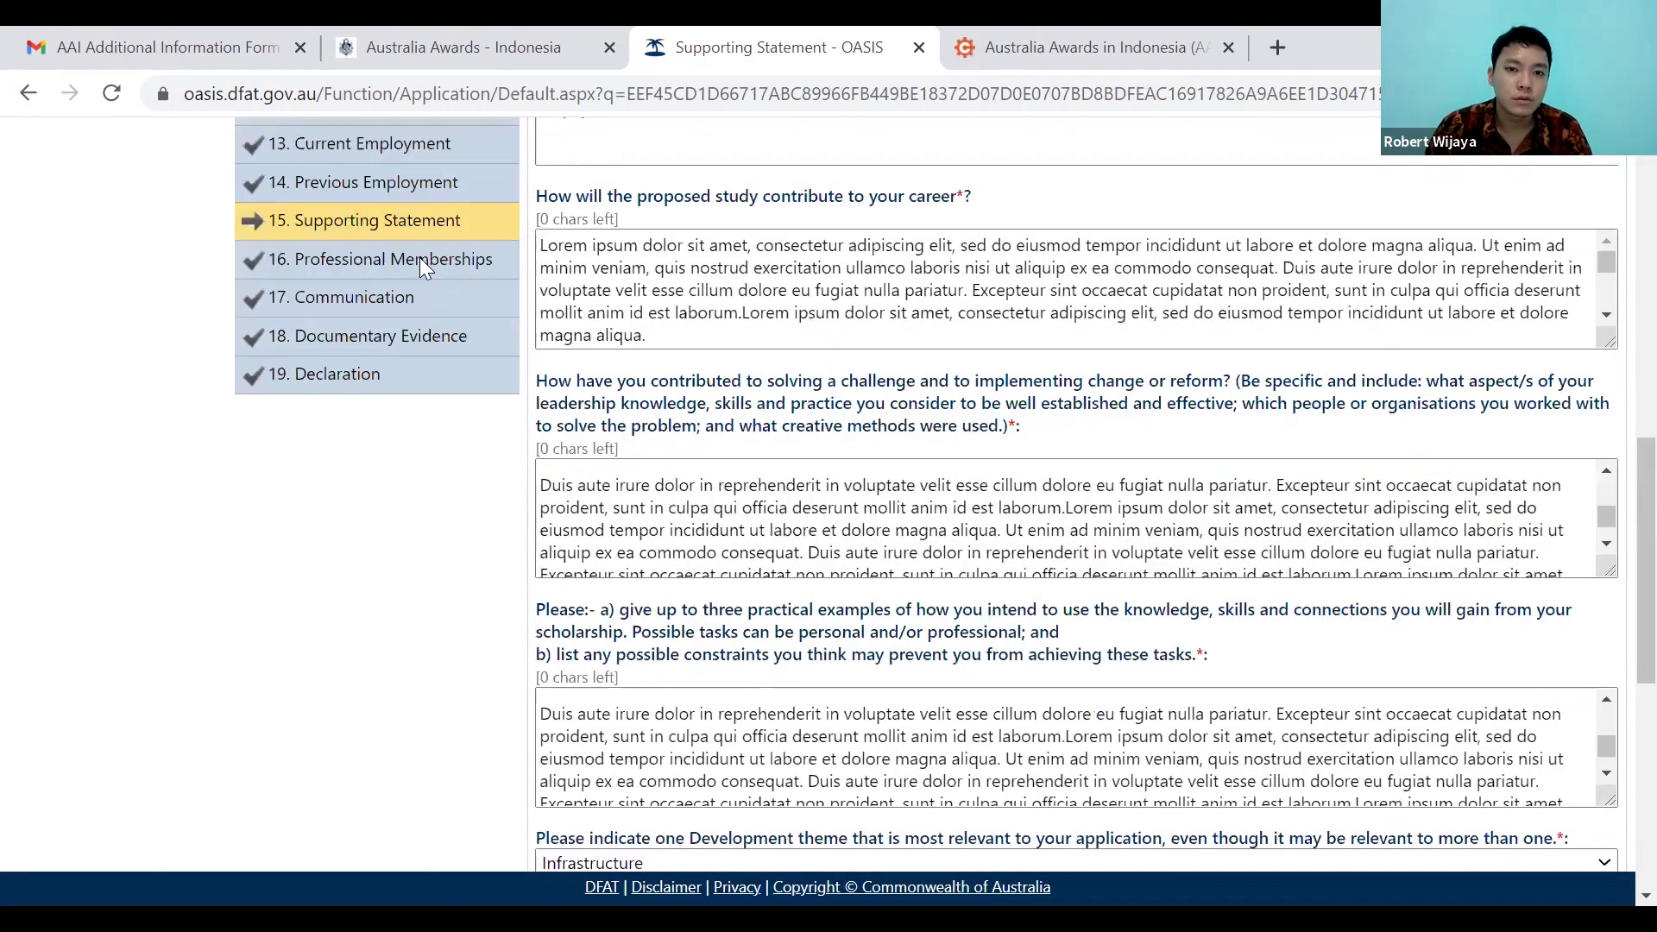
left_click(419, 258)
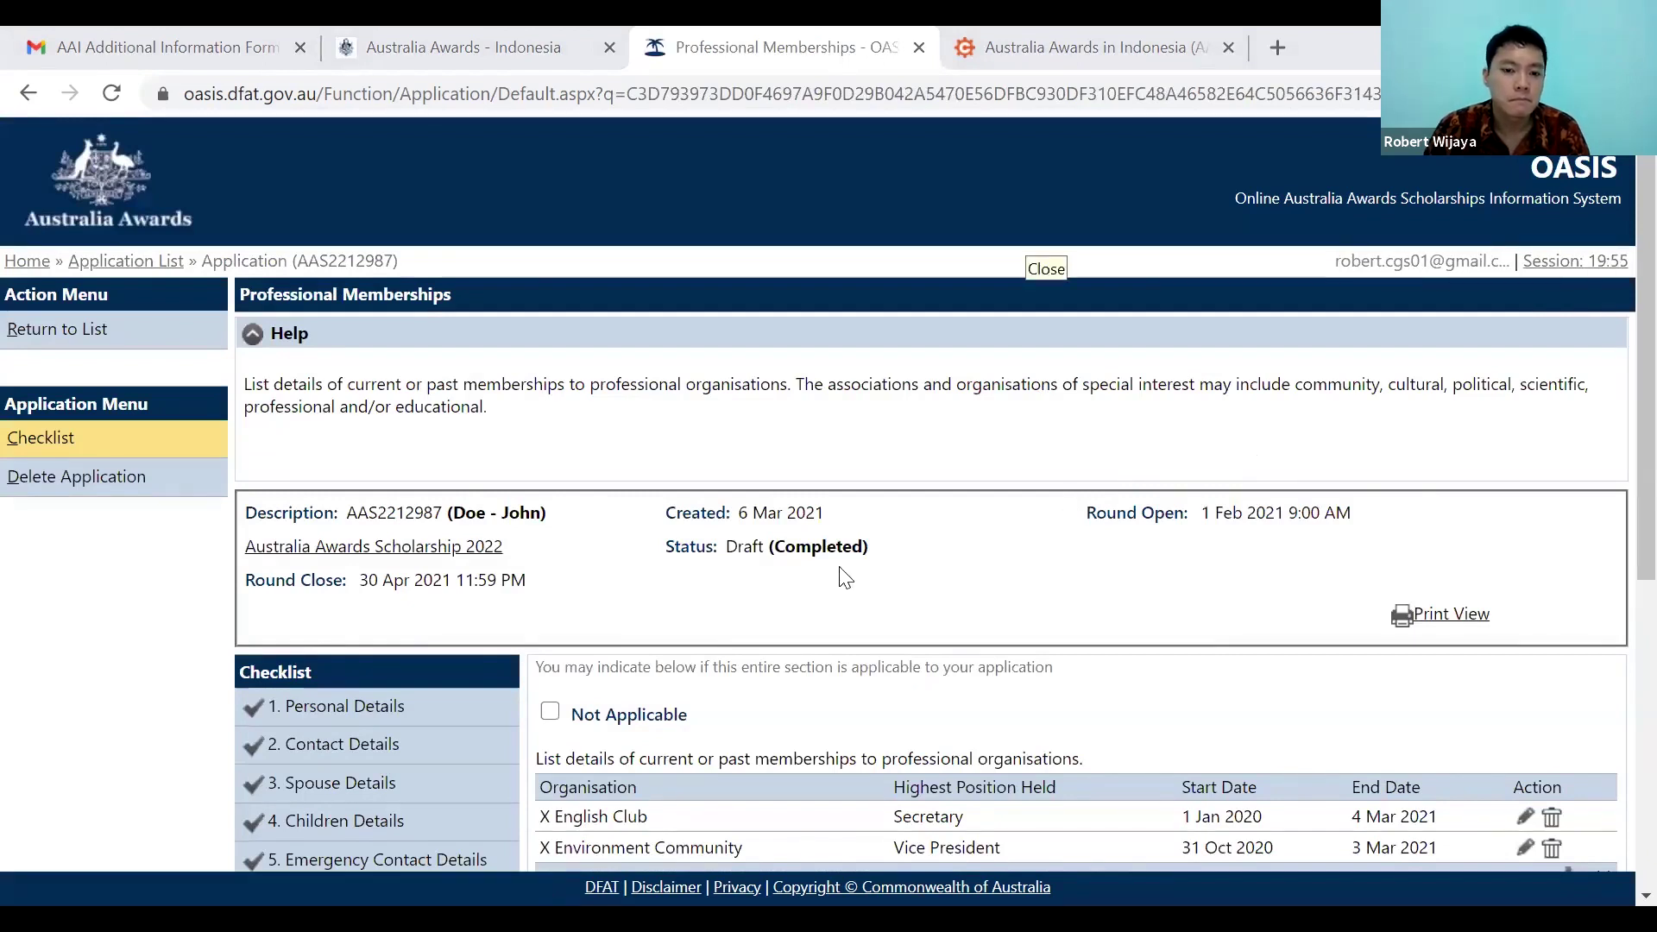
scroll(1021, 485, "down", 3)
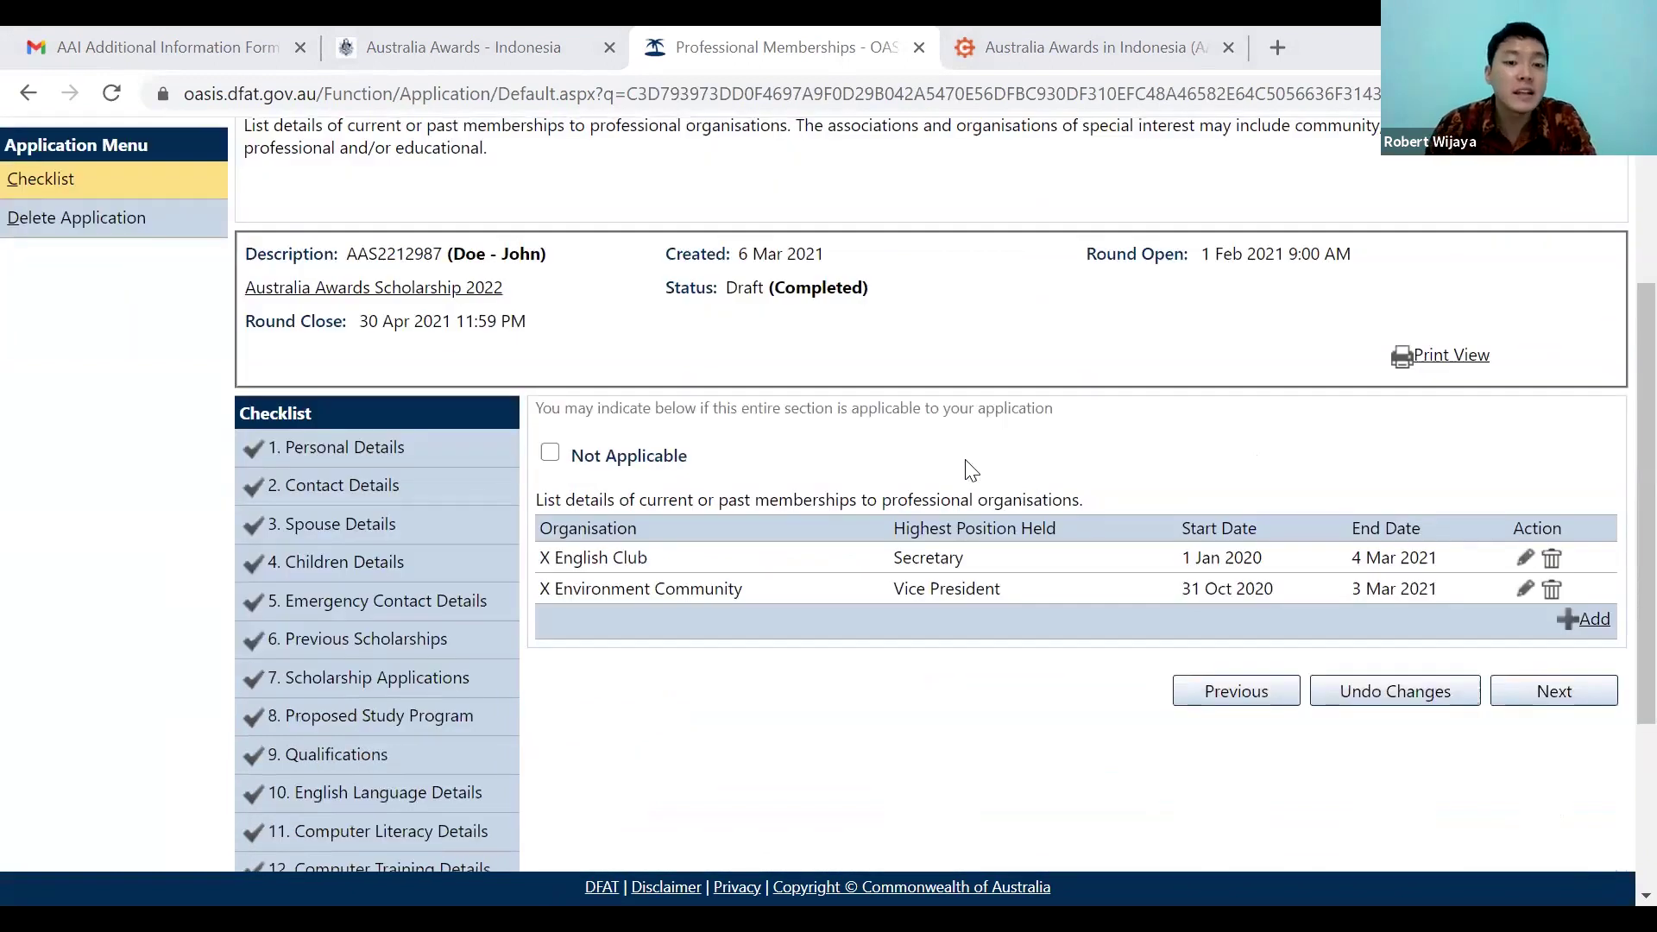
scroll(949, 457, "down", 3)
scroll(846, 455, "up", 1)
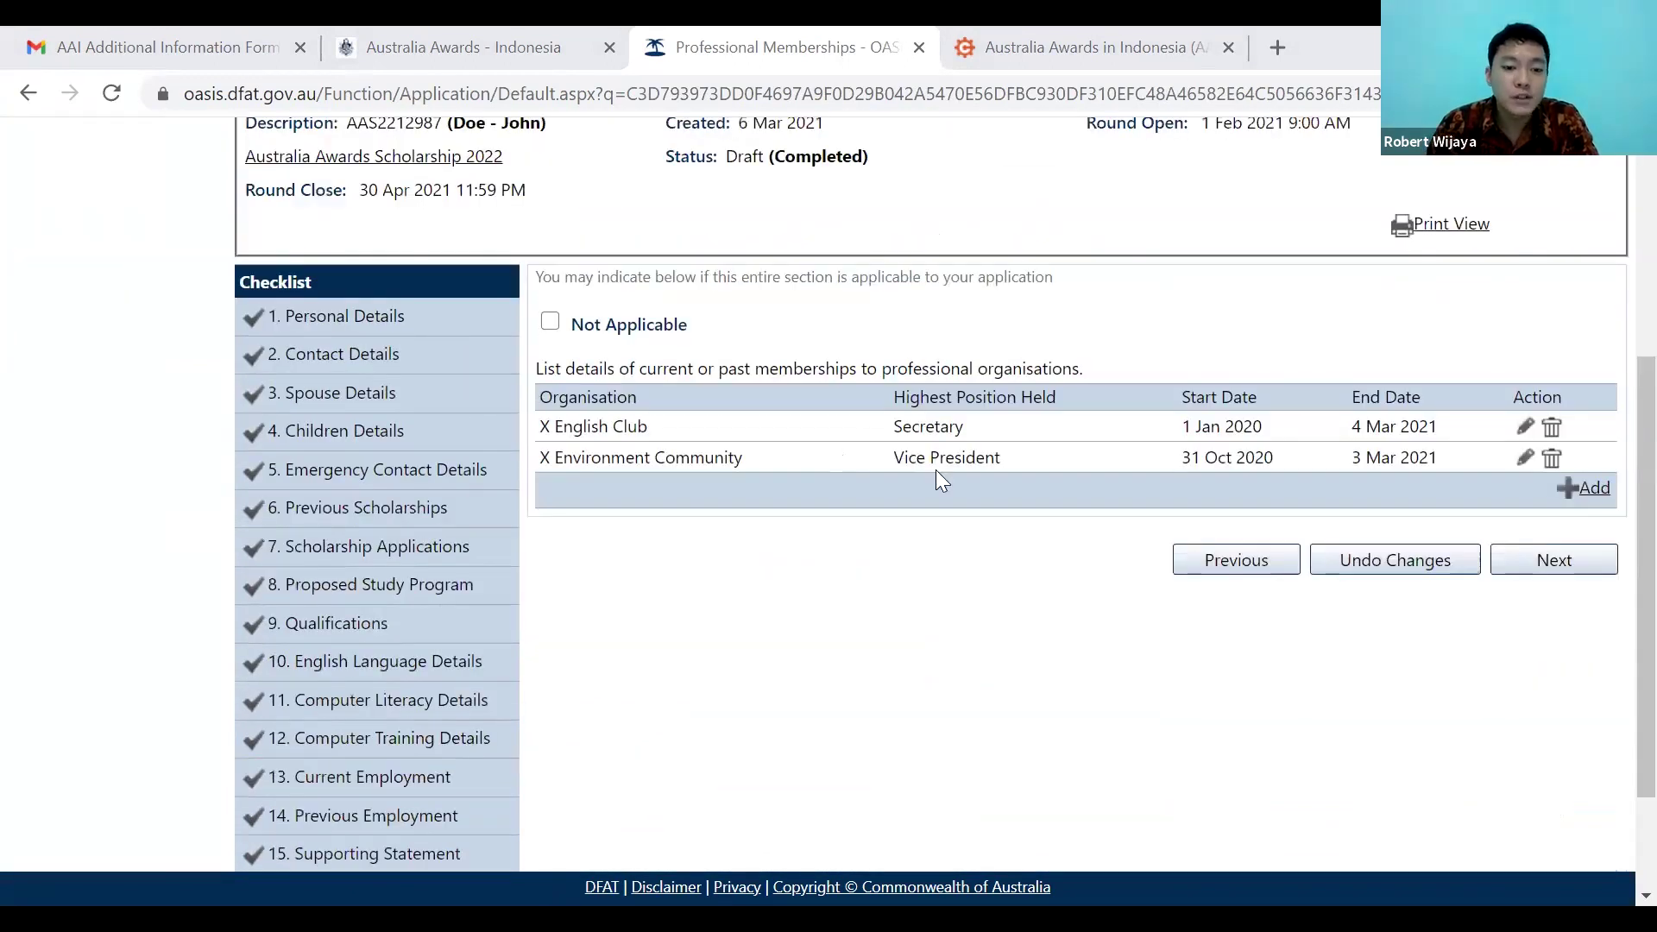
scroll(1018, 483, "down", 2)
scroll(931, 457, "up", 2)
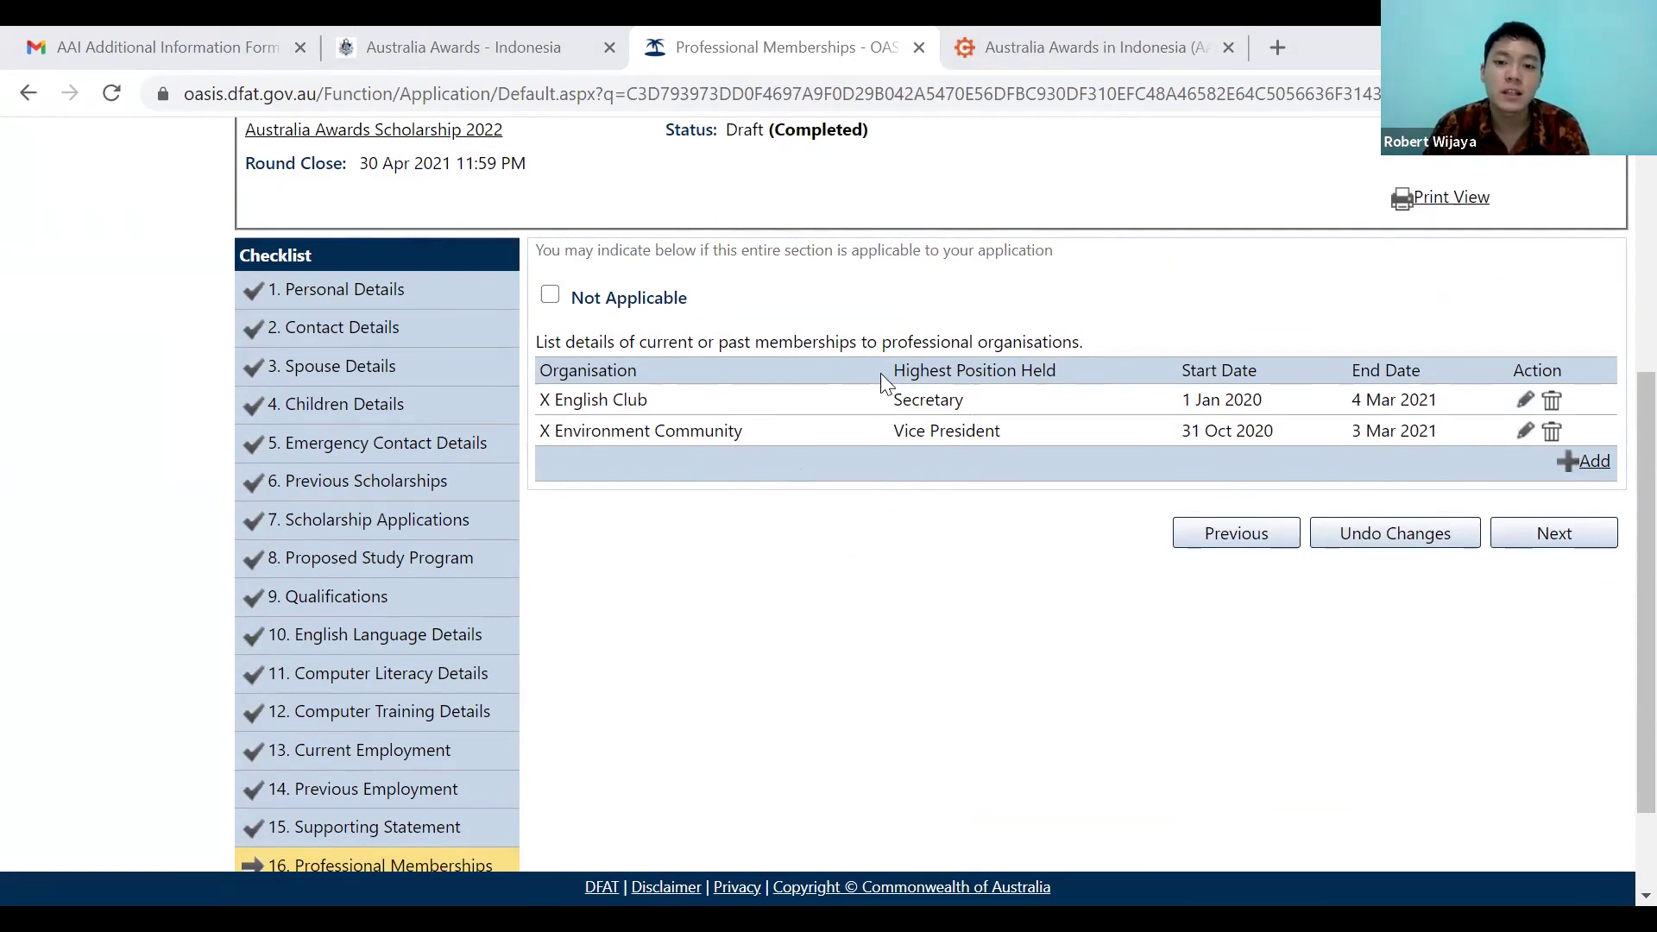
triple_click(1054, 369)
left_click(1175, 336)
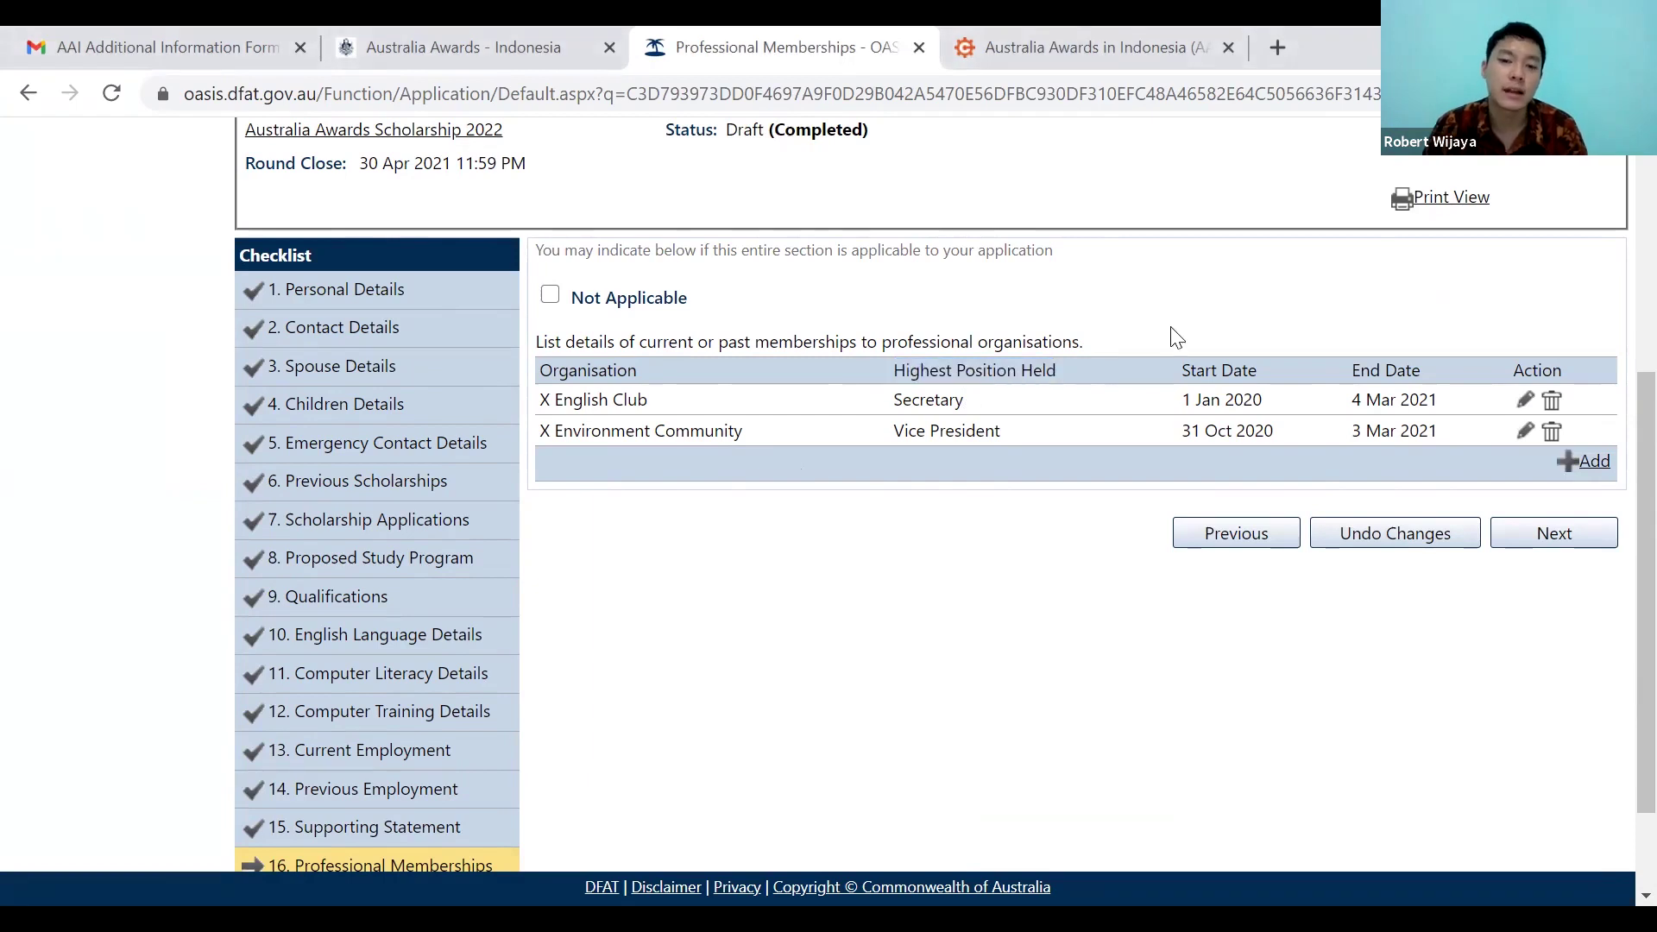
left_click_drag(1002, 433, 889, 433)
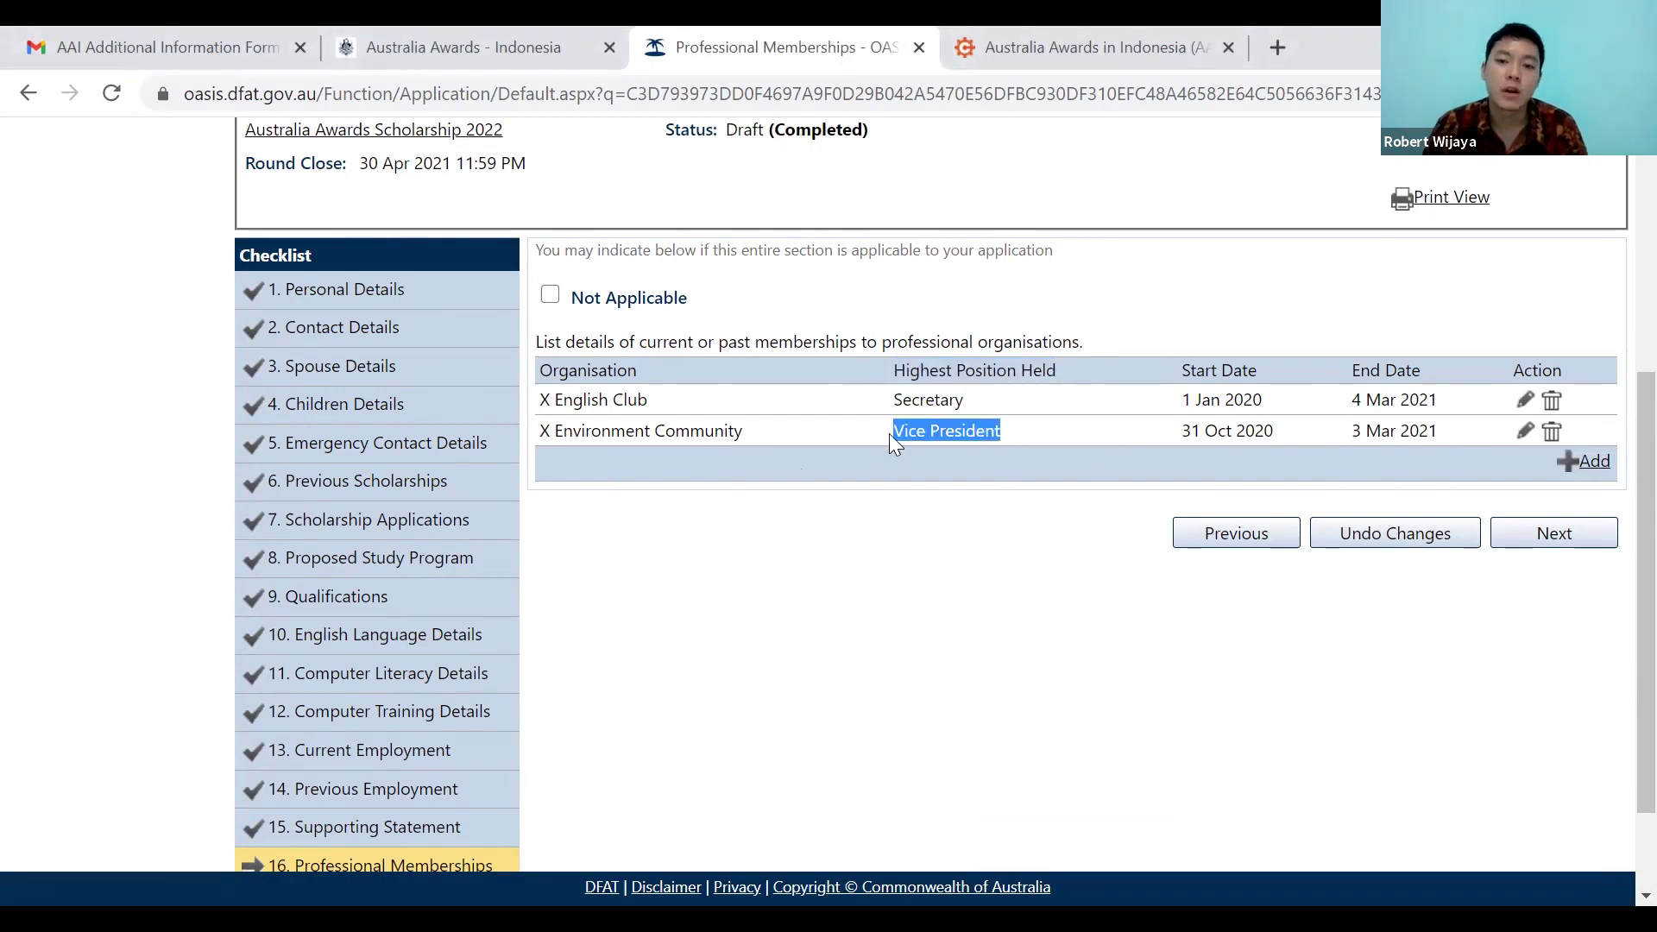
left_click(909, 530)
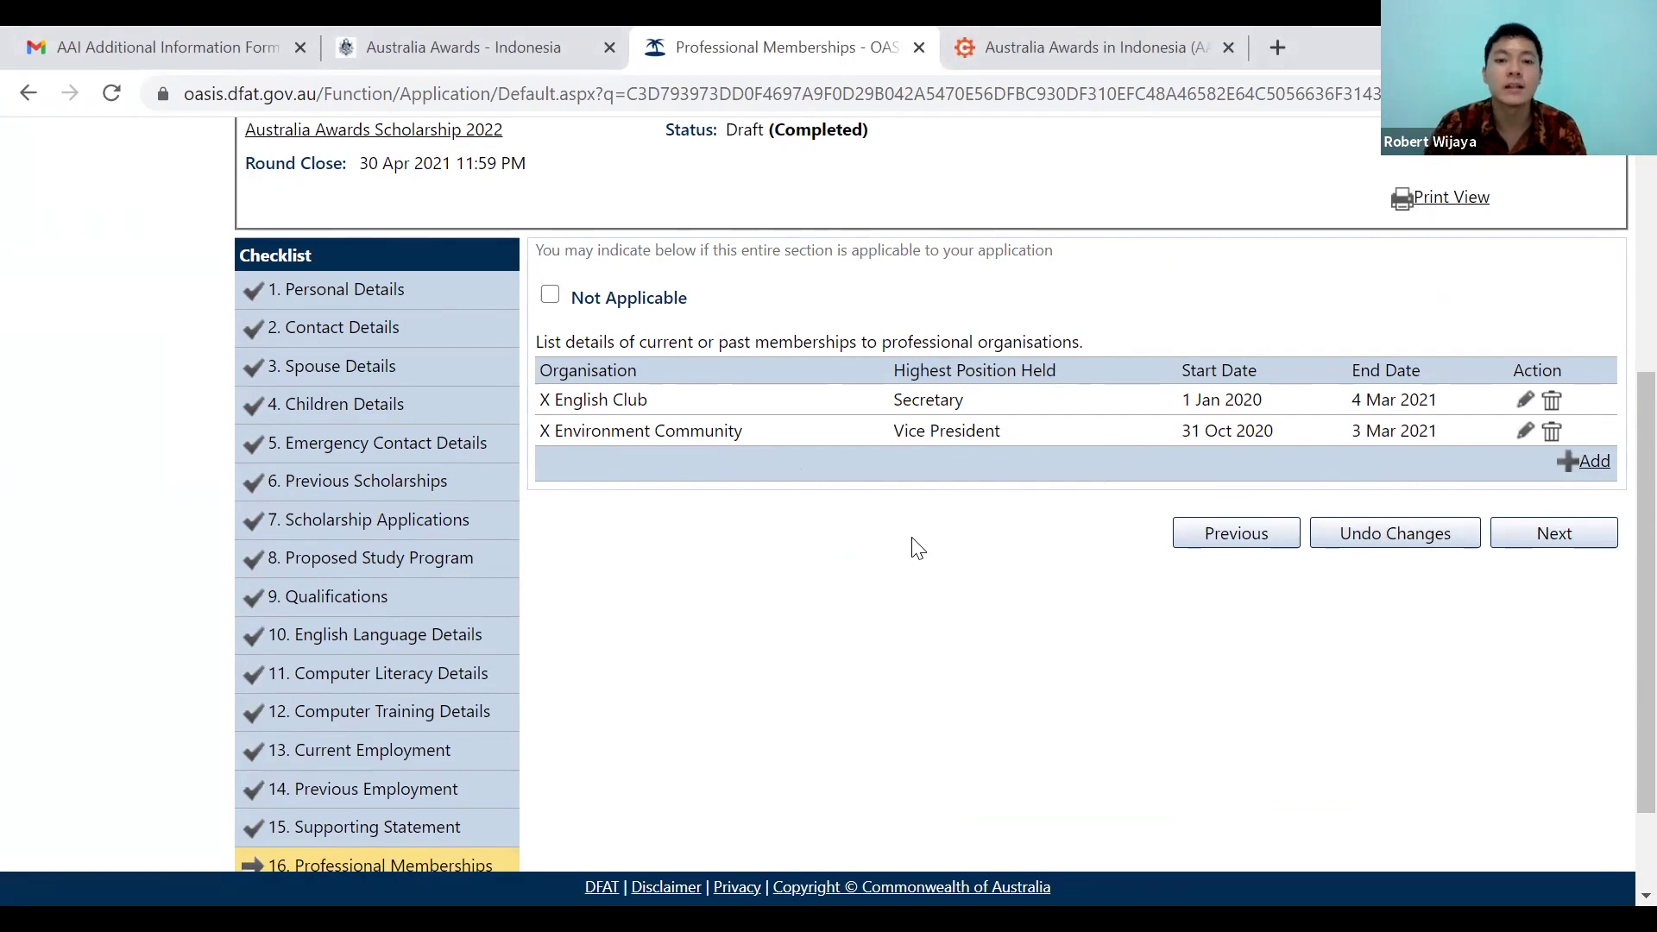
Go to the Communication section and check the options for first learning of the Australia Awards, keeping Australia Awards website.
scroll(919, 548, "down", 2)
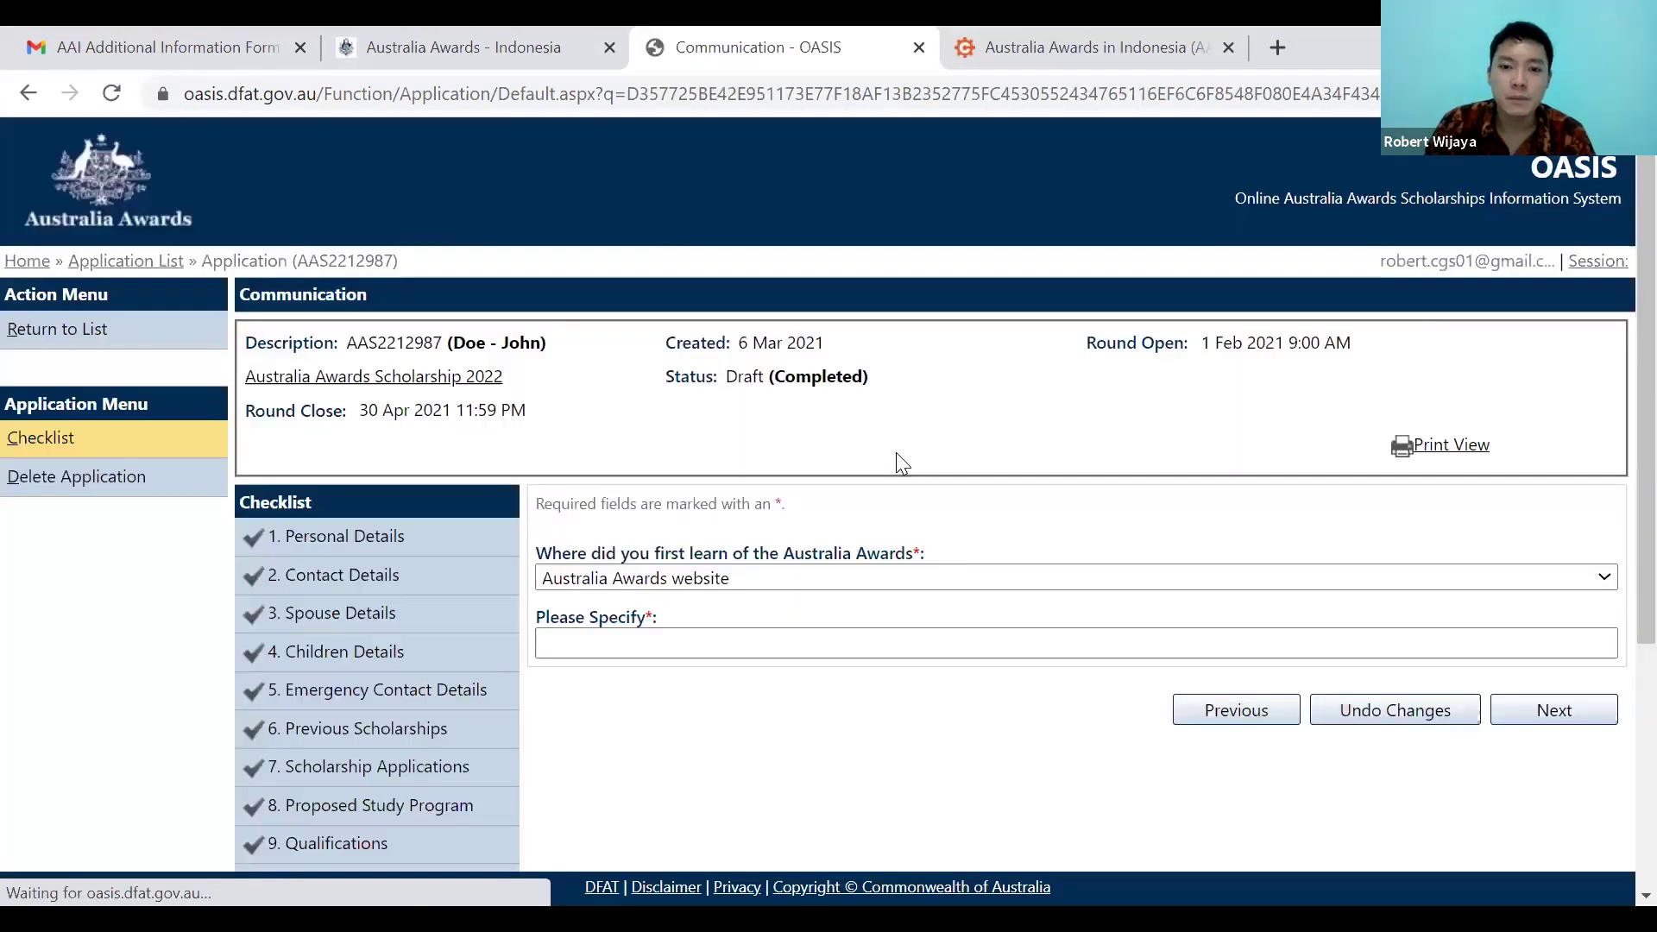
scroll(896, 456, "down", 1)
left_click(898, 456)
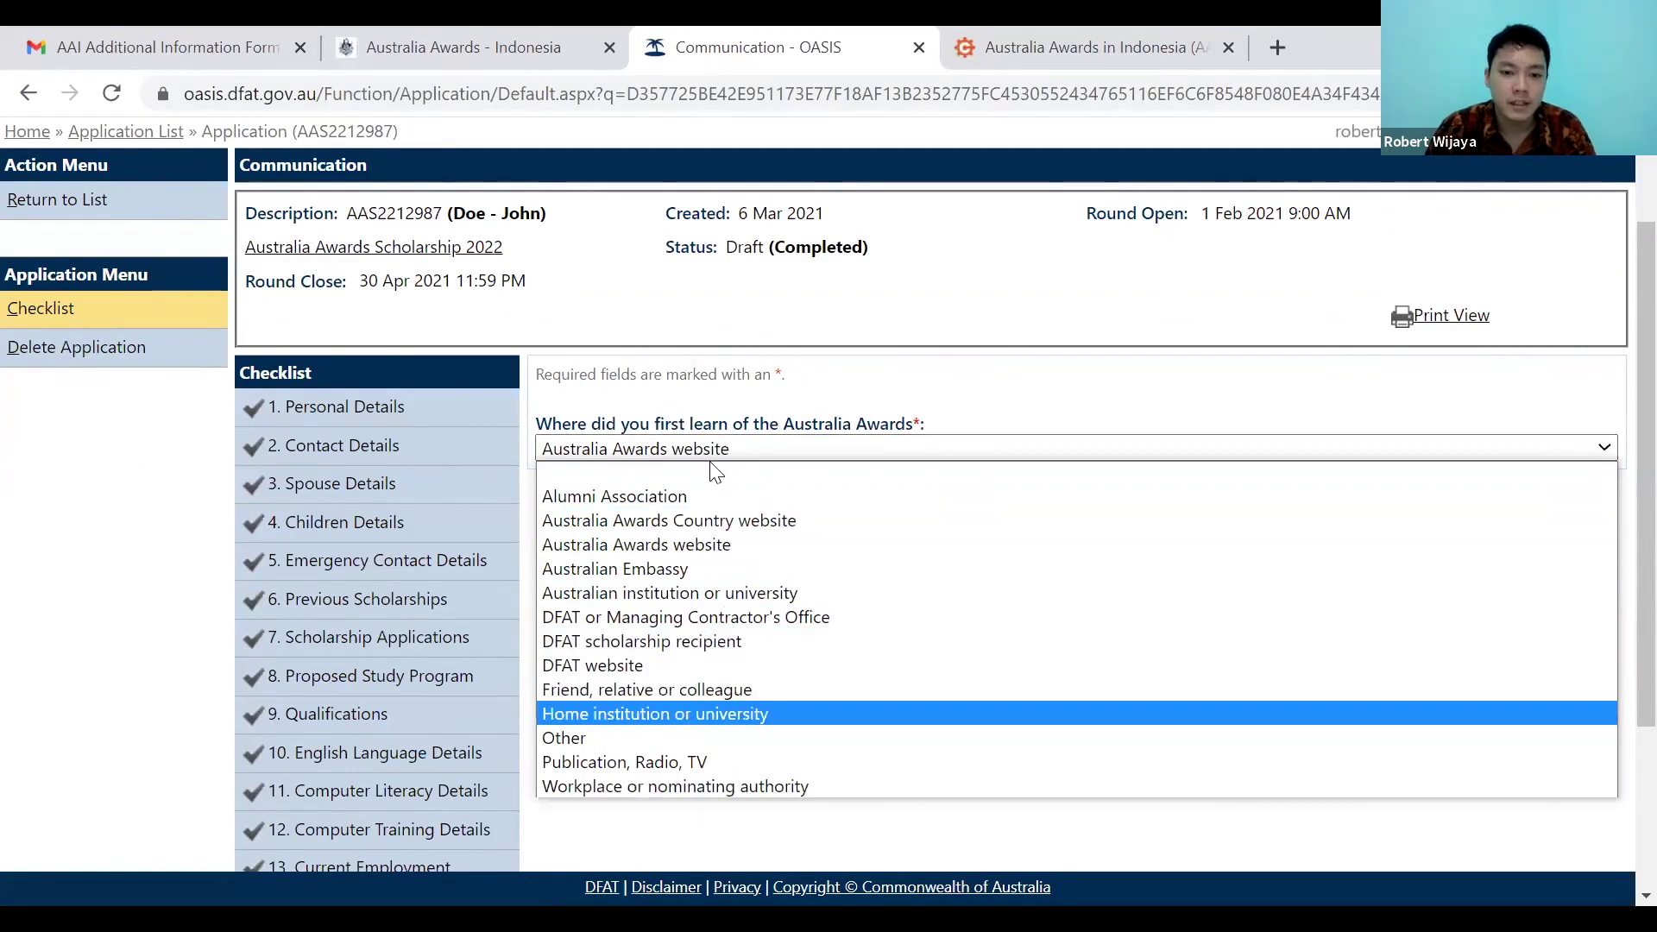
left_click(894, 394)
Go to the Documentary Evidence section and review the upload instructions and the table of uploaded files.
scroll(370, 651, "down", 3)
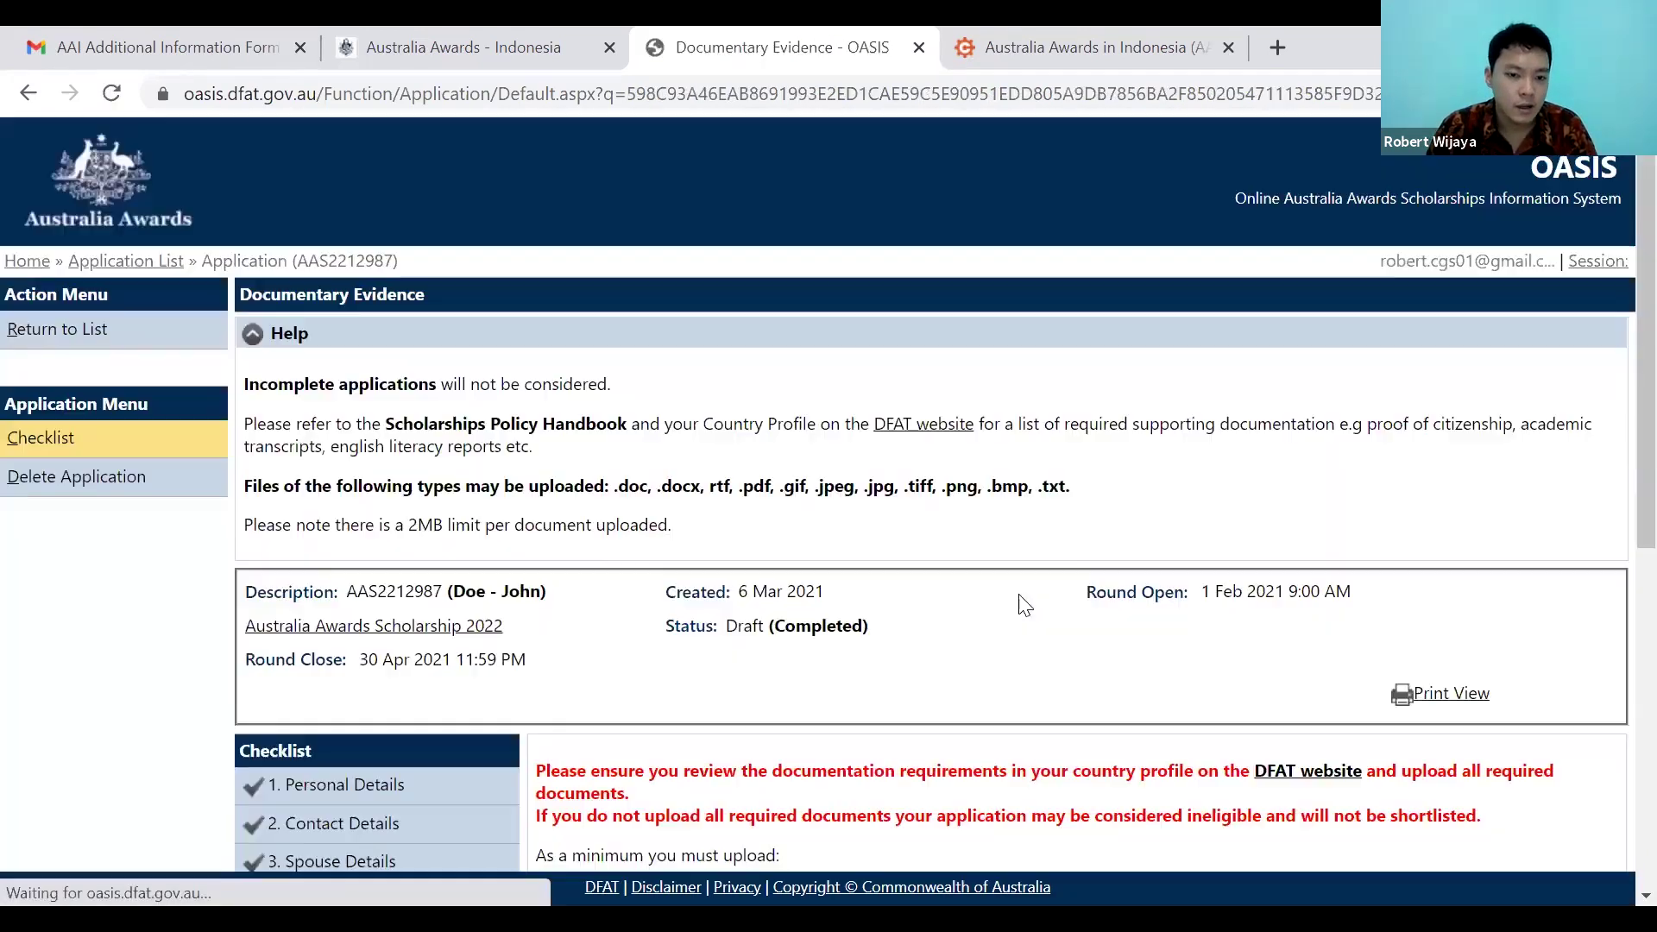
scroll(1024, 604, "down", 8)
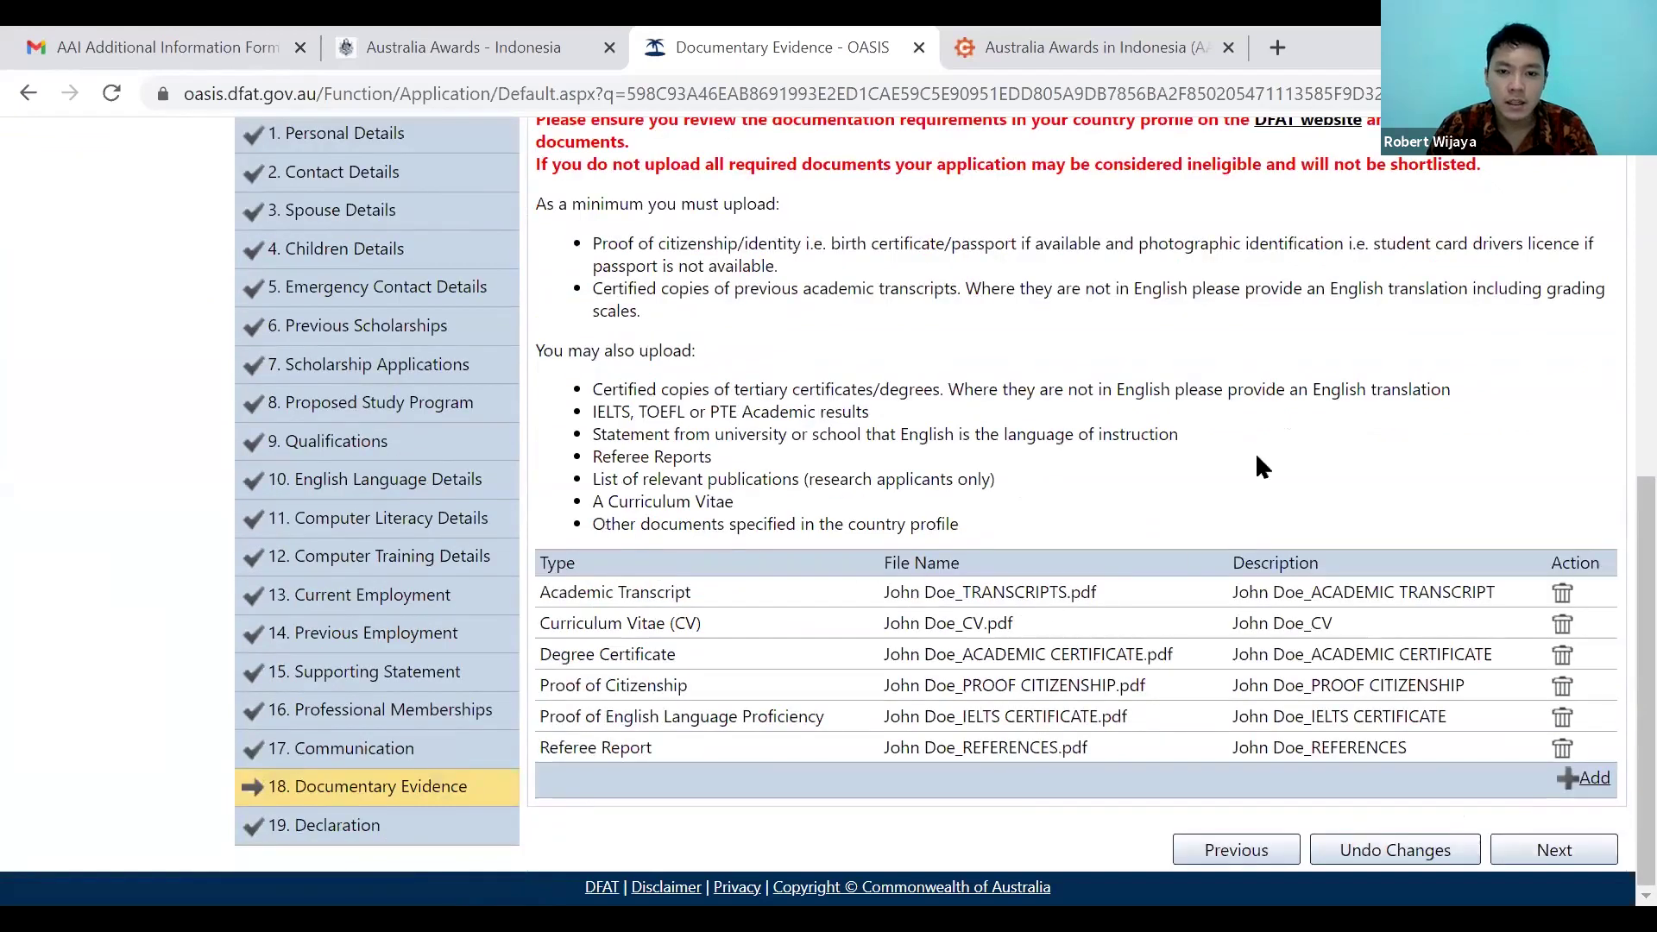
scroll(1255, 452, "up", 2)
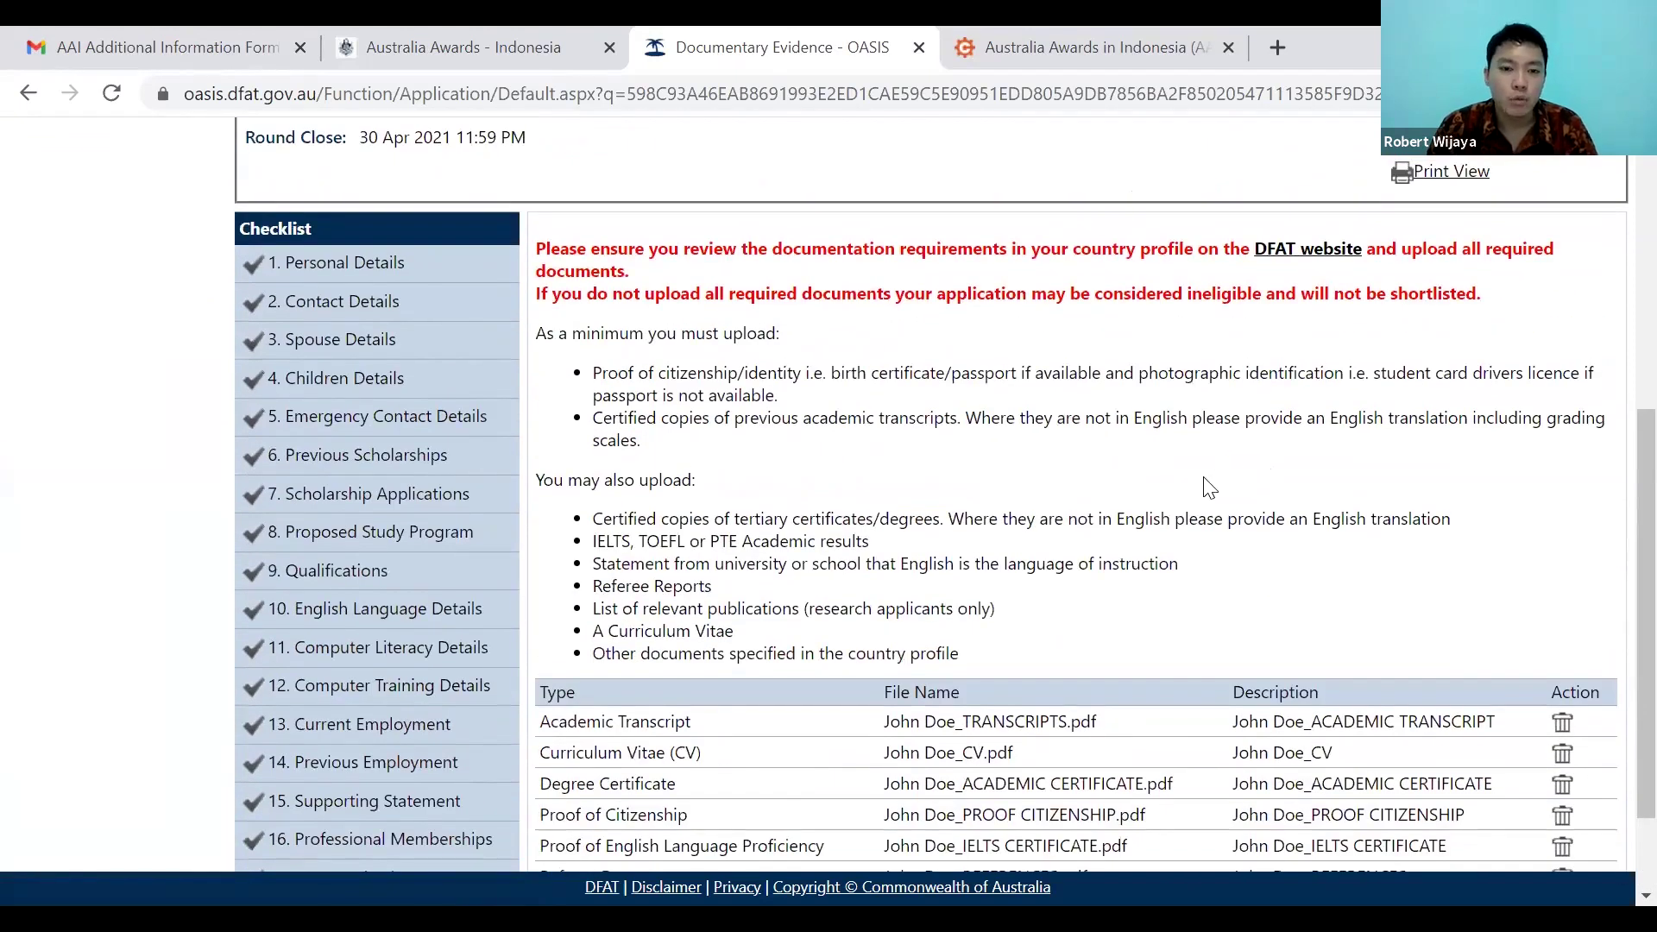
scroll(1172, 482, "down", 1)
scroll(1171, 480, "down", 2)
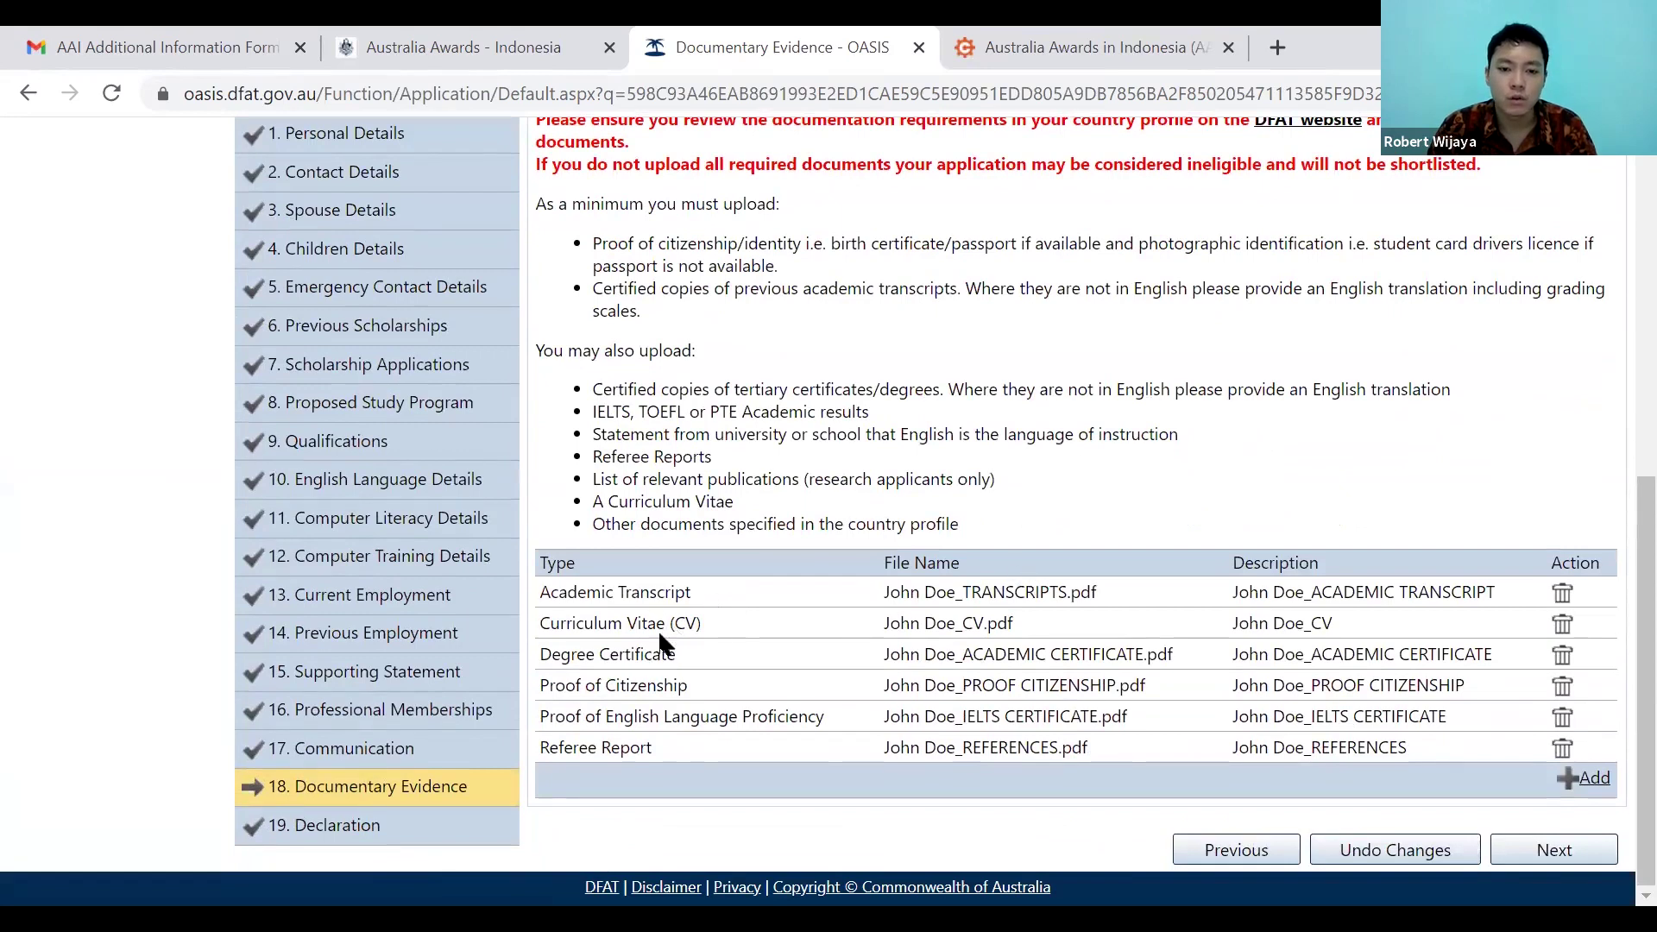
Examine the minimum required documents, such as citizenship proof and academic transcripts, and the optional documents against the uploaded files.
scroll(744, 673, "up", 2)
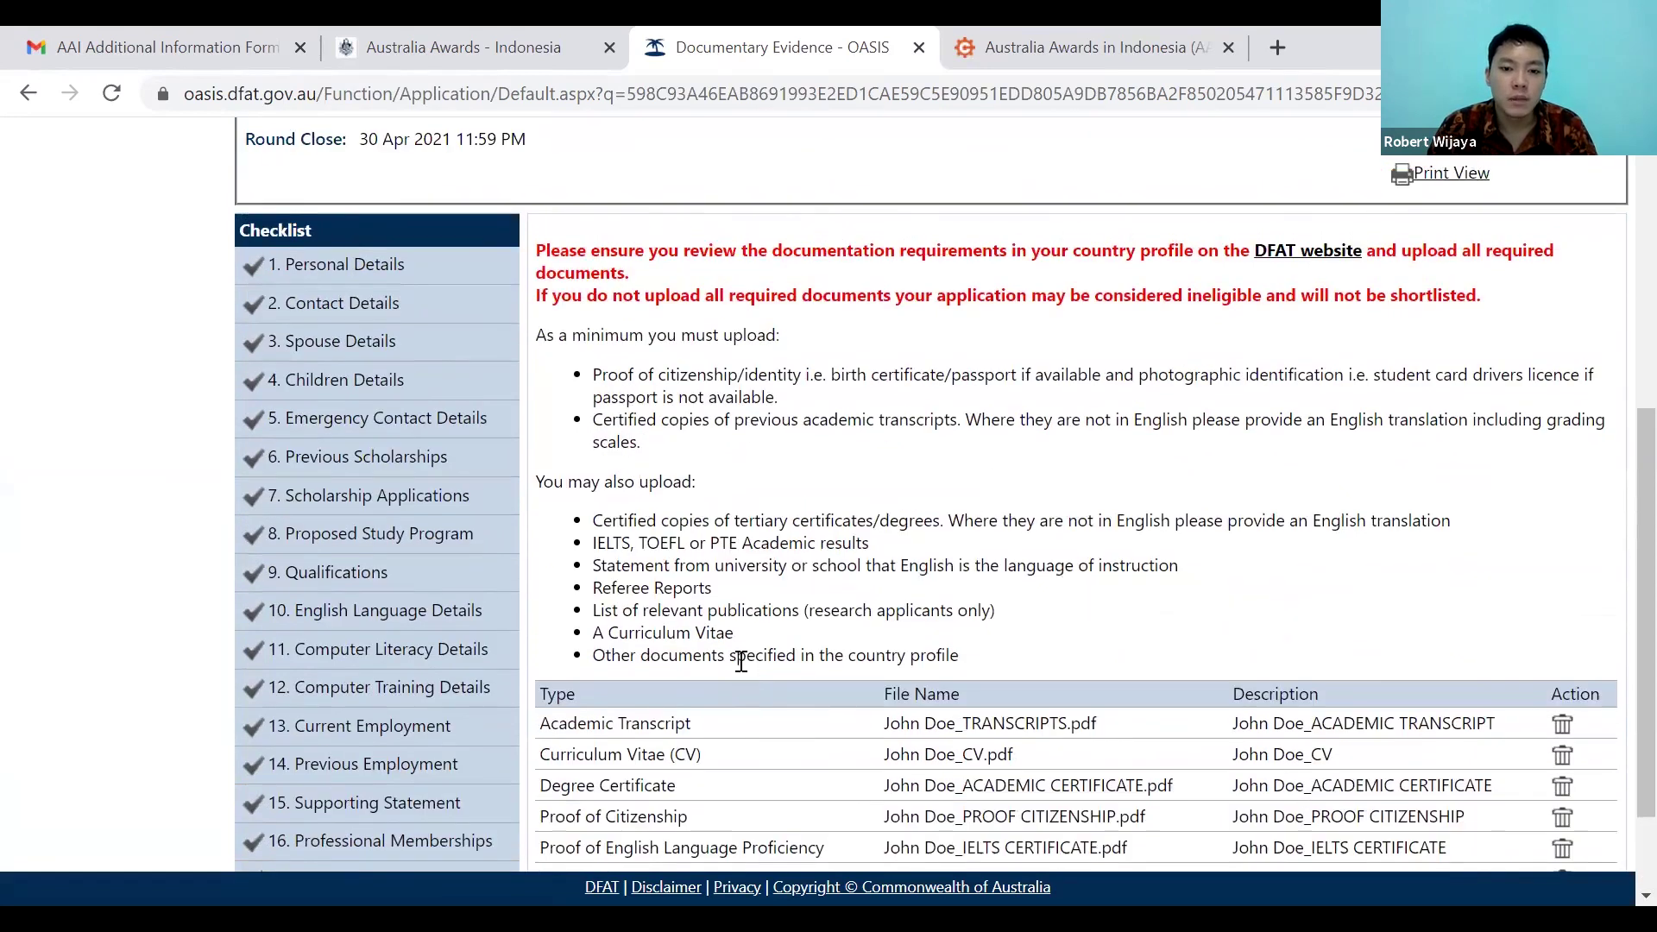
scroll(739, 666, "up", 2)
left_click_drag(591, 504, 808, 504)
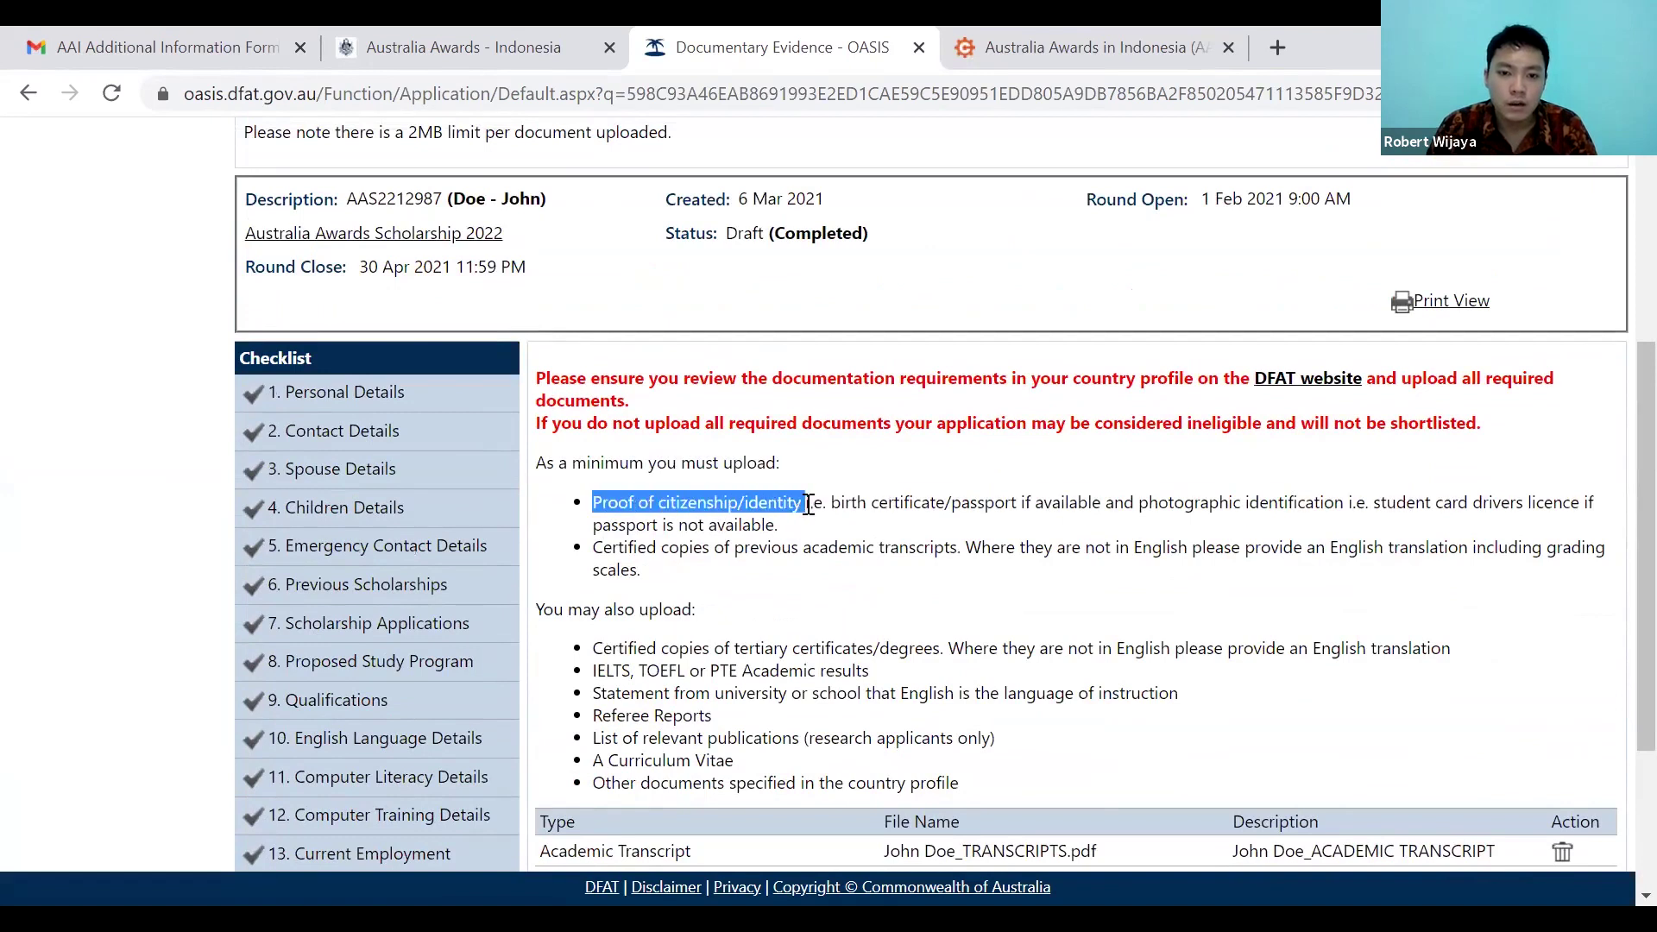
left_click_drag(962, 545, 805, 553)
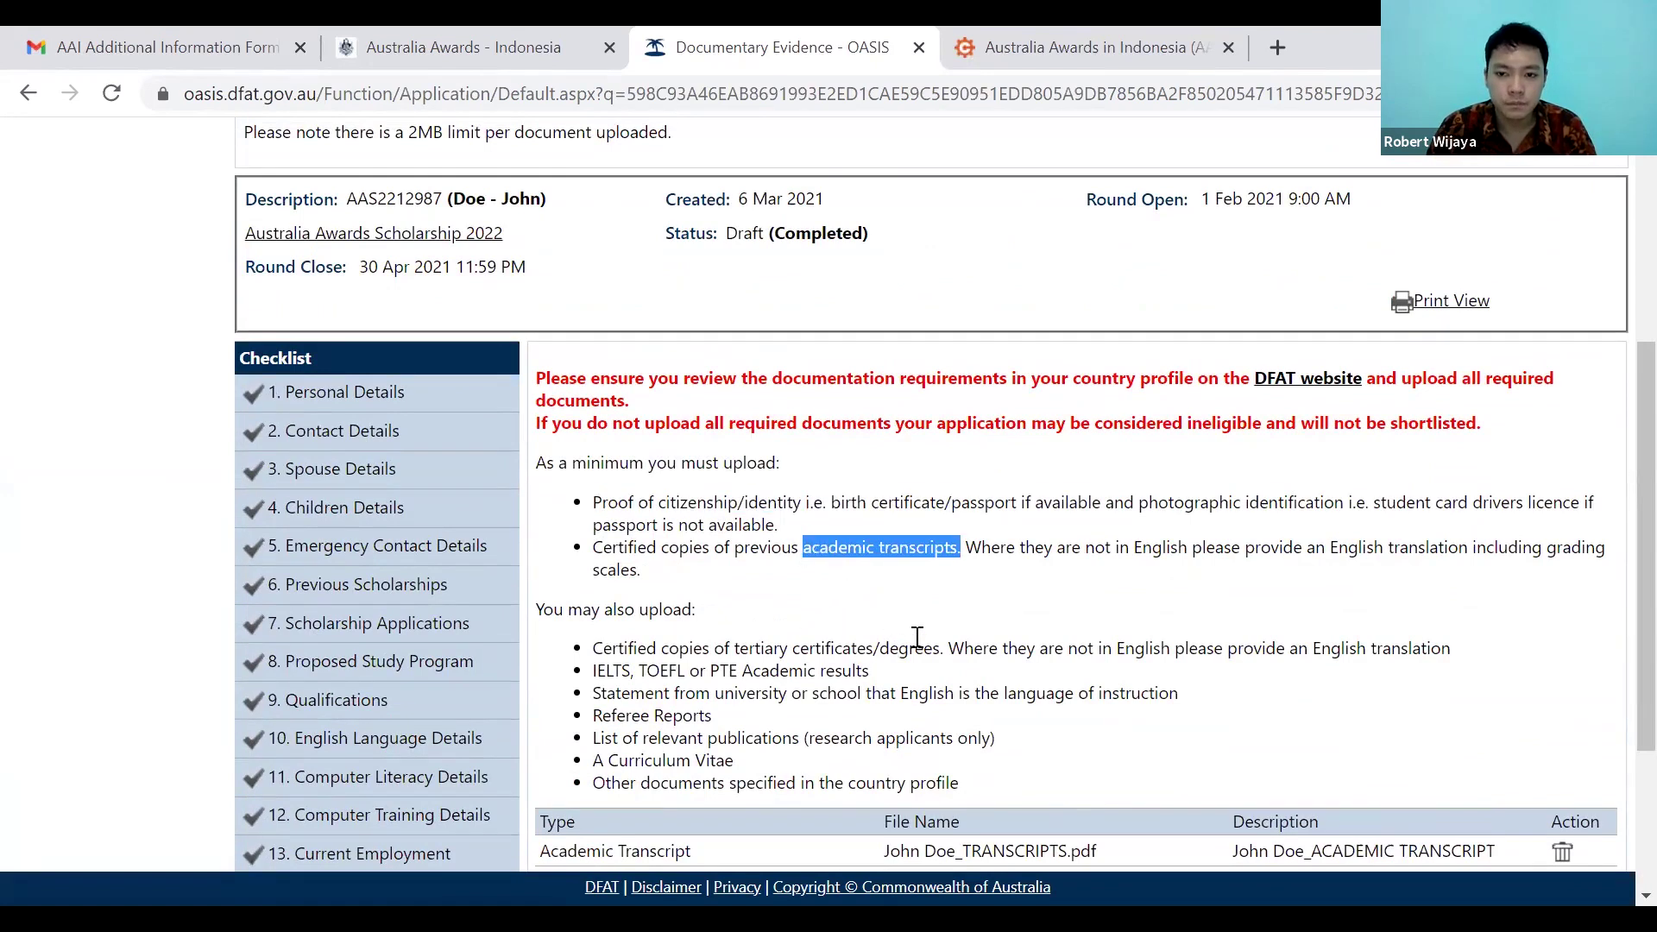
left_click(1161, 608)
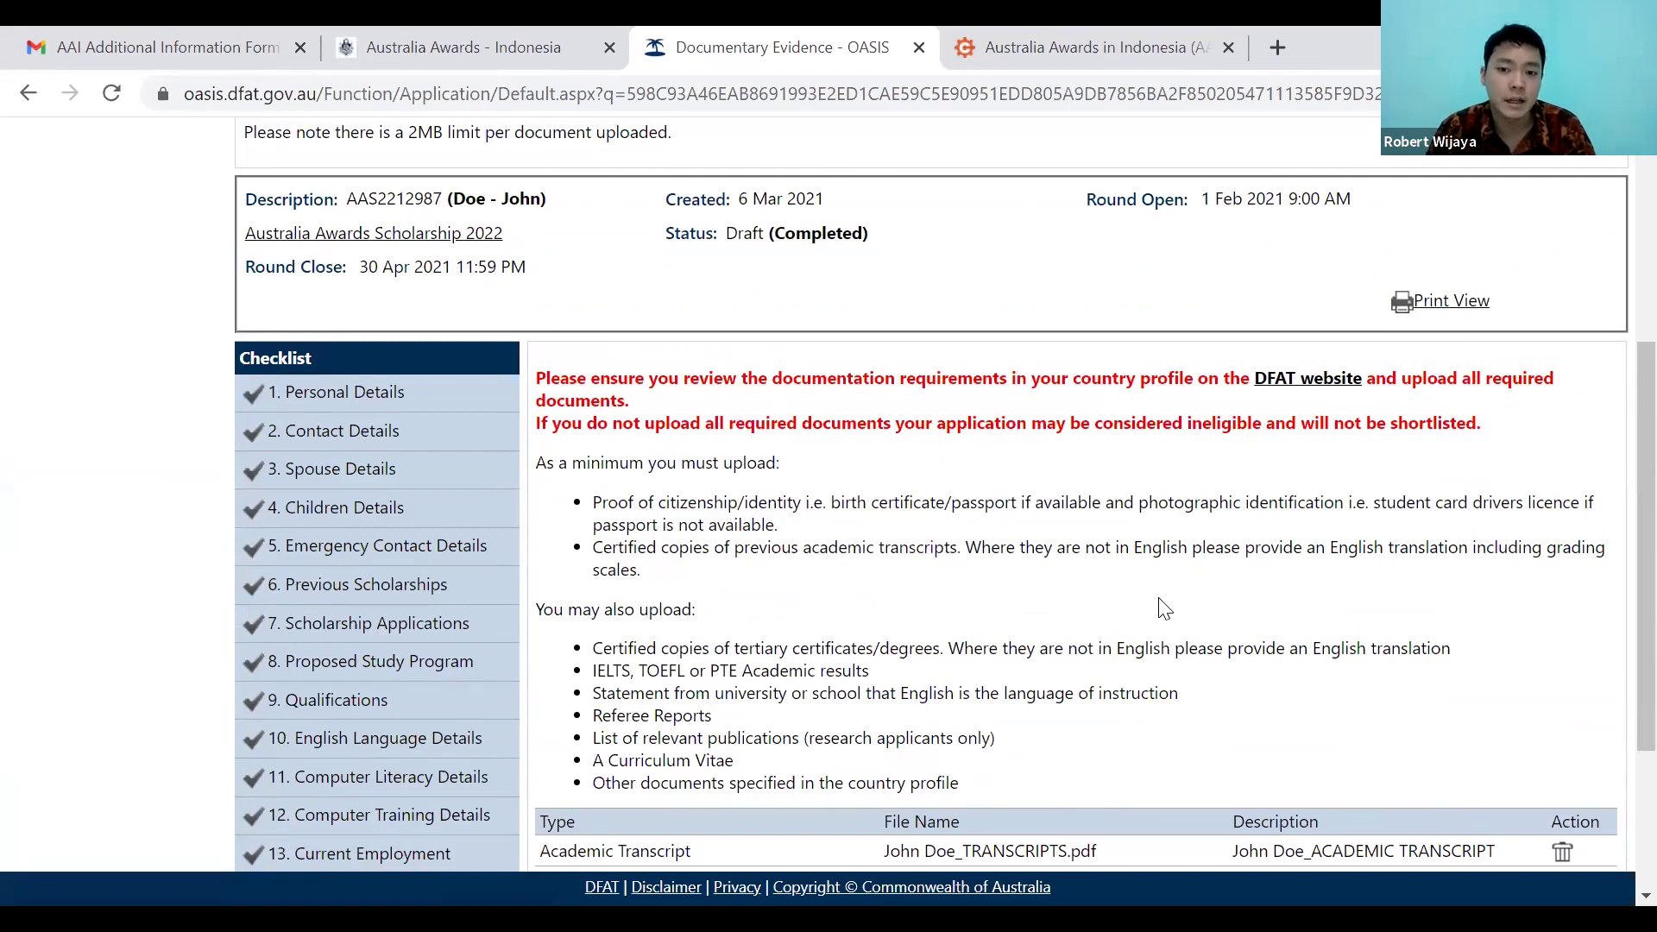
left_click_drag(651, 595, 530, 466)
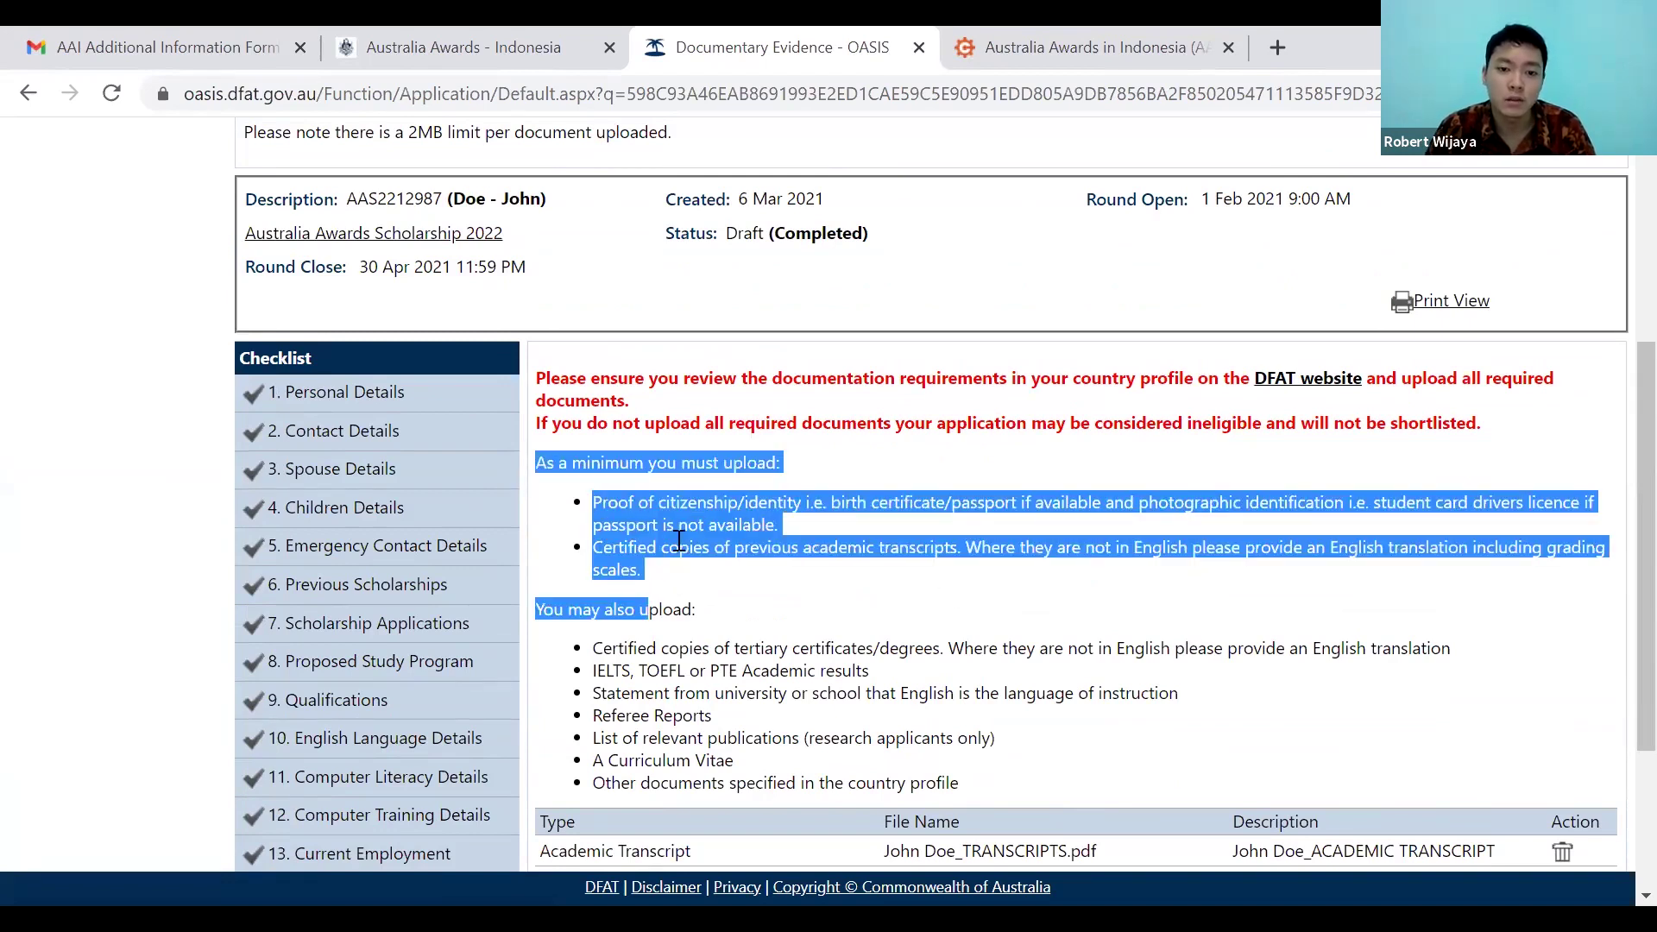
left_click(679, 632)
scroll(596, 552, "down", 1)
left_click_drag(594, 542, 835, 632)
left_click(1232, 606)
scroll(955, 630, "down", 1)
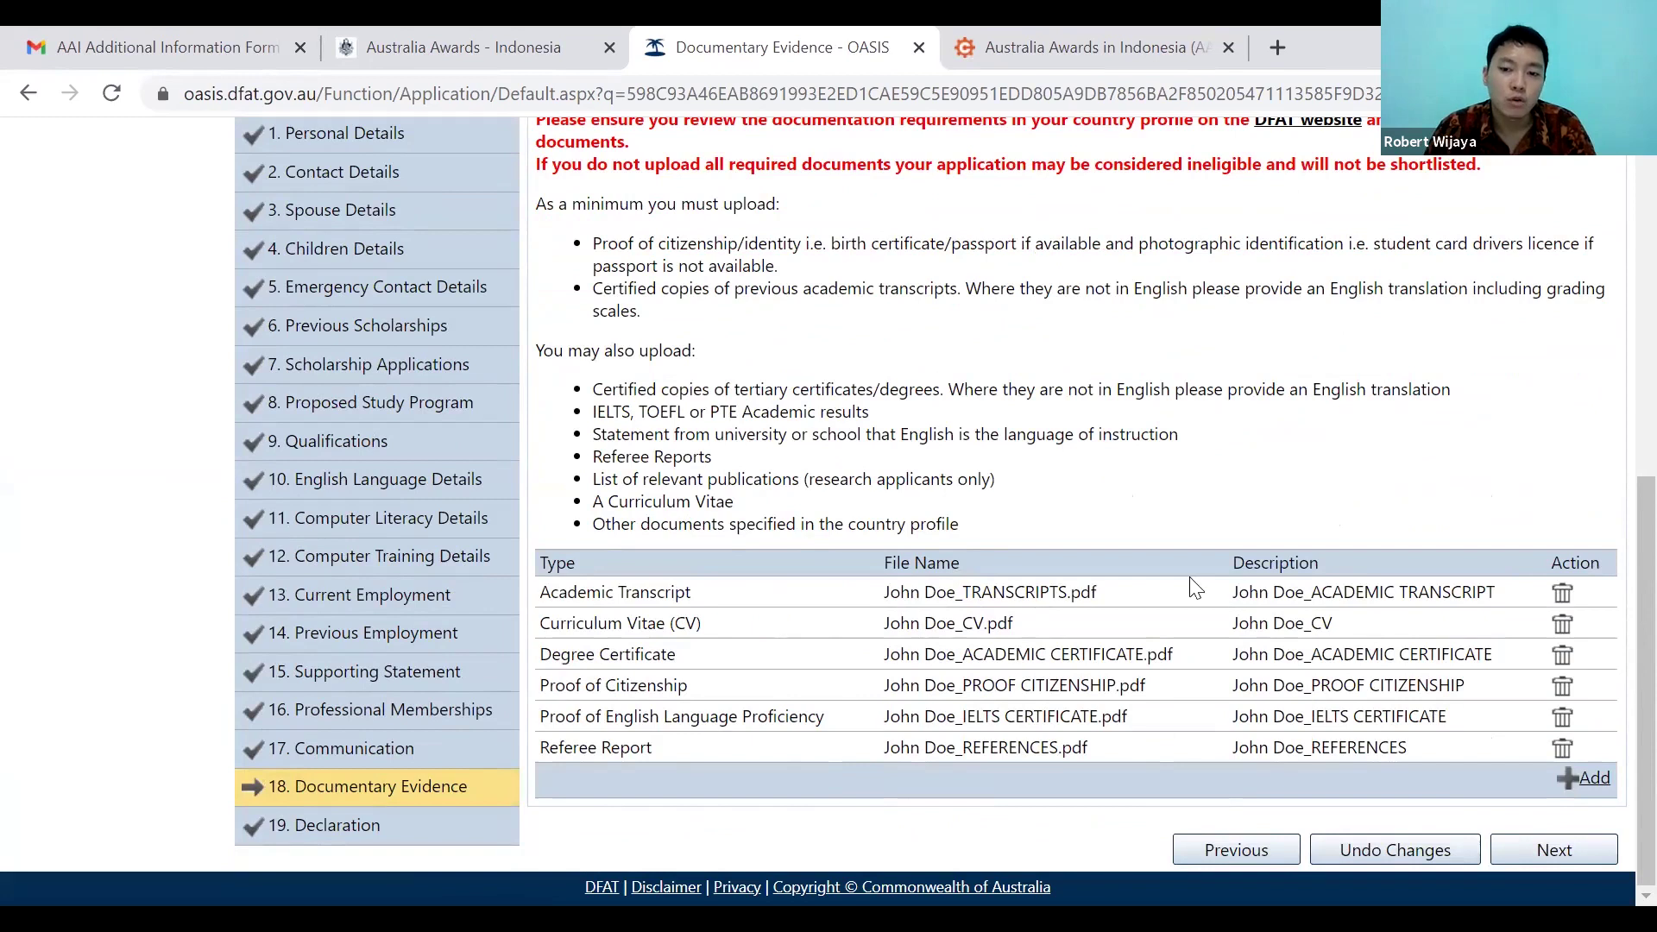
Open the form for adding a file to the documentary evidence and look through the suggested file descriptions.
left_click(1592, 779)
key("Down")
key("Down")
key("Down")
key("Return")
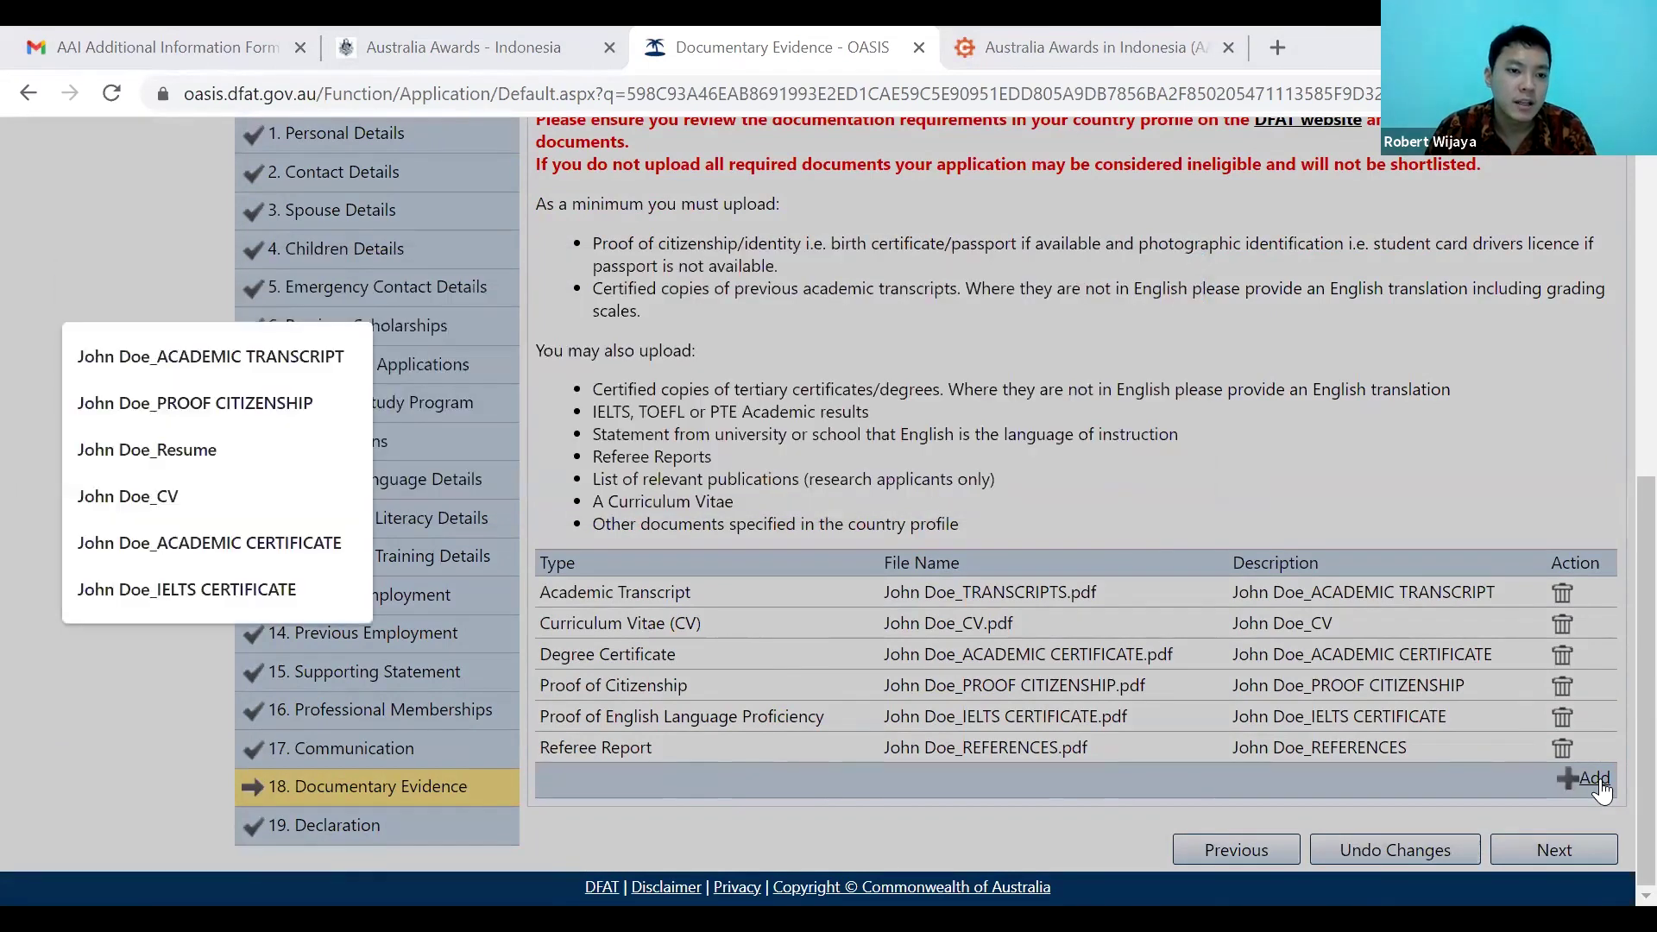
key("Up")
key("Up")
key("Return")
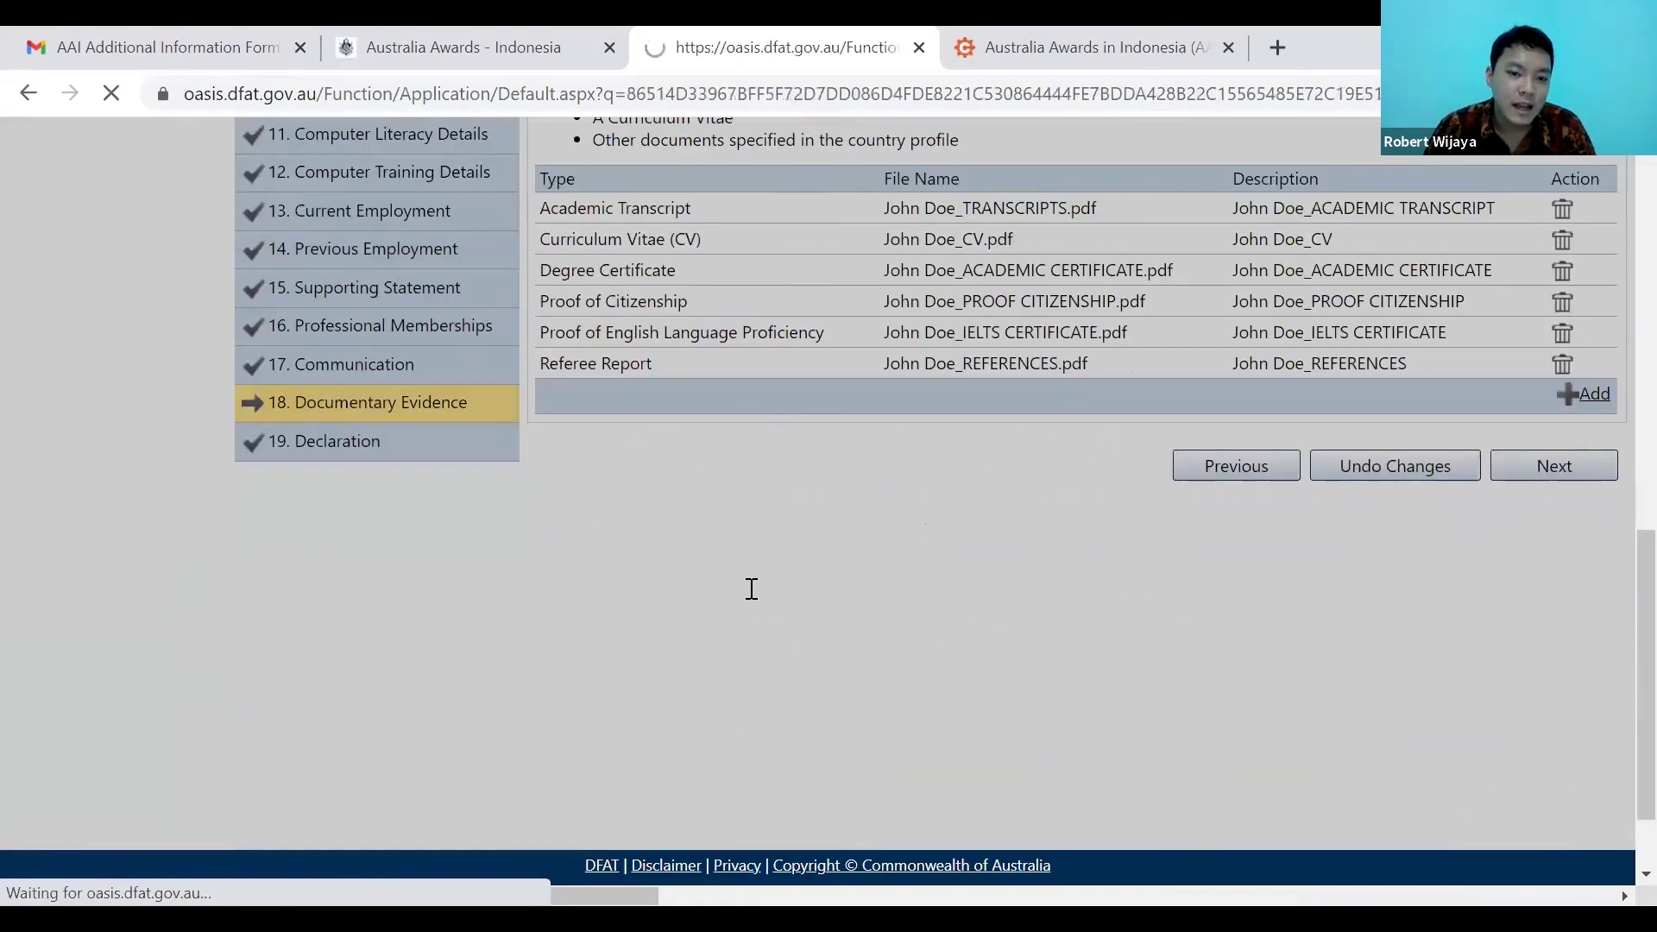
Go to the Declaration section and review the authorisation, understanding, agreement and declaration statements.
scroll(729, 538, "down", 6)
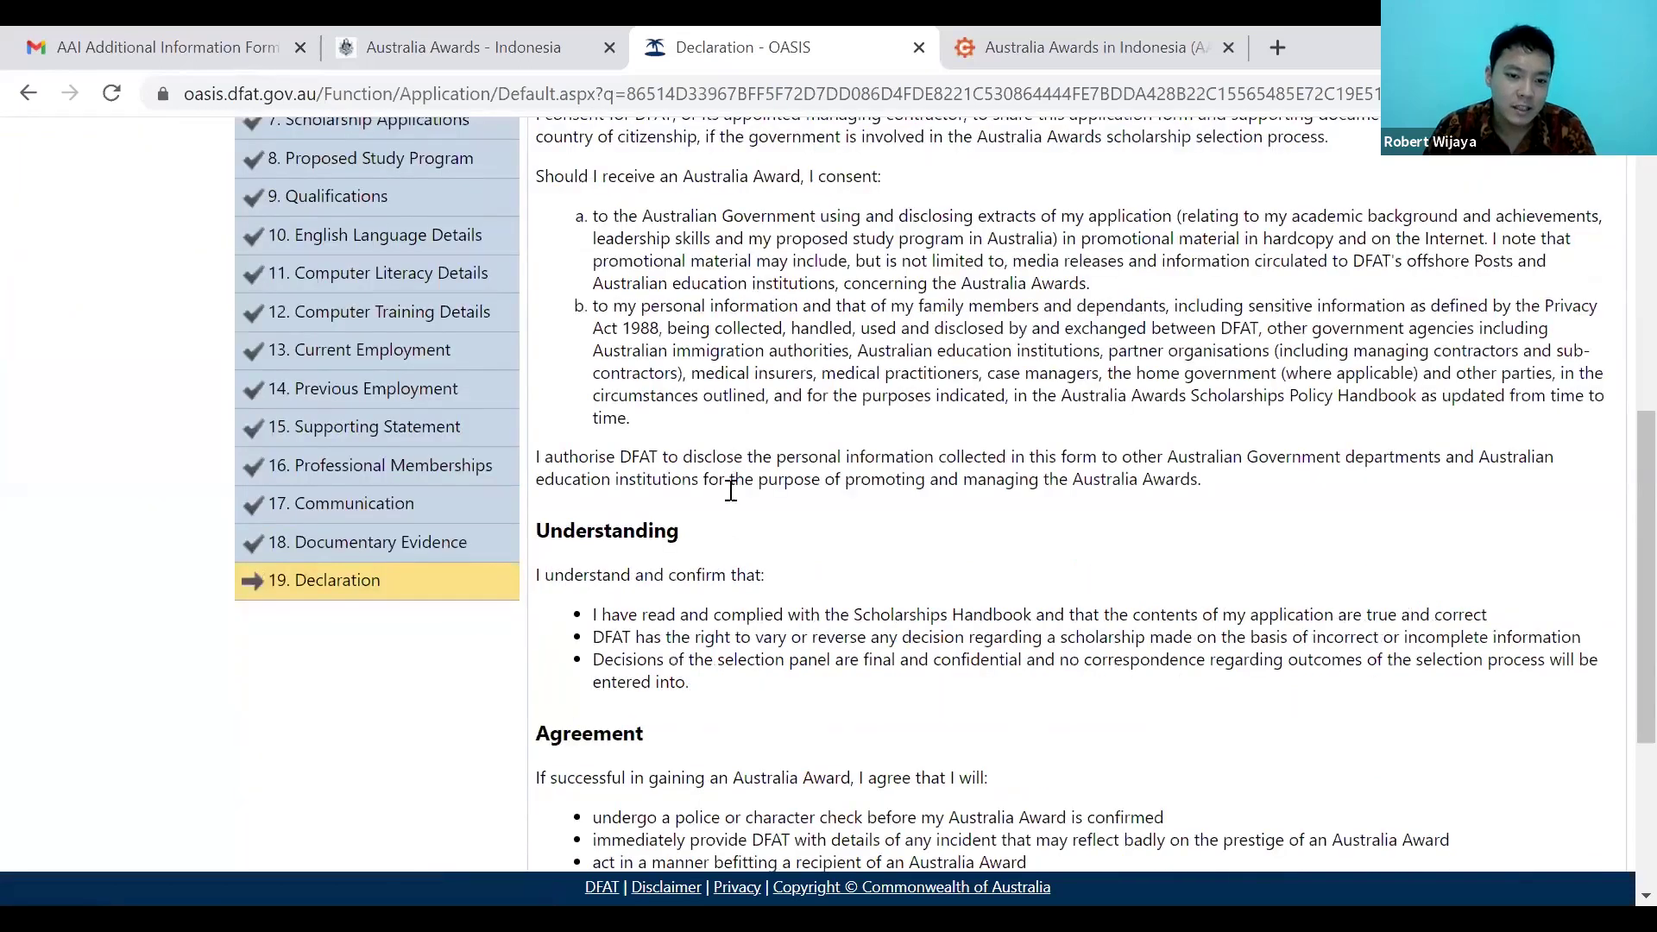
scroll(730, 518, "up", 5)
scroll(872, 688, "down", 10)
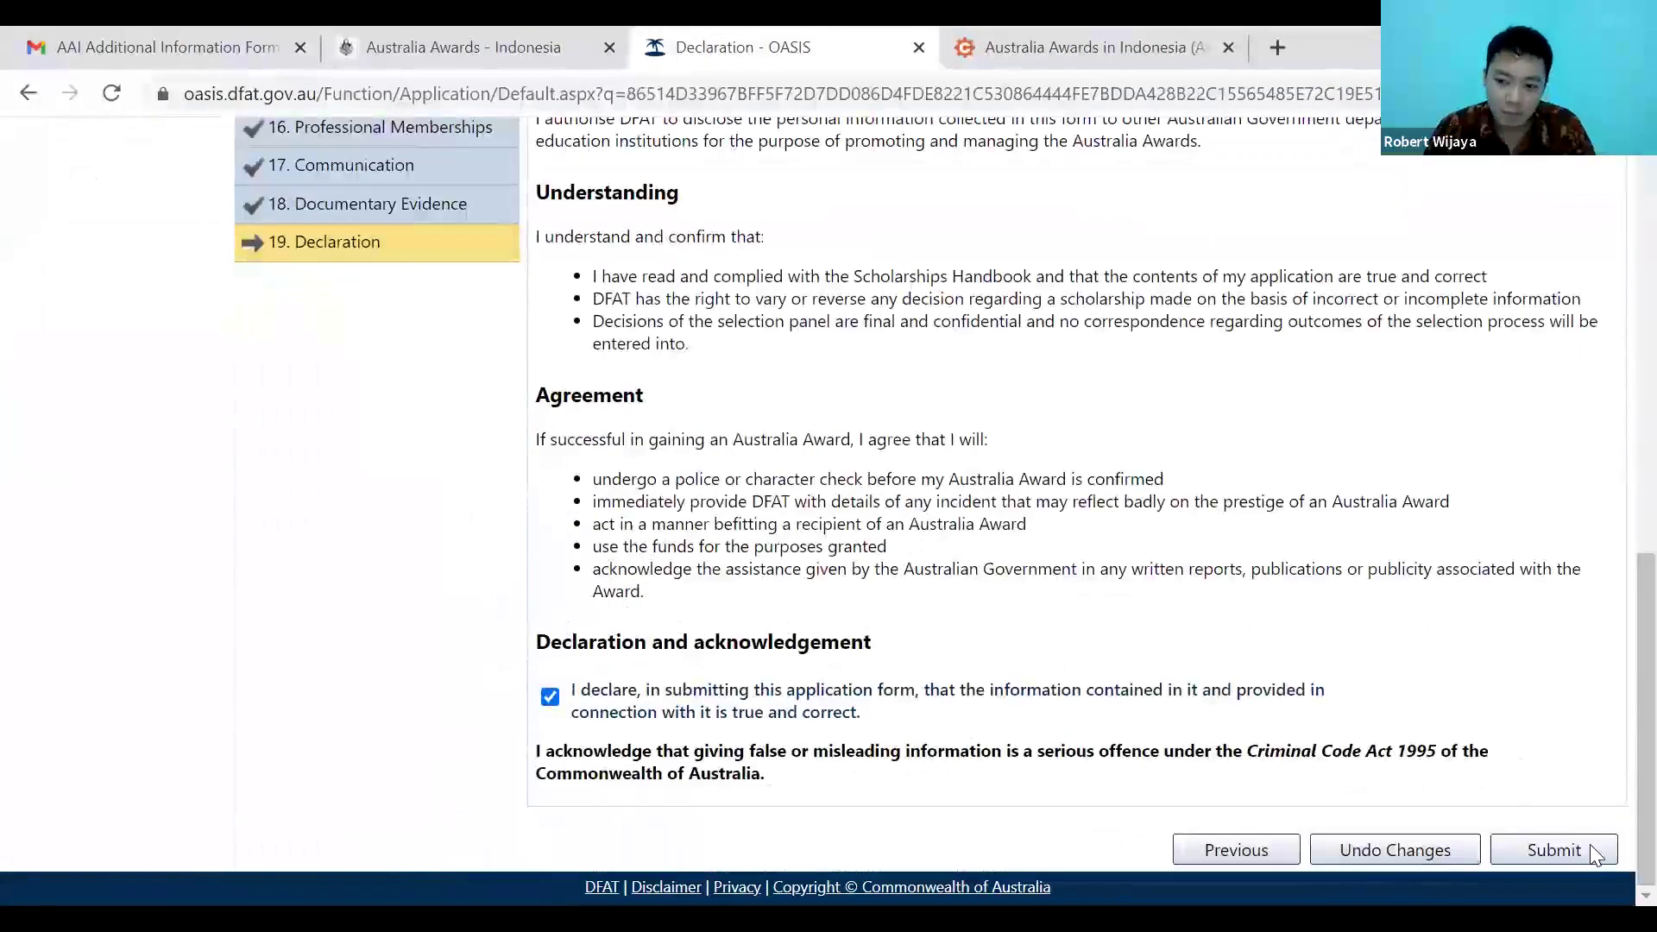
scroll(1259, 430, "up", 1)
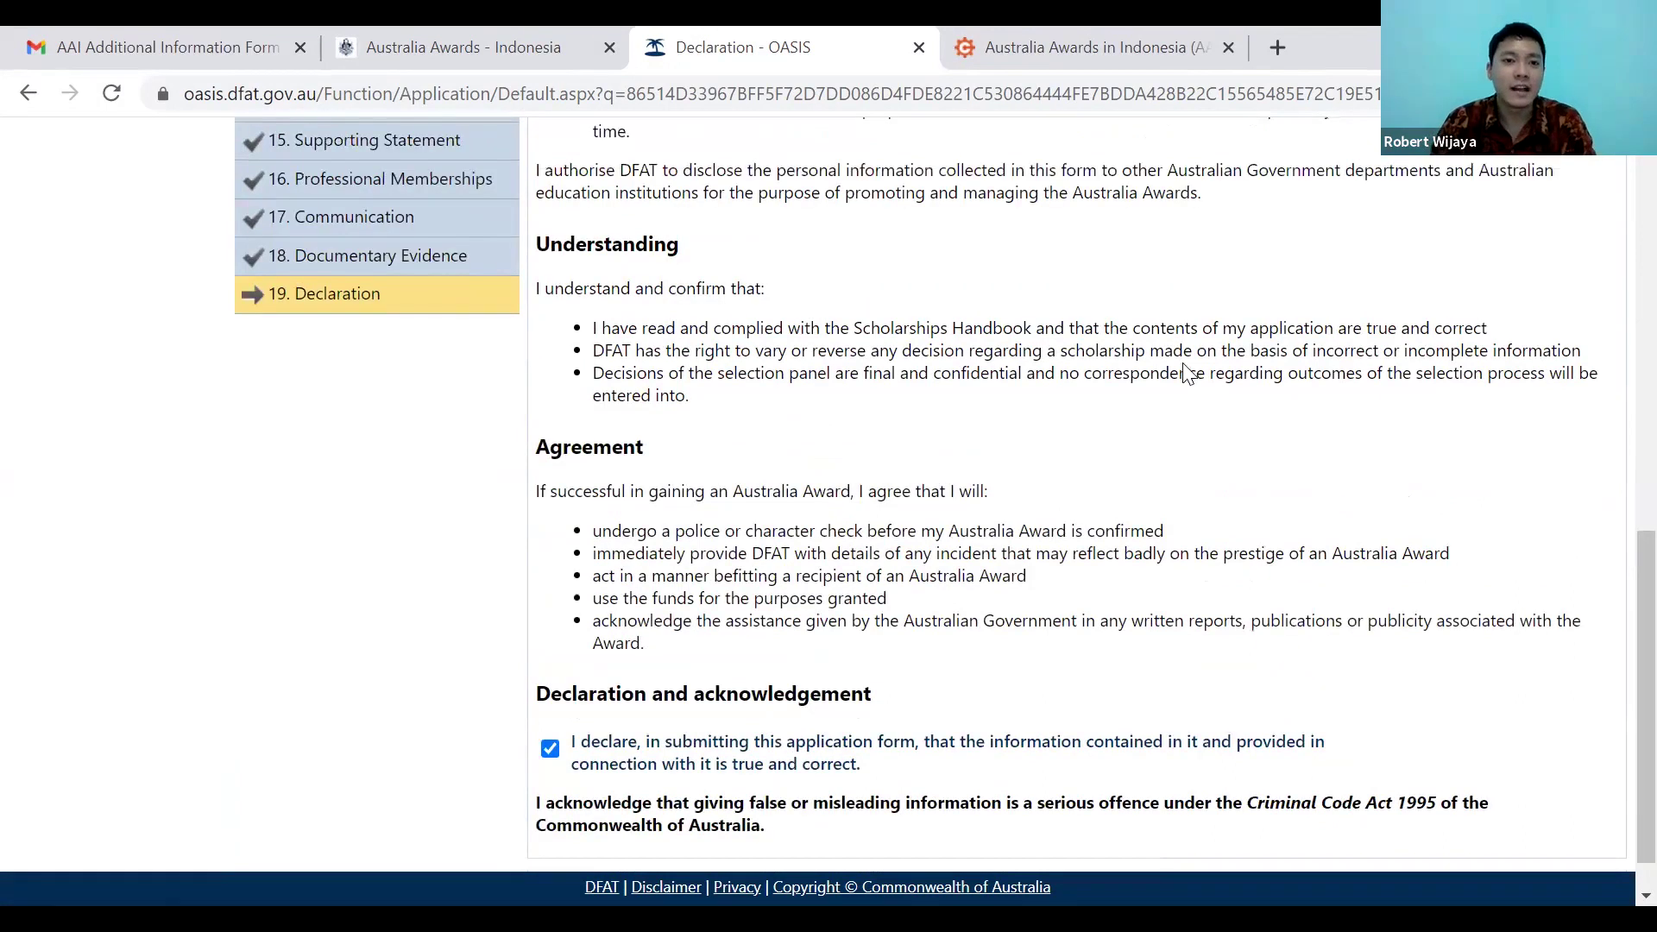
scroll(1185, 373, "up", 2)
scroll(943, 461, "up", 5)
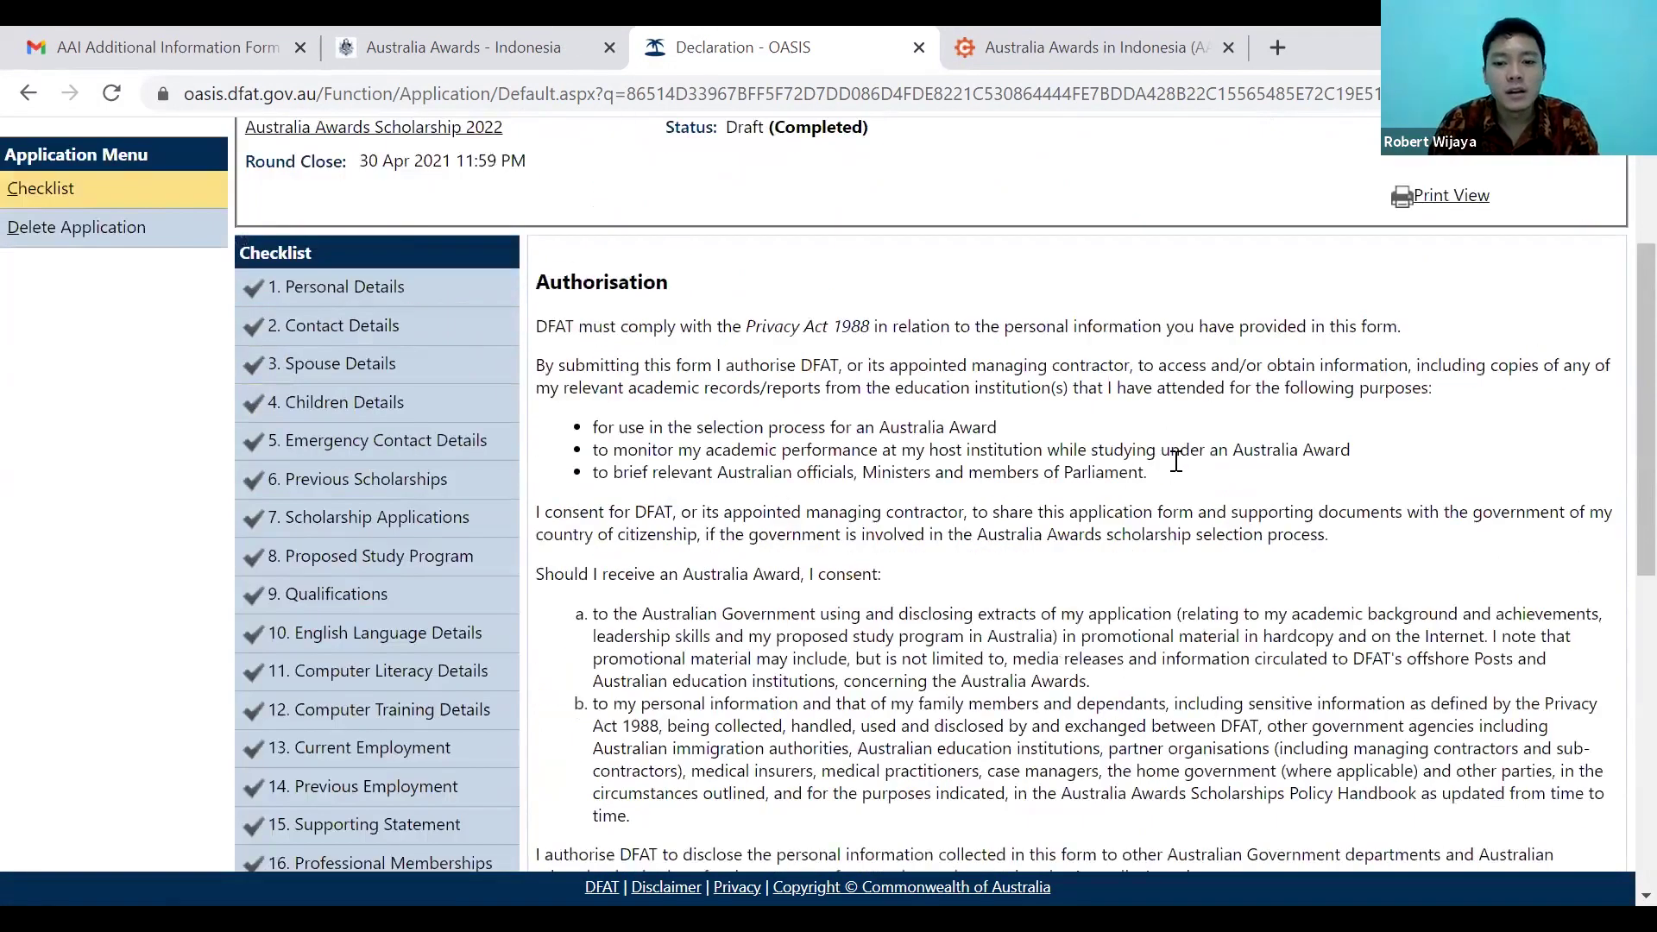
Check the How to Apply page for the Additional Information requirement and switch to the AAI Application Form.
key("ctrl+shift+Tab")
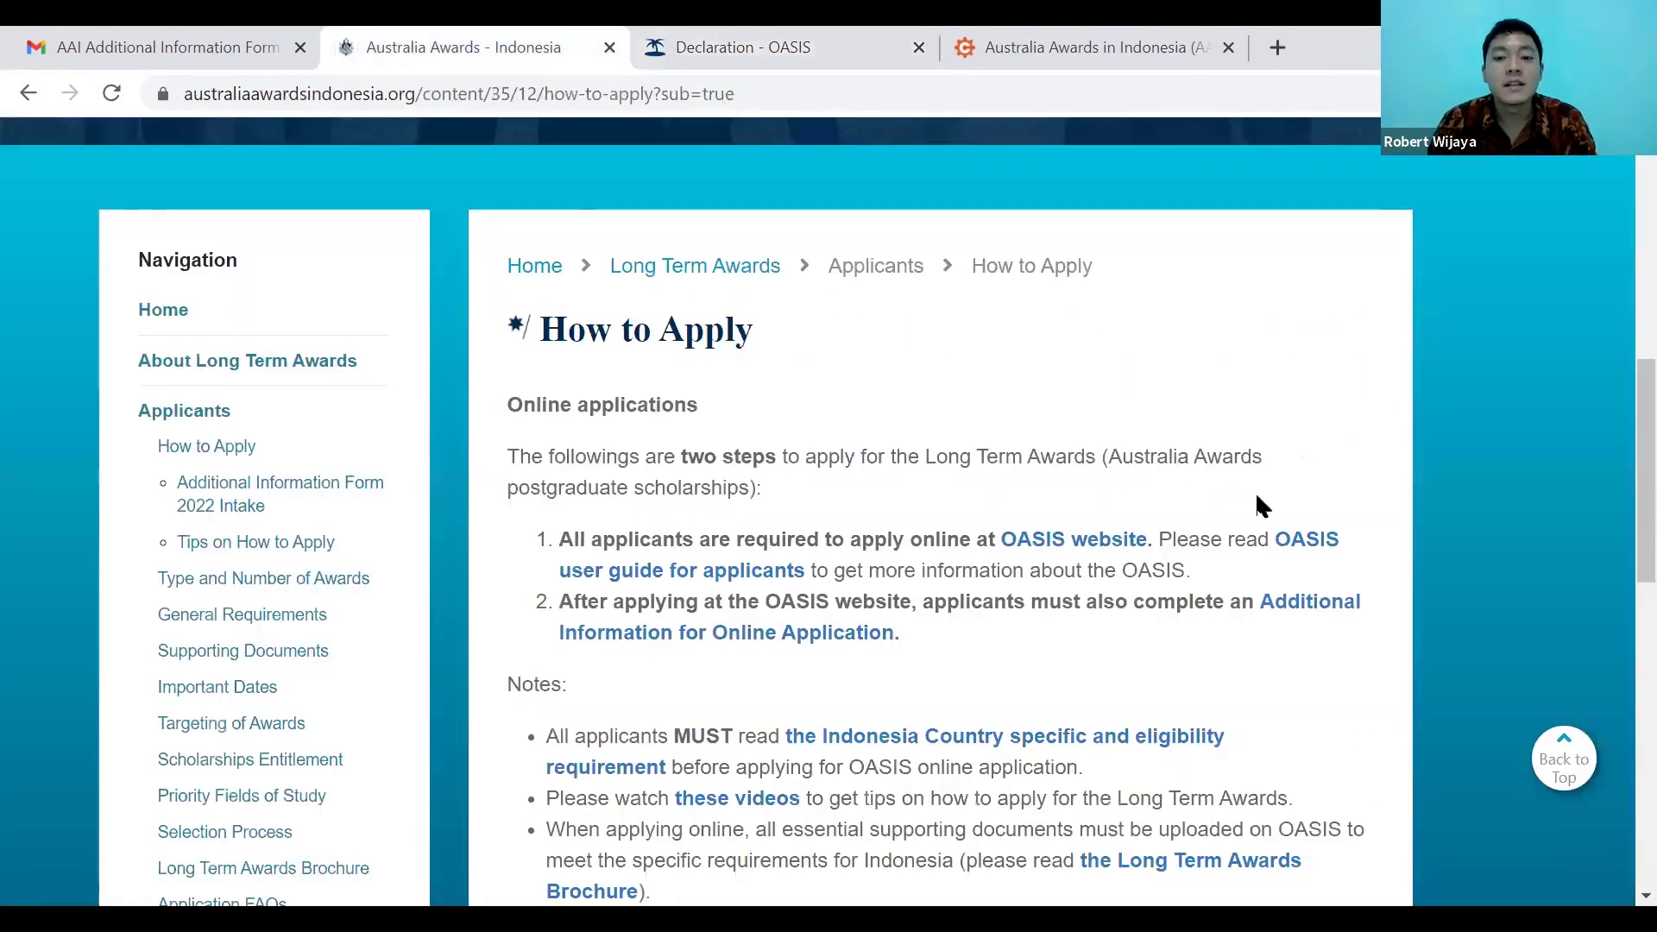
left_click(1294, 613)
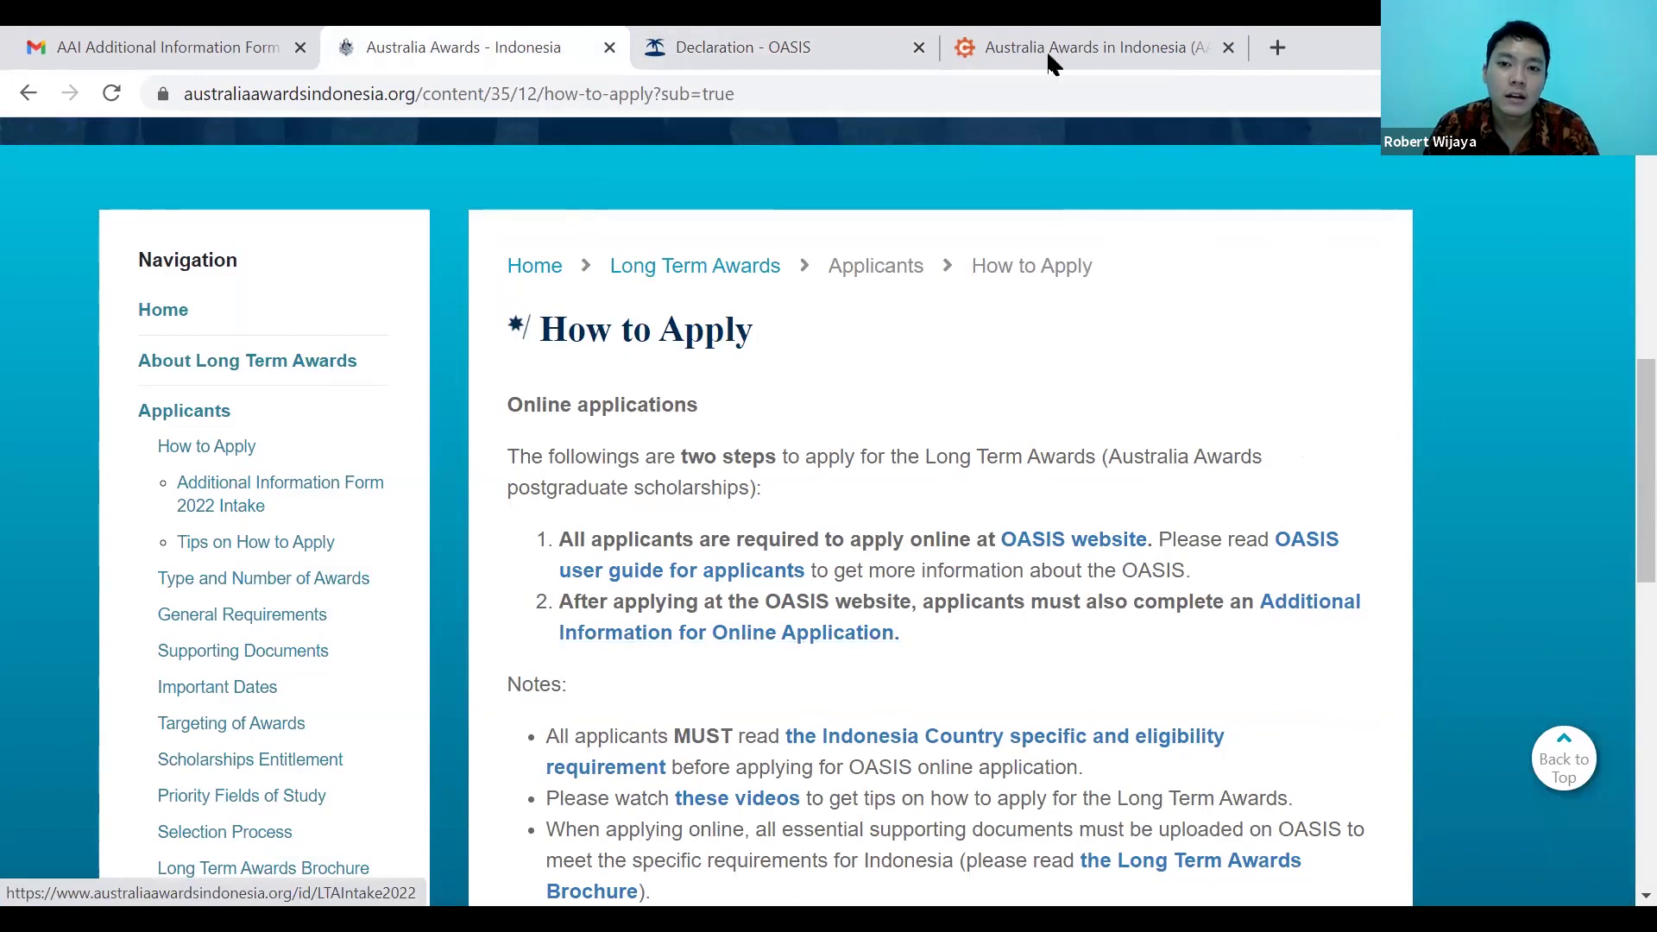
left_click(1078, 46)
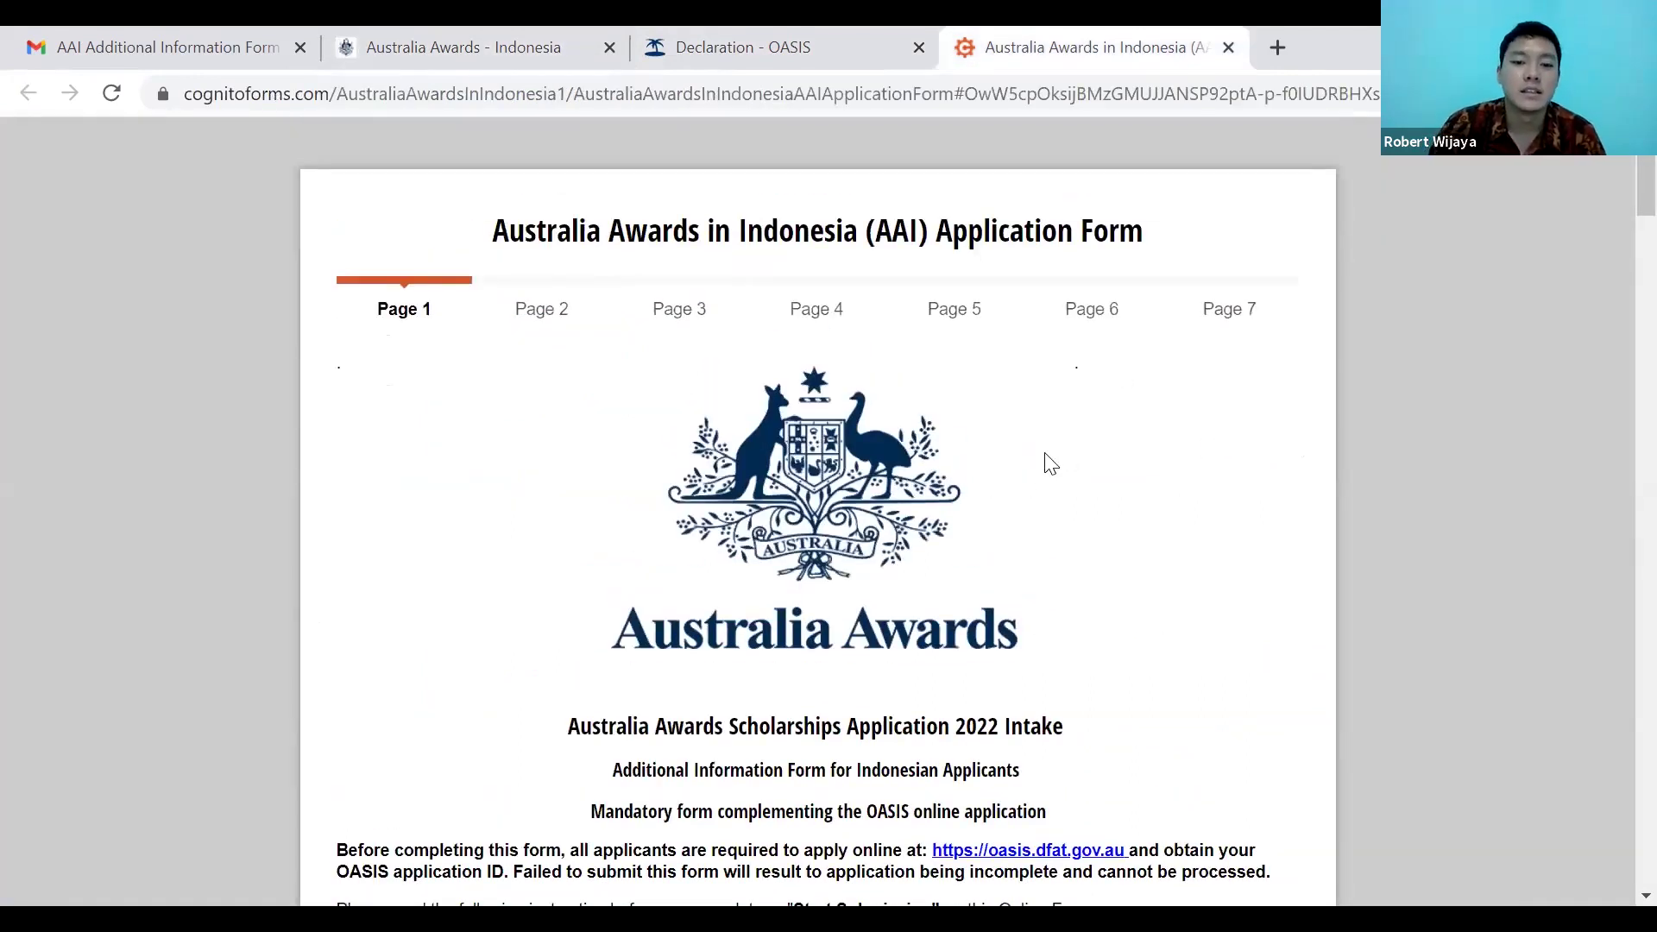
Examine the introduction and completion instructions on page 1 of the AAI Application Form.
scroll(1074, 473, "down", 1)
scroll(1070, 474, "down", 6)
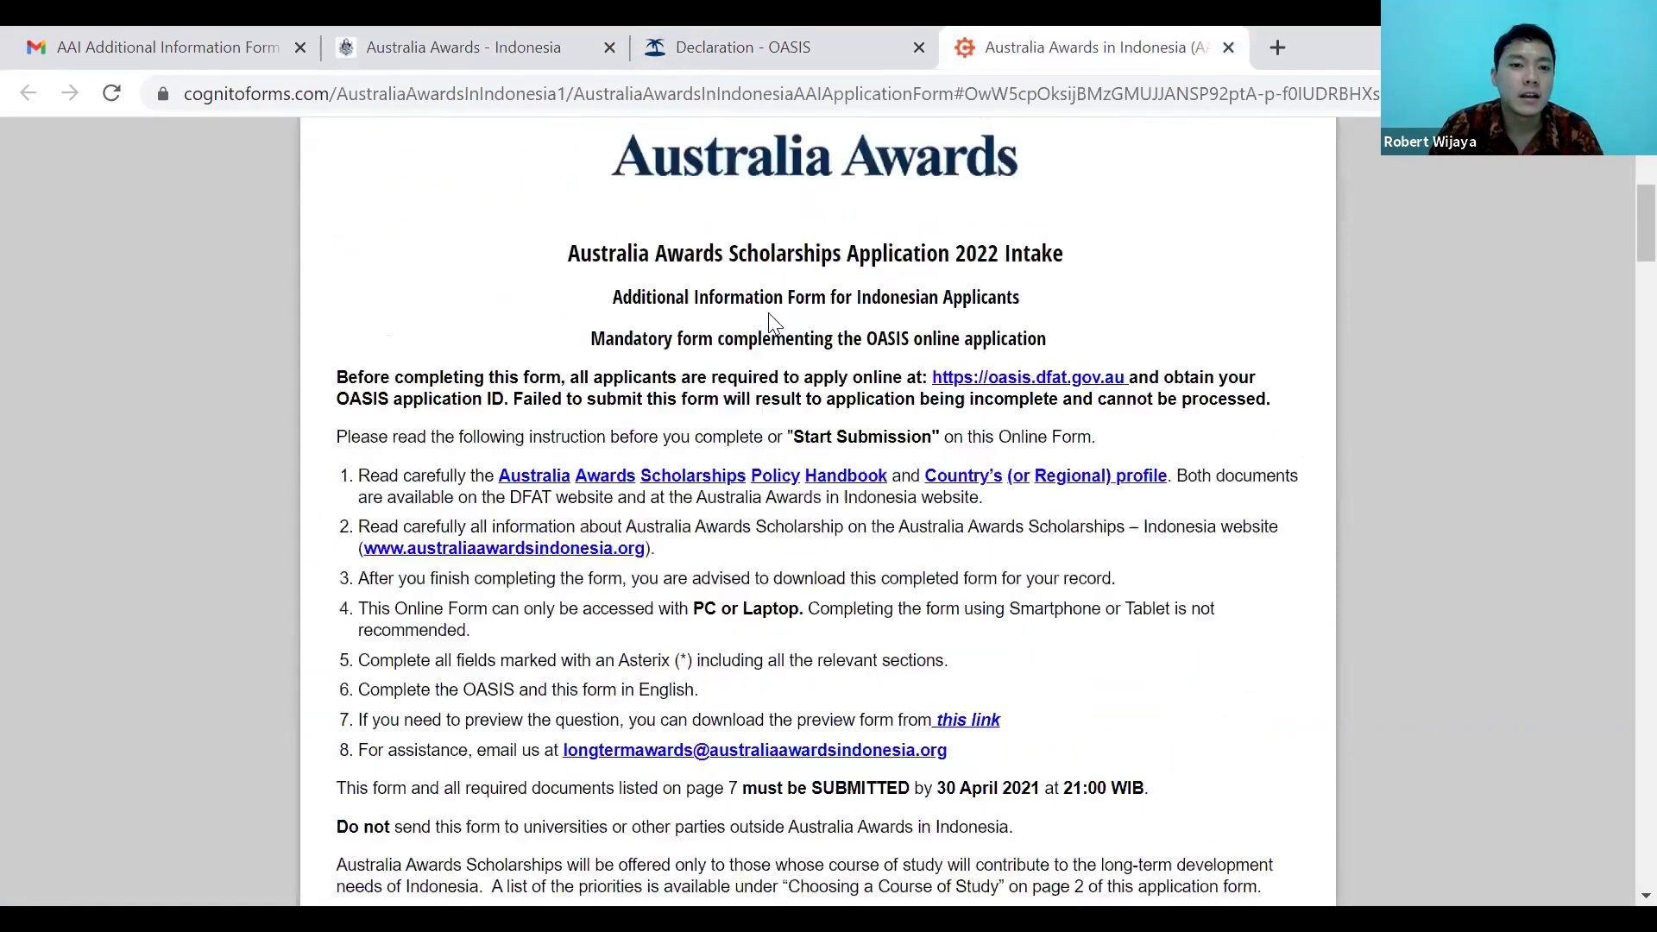
scroll(766, 436, "up", 5)
scroll(863, 506, "down", 2)
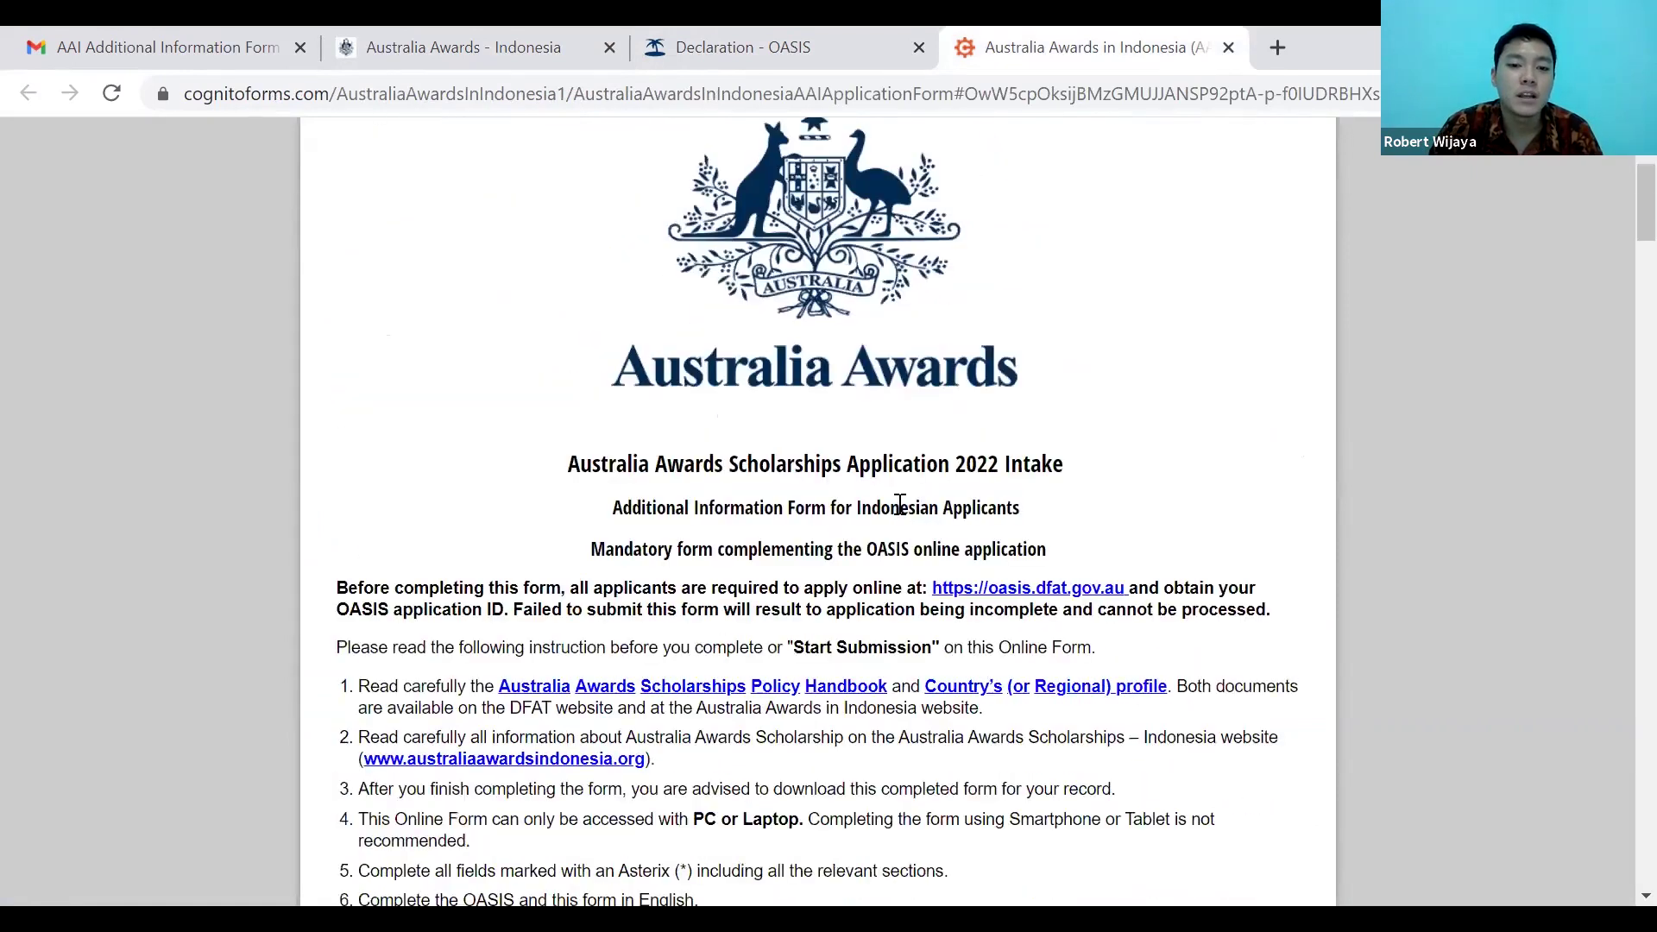
scroll(932, 475, "down", 4)
scroll(969, 448, "up", 7)
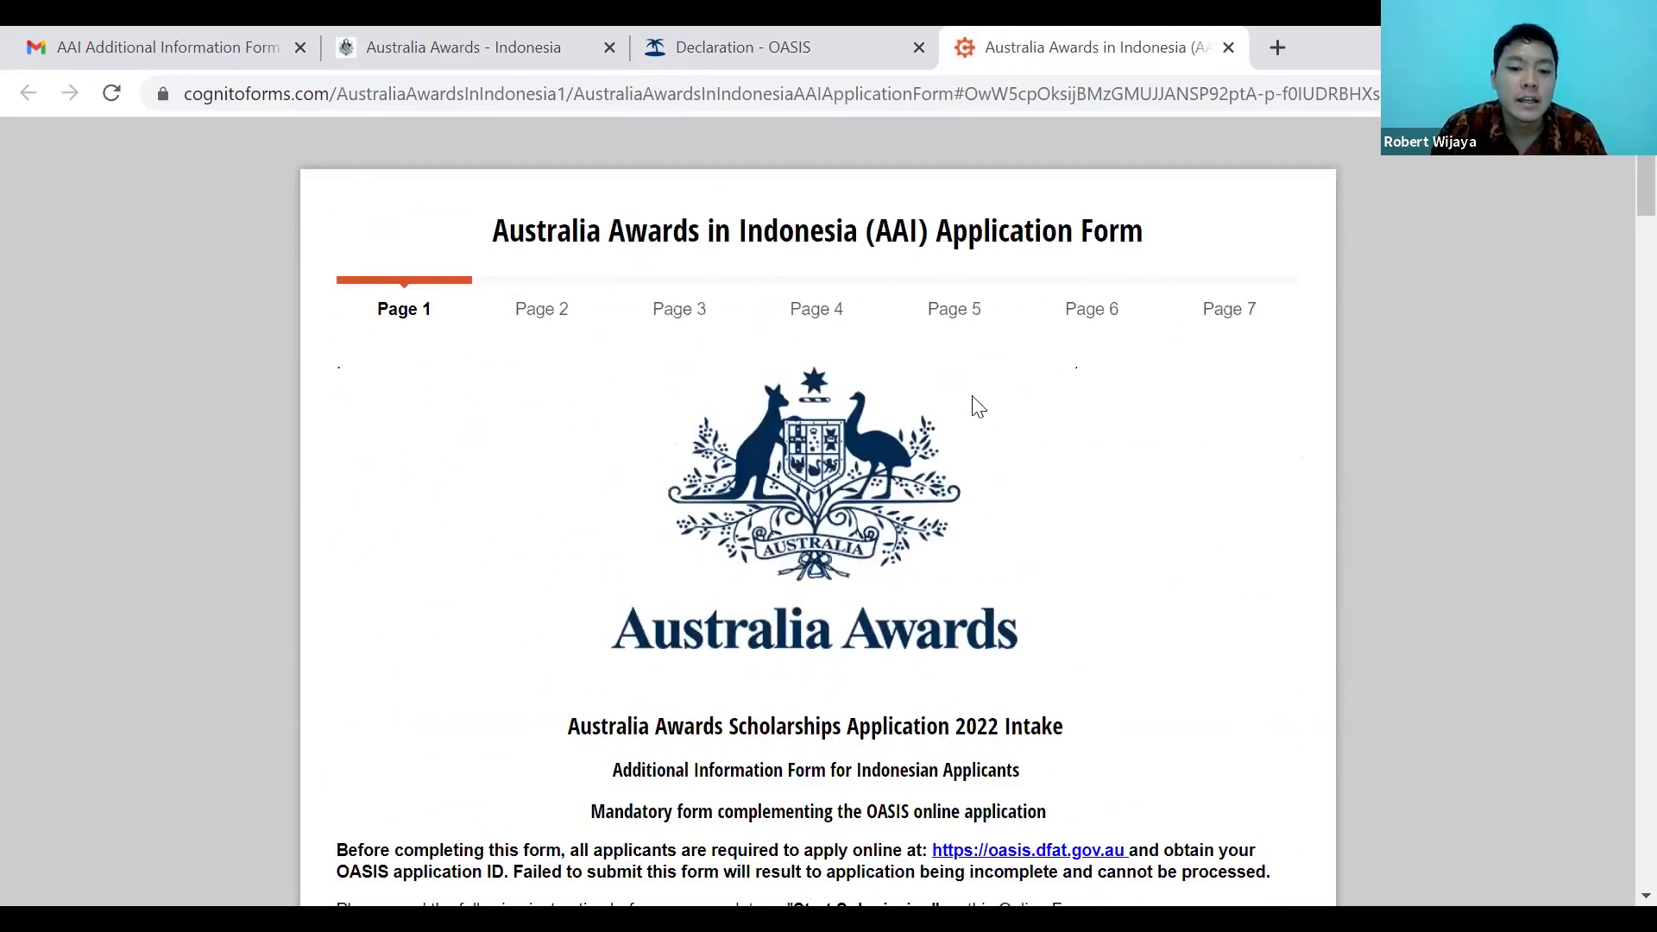
scroll(983, 414, "down", 3)
scroll(1102, 419, "down", 1)
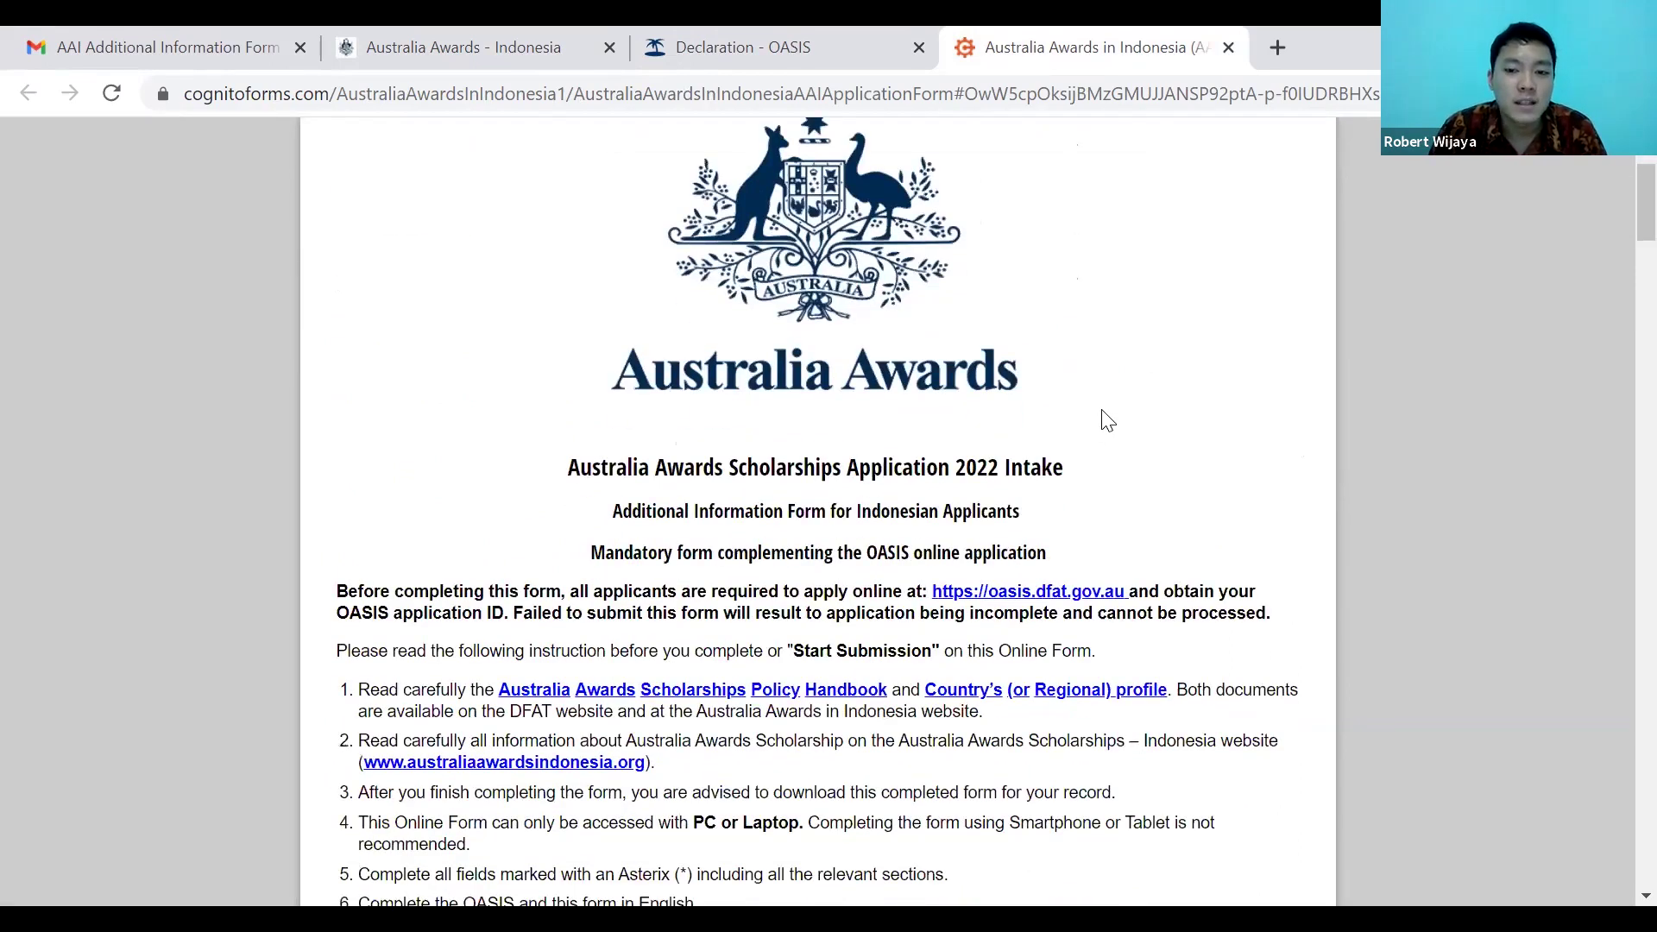
Examine the priority fields of study table, the scholarship recipient requirements and the candidate eligibility criteria on page 1.
scroll(1103, 416, "down", 20)
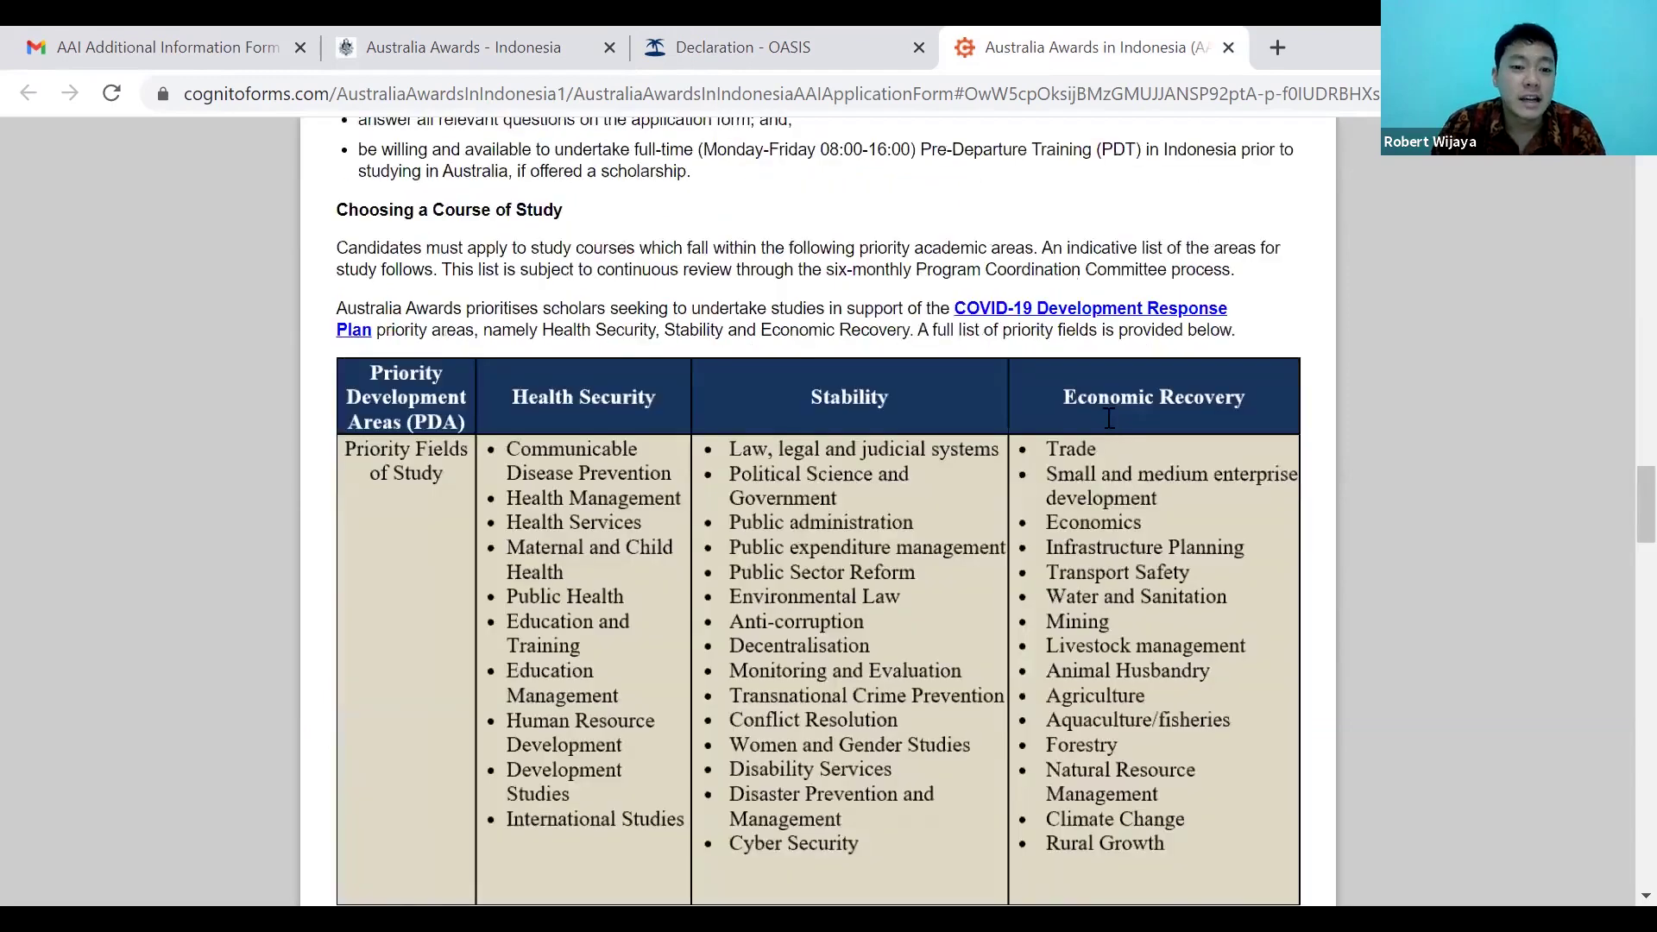
scroll(1103, 418, "down", 14)
scroll(1103, 418, "up", 4)
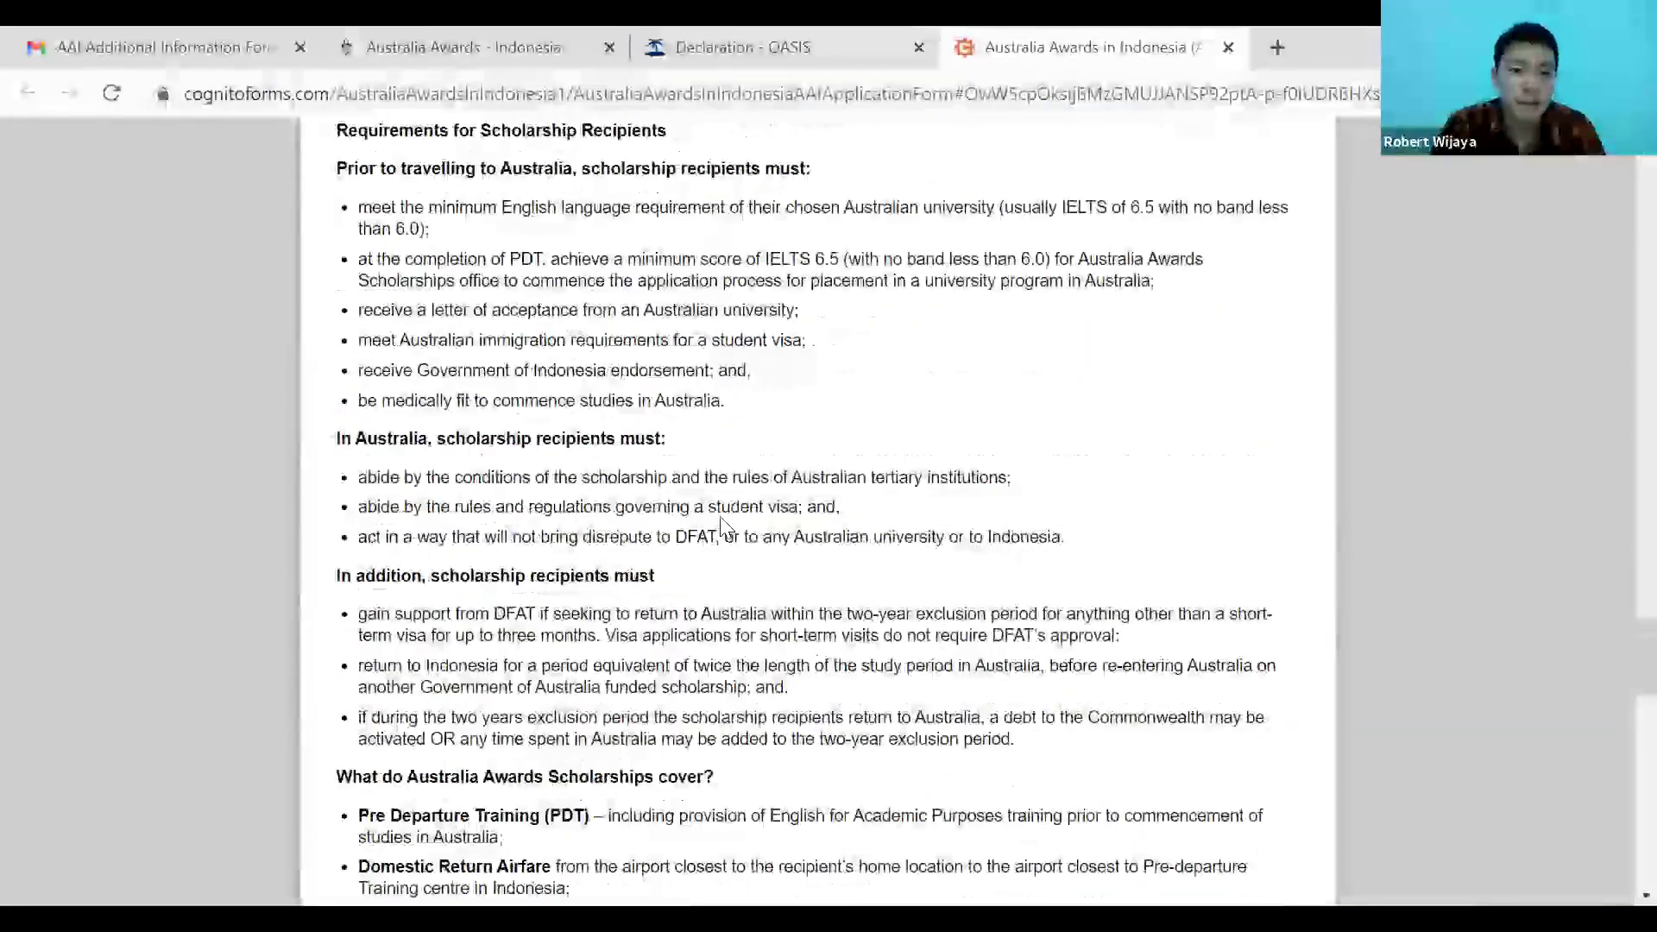
scroll(723, 525, "up", 7)
scroll(656, 500, "up", 12)
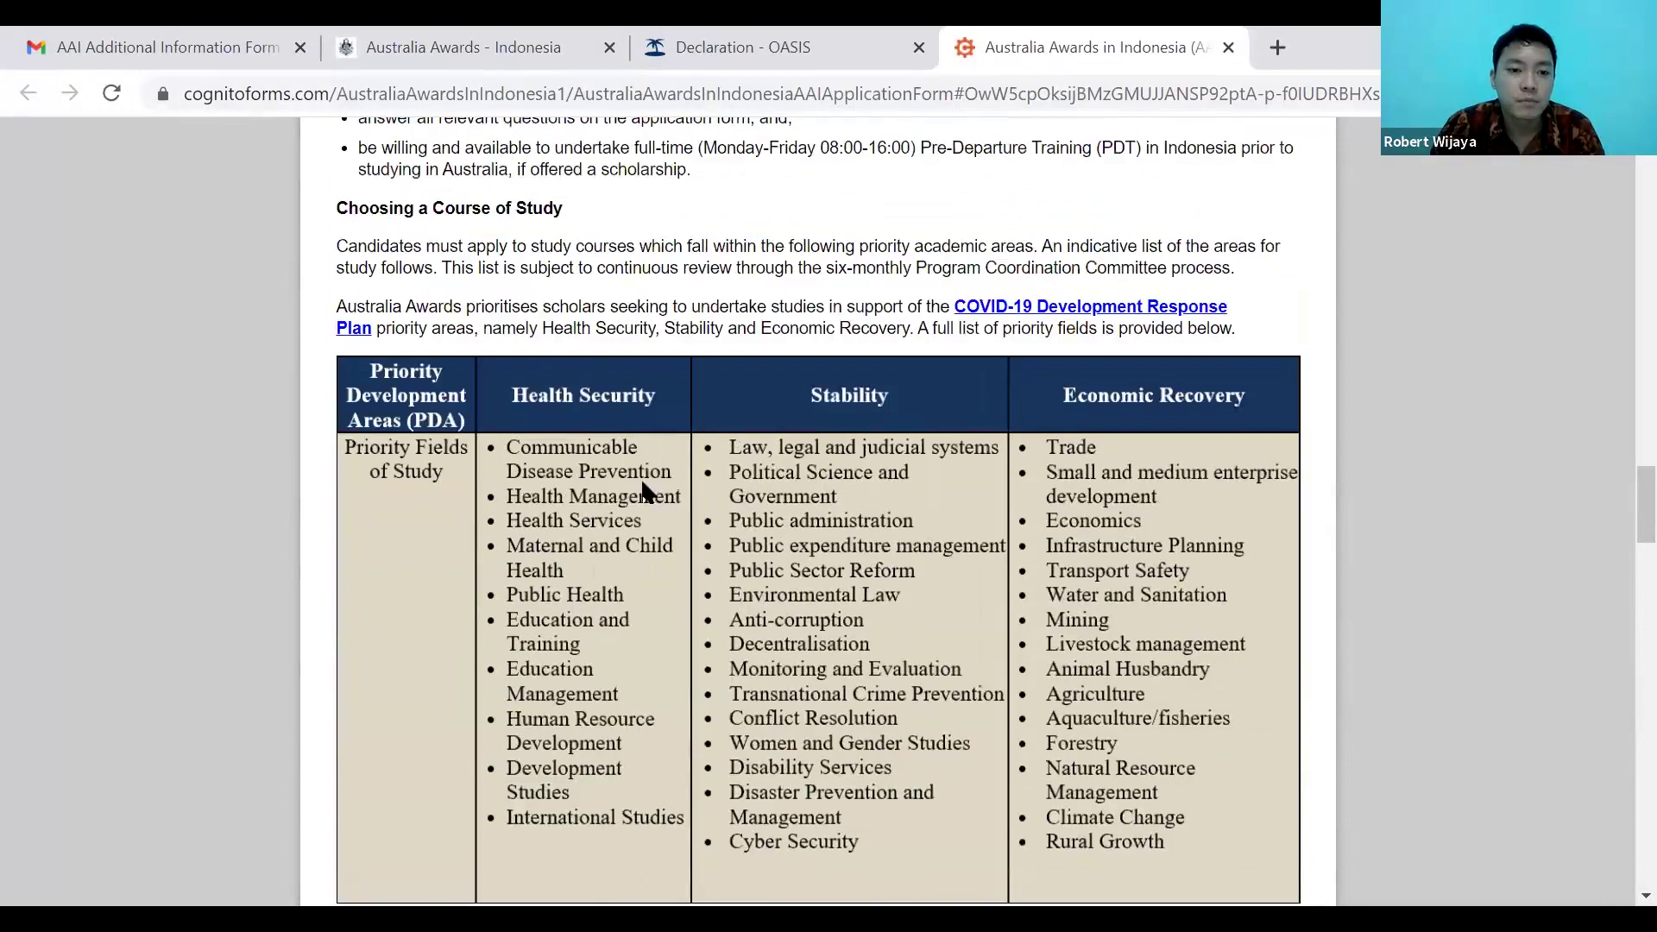
scroll(389, 328, "down", 2)
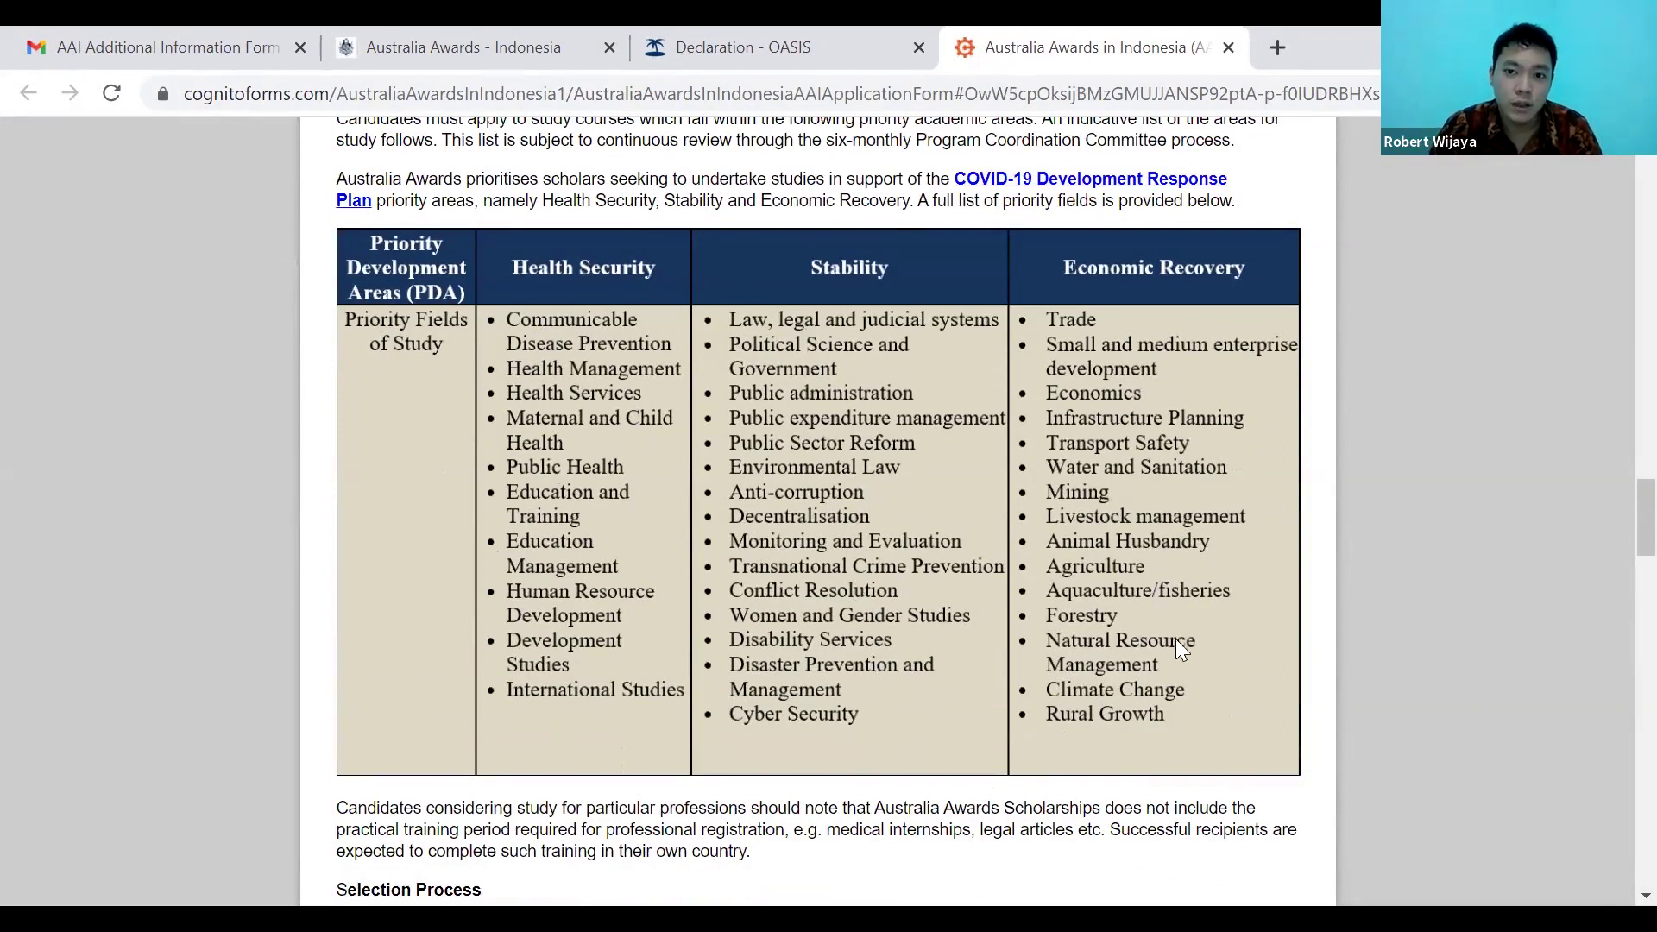
scroll(1178, 636, "up", 2)
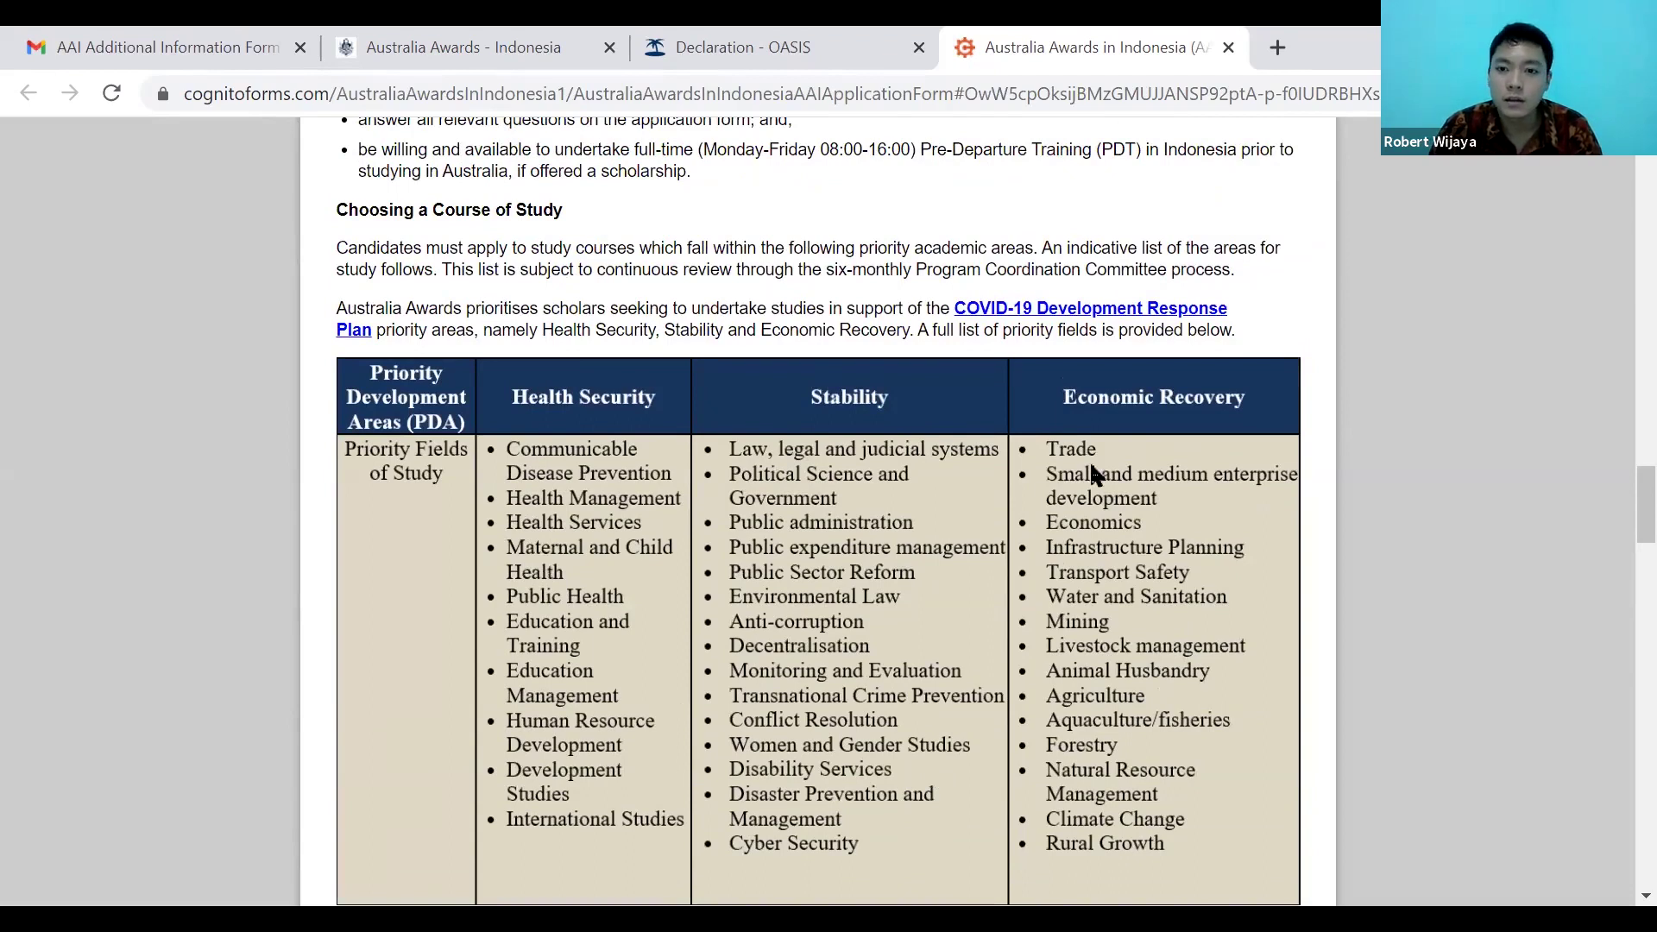
scroll(843, 583, "up", 1)
scroll(832, 601, "up", 20)
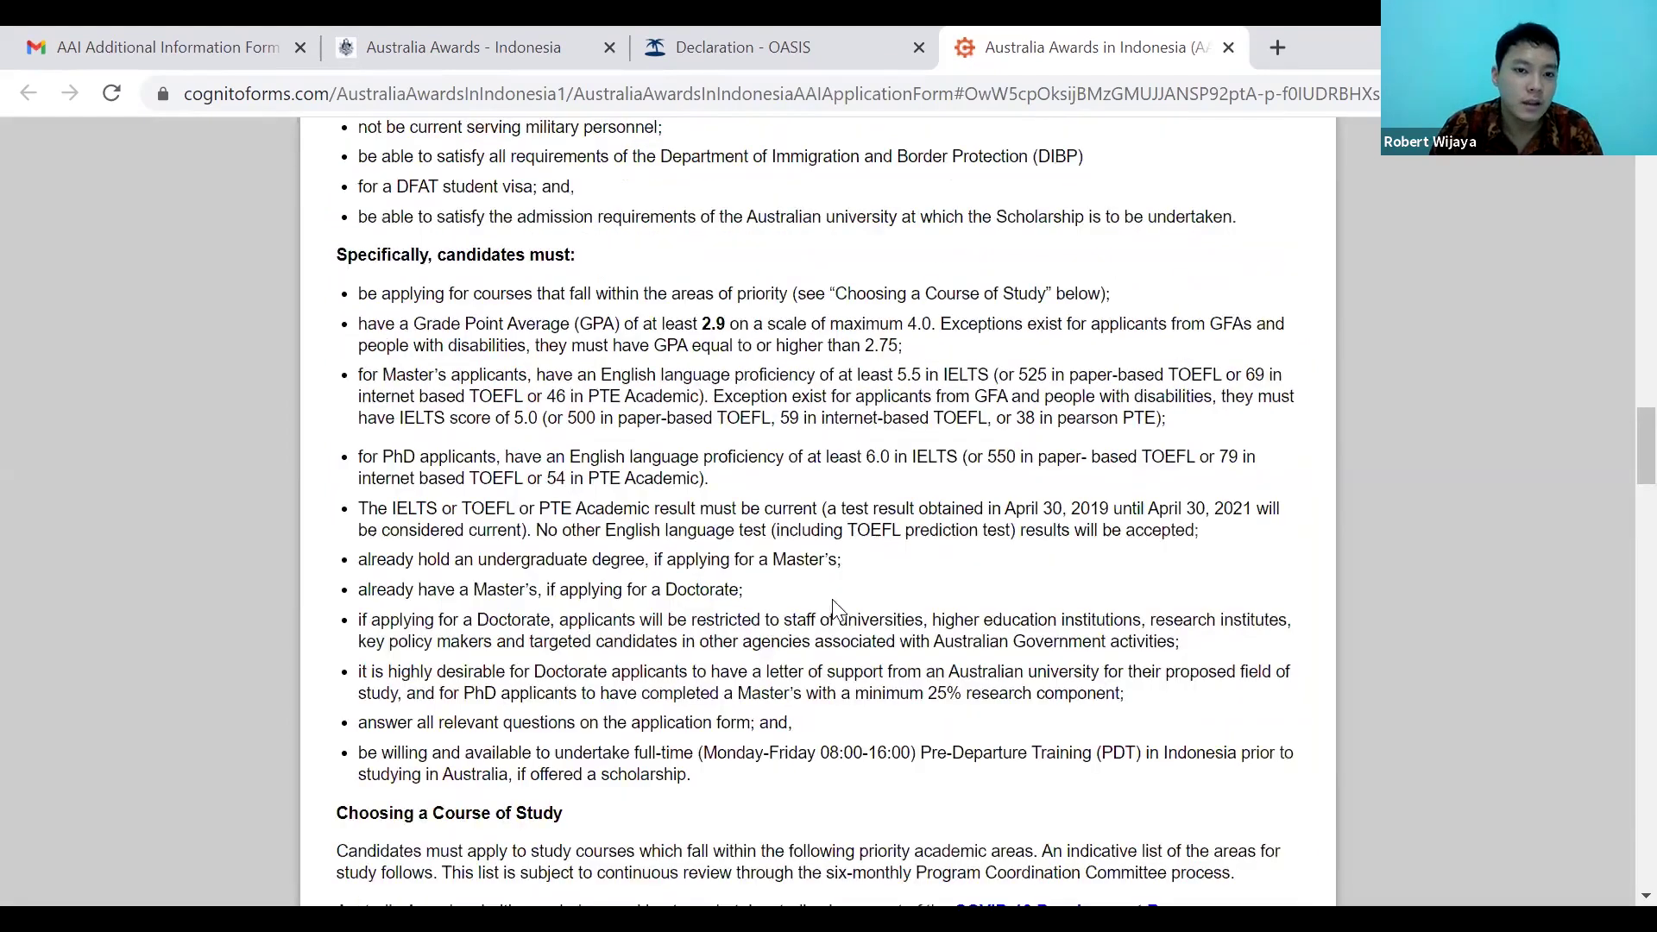
Open page 2 of the AAI form and locate the matching application ID in the OASIS application and application list.
left_click(559, 322)
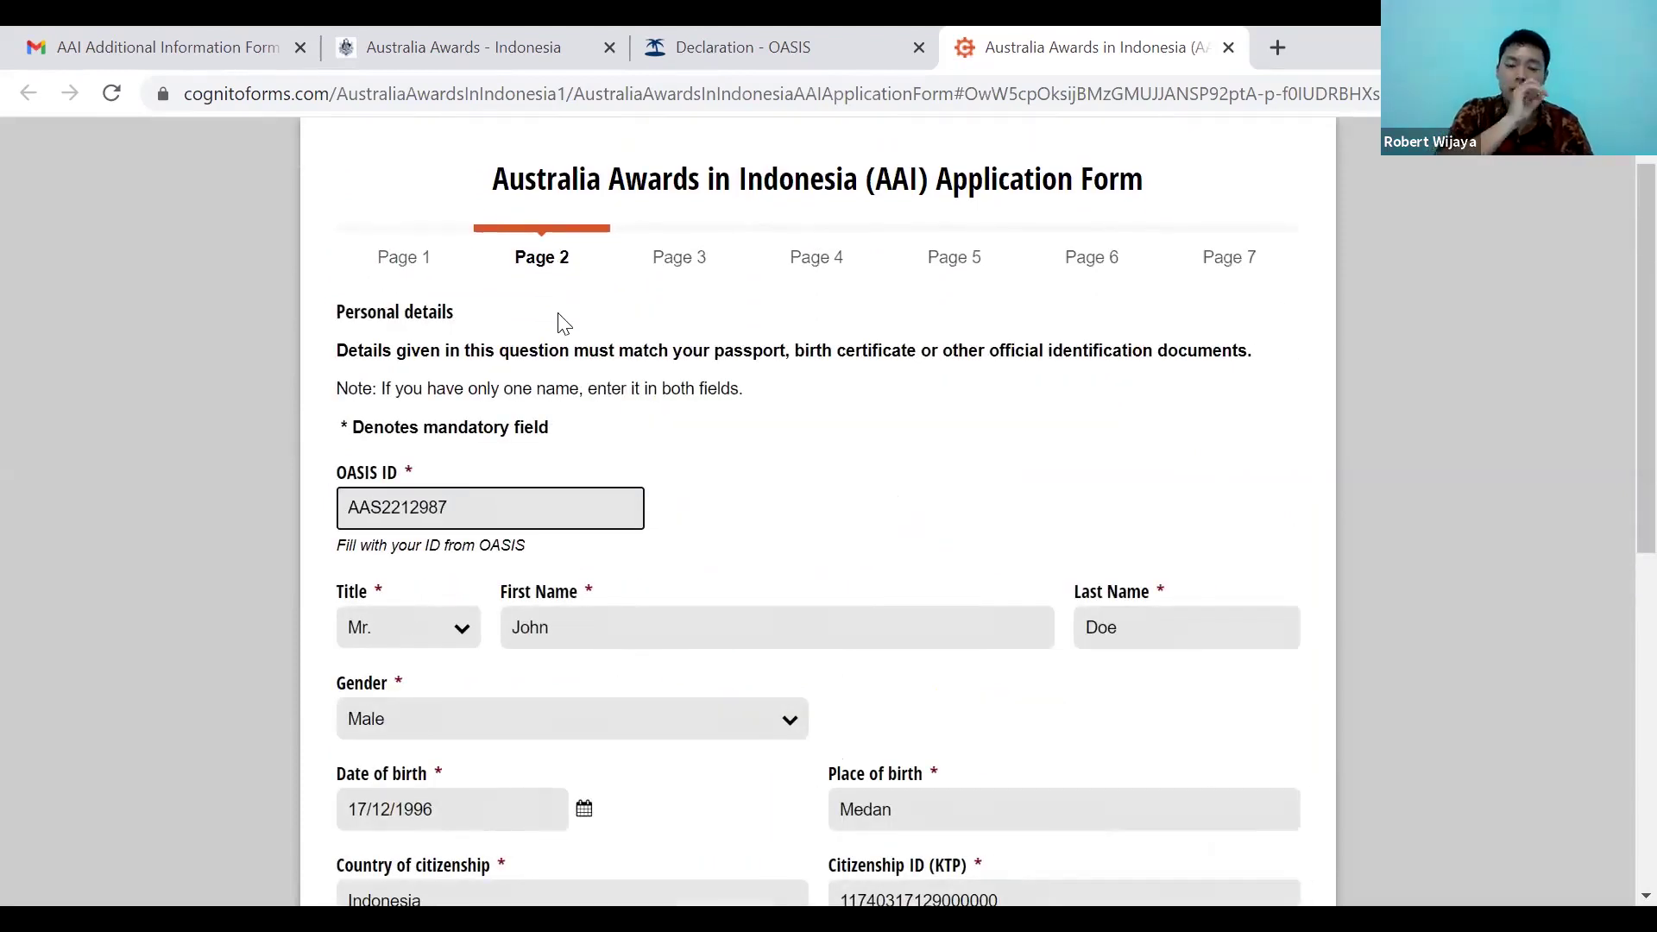
scroll(784, 496, "down", 2)
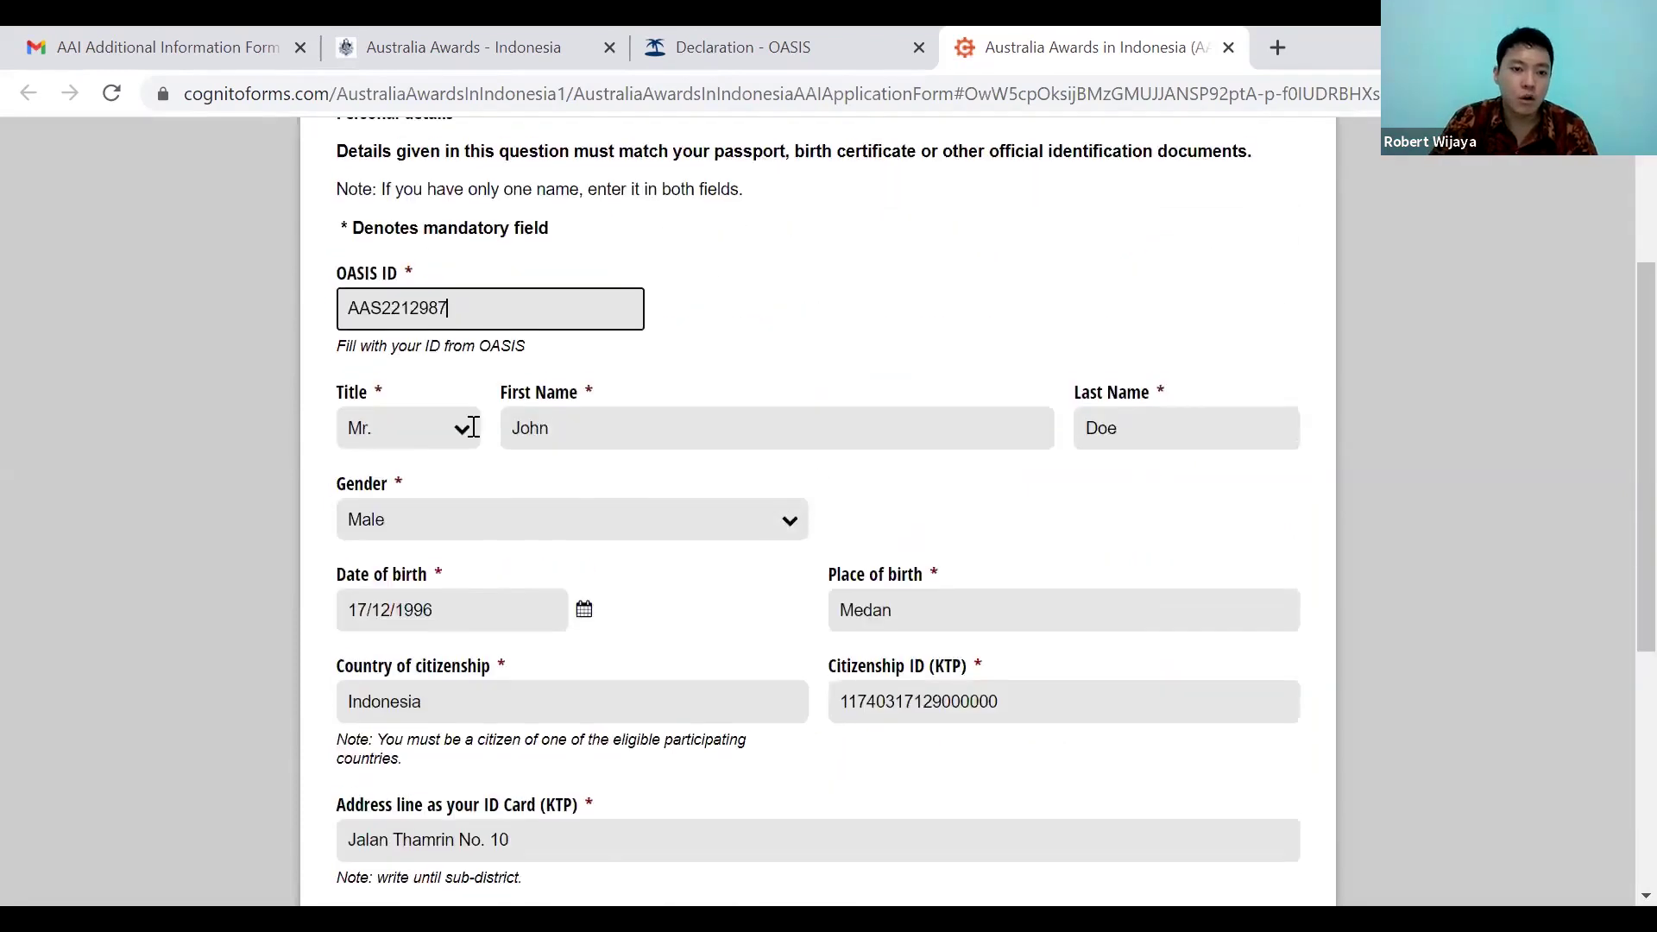
scroll(470, 427, "up", 1)
double_click(471, 427)
left_click(777, 57)
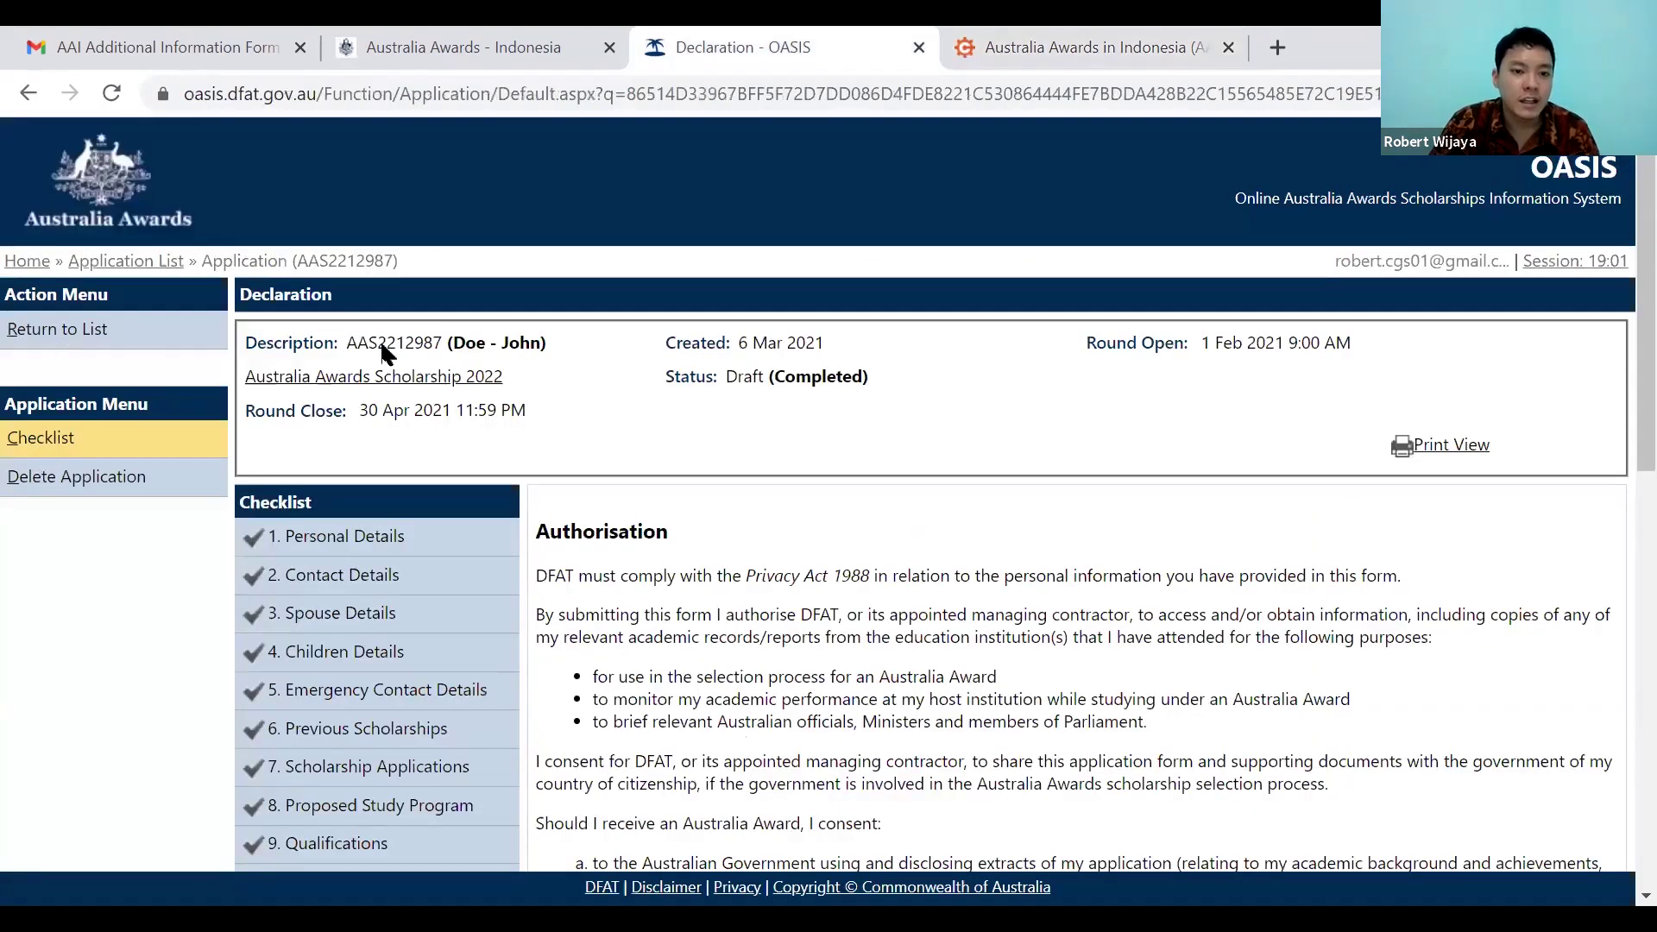
left_click(295, 376)
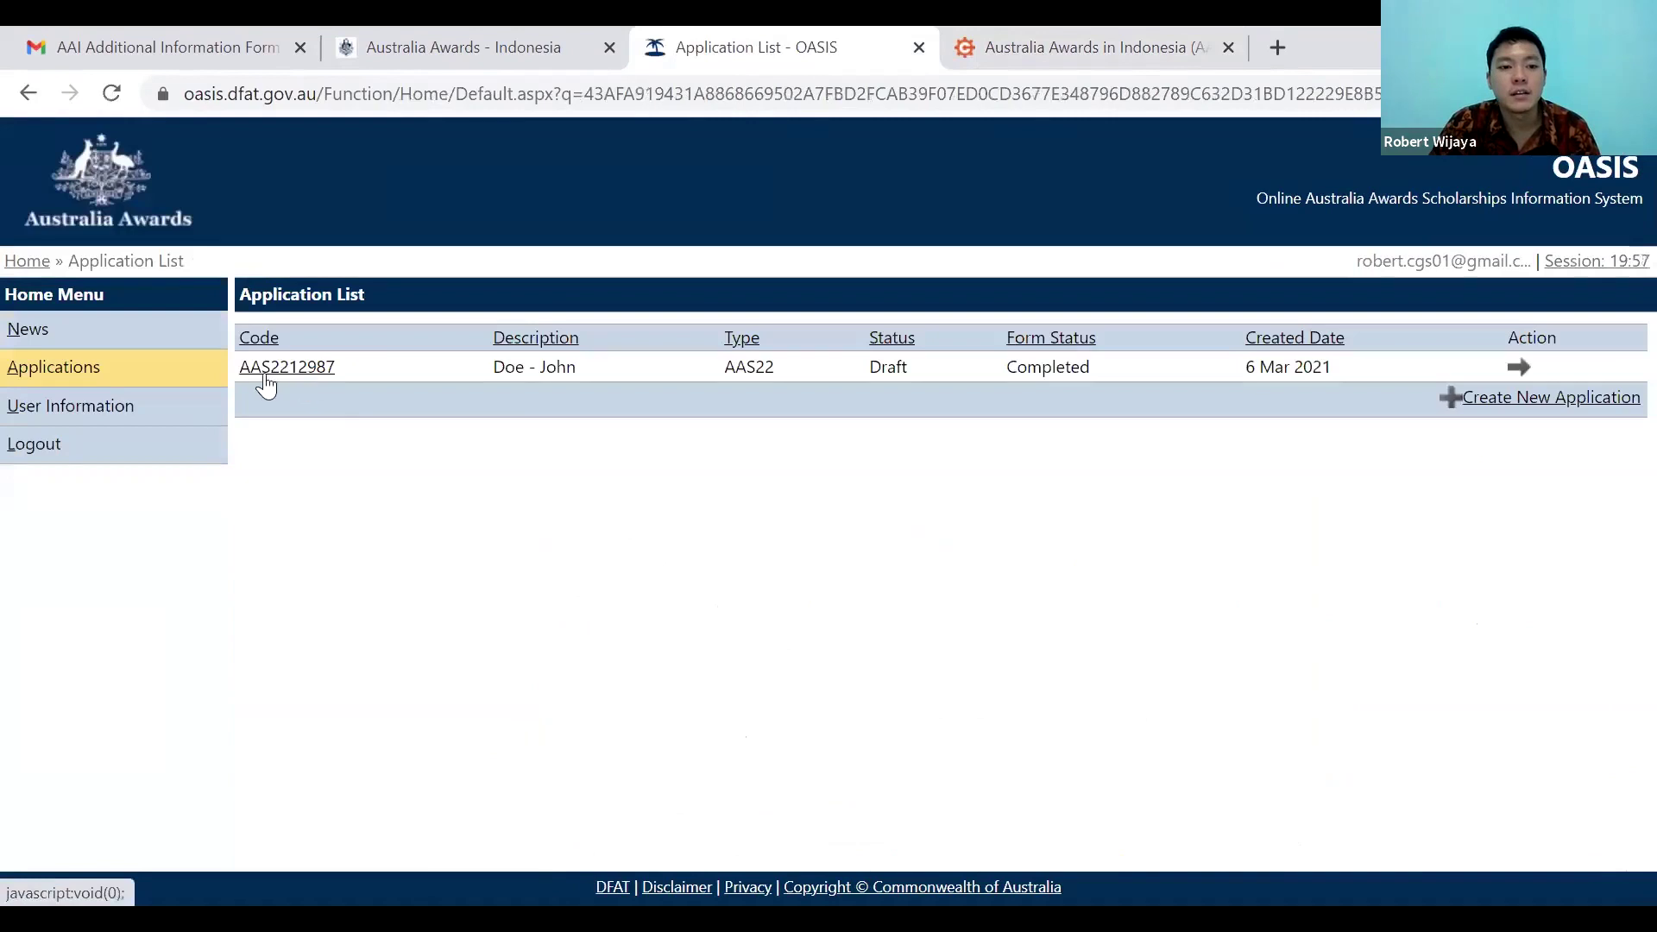
Return to the AAI form and review the personal details on page 2, from OASIS ID to address and contact fields.
left_click(1026, 46)
left_click(894, 504)
scroll(789, 604, "down", 1)
scroll(433, 492, "down", 3)
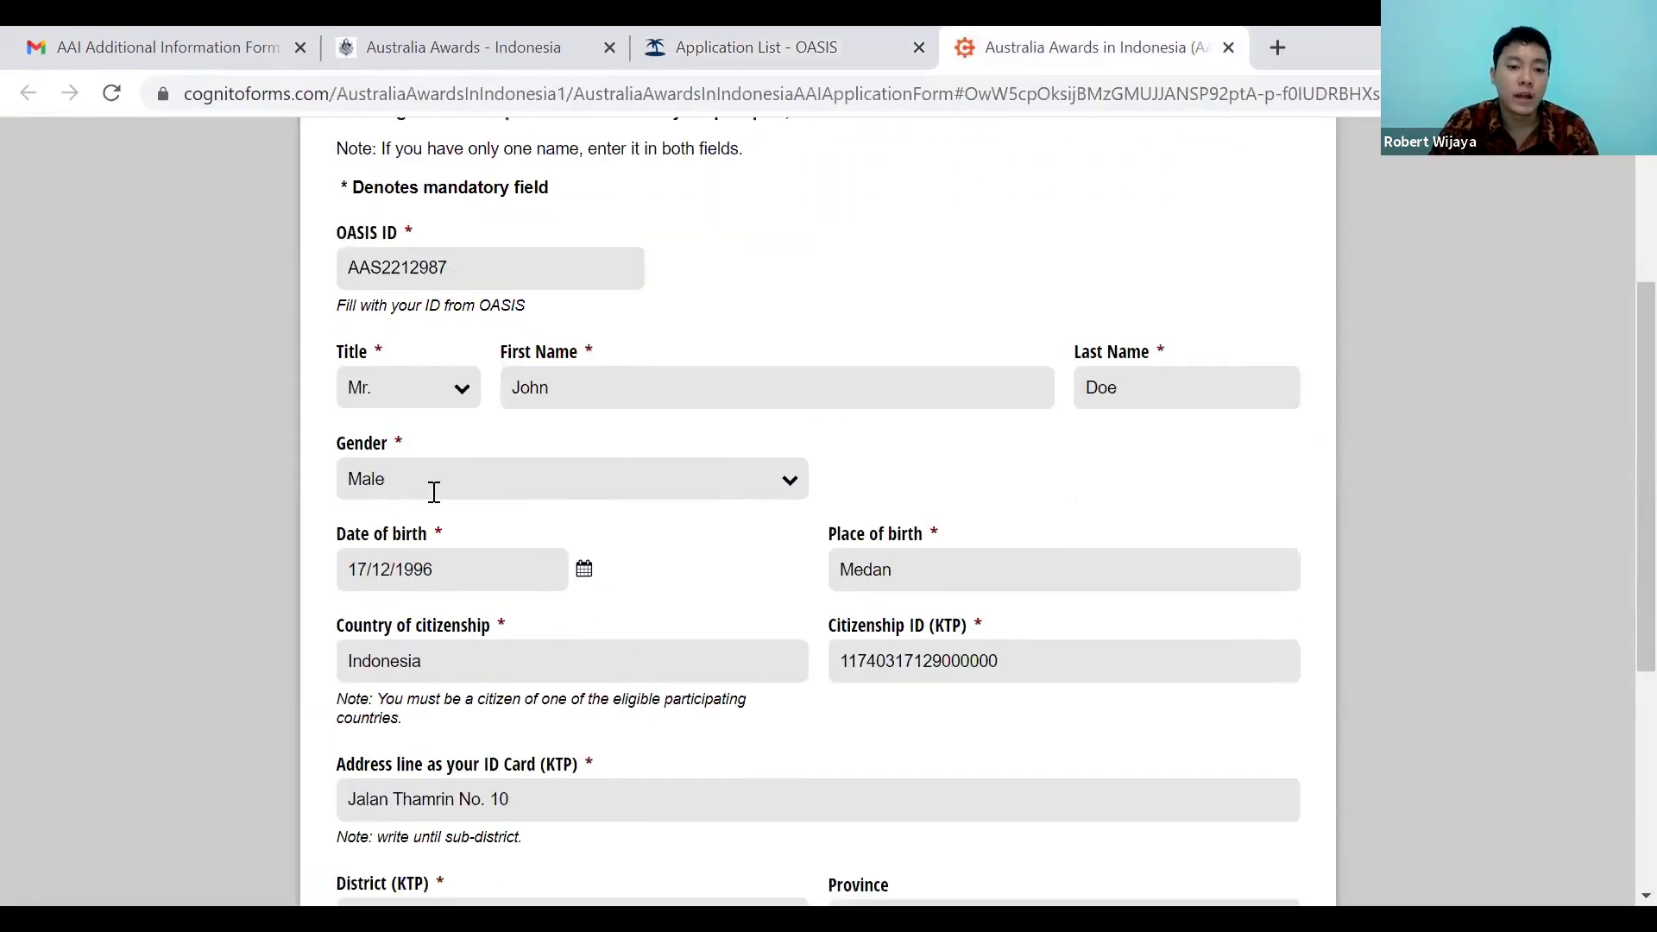
scroll(794, 604, "down", 2)
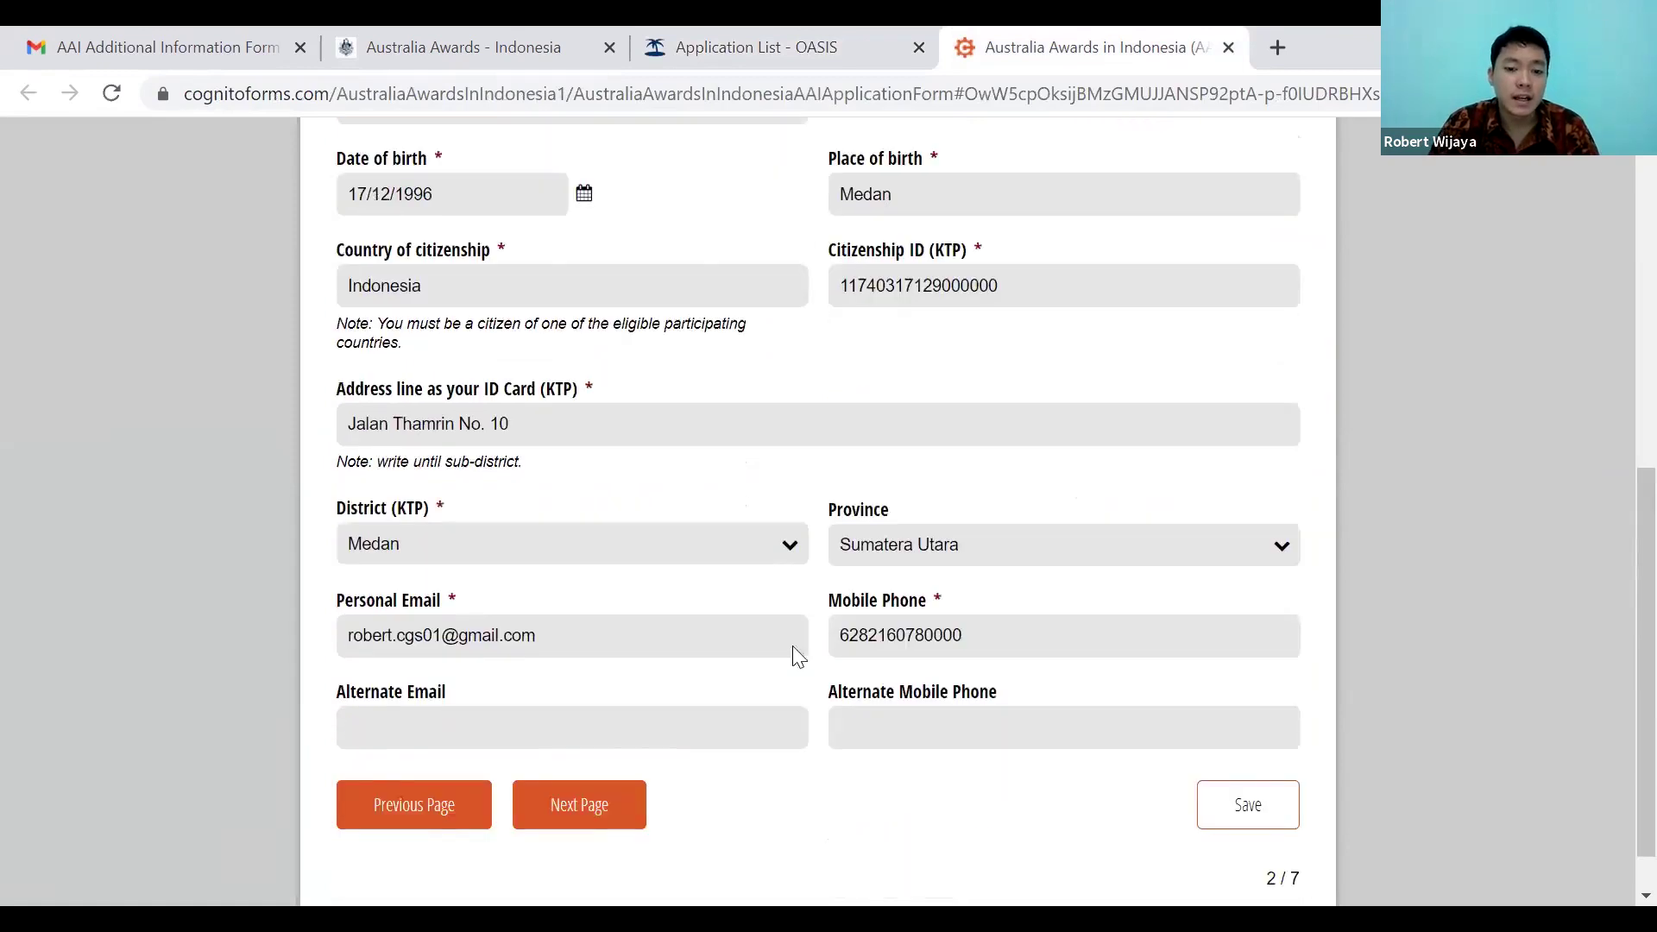
scroll(973, 577, "up", 3)
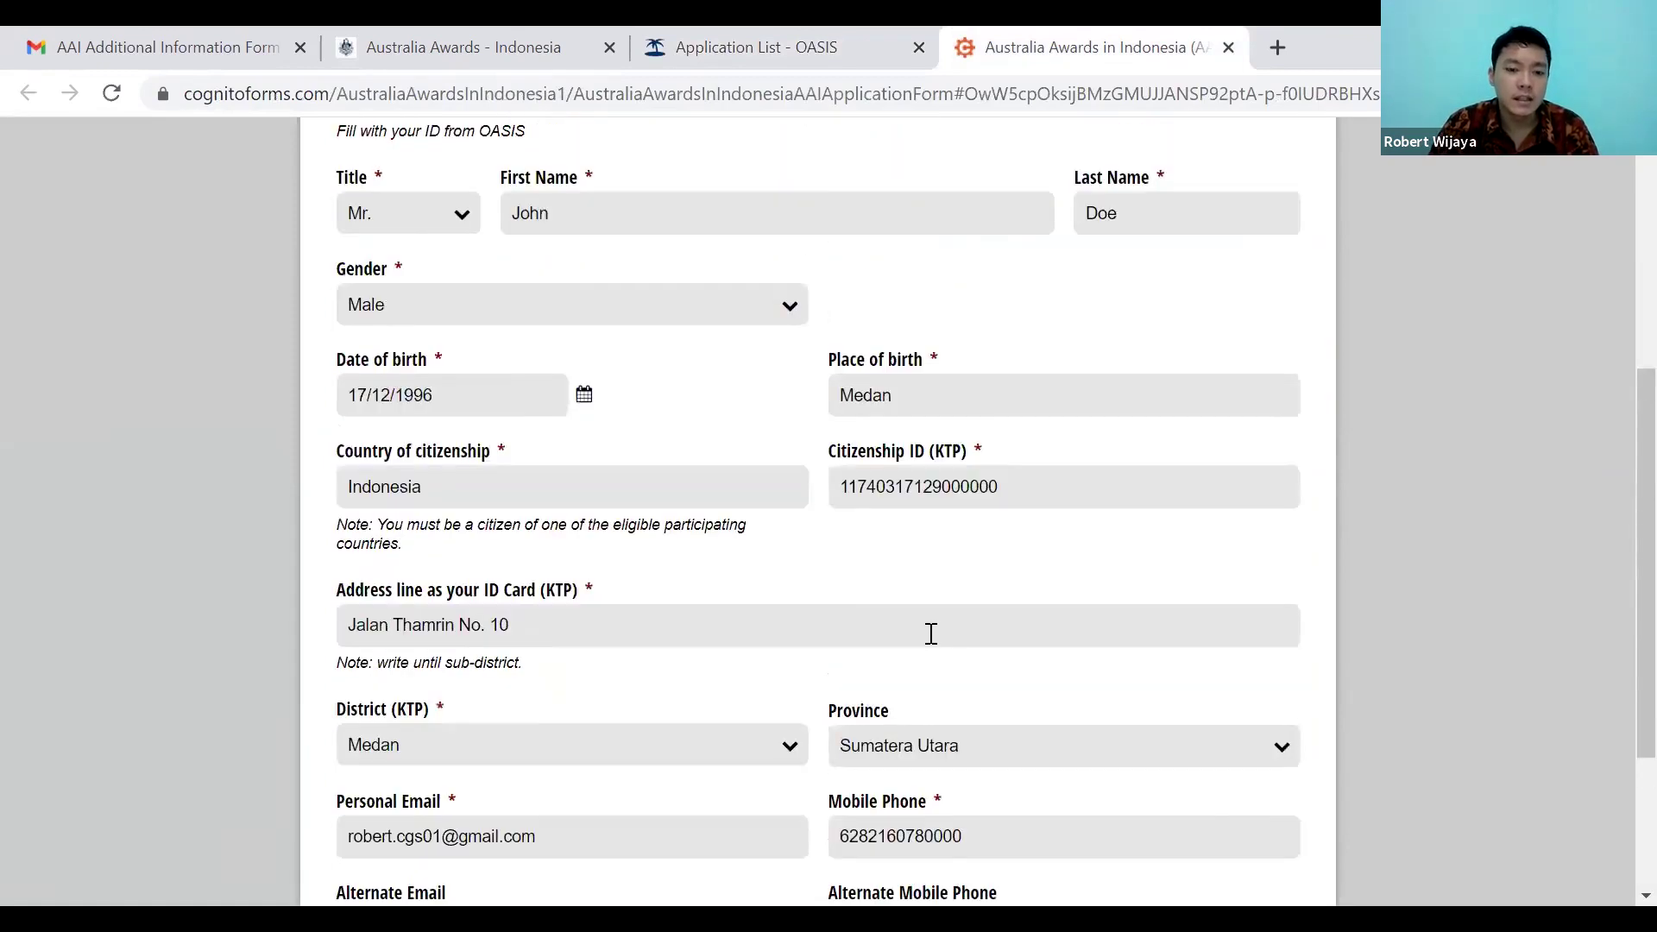
scroll(928, 632, "up", 5)
Open page 3 and compare the study fields under Stability and Health Security, ending with Economic Recovery selected as the Priority Development Area.
left_click(679, 312)
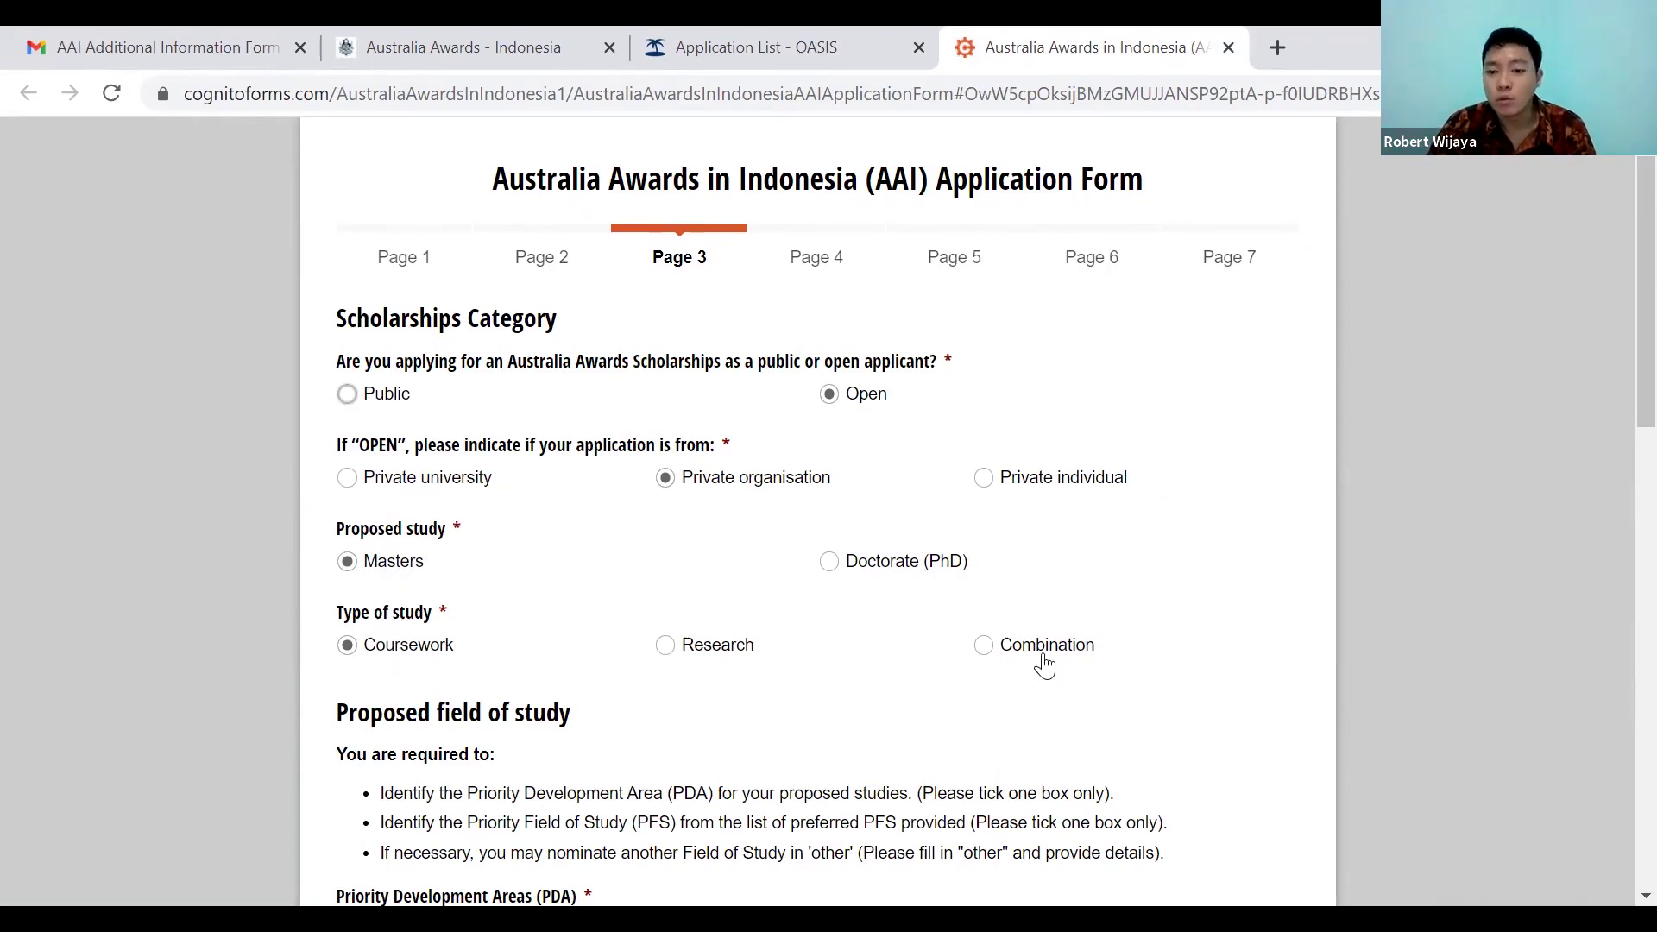
scroll(1103, 671, "down", 5)
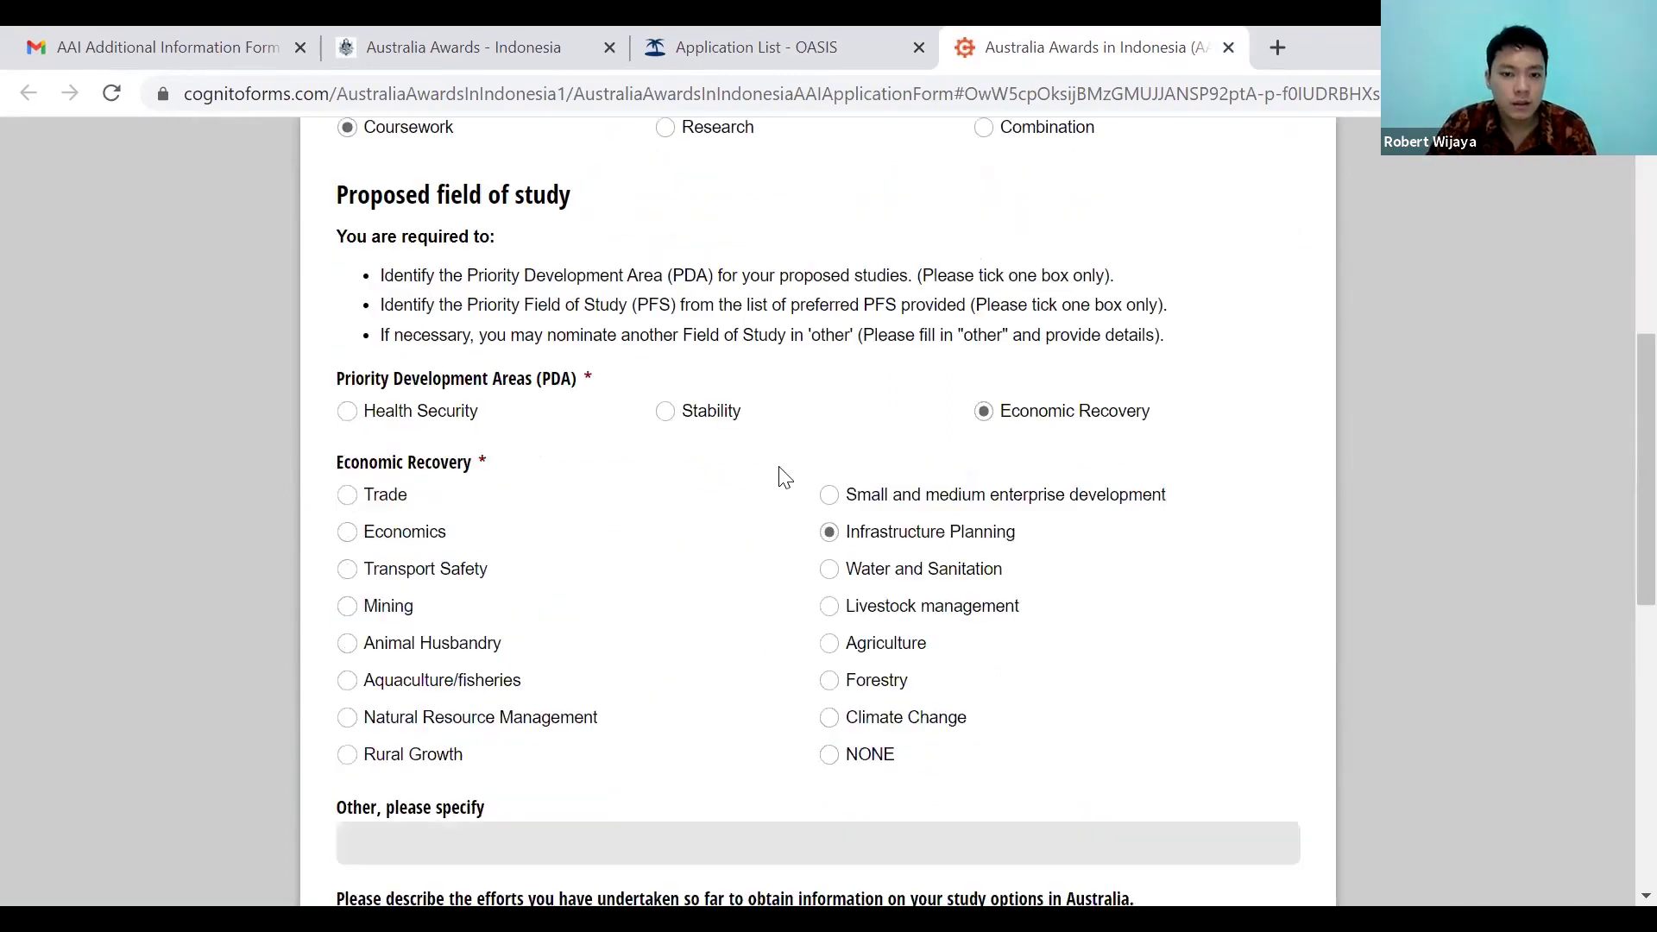
left_click(686, 423)
left_click(353, 412)
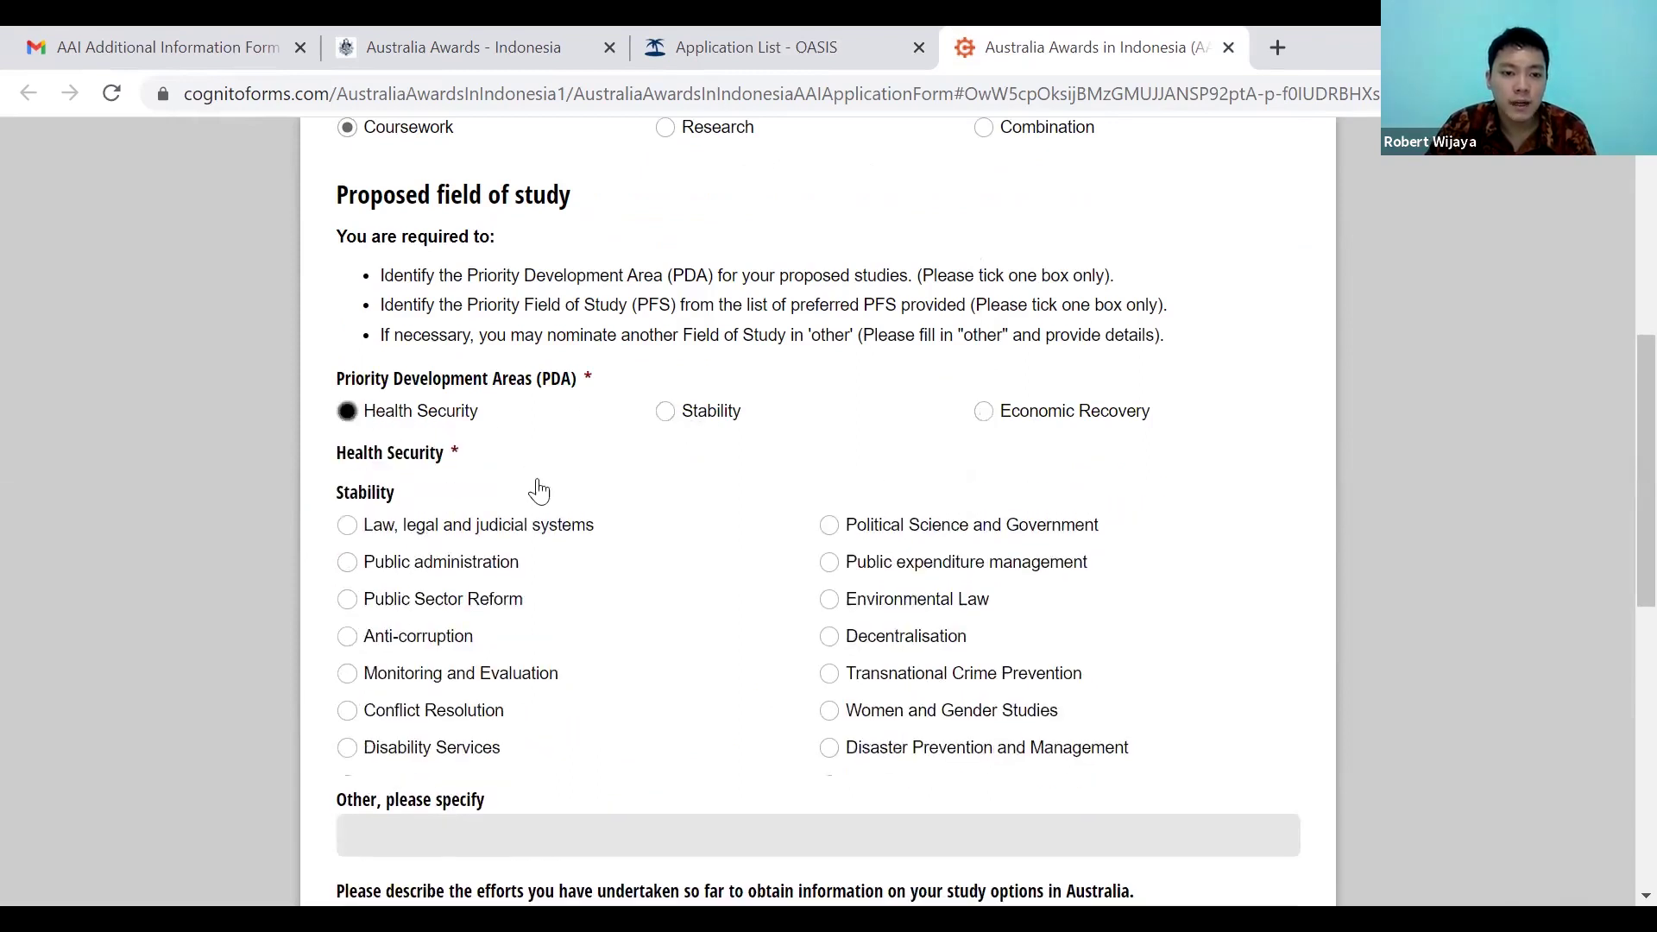
left_click(682, 423)
left_click(1008, 415)
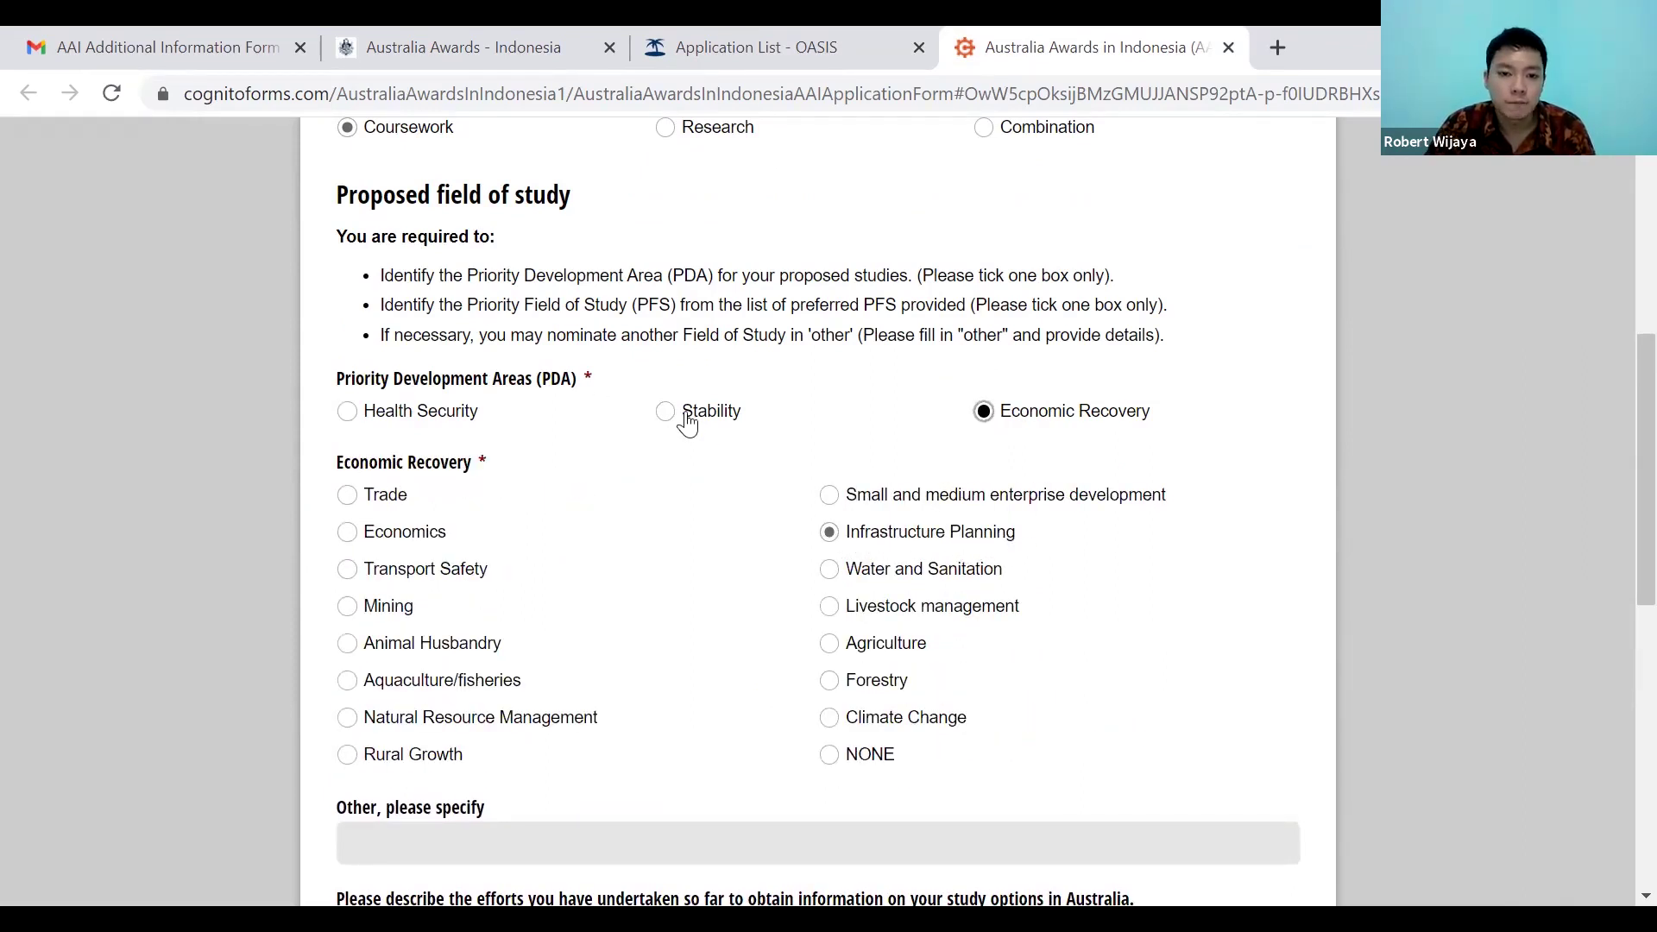
Check the NONE option and the field for specifying another field of study under Economic Recovery.
scroll(760, 488, "down", 3)
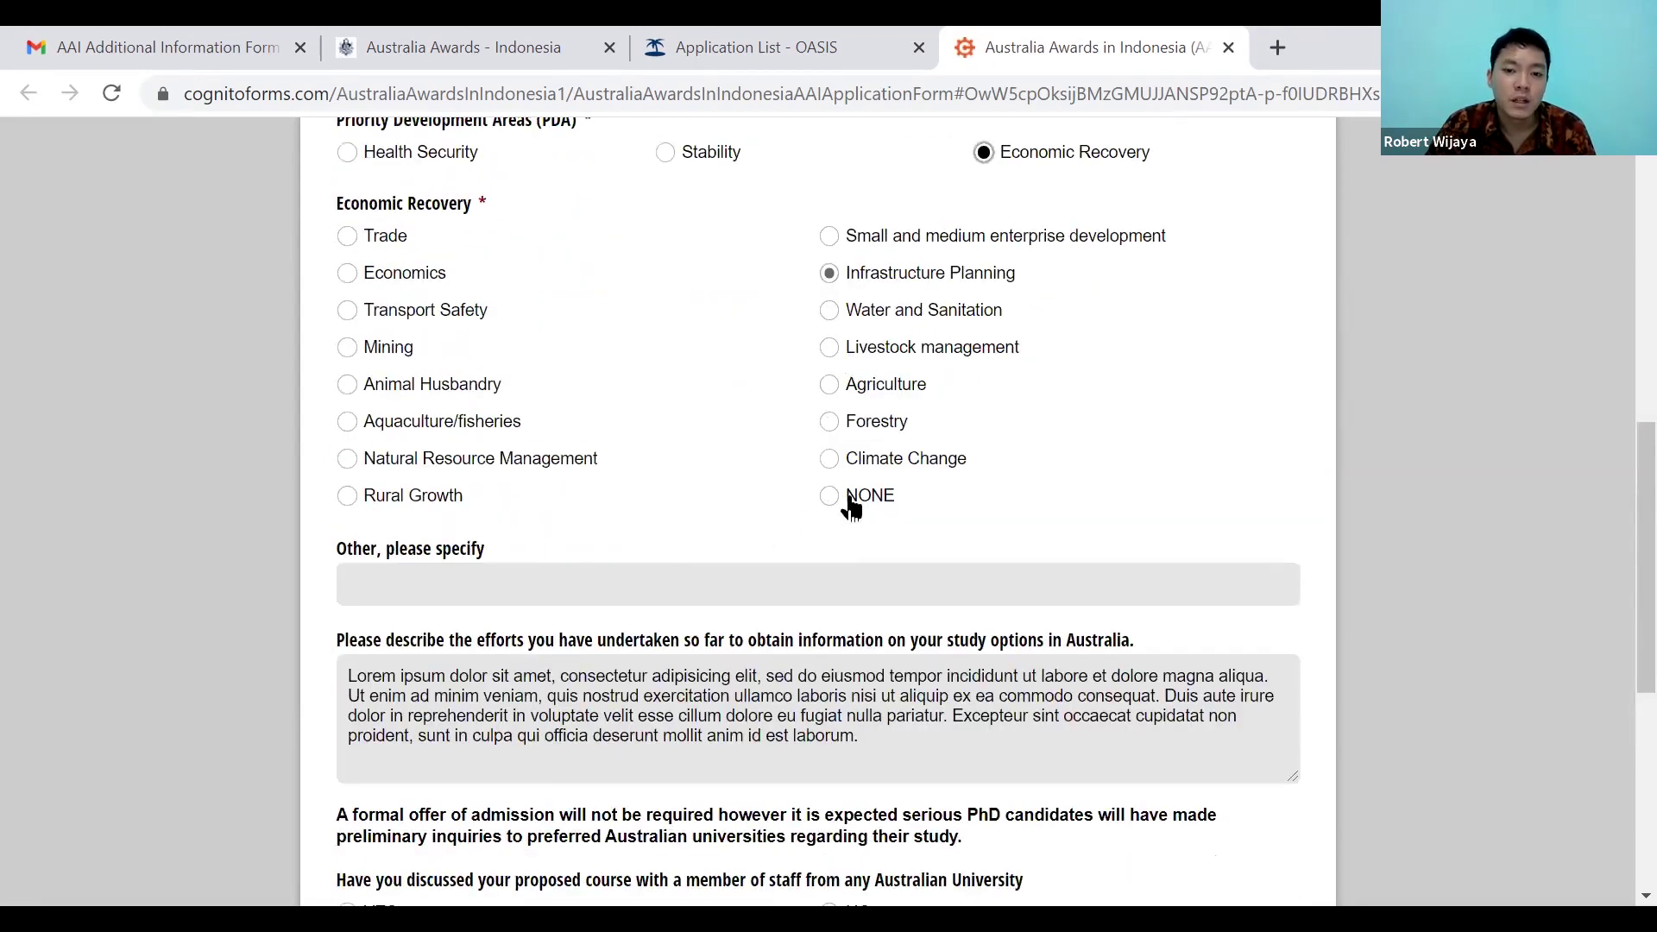
left_click(522, 597)
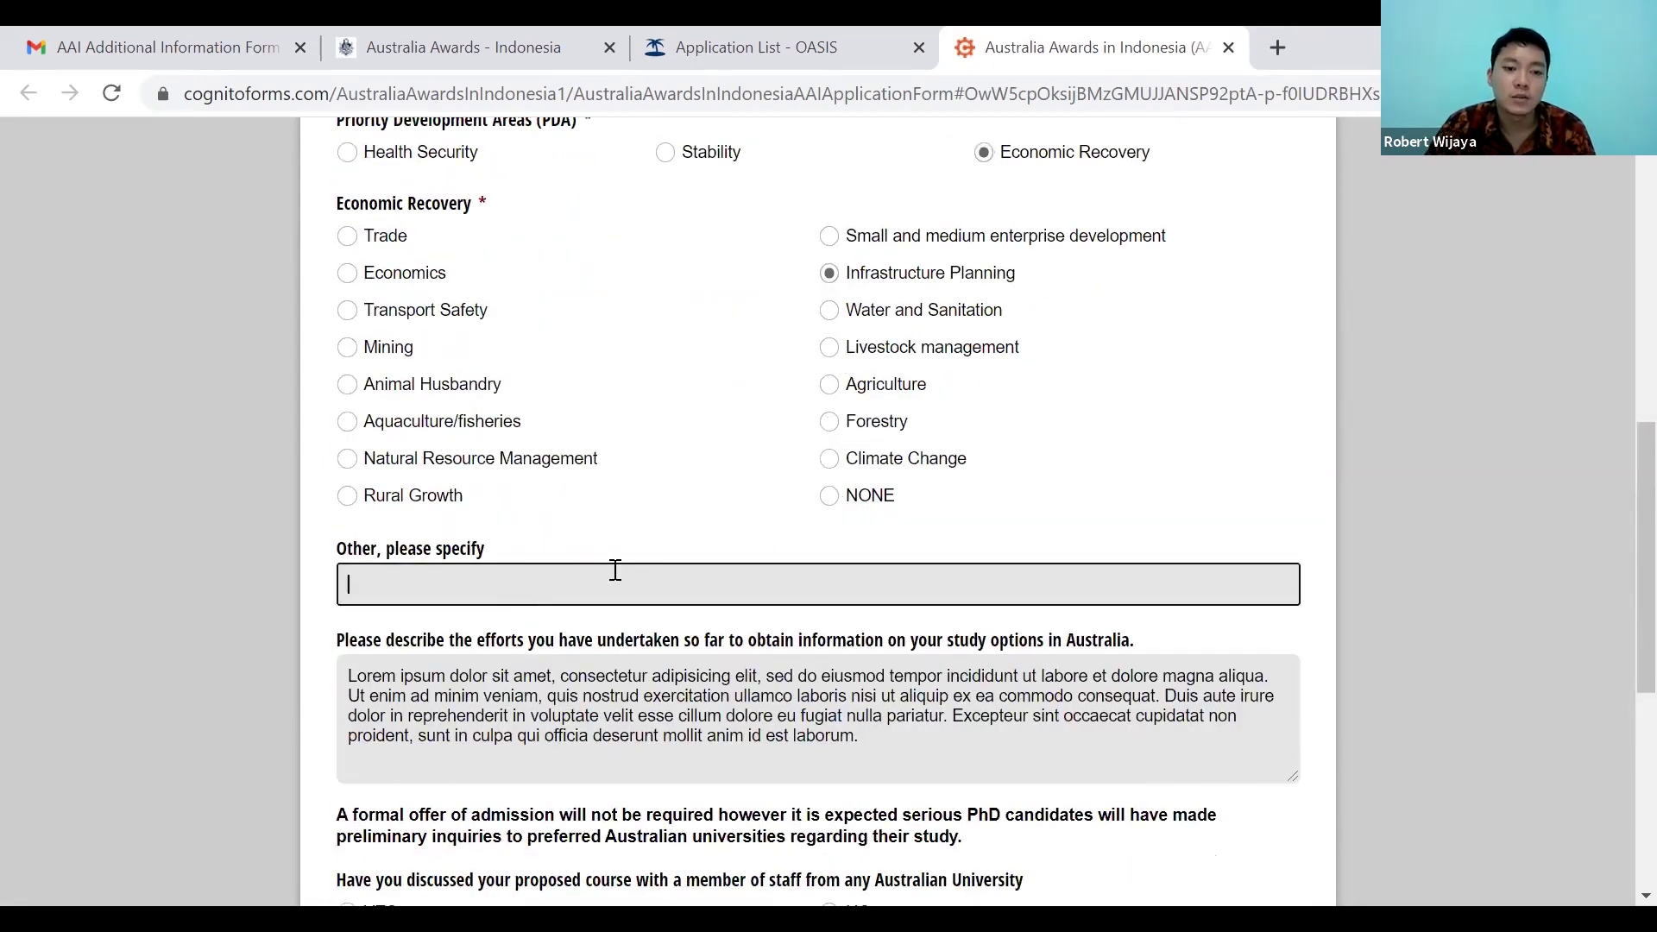
left_click(1110, 547)
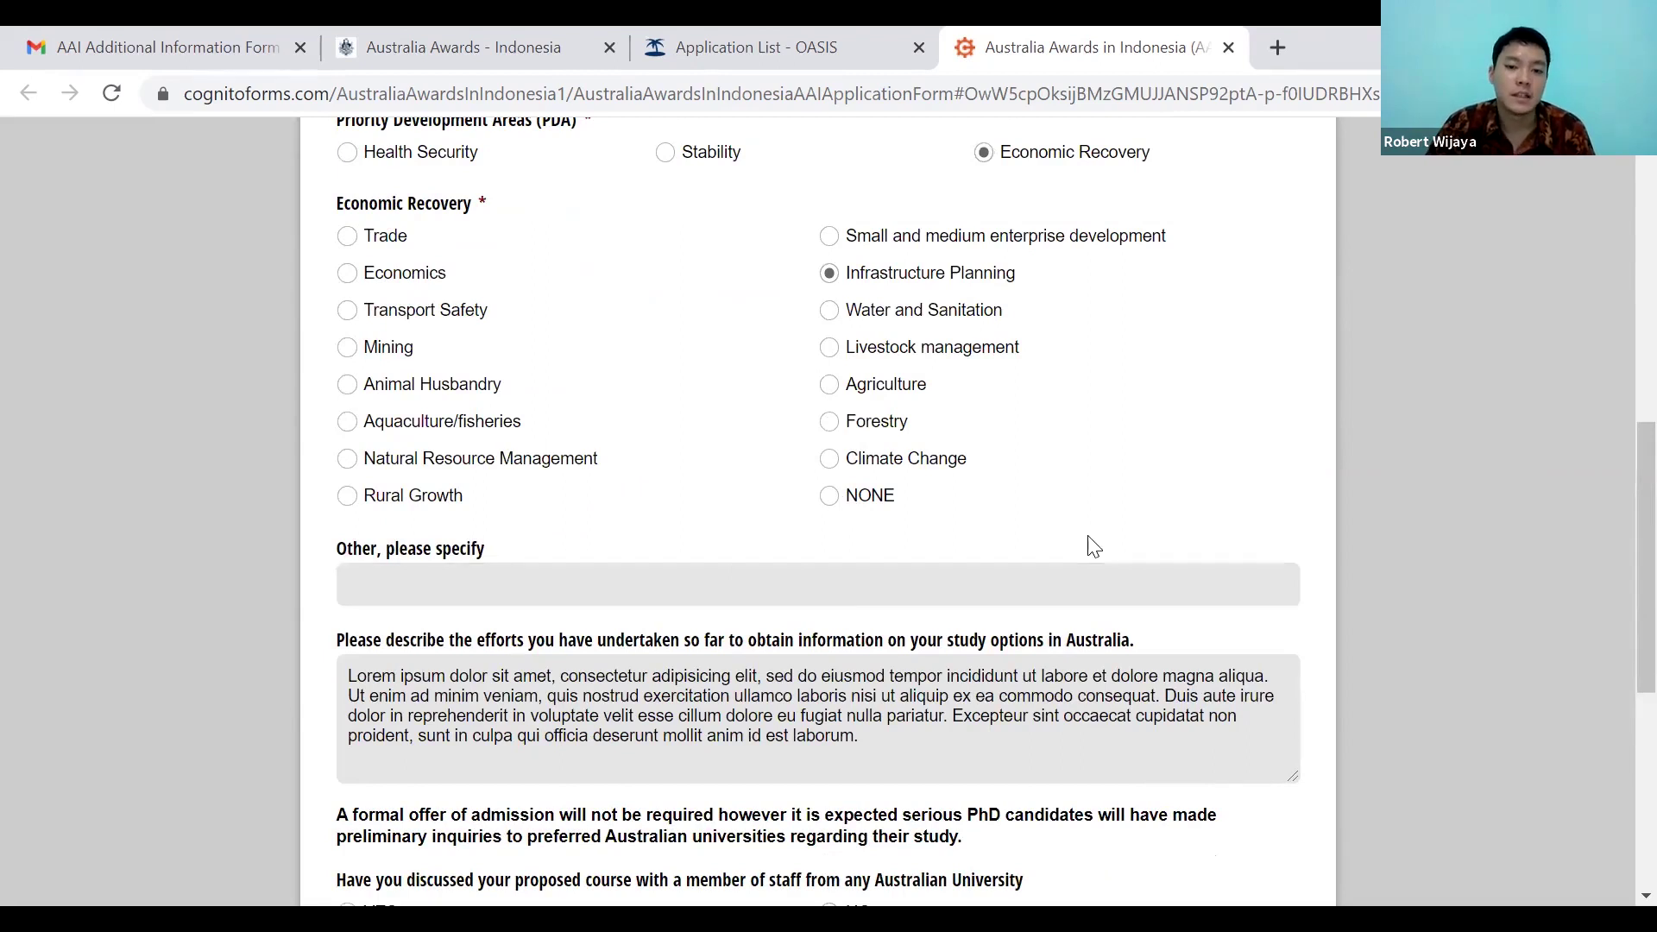
Review the answer describing efforts to obtain information on study options in Australia, leaving its text unchanged.
scroll(1094, 547, "down", 1)
scroll(628, 556, "down", 1)
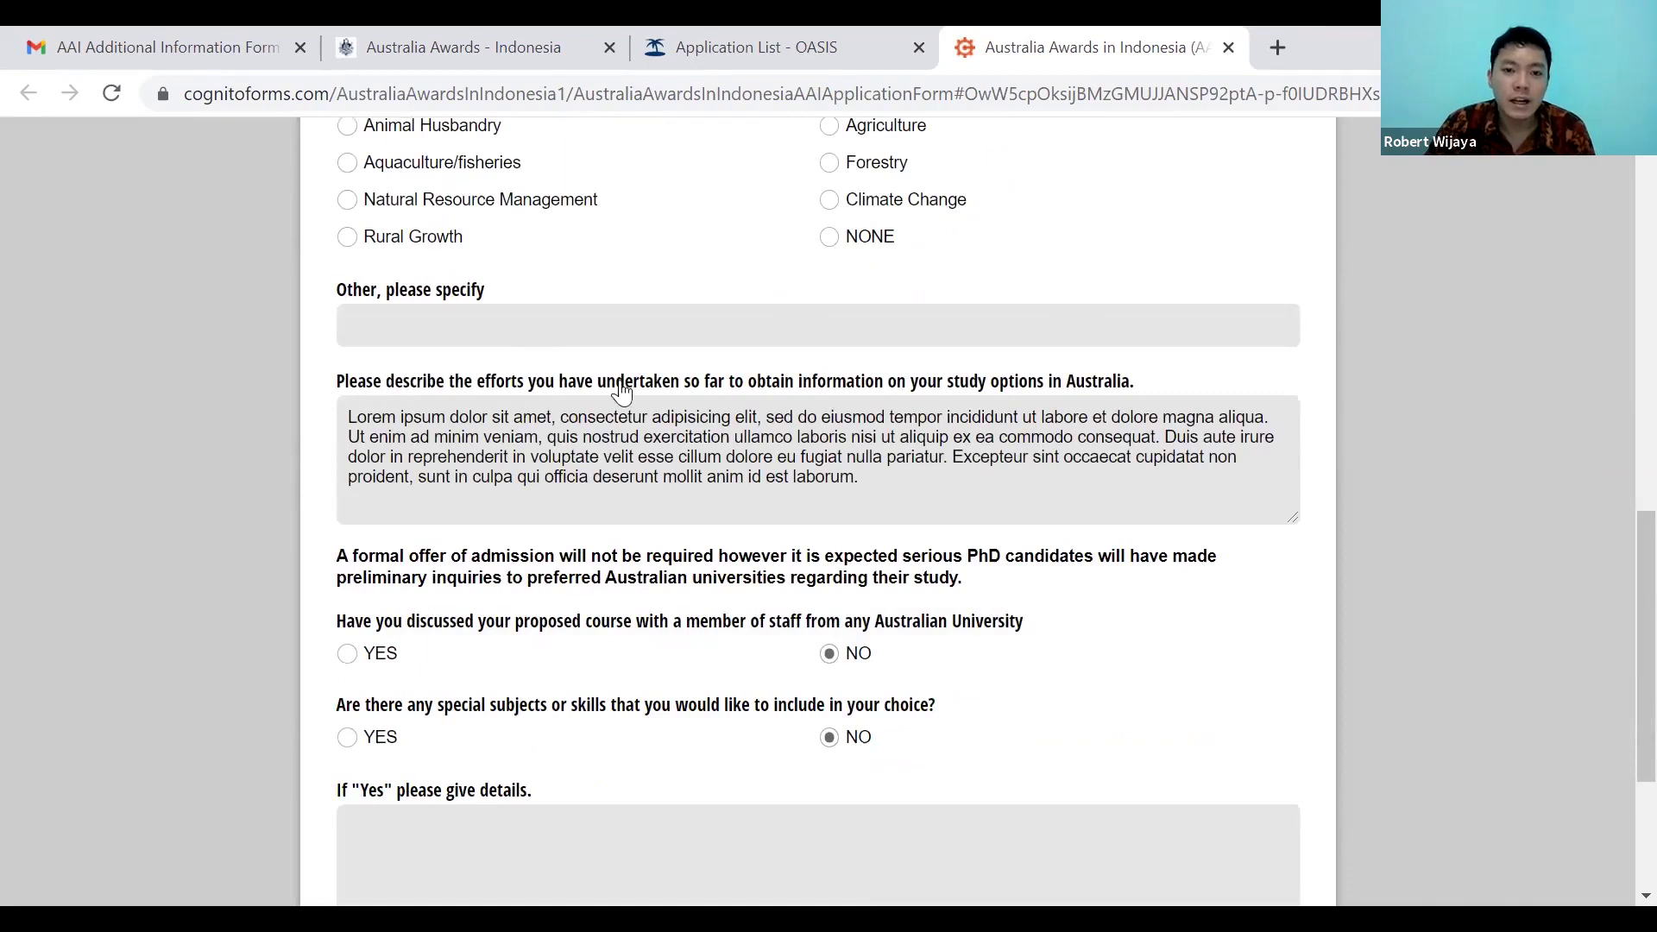
left_click_drag(862, 479, 346, 413)
left_click(988, 493)
key("ctrl+a")
left_click(1150, 574)
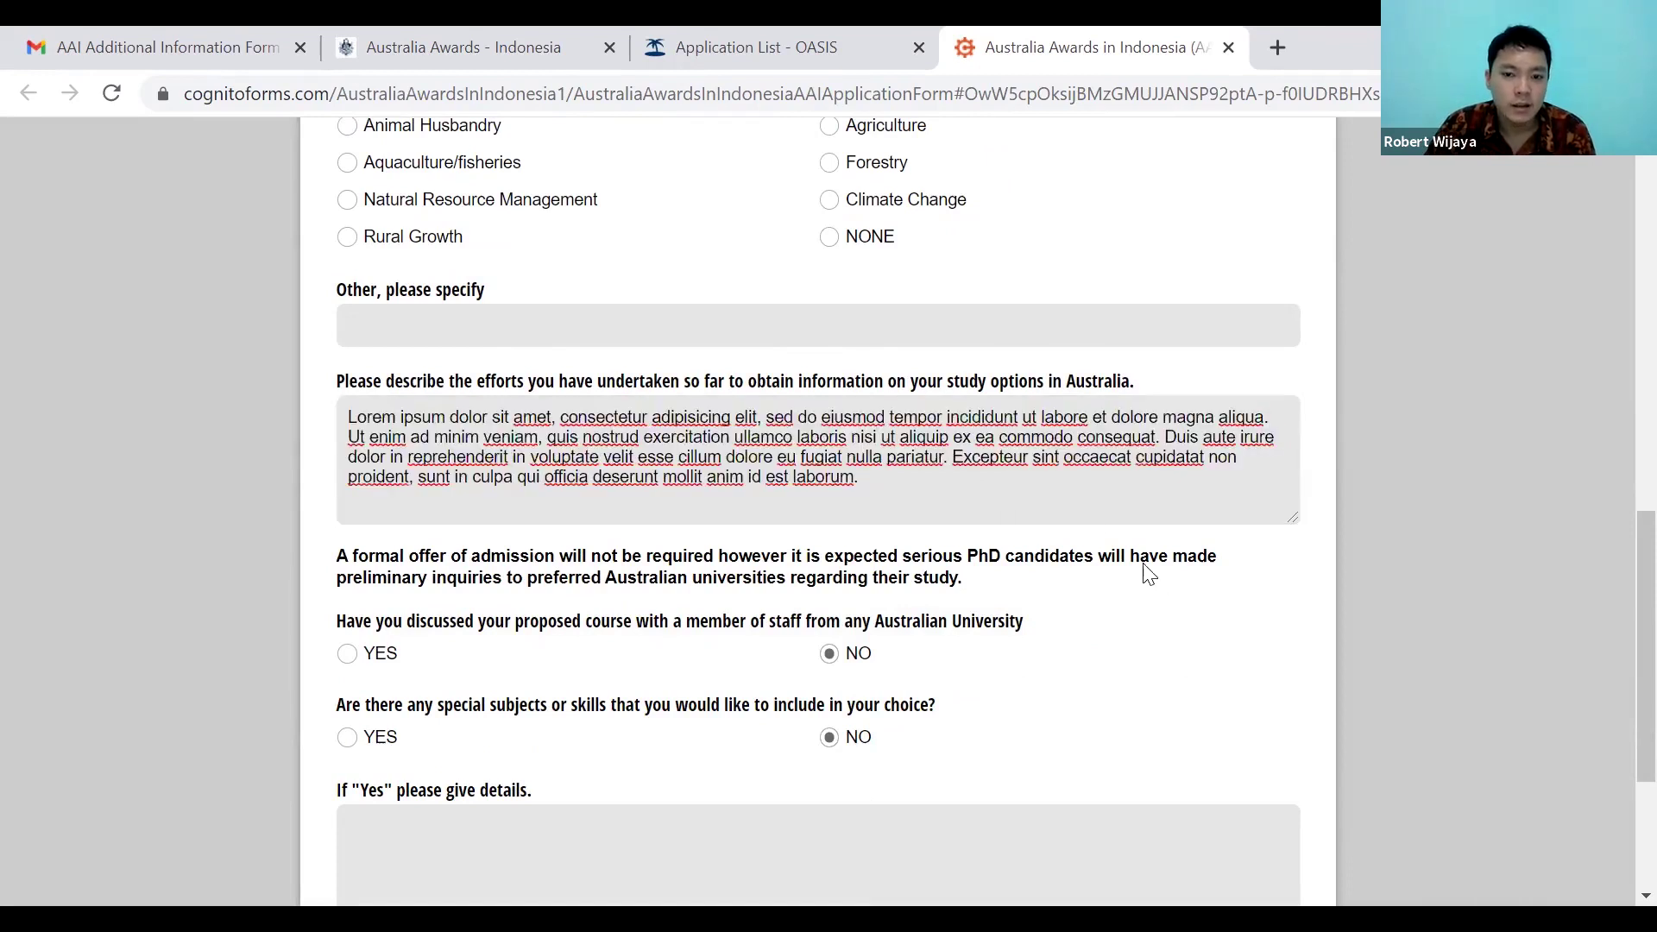
Review the page 3 questions about discussing the proposed course with Australian university staff and including special subjects or skills.
scroll(948, 290, "down", 3)
left_click_drag(952, 297, 339, 367)
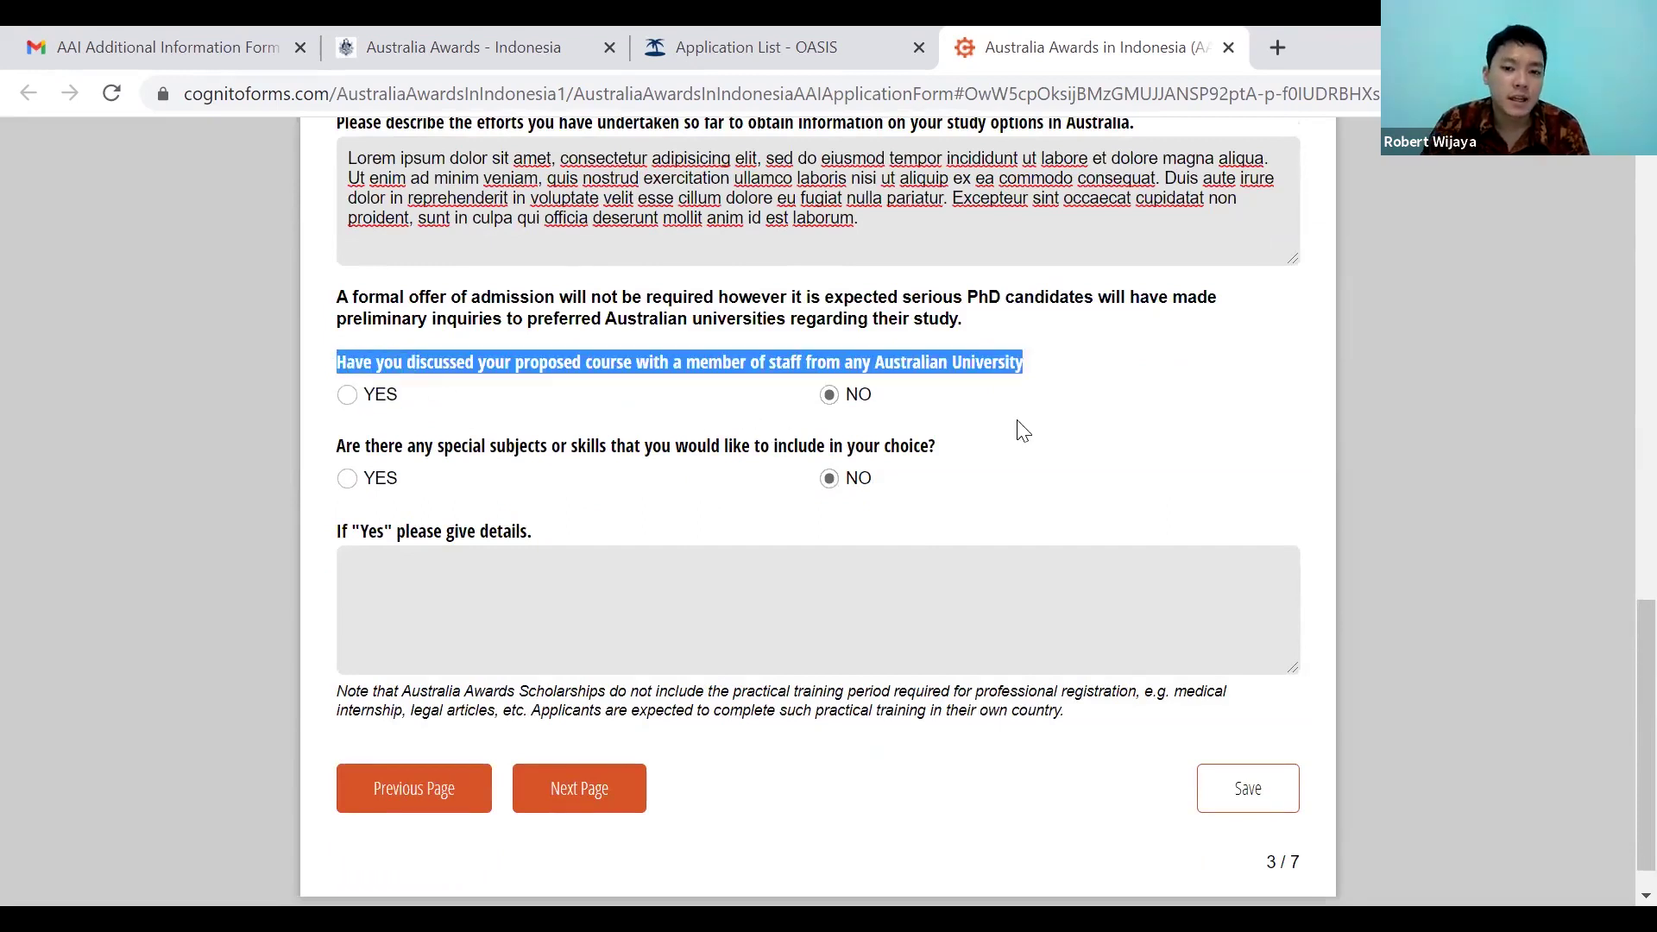
left_click(508, 416)
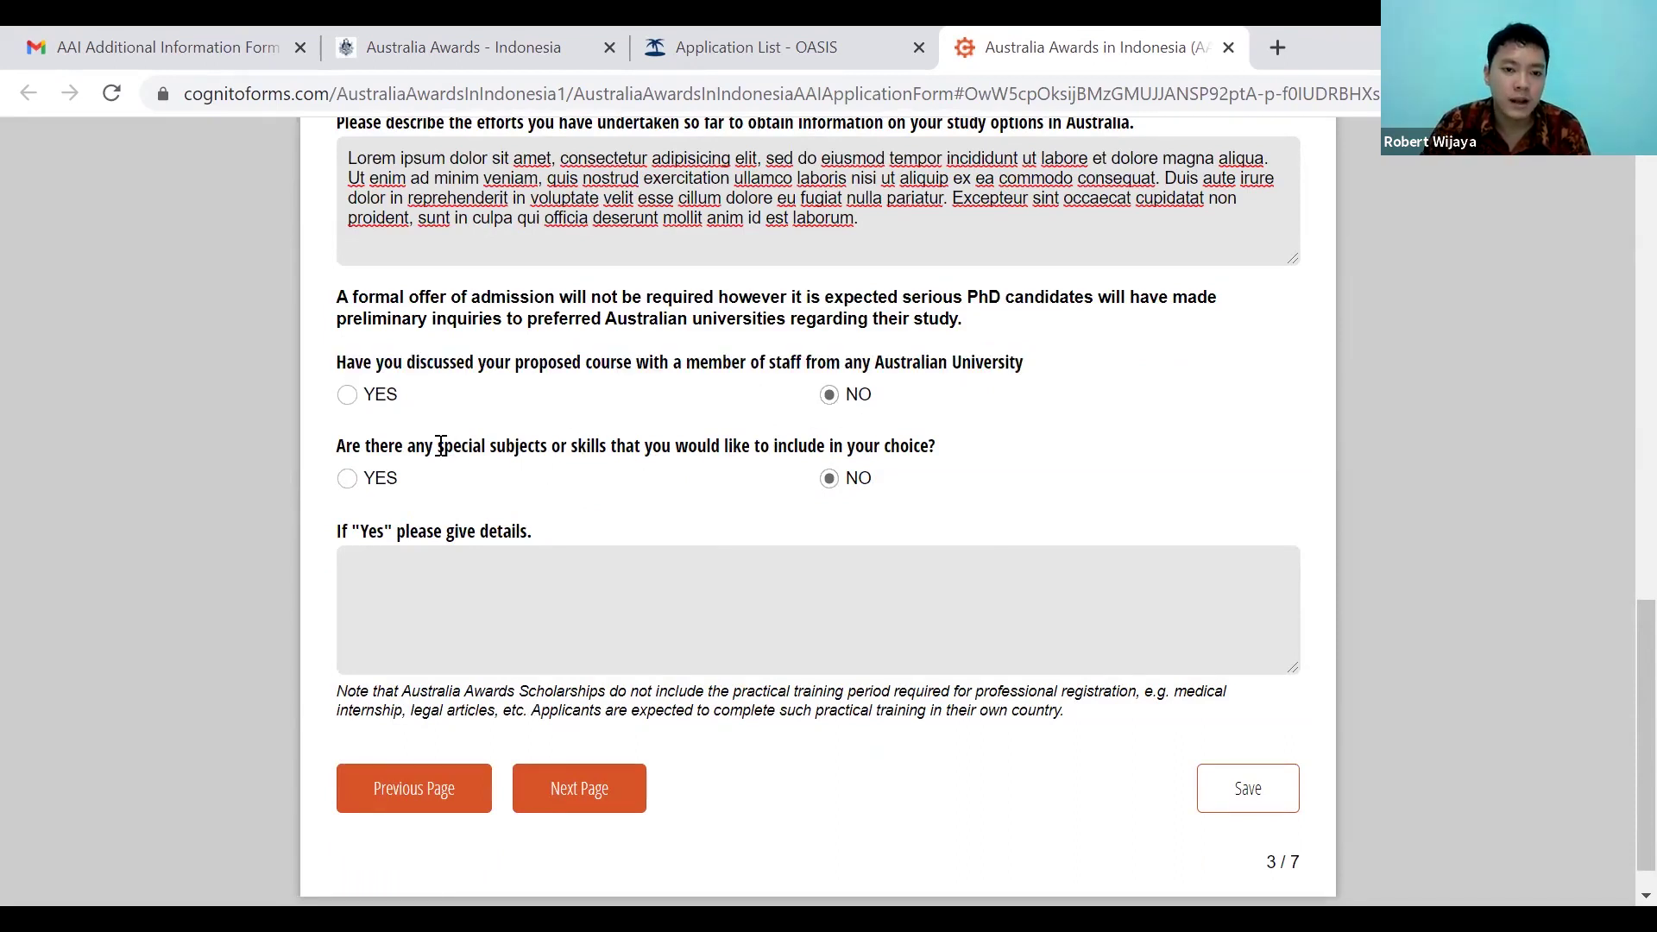
left_click_drag(628, 445, 927, 432)
left_click(1006, 467)
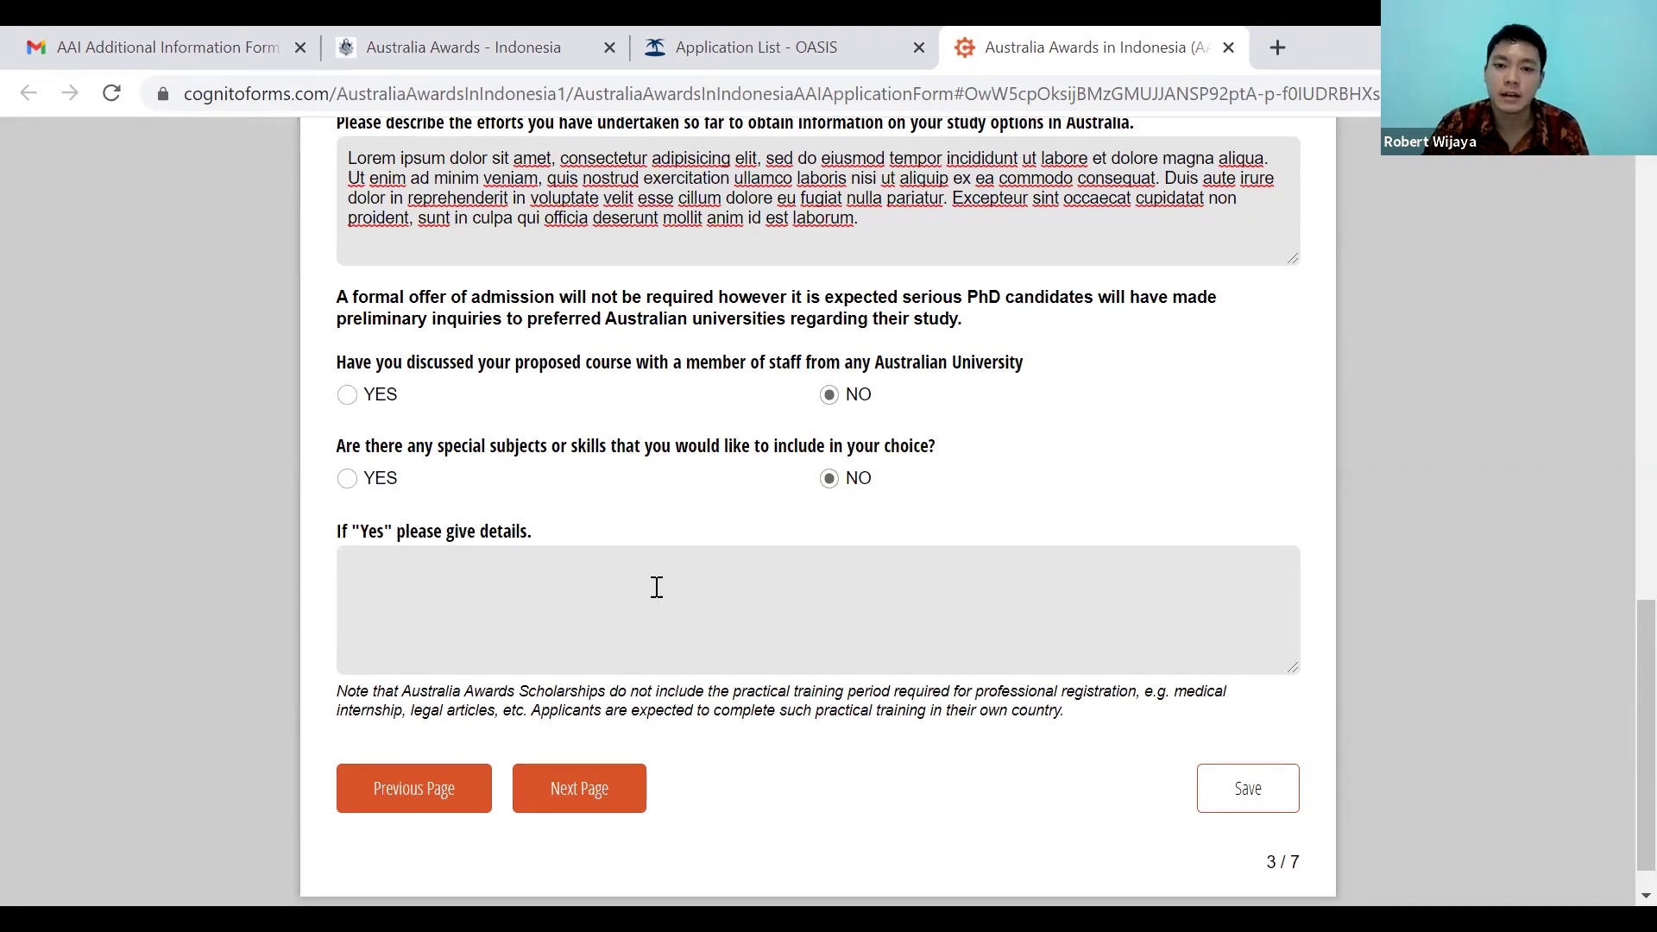
Open page 4 and review the applicant qualifications, from latest level of study to GPA, education dates and the Diploma III question.
scroll(656, 596, "up", 15)
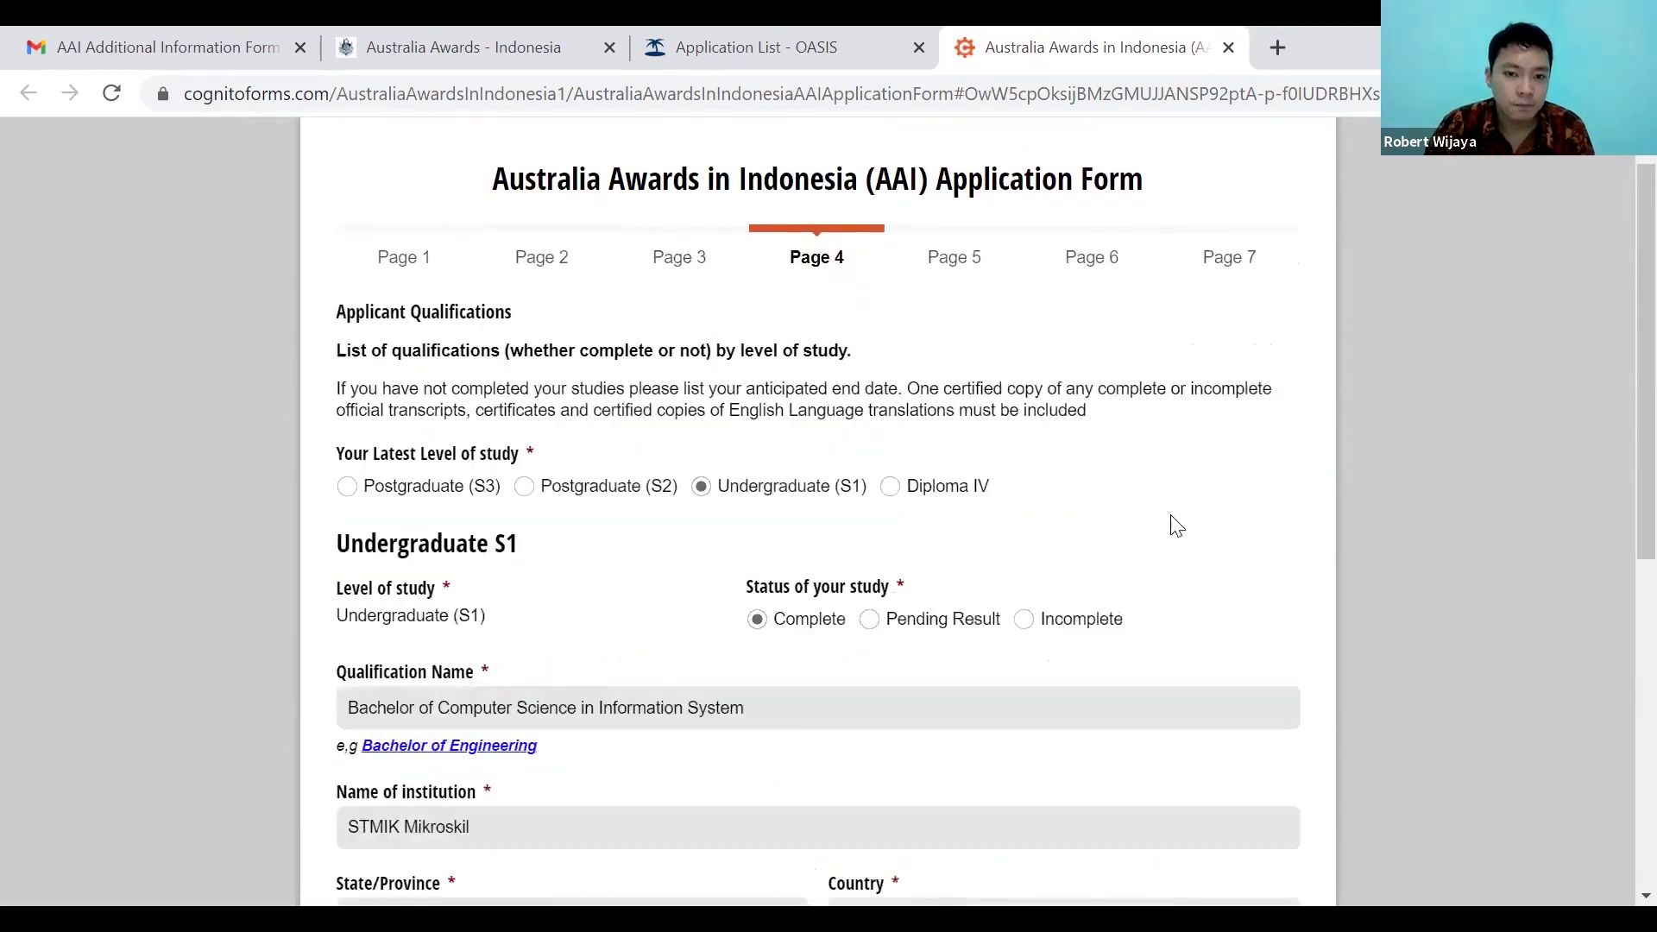
scroll(1075, 479, "down", 2)
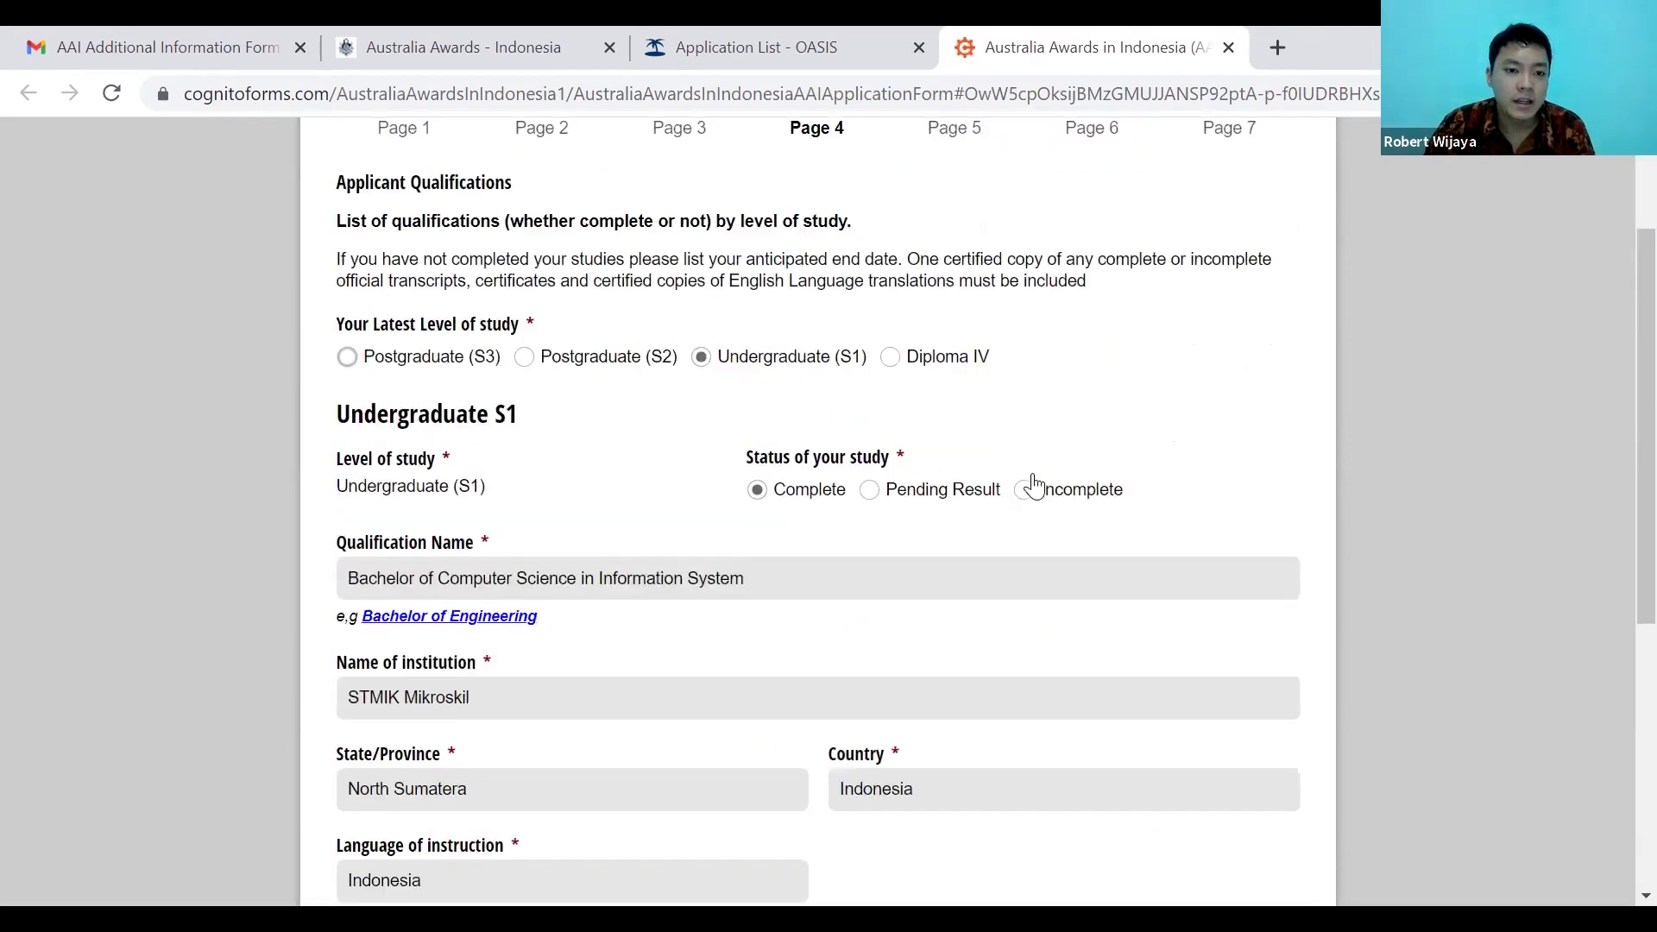
scroll(904, 464, "down", 6)
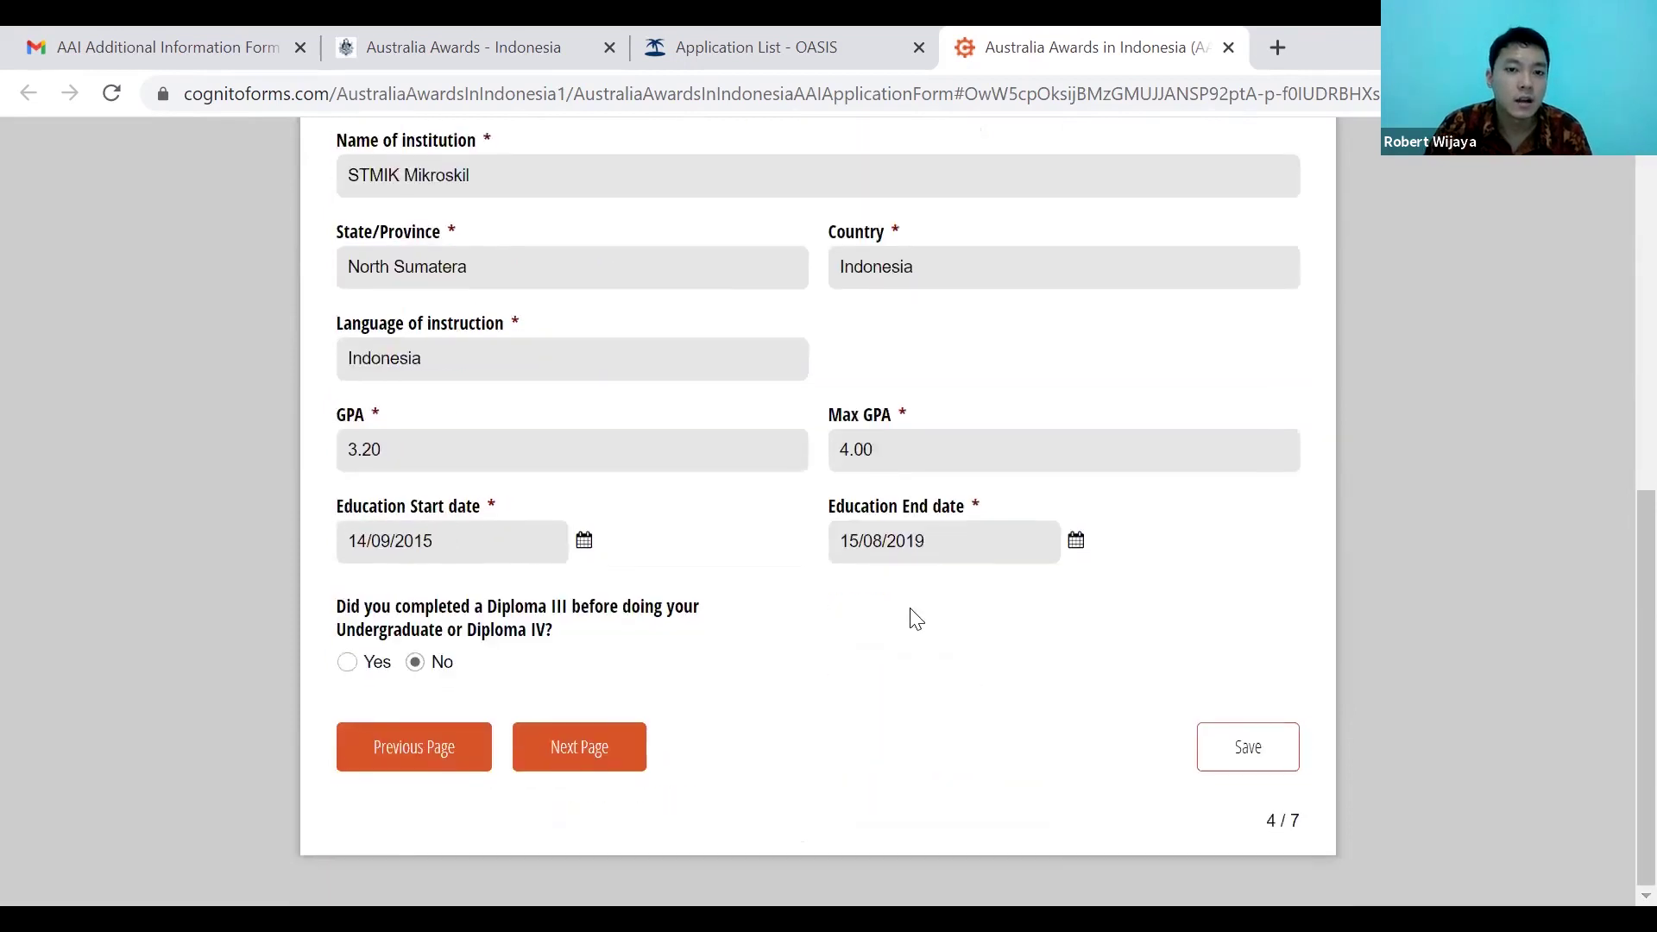
scroll(921, 618, "up", 4)
scroll(920, 616, "up", 2)
scroll(919, 616, "down", 3)
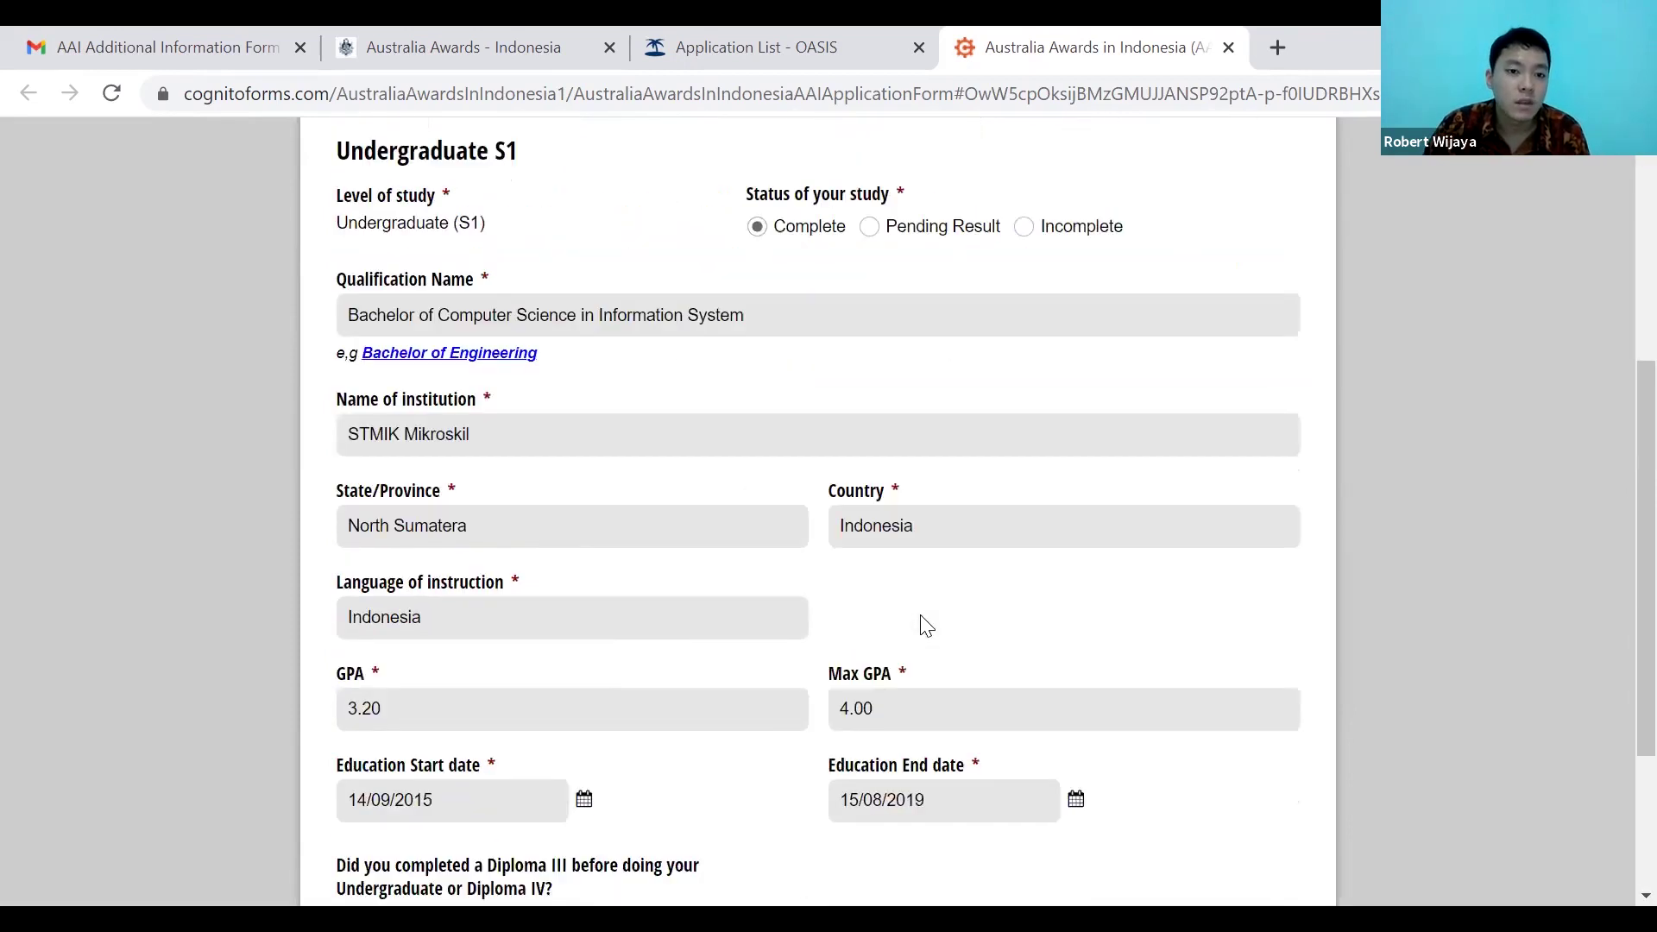
scroll(920, 621, "up", 6)
scroll(780, 555, "down", 7)
scroll(567, 409, "up", 1)
scroll(604, 587, "down", 3)
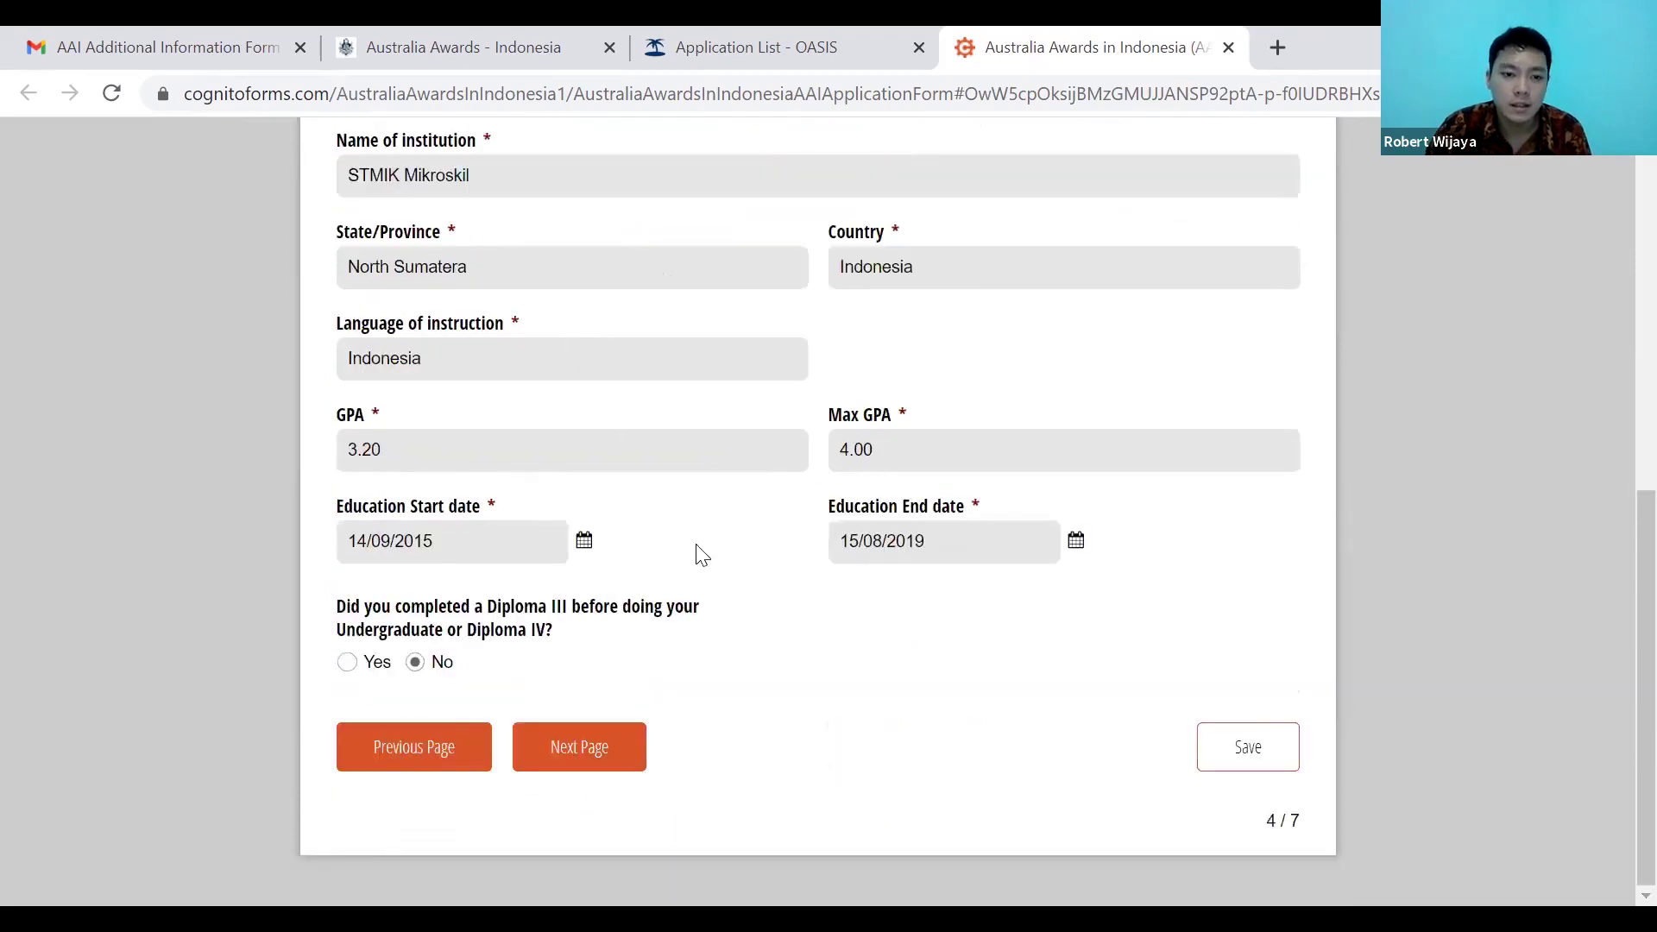
scroll(602, 595, "up", 3)
scroll(601, 595, "up", 1)
scroll(514, 690, "down", 3)
scroll(972, 766, "up", 3)
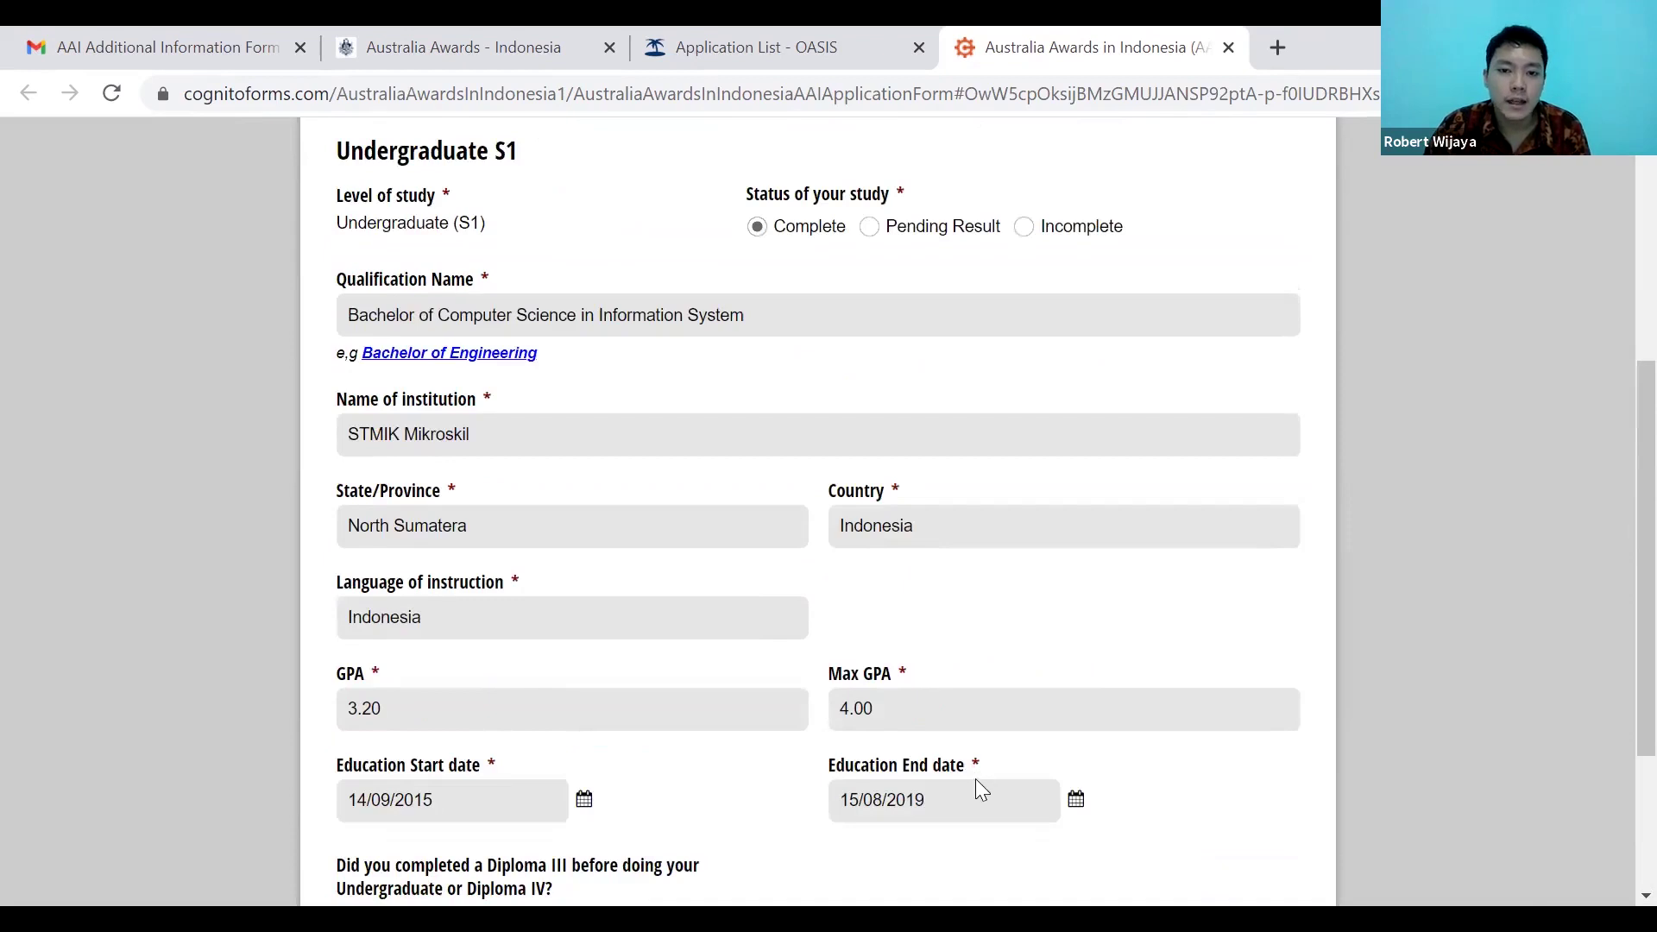
Open page 5 and review the current working experience fields, from employment status and organisation to address and business phone.
scroll(975, 776, "up", 5)
left_click(992, 324)
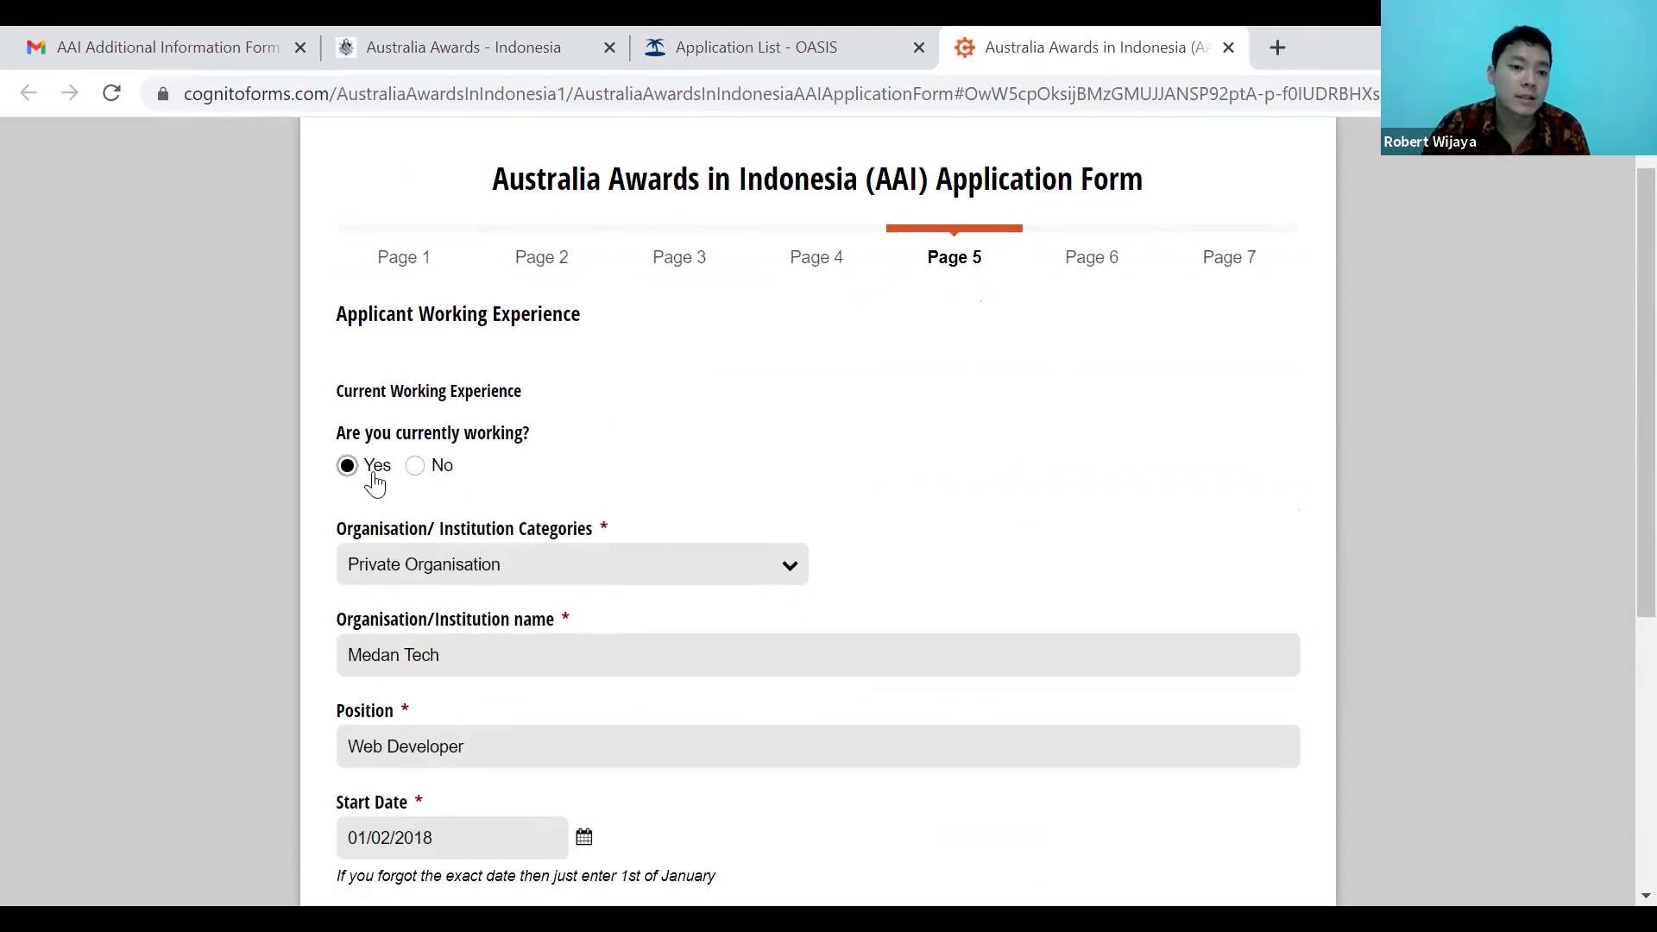
scroll(514, 309, "down", 5)
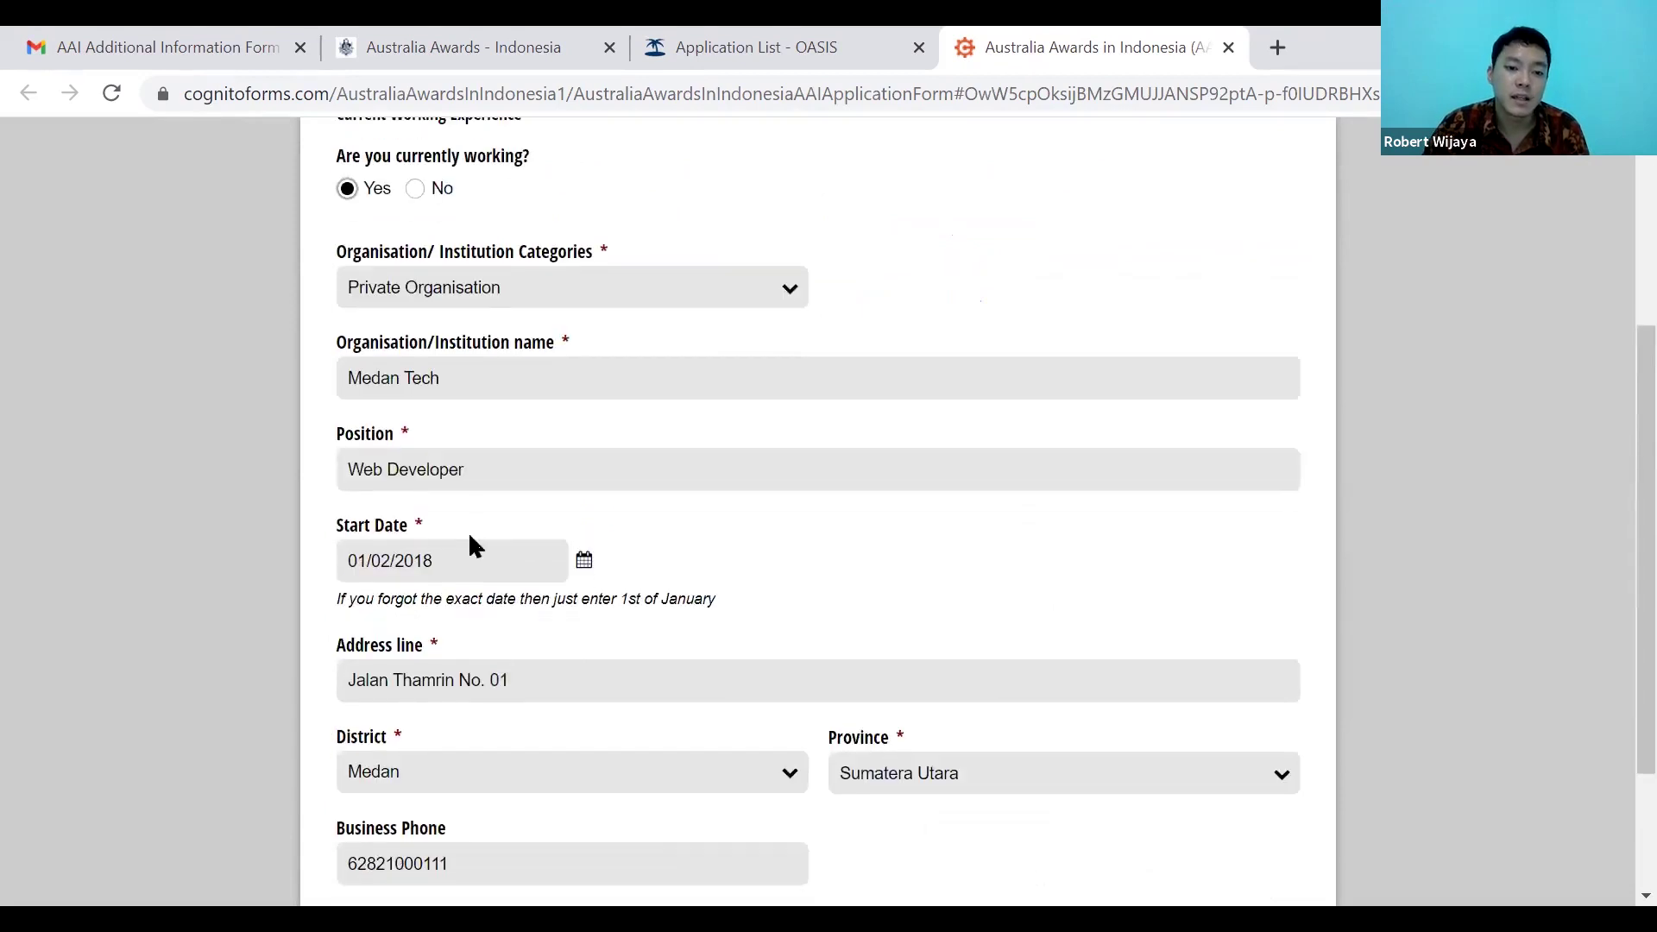
Open page 6 and examine the disability question together with the definition of disability under Australian law.
scroll(783, 676, "up", 10)
left_click(1097, 315)
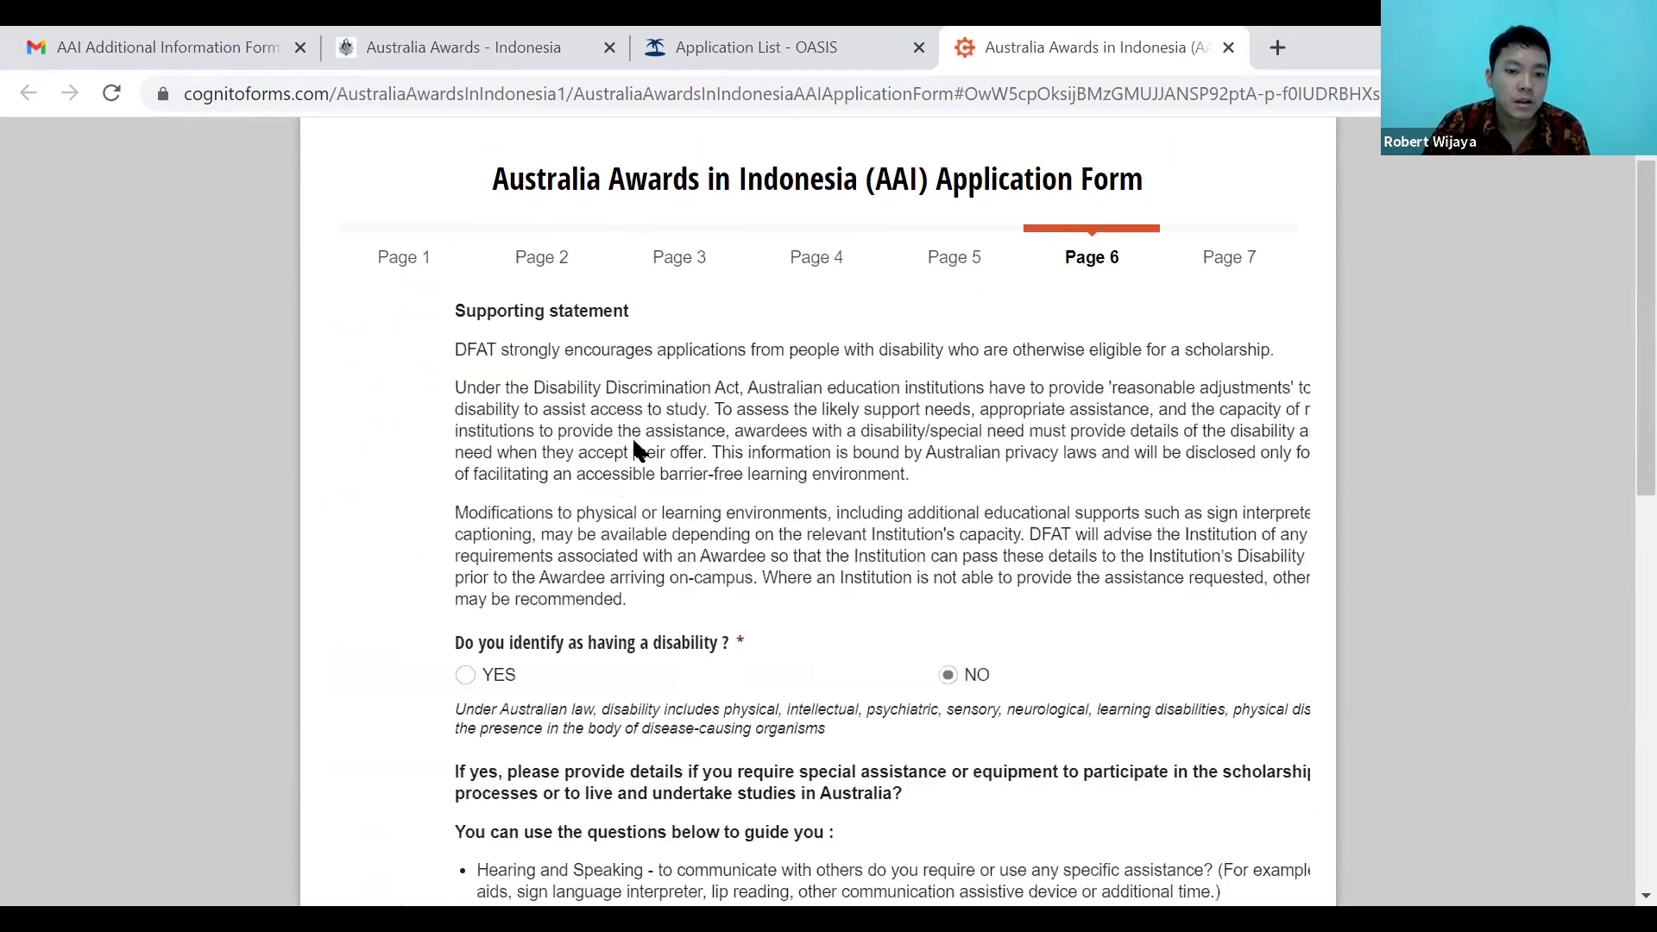
scroll(736, 584, "down", 1)
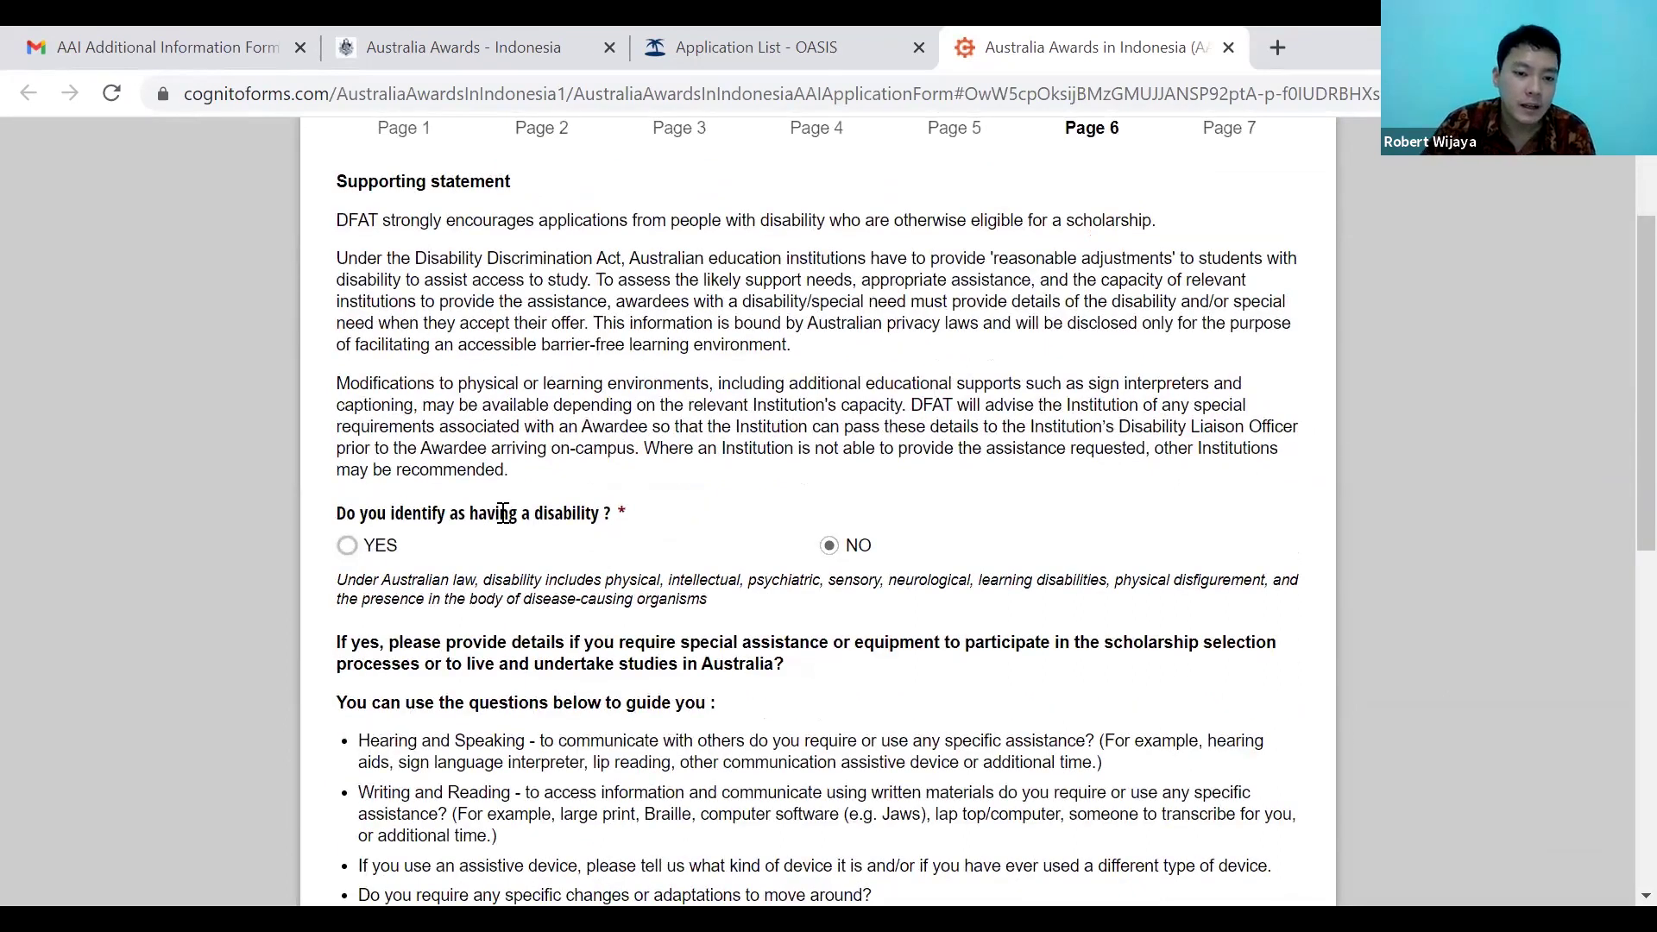
left_click_drag(611, 512, 339, 515)
left_click(687, 533)
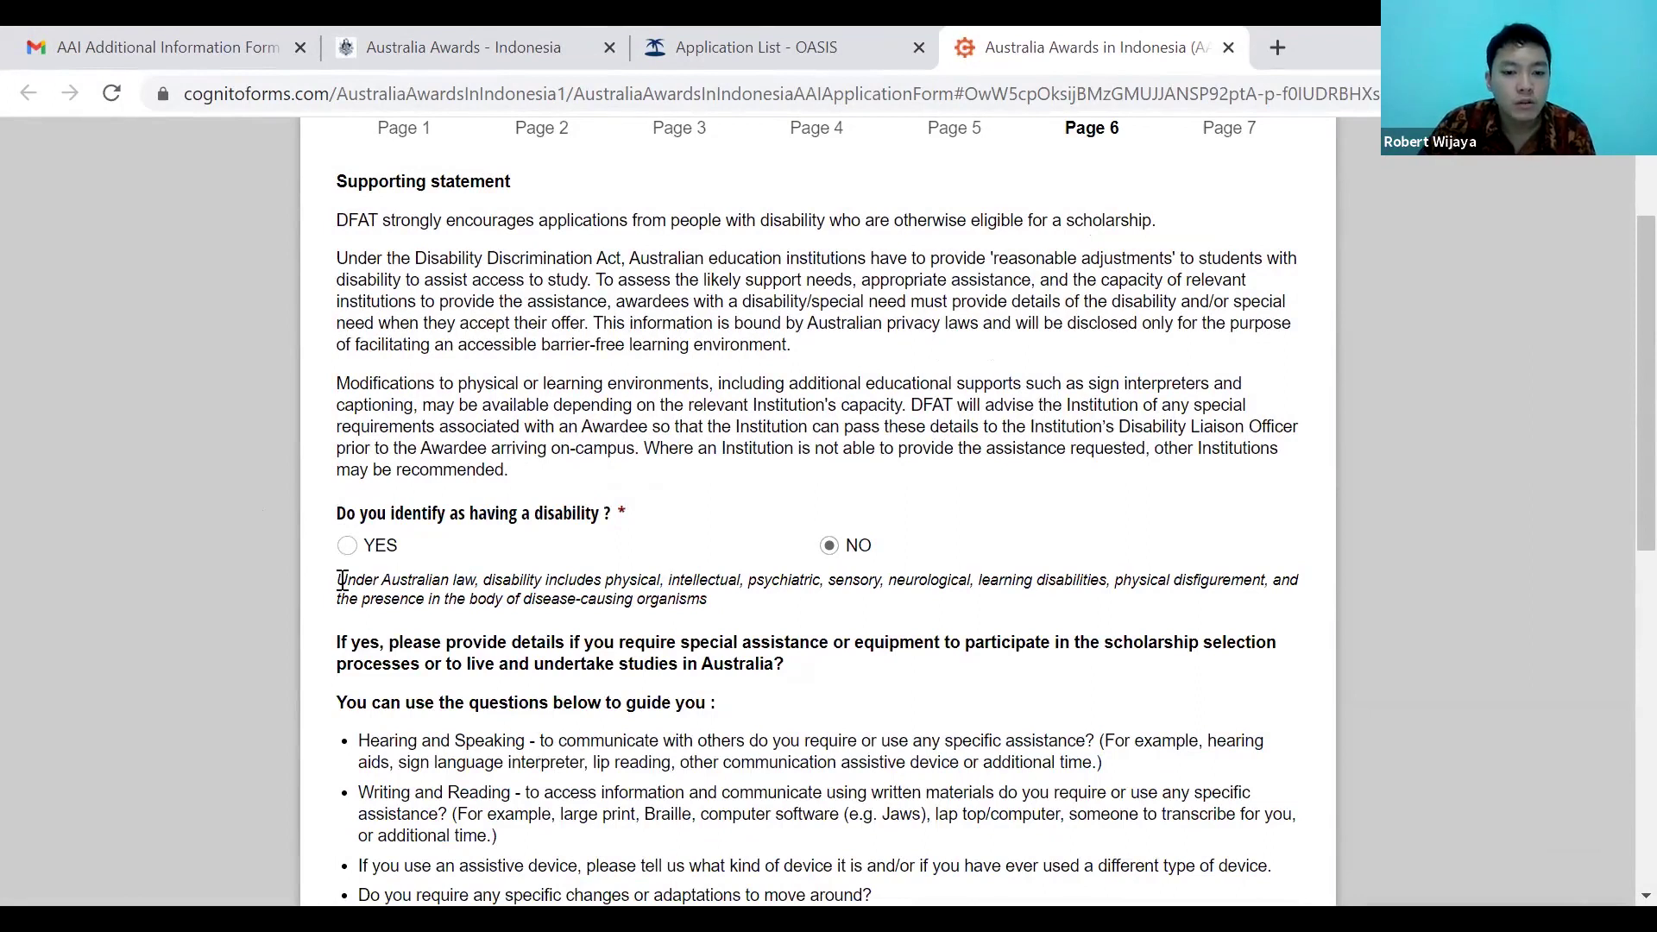
triple_click(667, 596)
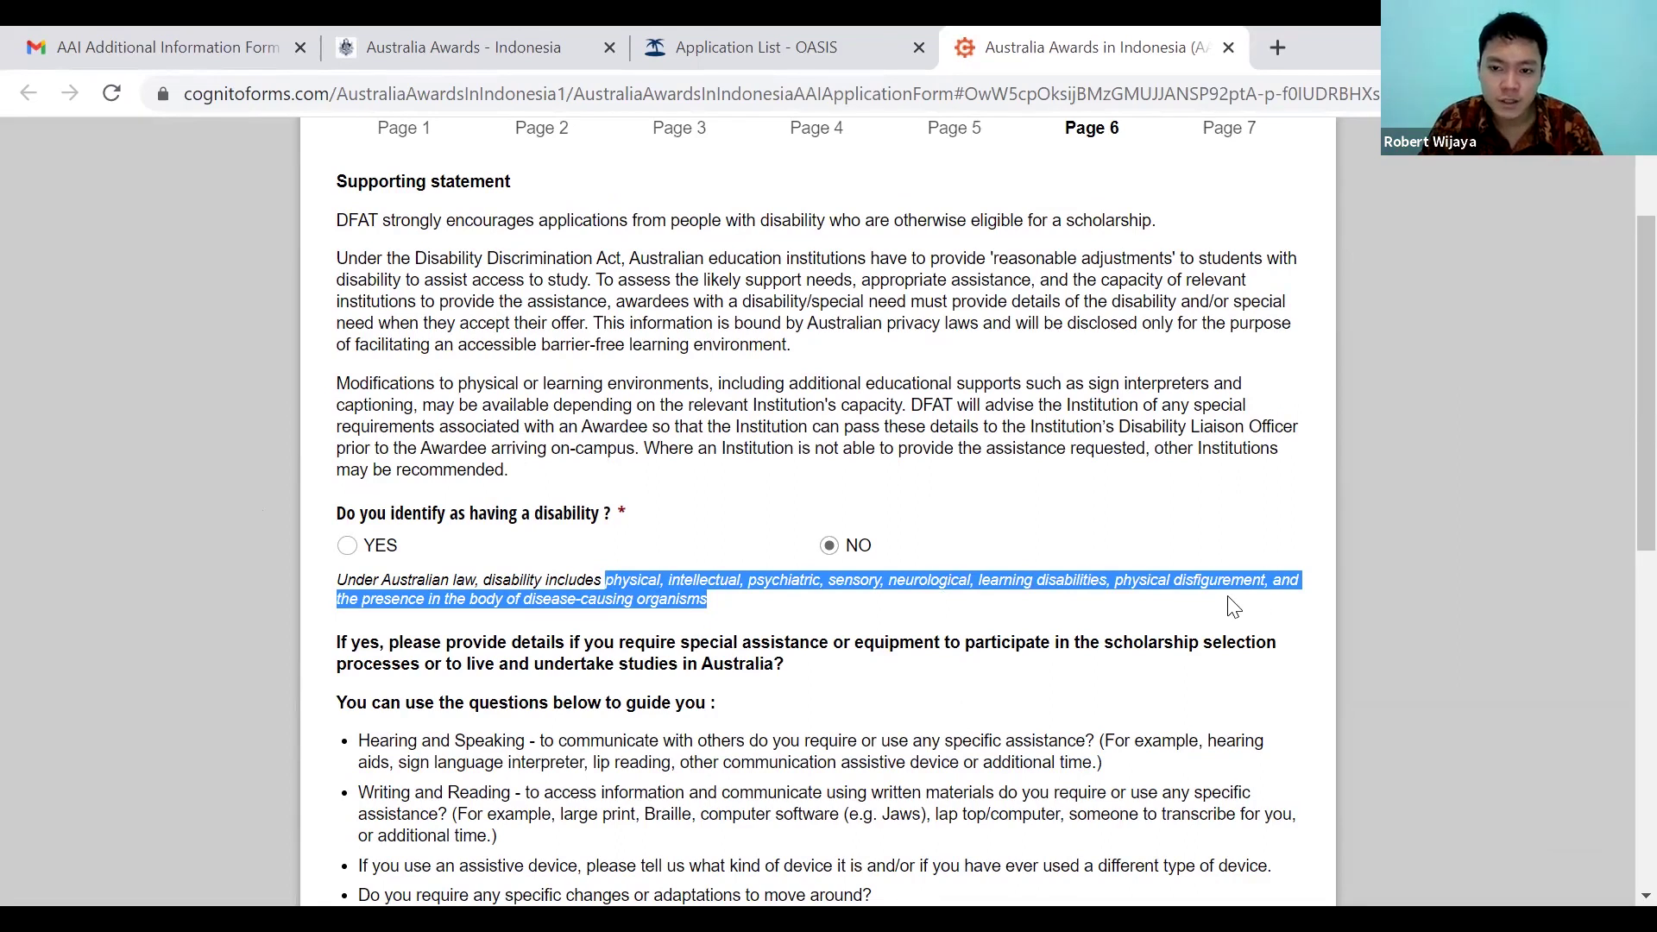
left_click(424, 622)
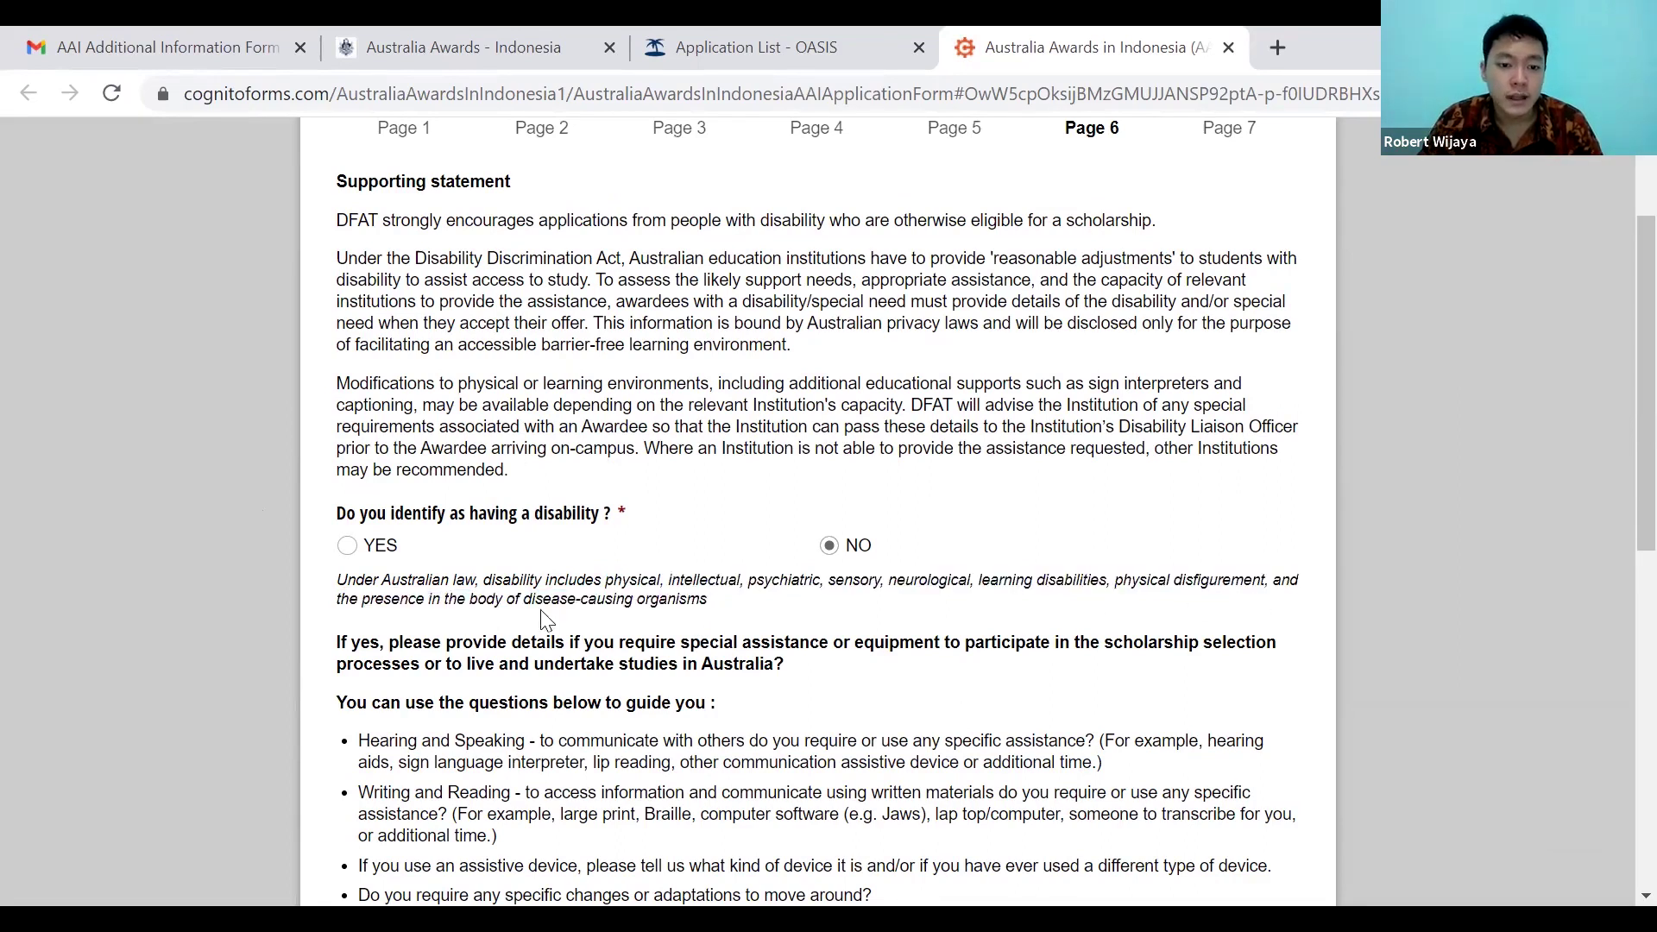
left_click_drag(341, 618, 446, 637)
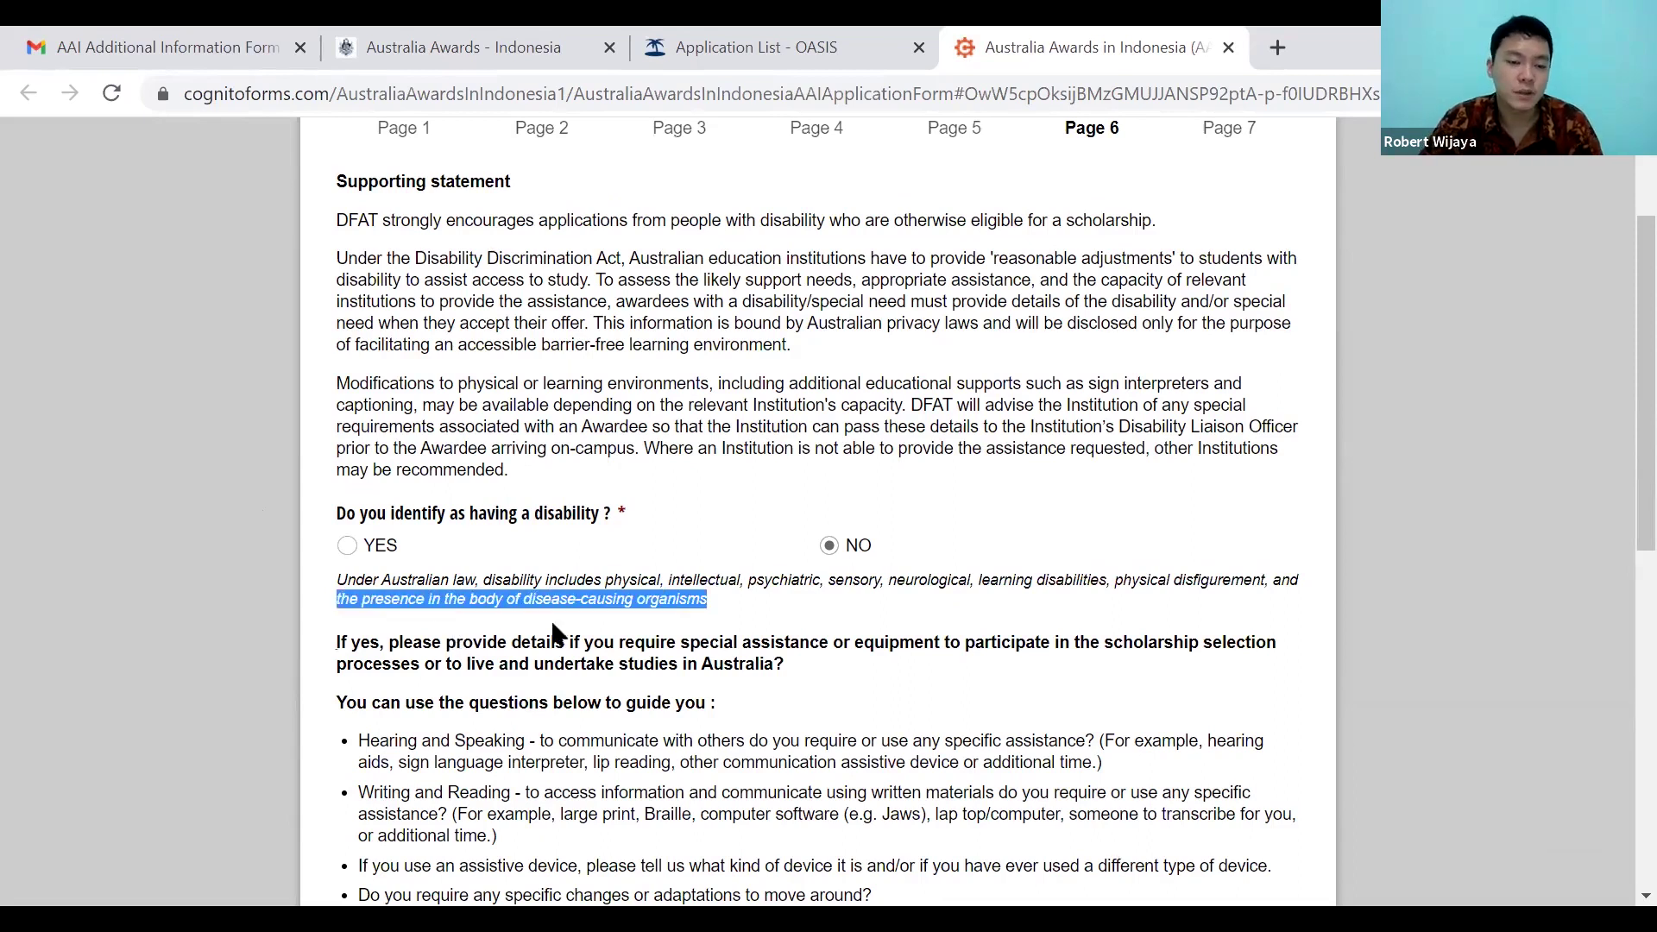
left_click_drag(734, 617, 339, 579)
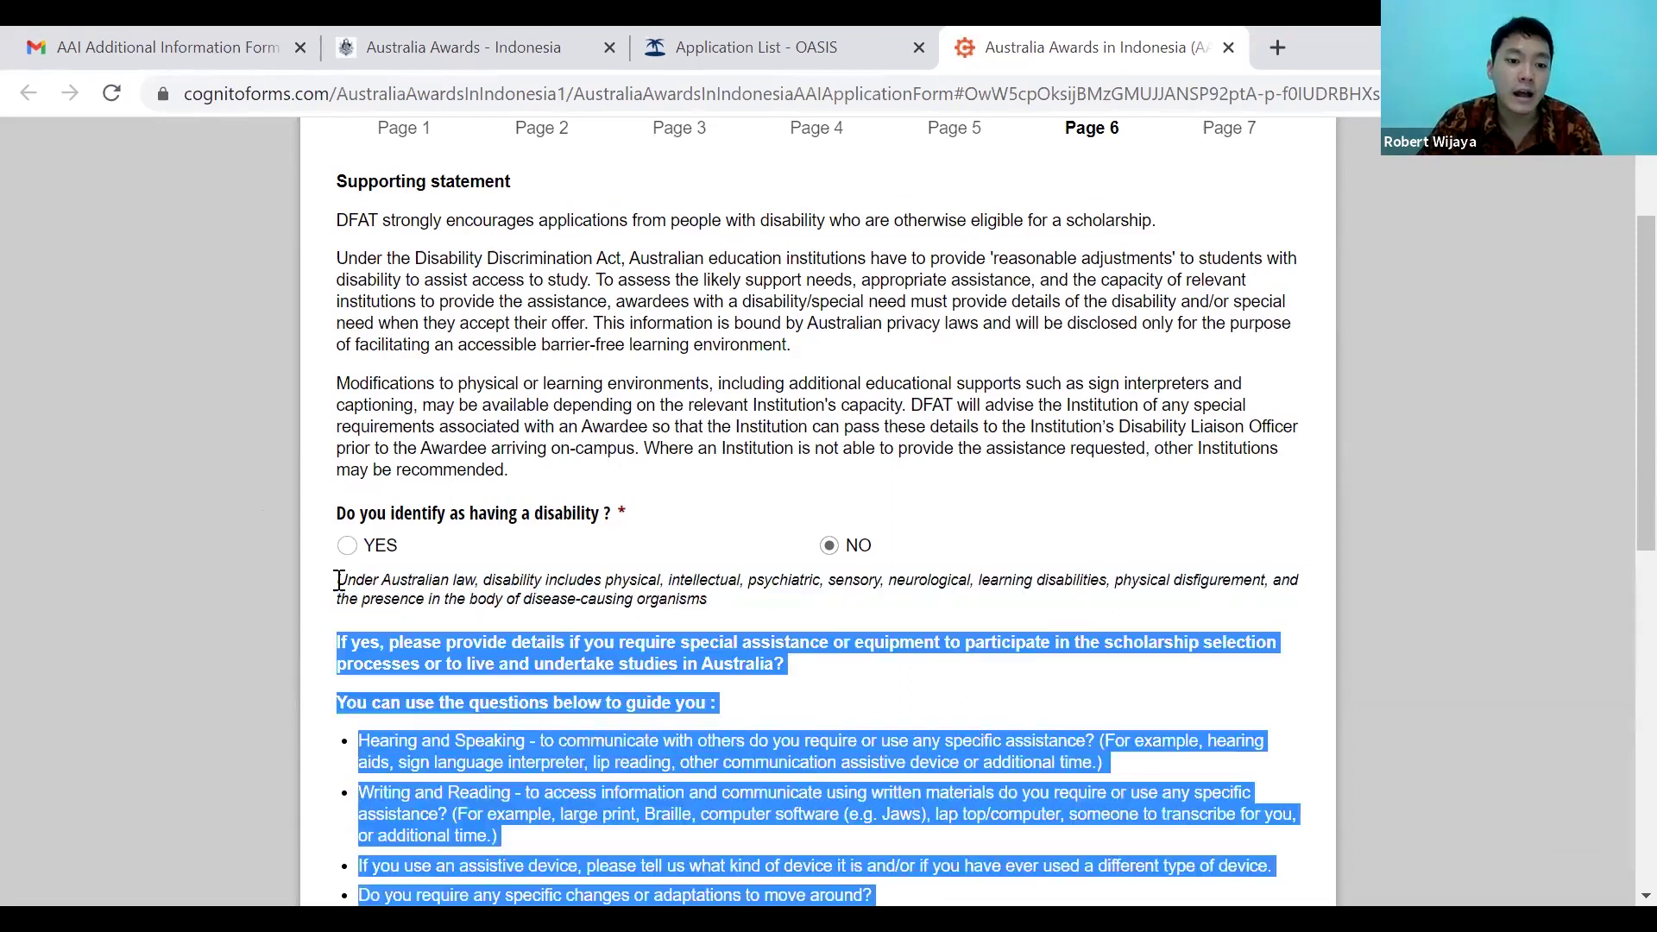
triple_click(390, 599)
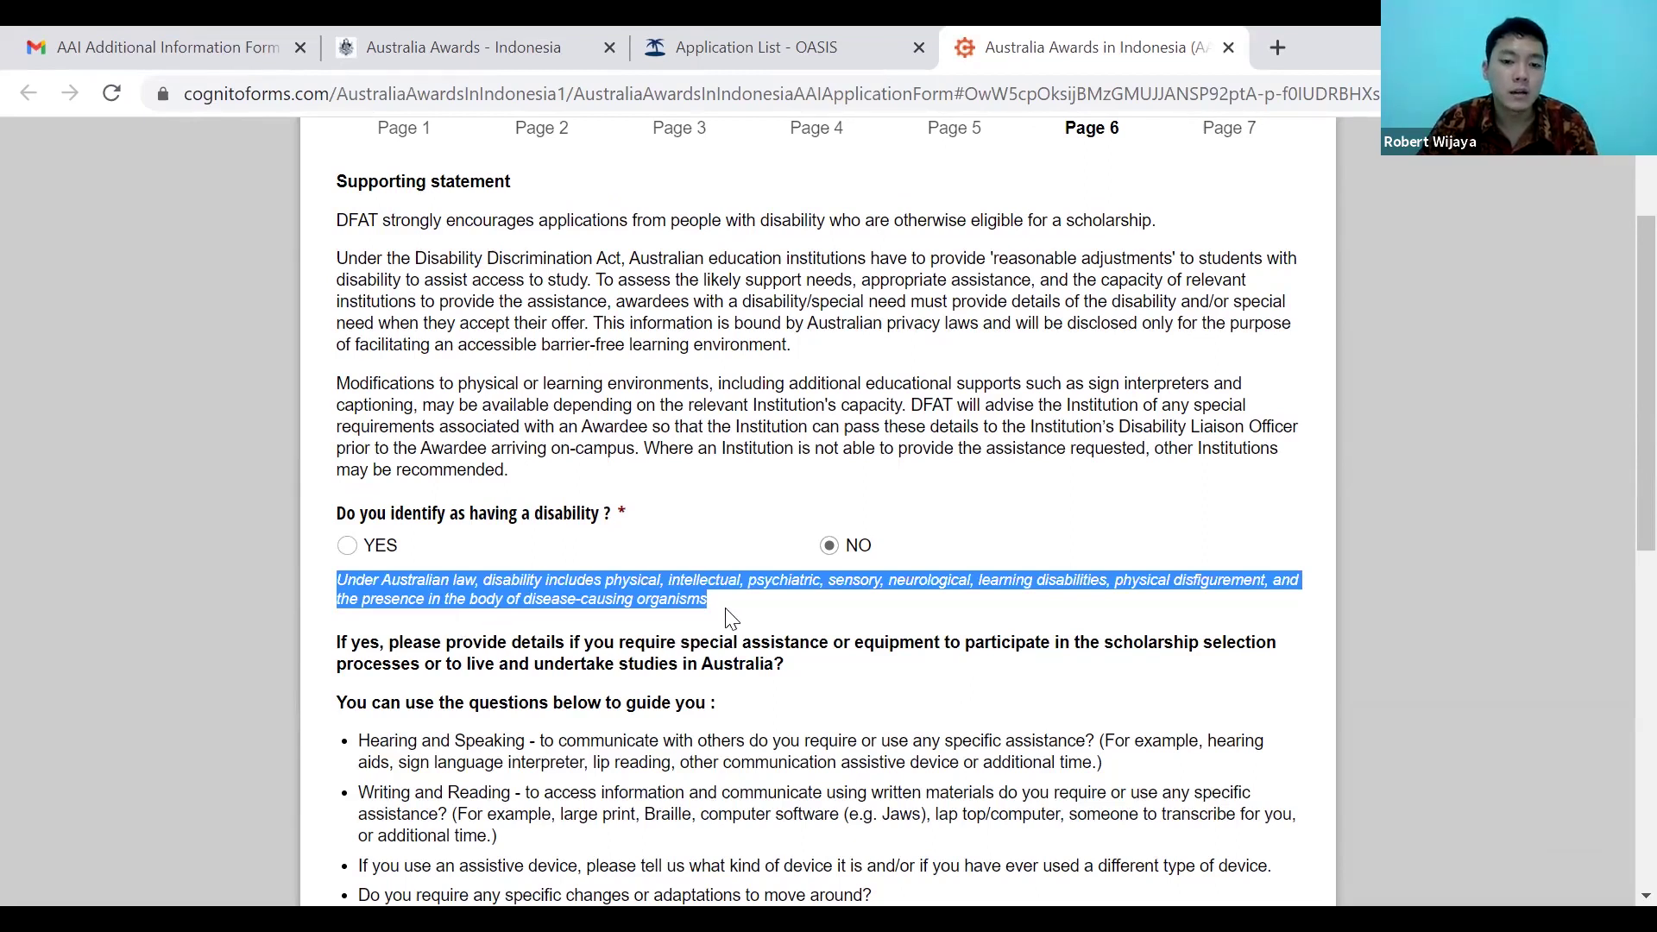
Keep NO for the disability question and examine the special assistance guiding questions and their answer field.
scroll(746, 643, "down", 3)
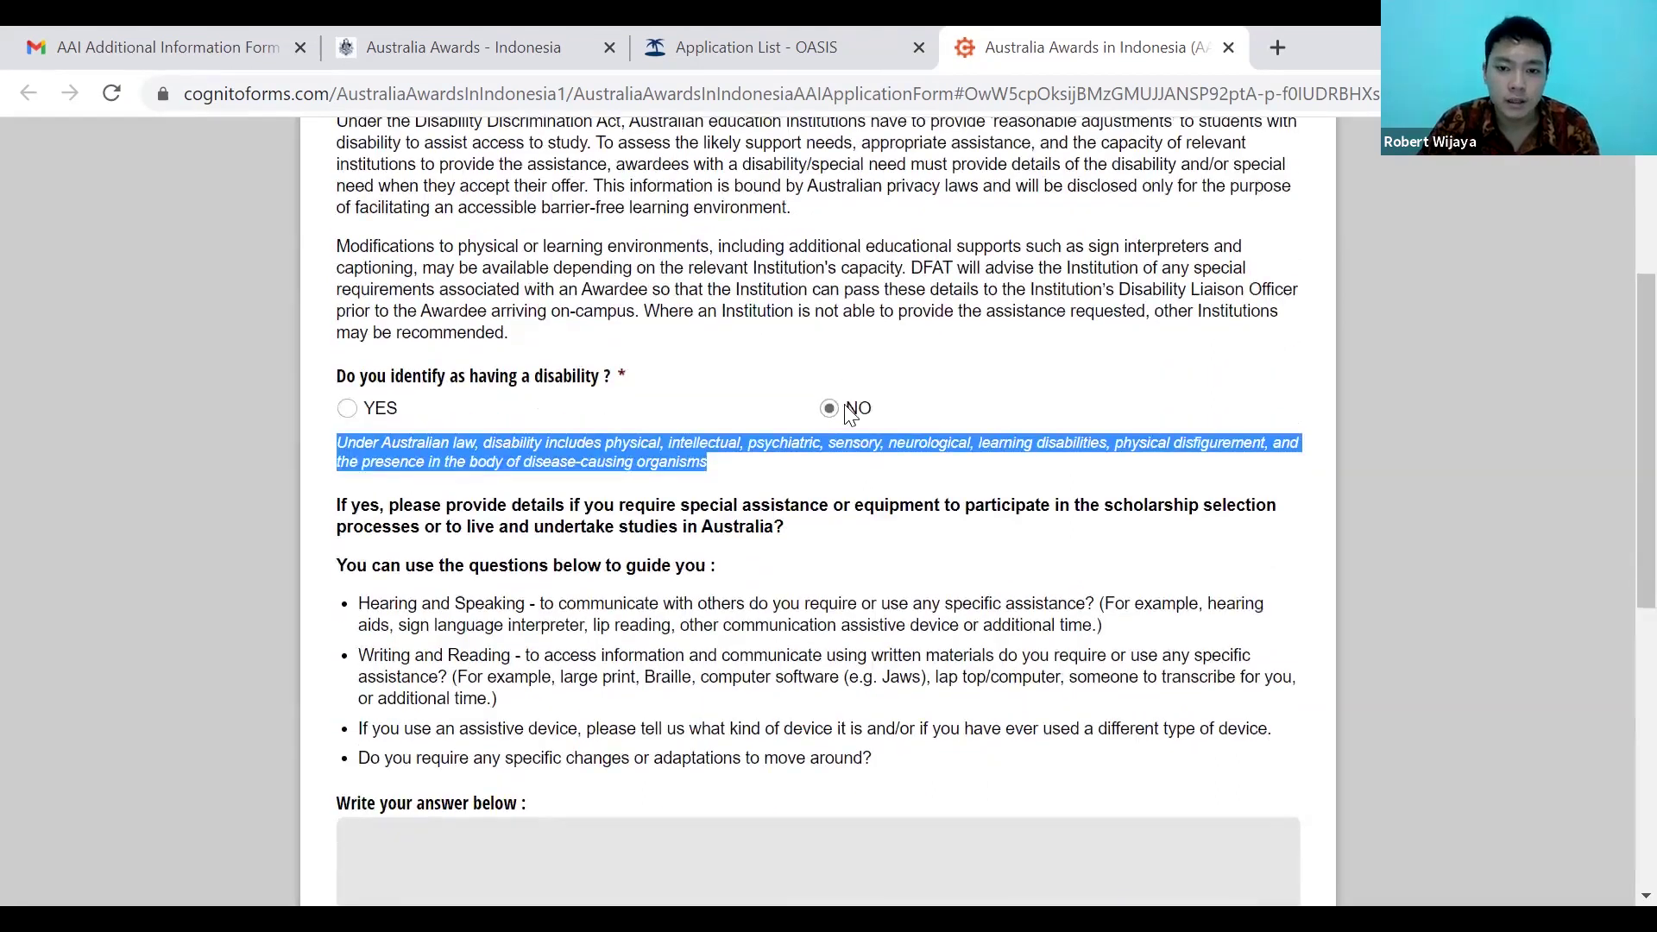
left_click(850, 416)
scroll(837, 510, "down", 2)
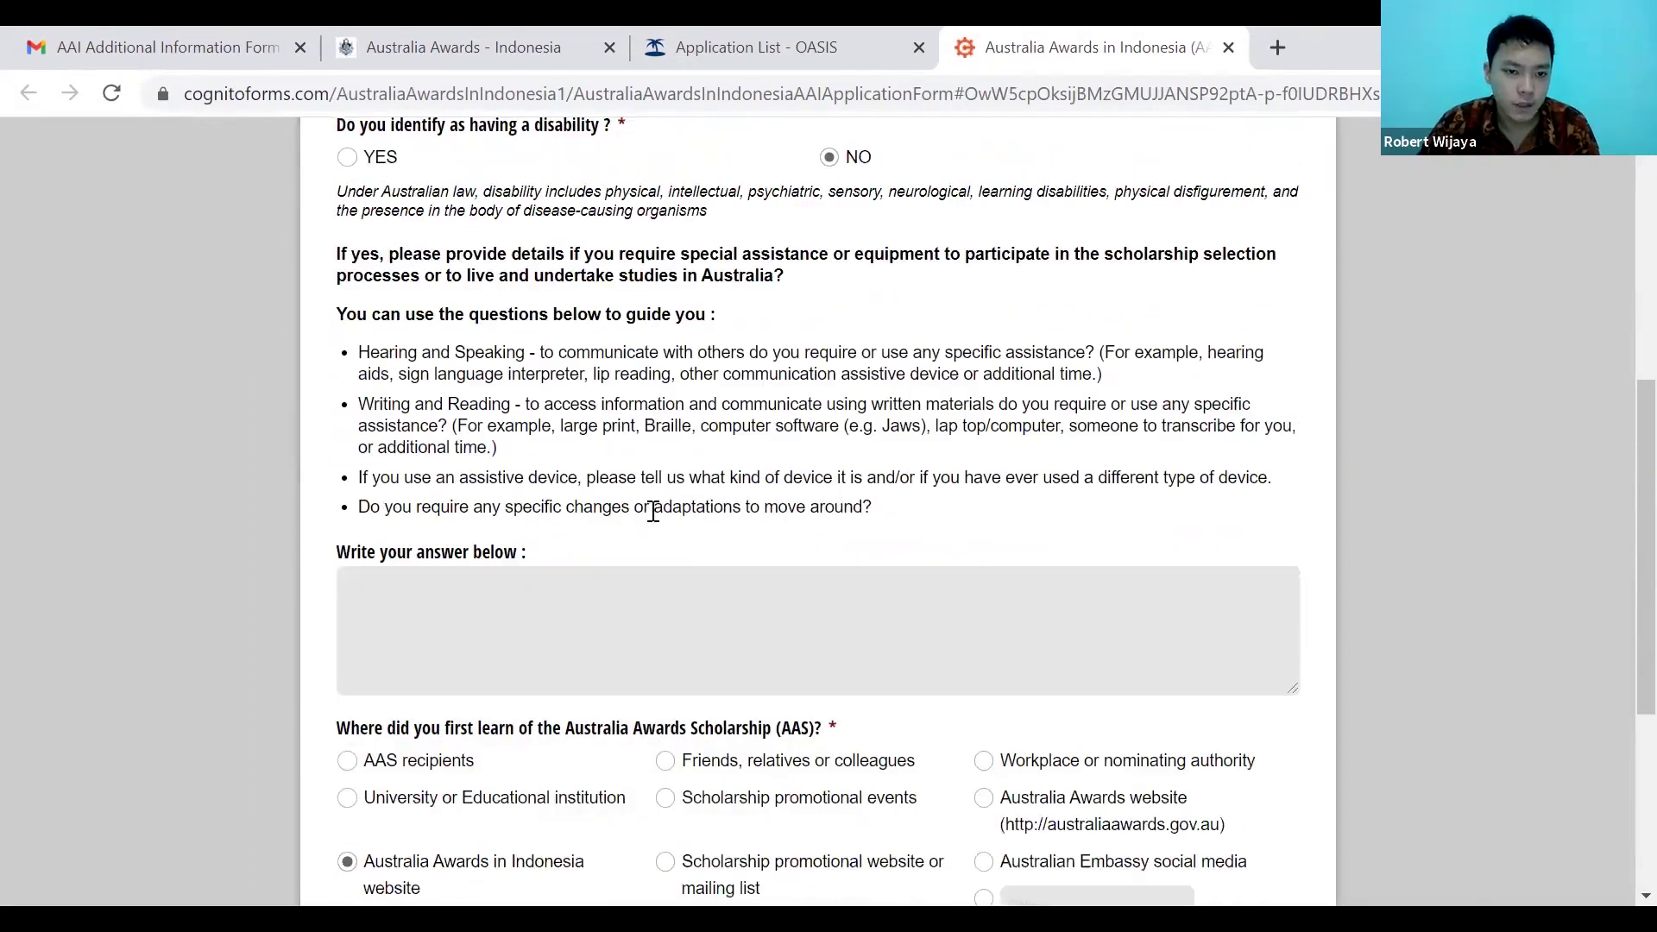
left_click(880, 604)
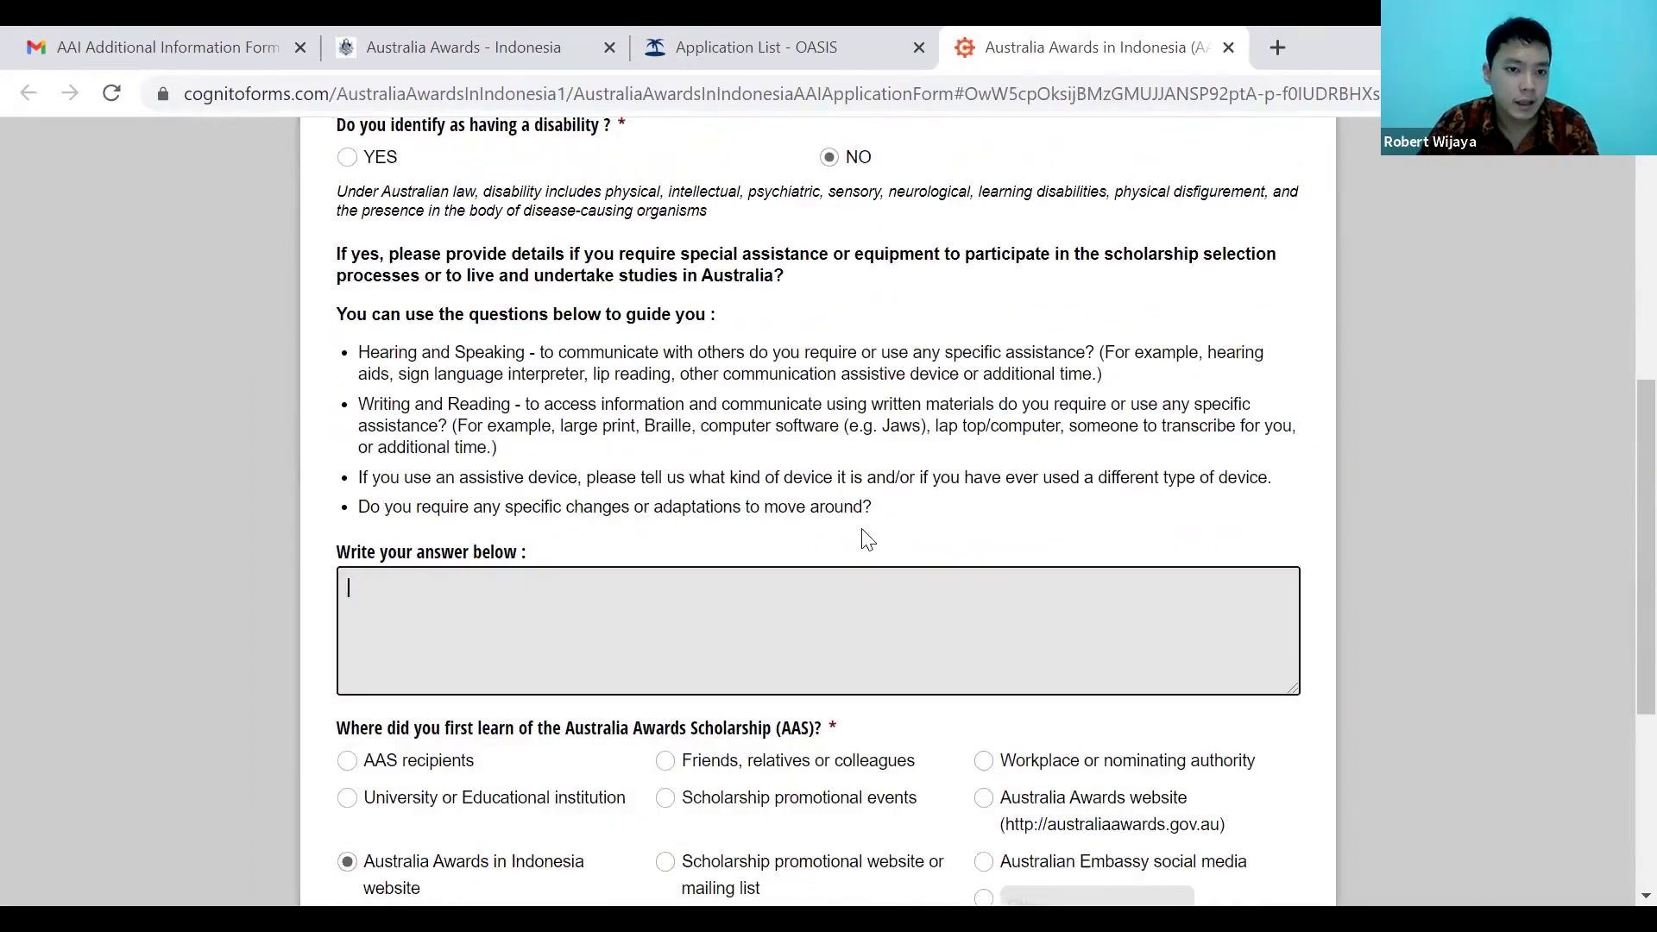
scroll(831, 503, "down", 2)
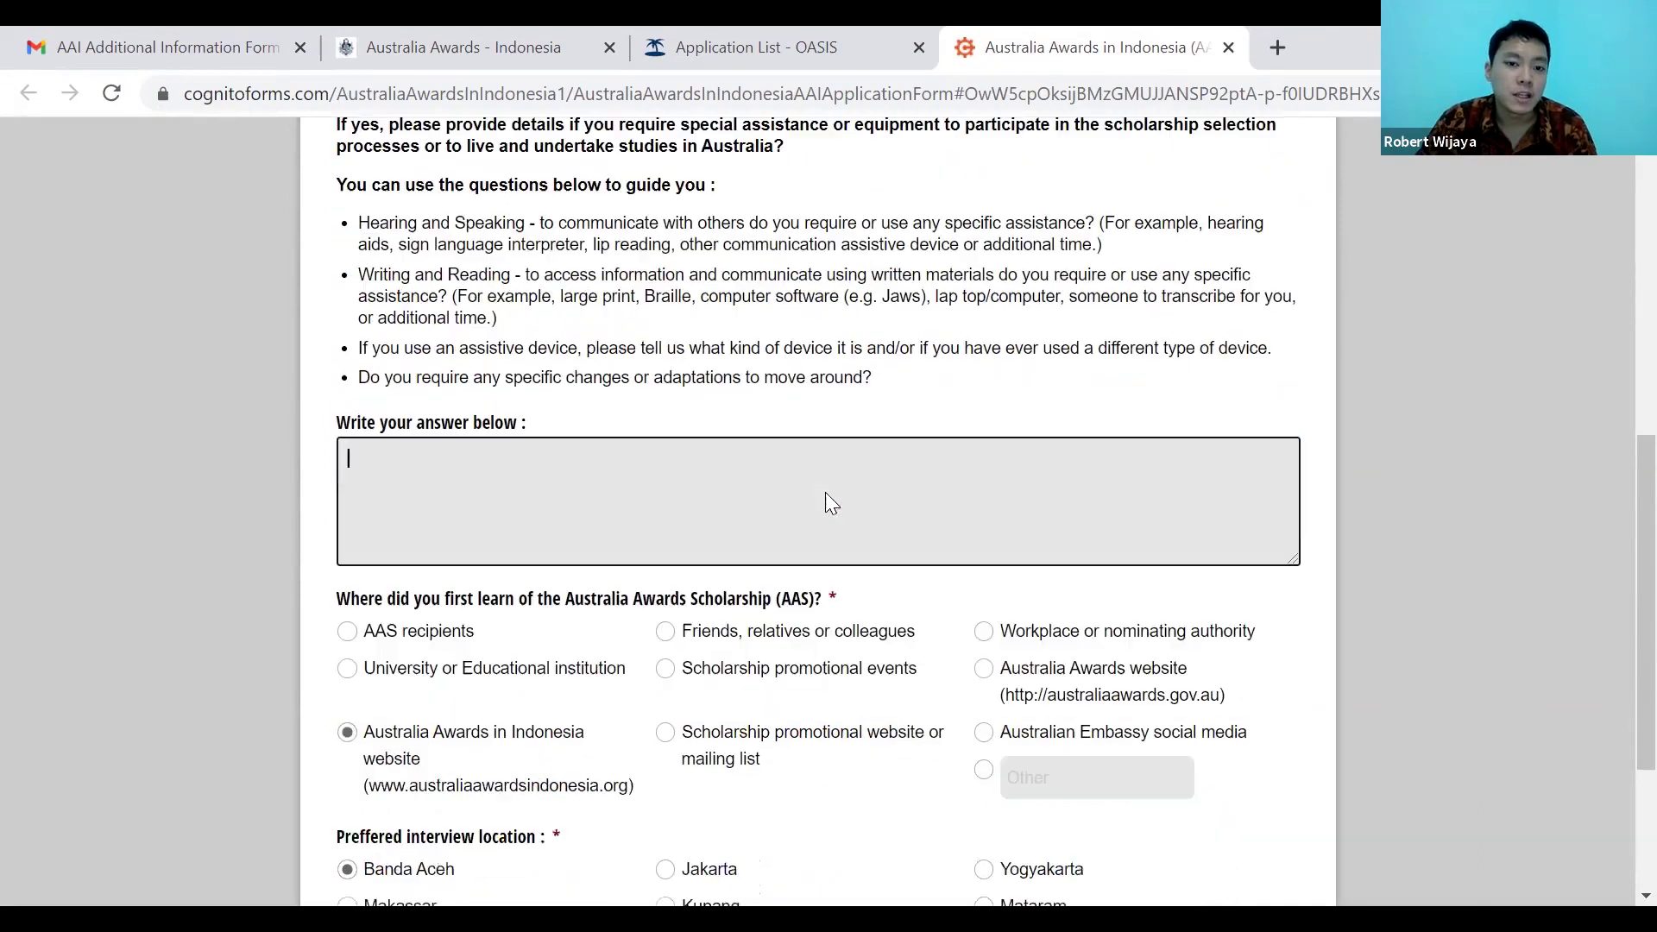
scroll(748, 466, "up", 4)
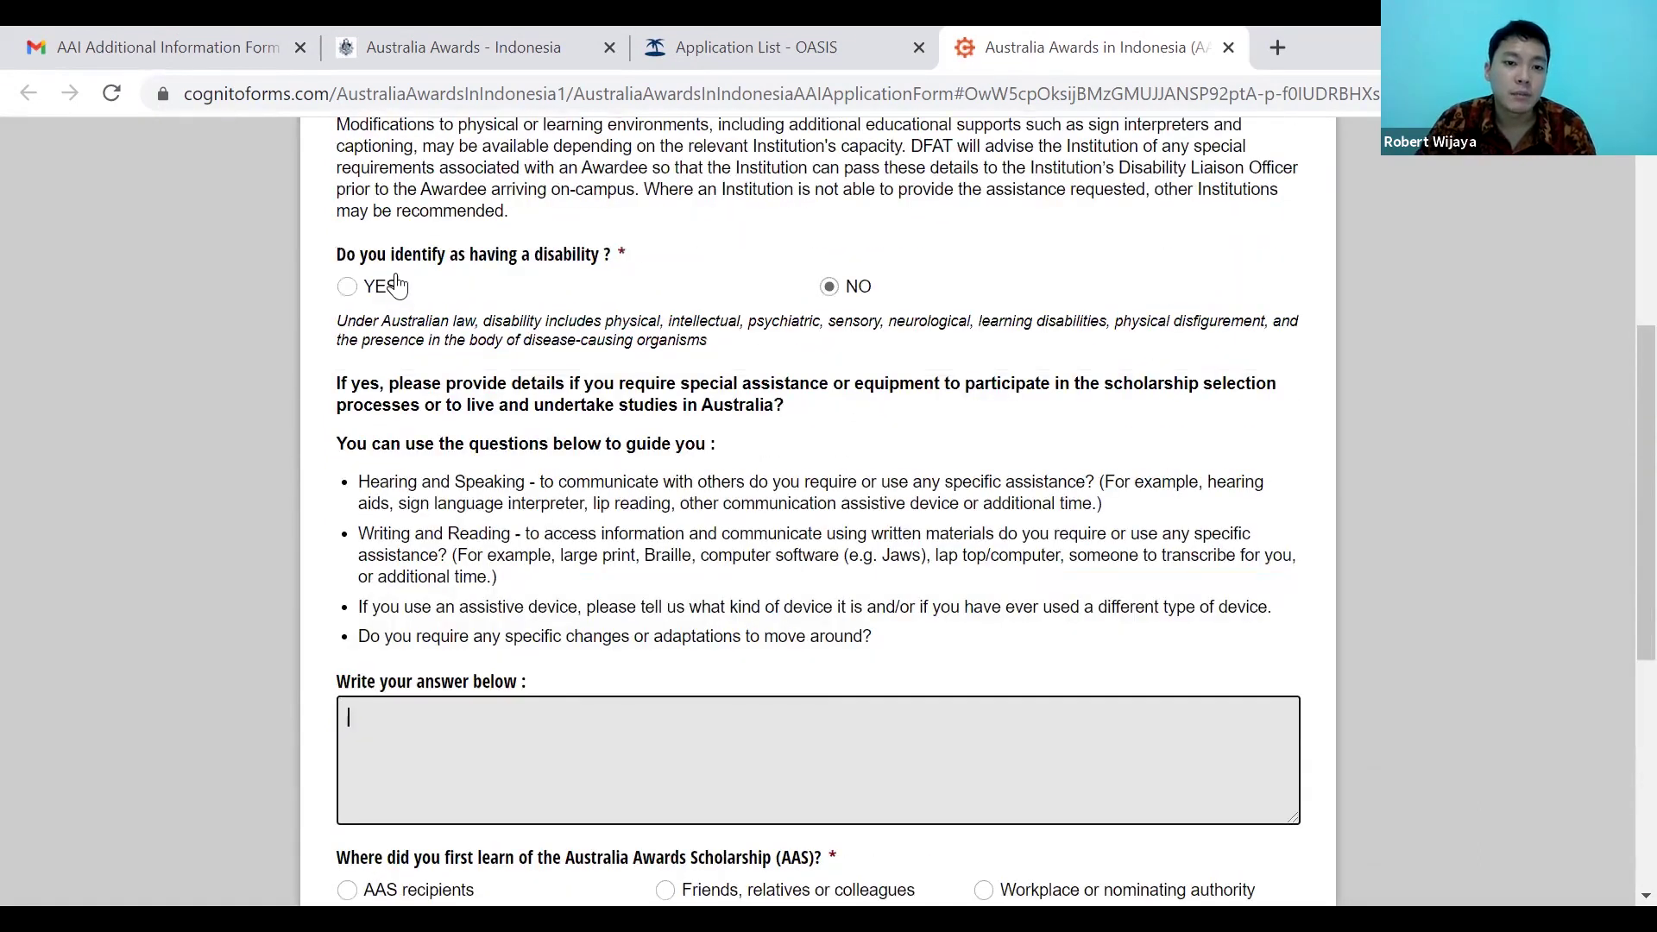
scroll(548, 742, "down", 2)
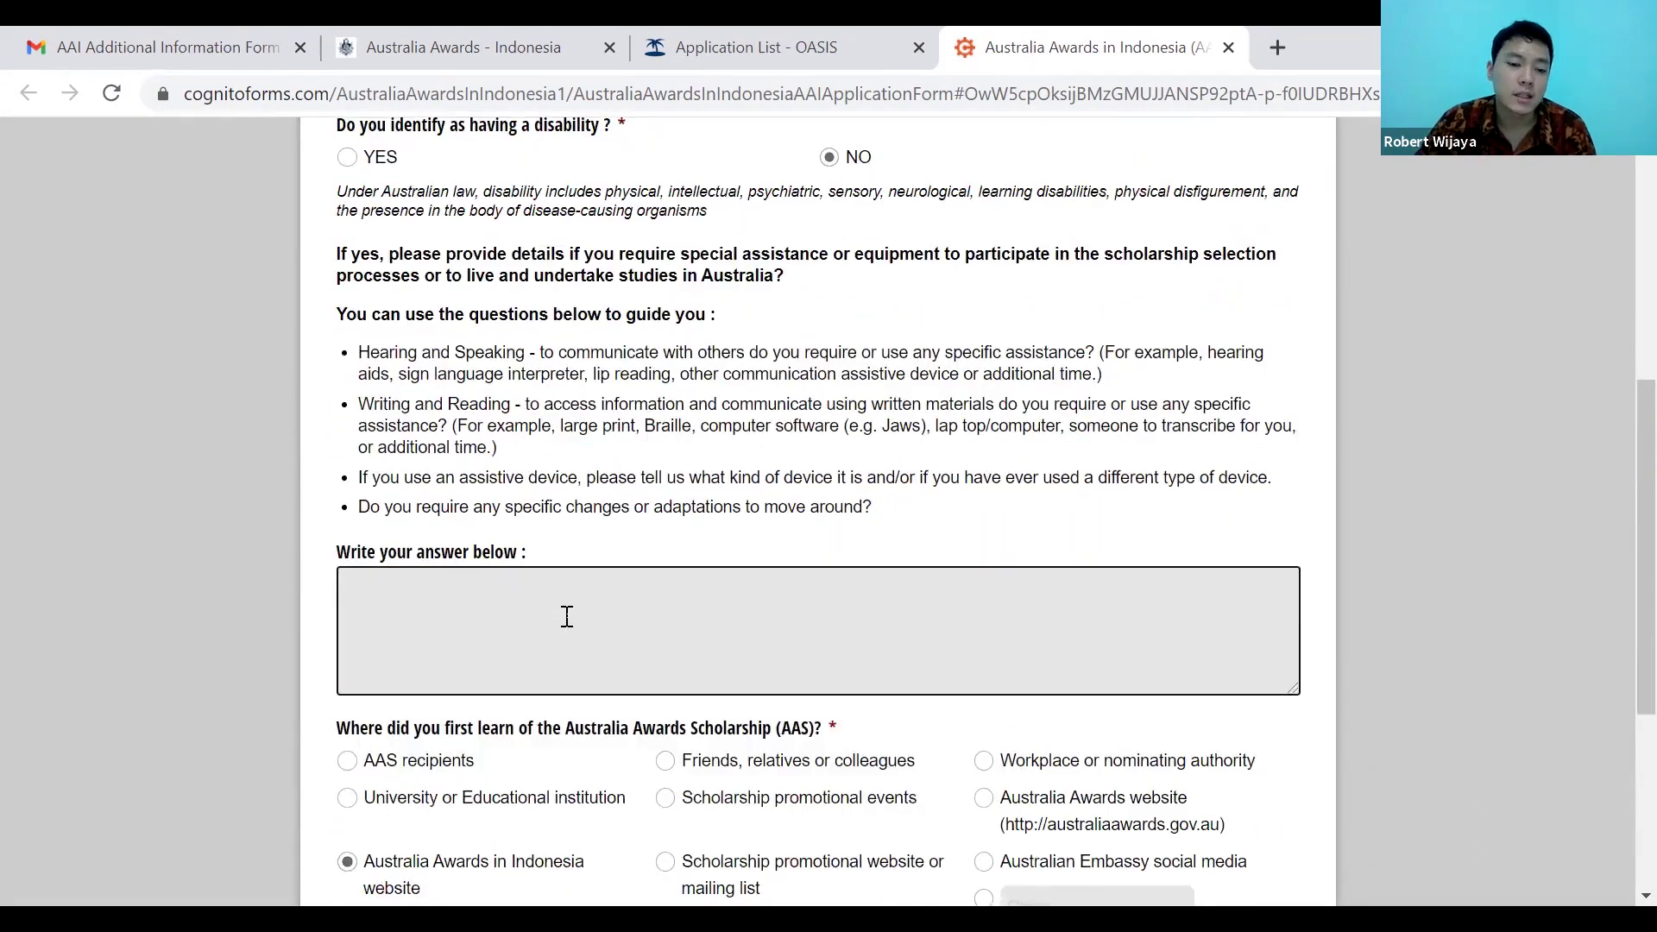
Review where the applicant first learned of the scholarship and the options for the preferred interview location.
scroll(571, 615, "down", 4)
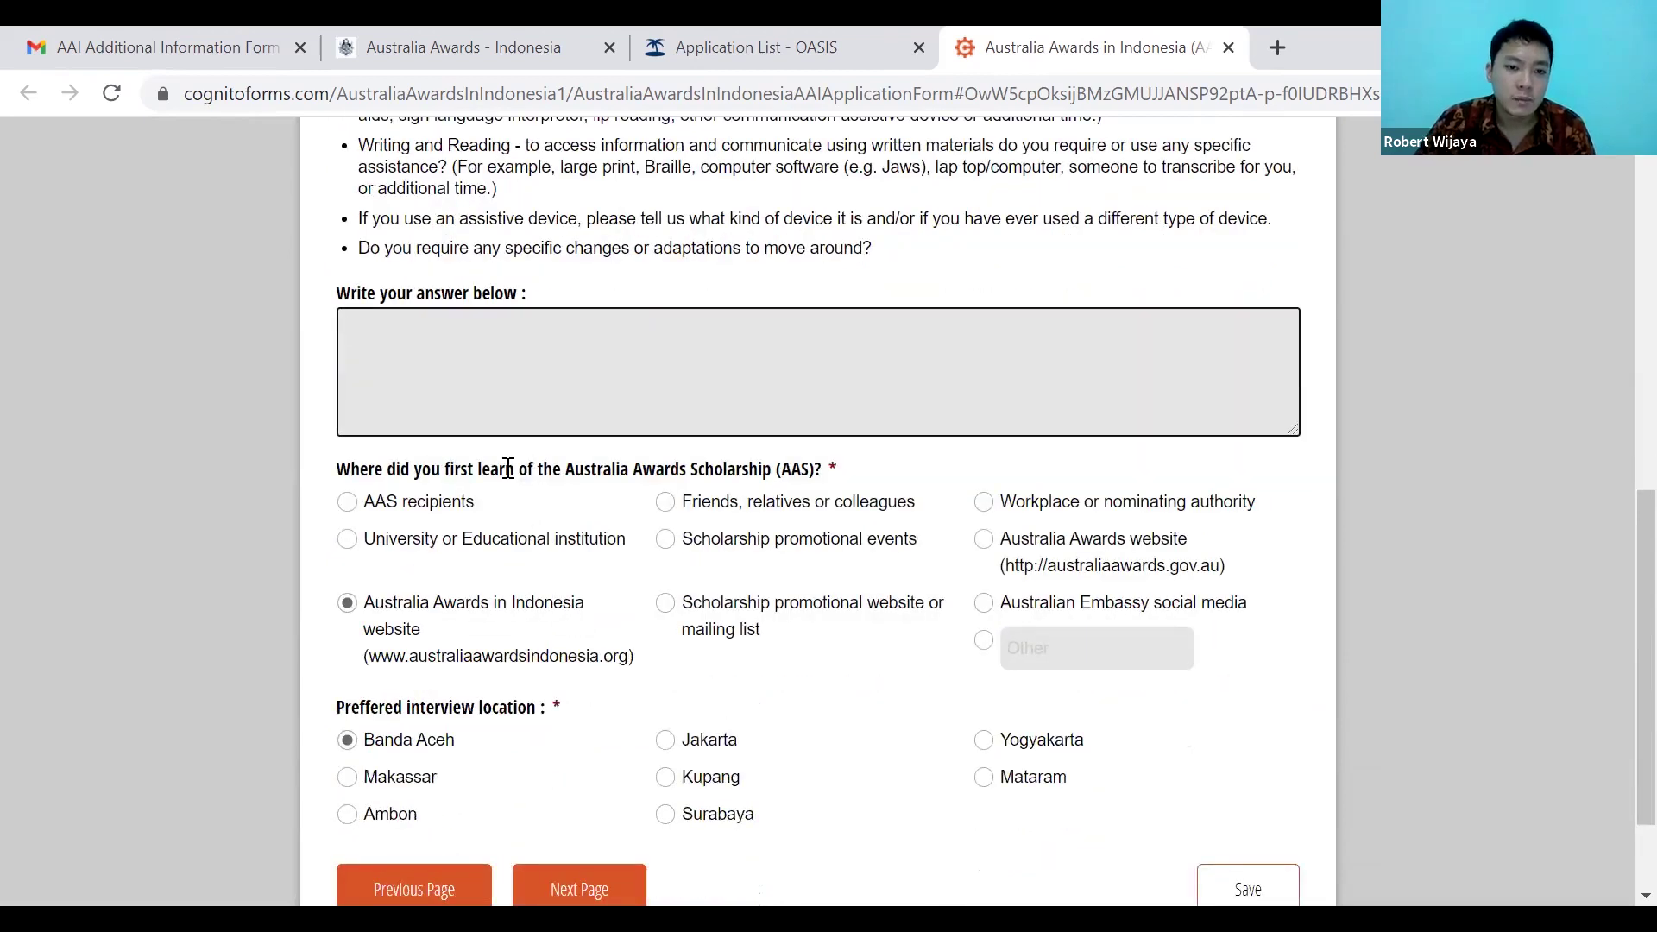
scroll(566, 460, "down", 2)
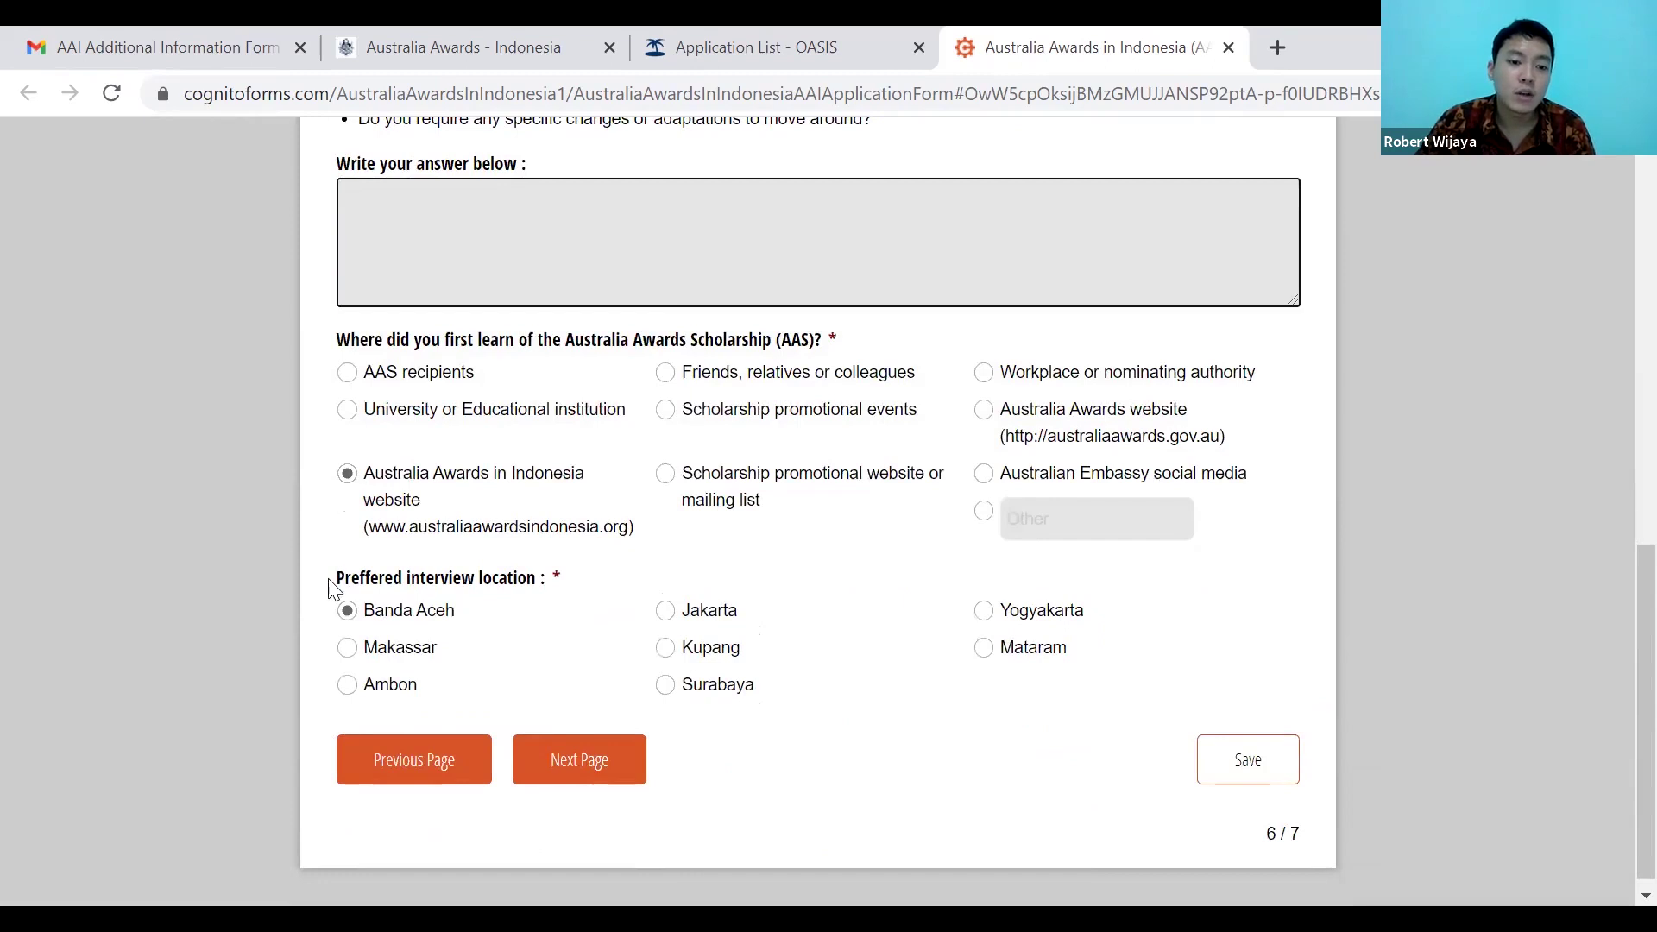
left_click_drag(340, 579, 550, 578)
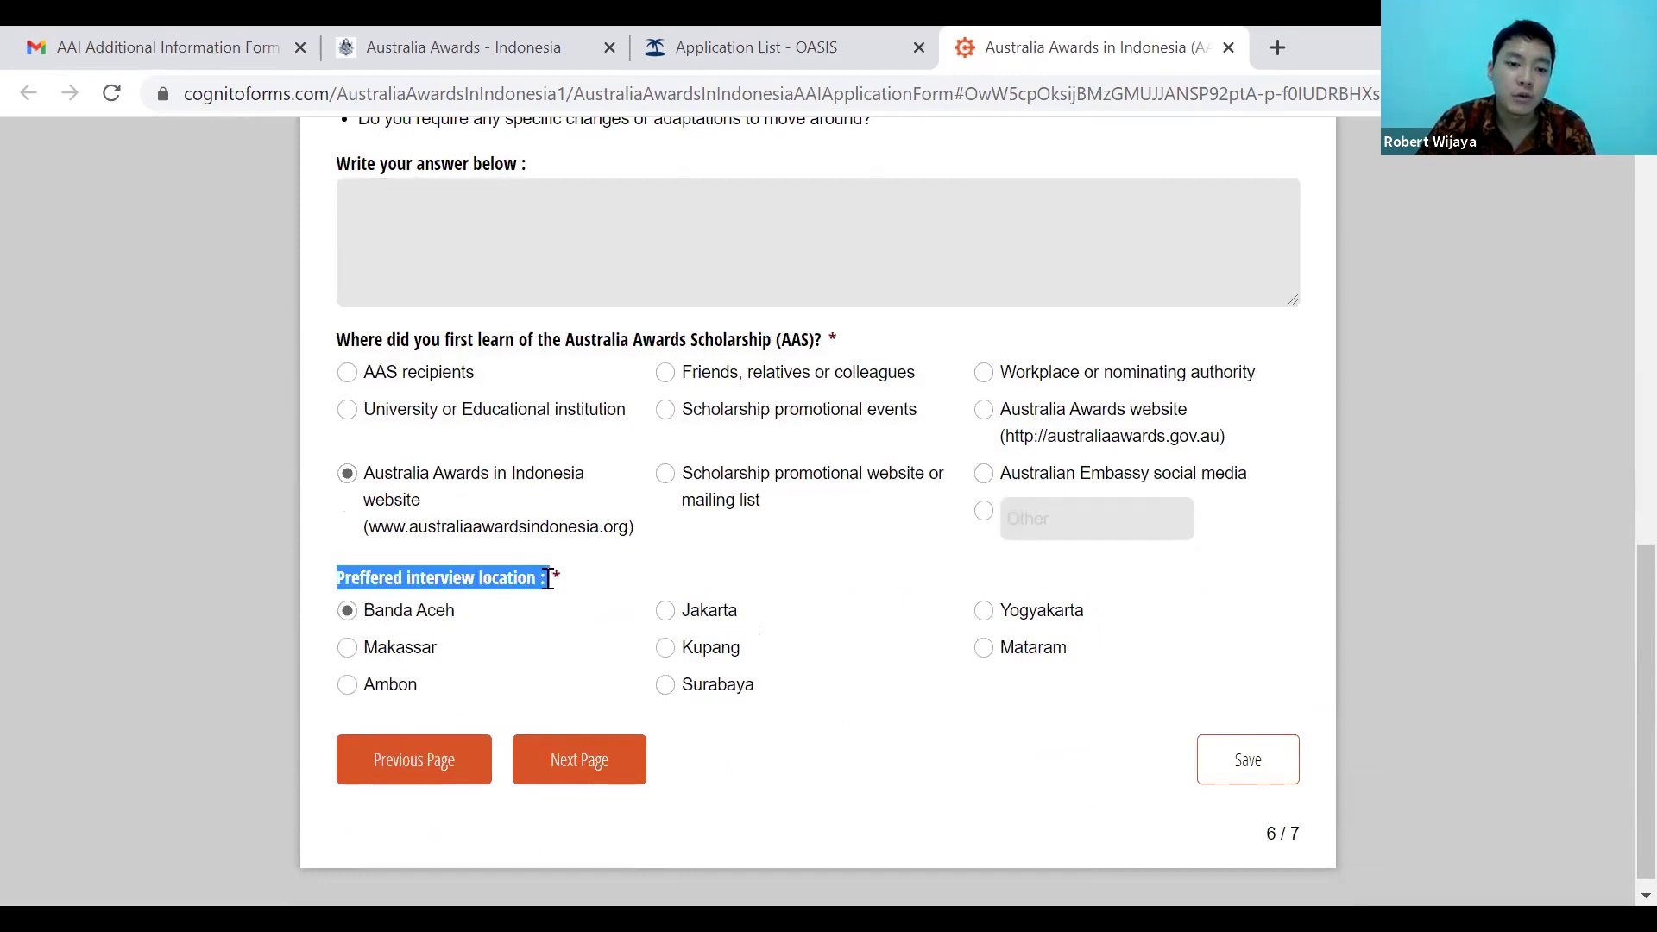
left_click(498, 578)
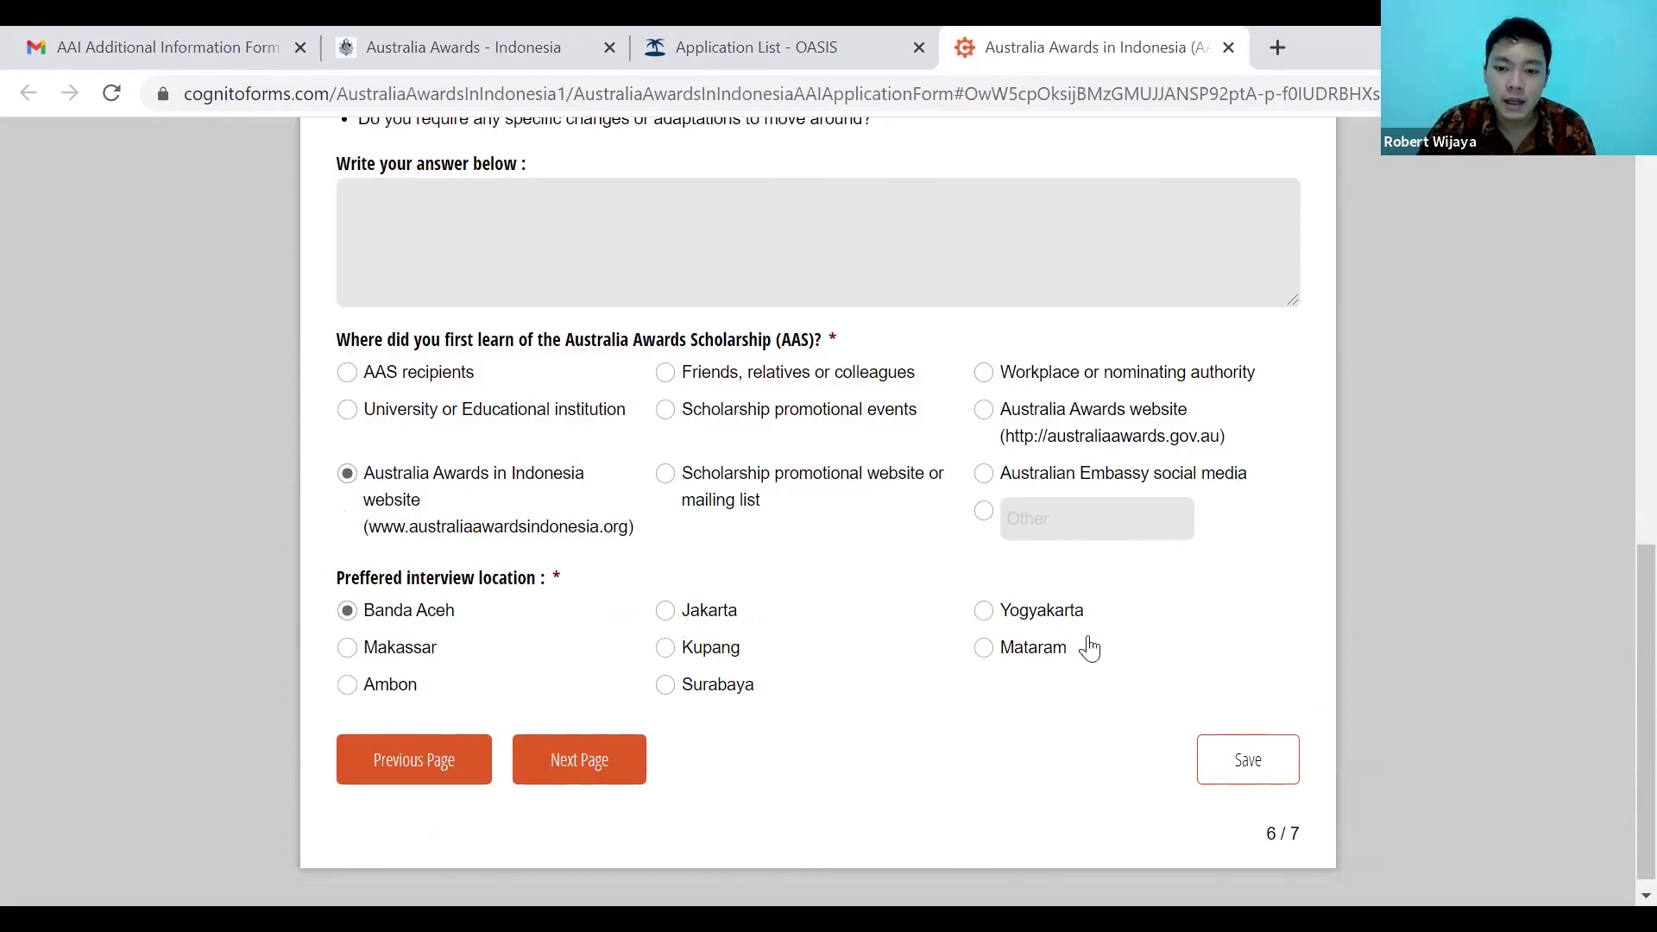
Open page 7 and look over the declaration, the uploaded documents and the documentary evidence instructions.
scroll(1259, 628, "up", 2)
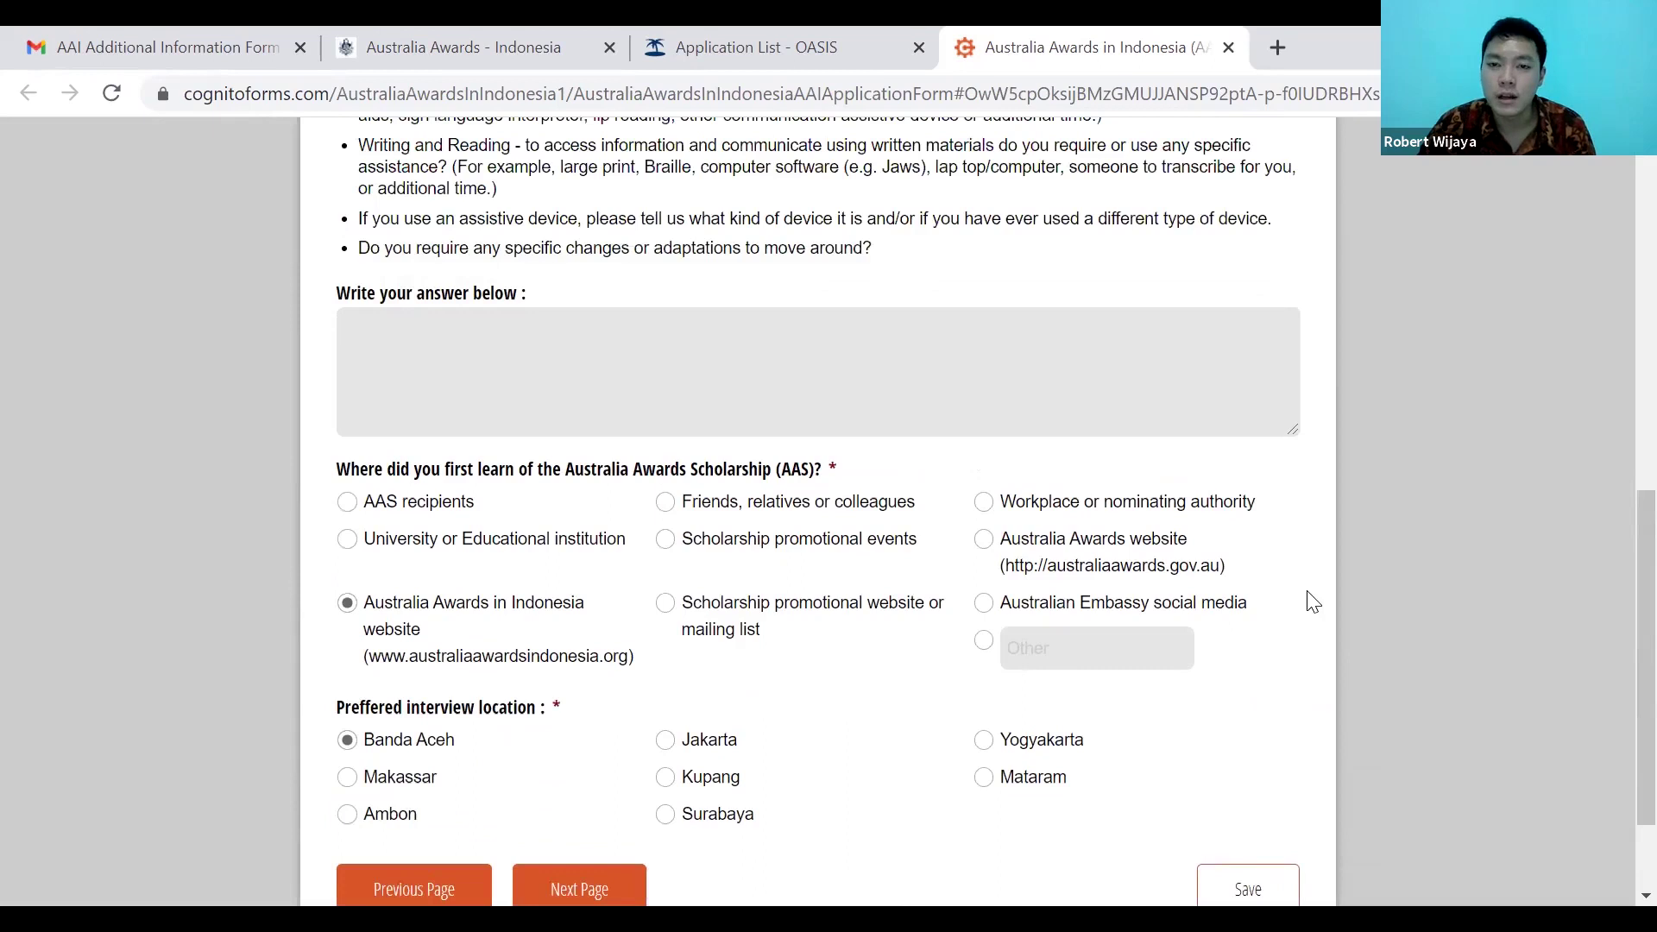
scroll(1313, 601, "up", 10)
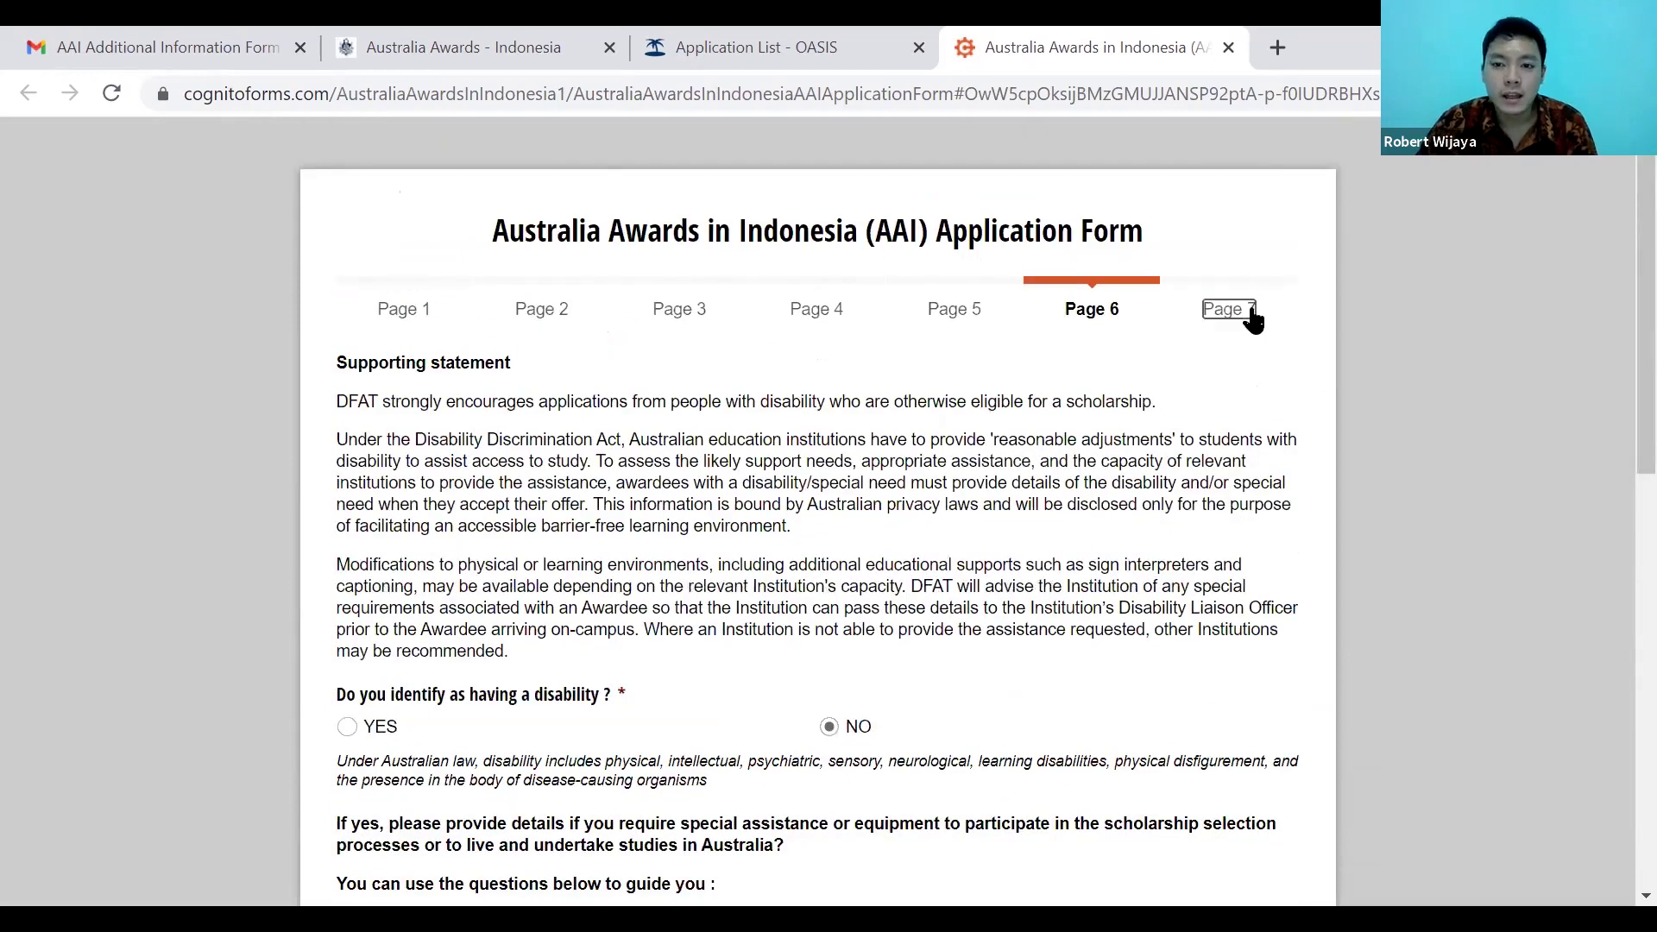
scroll(1342, 433, "down", 15)
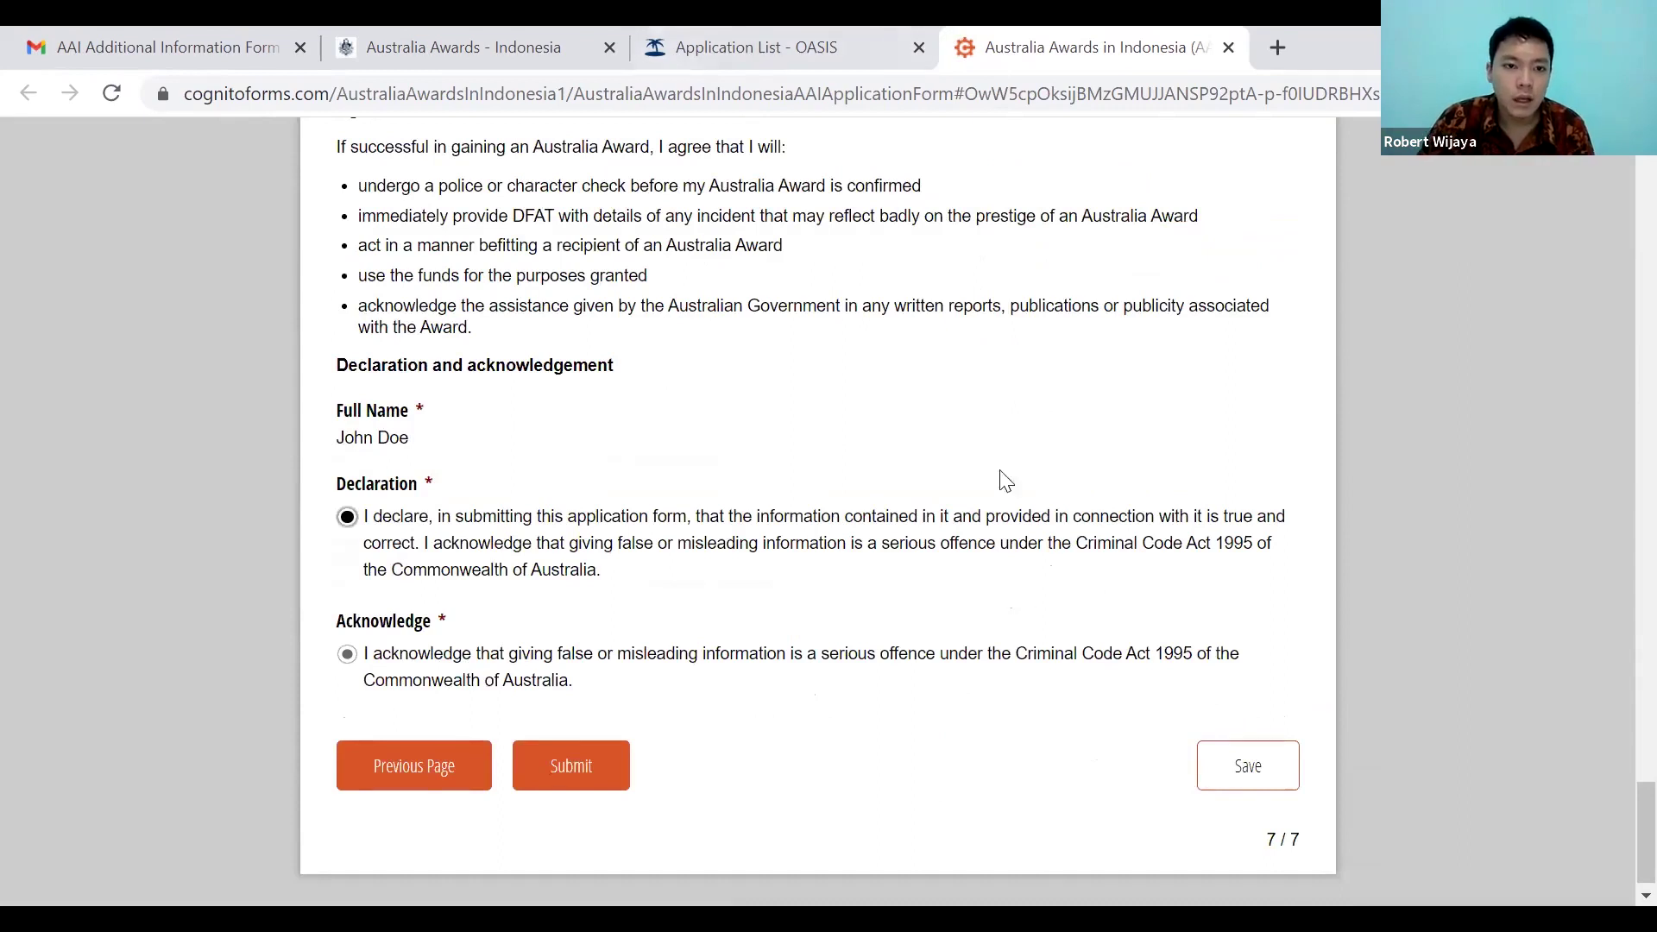
scroll(1089, 680, "up", 10)
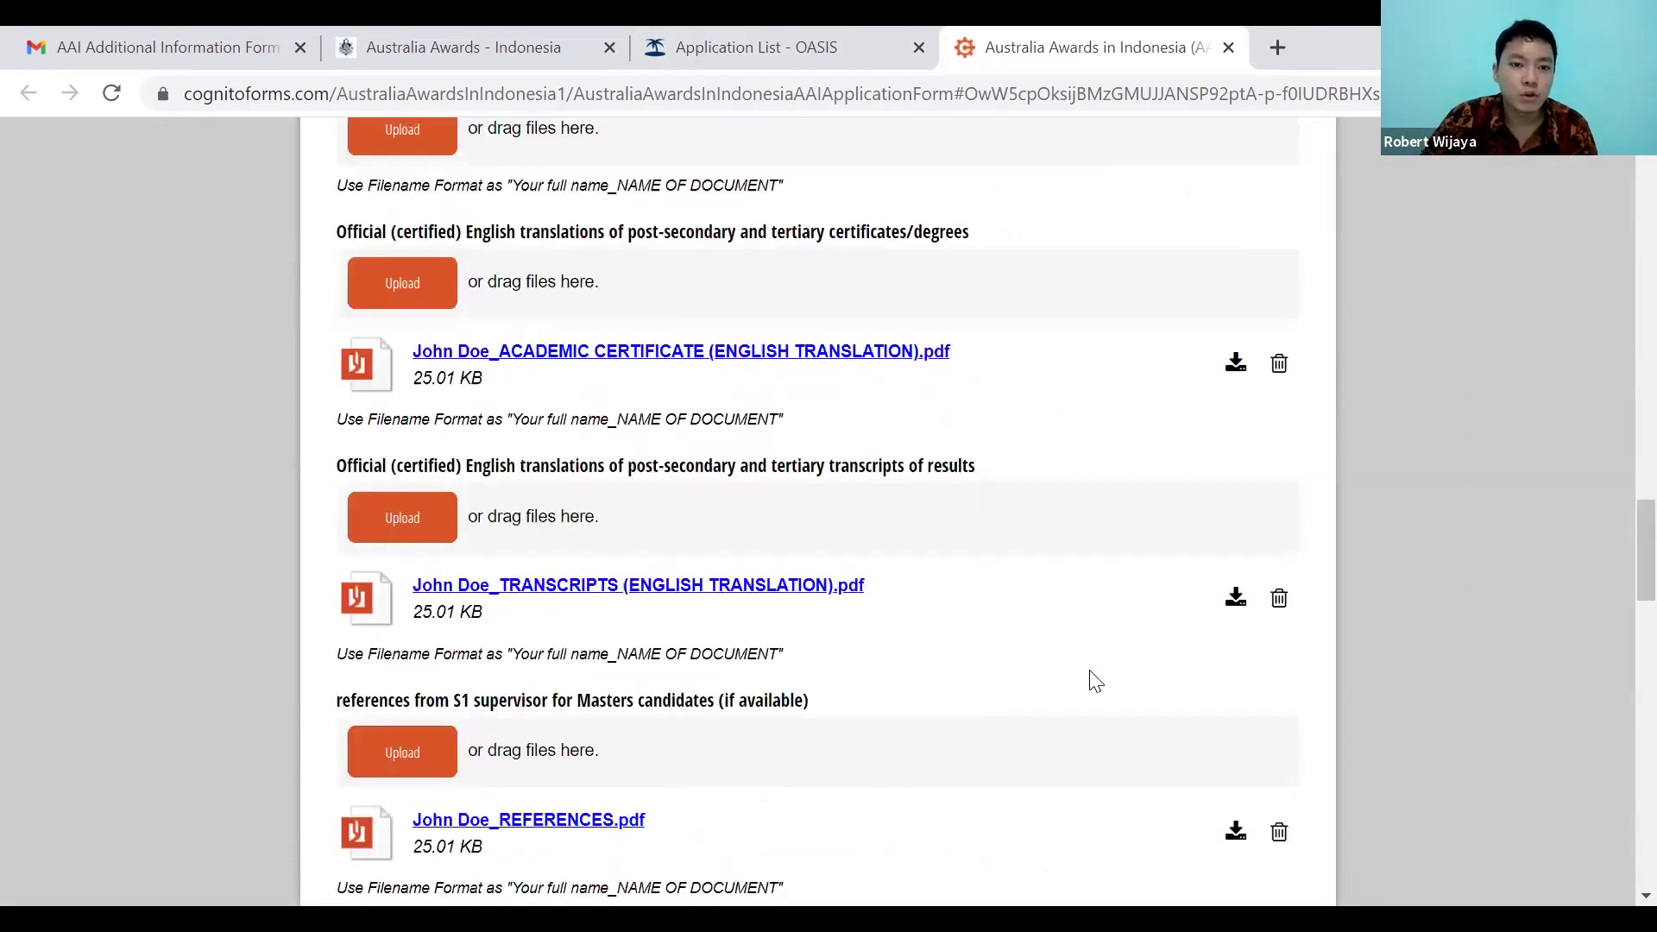
scroll(1091, 676, "up", 10)
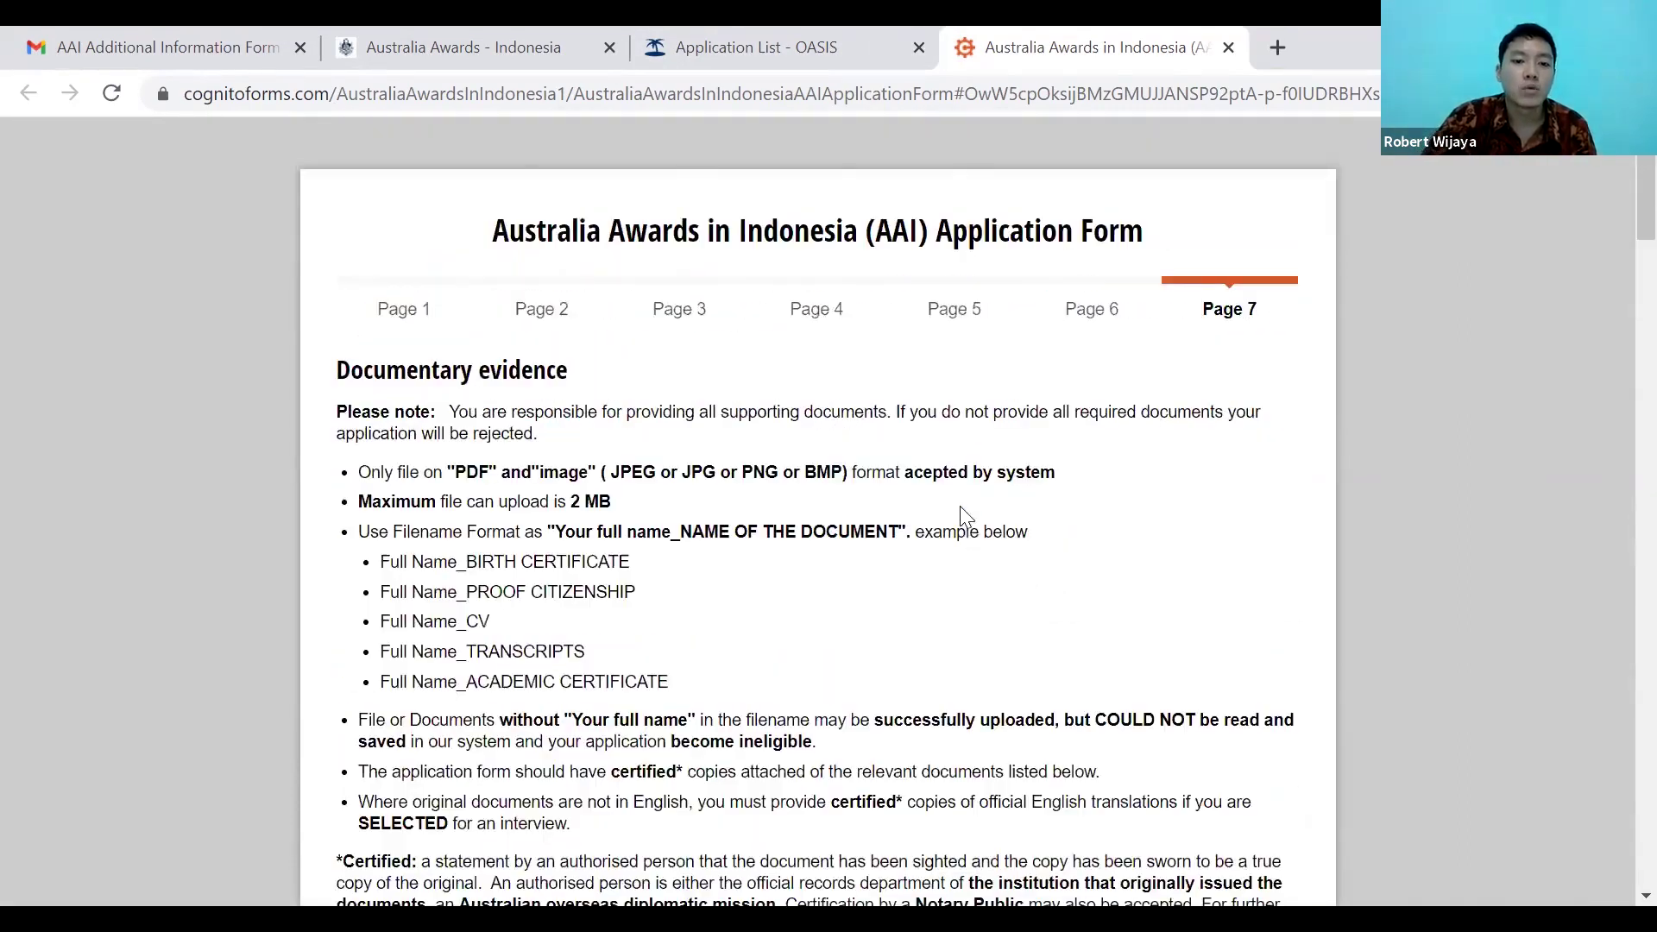
scroll(961, 518, "down", 1)
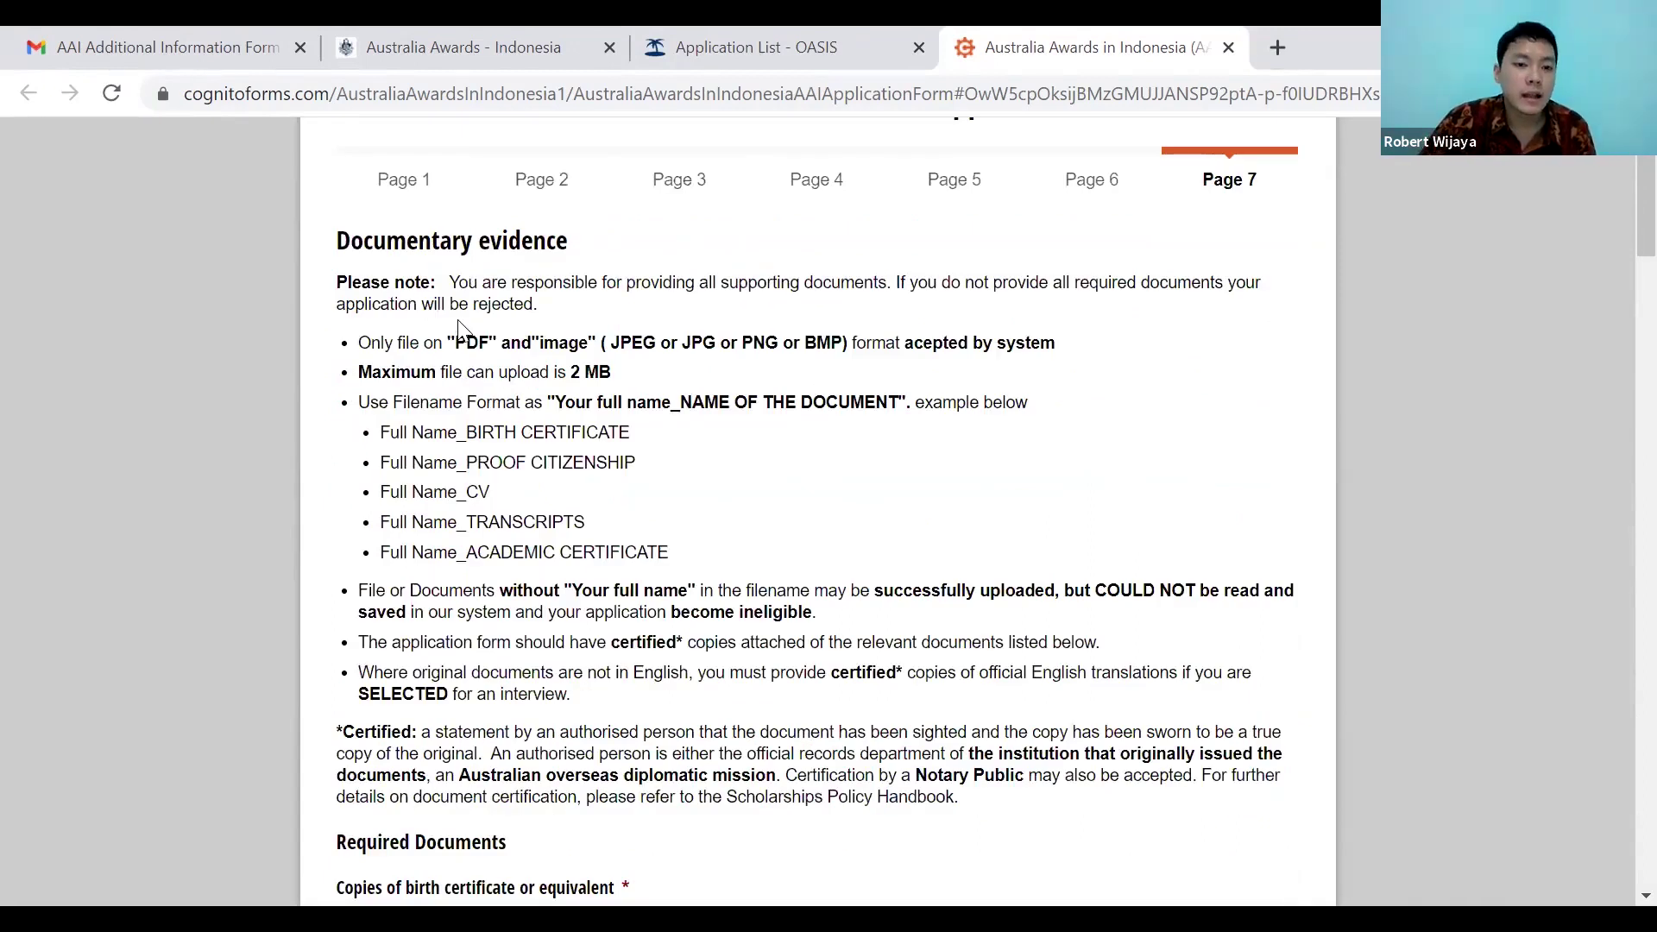
Examine the documentary evidence rules on maximum upload size and the required filename format, highlighting each passage.
left_click_drag(444, 344, 610, 372)
left_click(626, 392)
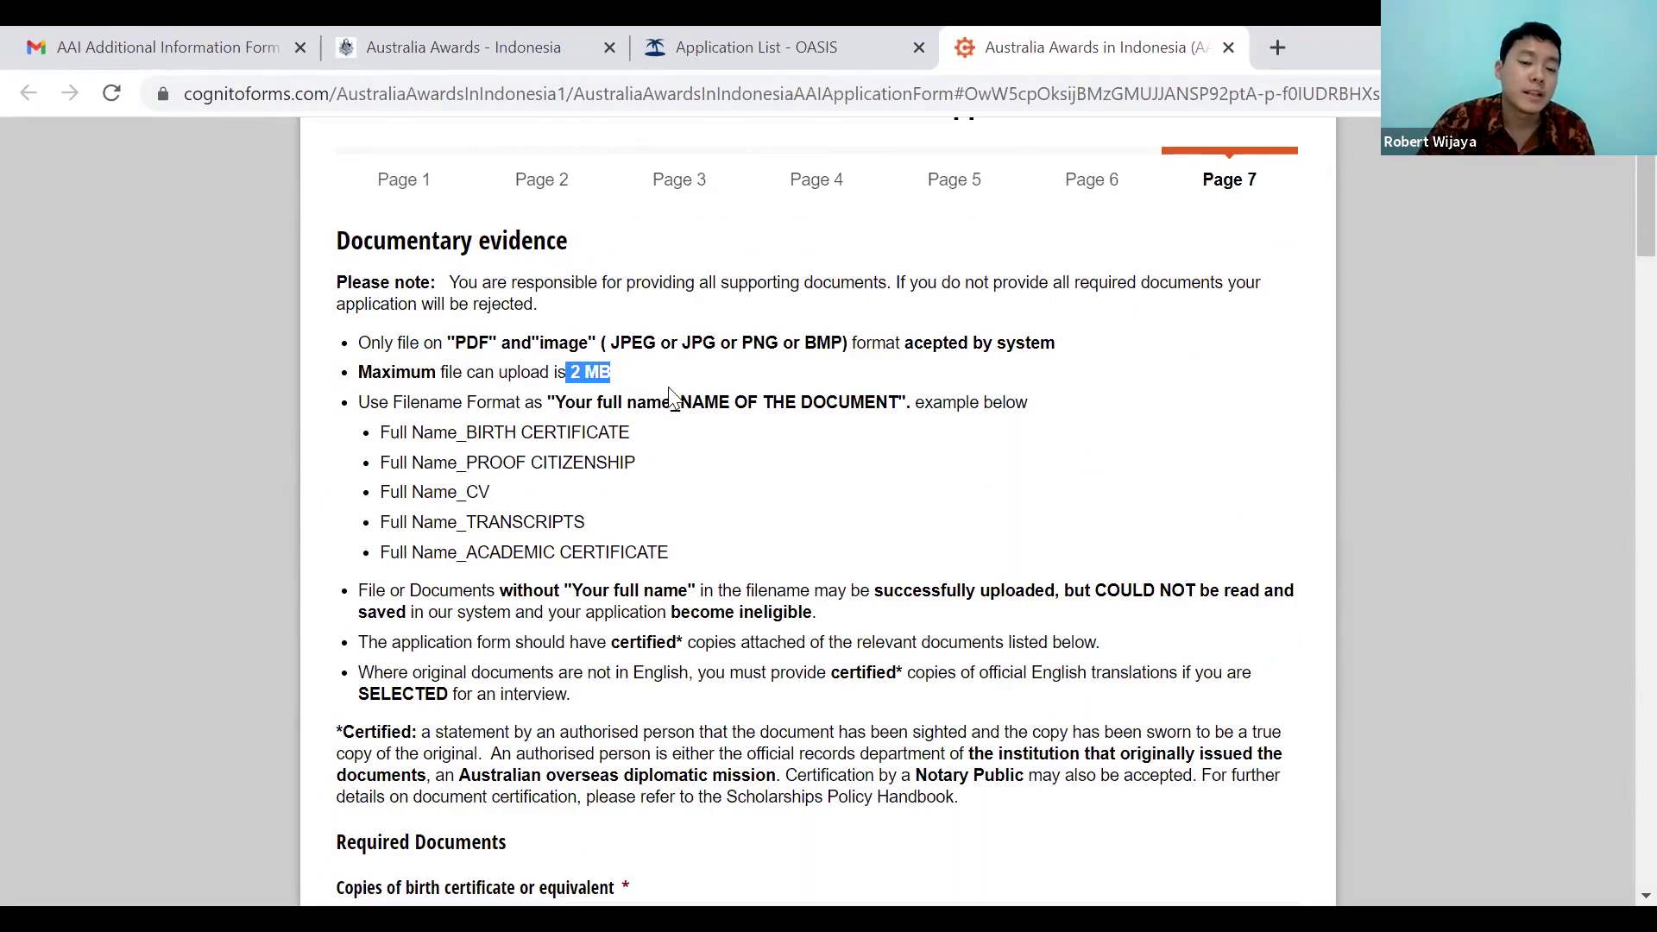
left_click(611, 413)
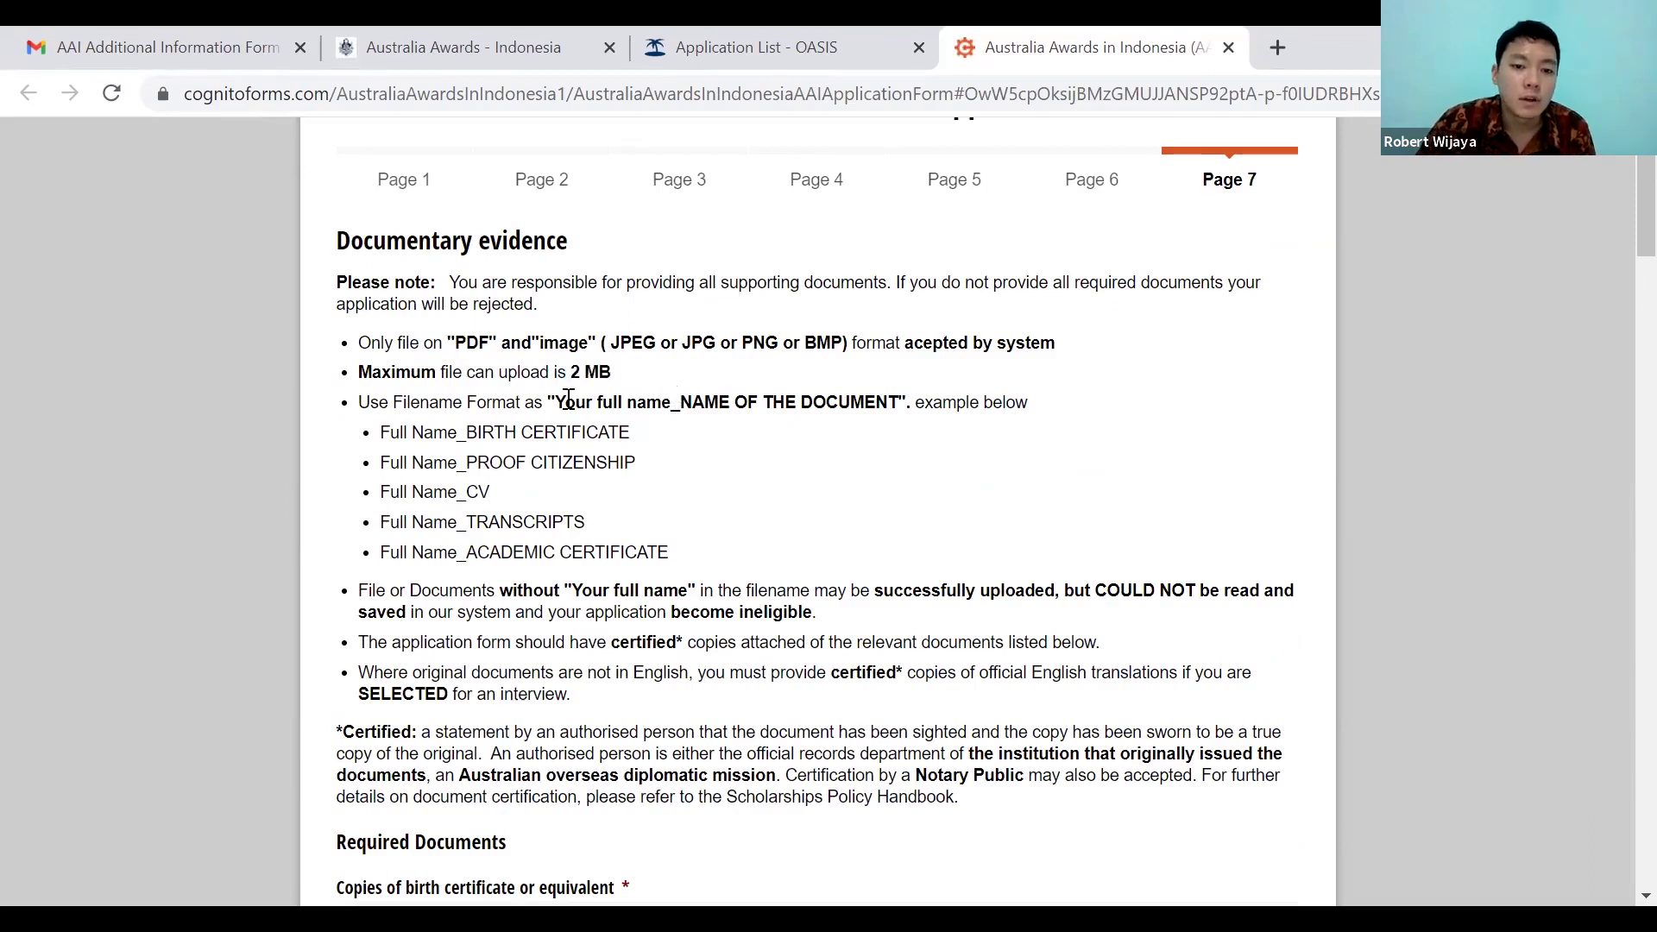
left_click_drag(562, 399, 935, 405)
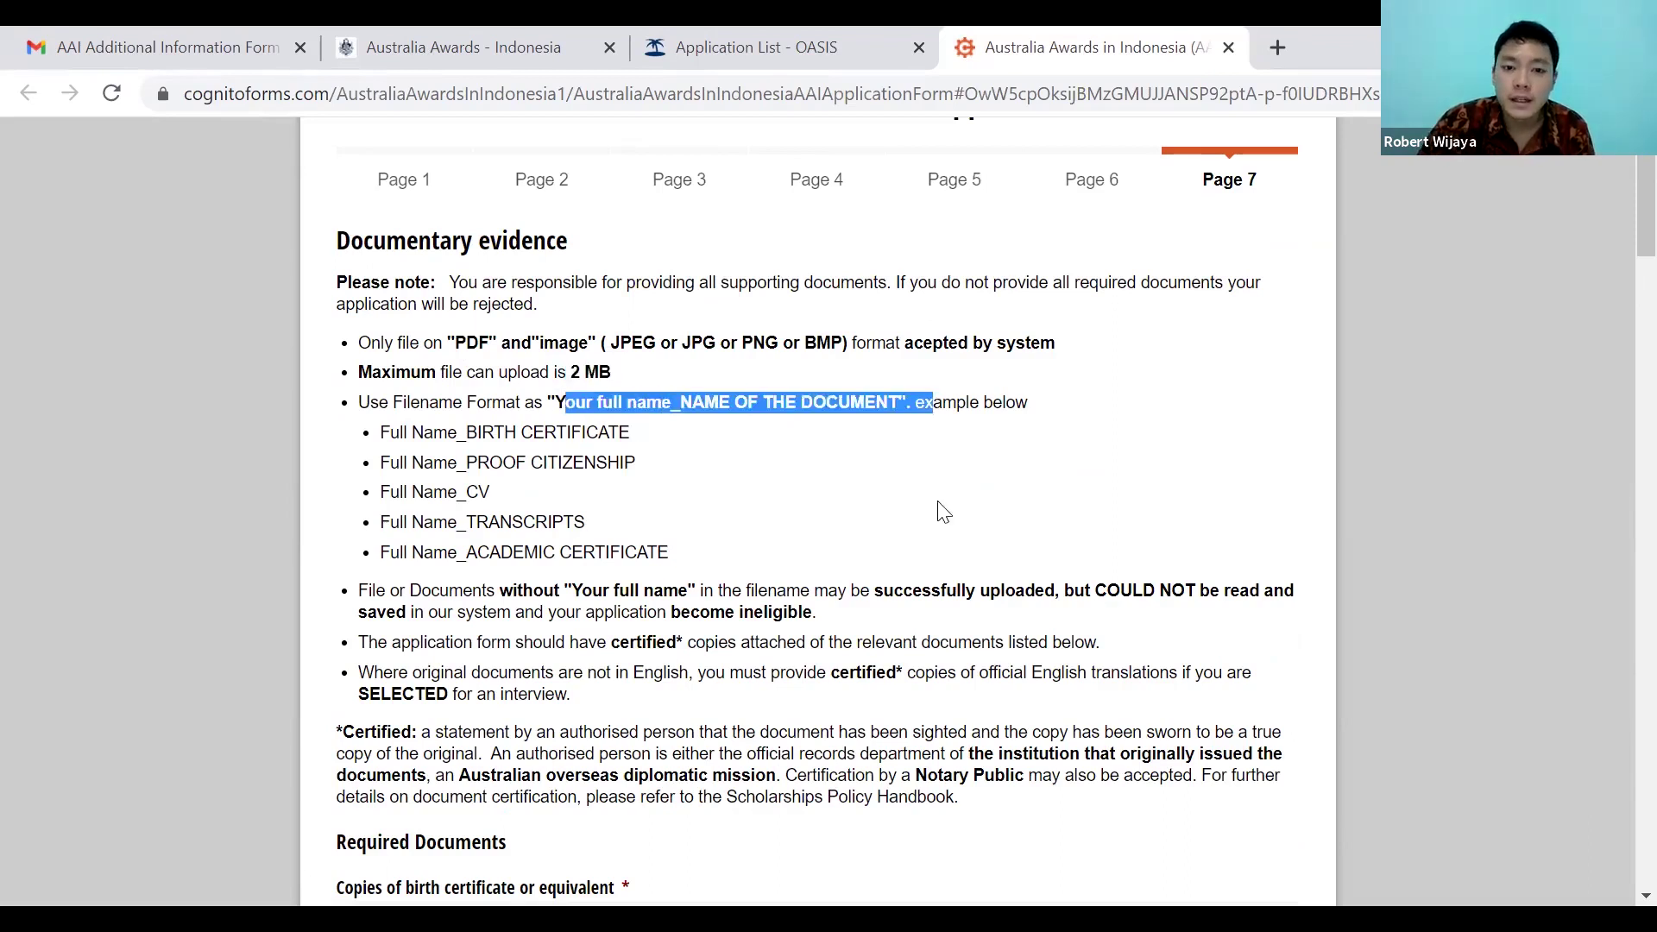
left_click(912, 413)
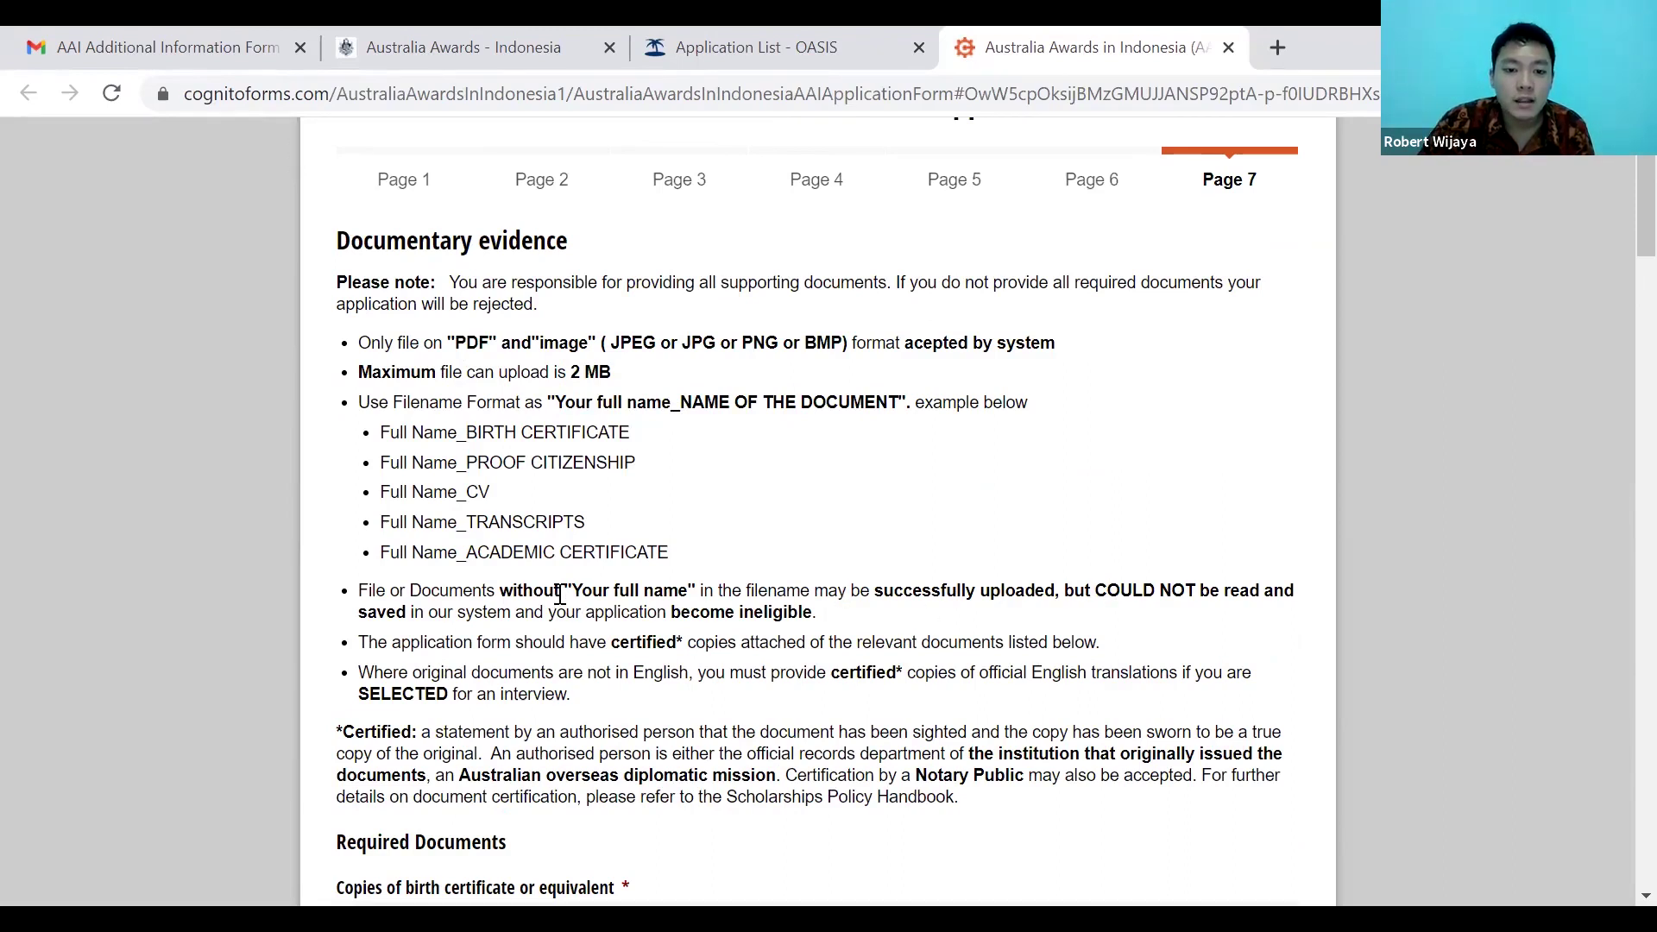
Highlight the warning about filenames without the applicant's full name, and the filename format rule with its list of examples.
left_click_drag(572, 593, 688, 594)
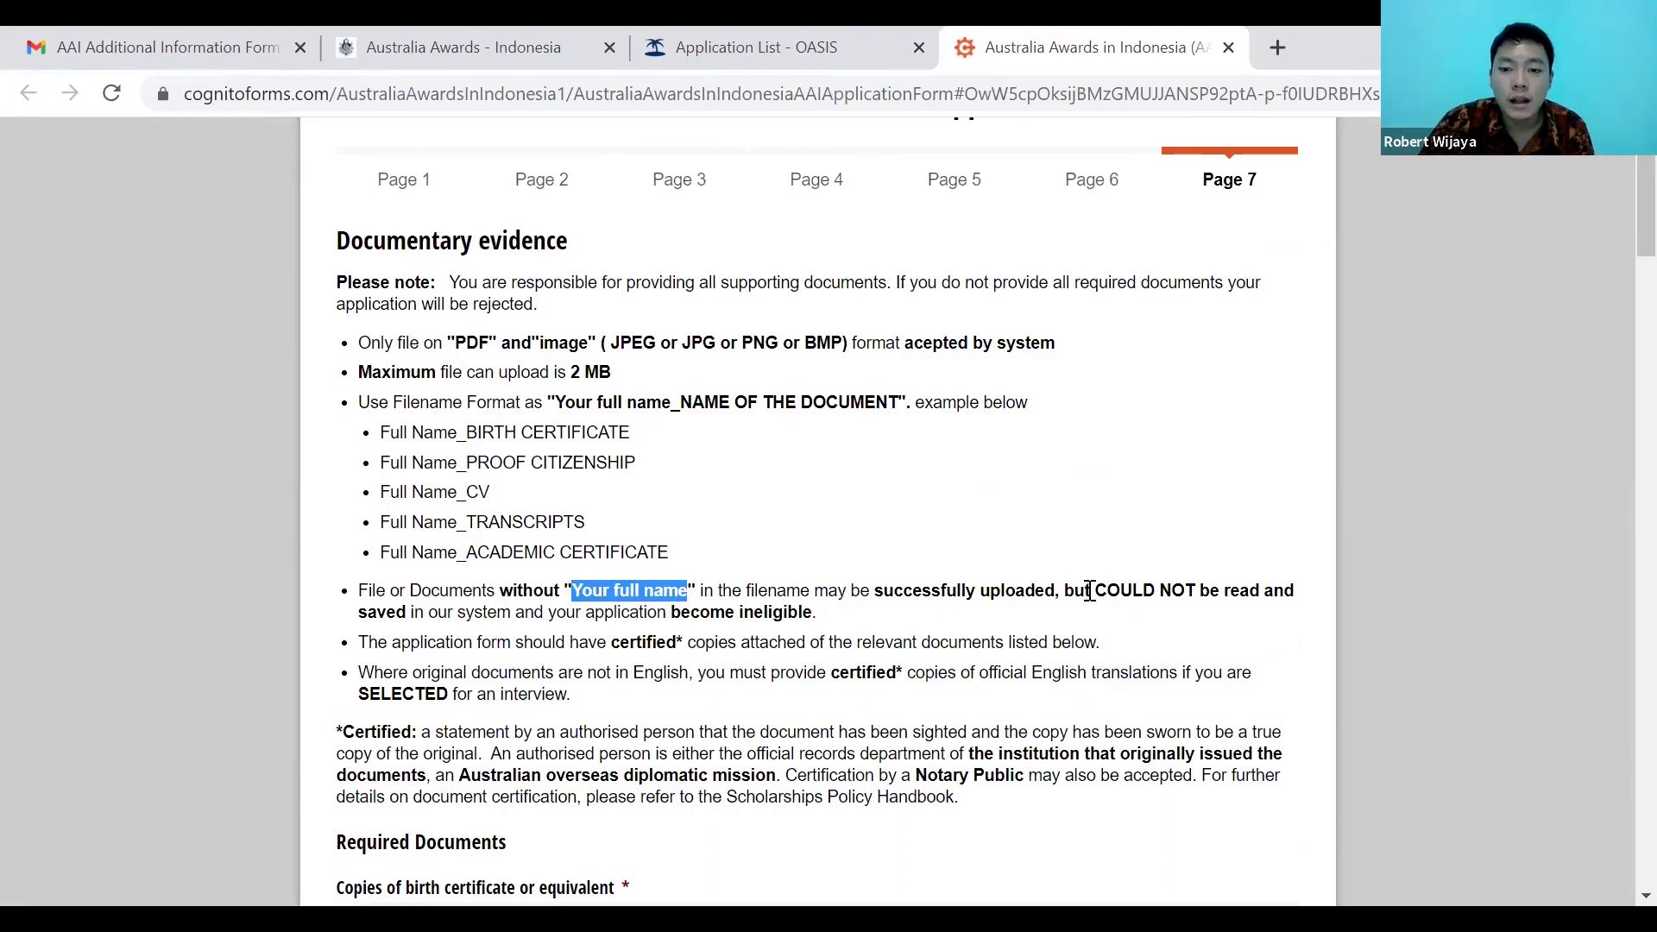
left_click_drag(1096, 596, 1114, 619)
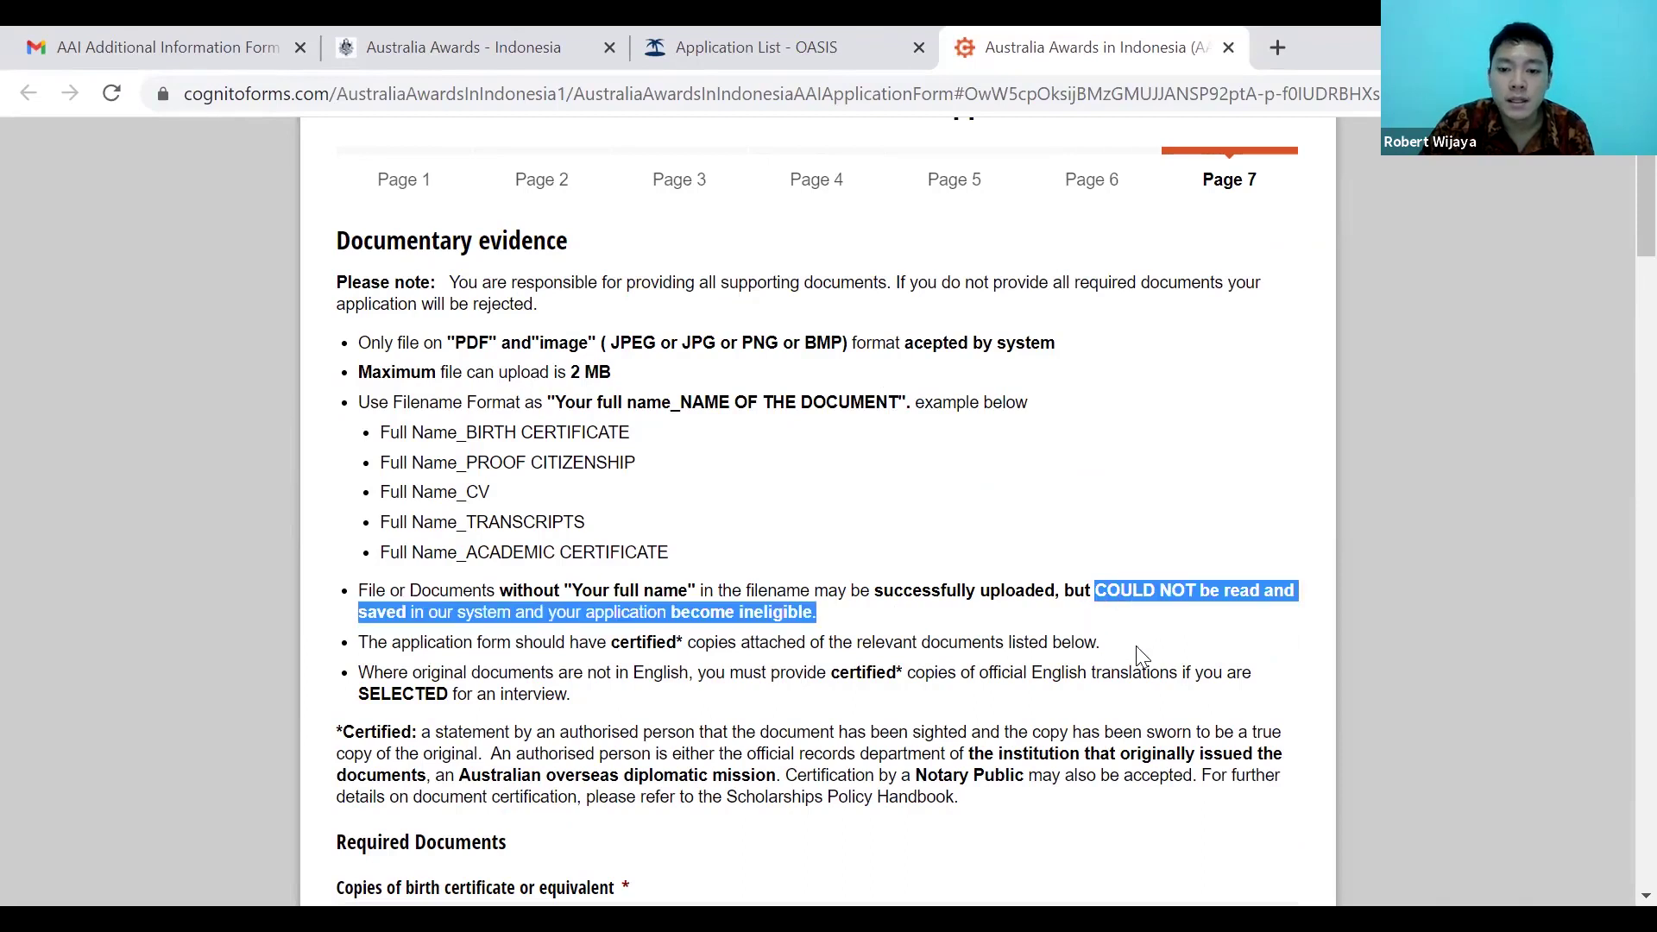
left_click(1173, 646)
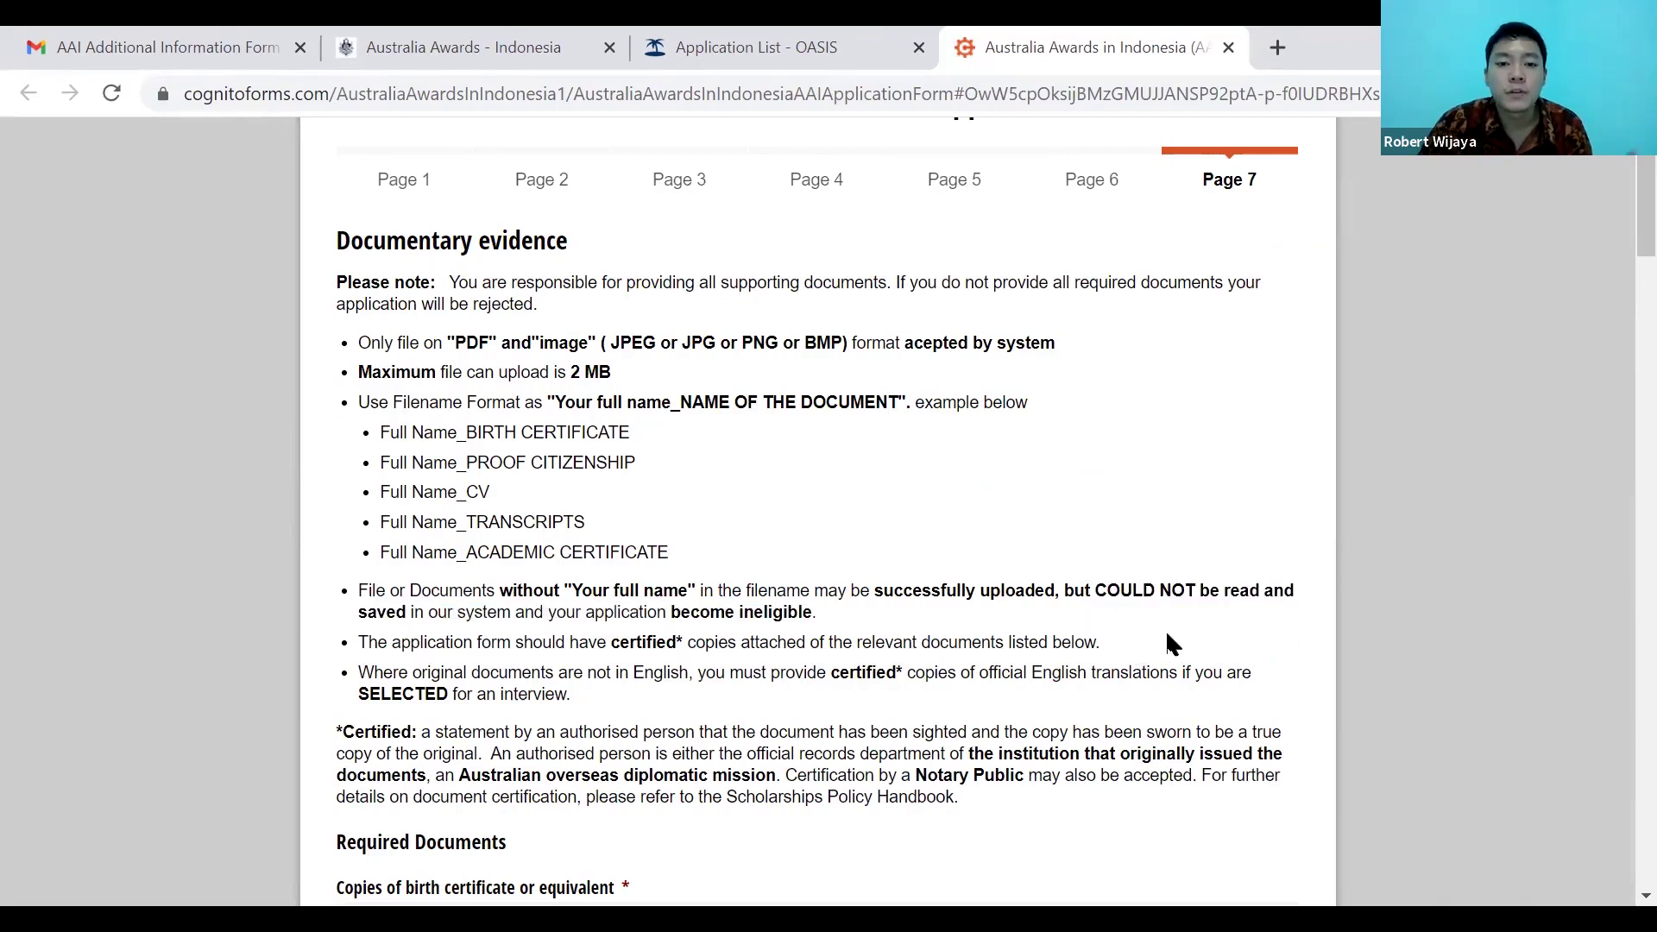
left_click_drag(672, 554, 360, 399)
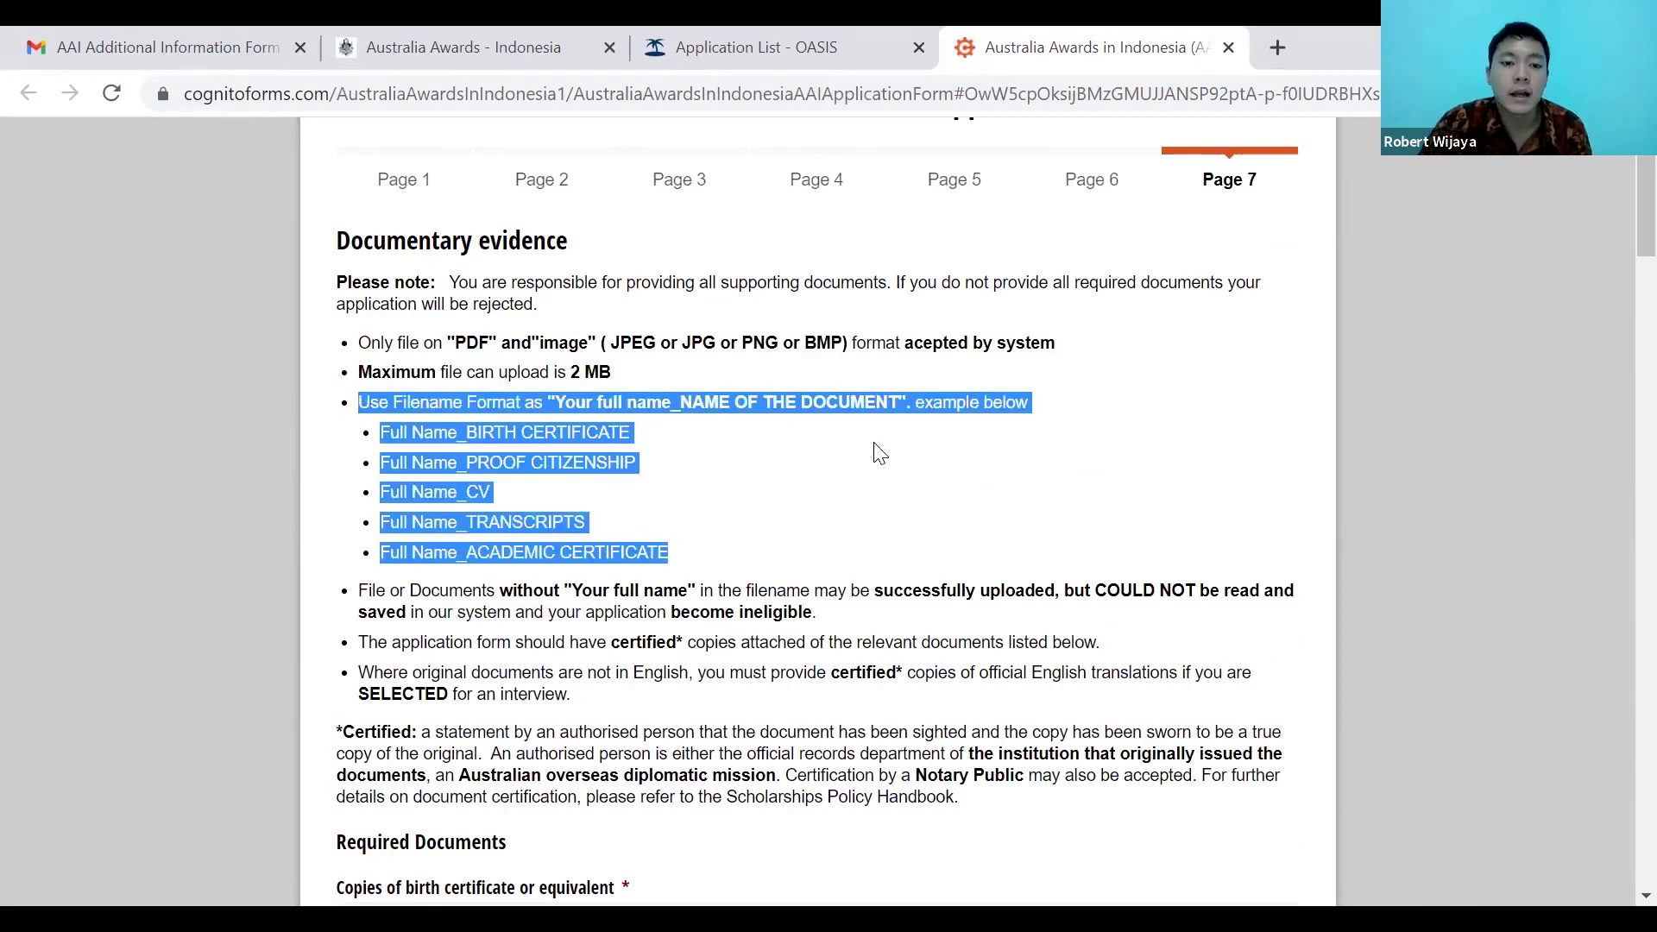
scroll(881, 455, "down", 3)
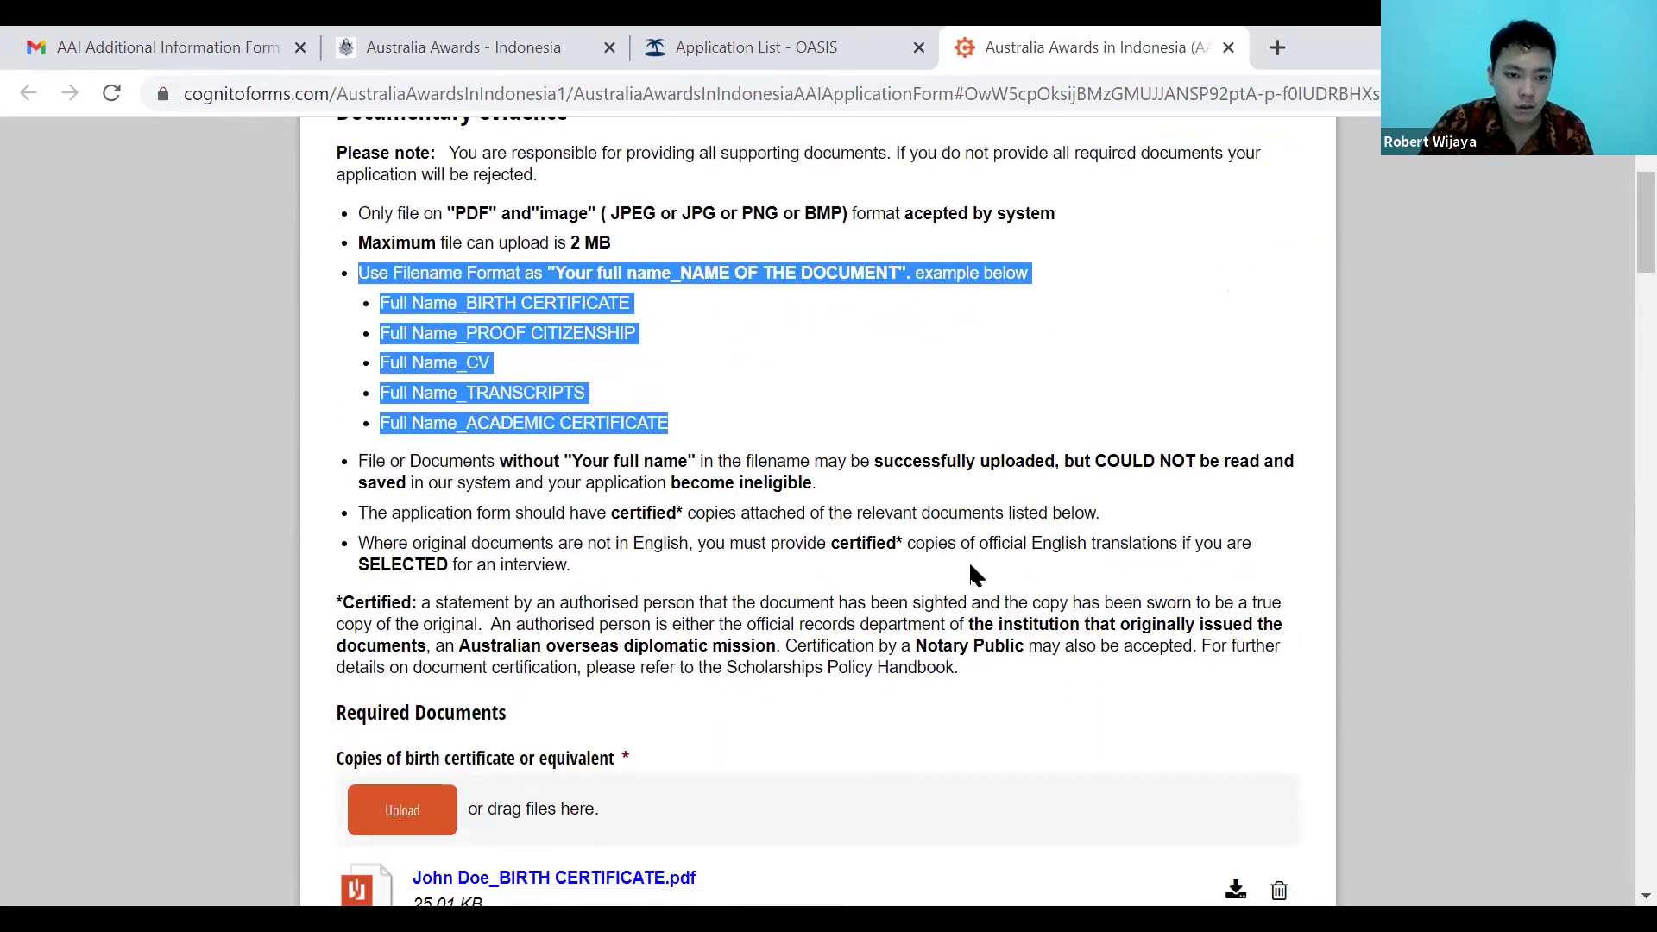
left_click(1068, 516)
Review the required document uploads, from the birth certificate and proof of citizenship through the transcript and English test results.
scroll(1067, 516, "down", 2)
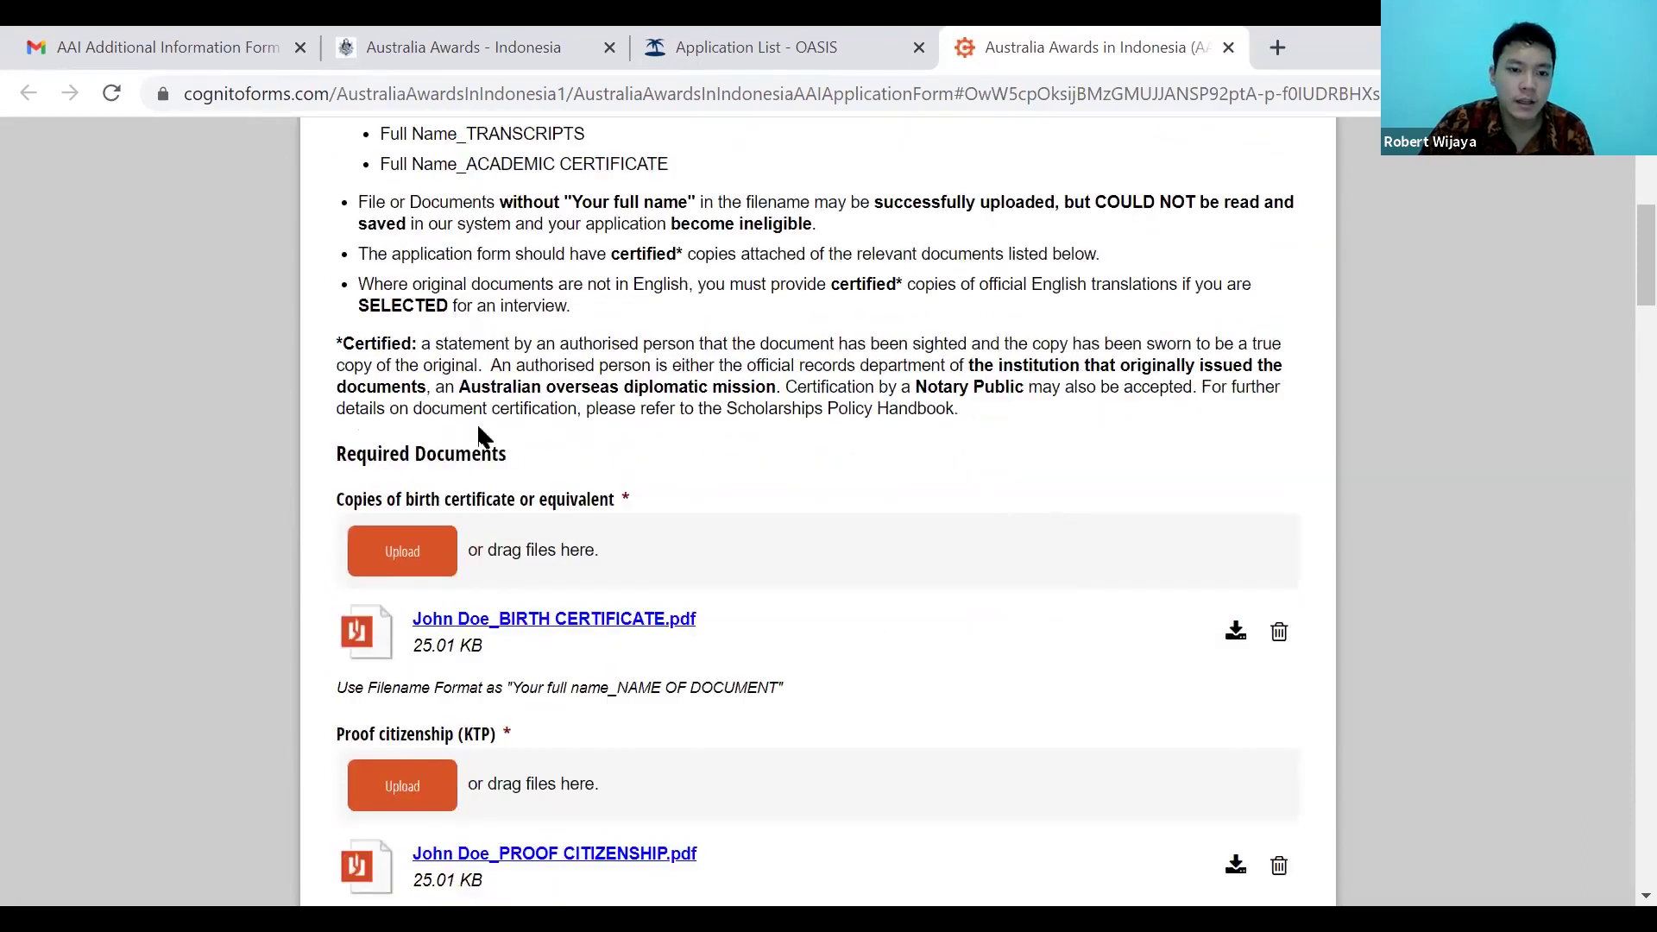
scroll(480, 436, "down", 2)
scroll(564, 616, "down", 2)
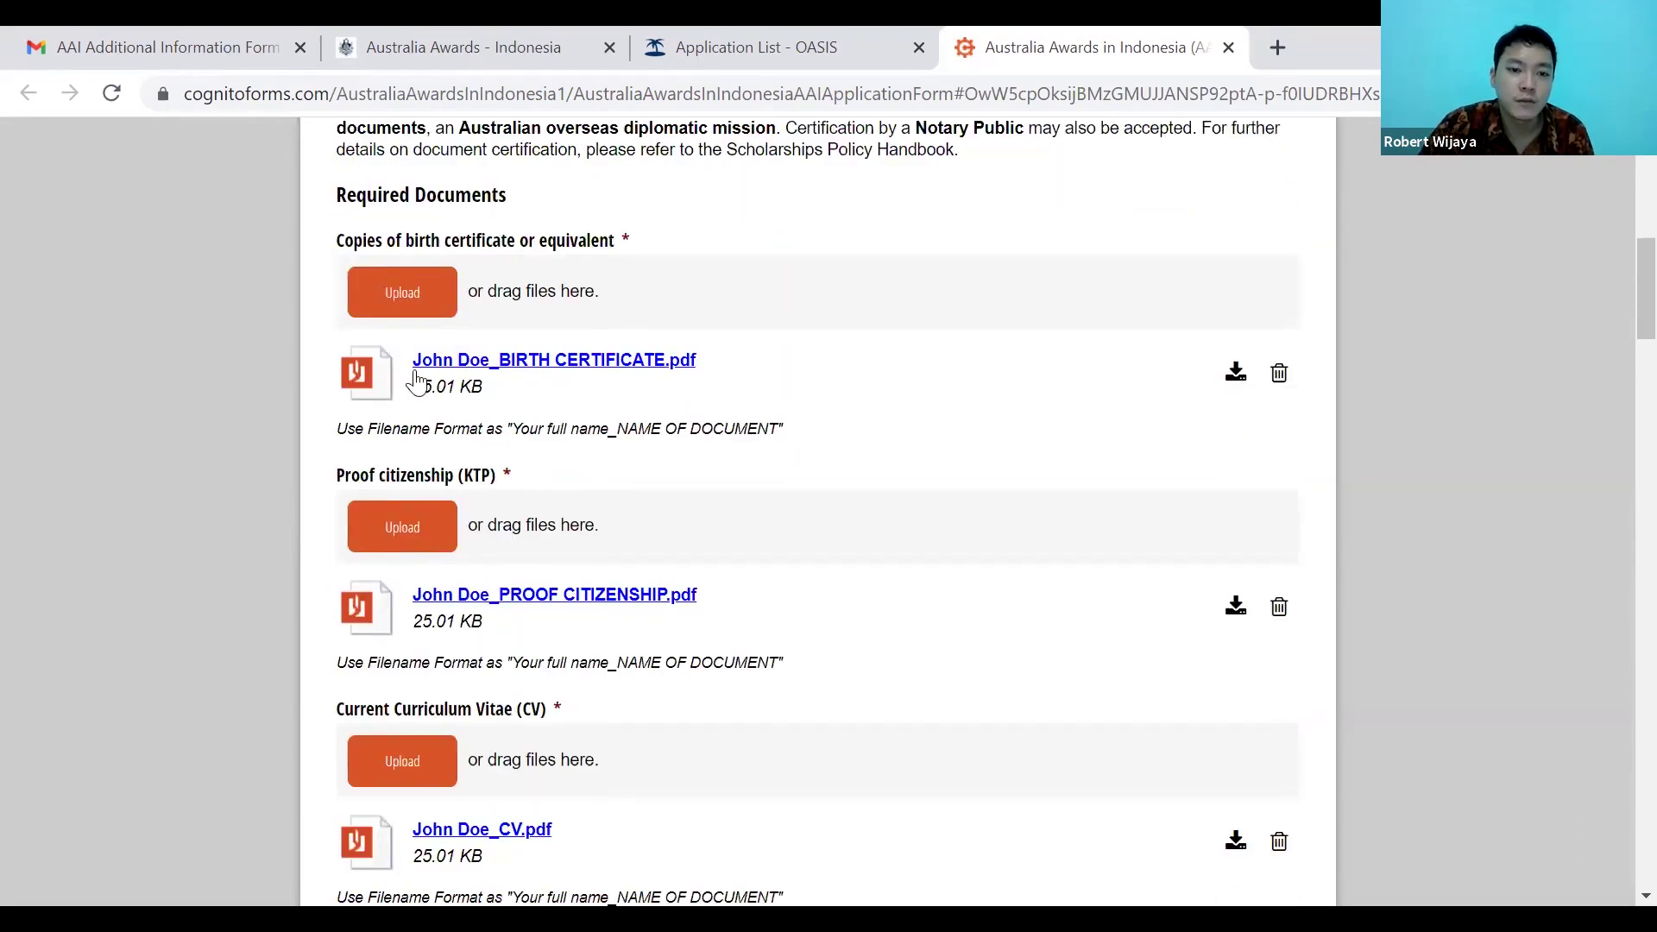
scroll(604, 445, "down", 8)
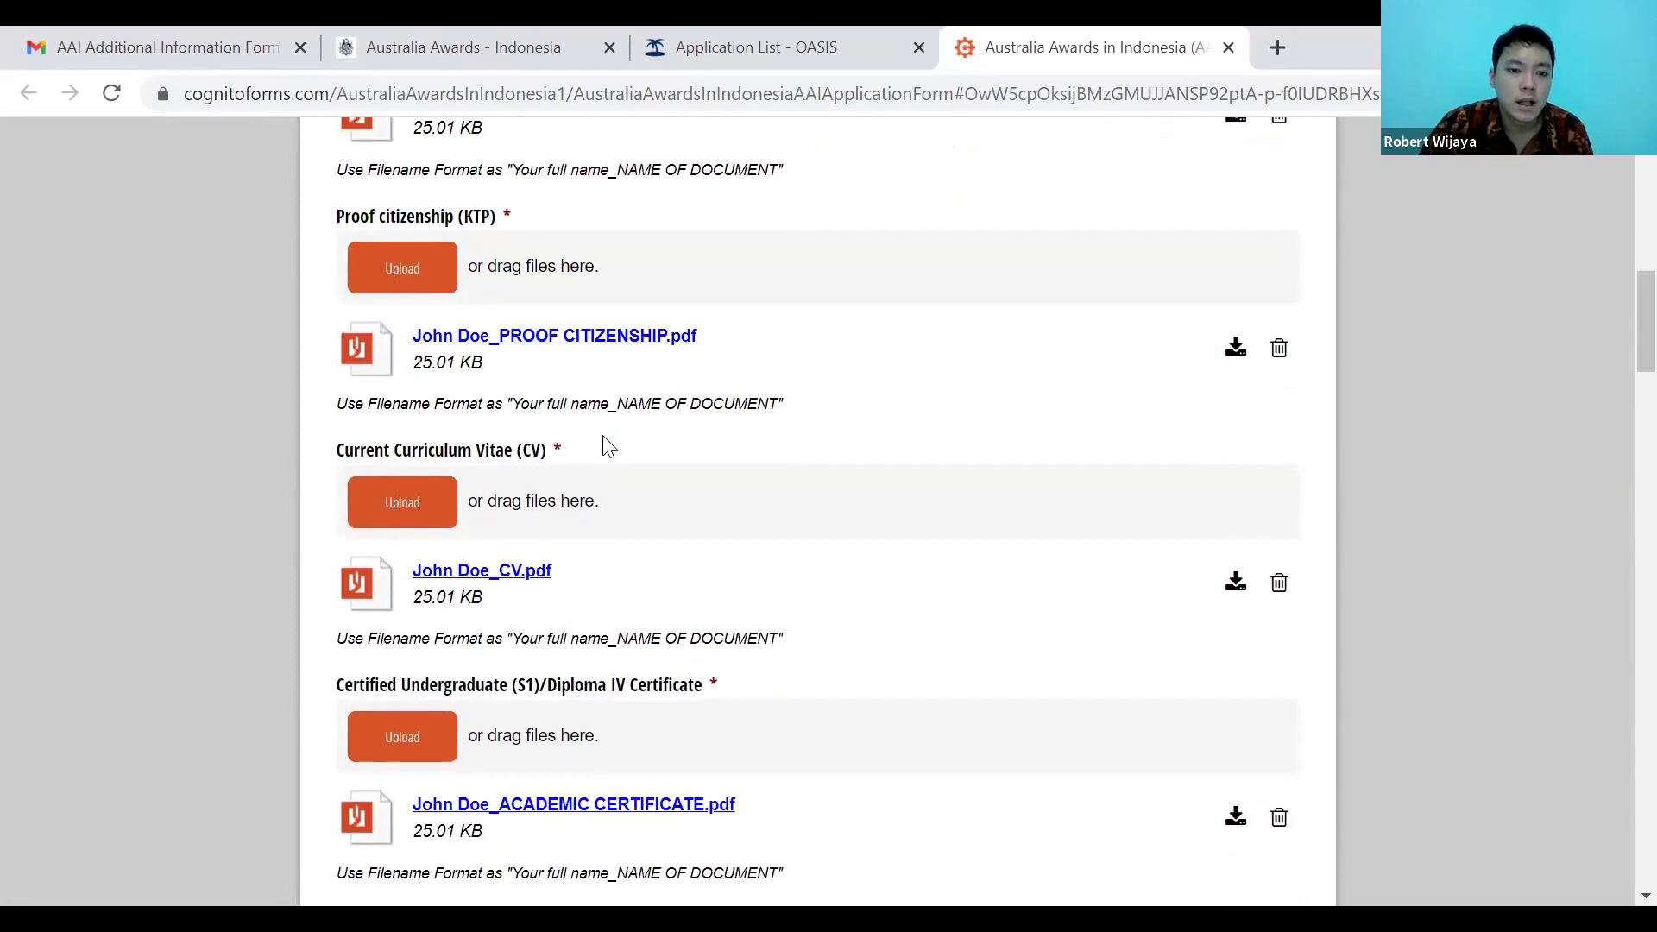
scroll(609, 444, "down", 5)
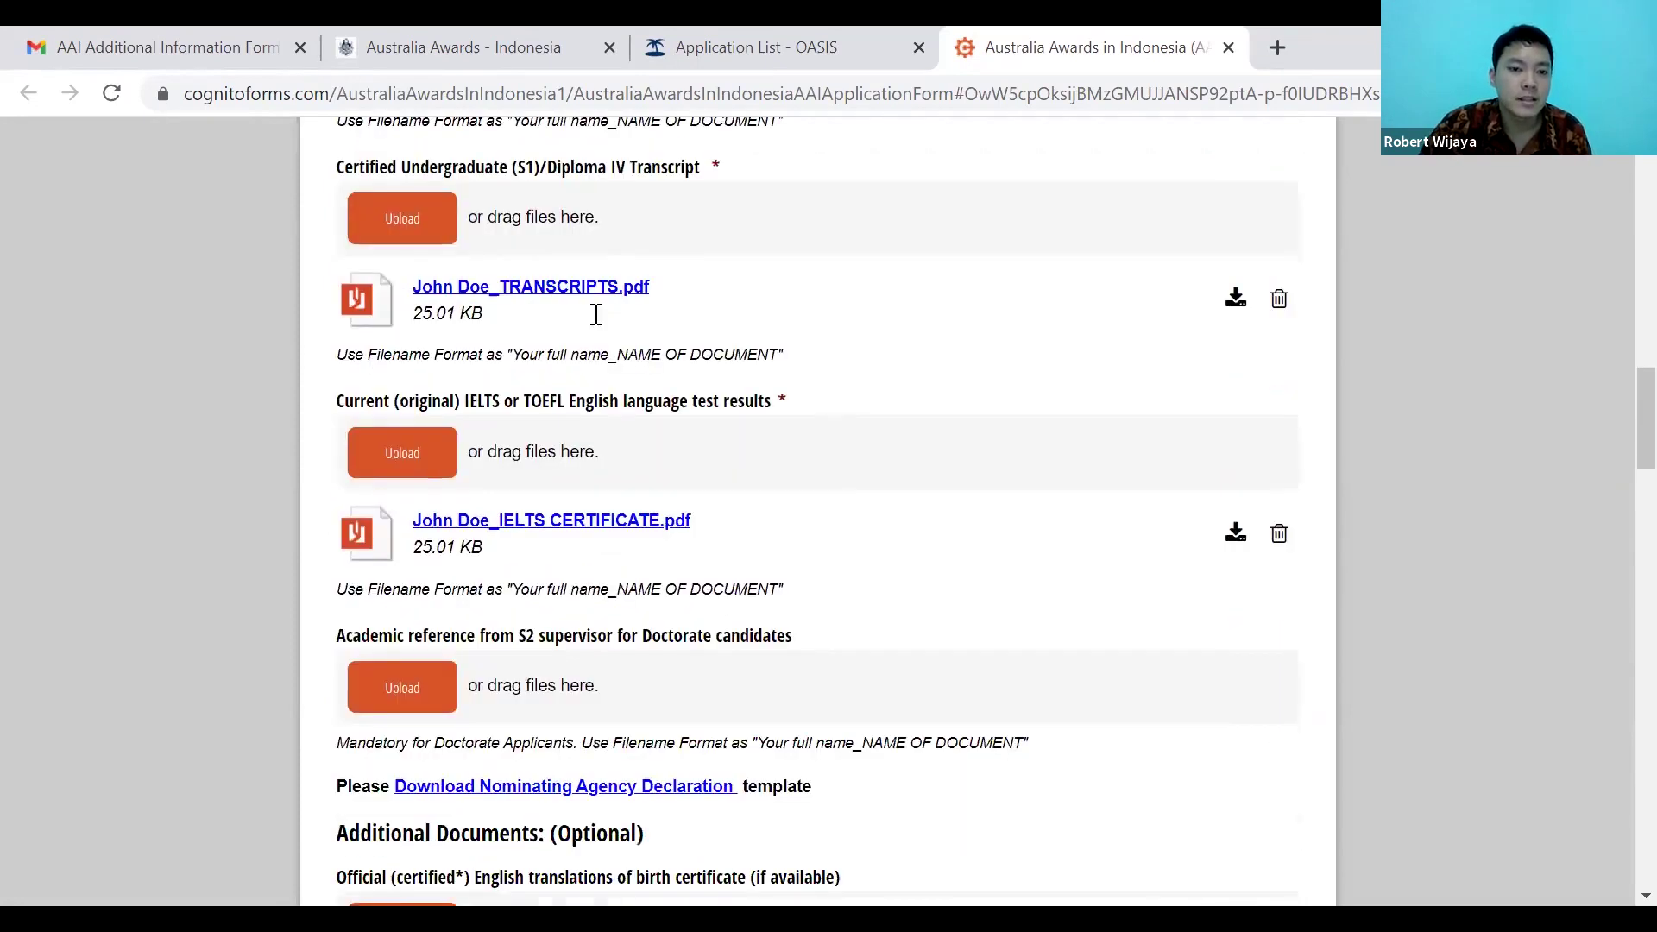
Review the optional additional document uploads and the applicant's declaration and acknowledgement at the end of page 7.
scroll(601, 490, "down", 15)
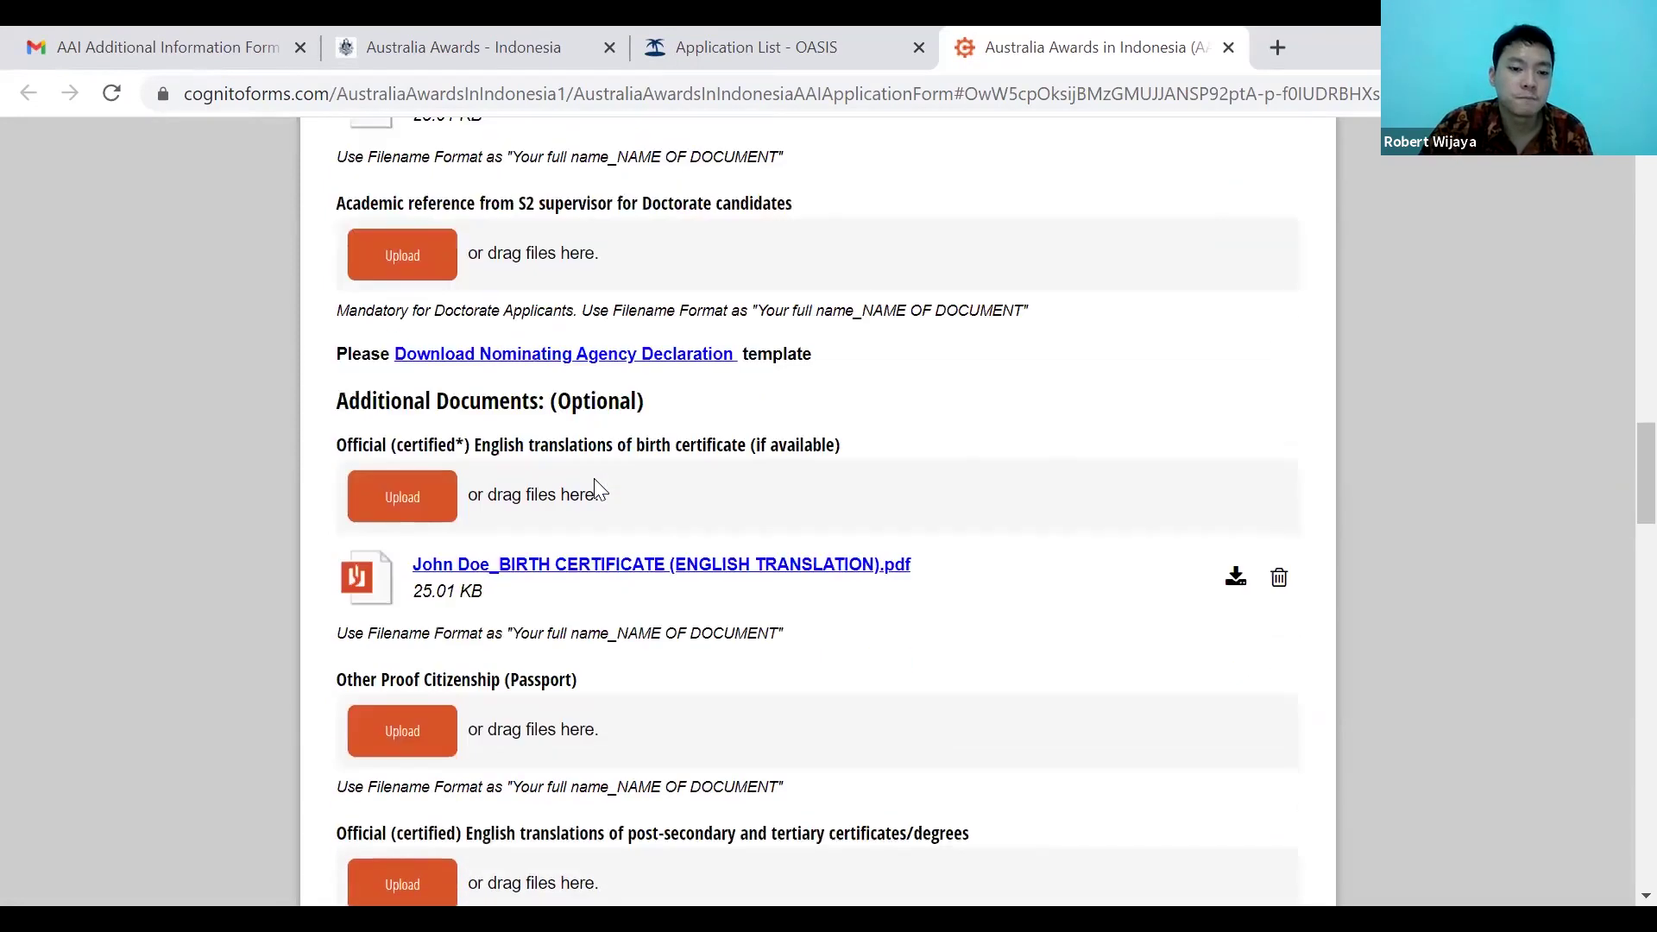
scroll(595, 481, "down", 5)
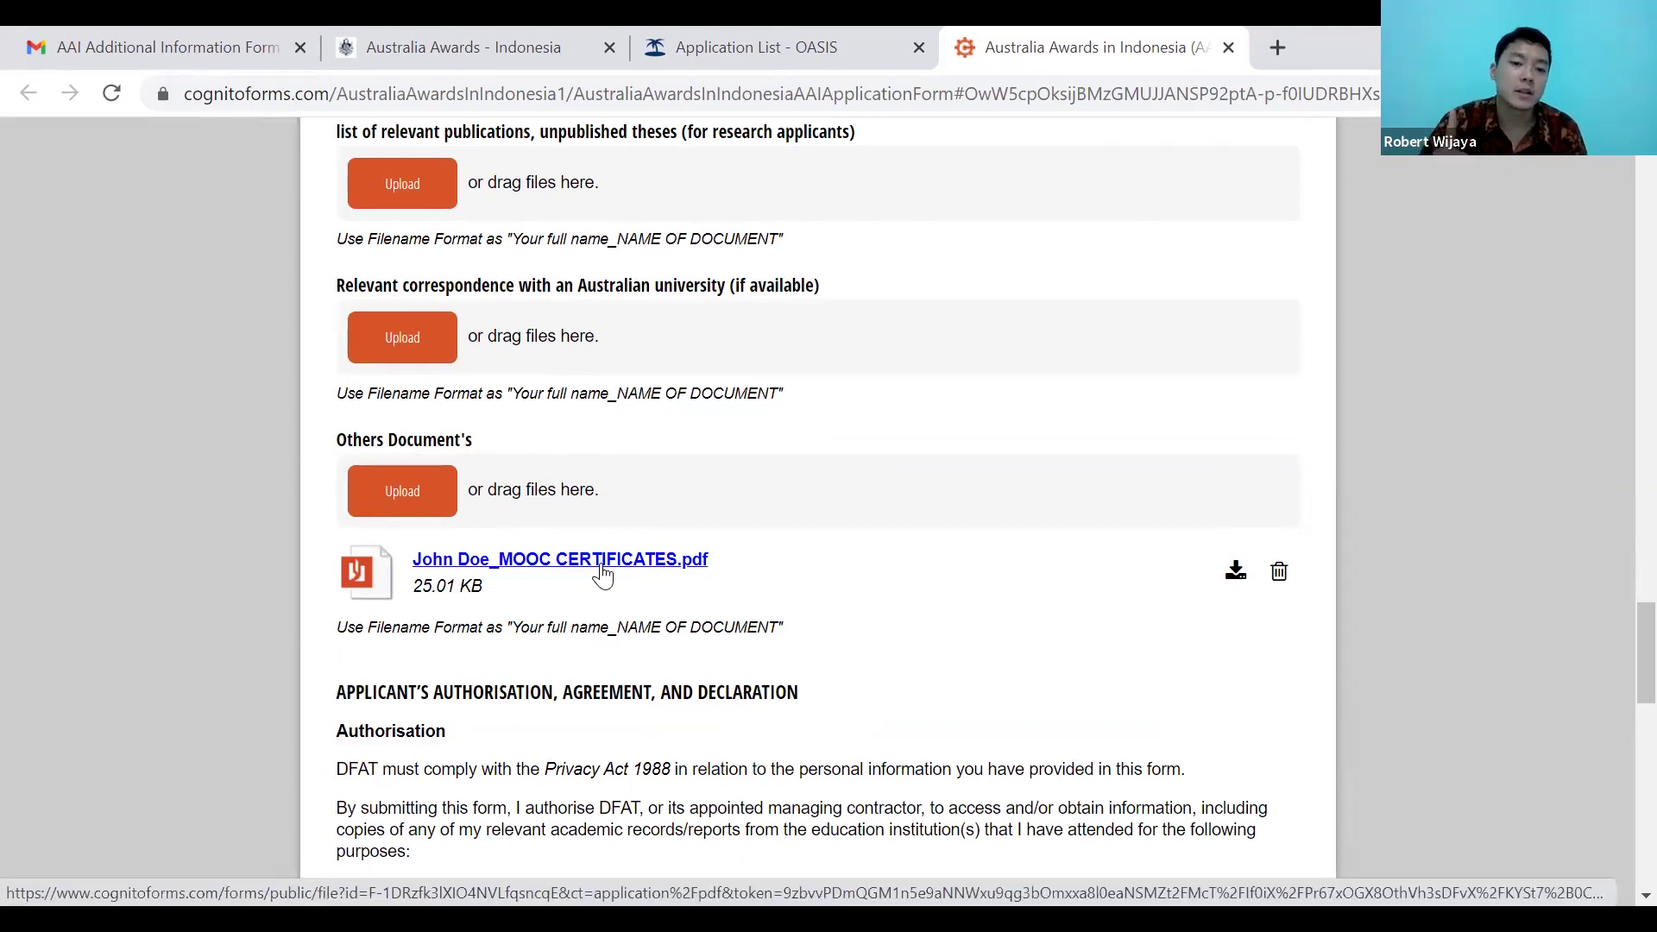
scroll(604, 576, "down", 4)
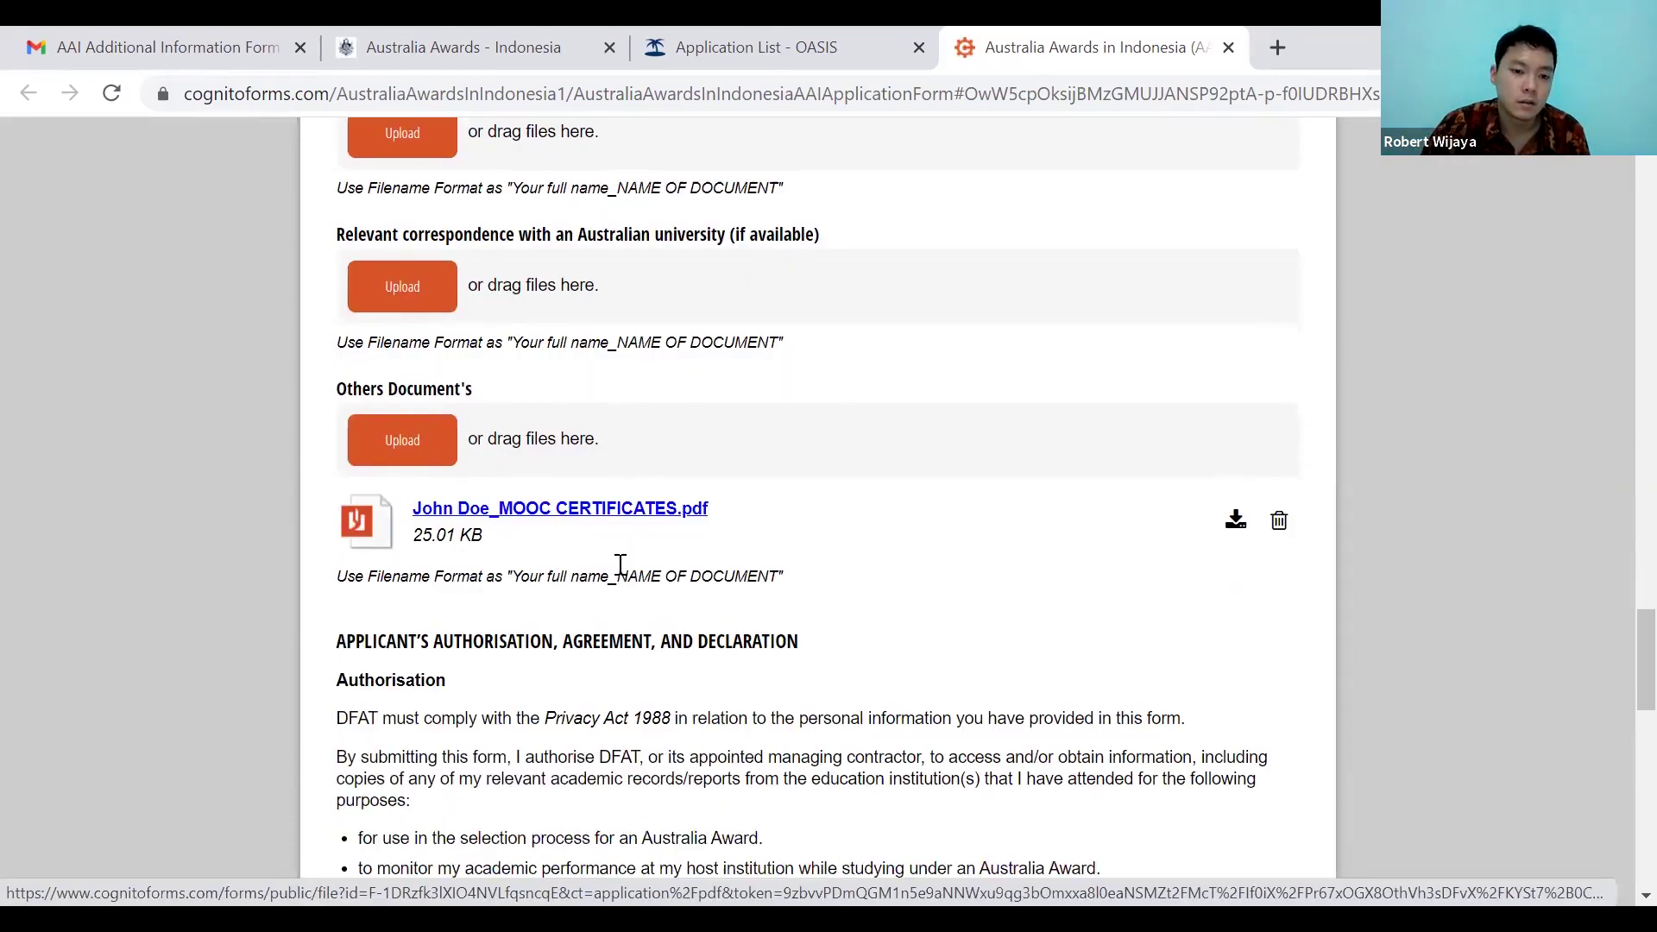
scroll(669, 496, "down", 10)
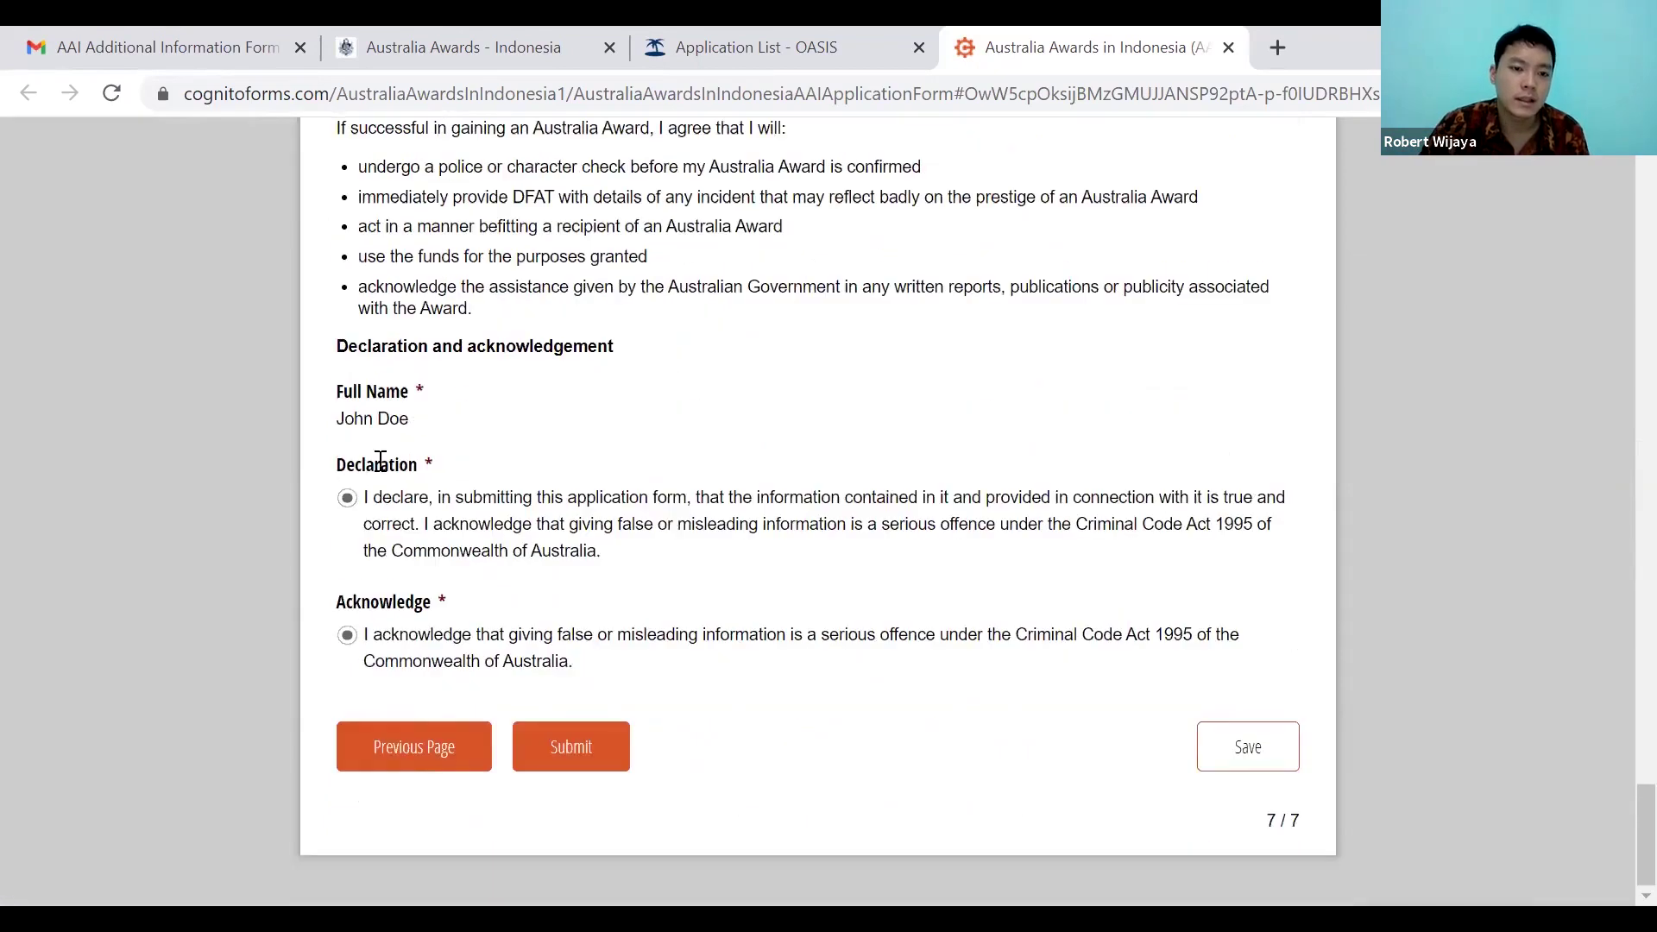